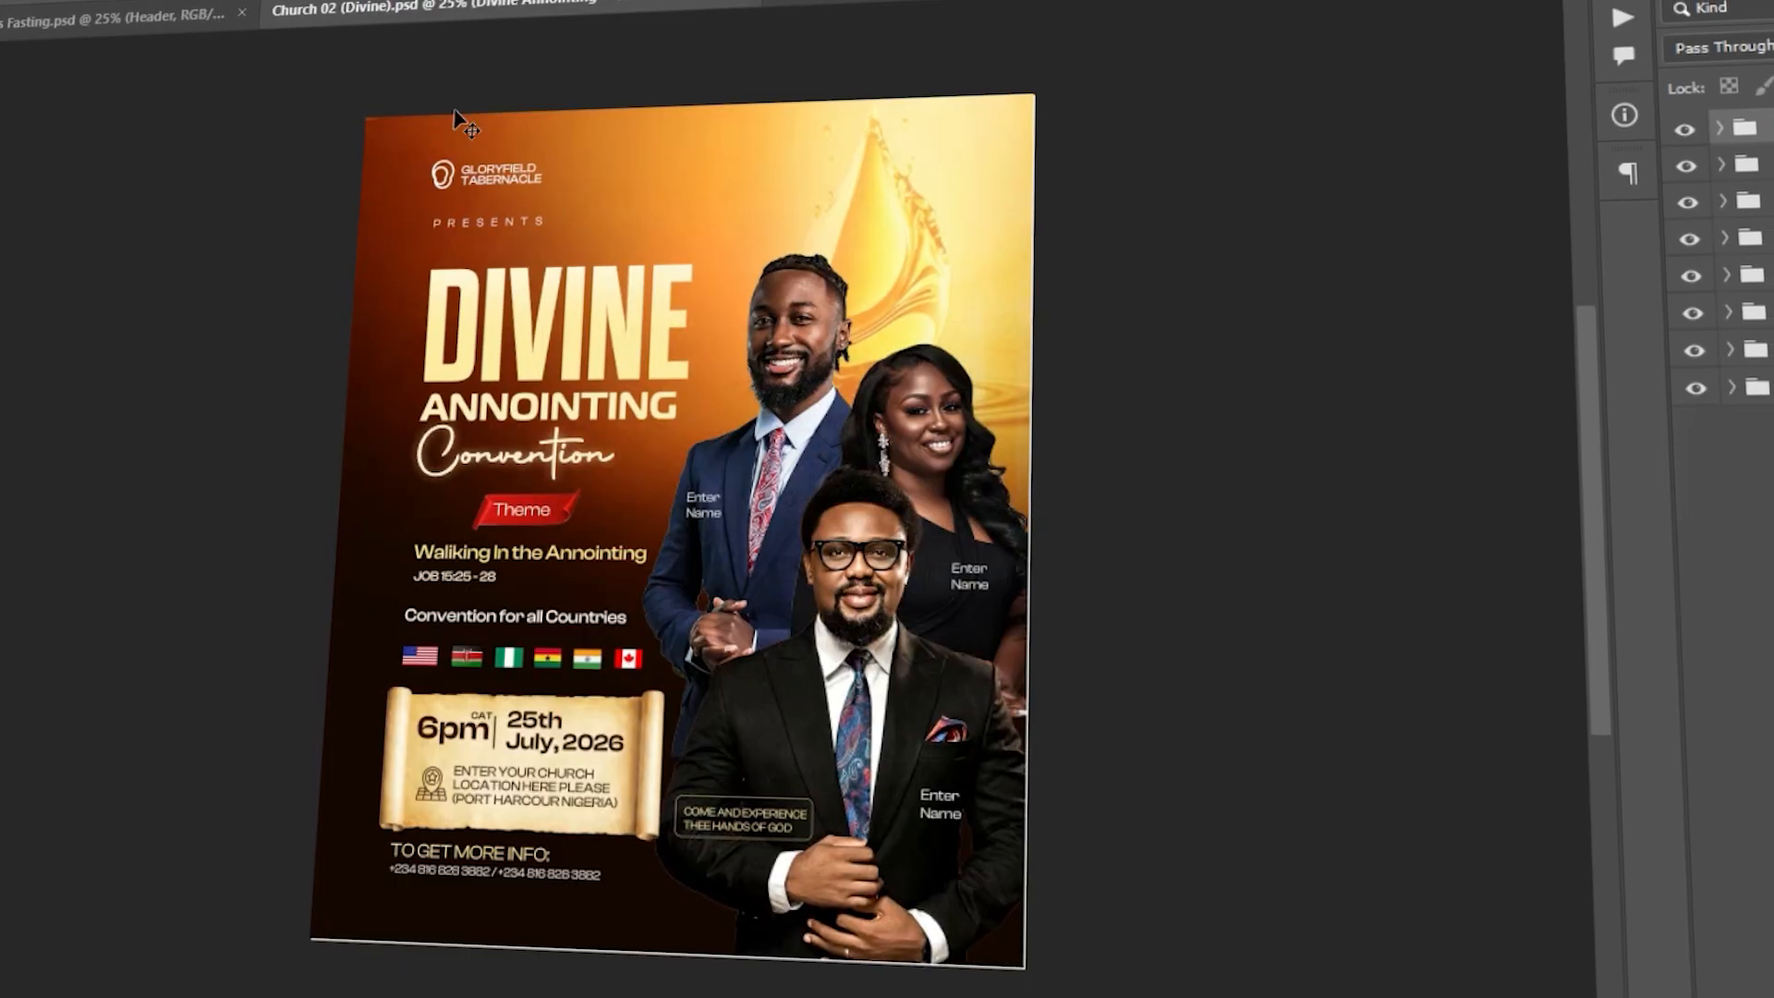
# Raise one man slightly on the Divine Annointing flyer, then select the Fishers of Men FISHERS title text.
pyautogui.moveTo(802, 403); pyautogui.dragTo(799, 383)
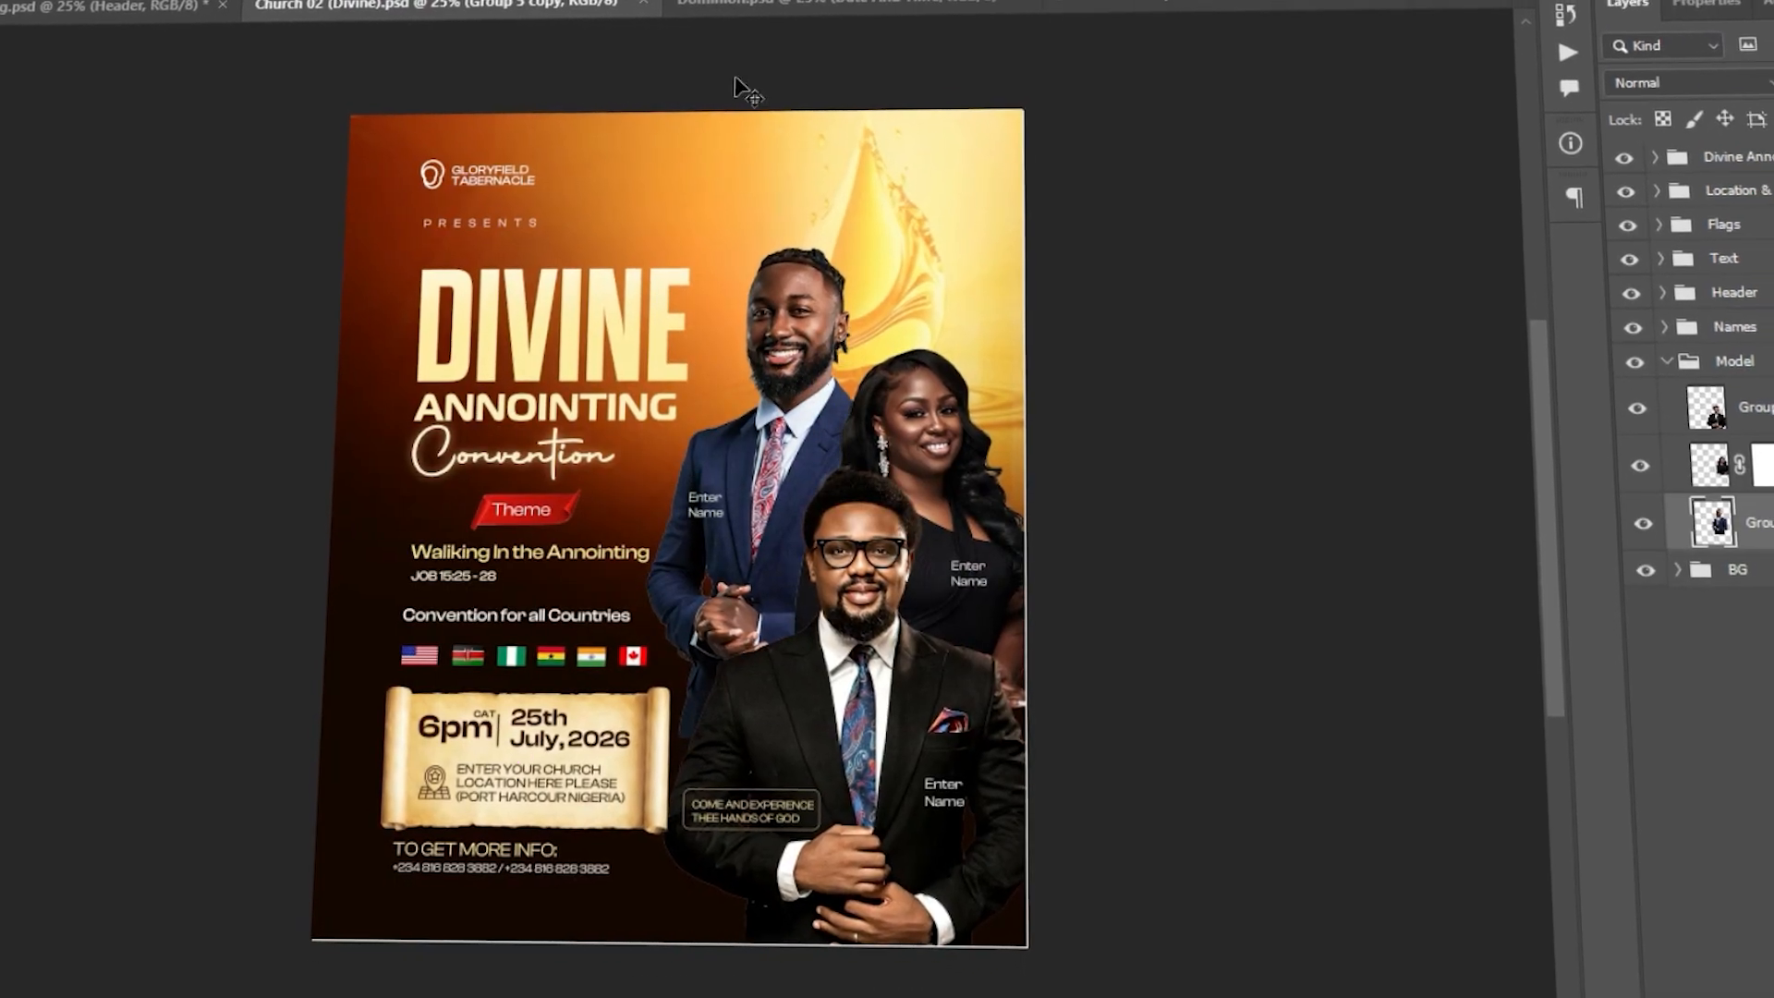
pyautogui.click(801, 7)
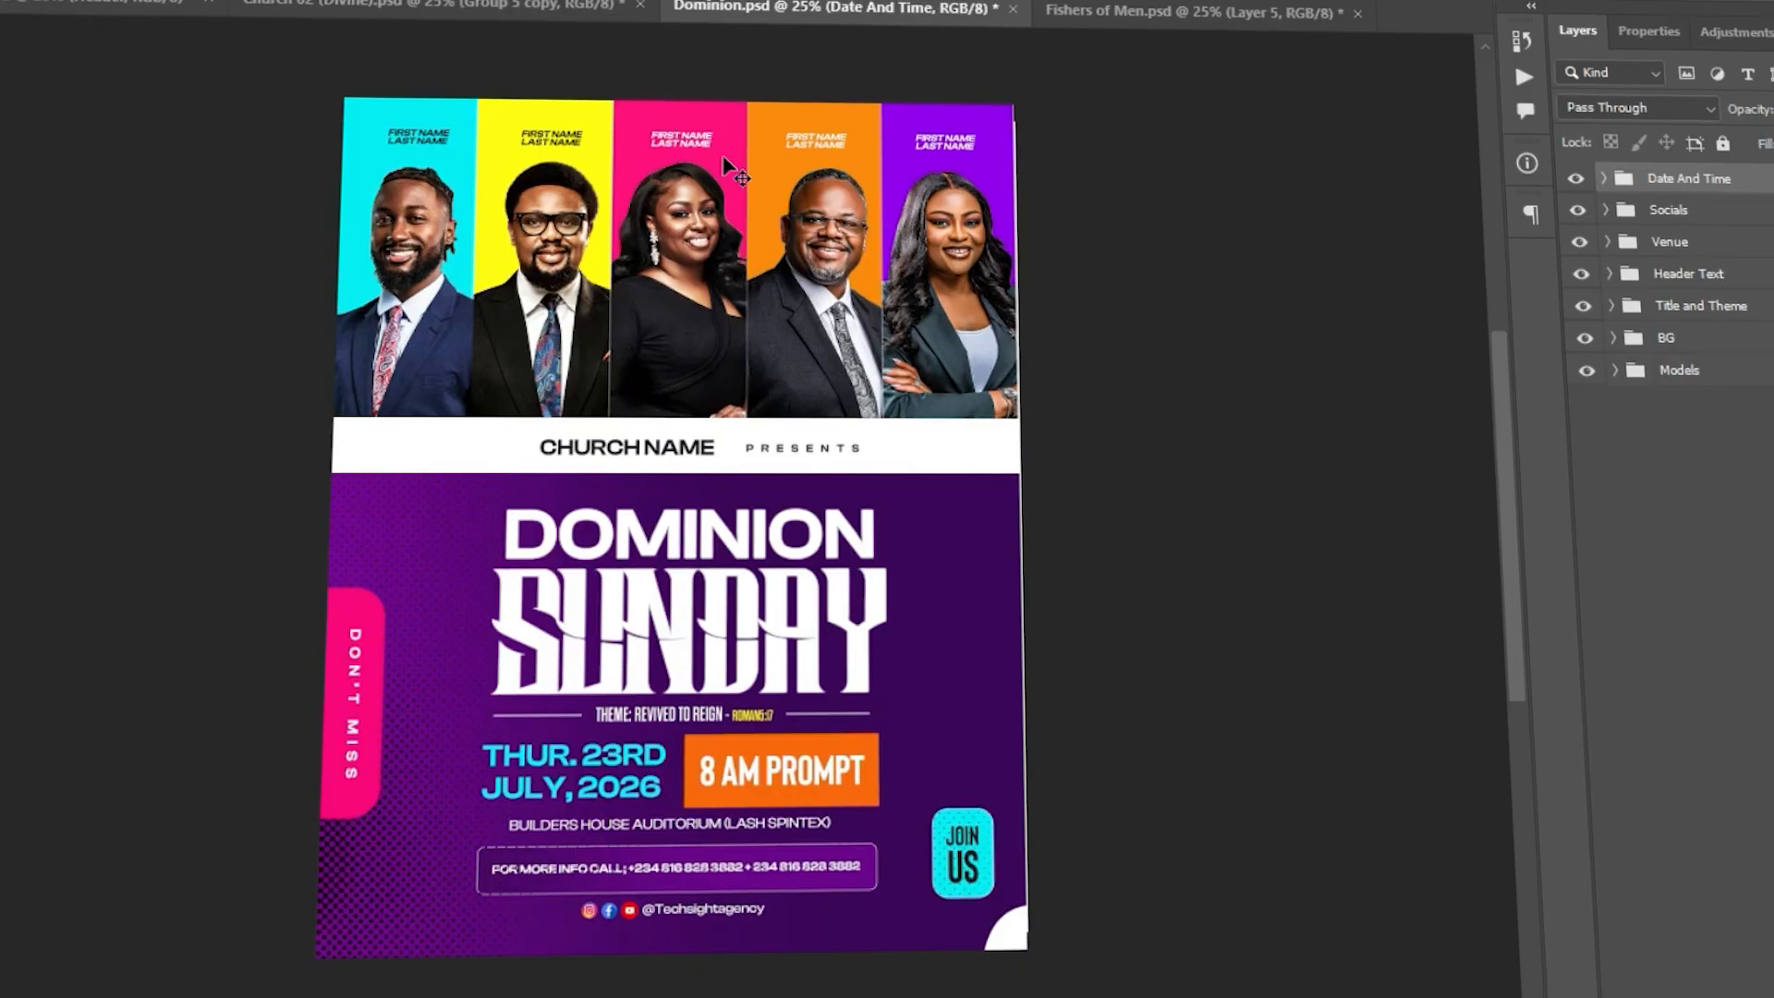
pyautogui.click(1176, 24)
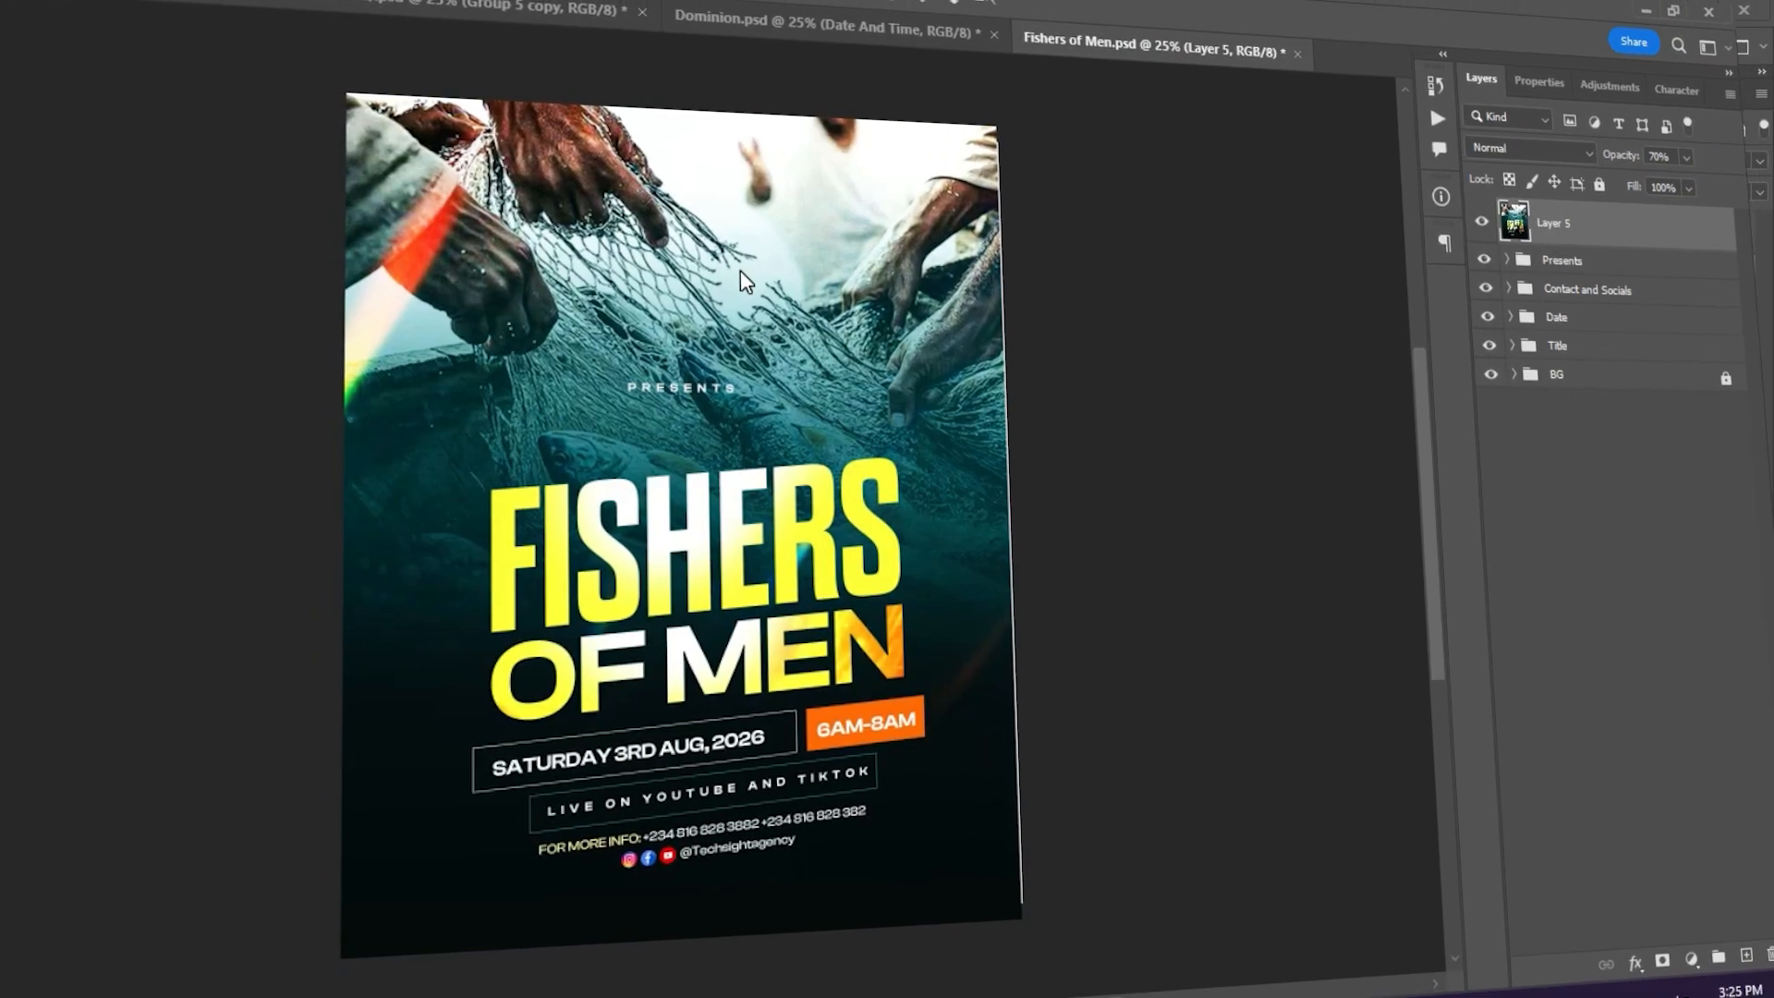
pyautogui.click(876, 507)
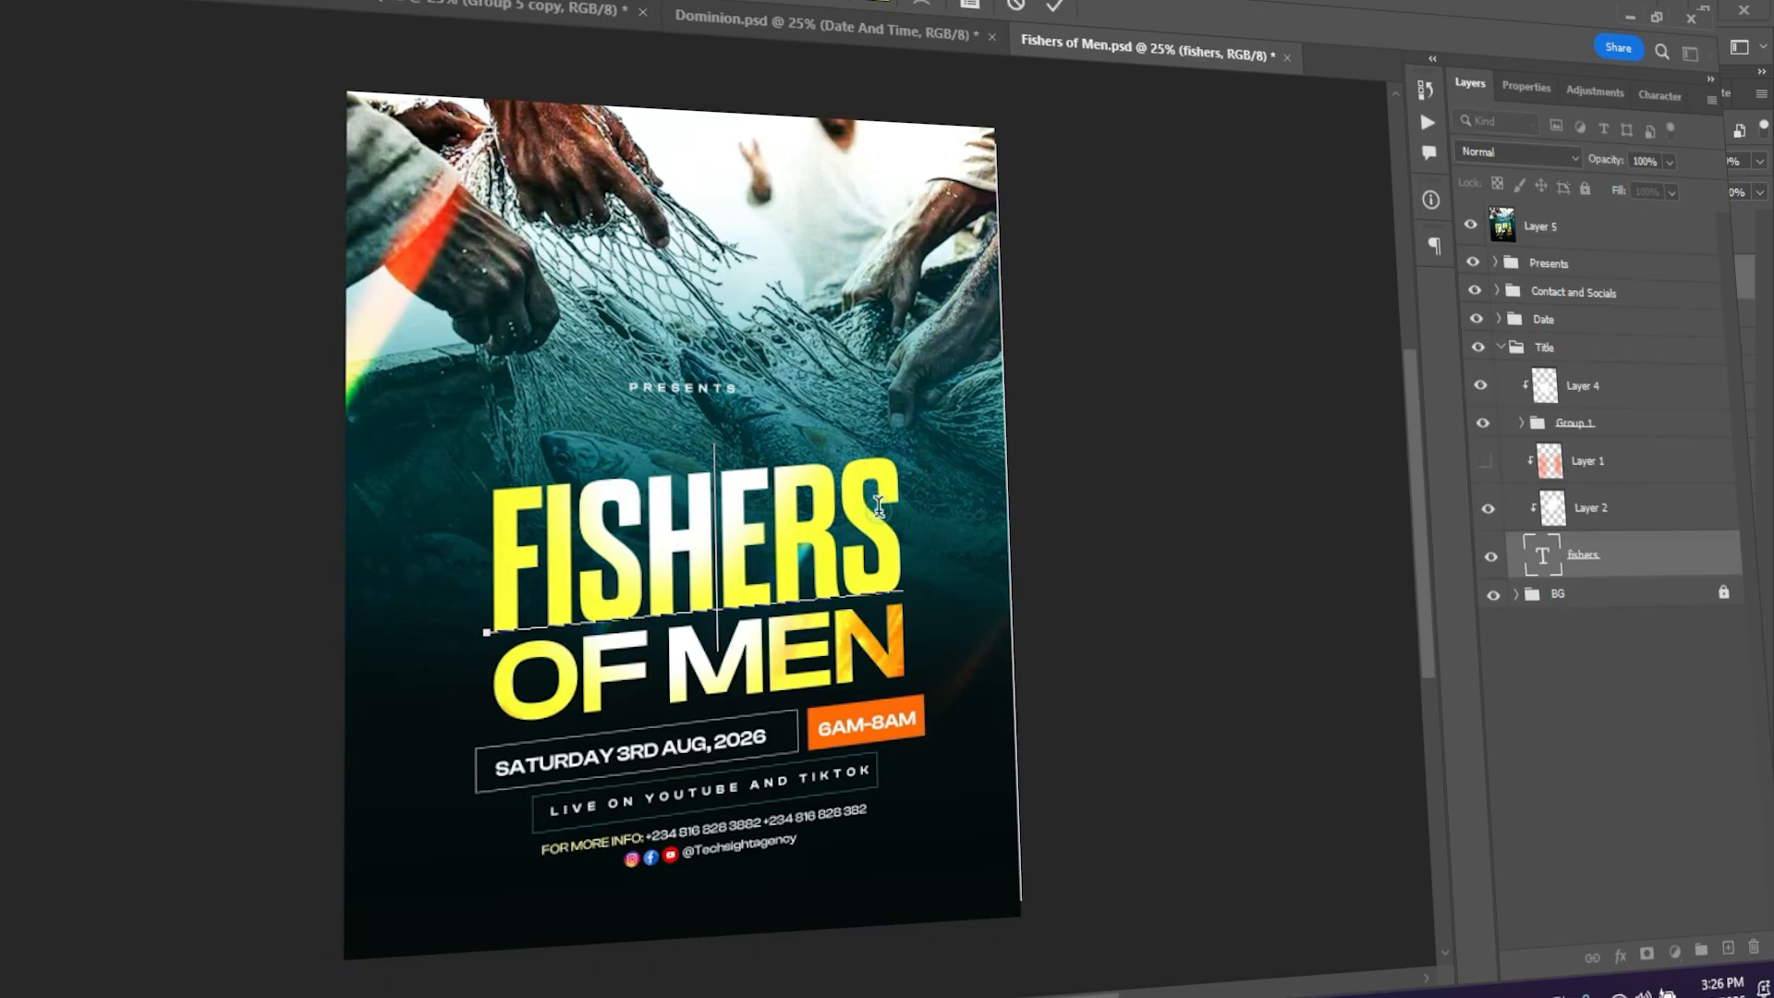
pyautogui.hotkey('ctrl', 'a')
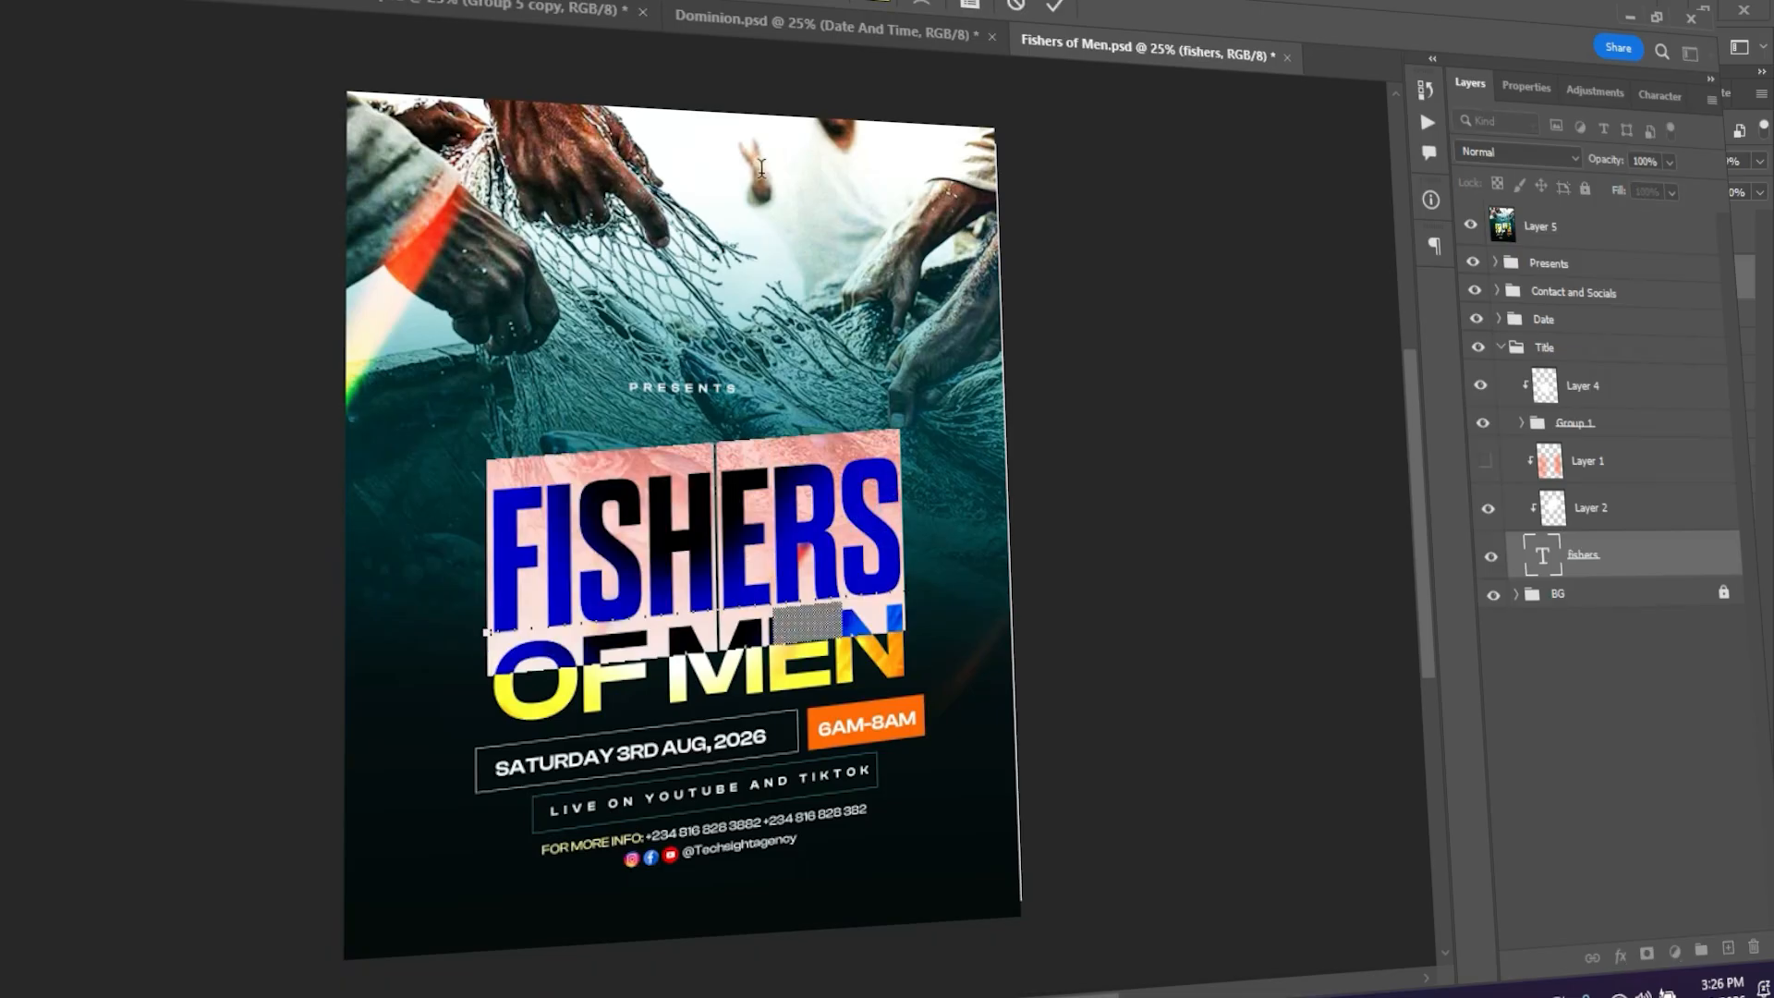
pyautogui.hotkey('ctrl', 'Return')
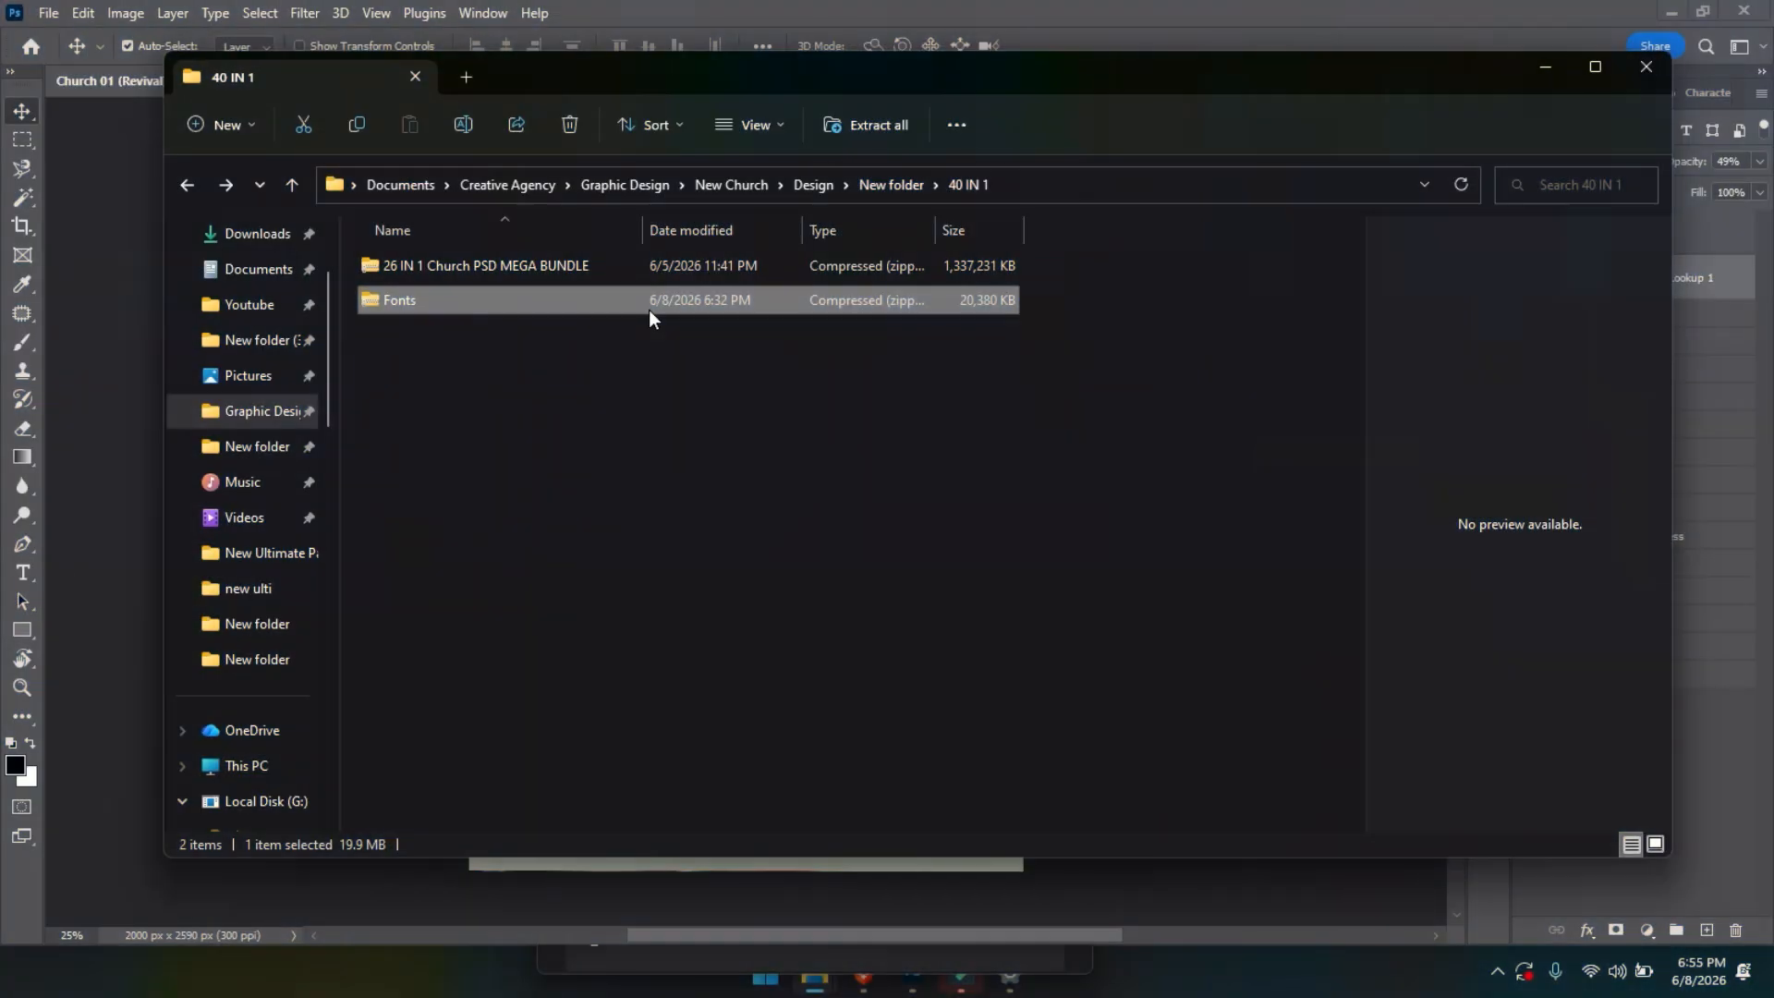
# Select and copy all the font files in the Fonts zip's inner Fonts folder, then return to 40 IN 1.
pyautogui.doubleClick(612, 308)
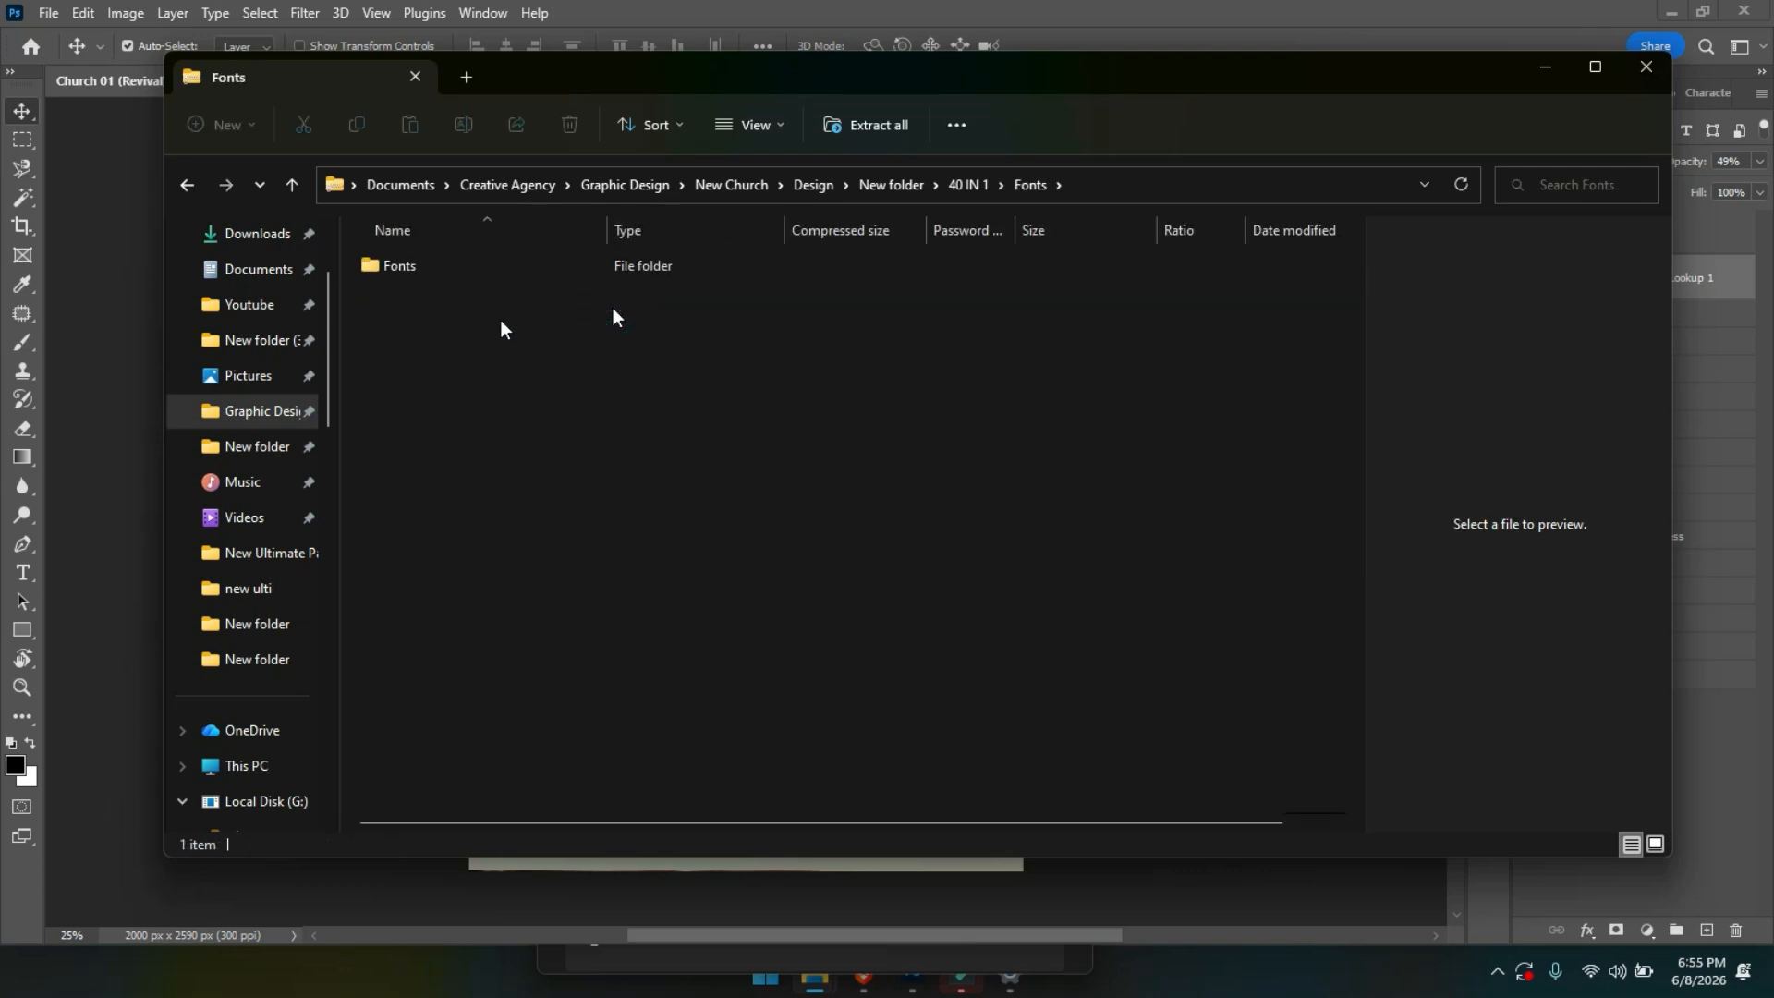
pyautogui.click(416, 269)
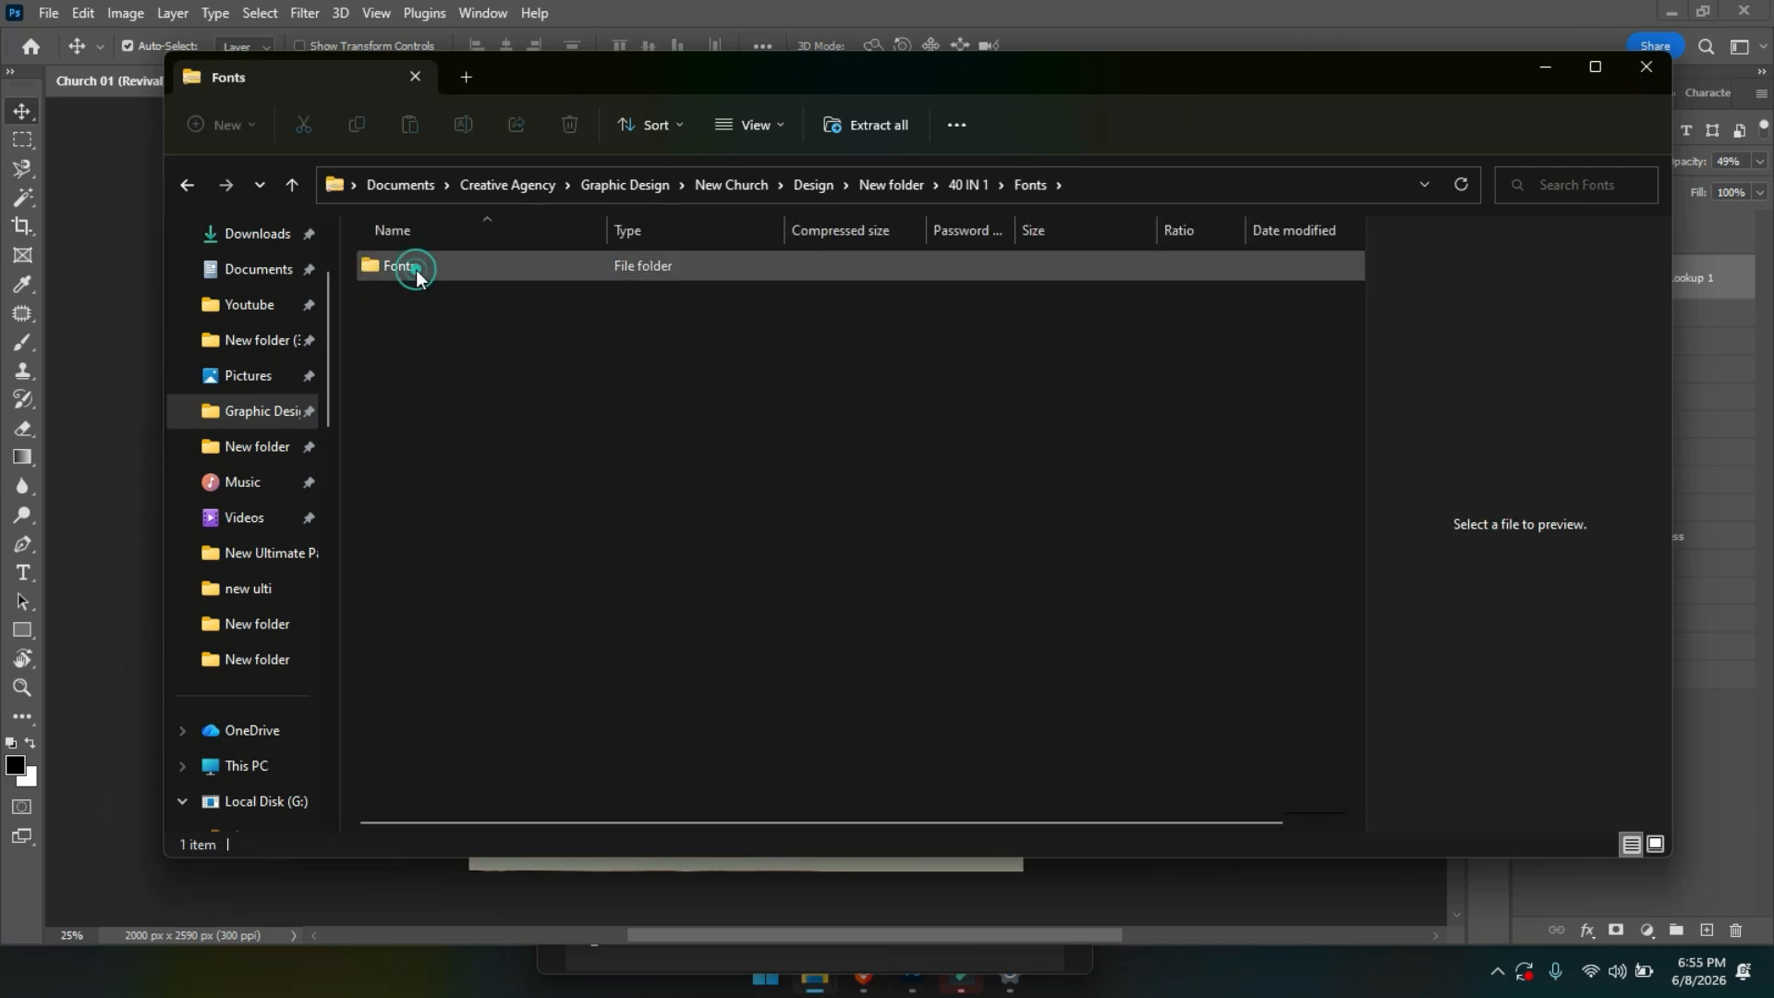
pyautogui.doubleClick(416, 269)
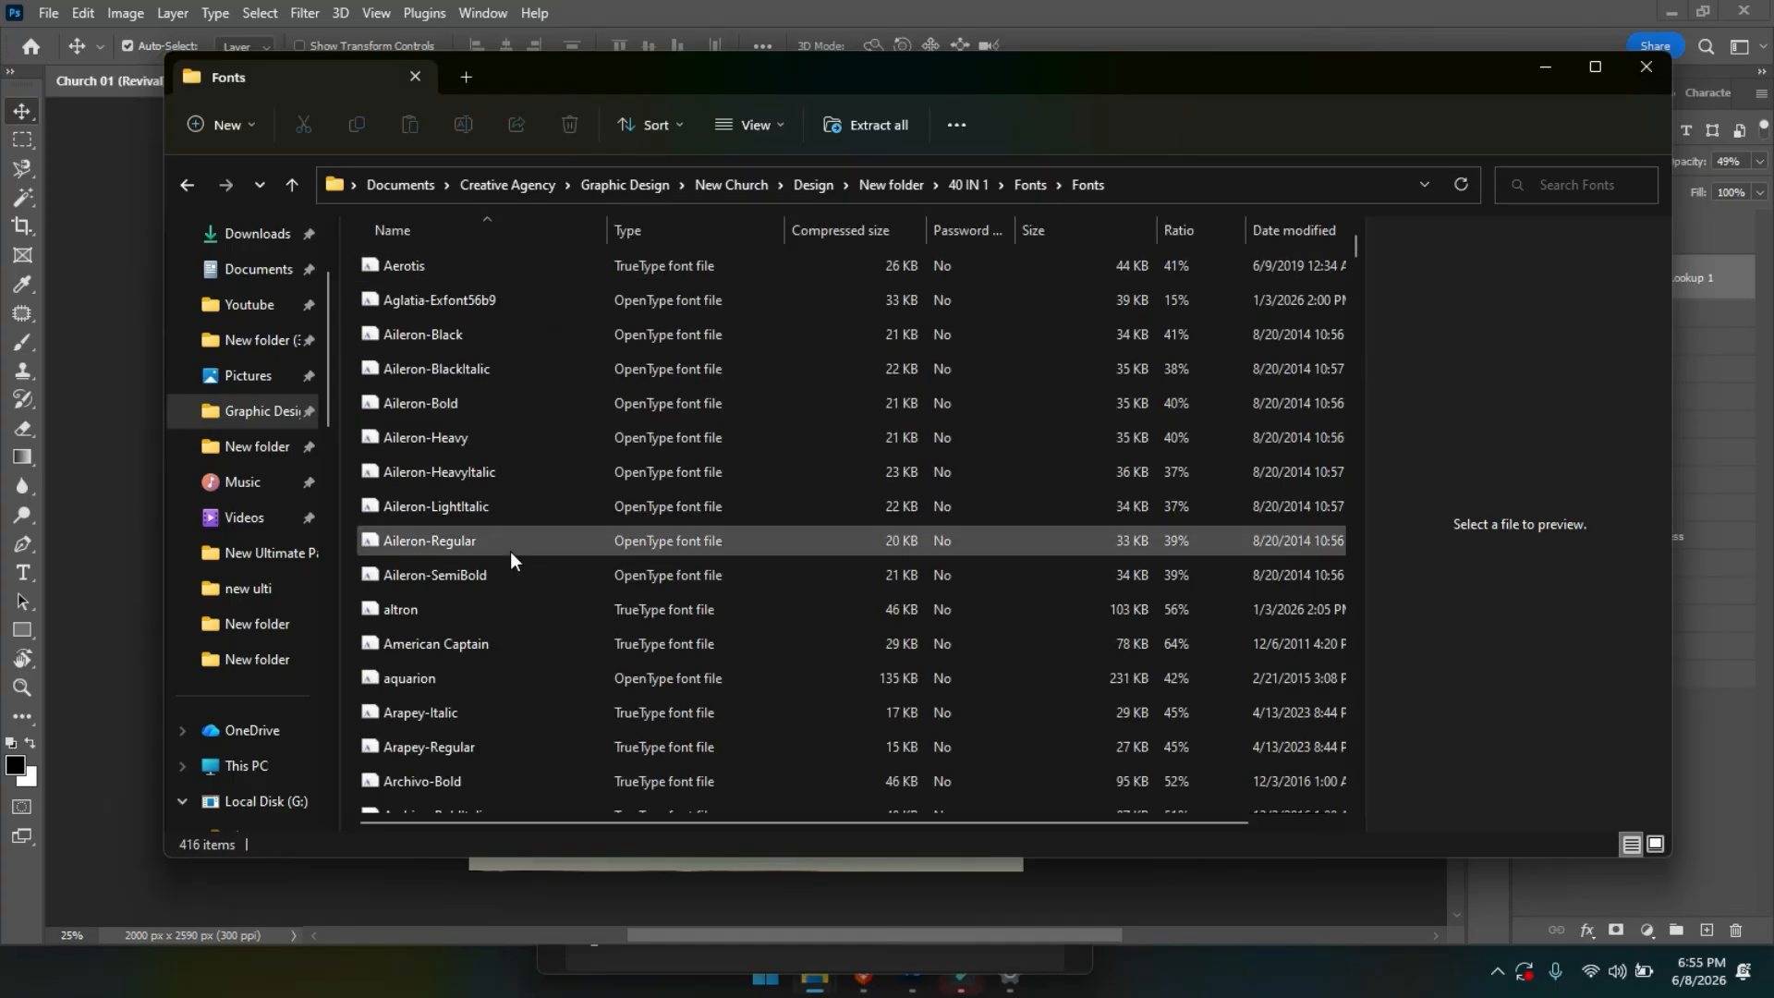
pyautogui.click(581, 563)
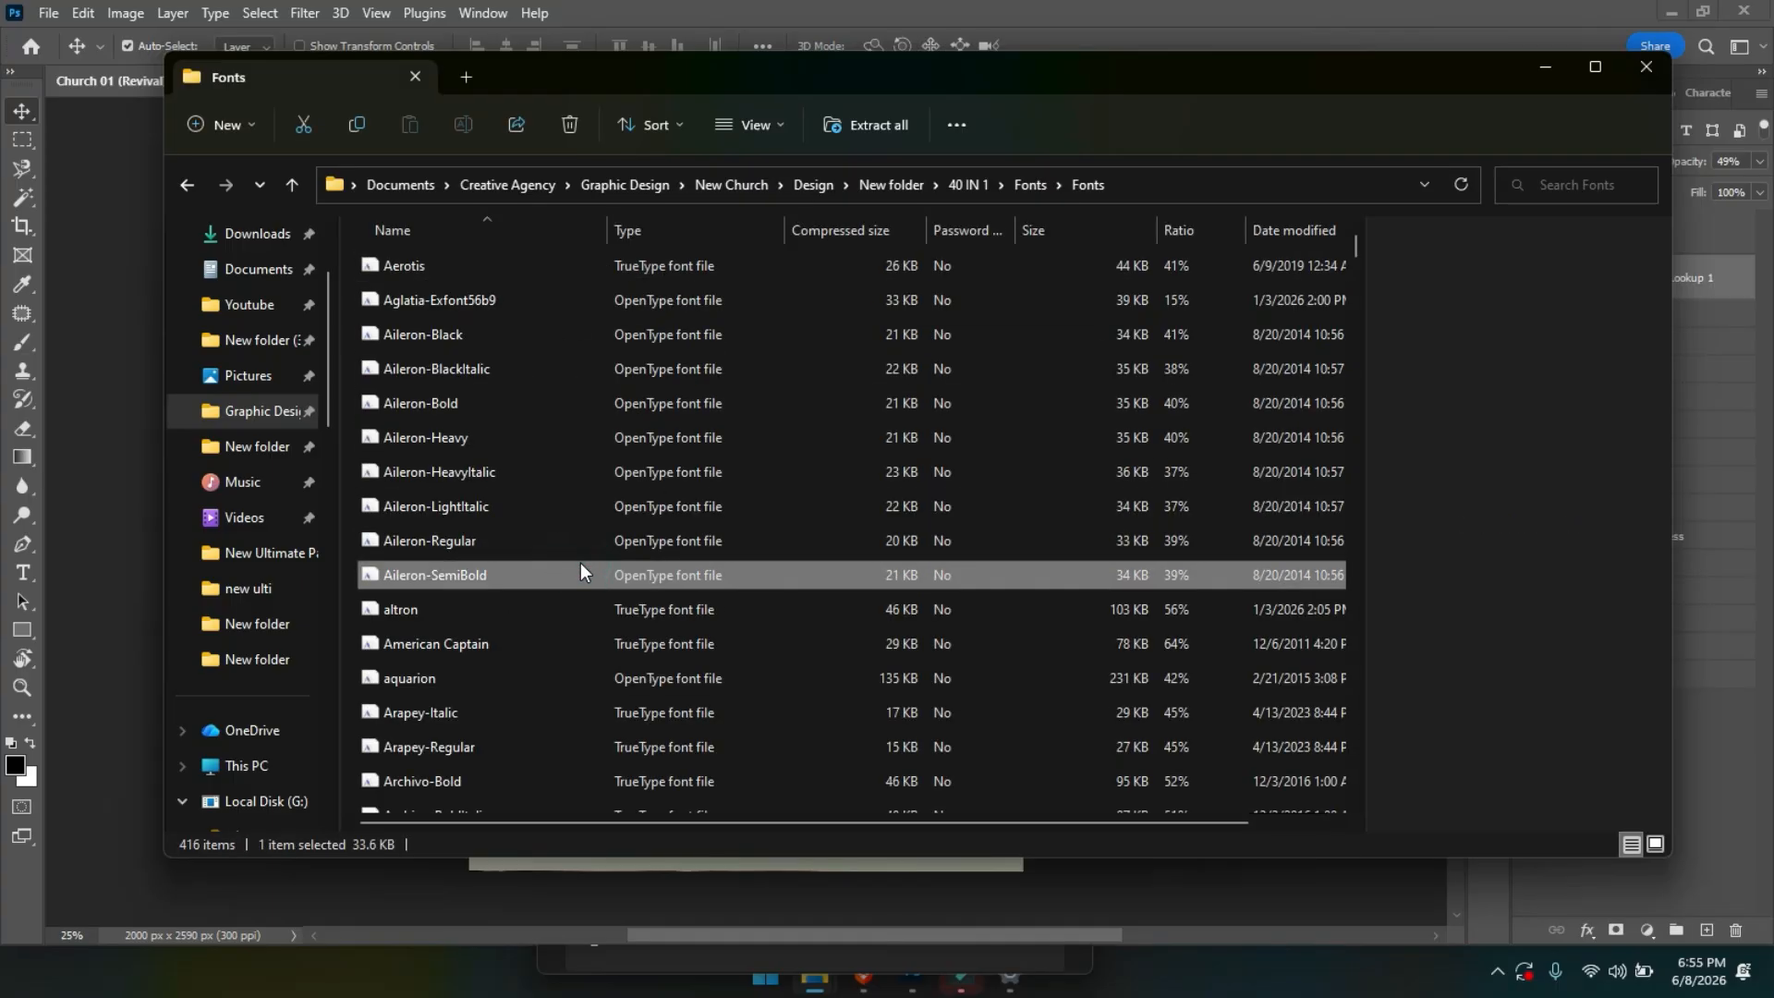
pyautogui.hotkey('ctrl', 'a')
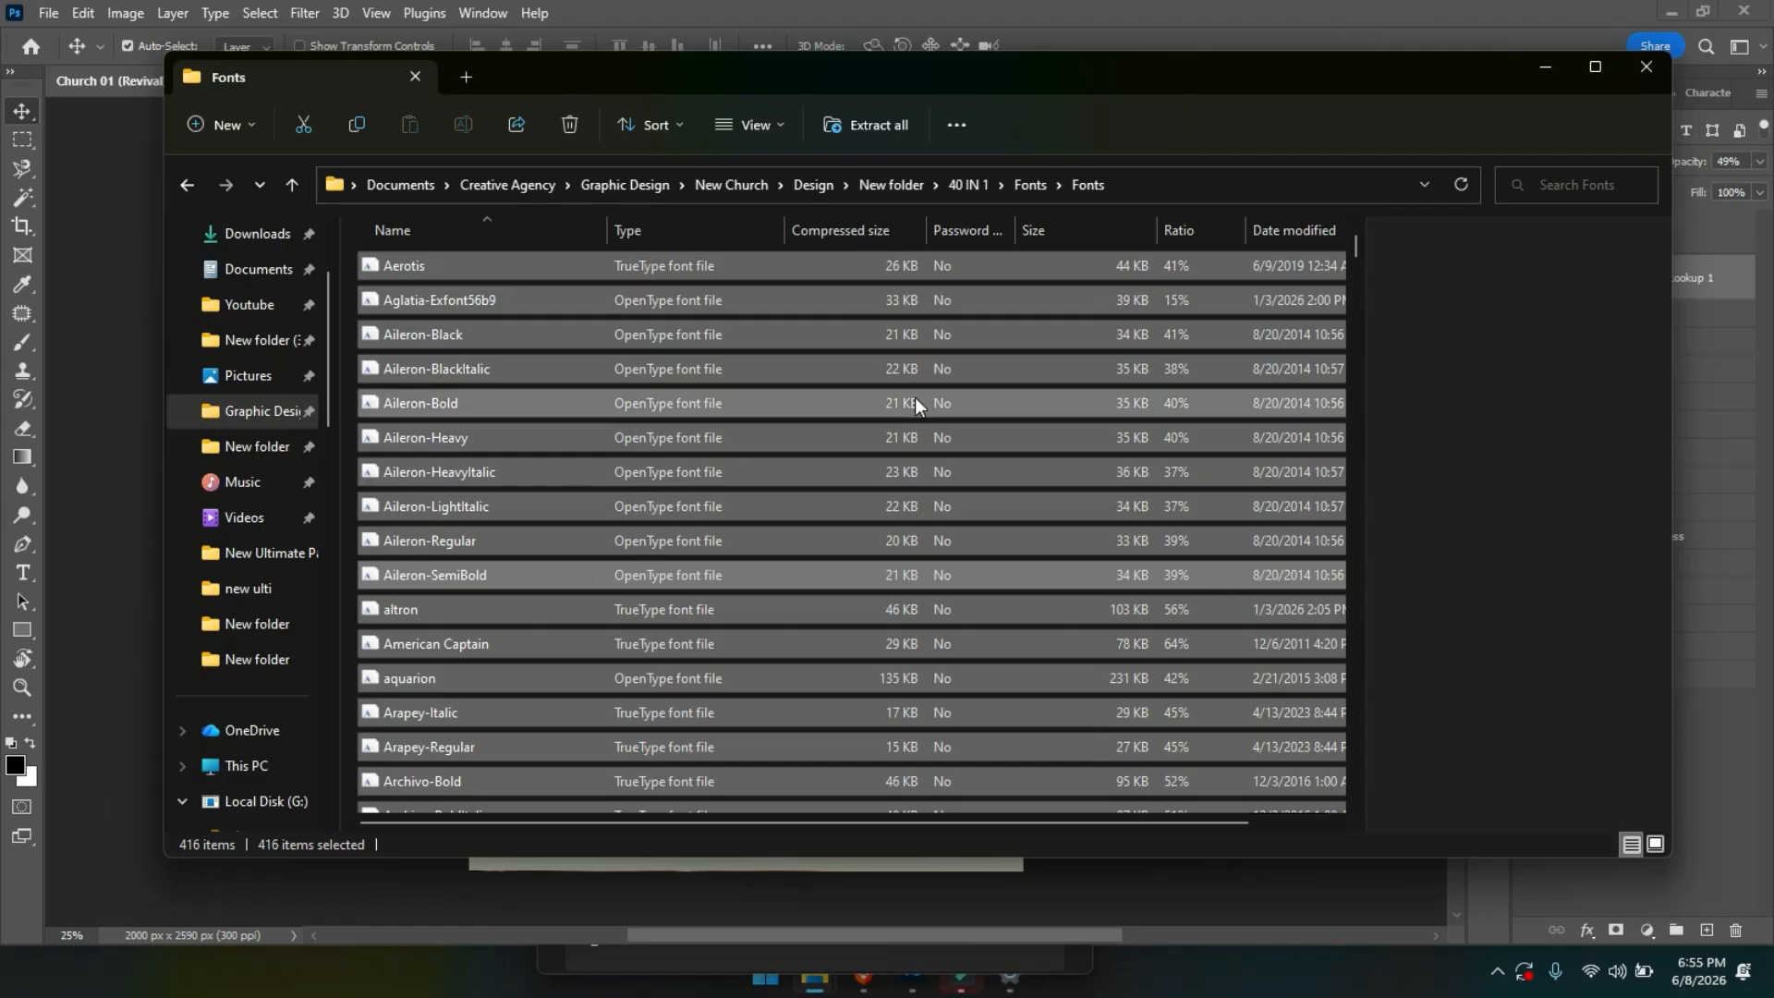
pyautogui.press('BackSpace')
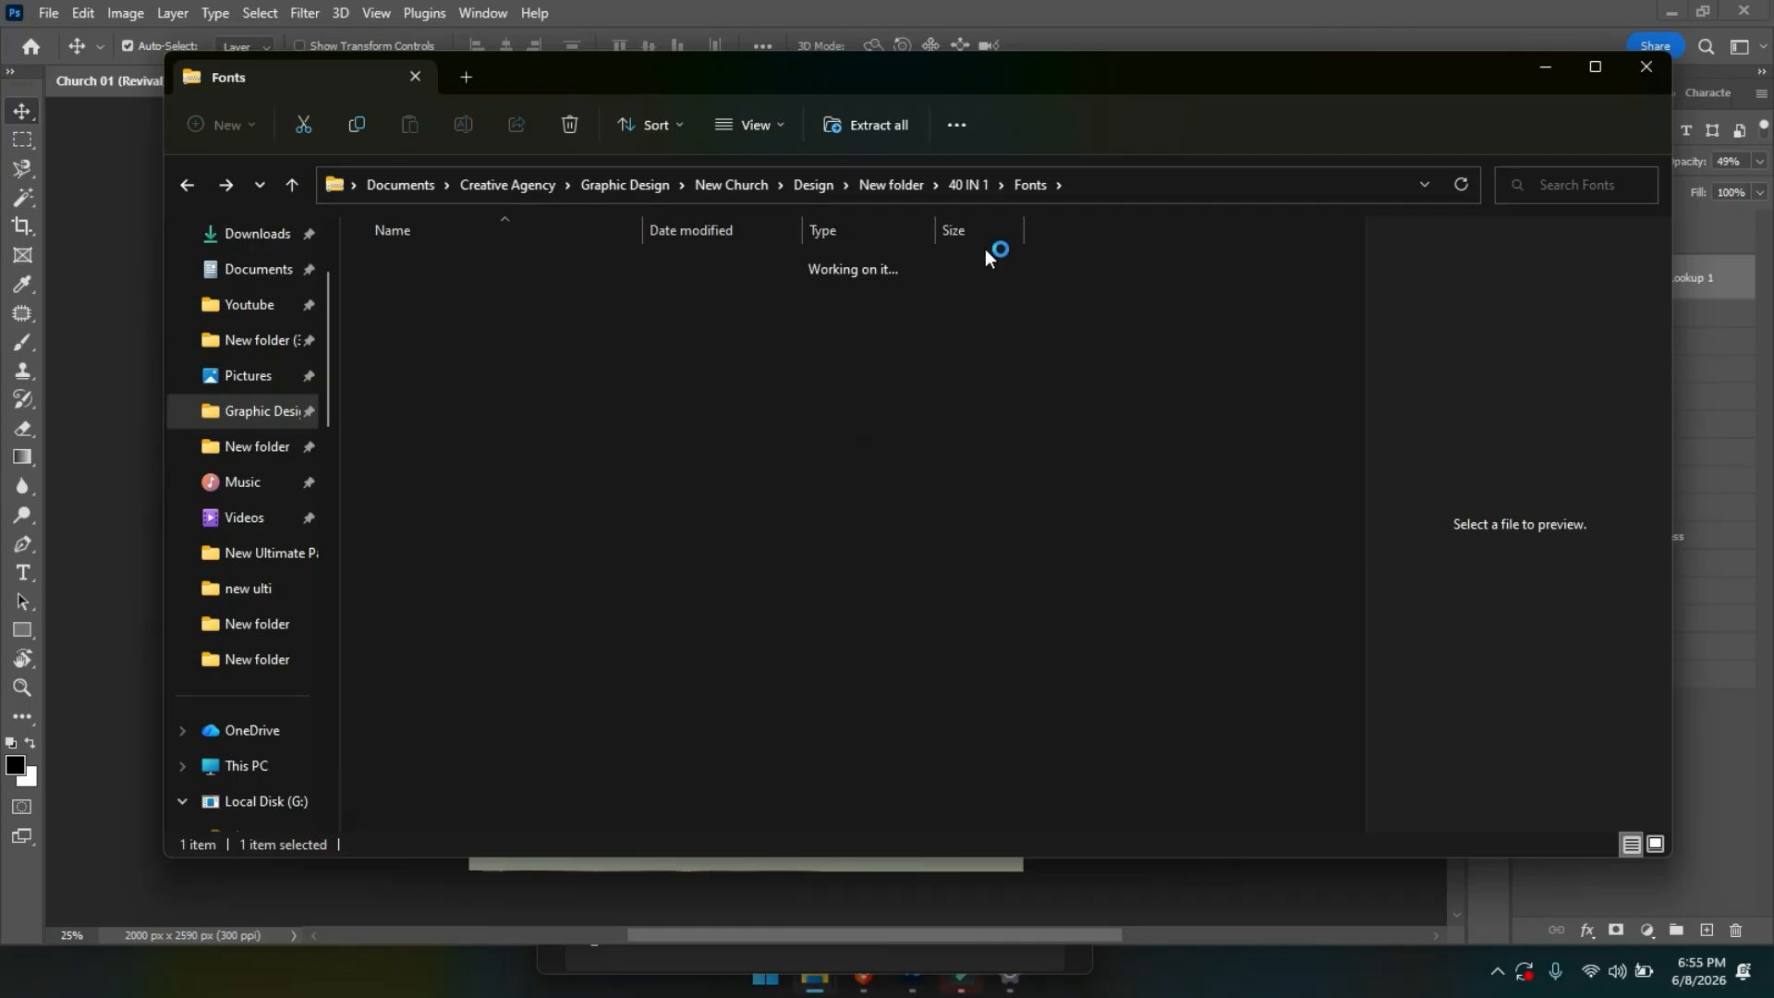
pyautogui.press('BackSpace')
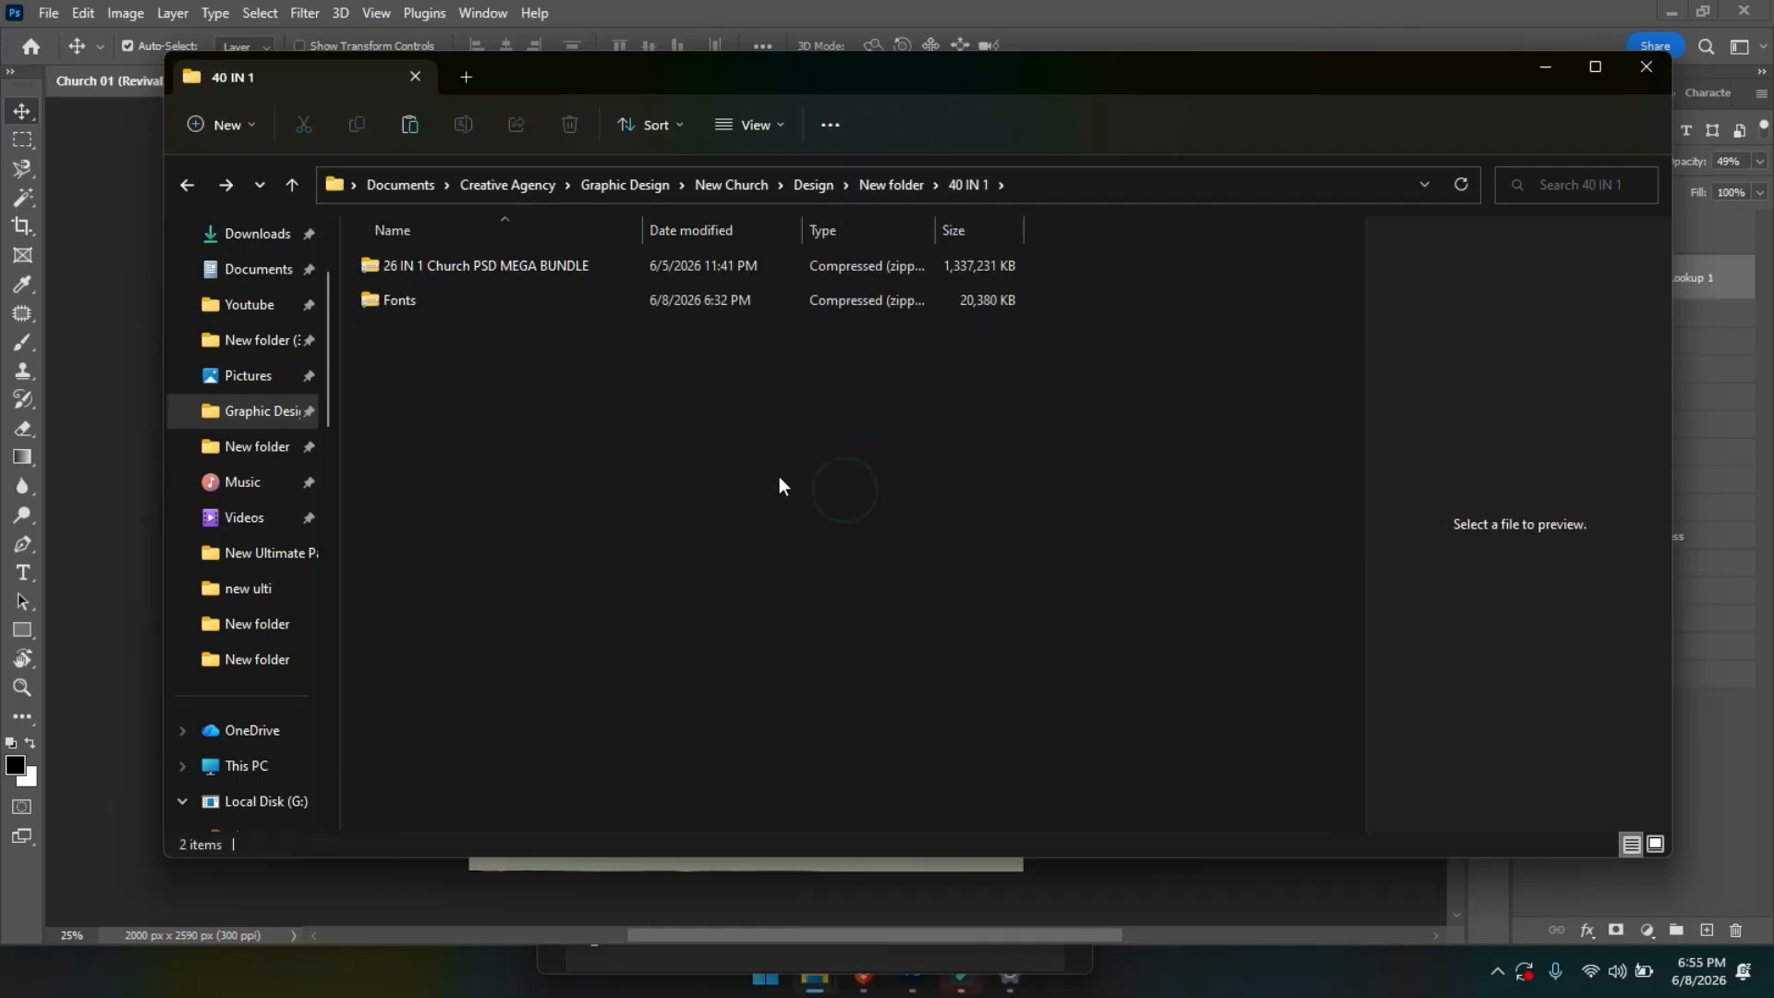
# Create a new folder in 40 IN 1 named 'Font Installation'.
pyautogui.rightClick(781, 477)
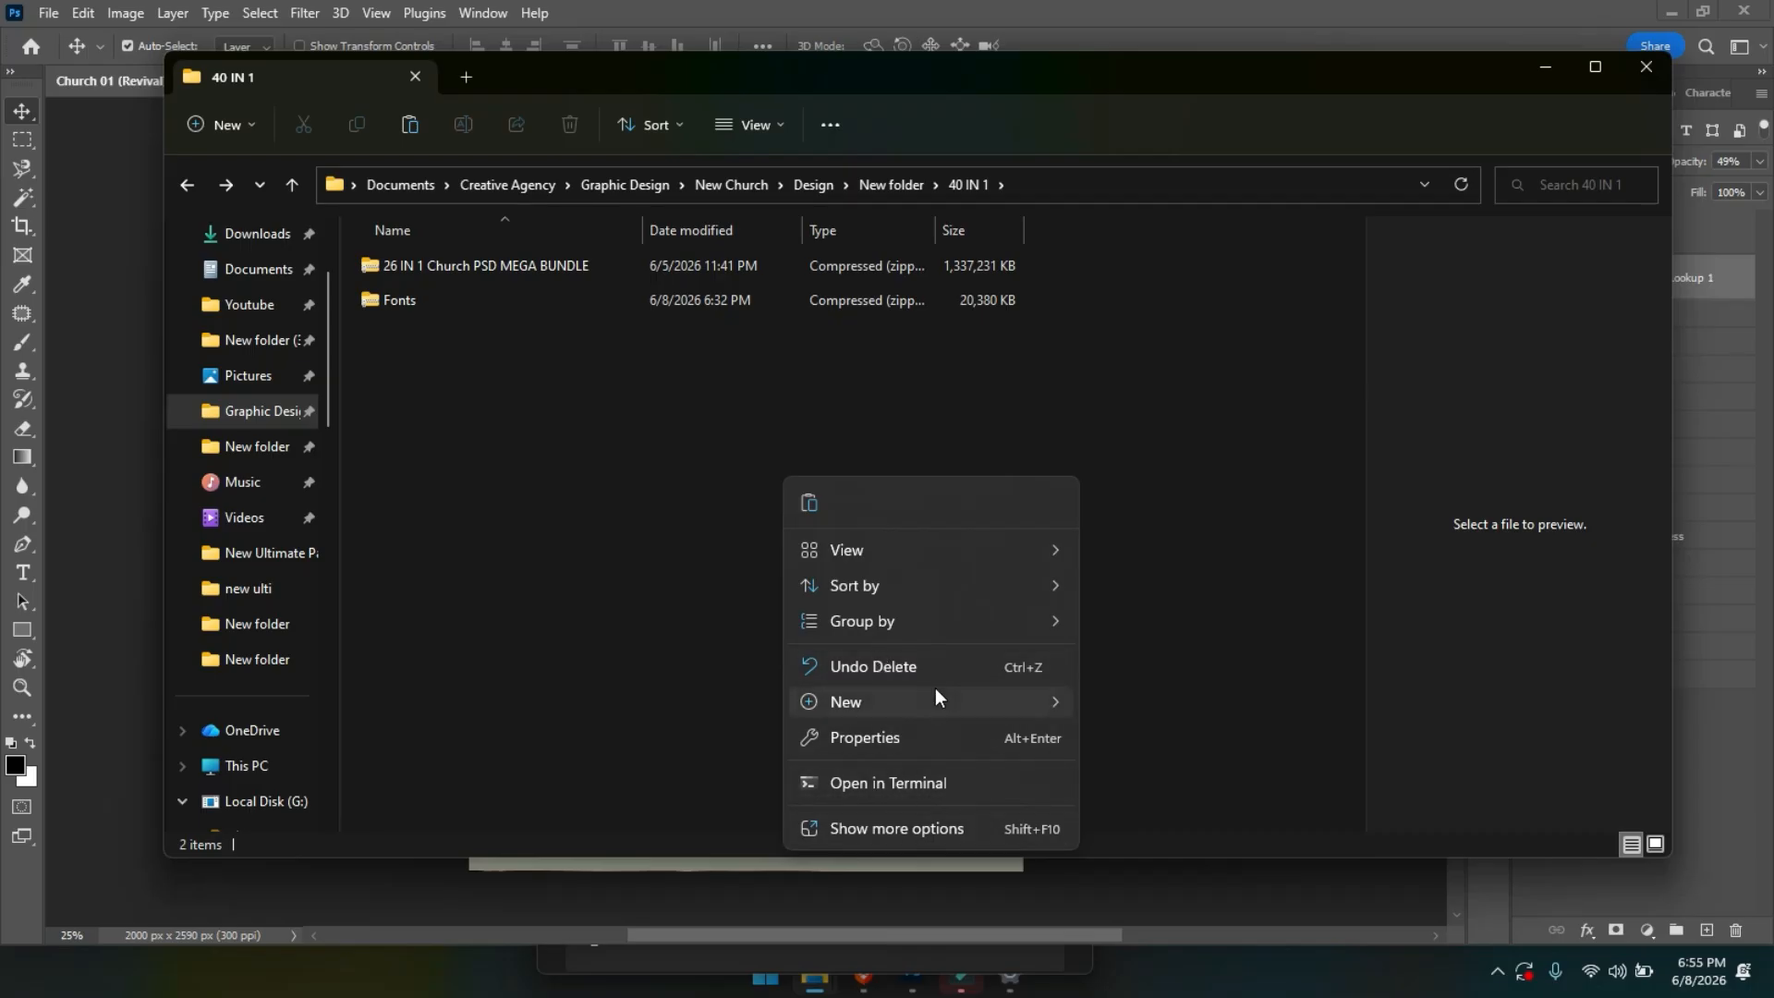
pyautogui.moveTo(935, 704)
pyautogui.click(1156, 313)
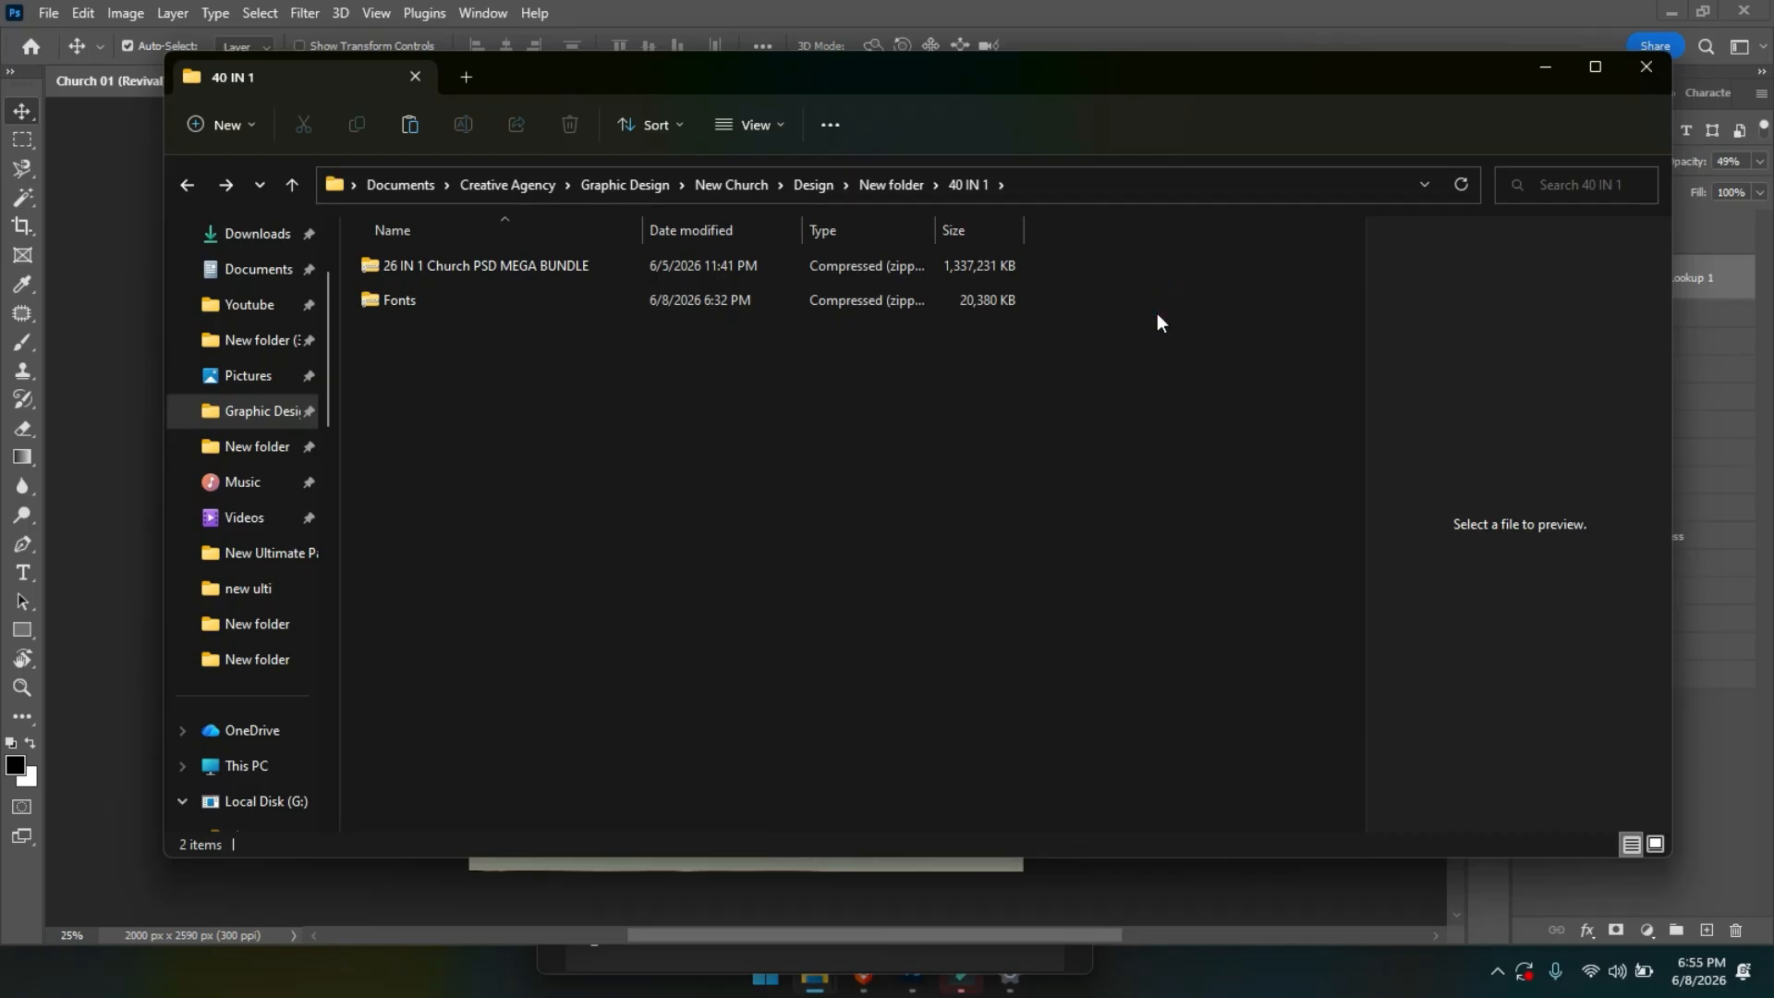
pyautogui.doubleClick(751, 262)
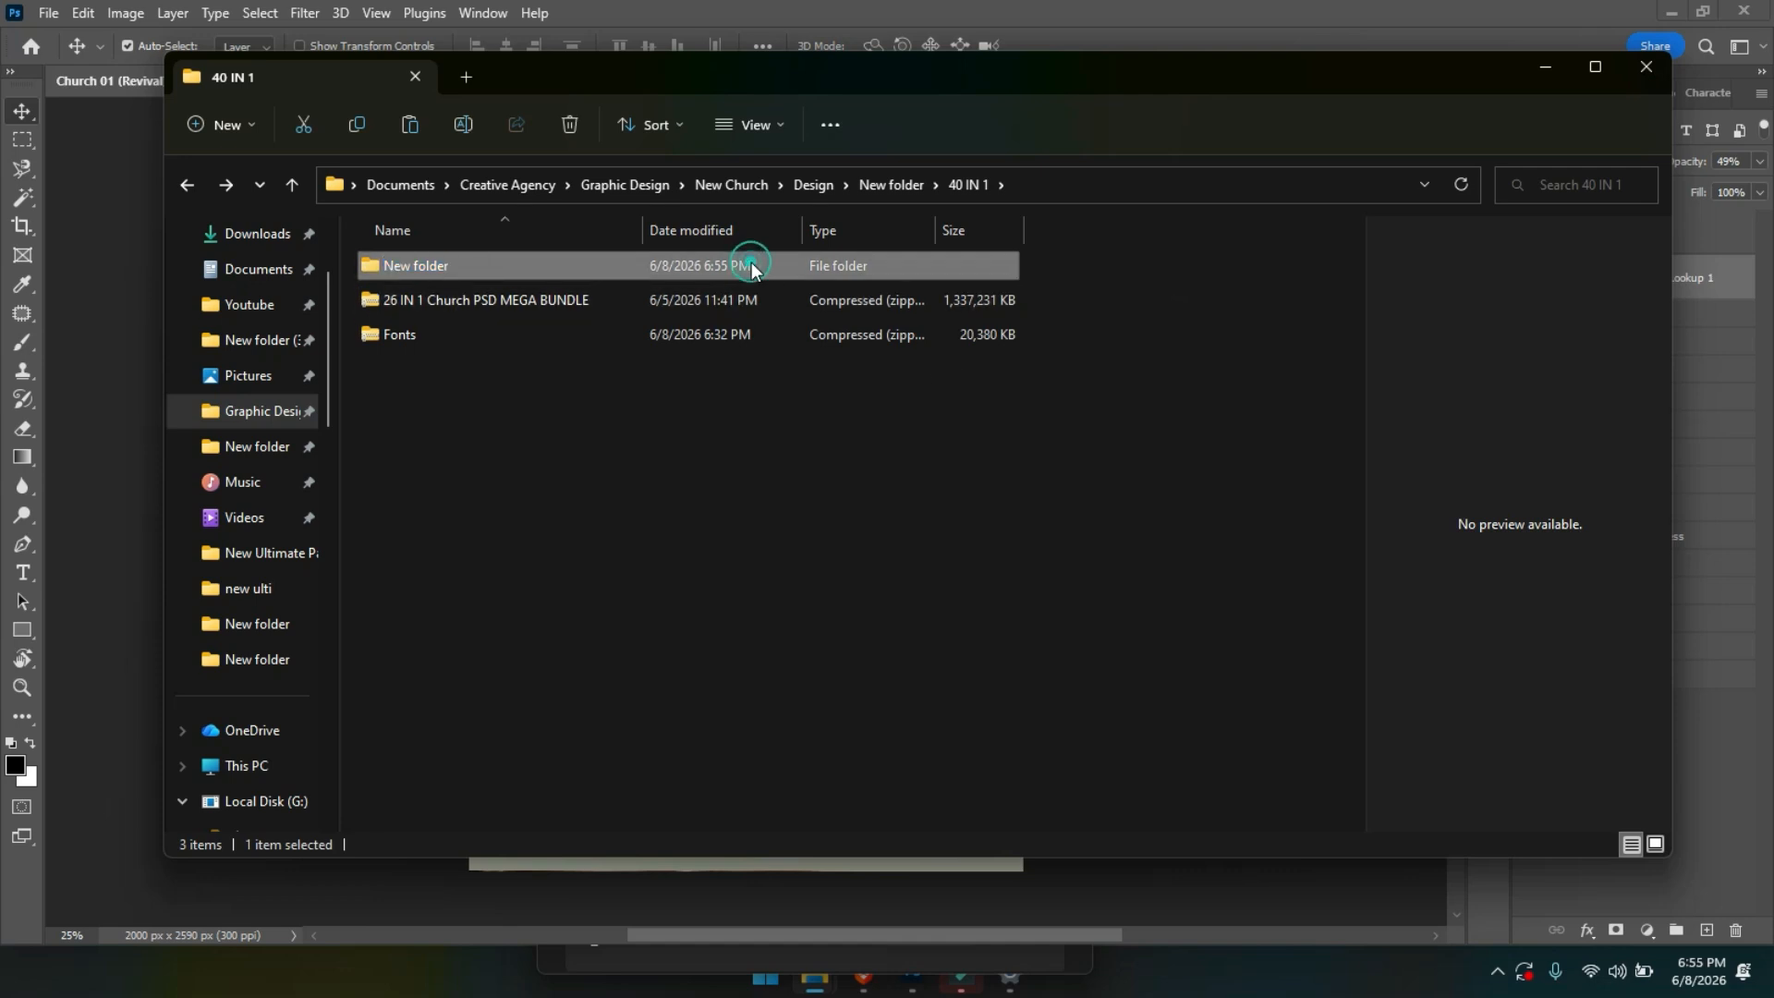
pyautogui.hotkey('alt', 'Left')
pyautogui.click(407, 266)
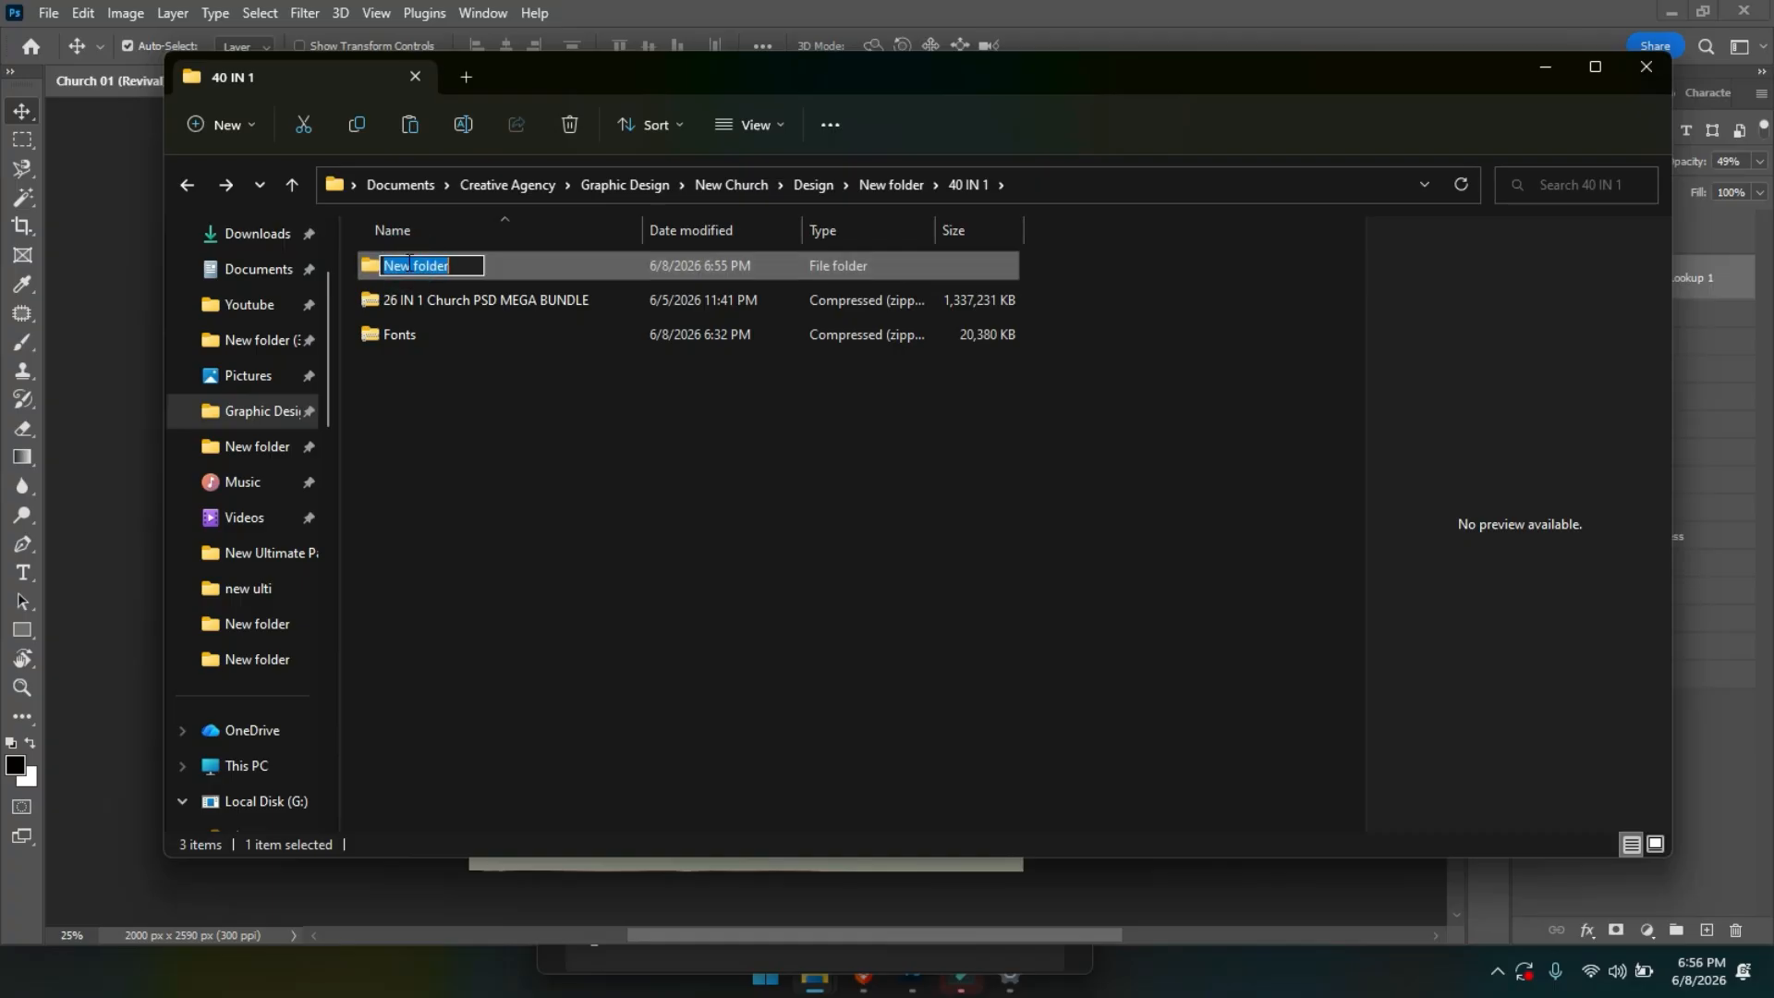
pyautogui.write('fONT')
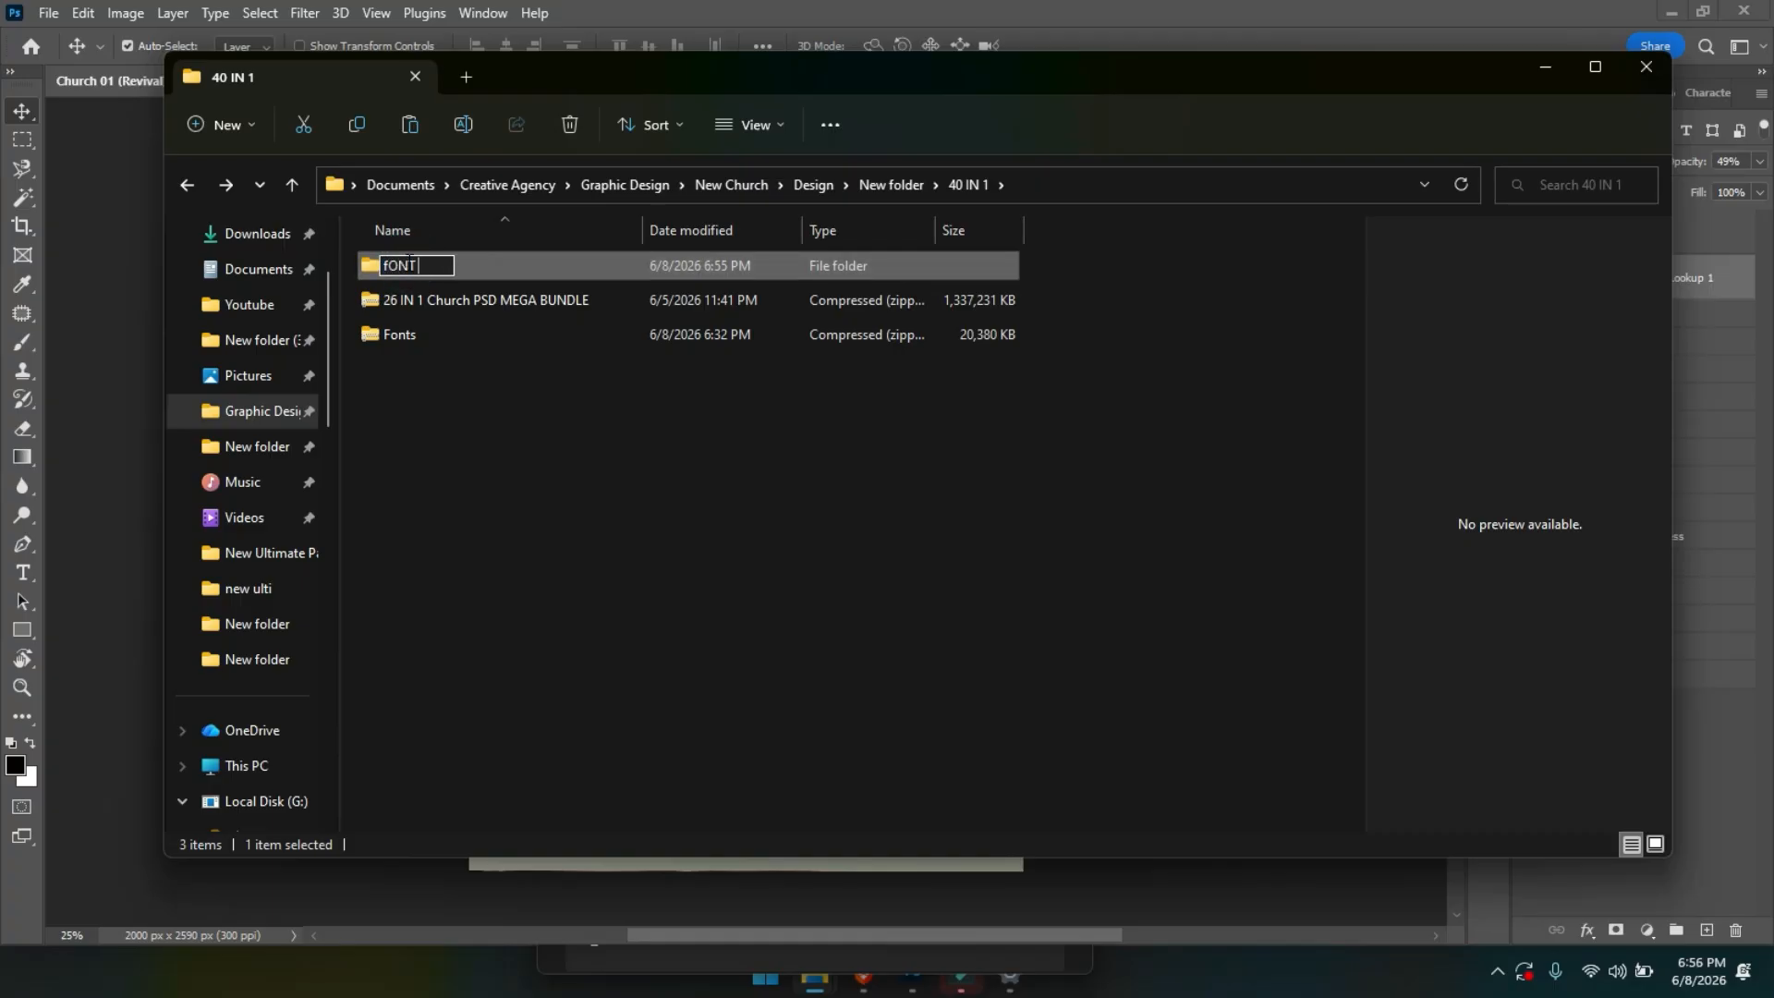
pyautogui.click(554, 268)
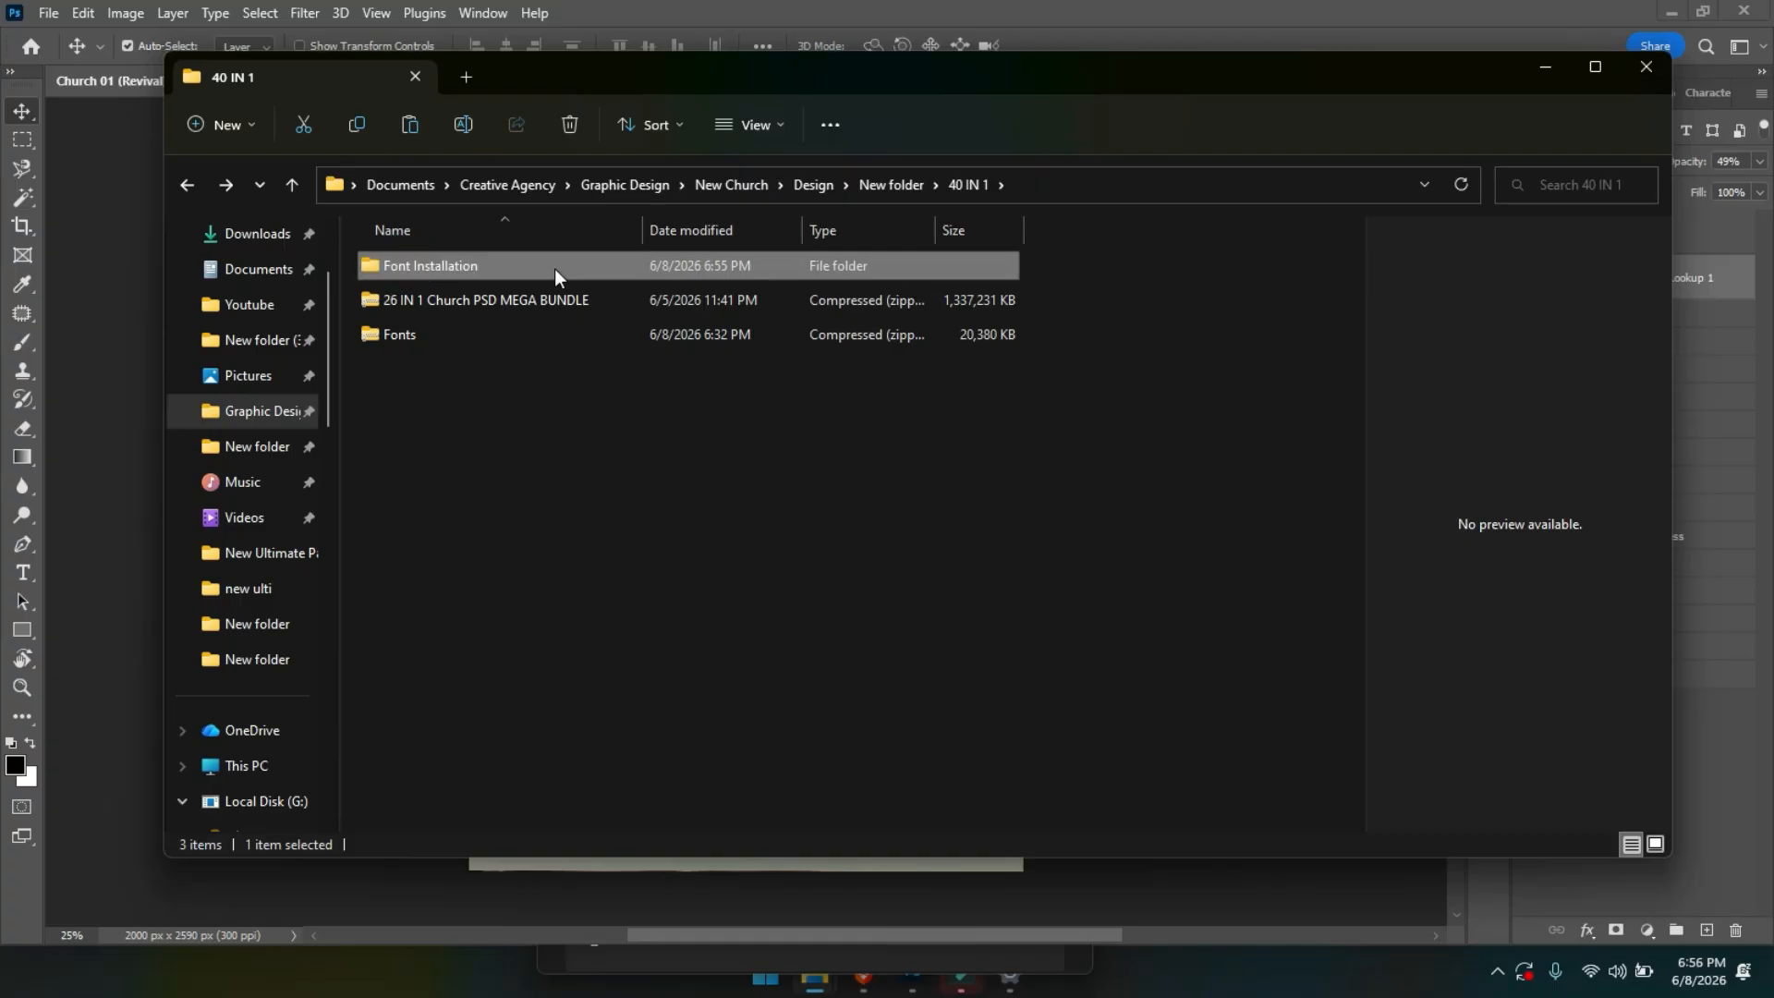
# Paste the copied font files into Font Installation and select all 415 of them.
pyautogui.doubleClick(555, 268)
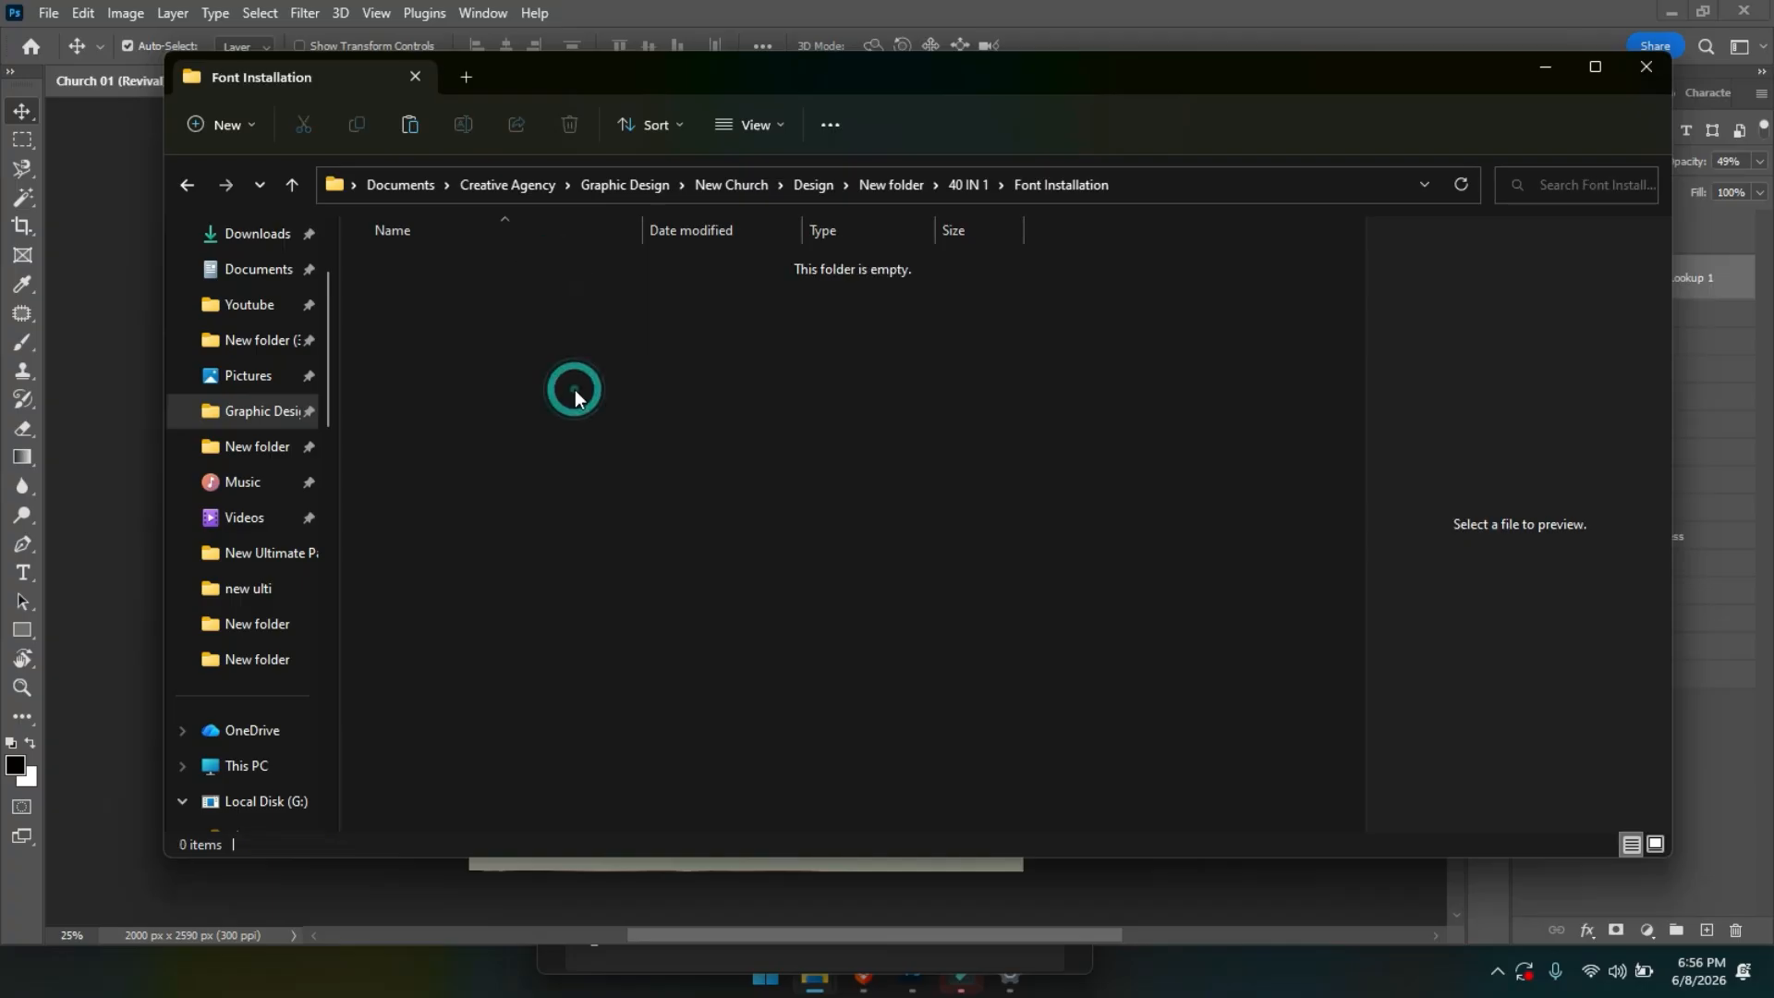
pyautogui.hotkey('ctrl', 'v')
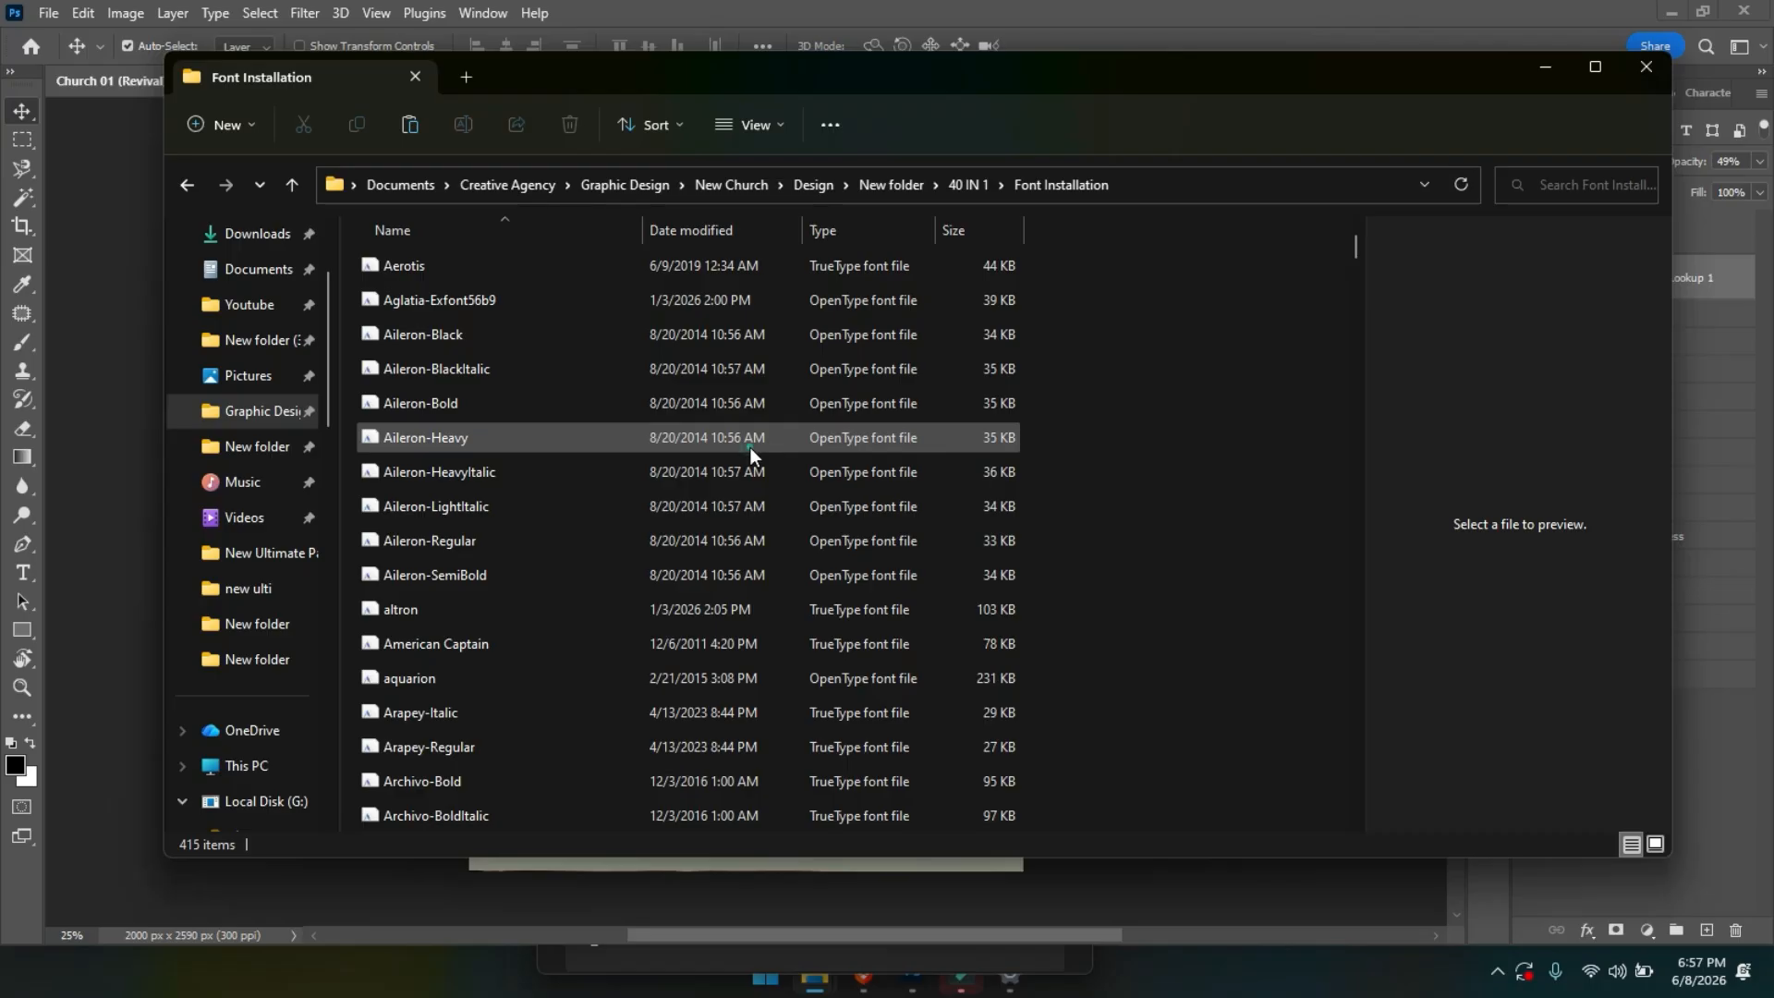
pyautogui.click(750, 447)
pyautogui.click(481, 365)
pyautogui.hotkey('ctrl', 'a')
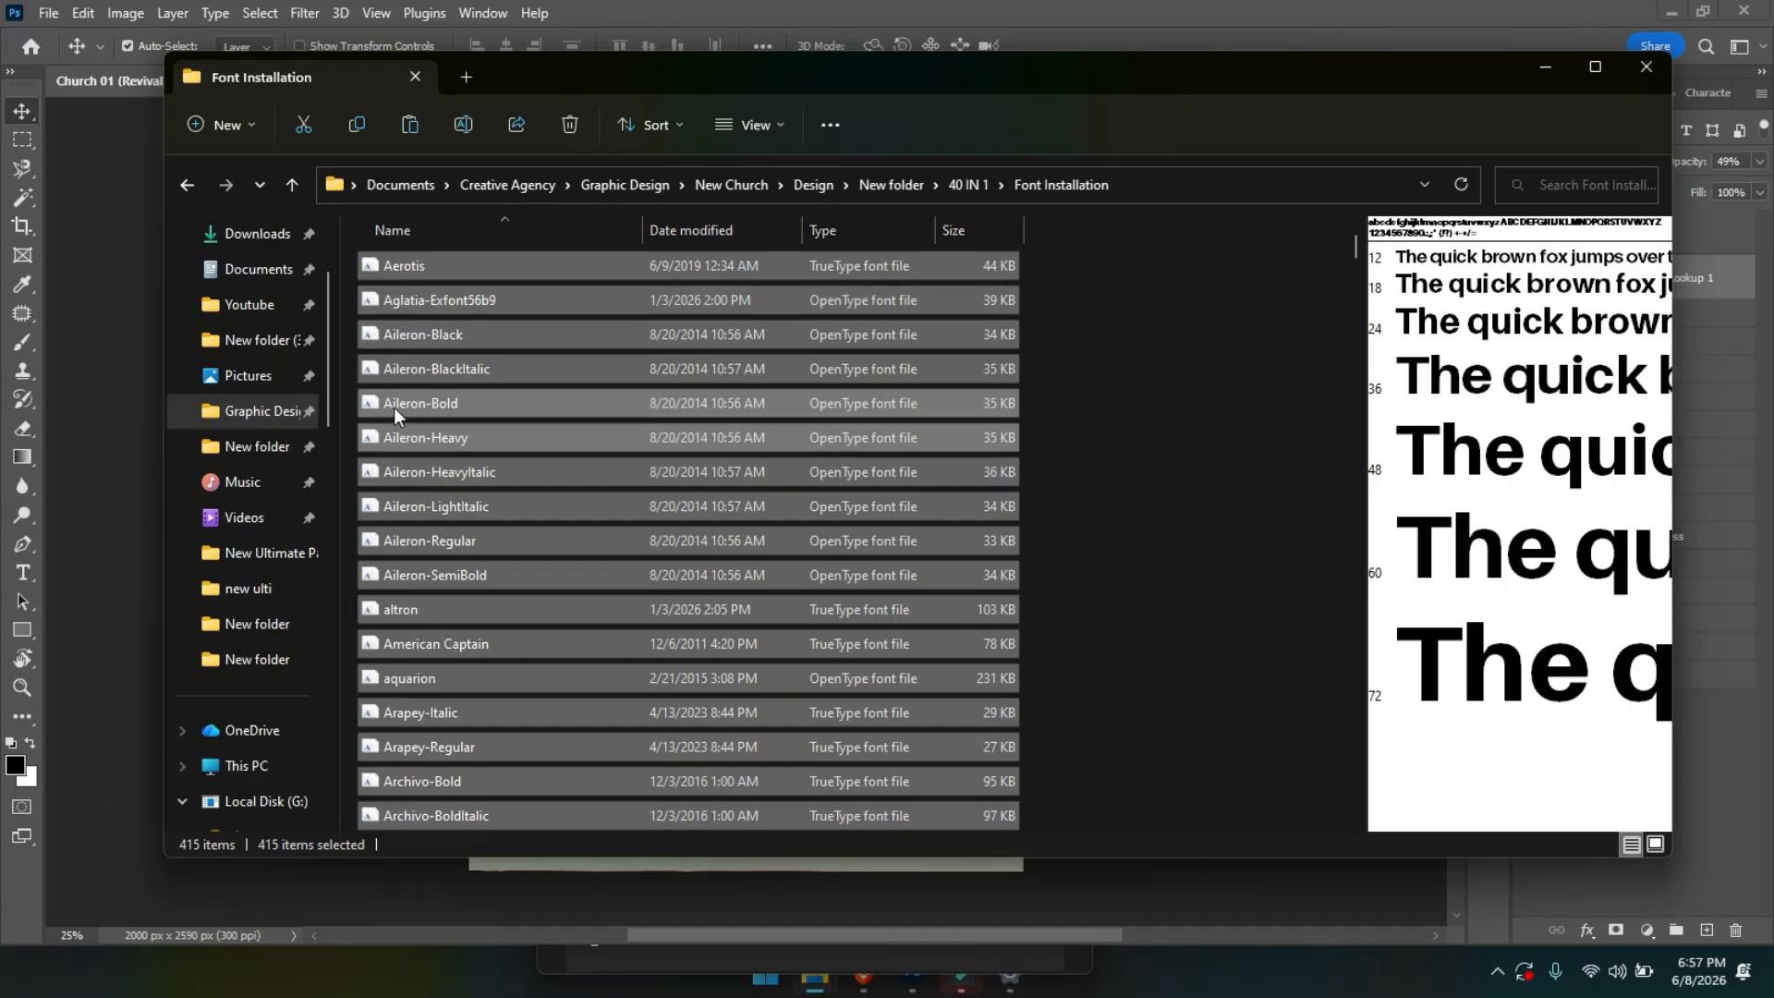
# Install all selected fonts, replacing existing versions for every item, then stop the installation.
pyautogui.rightClick(402, 374)
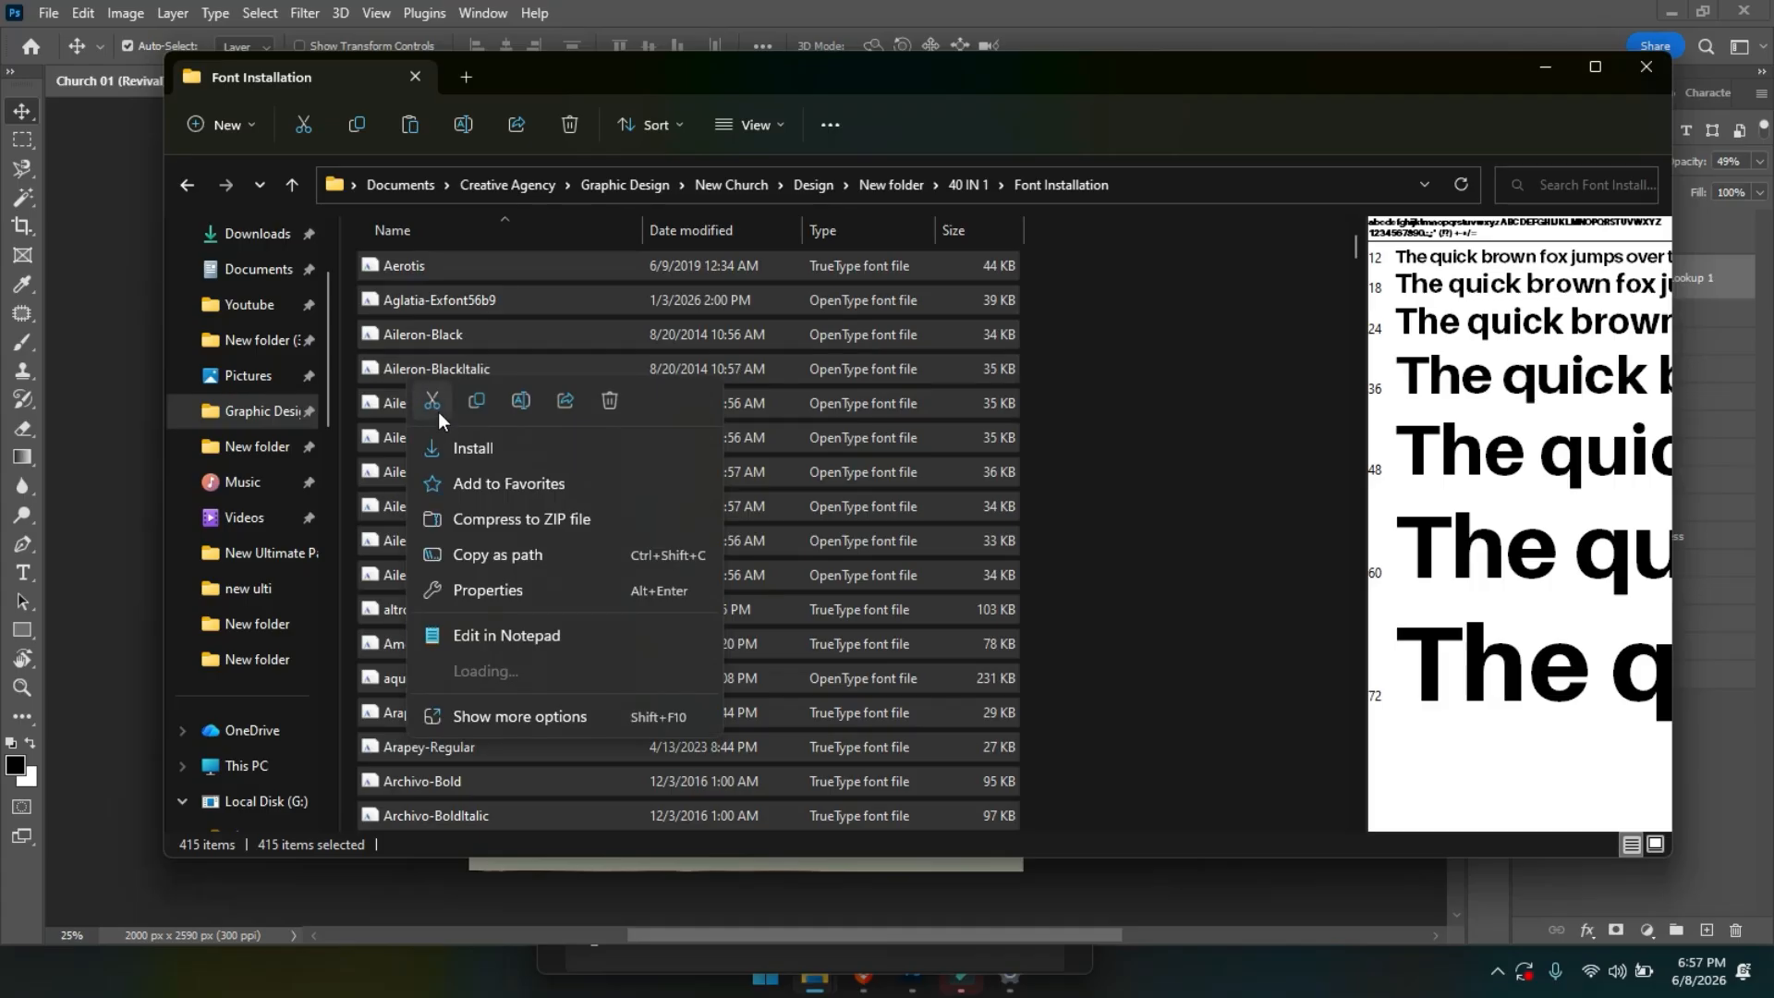
pyautogui.click(446, 448)
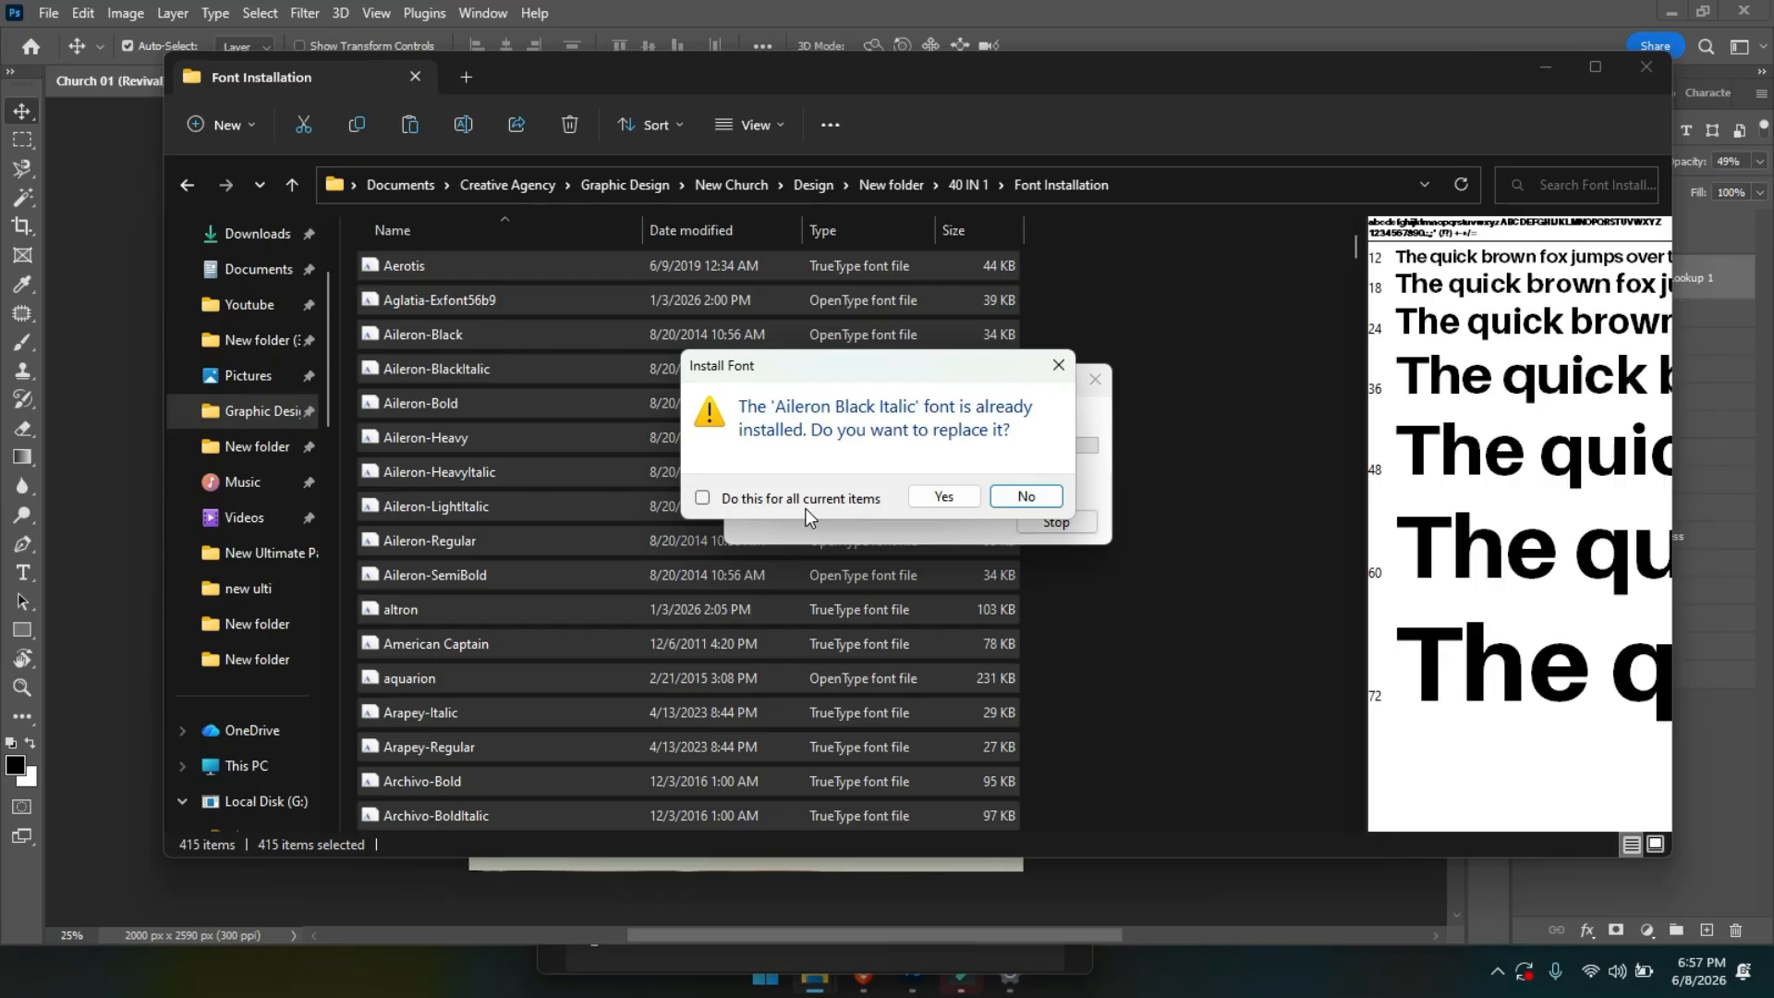
pyautogui.click(796, 501)
pyautogui.click(934, 498)
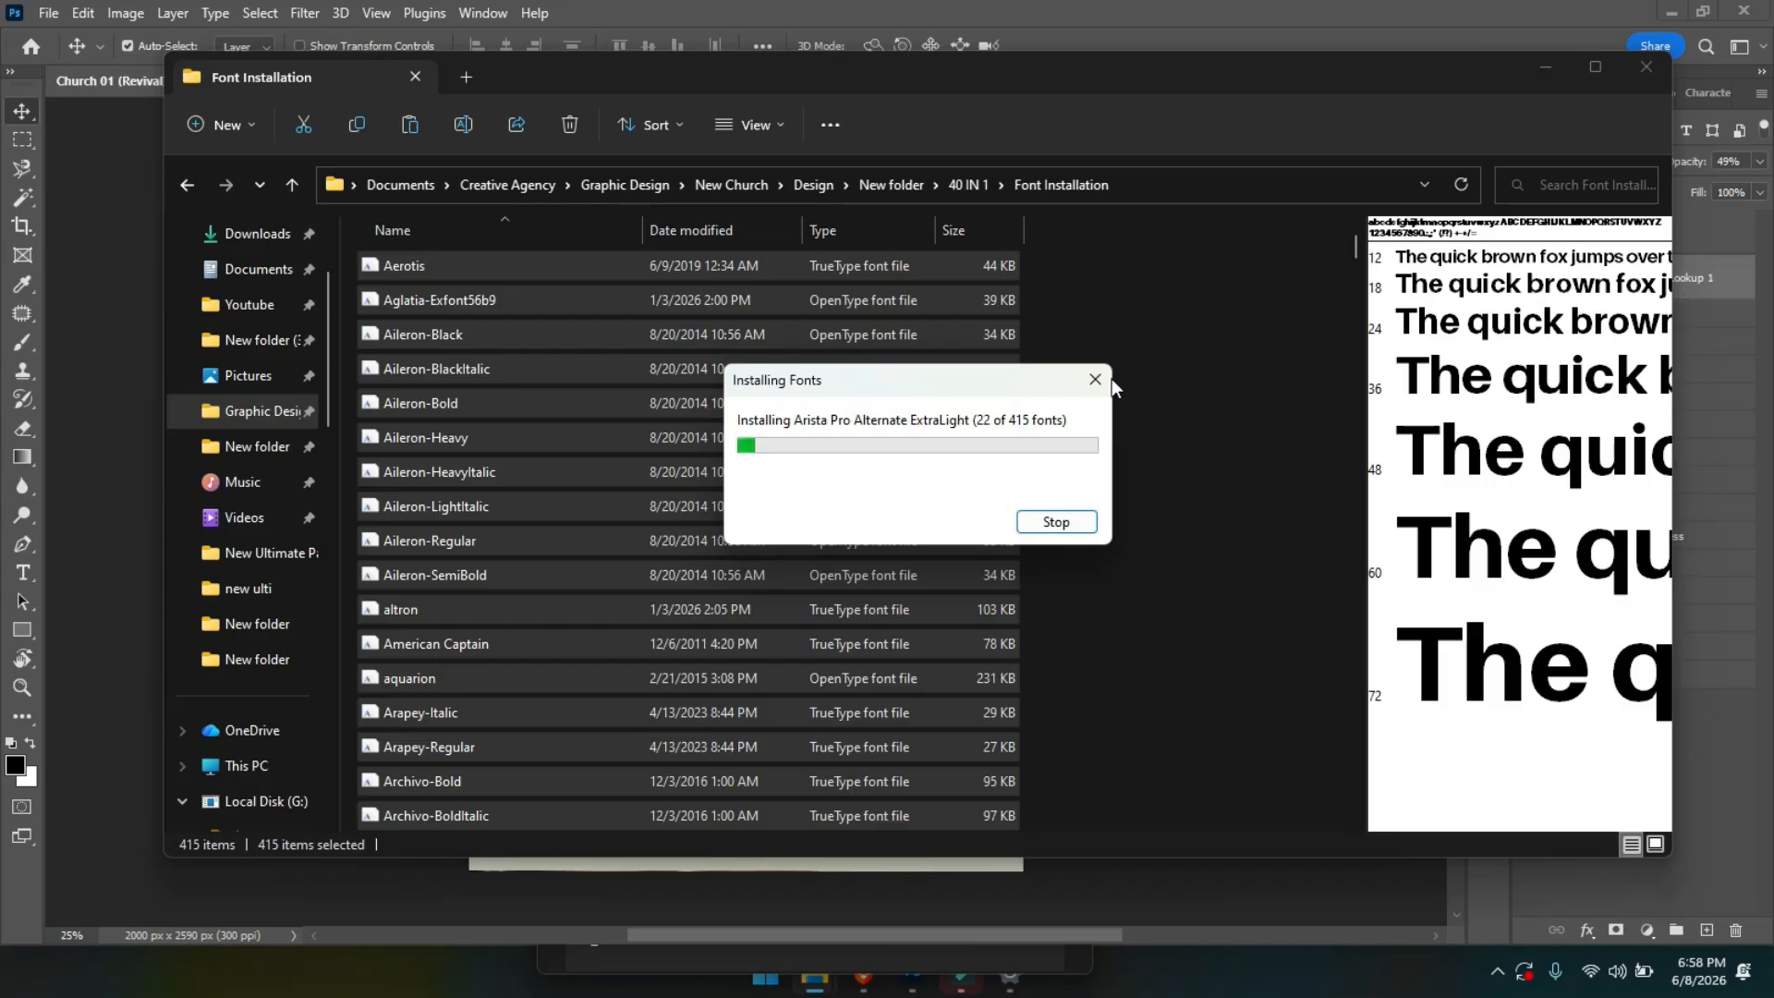
pyautogui.click(1058, 523)
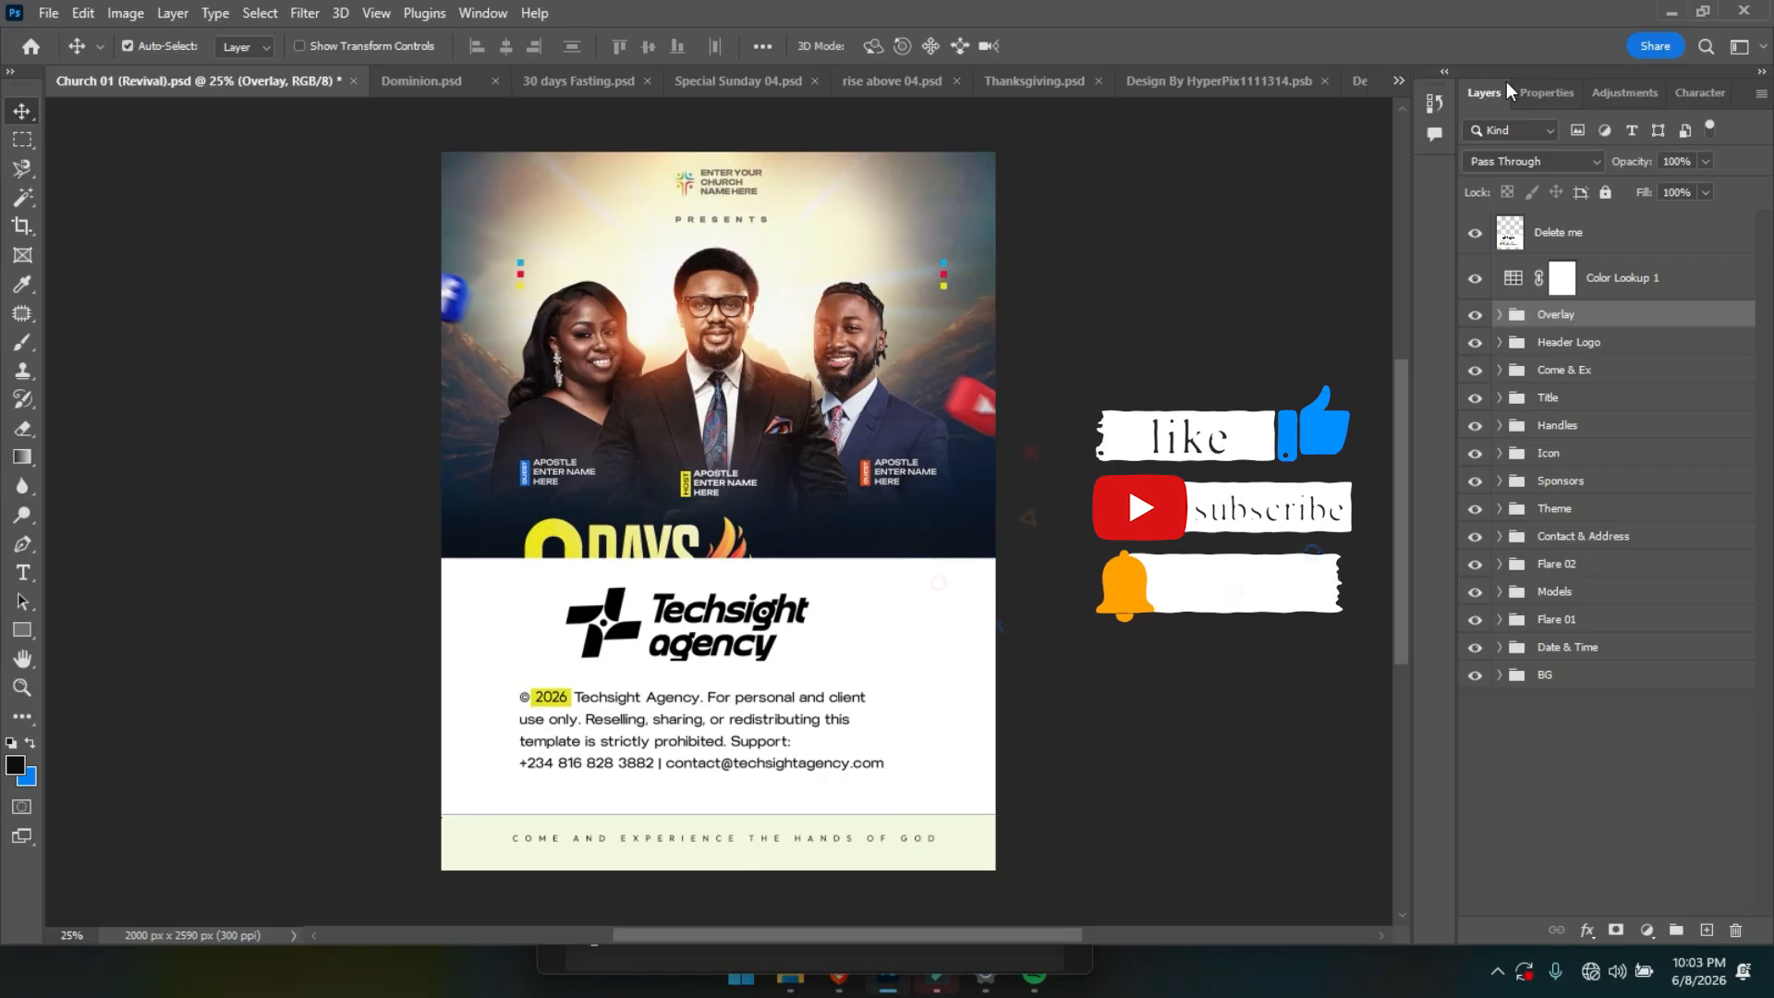
pyautogui.click(1545, 93)
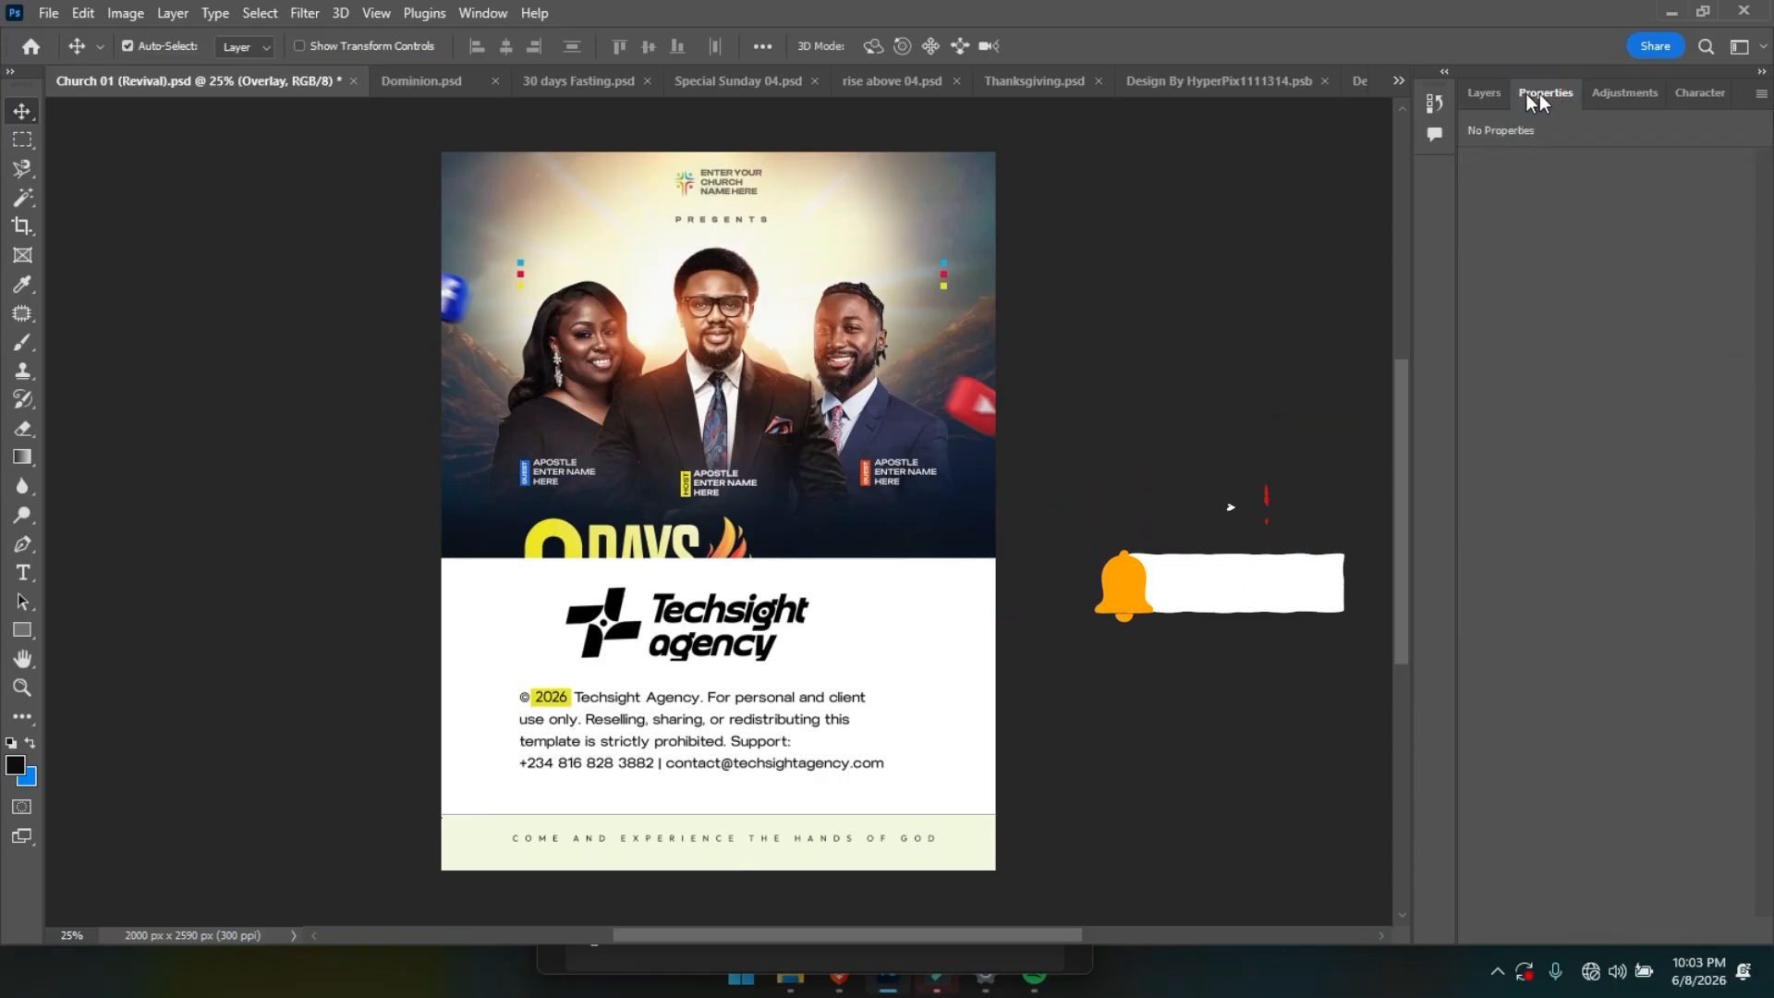
pyautogui.click(1484, 93)
pyautogui.click(1541, 92)
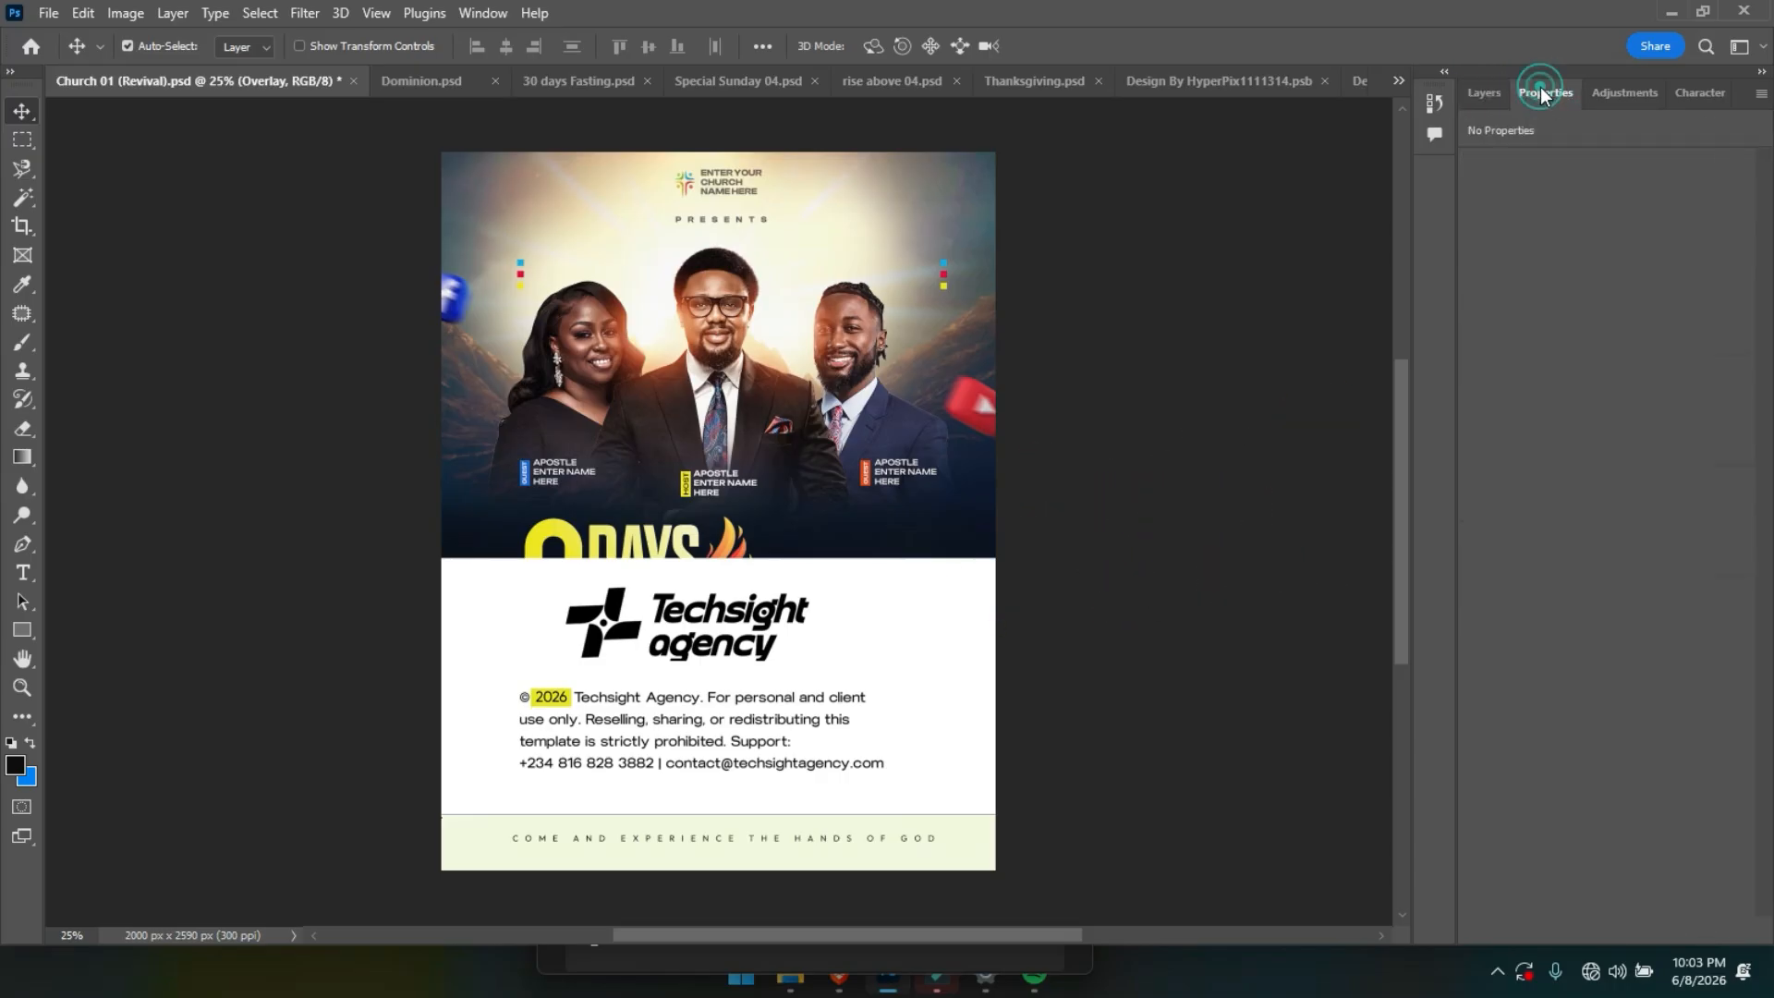
pyautogui.click(1612, 93)
pyautogui.click(1686, 94)
pyautogui.click(1552, 92)
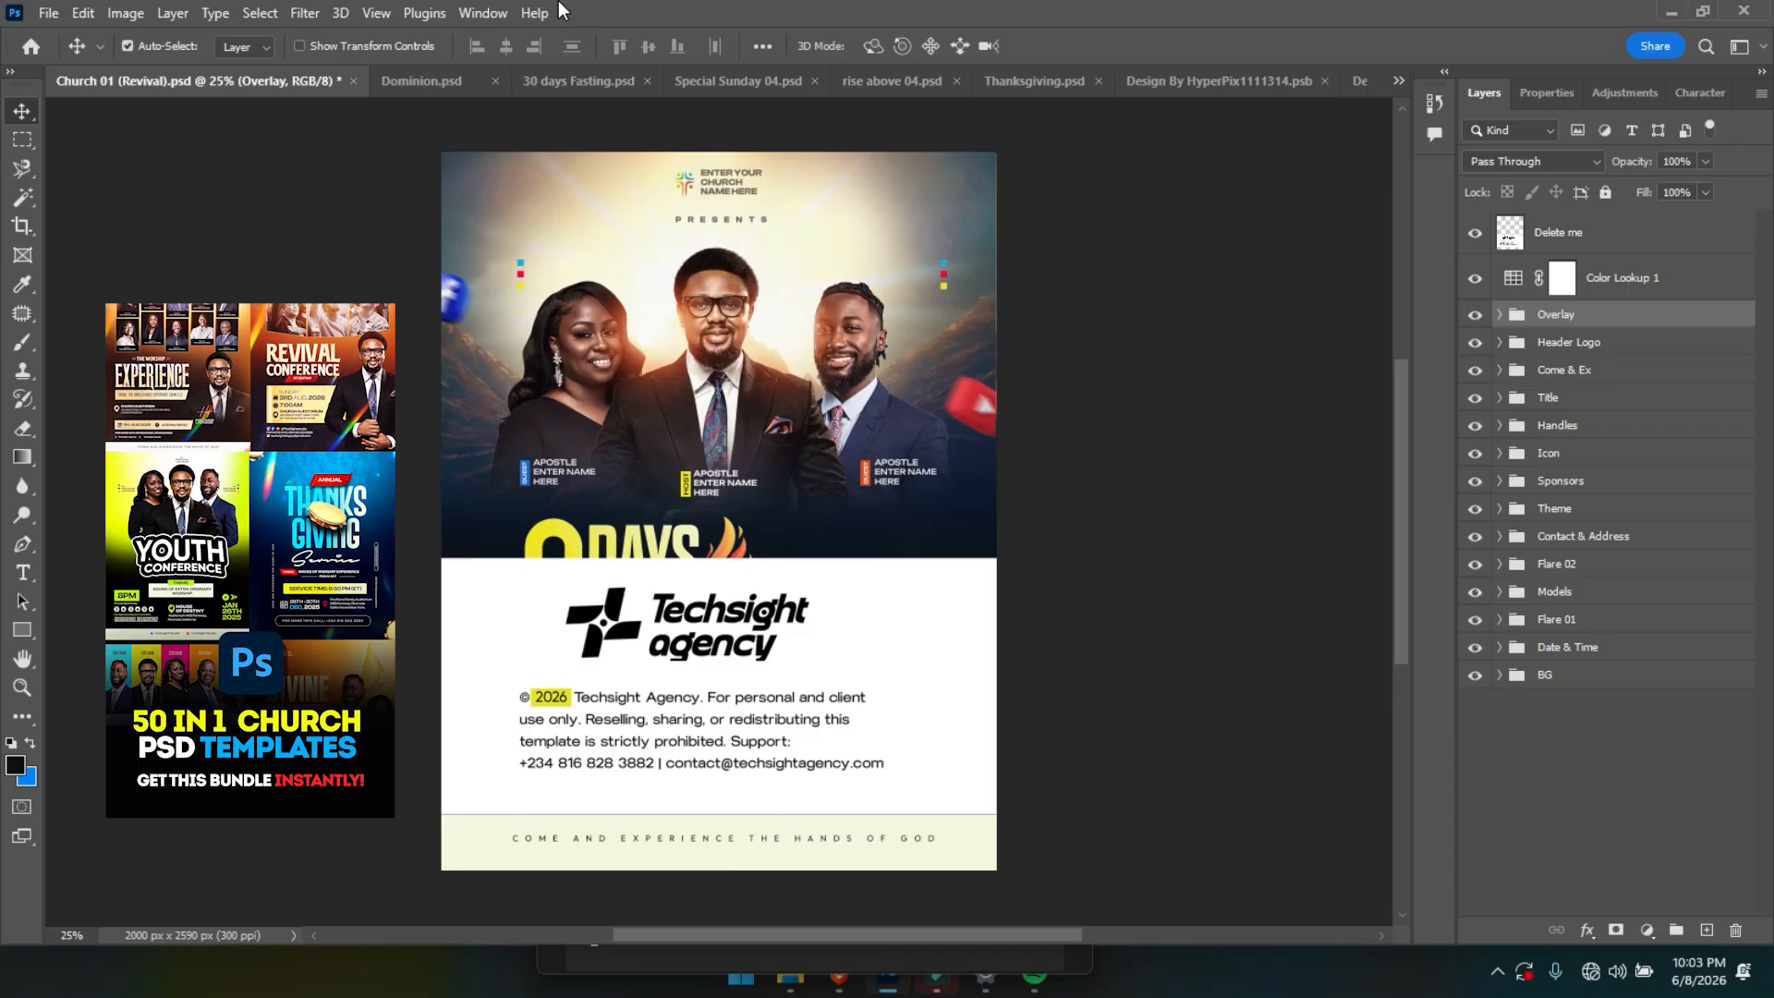
# Reset the panel layout with Window > Workspace > Reset Essentials.
pyautogui.click(485, 13)
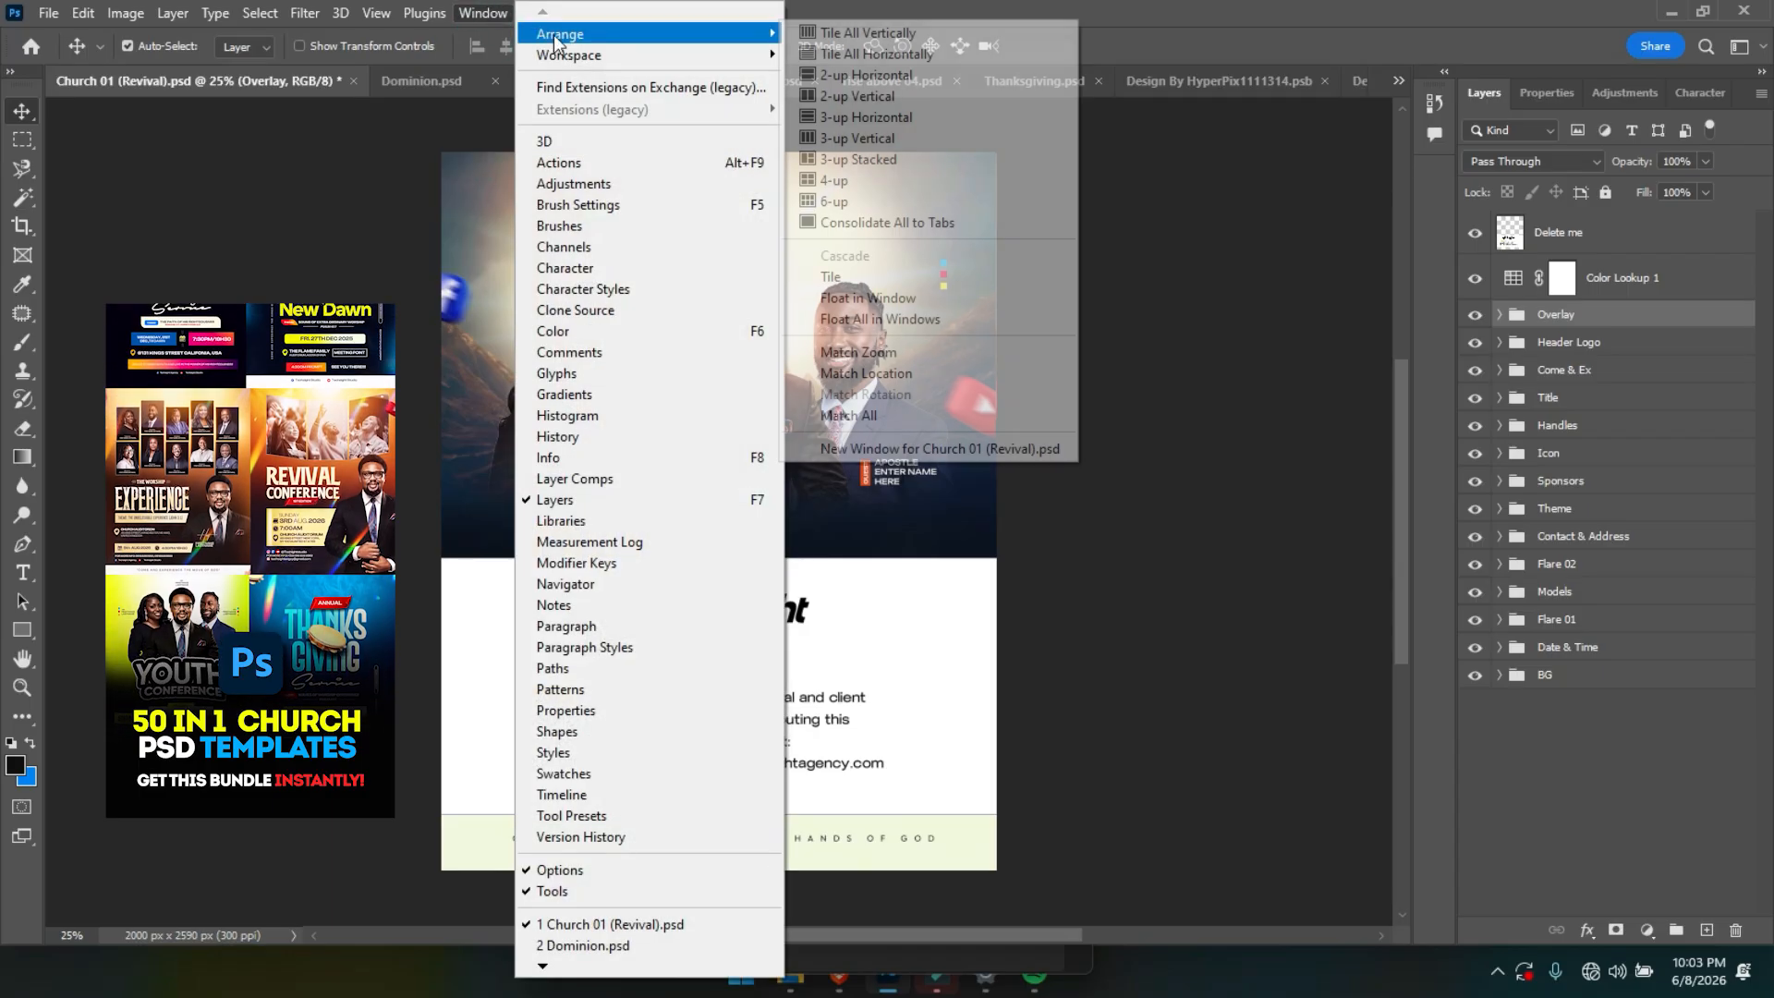
pyautogui.moveTo(609, 55)
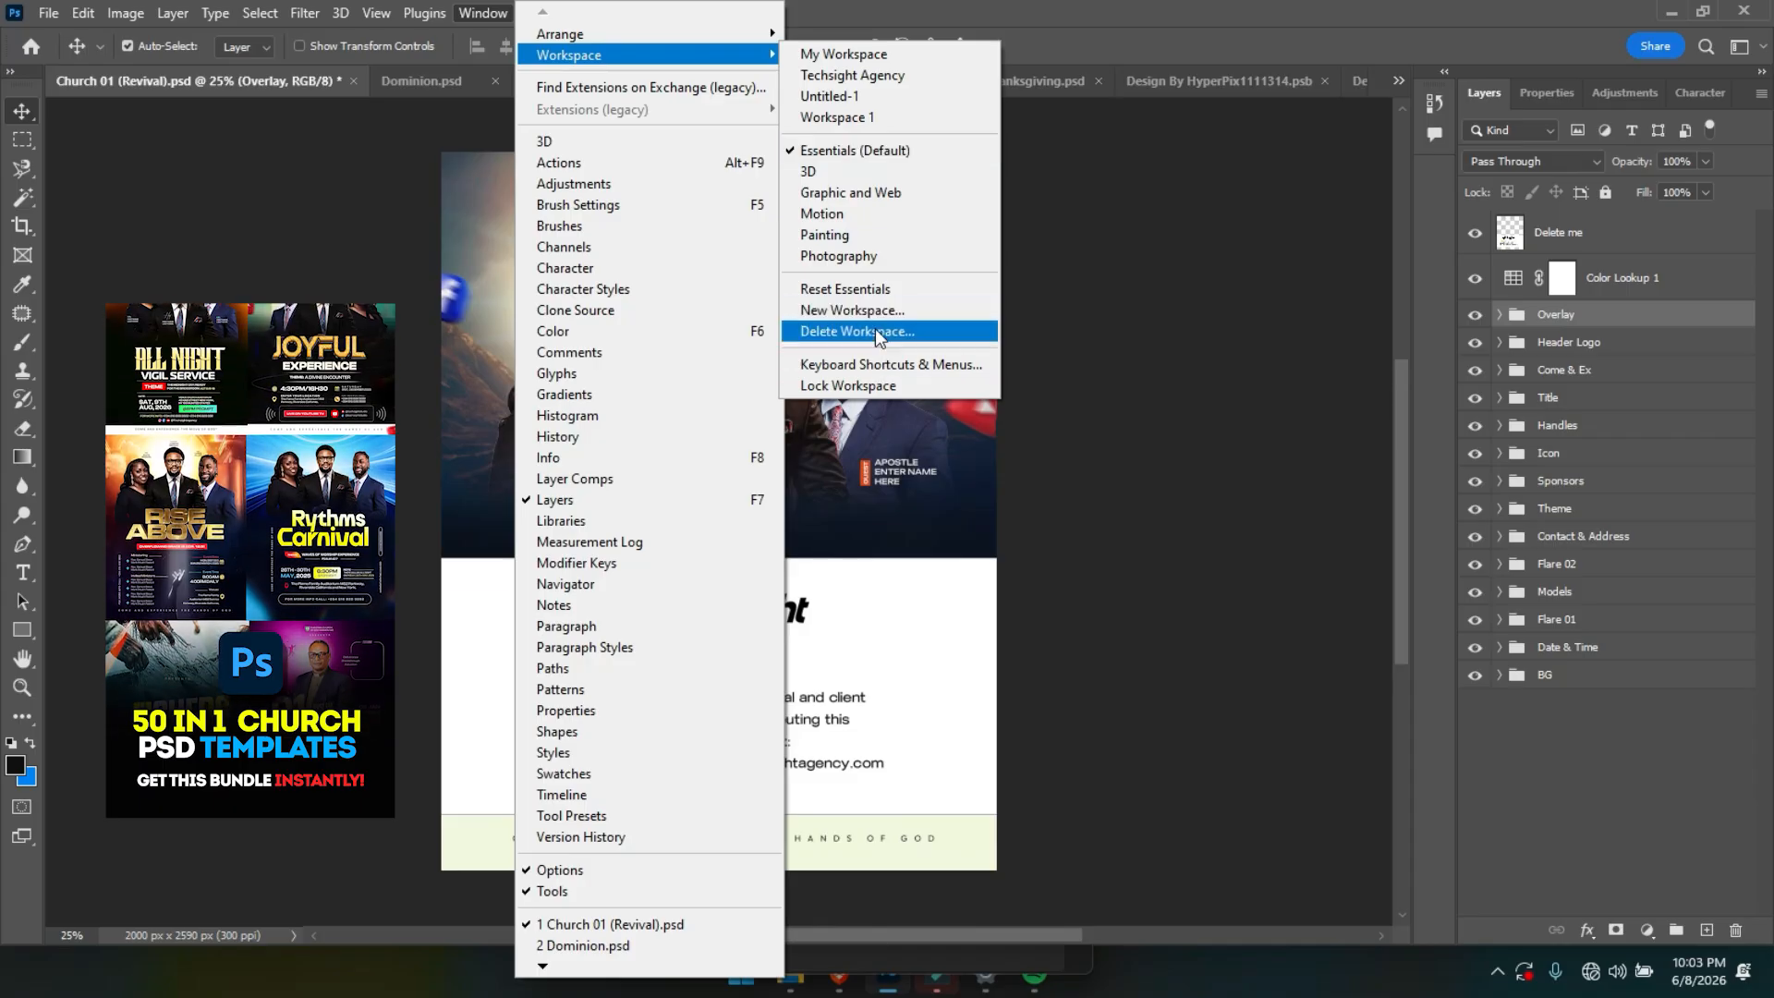
pyautogui.click(864, 289)
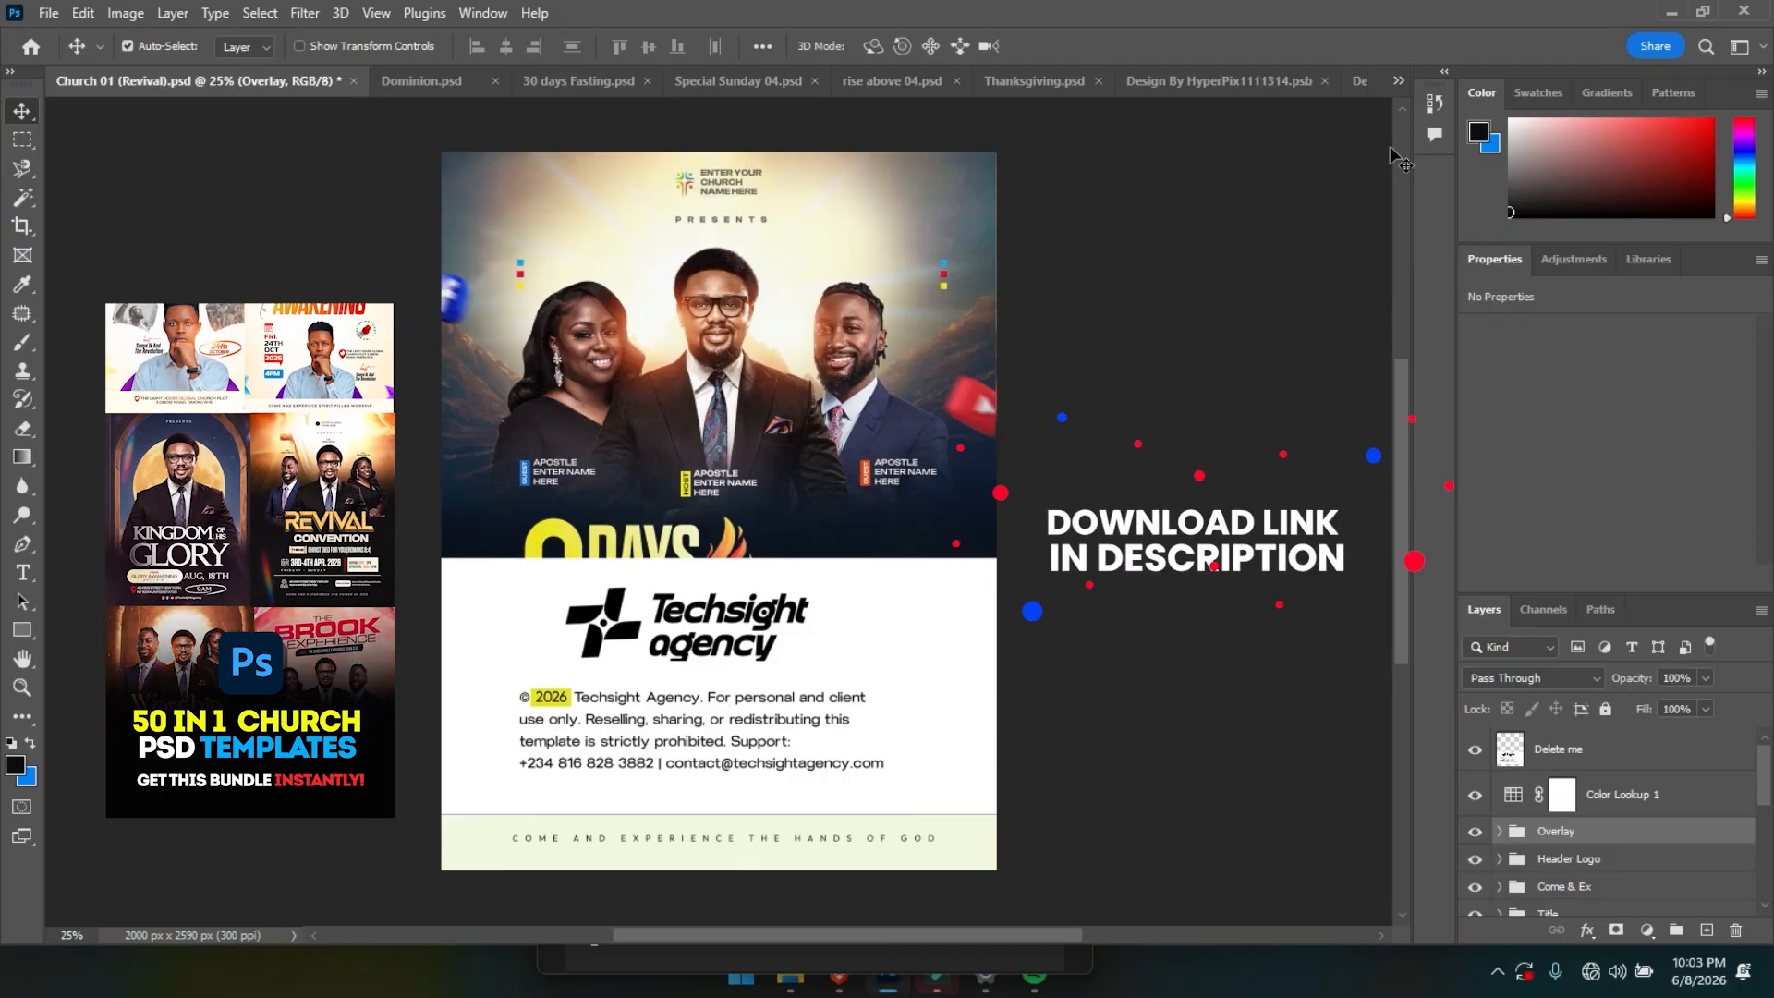
# Close the Color, Swatches, Gradients and Patterns panels.
pyautogui.rightClick(1482, 92)
pyautogui.click(1495, 103)
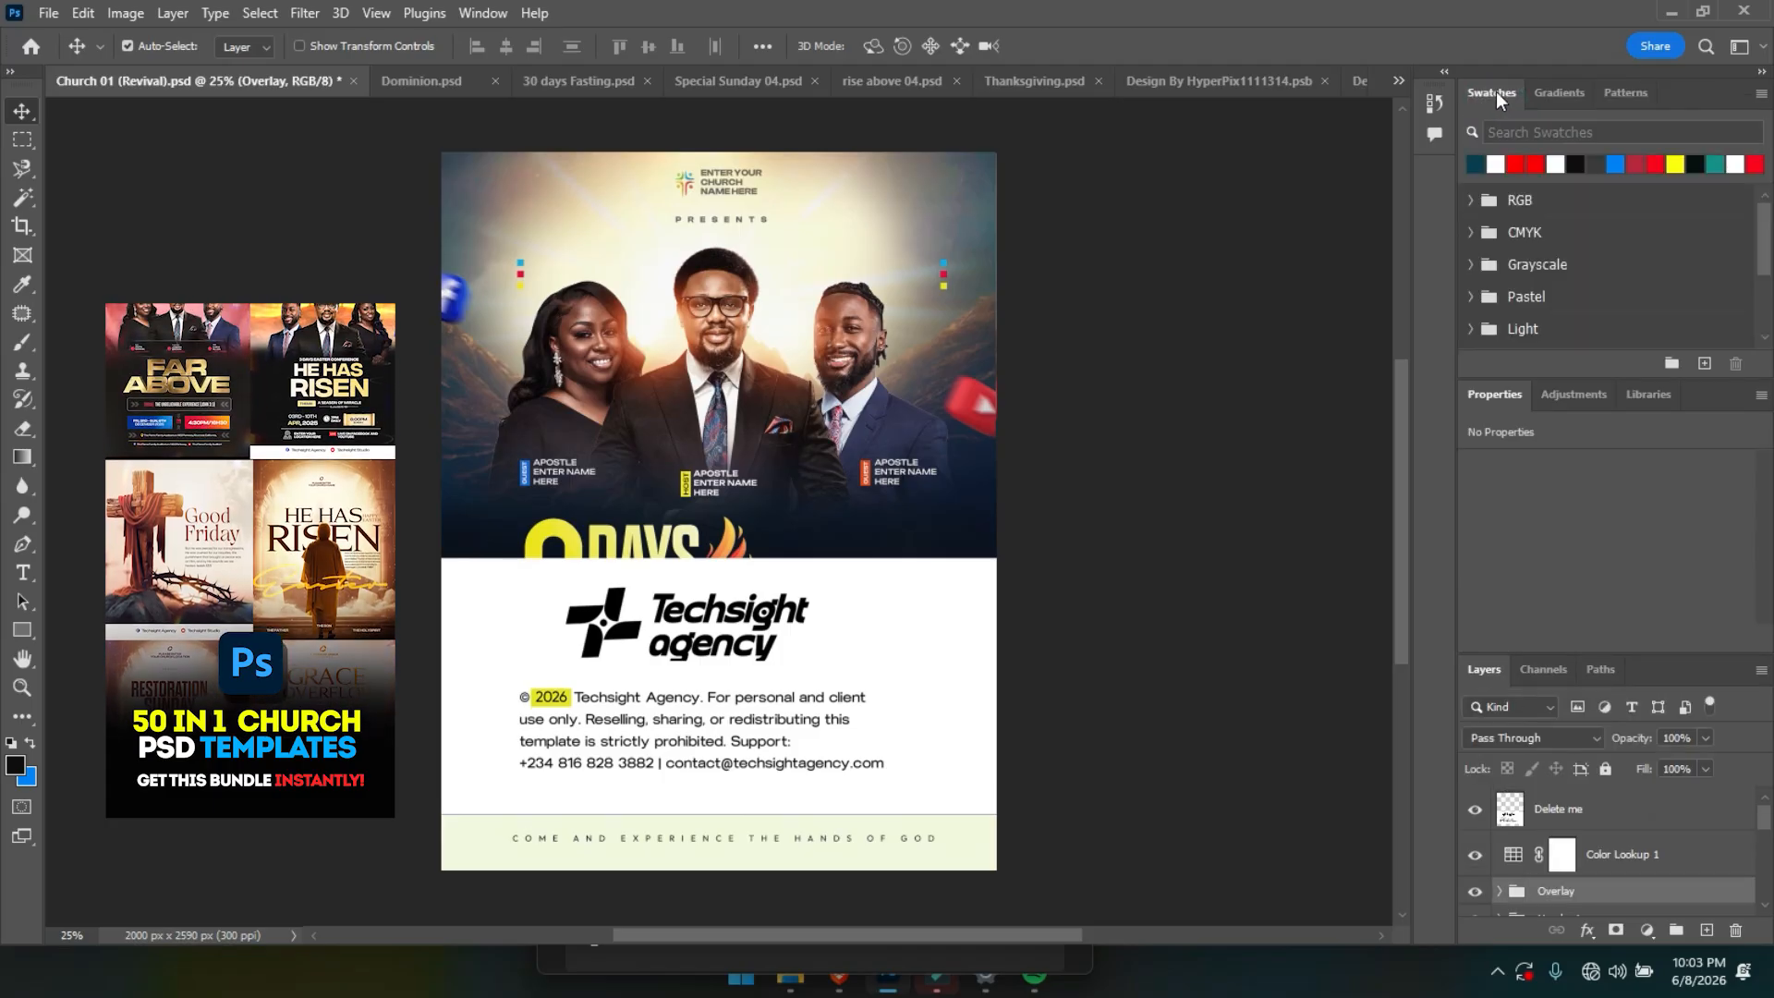
pyautogui.rightClick(1495, 92)
pyautogui.click(1495, 100)
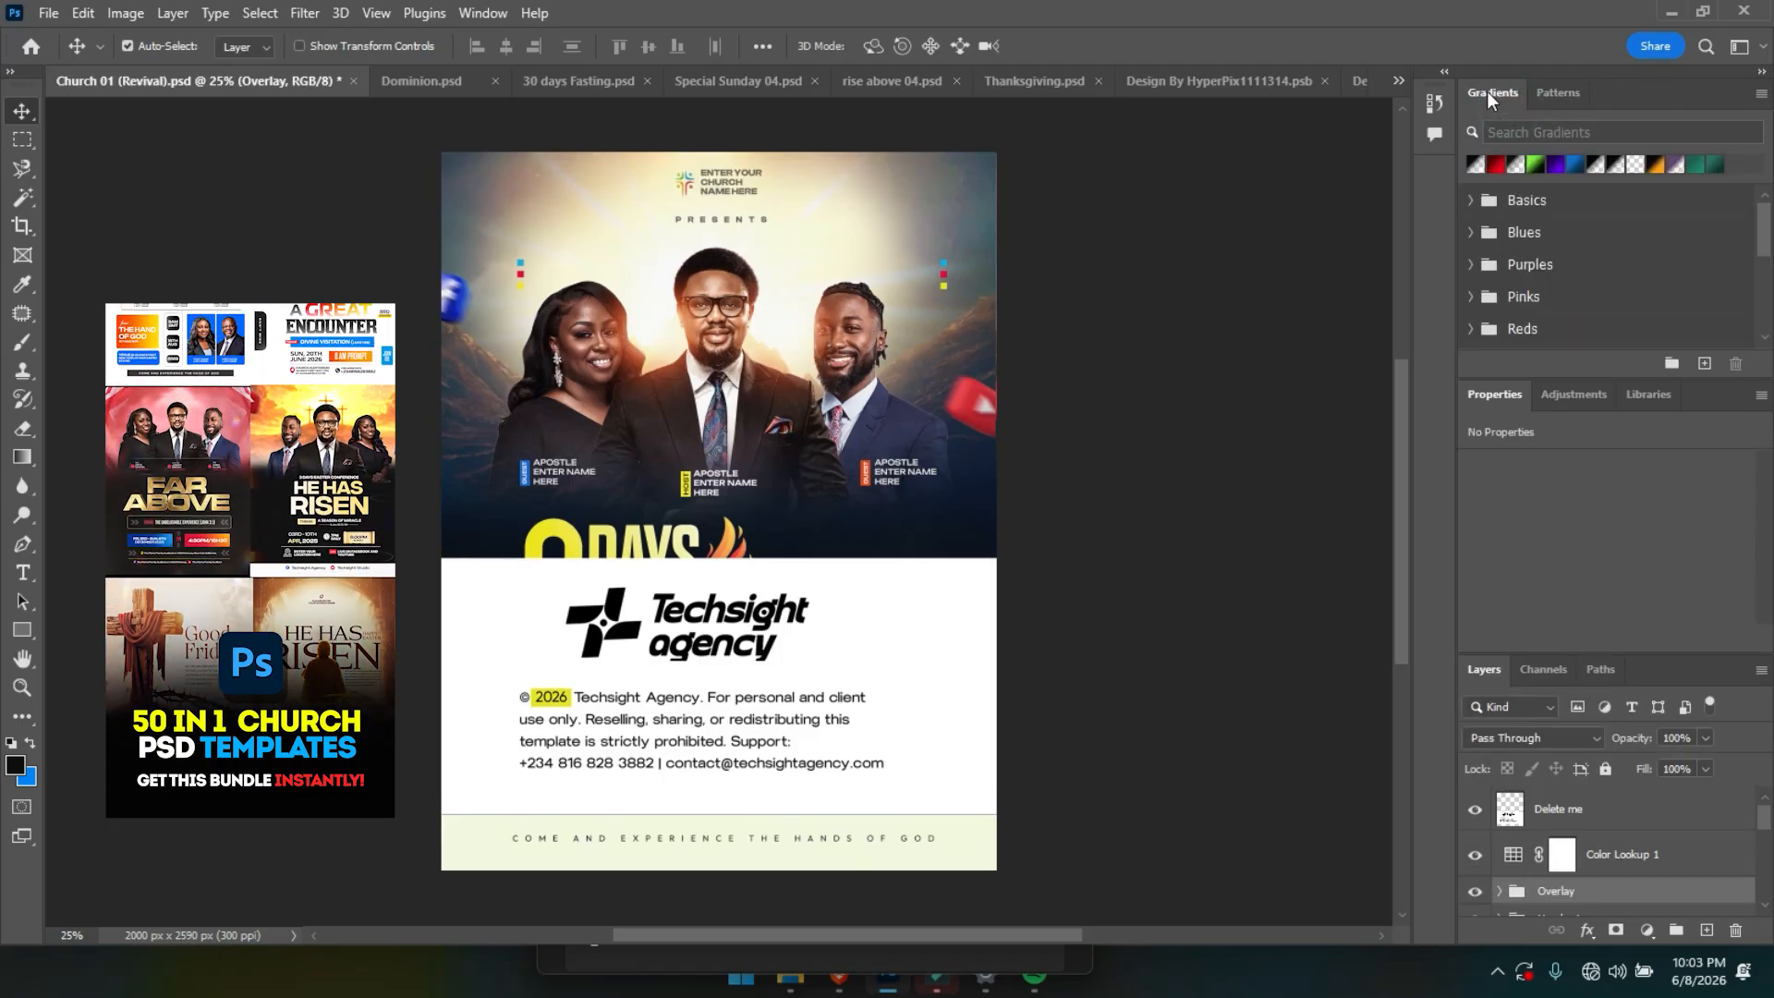
pyautogui.rightClick(1488, 91)
pyautogui.click(1497, 99)
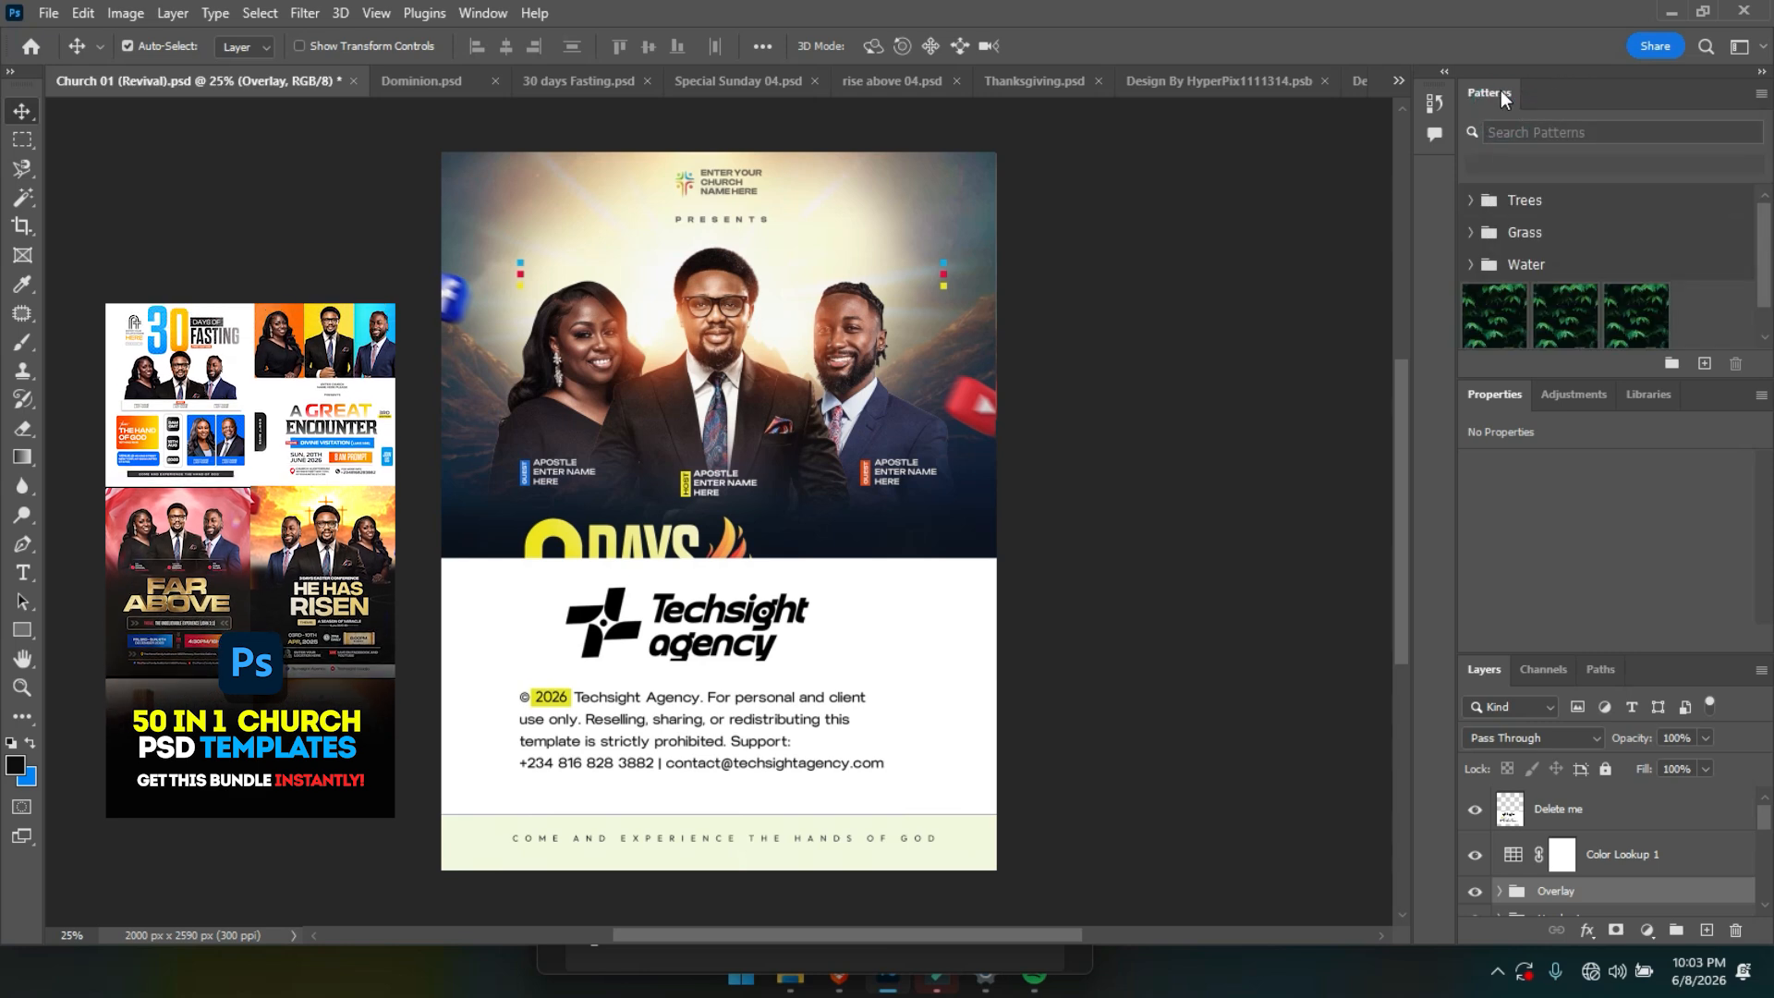
pyautogui.rightClick(1501, 90)
pyautogui.click(1510, 101)
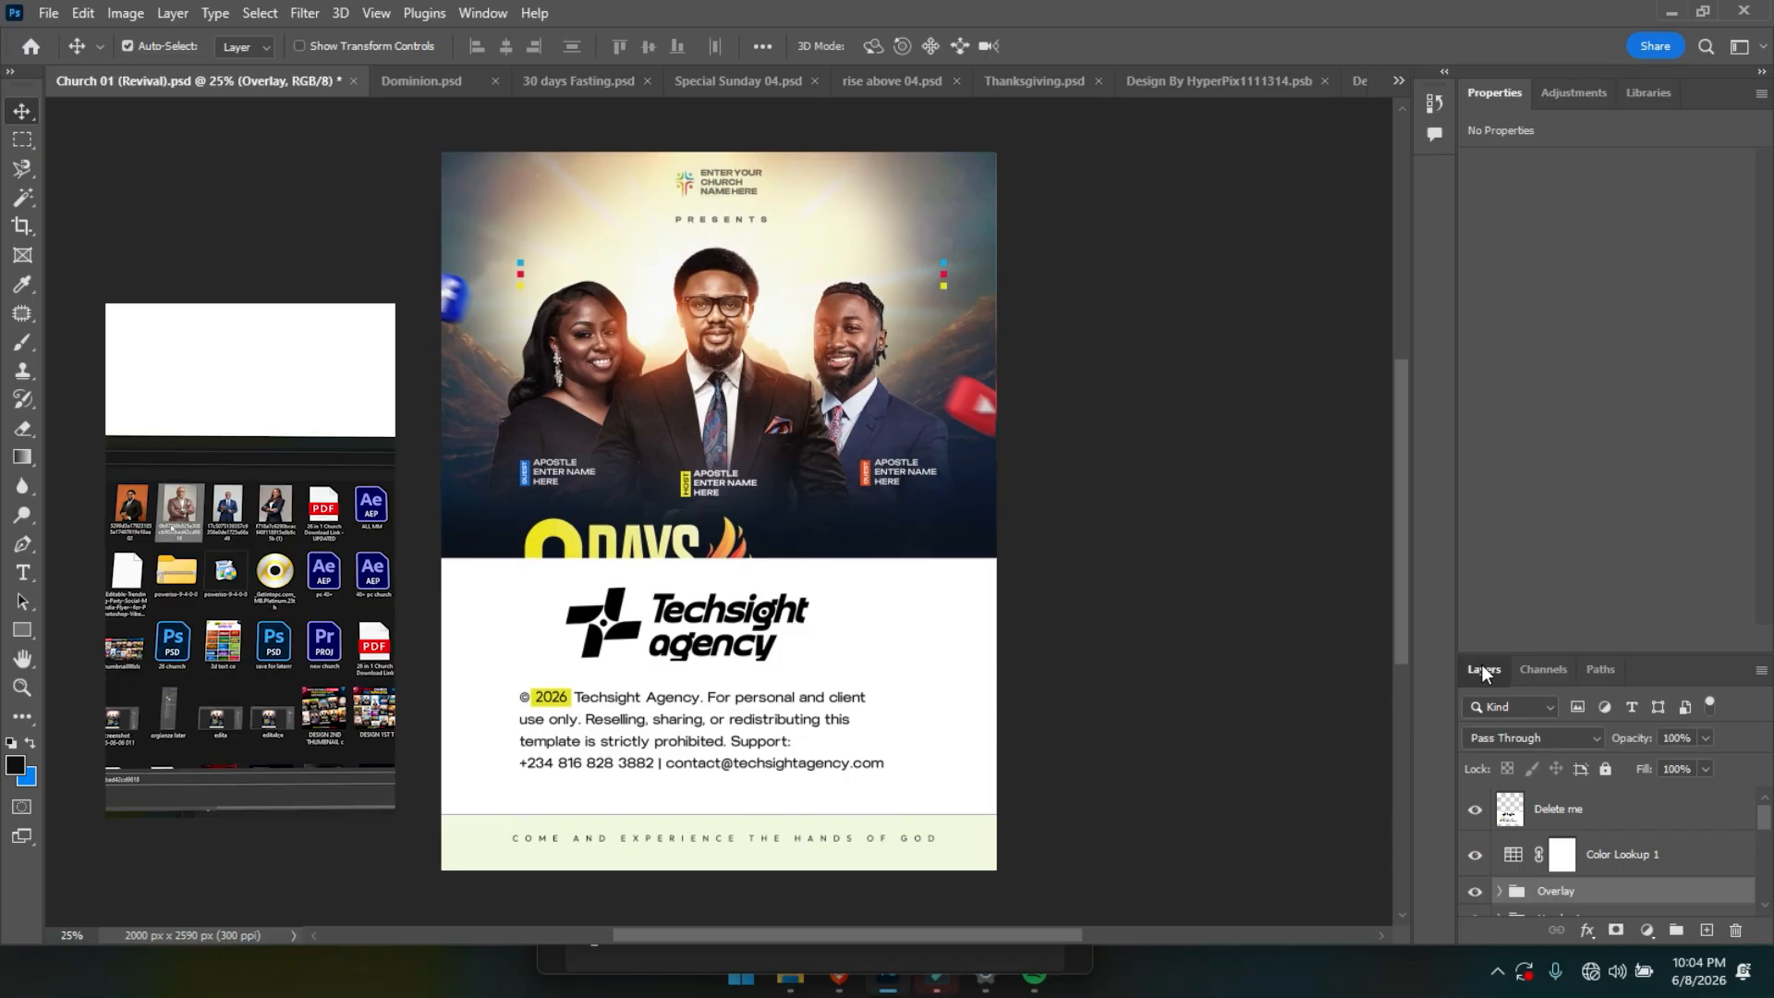
# Group Layers with Properties and Adjustments, and close the Paths and Channels panels.
pyautogui.moveTo(1482, 663); pyautogui.dragTo(1495, 91)
pyautogui.moveTo(1707, 95); pyautogui.dragTo(1488, 92)
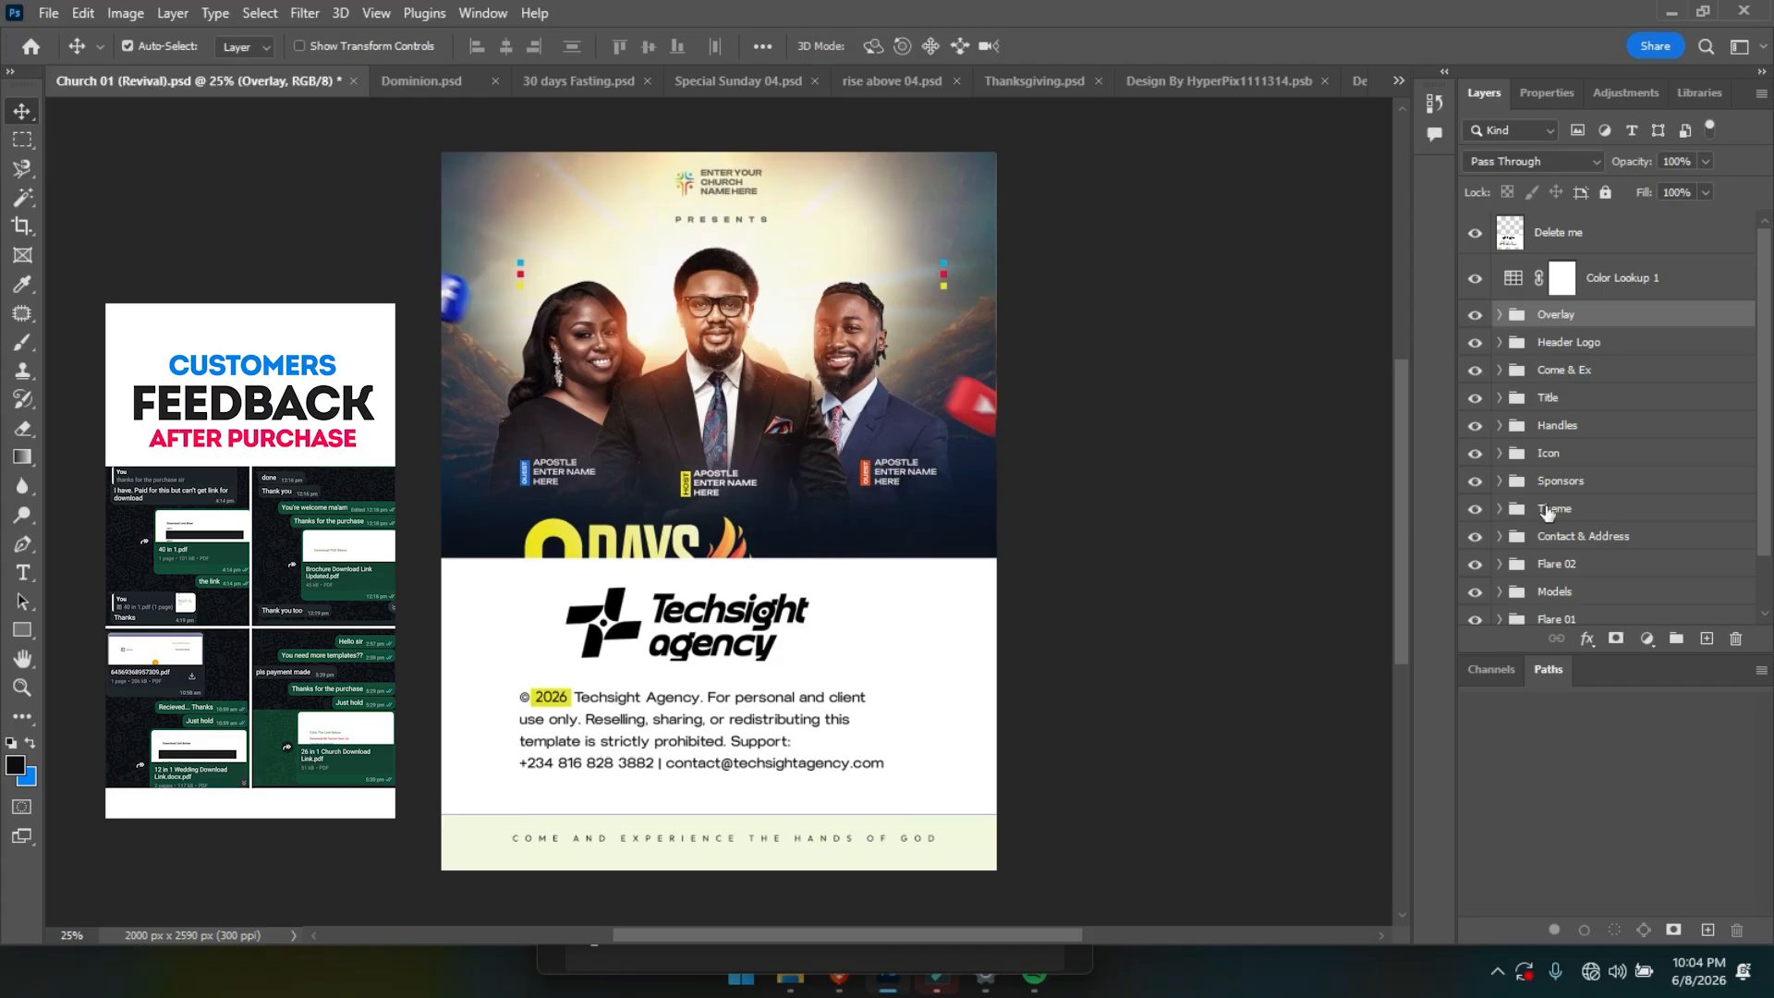
pyautogui.rightClick(1550, 674)
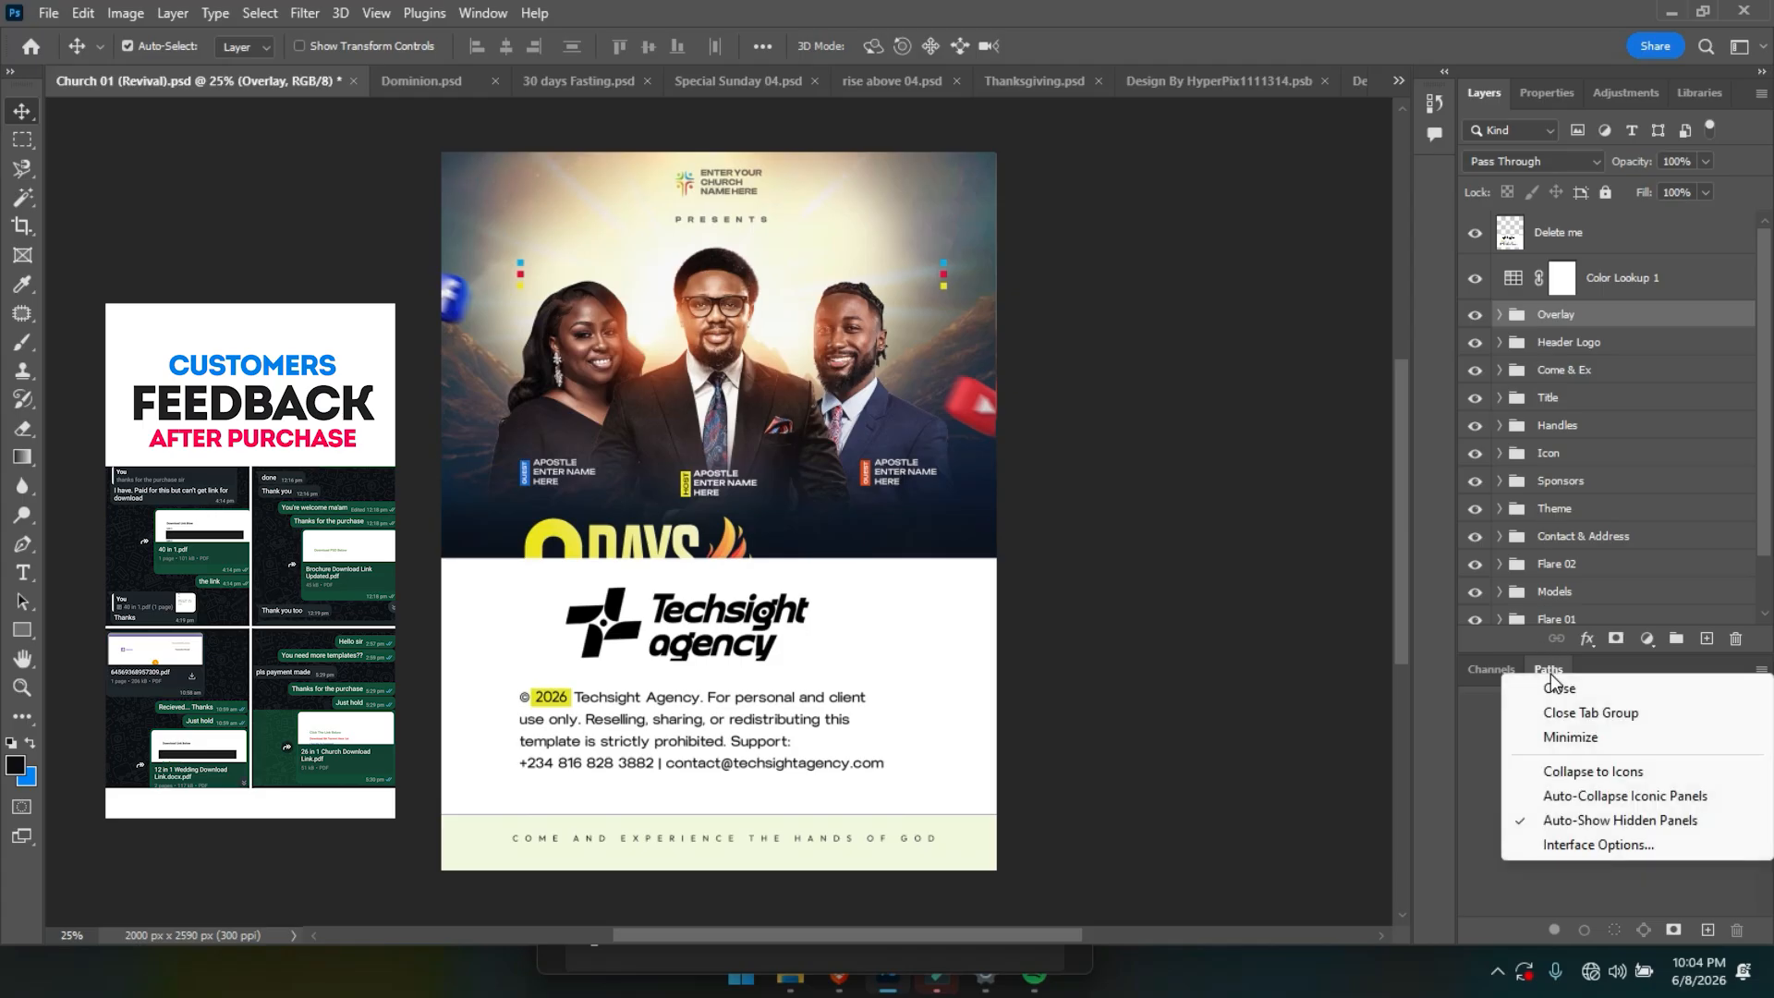
pyautogui.click(1493, 669)
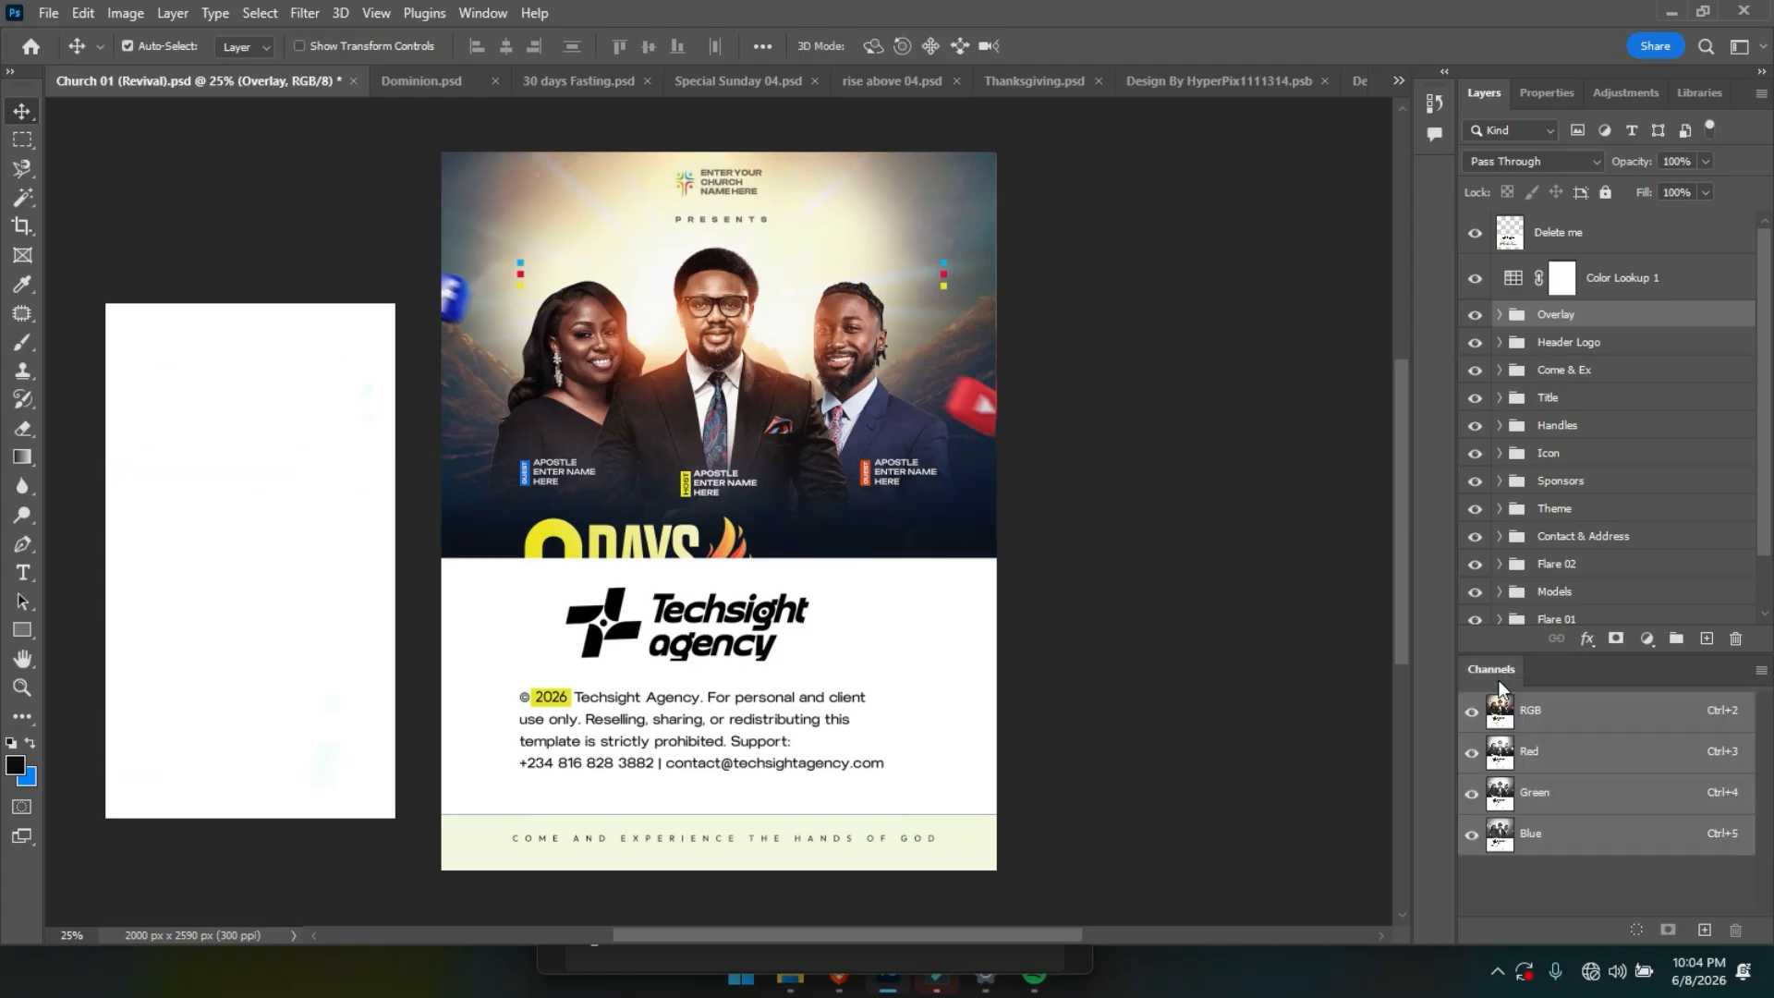
pyautogui.rightClick(1493, 668)
pyautogui.click(1506, 680)
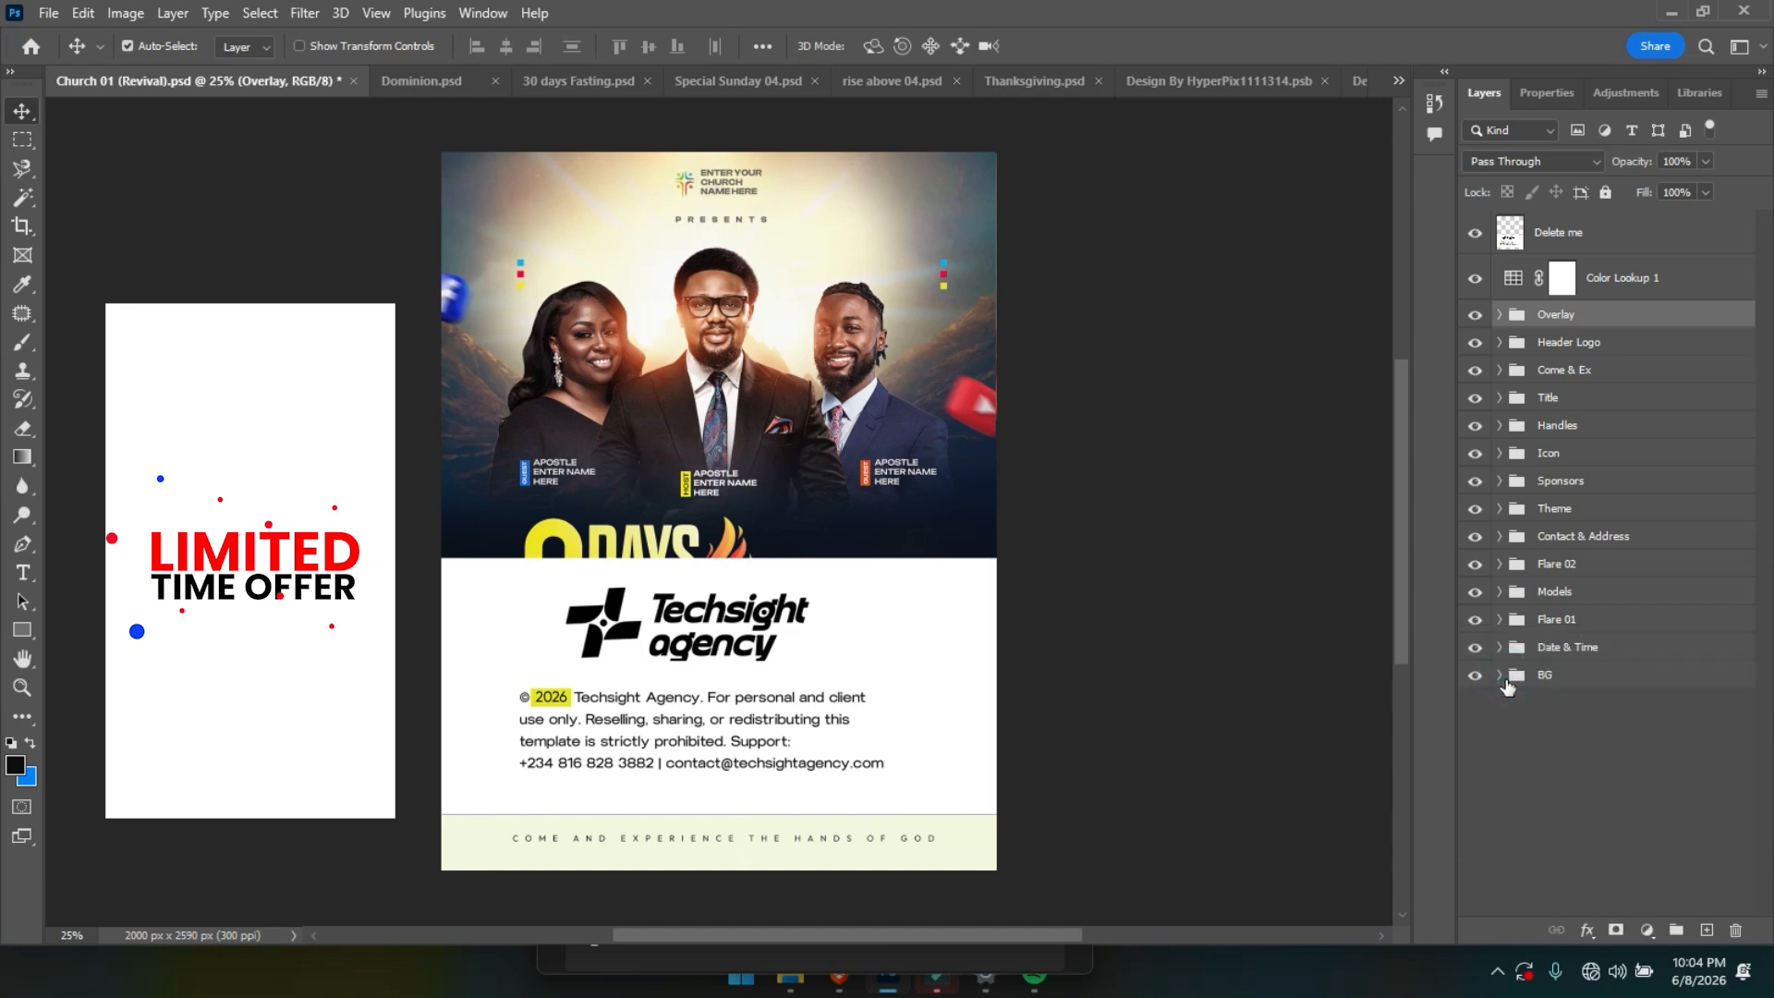
# Close the Libraries panel.
pyautogui.rightClick(1707, 95)
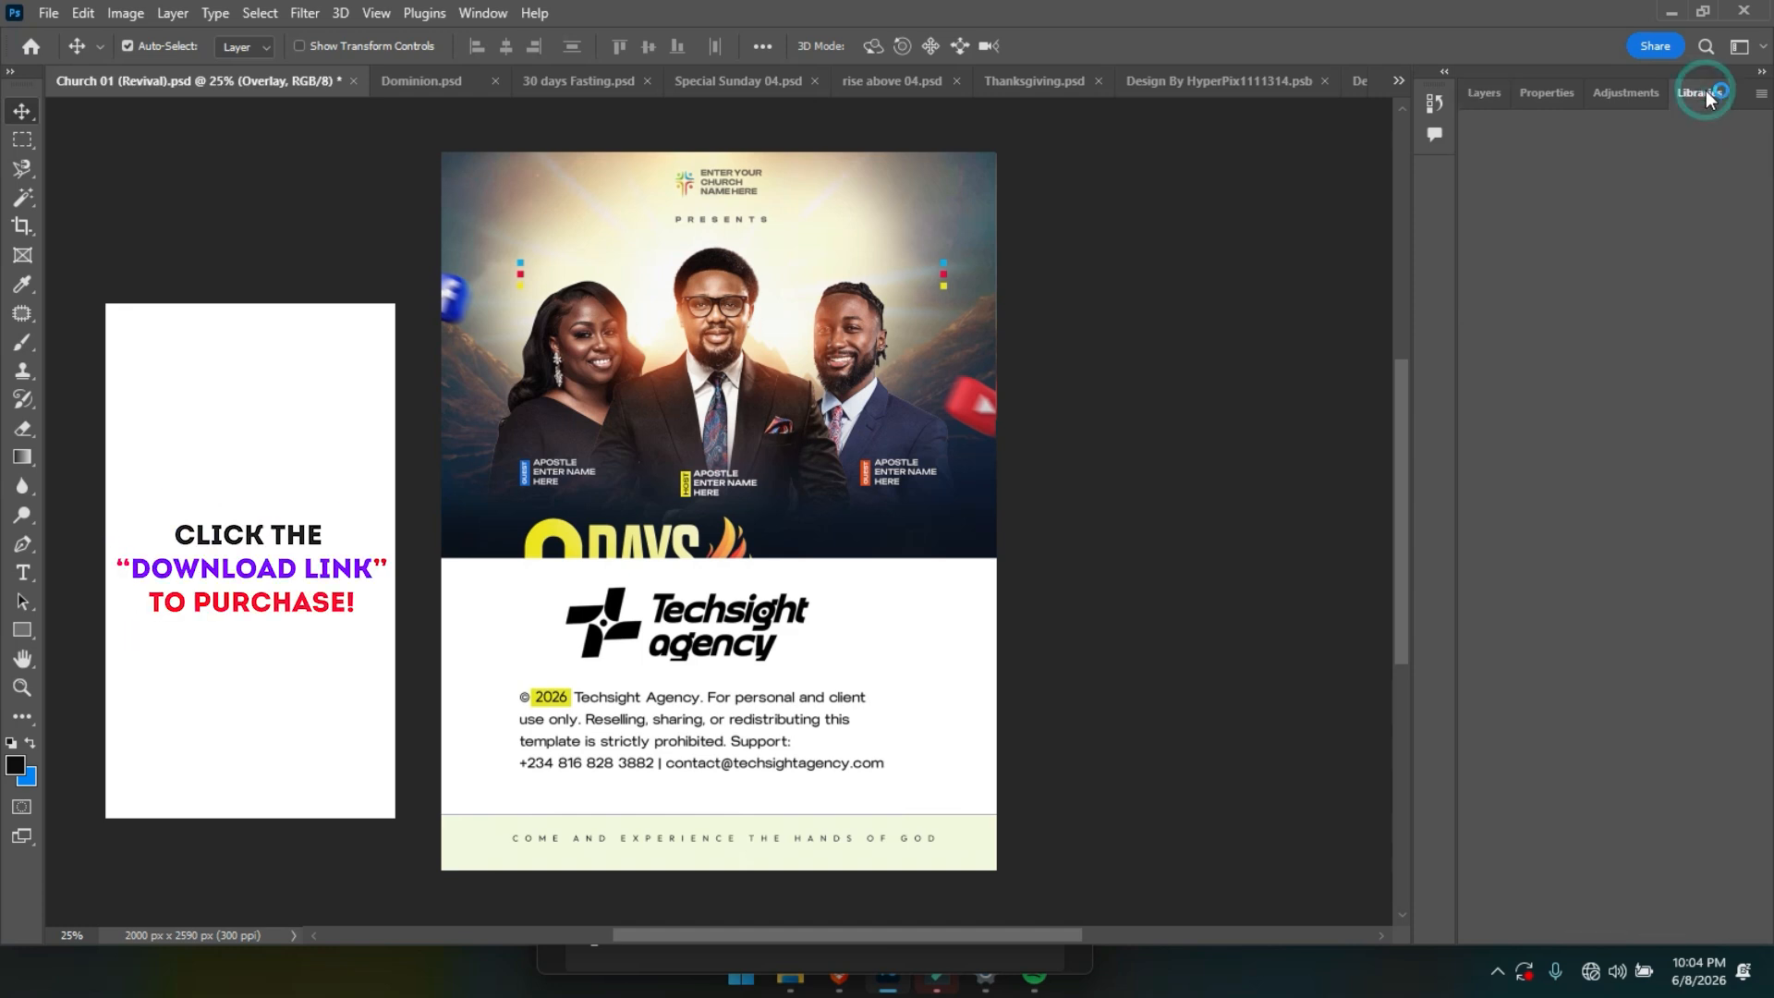
pyautogui.click(1700, 100)
pyautogui.rightClick(1694, 92)
pyautogui.click(1543, 109)
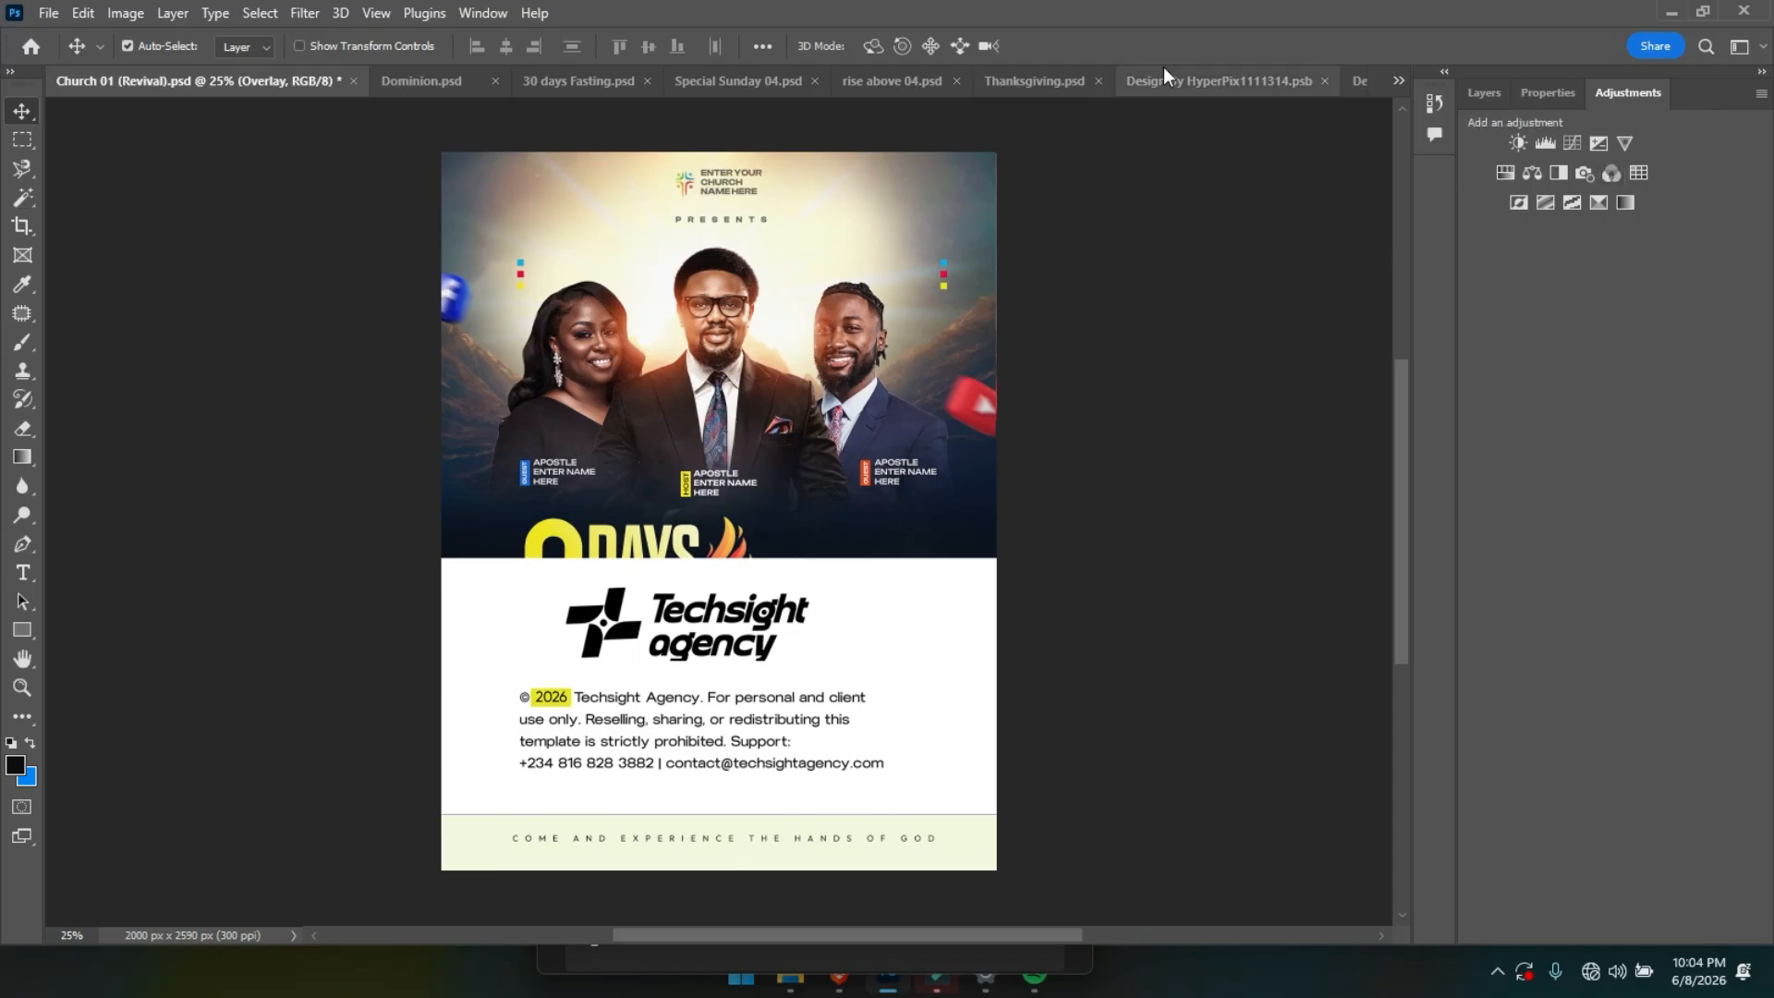
# Dock the Character panel beside Layers, Properties and Adjustments, and close the floating Paragraph panel.
pyautogui.click(481, 14)
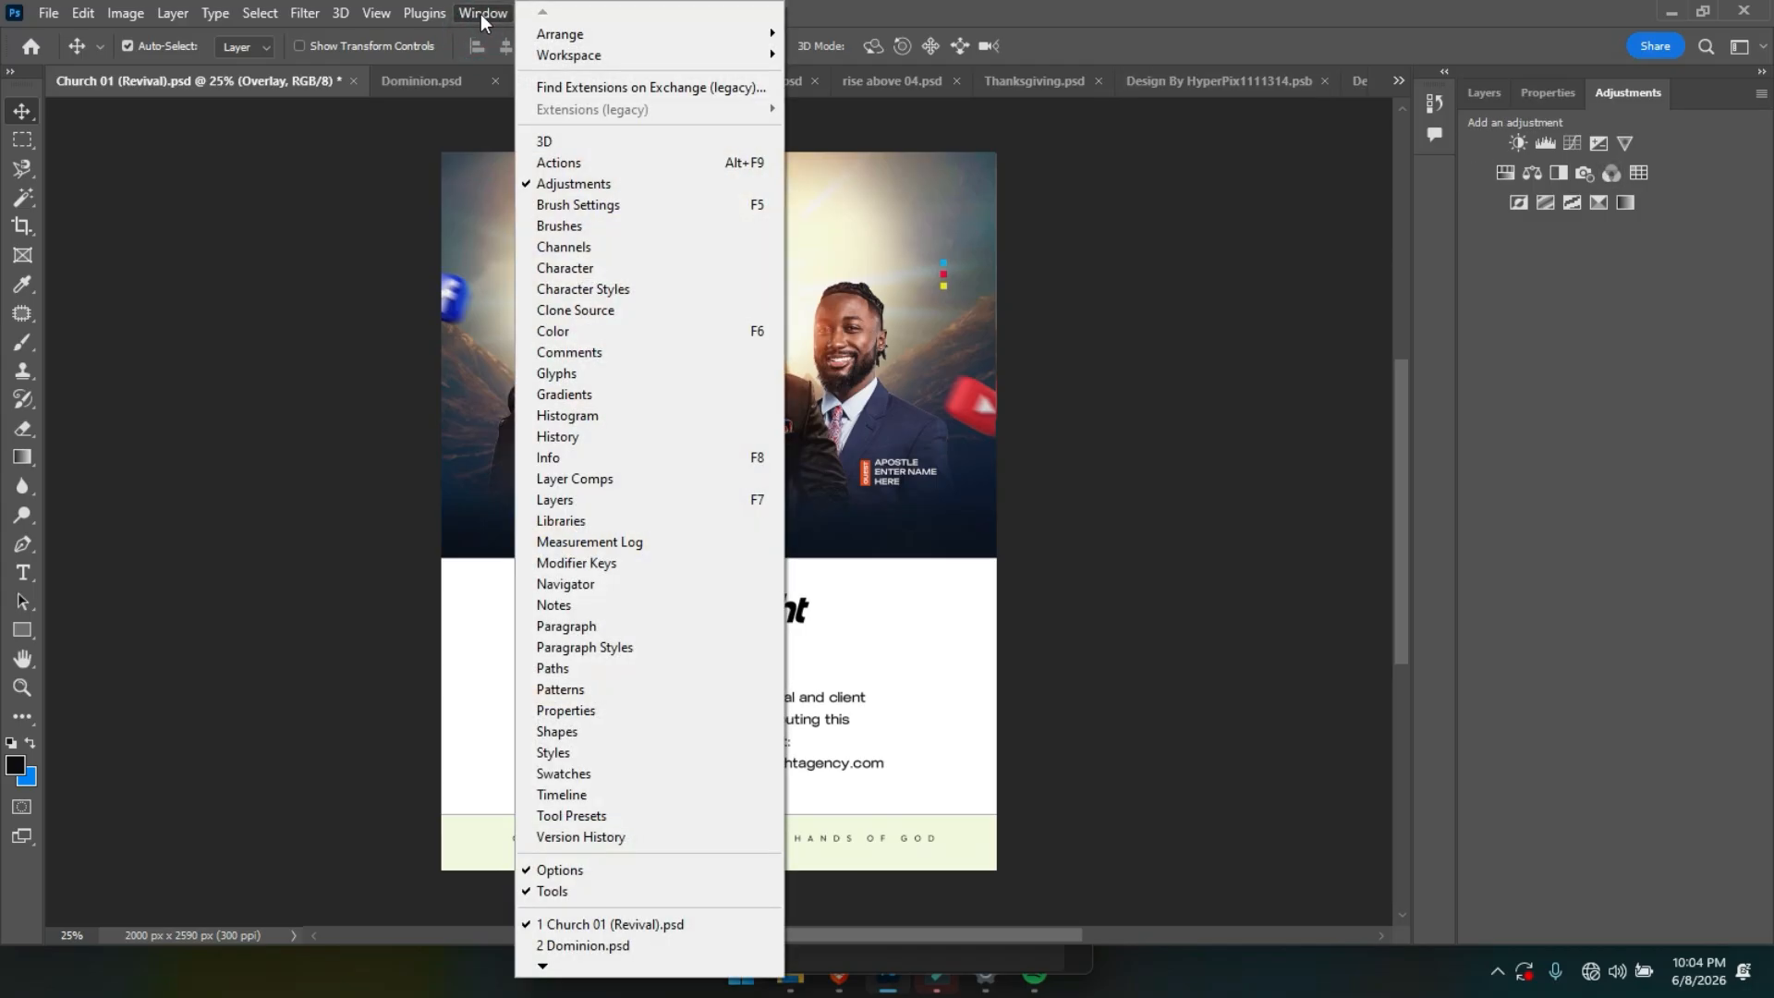
pyautogui.click(596, 268)
pyautogui.moveTo(1190, 166); pyautogui.dragTo(1693, 88)
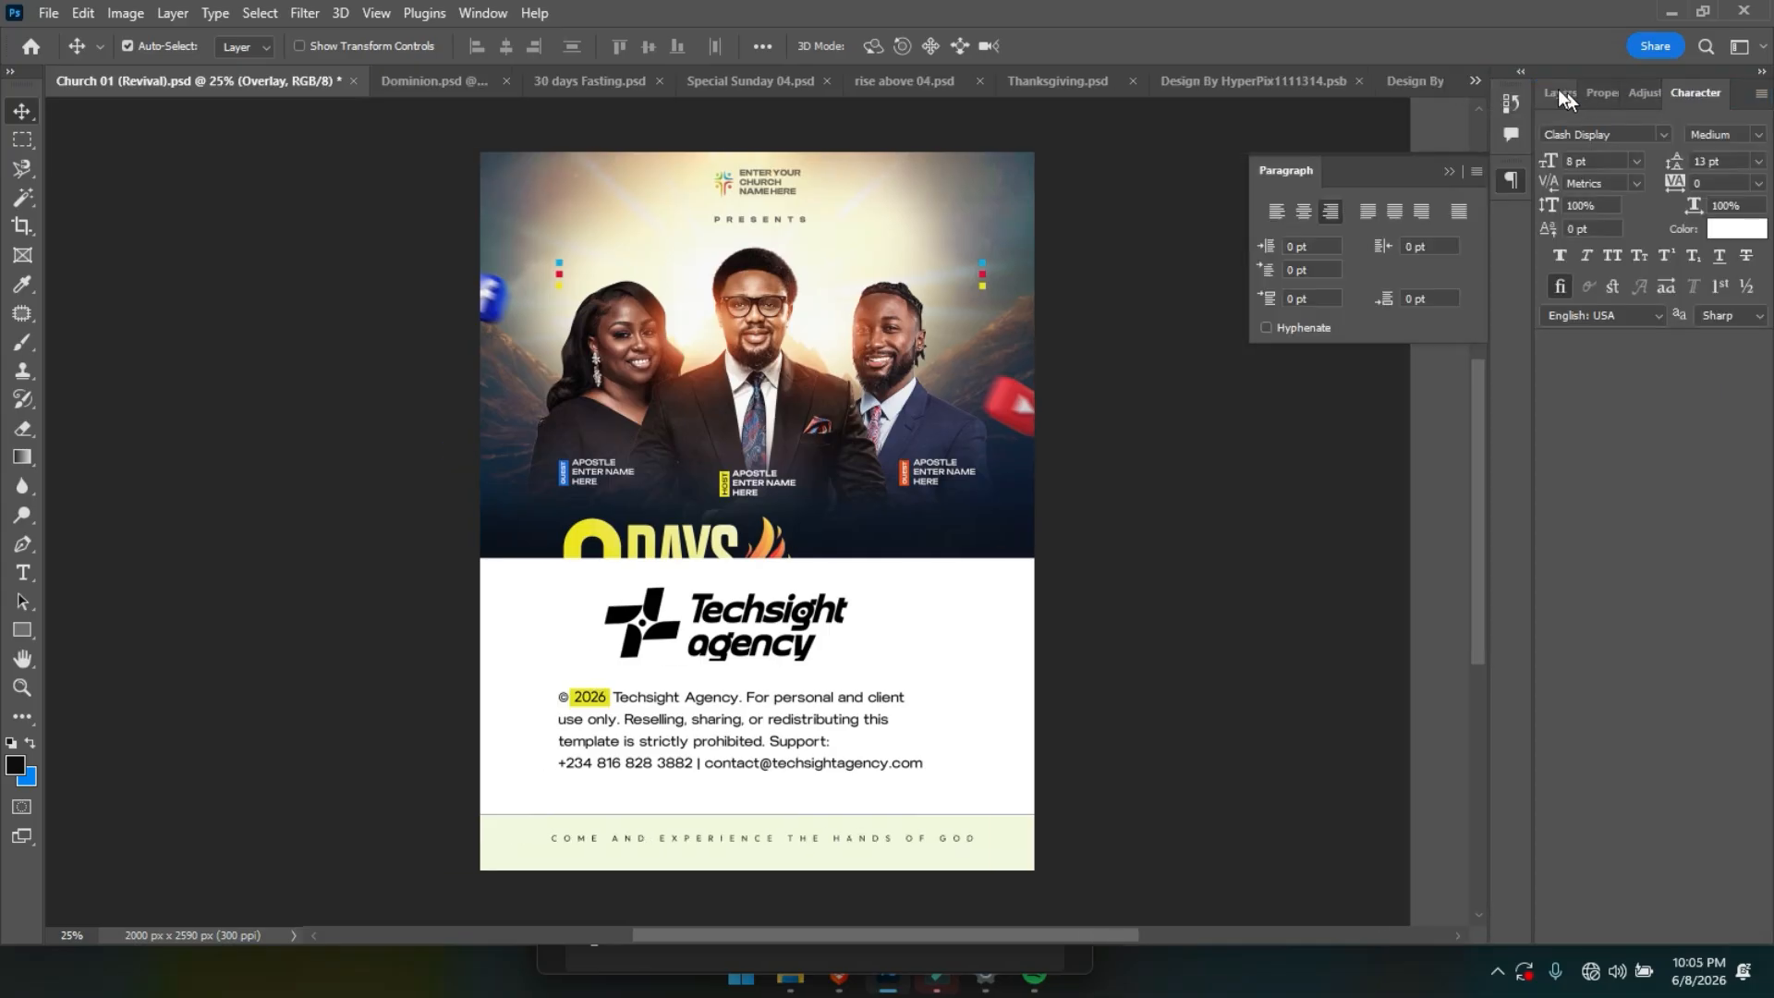
pyautogui.click(1560, 92)
pyautogui.click(1373, 172)
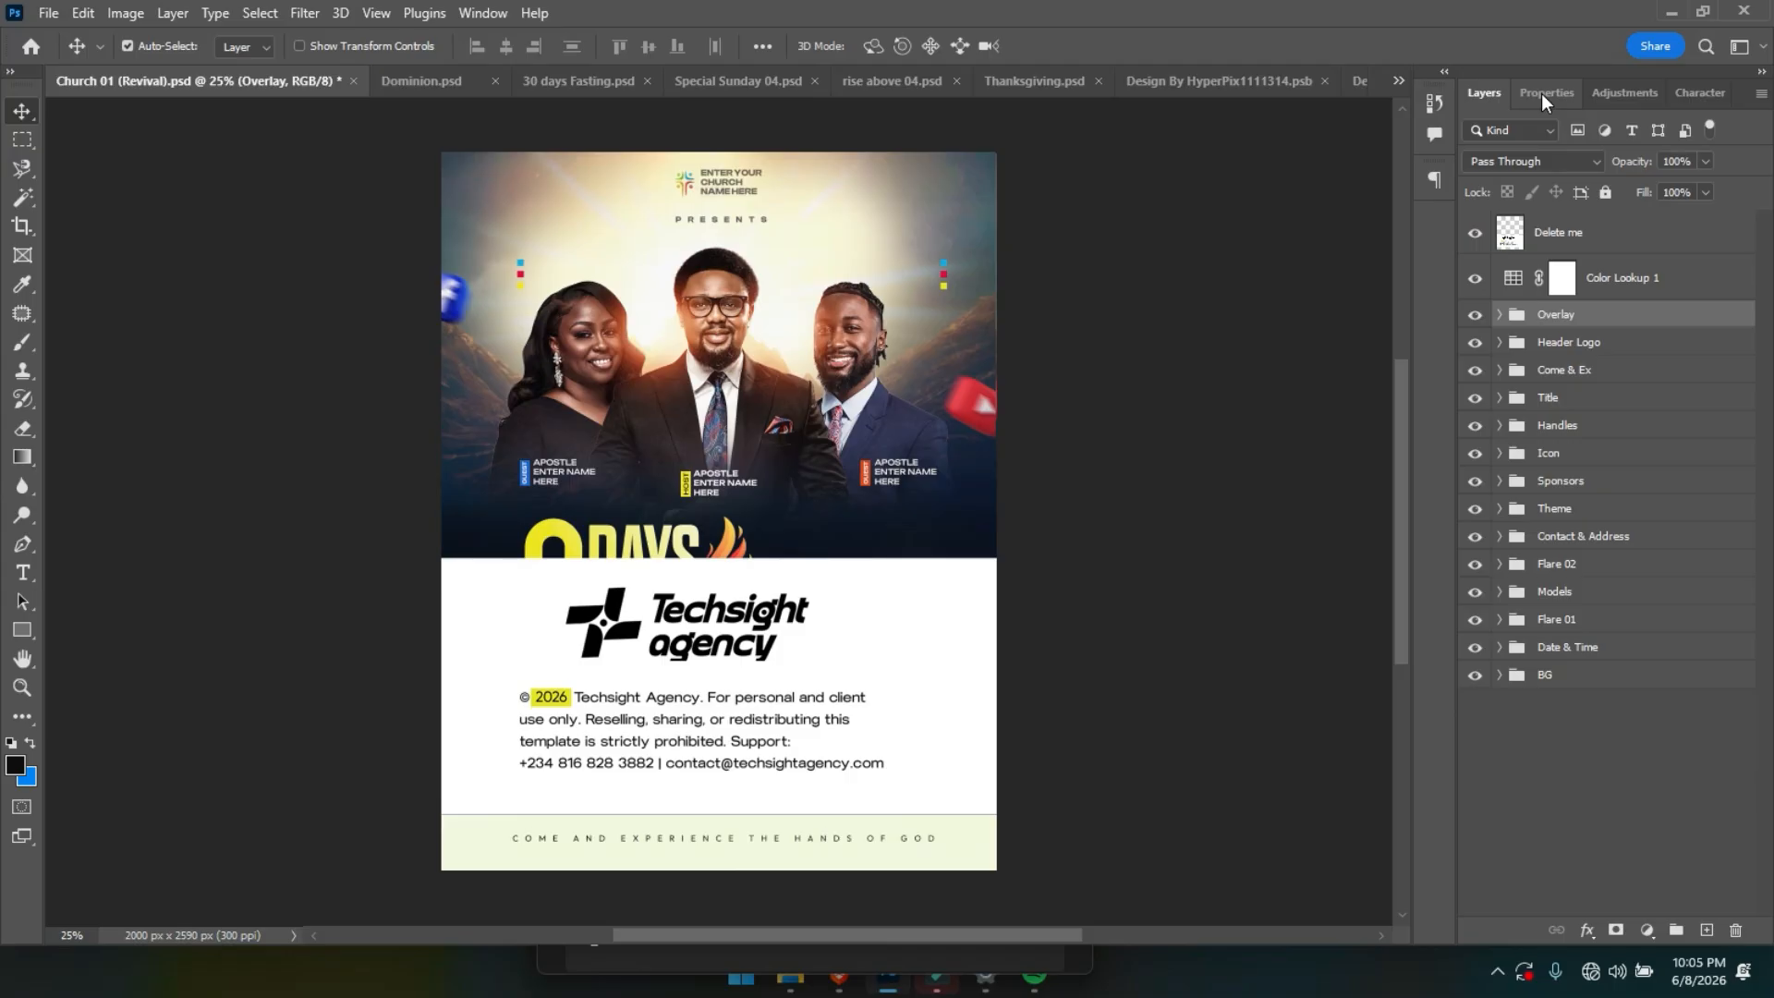
# Hide the 'Delete me' watermark layer and apply Lock All to the Overlay group.
pyautogui.click(1476, 237)
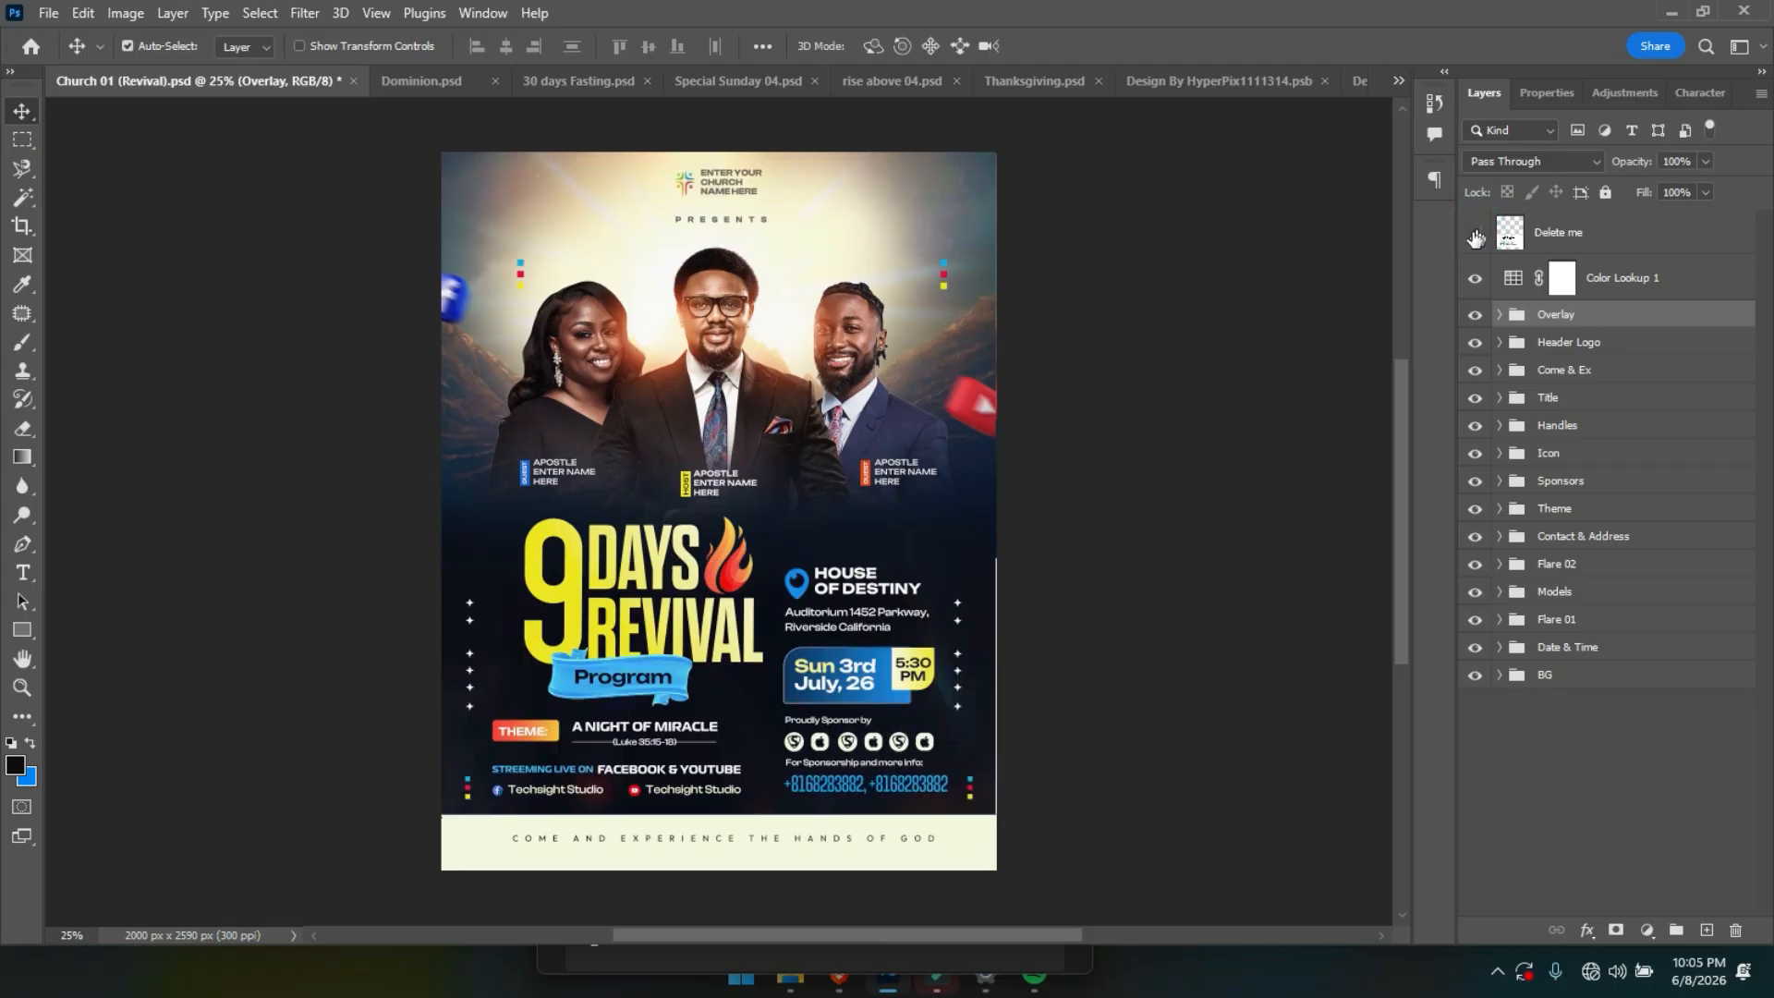
pyautogui.click(1539, 239)
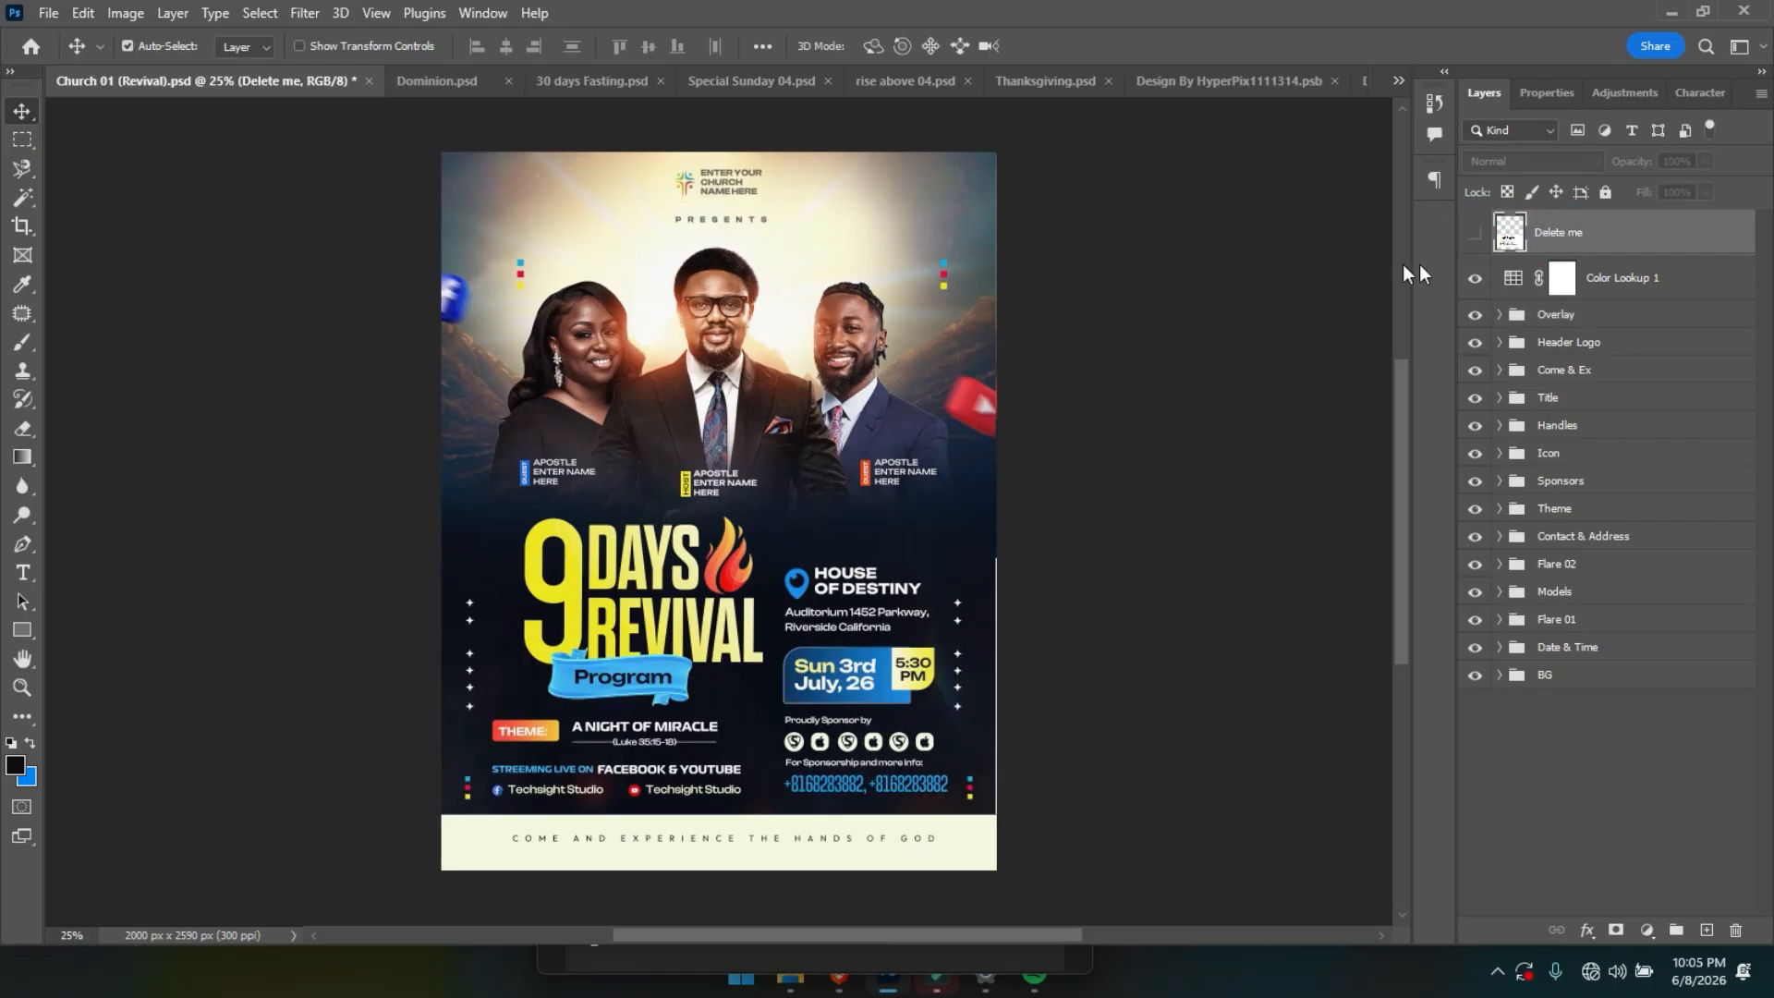
pyautogui.click(1560, 319)
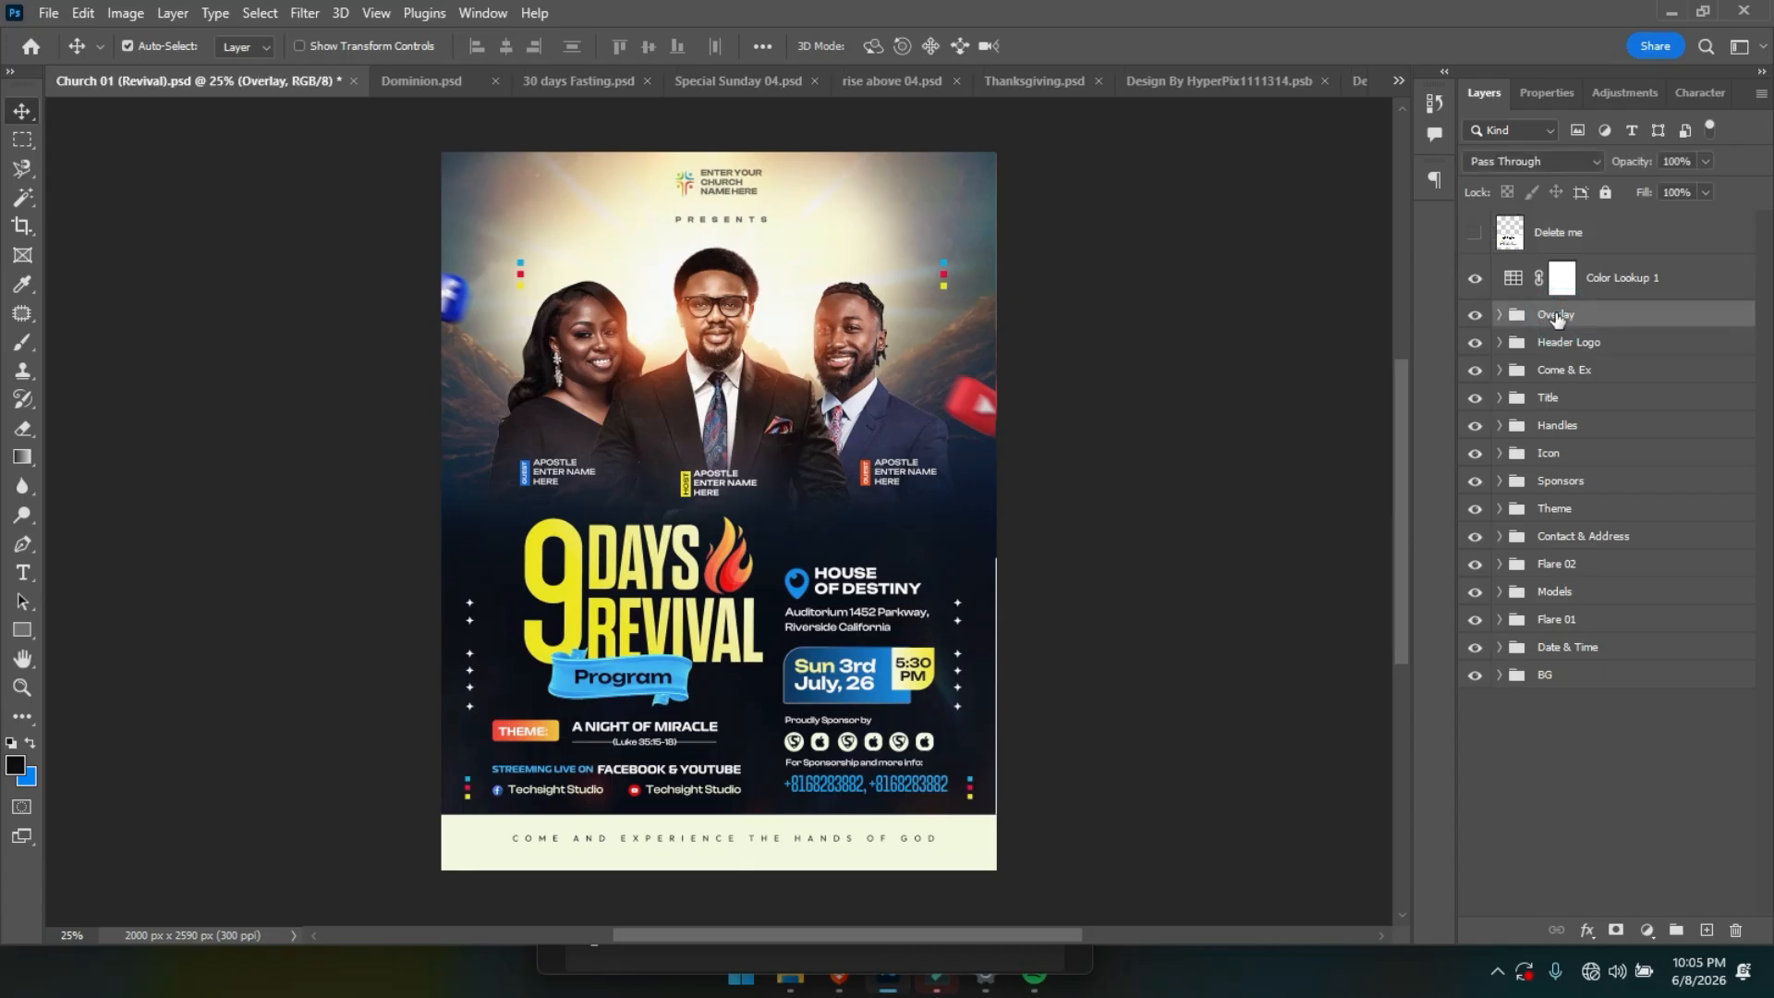
pyautogui.click(1606, 192)
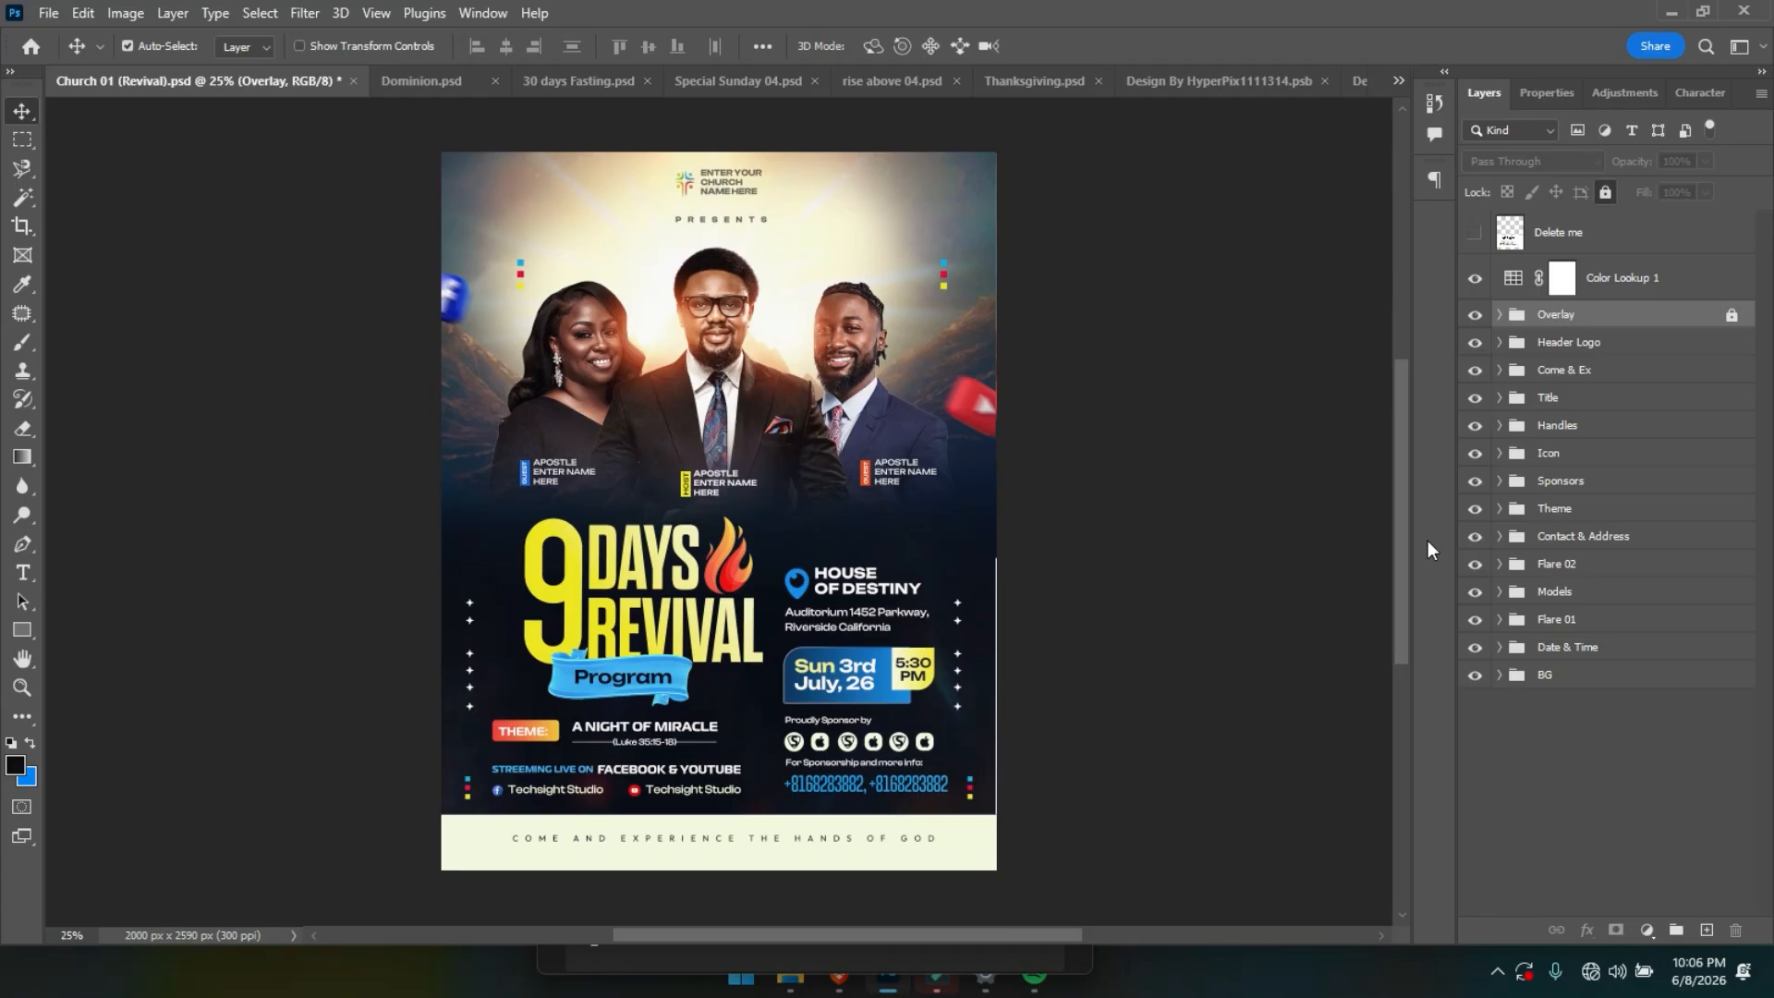
# Expand Models > Group 2 and hide Group 3 copy, Group 4 copy and Group 5 copy.
pyautogui.click(1476, 592)
pyautogui.click(1474, 594)
pyautogui.click(1499, 593)
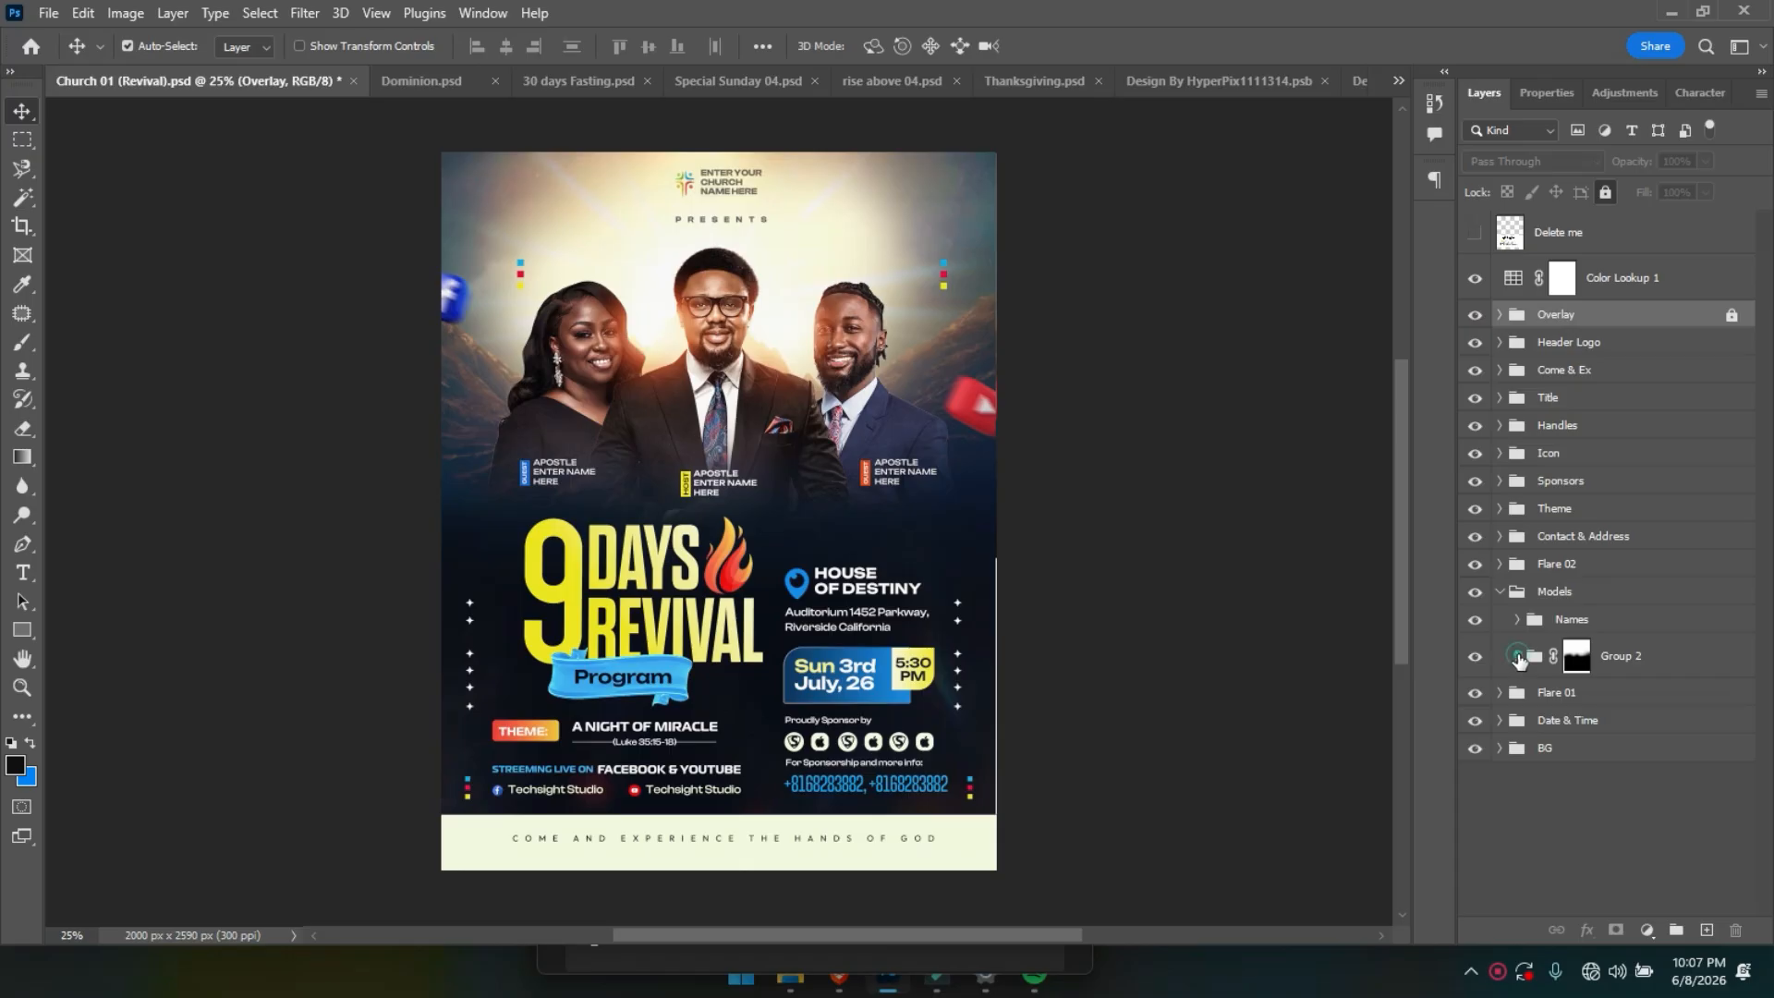
pyautogui.click(1516, 657)
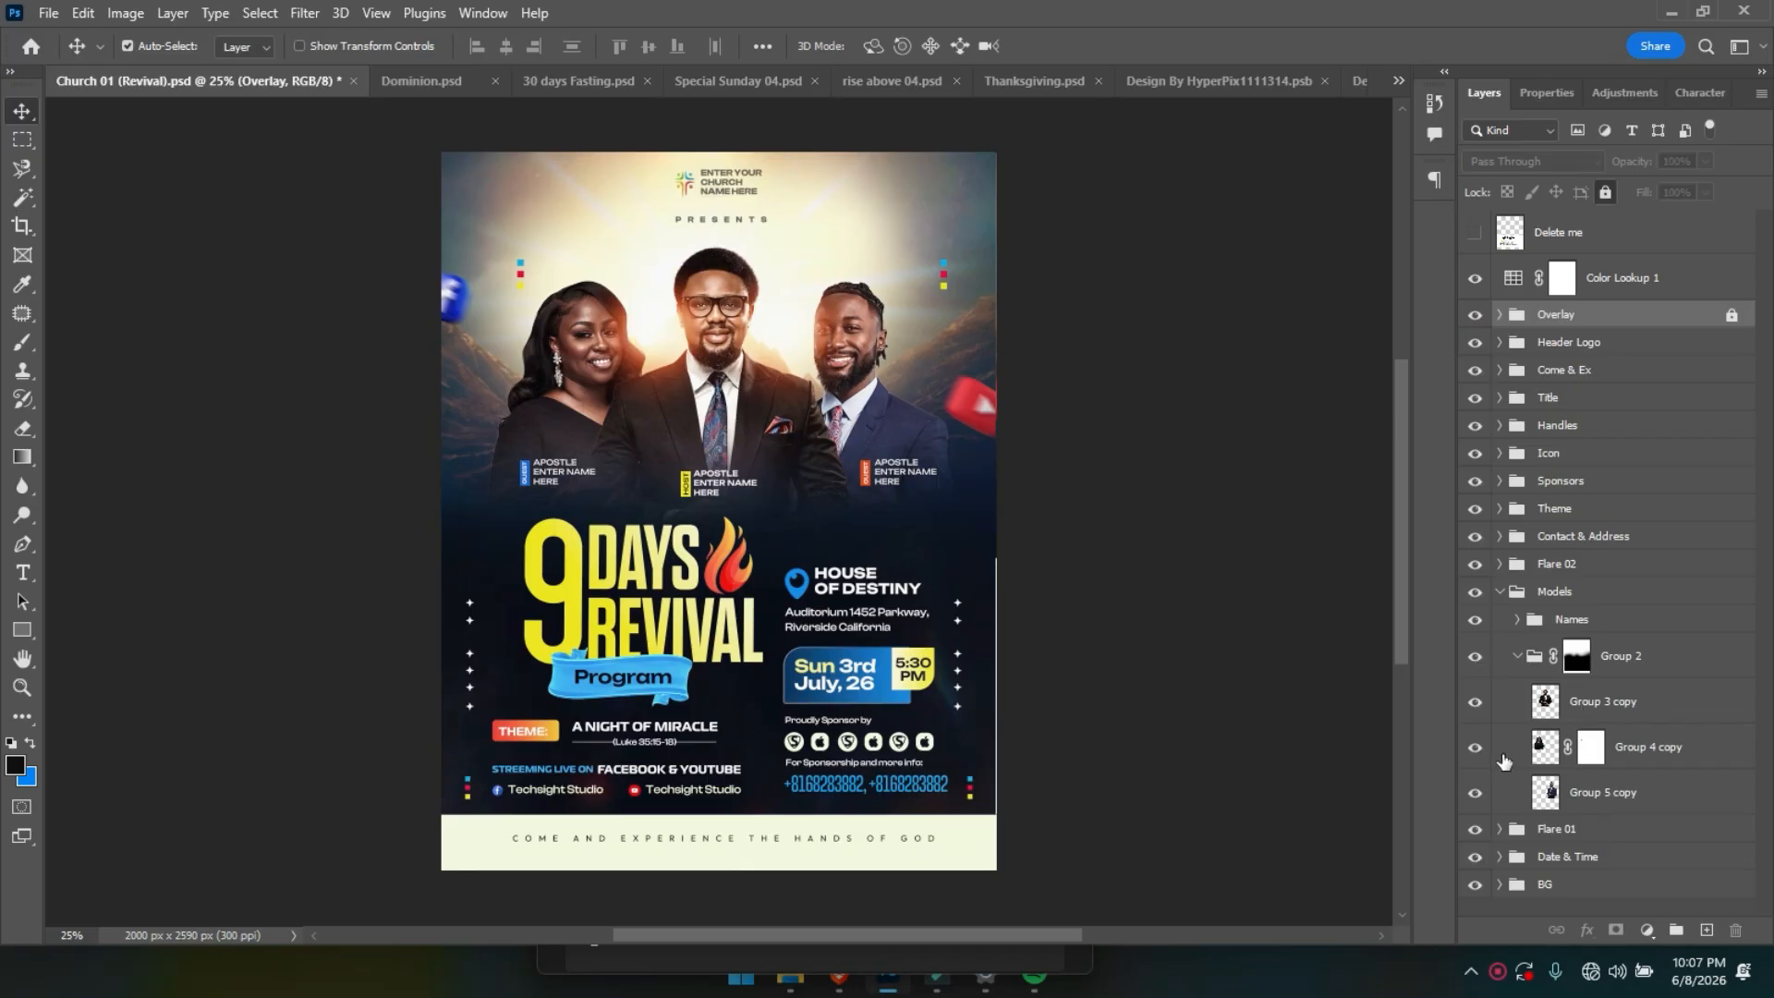
pyautogui.click(1475, 704)
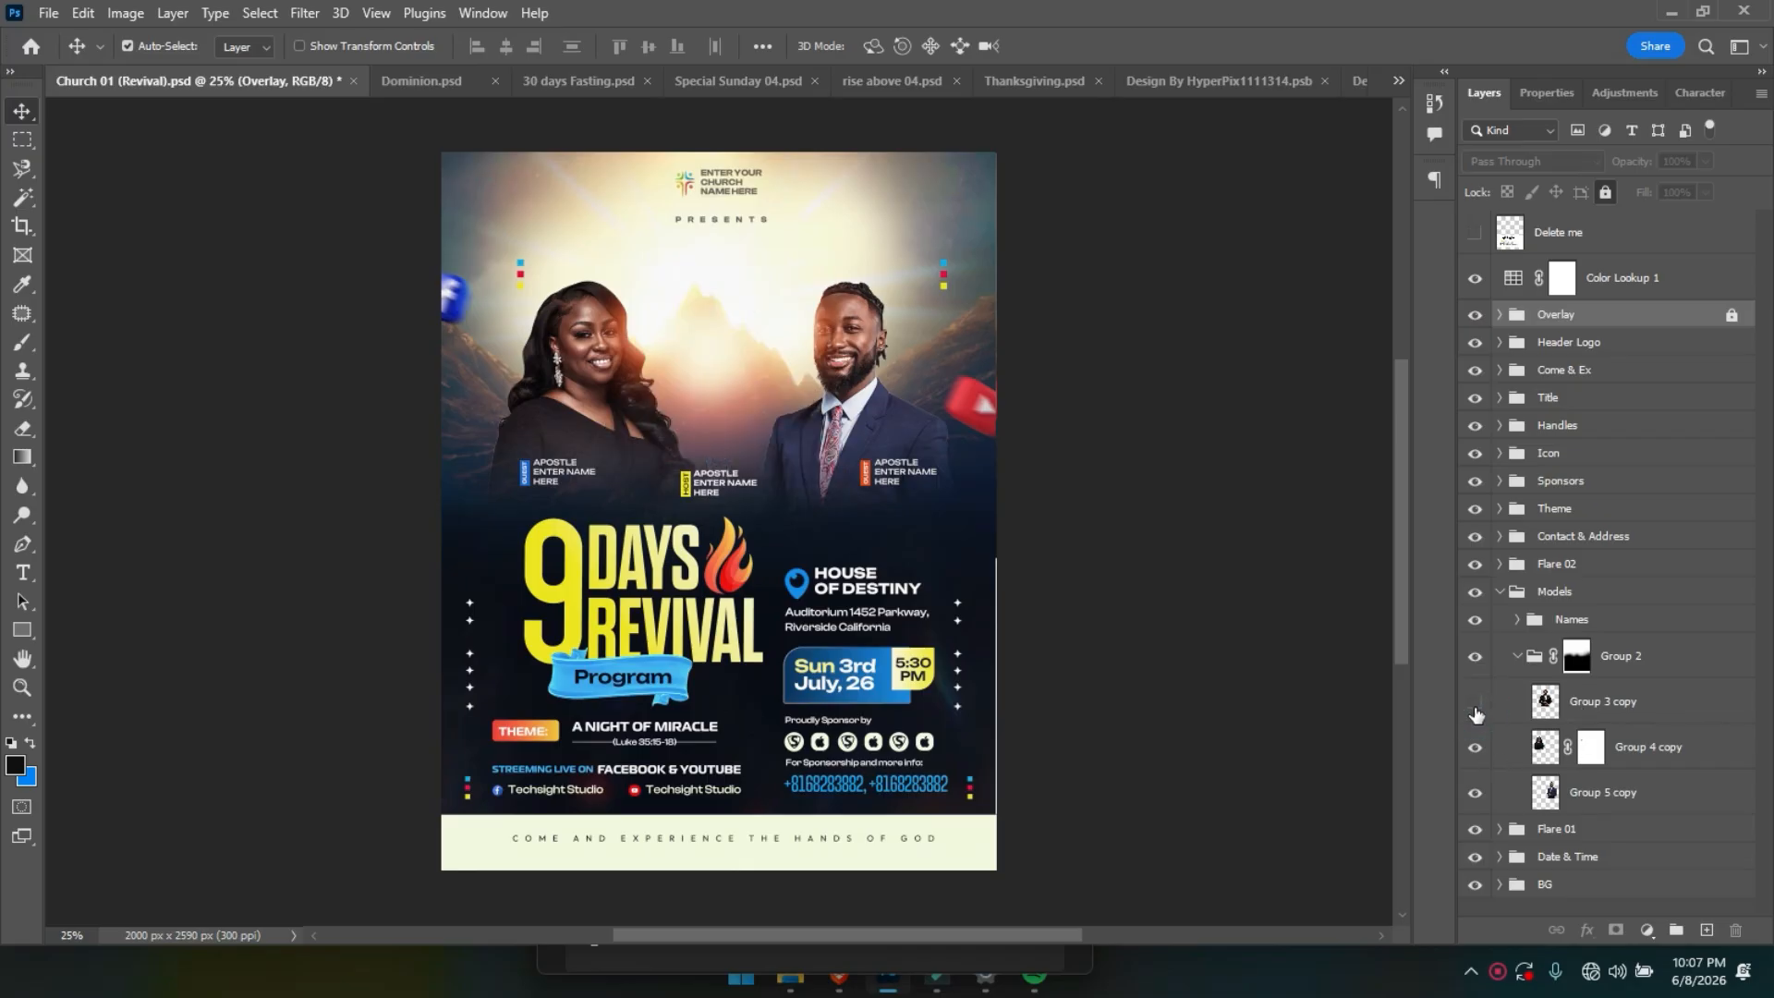
pyautogui.click(1476, 748)
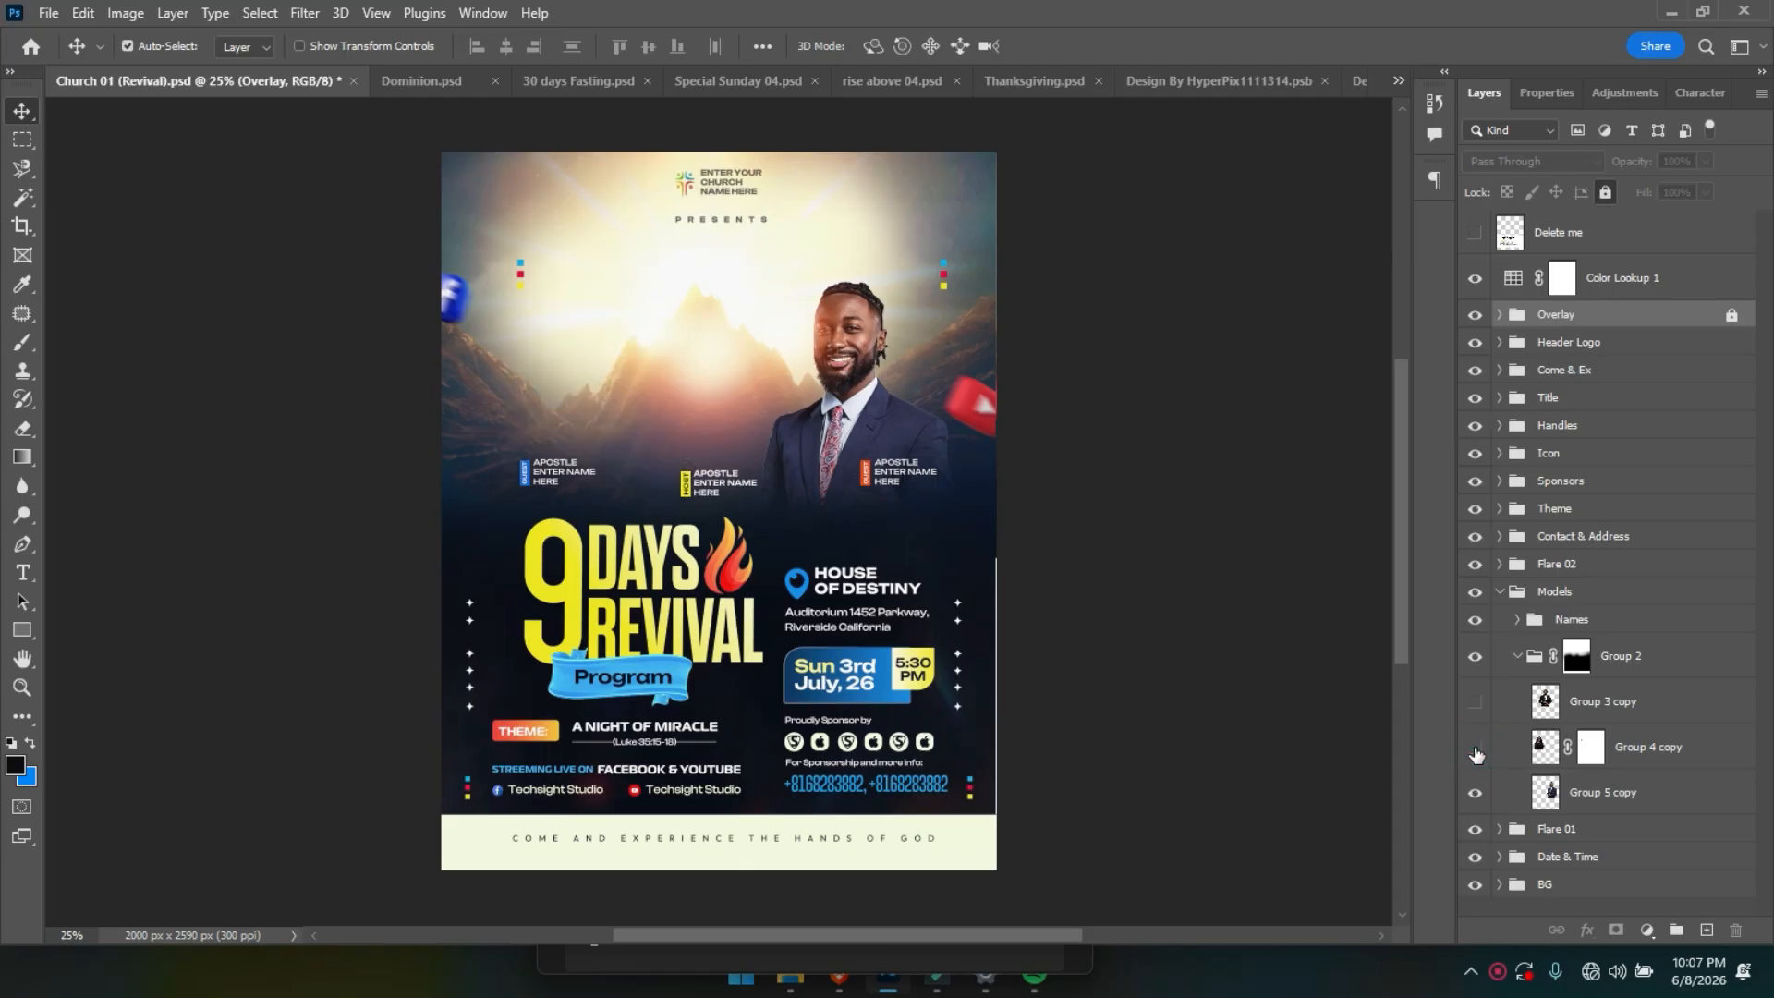
pyautogui.click(1476, 794)
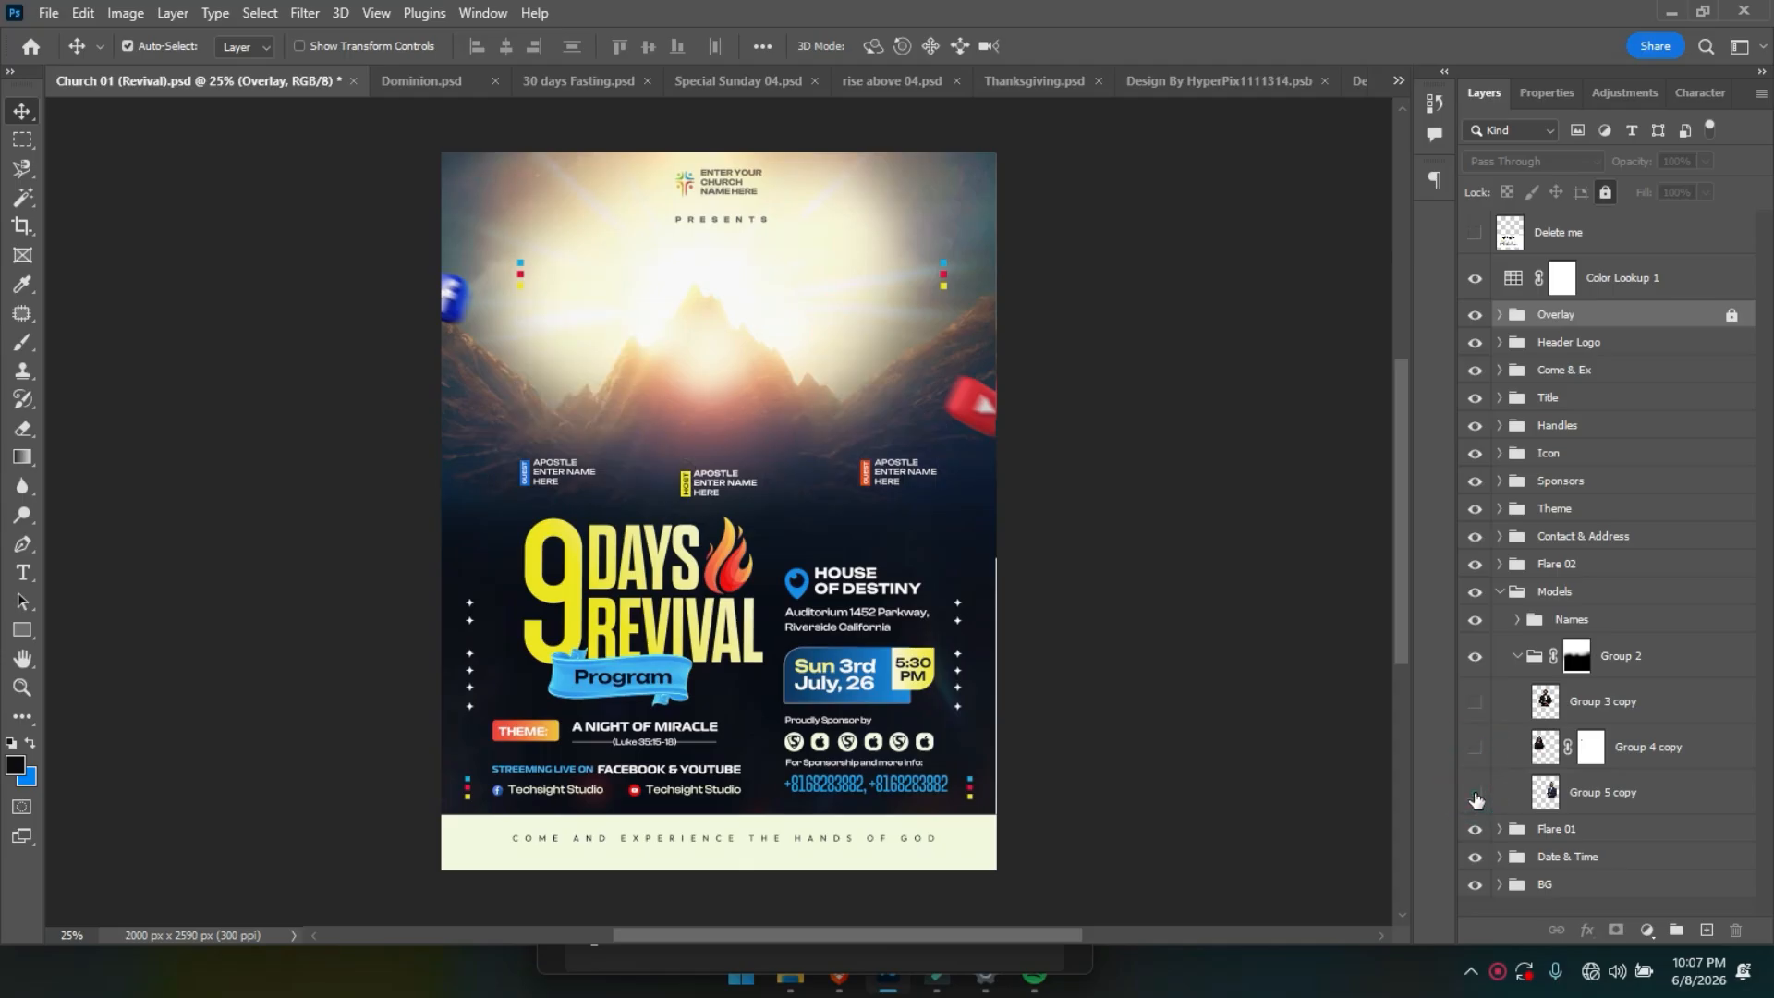
pyautogui.click(1598, 705)
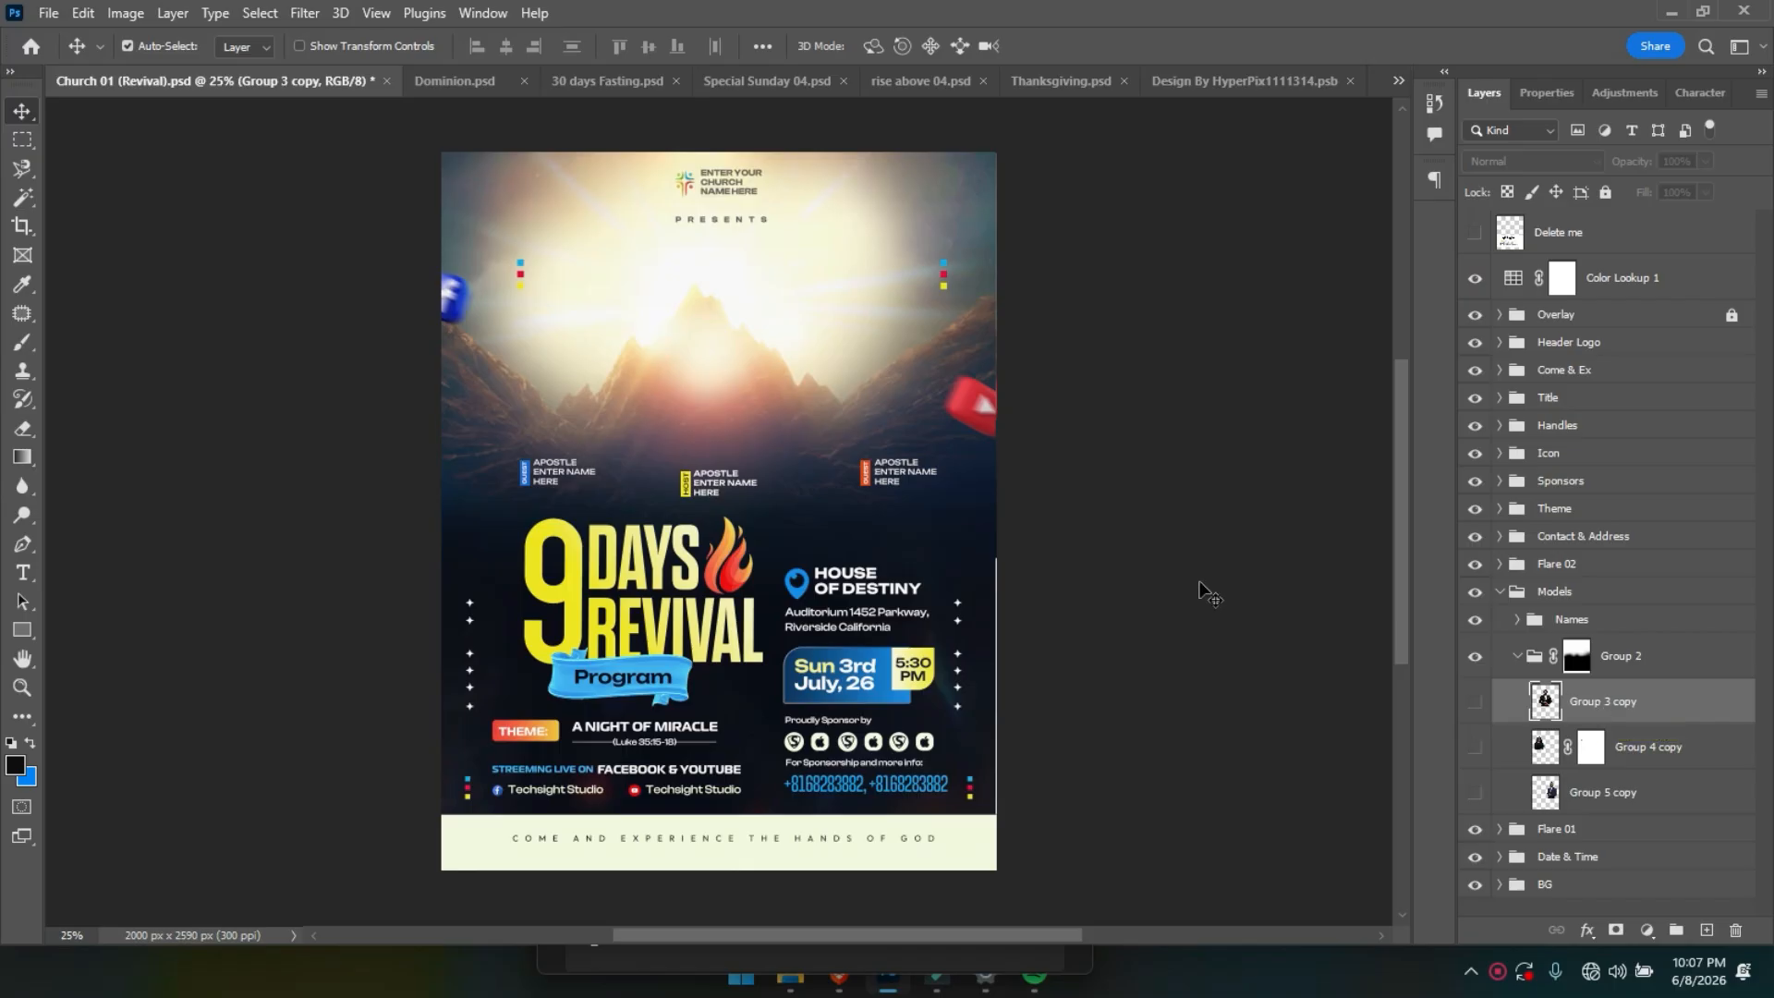
# Place Embedded the portrait of the man in the blue suit from Downloads.
pyautogui.click(49, 13)
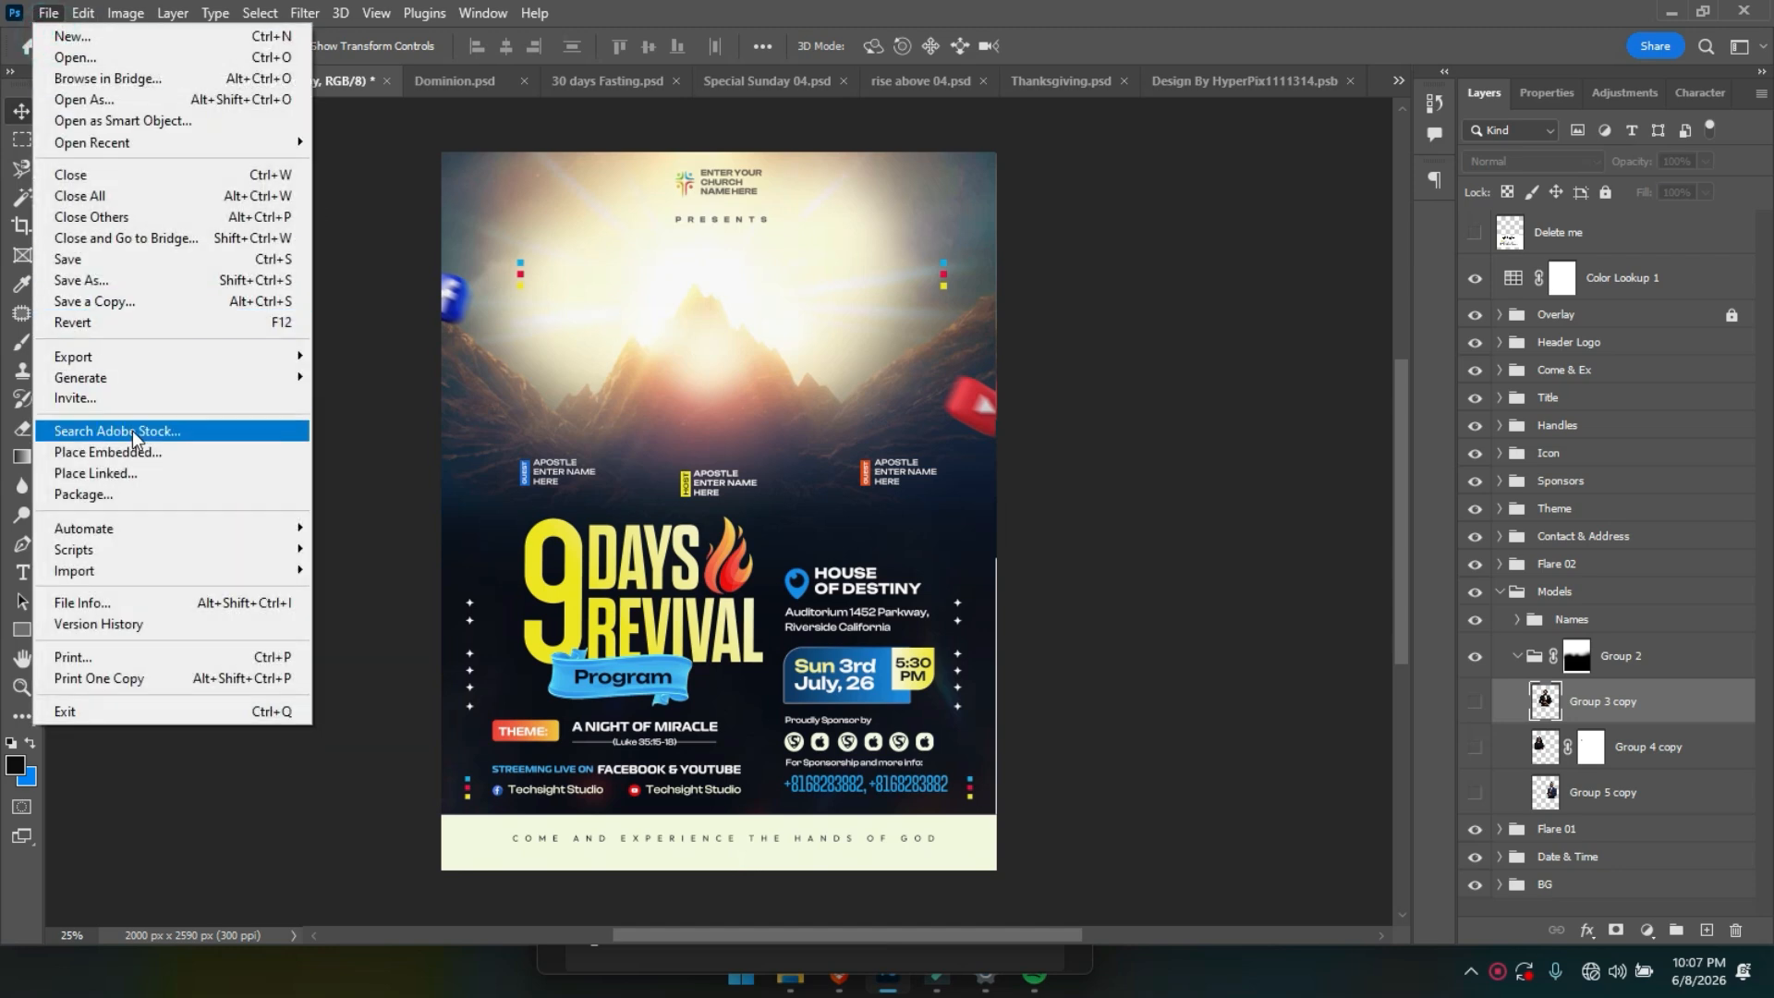
pyautogui.click(142, 453)
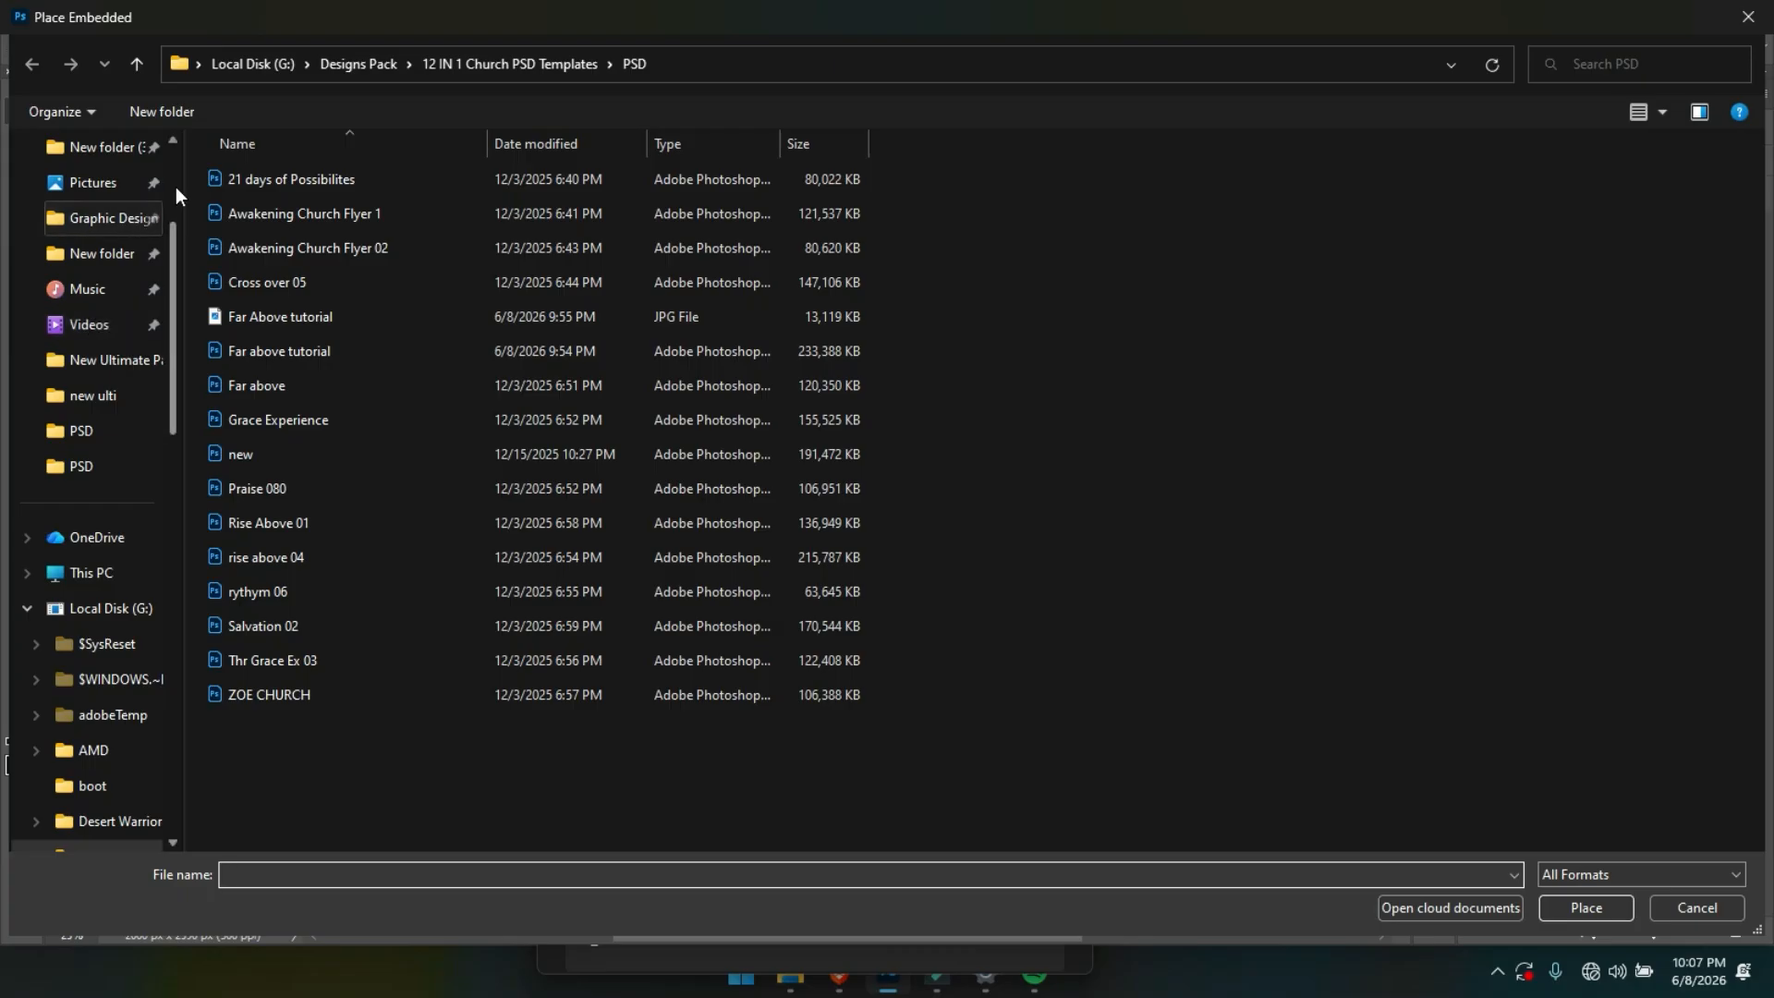
pyautogui.click(174, 188)
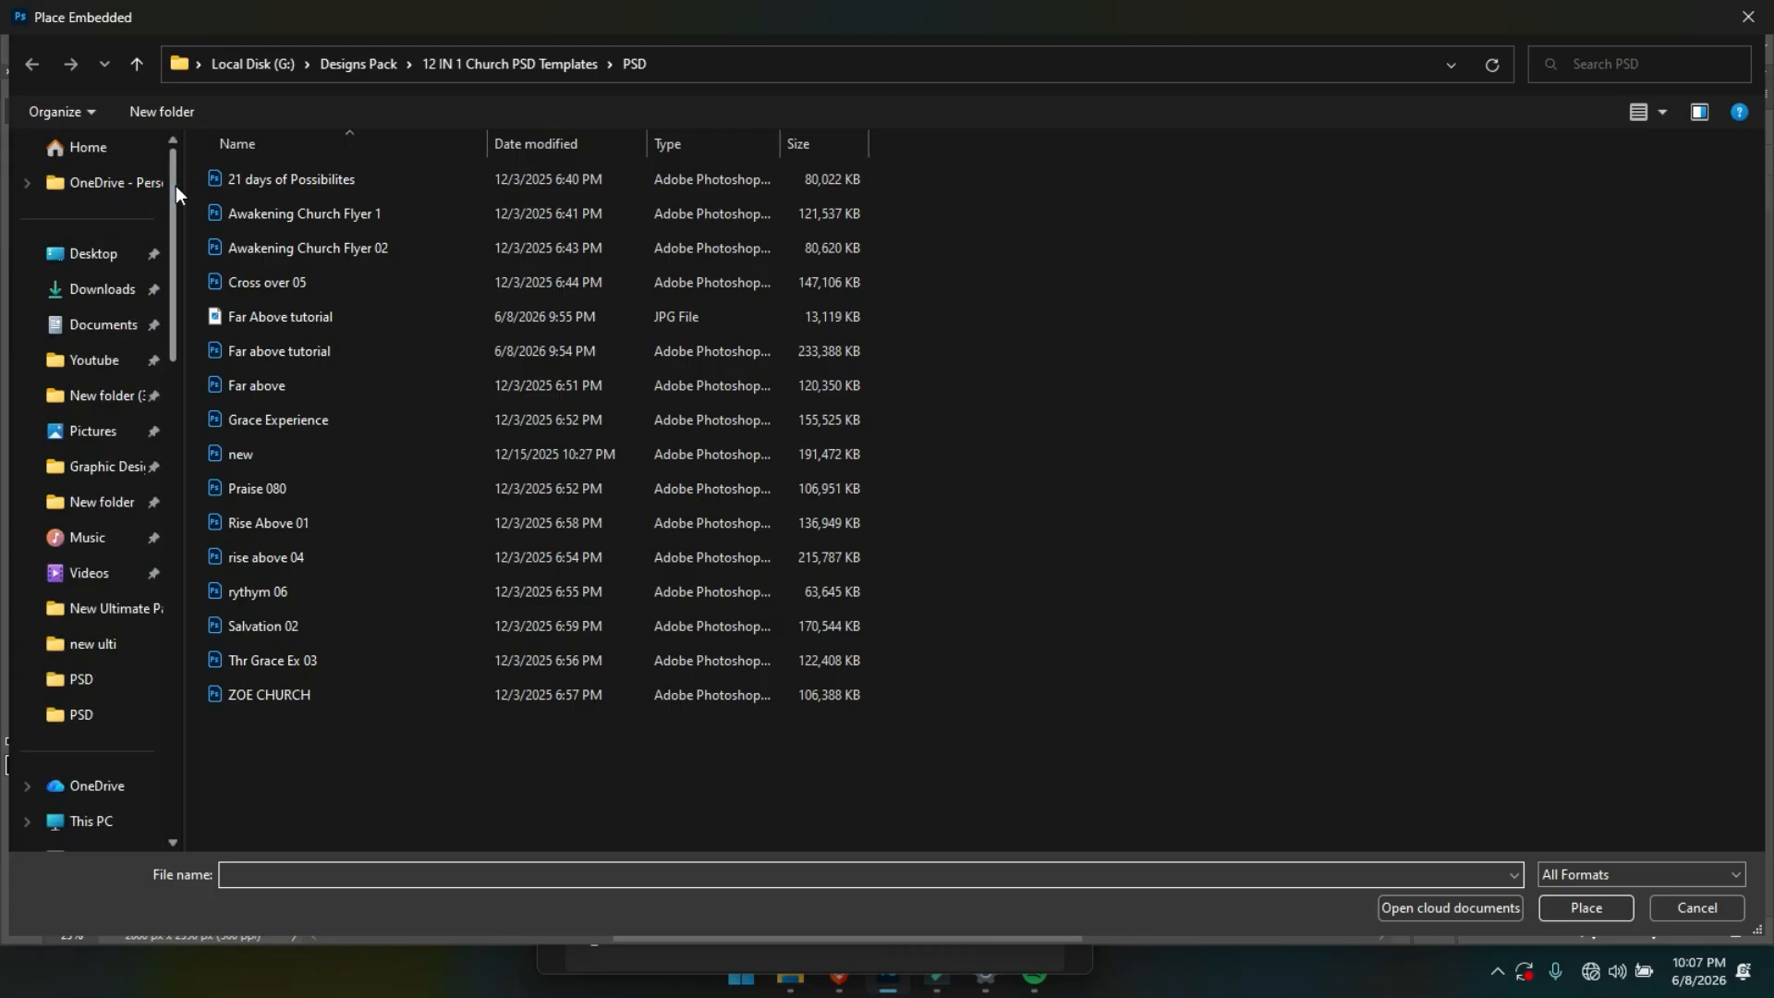
pyautogui.click(96, 290)
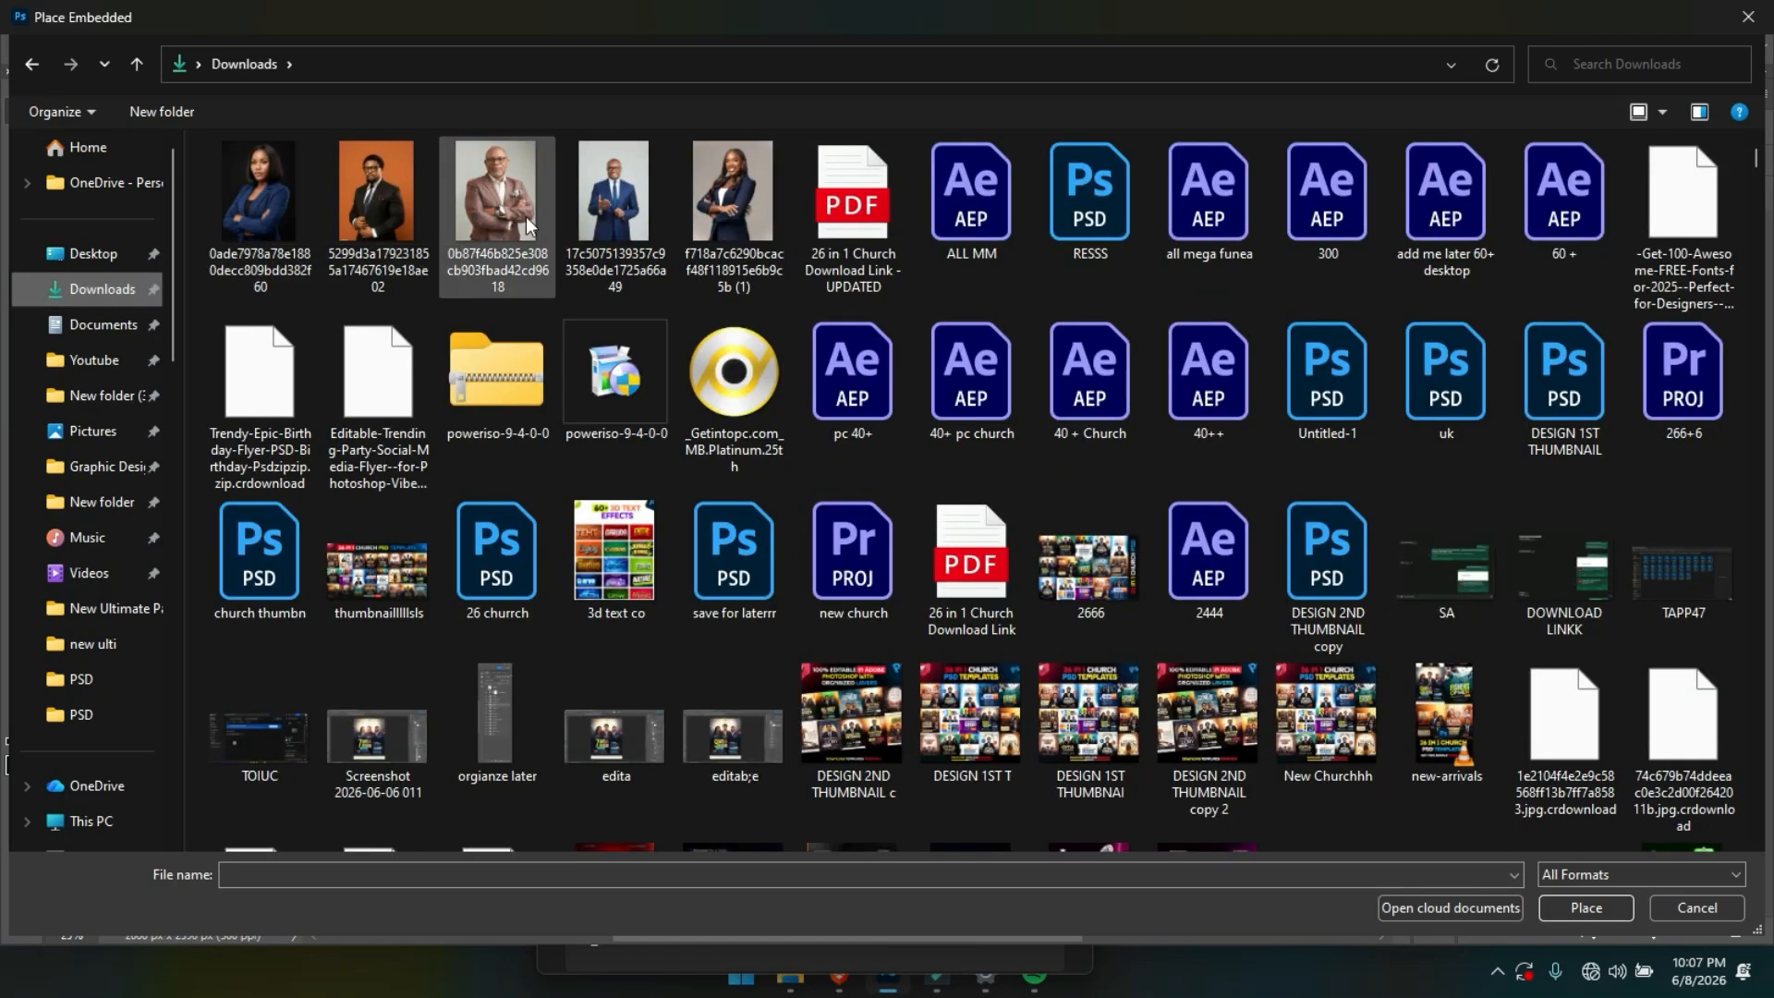
pyautogui.click(631, 219)
pyautogui.doubleClick(631, 219)
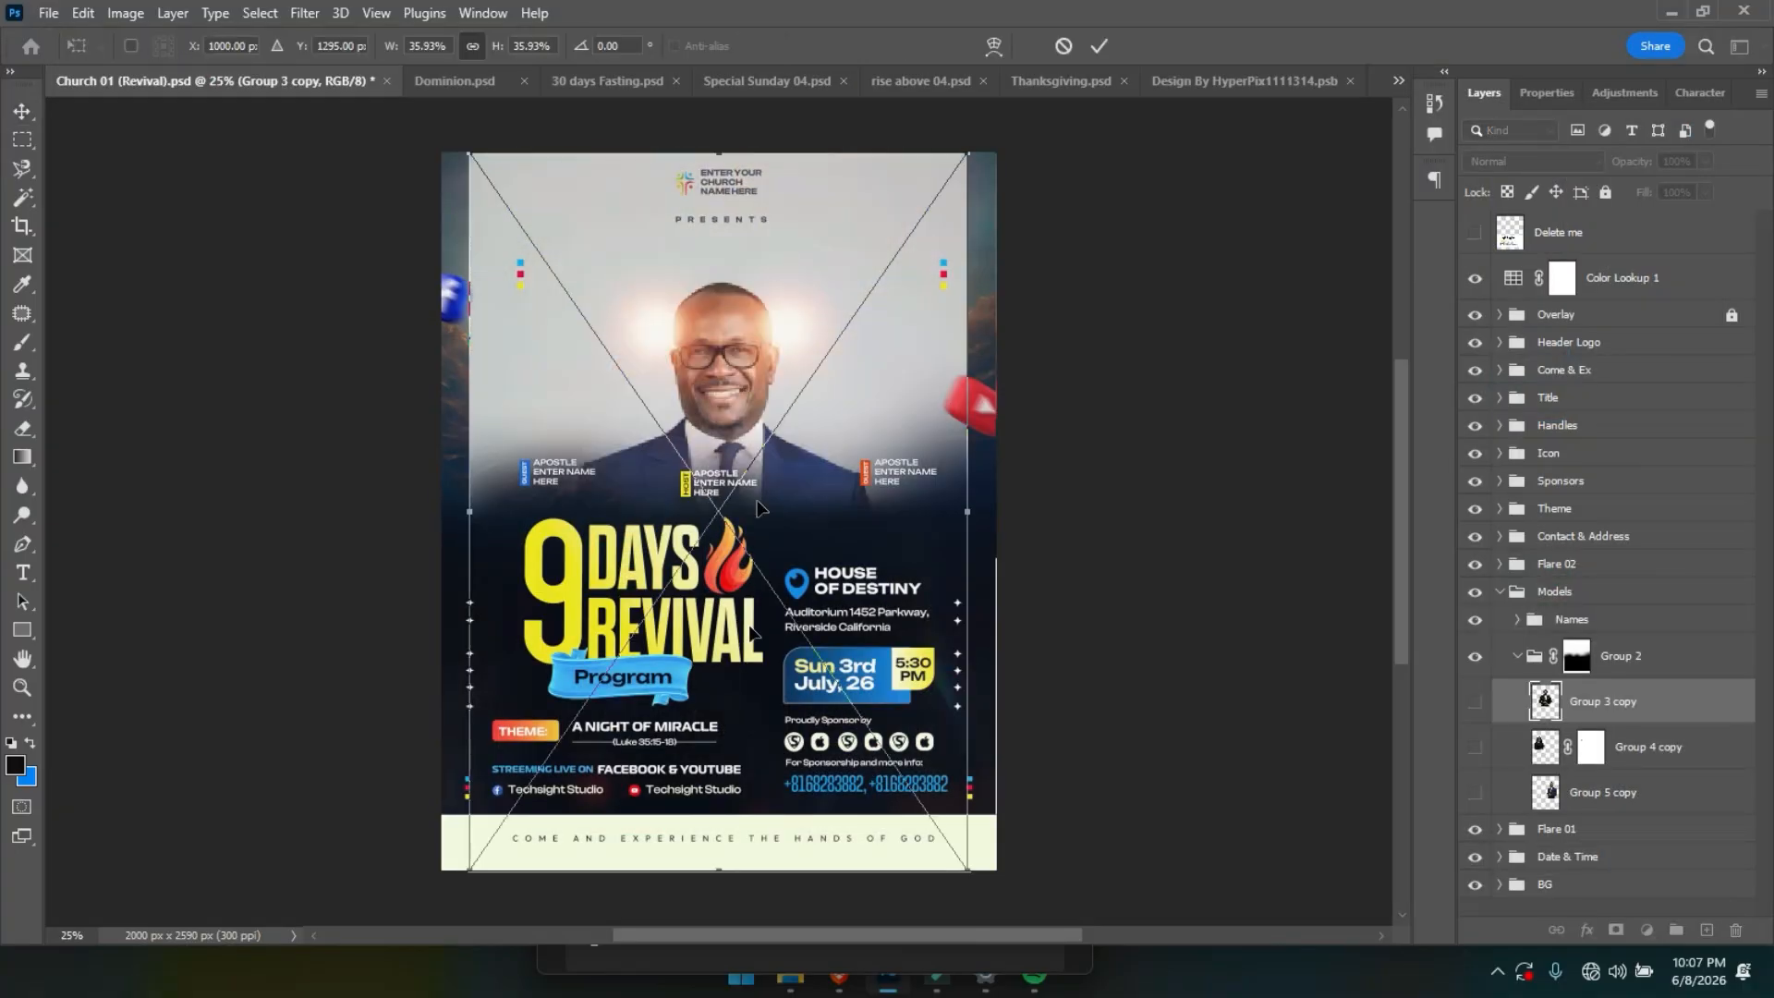
# Scale the speaker portrait to 31.57%, position it at the flyer's top, and commit.
pyautogui.moveTo(719, 826); pyautogui.dragTo(727, 691)
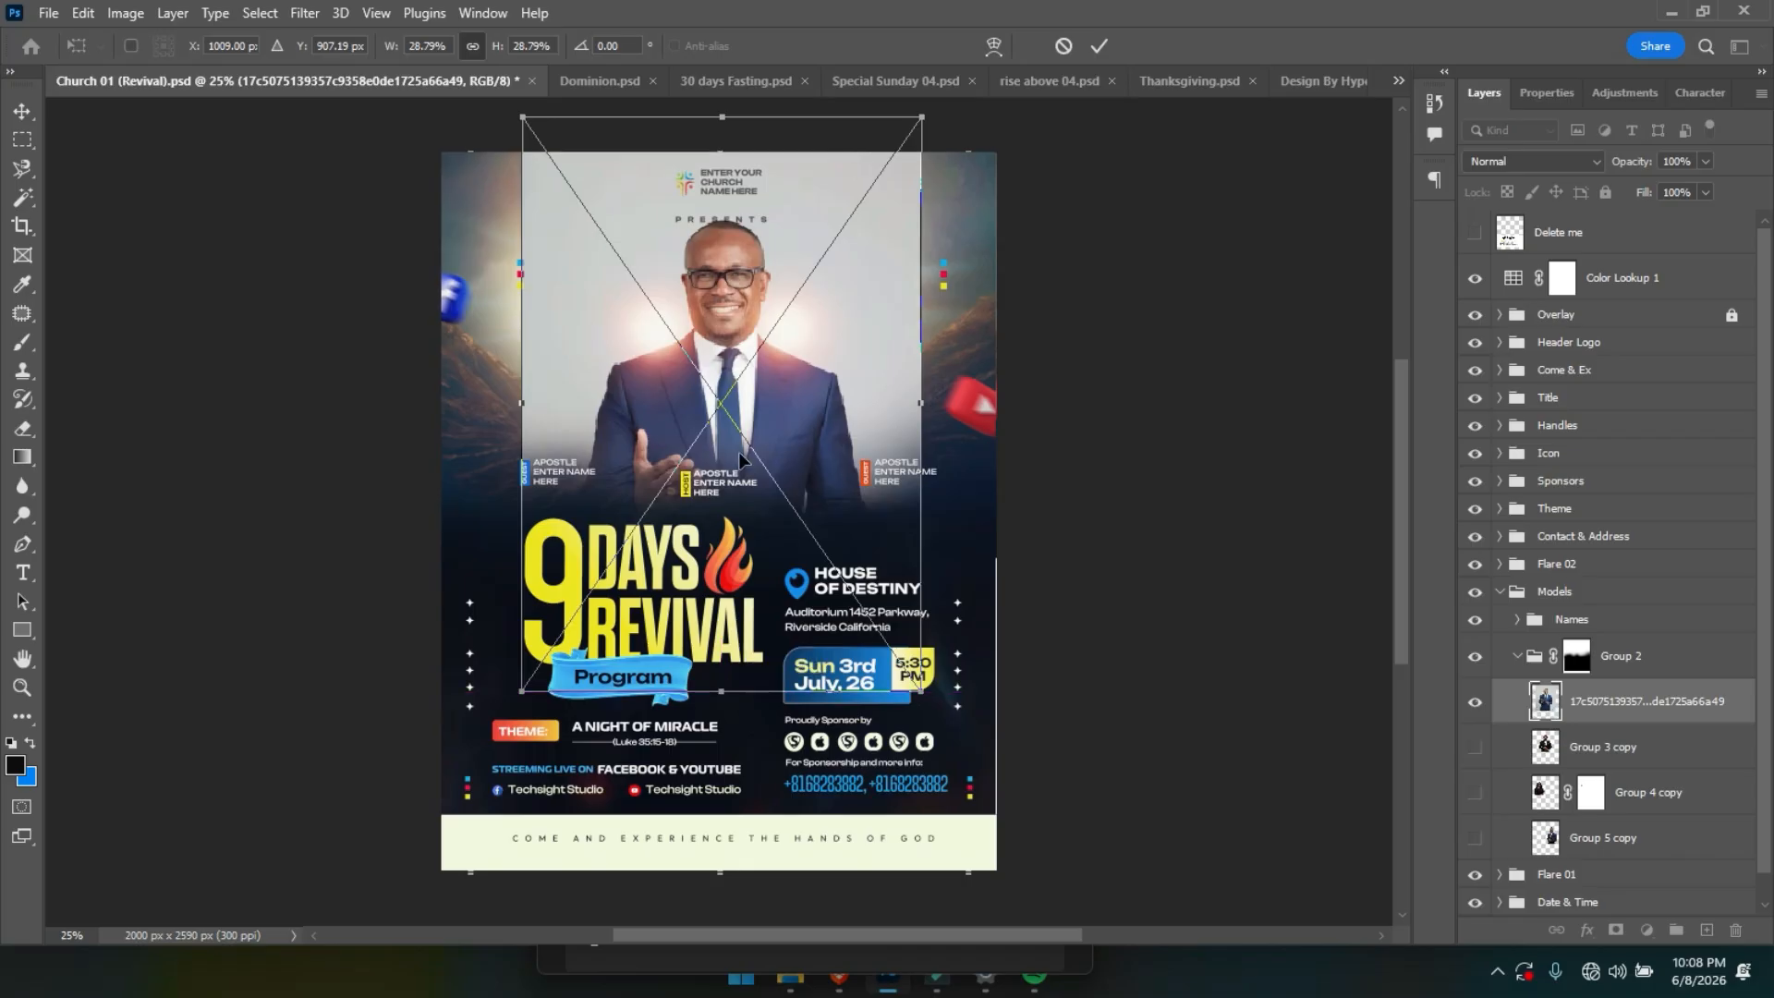
pyautogui.moveTo(728, 117); pyautogui.dragTo(728, 122)
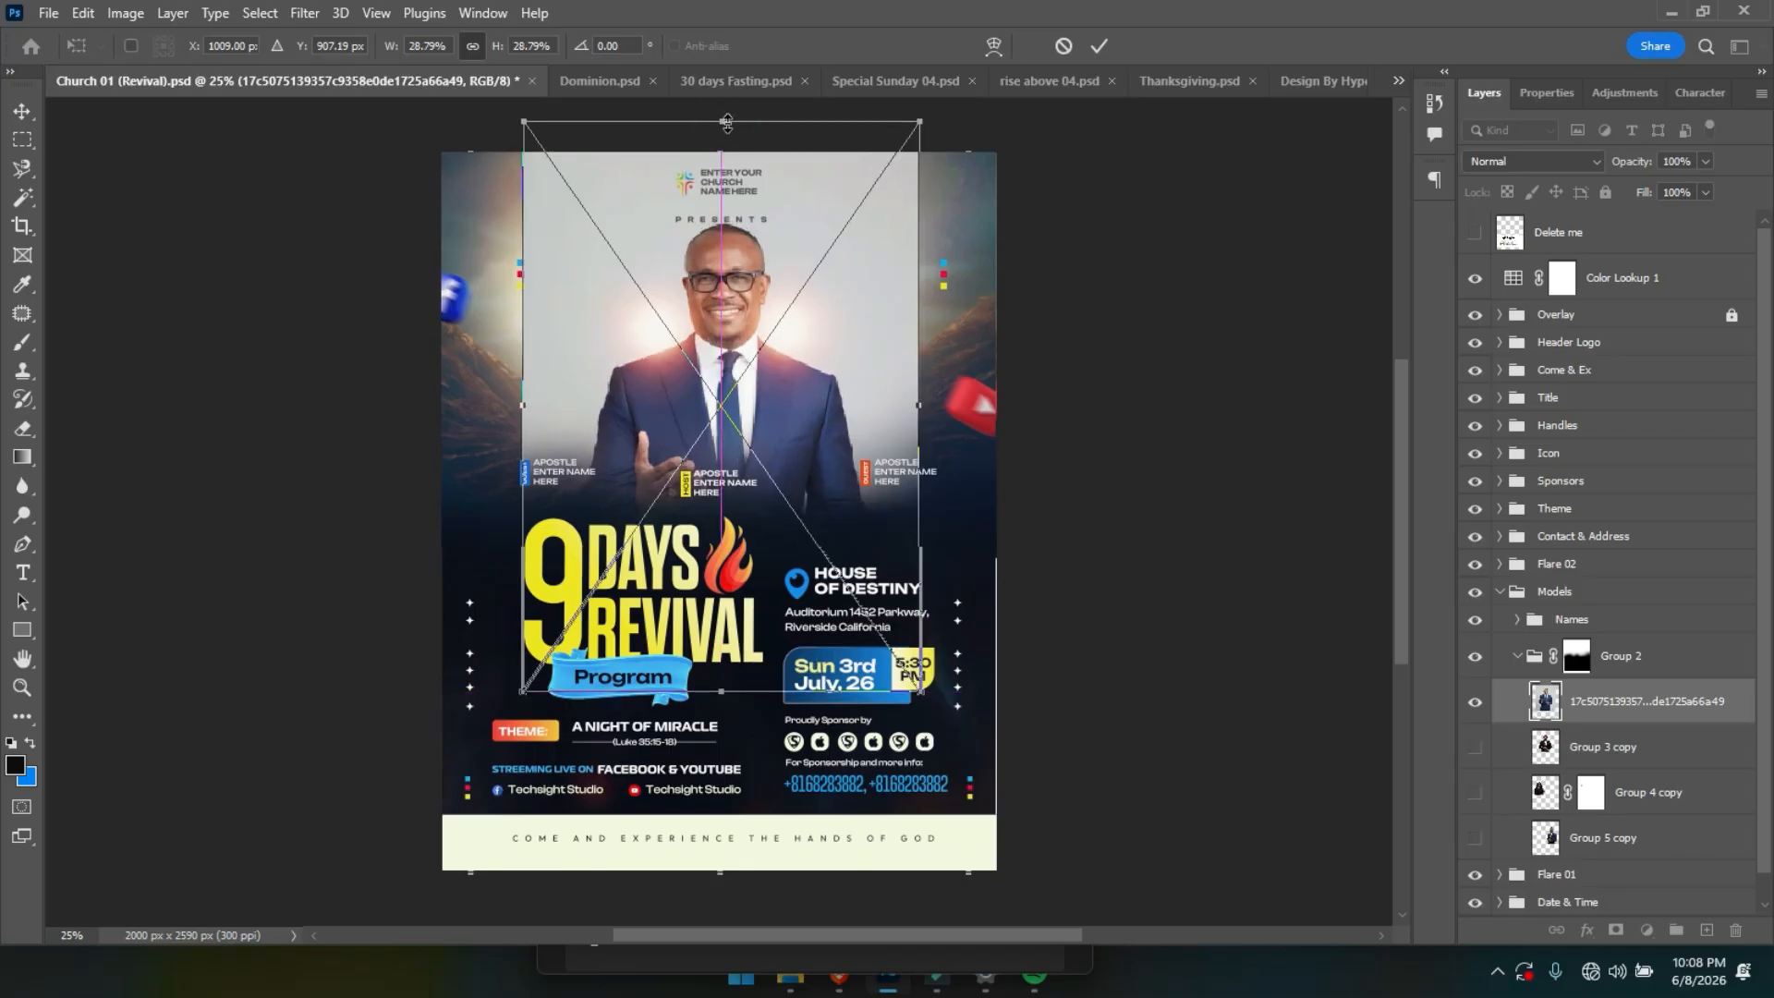
pyautogui.moveTo(731, 242); pyautogui.dragTo(732, 275)
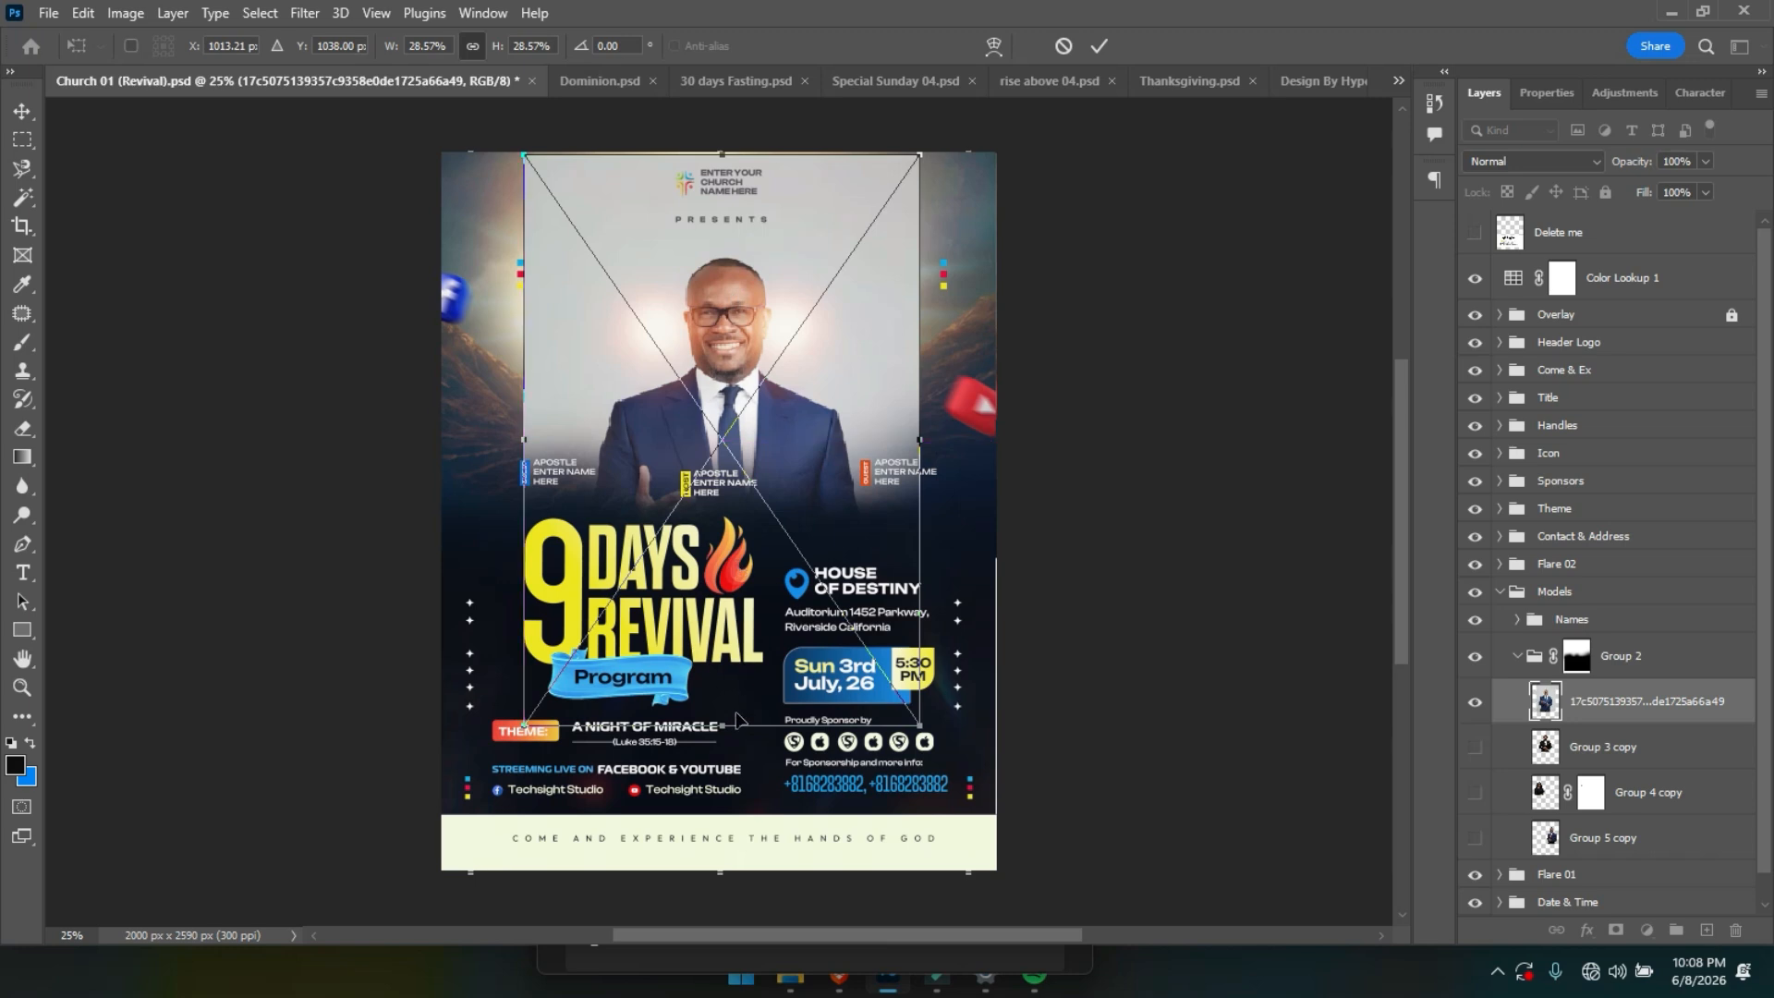
pyautogui.moveTo(734, 731); pyautogui.dragTo(735, 787)
pyautogui.moveTo(735, 718); pyautogui.dragTo(737, 720)
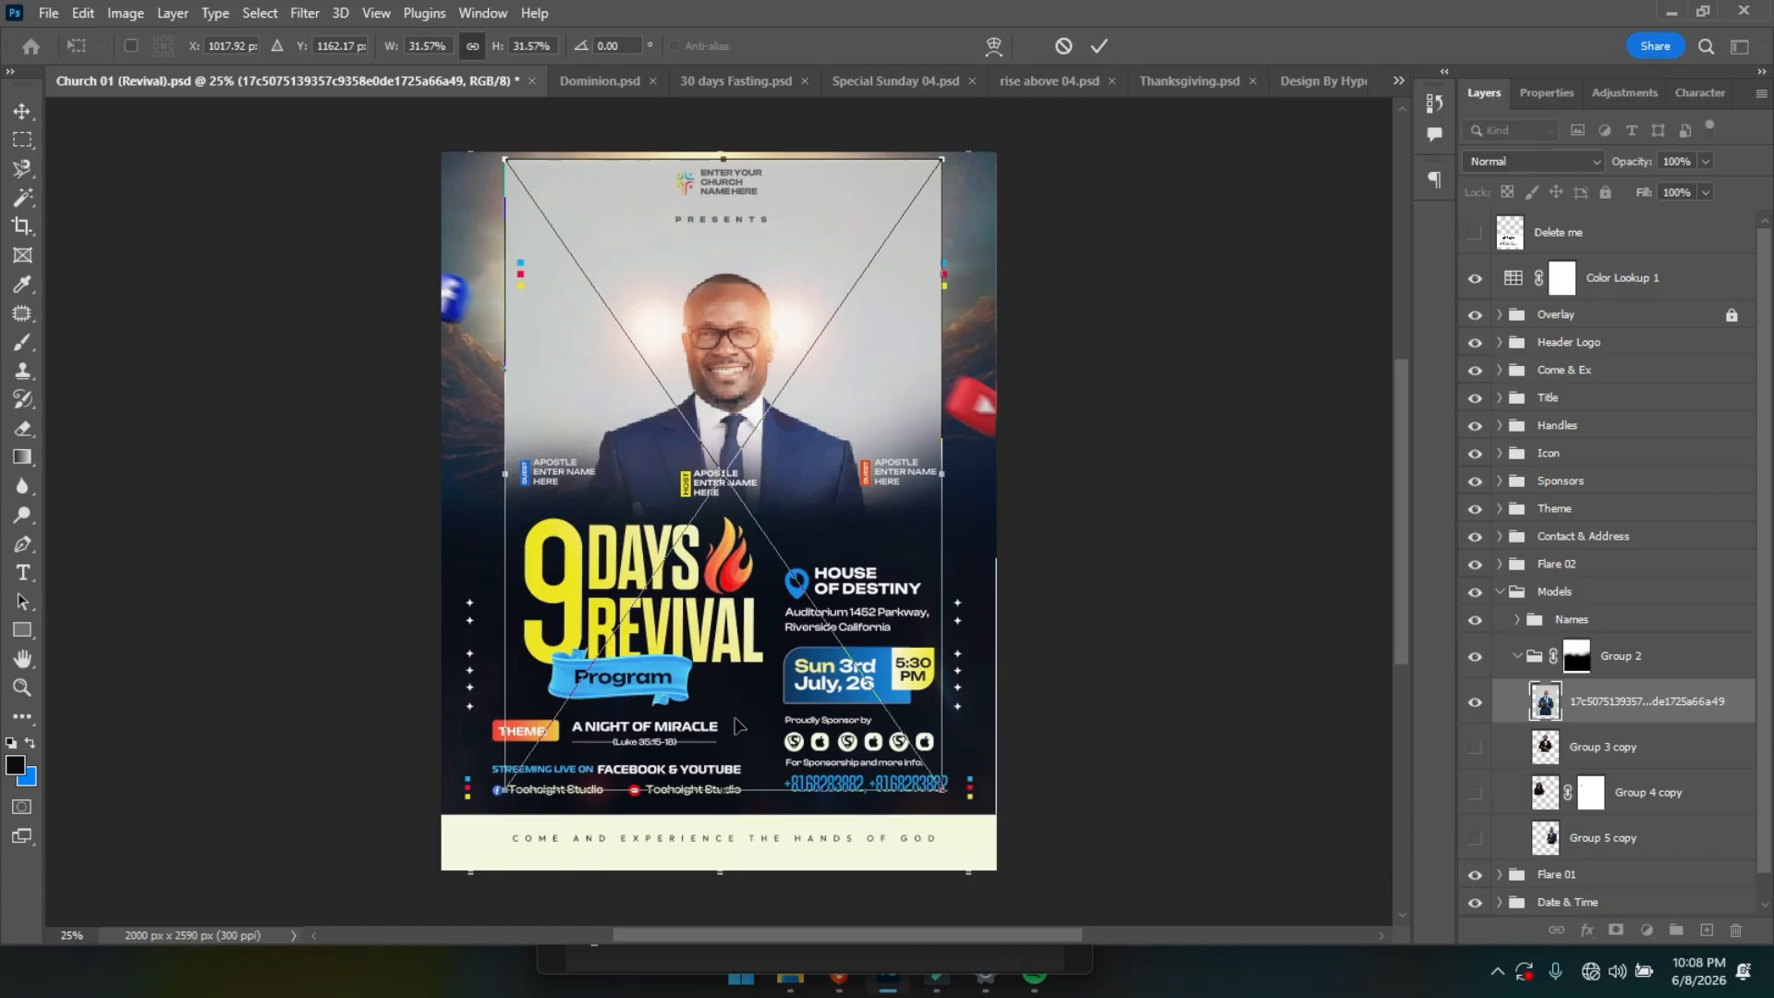
pyautogui.click(1105, 44)
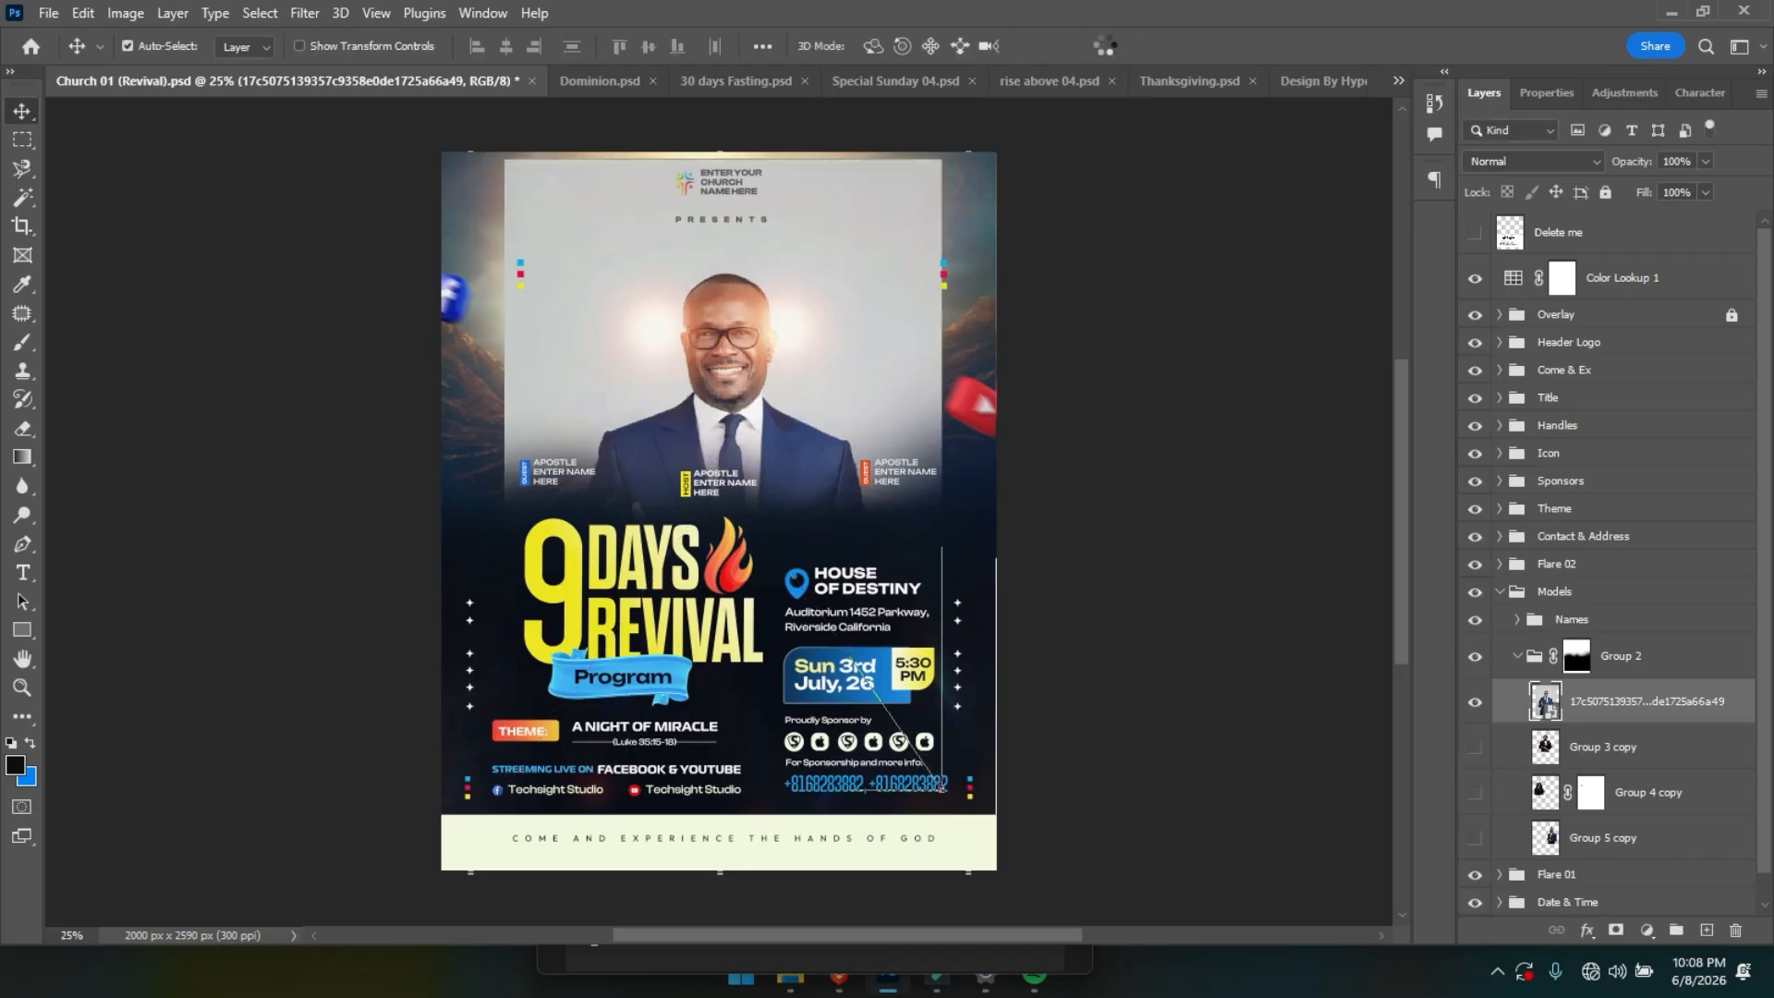
# Convert the speaker photo to a regular layer and remove its background to reveal the mountain sunrise.
pyautogui.click(1550, 92)
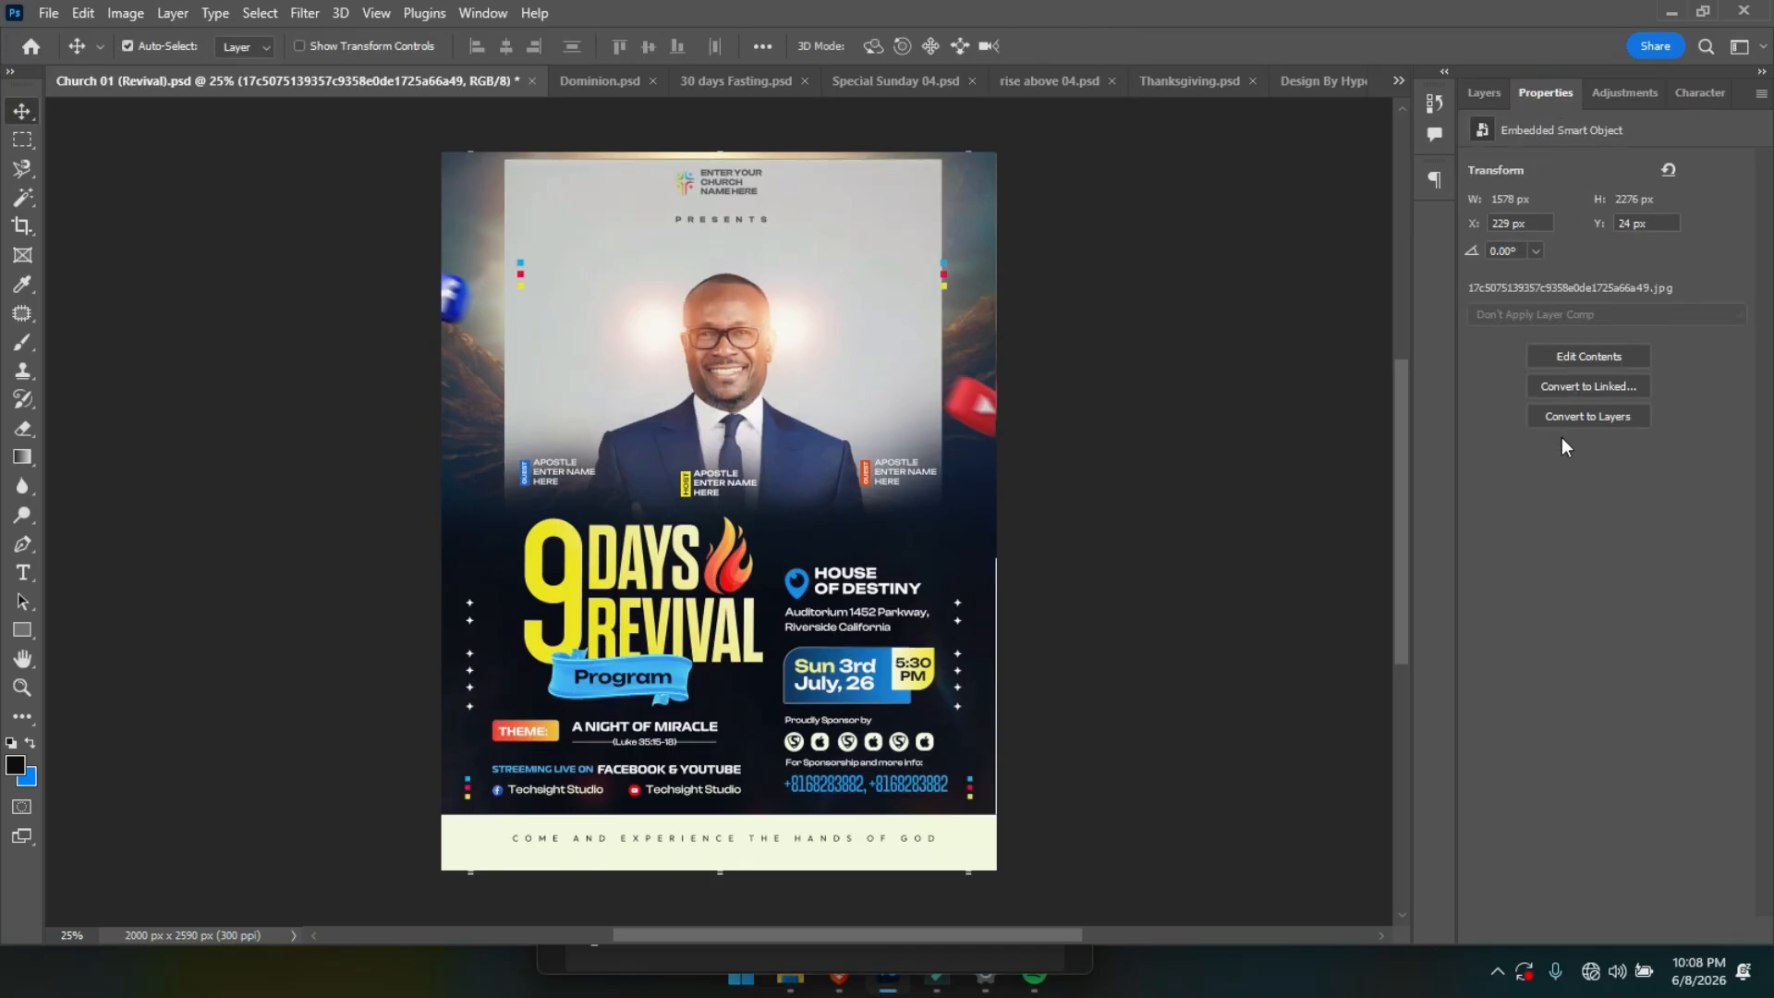
pyautogui.click(1587, 416)
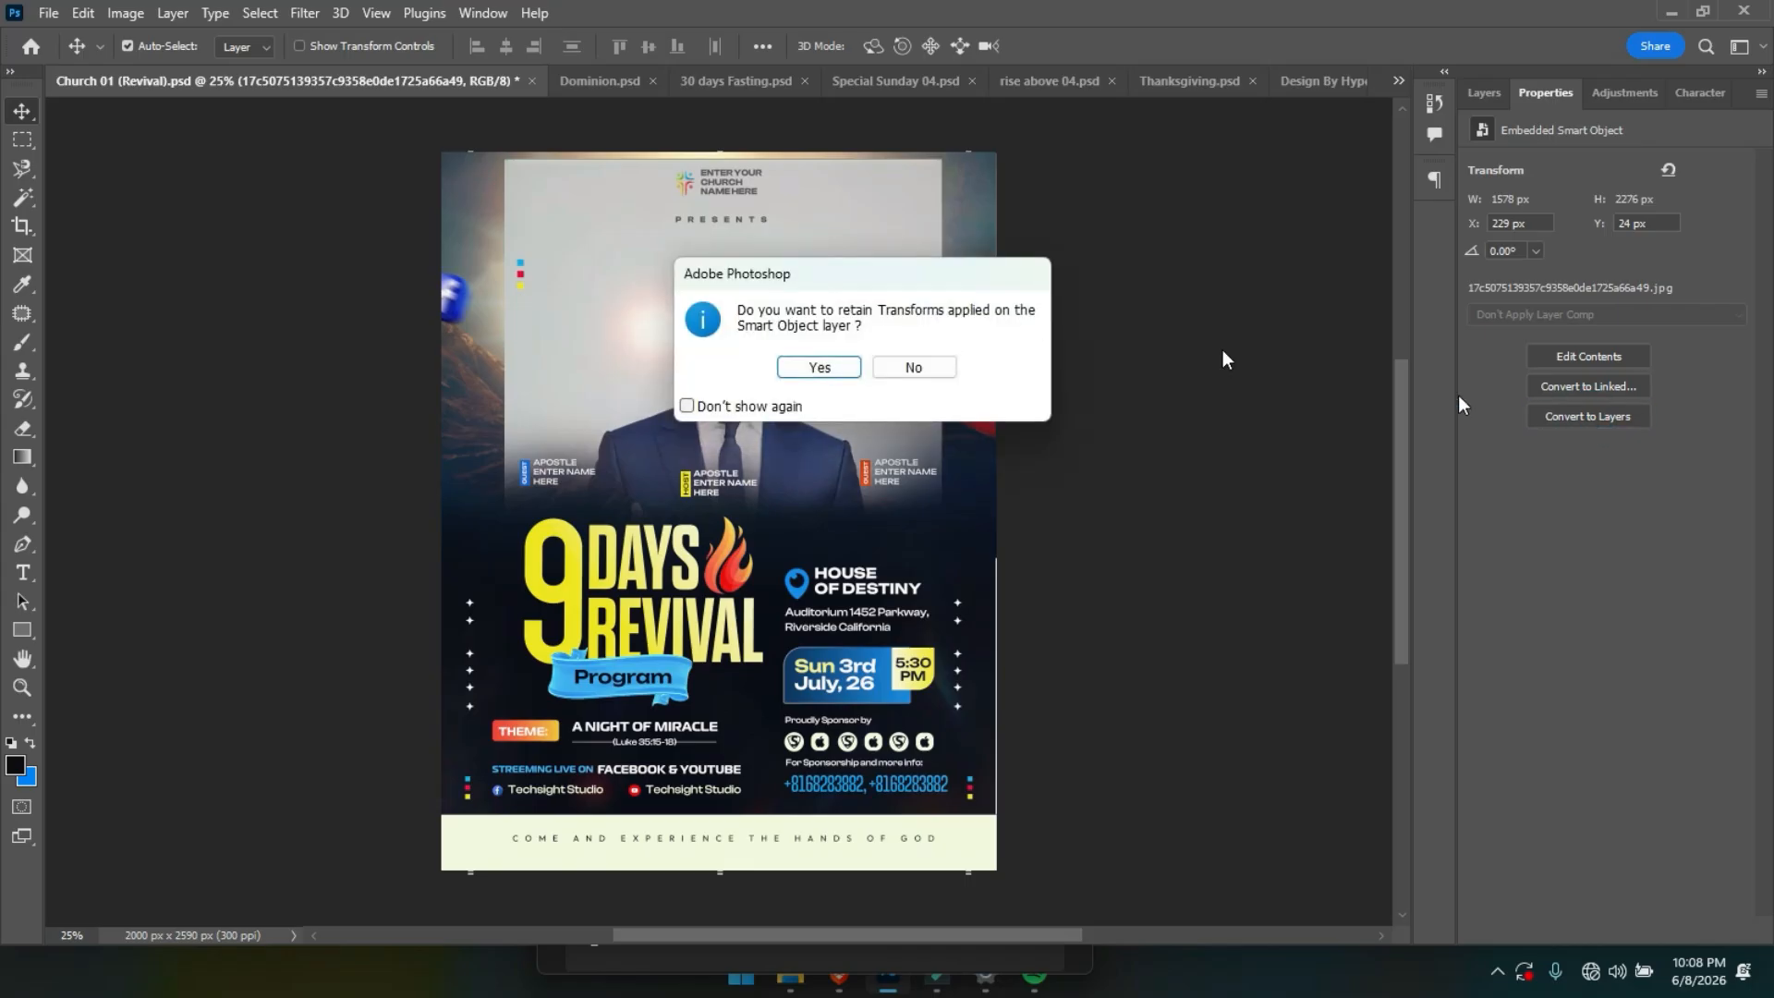
pyautogui.click(820, 368)
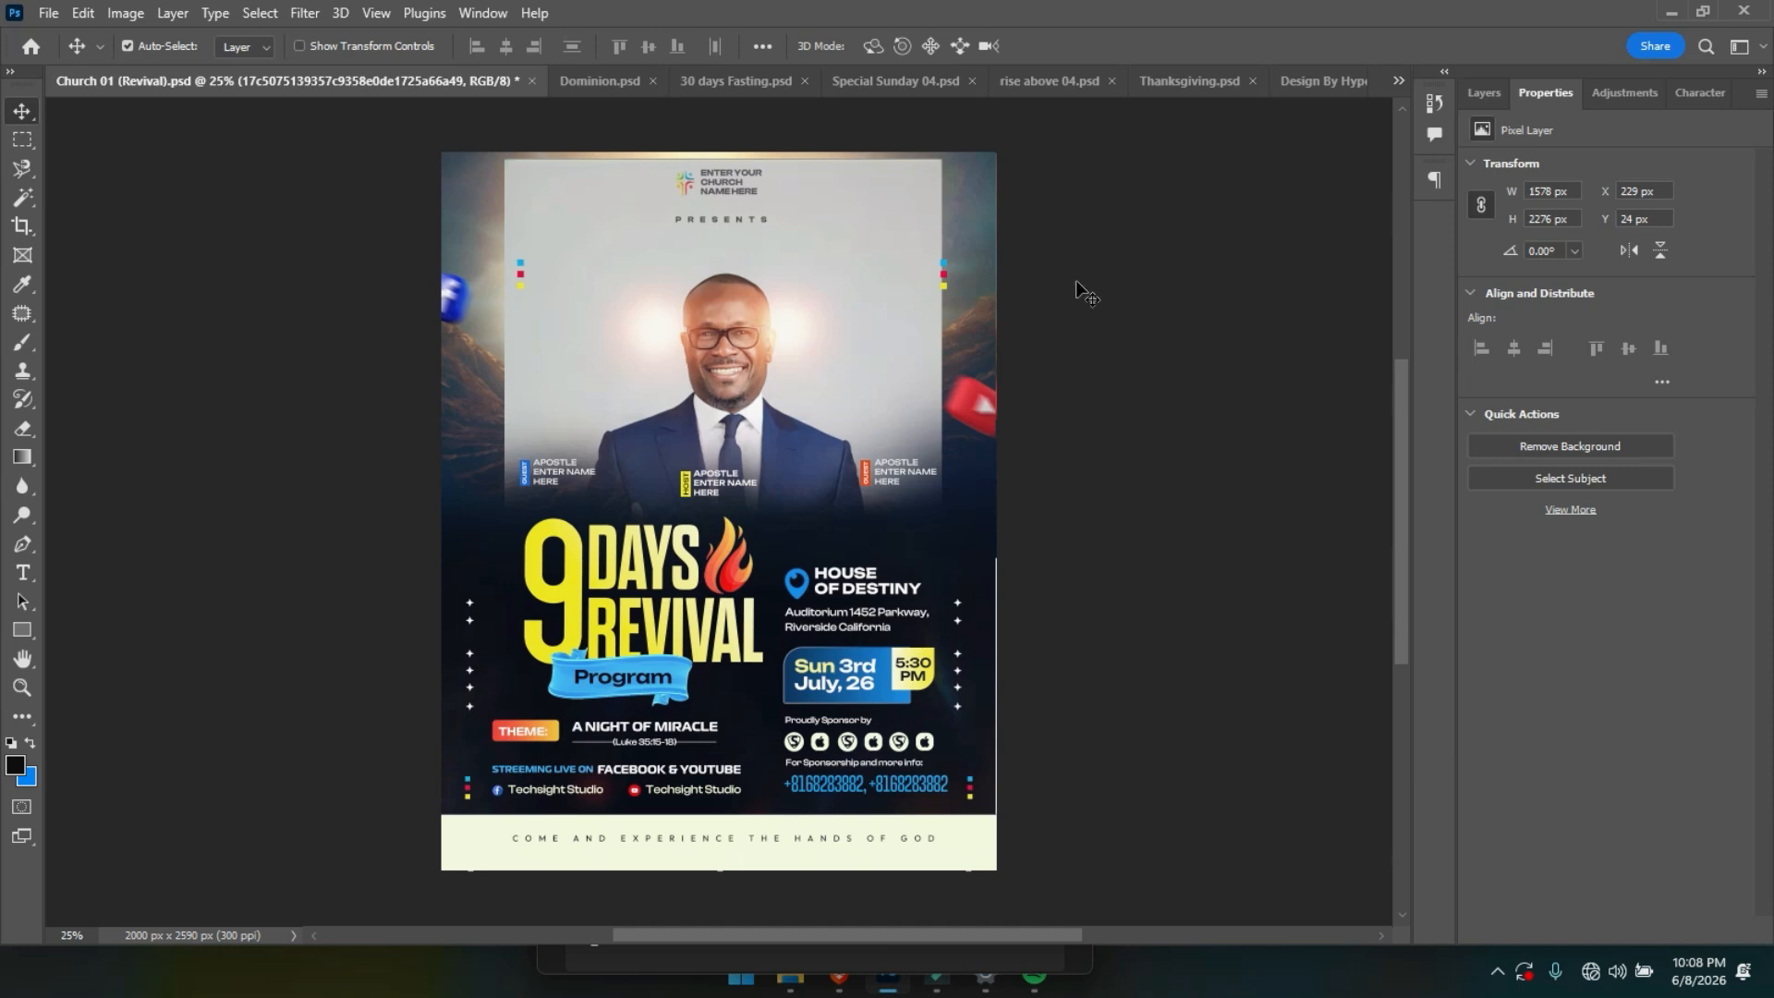
pyautogui.click(1532, 444)
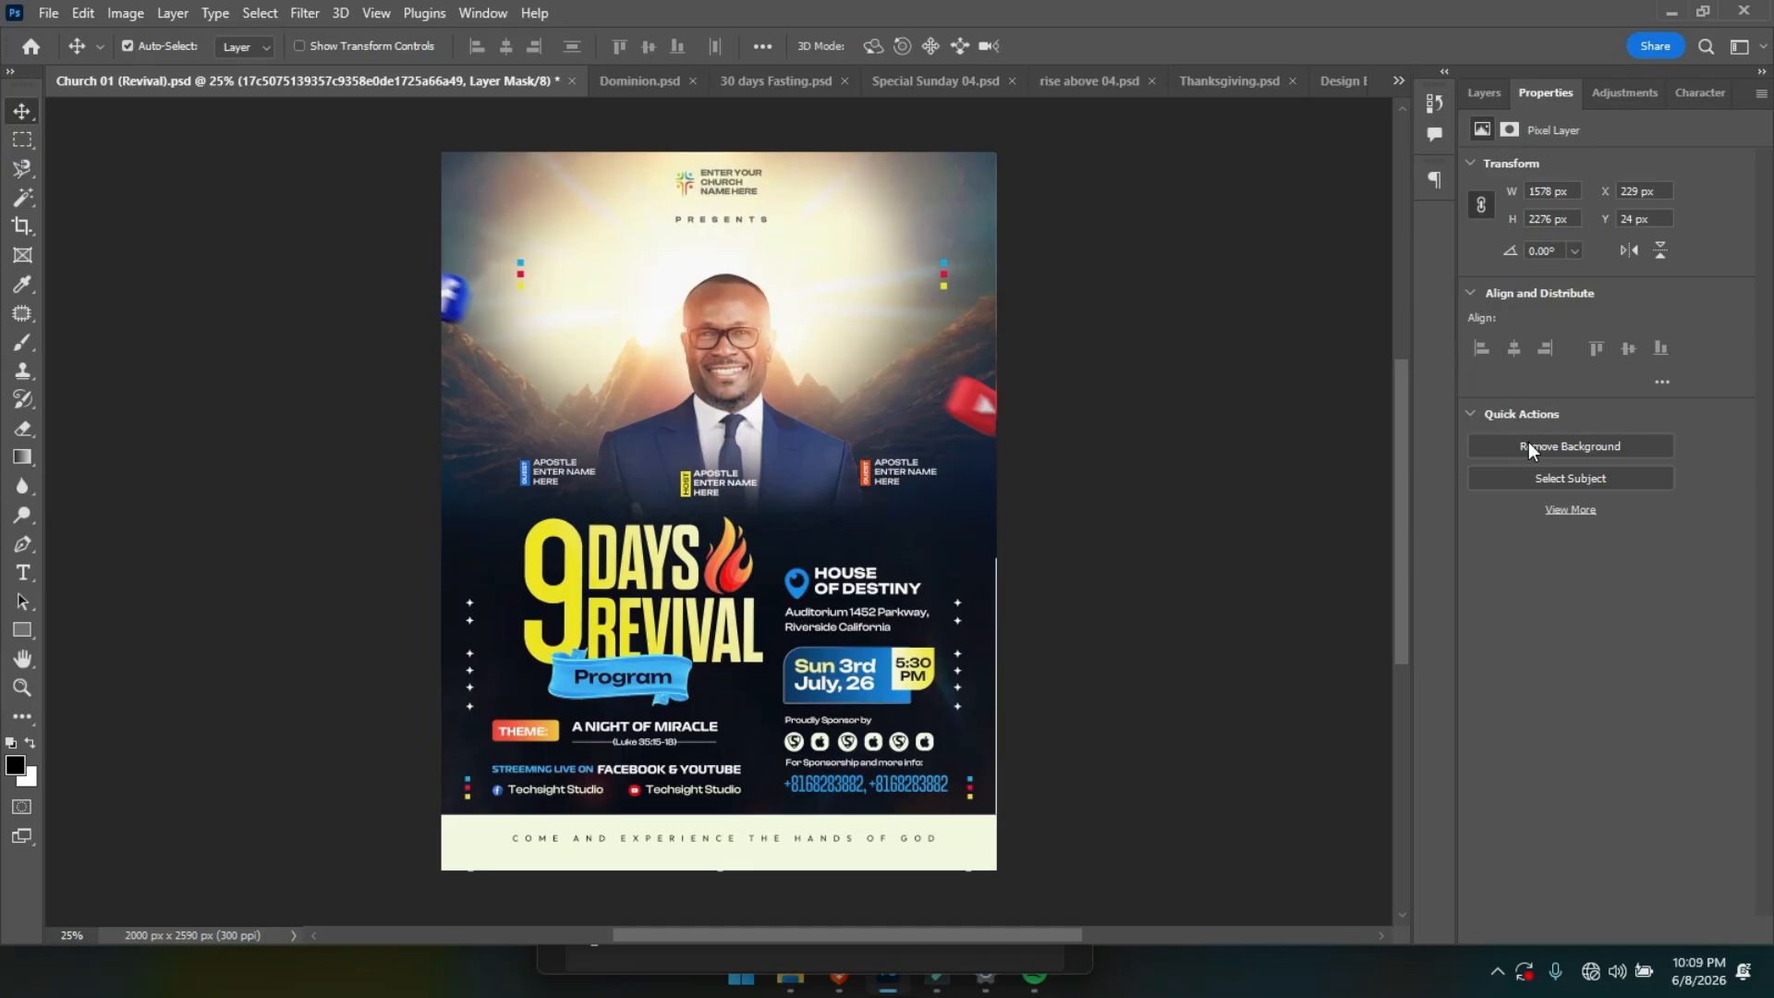
# Rescale the speaker cutout to 94.07% and reposition it slightly higher on the flyer.
pyautogui.click(1483, 87)
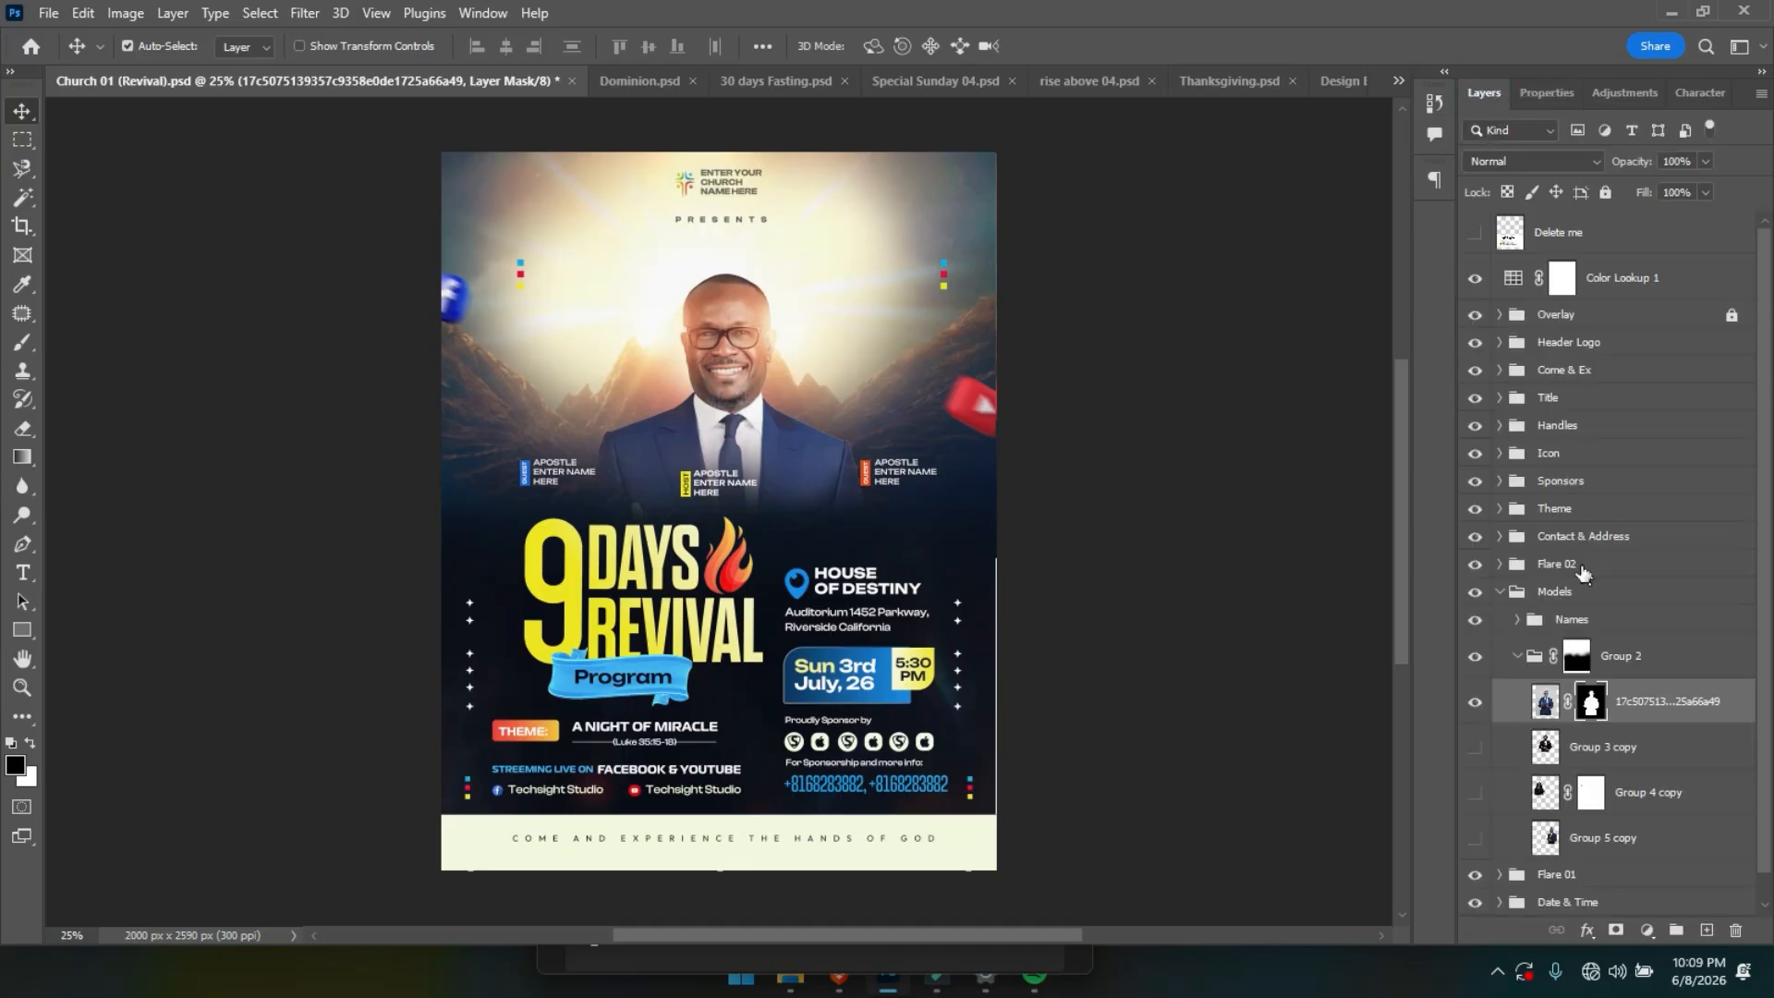
pyautogui.click(1634, 693)
pyautogui.hotkey('ctrl', 't')
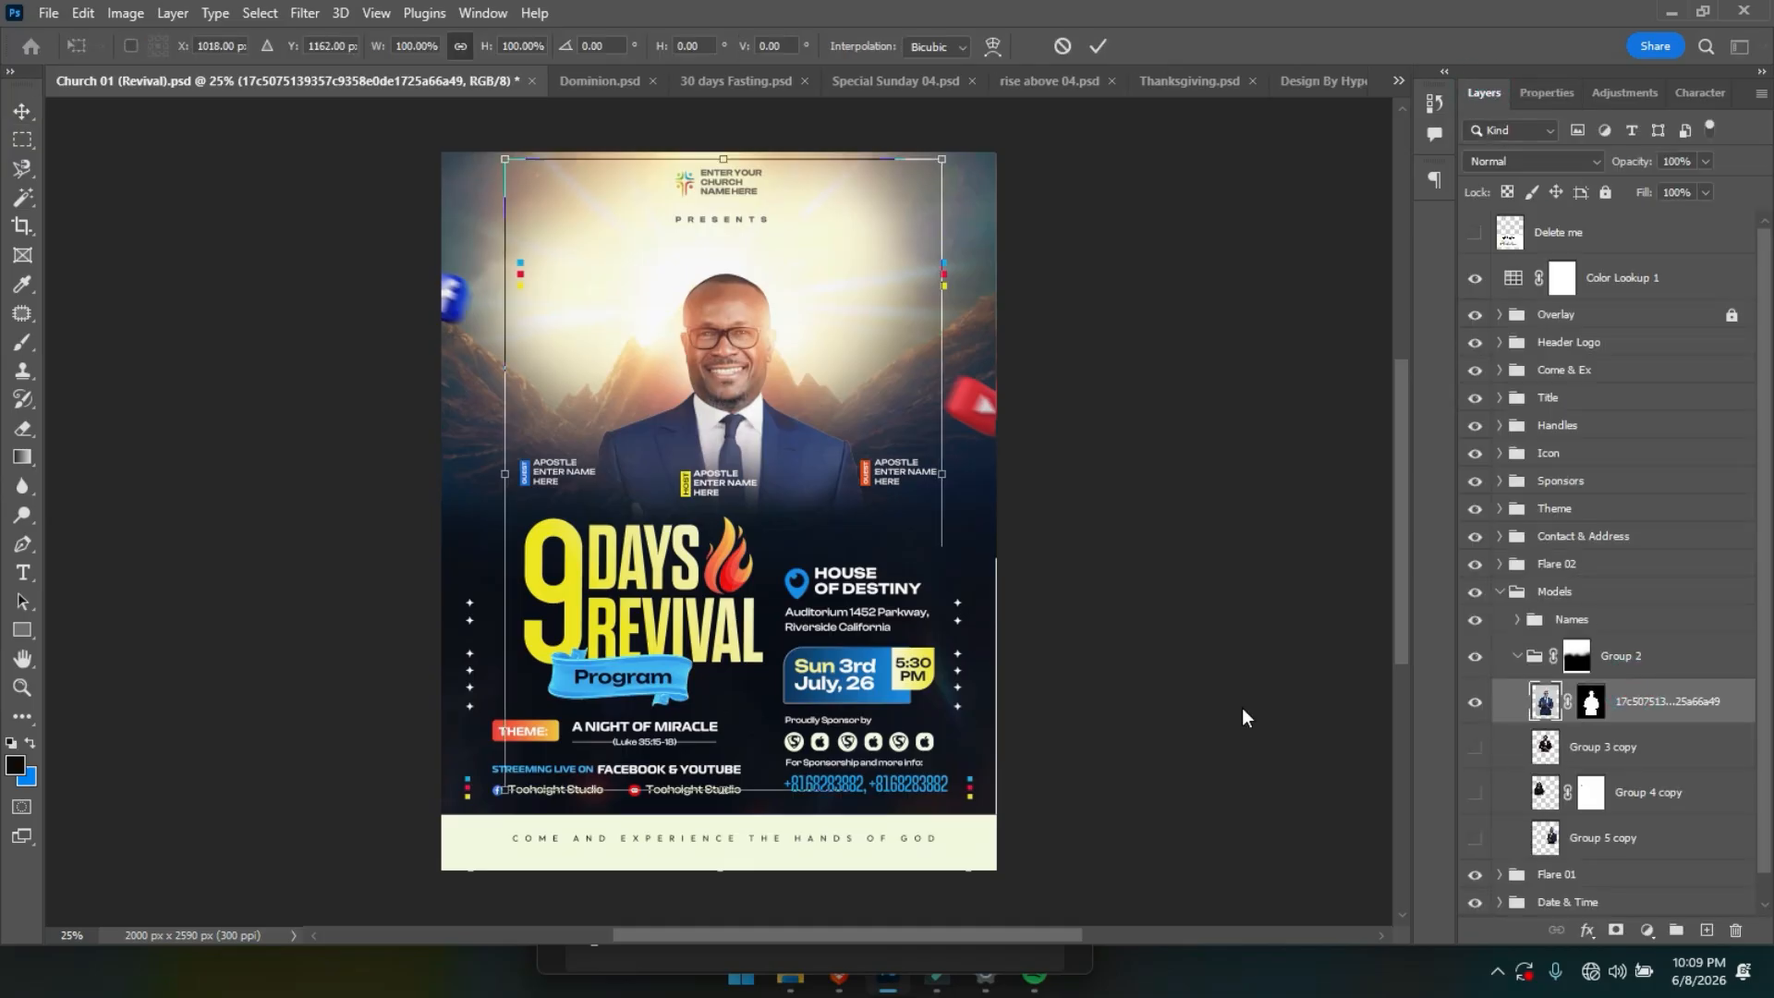
pyautogui.moveTo(838, 599); pyautogui.dragTo(835, 573)
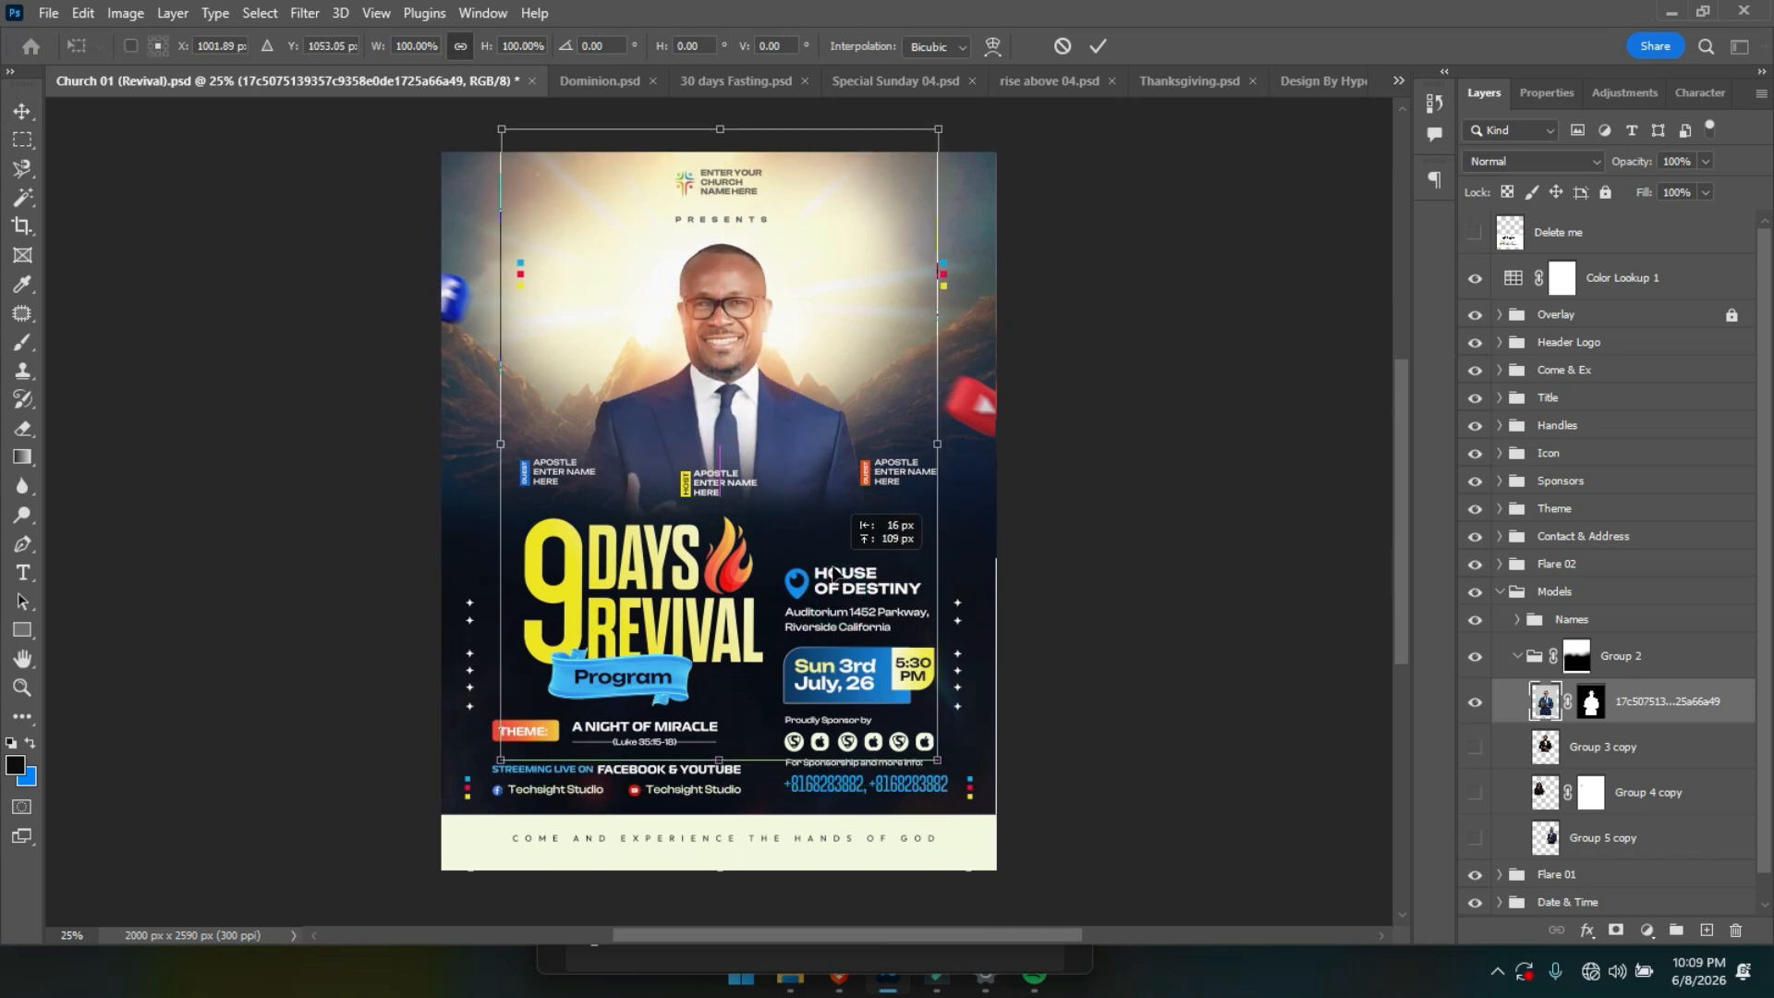
pyautogui.moveTo(720, 760); pyautogui.dragTo(718, 728)
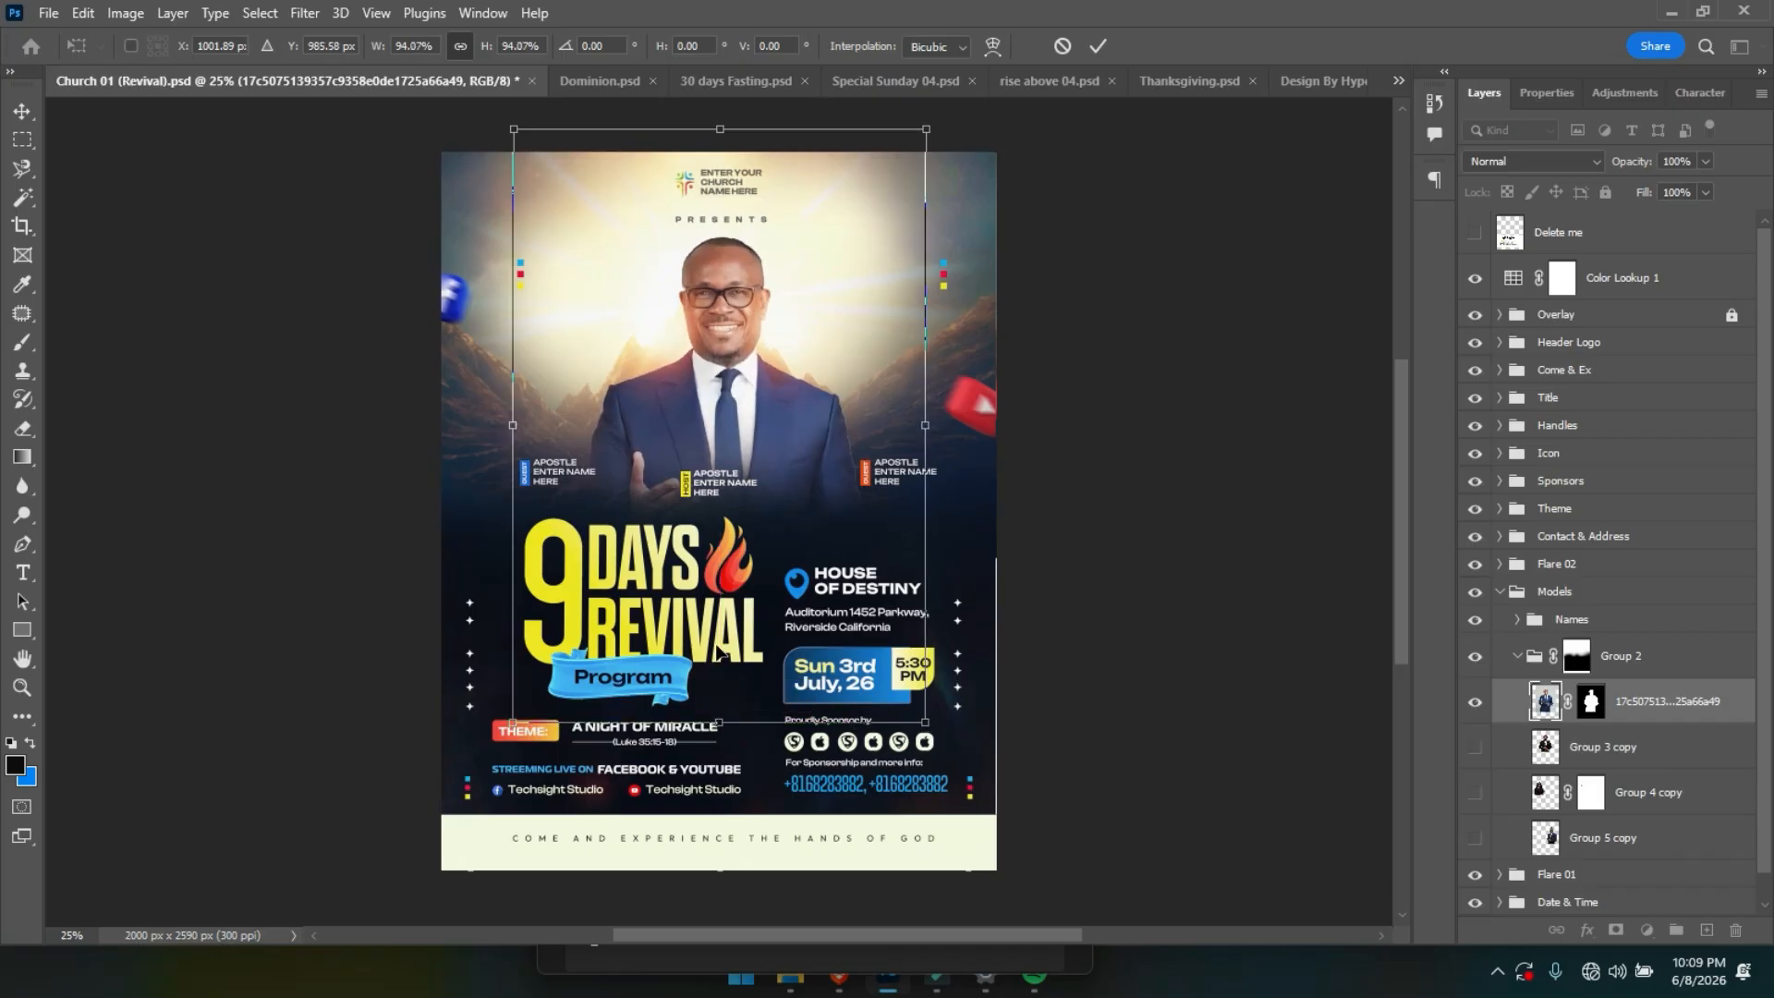
pyautogui.moveTo(722, 641); pyautogui.dragTo(723, 652)
pyautogui.press('Return')
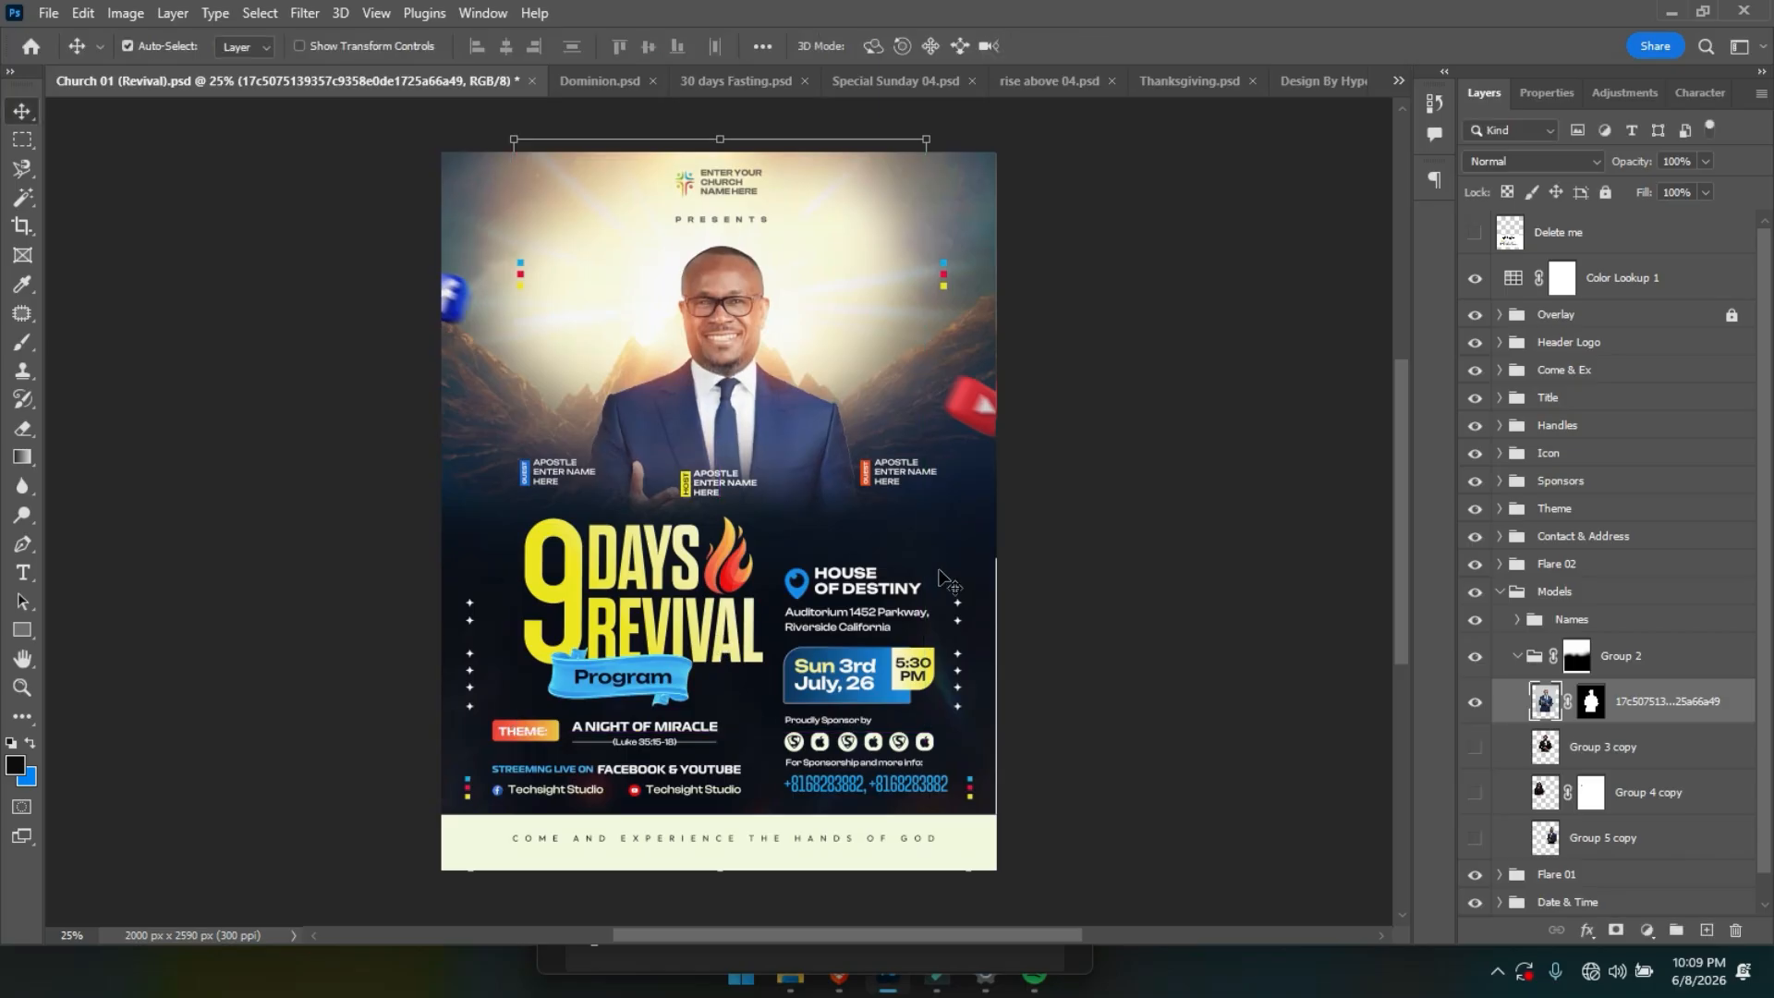
pyautogui.click(1629, 756)
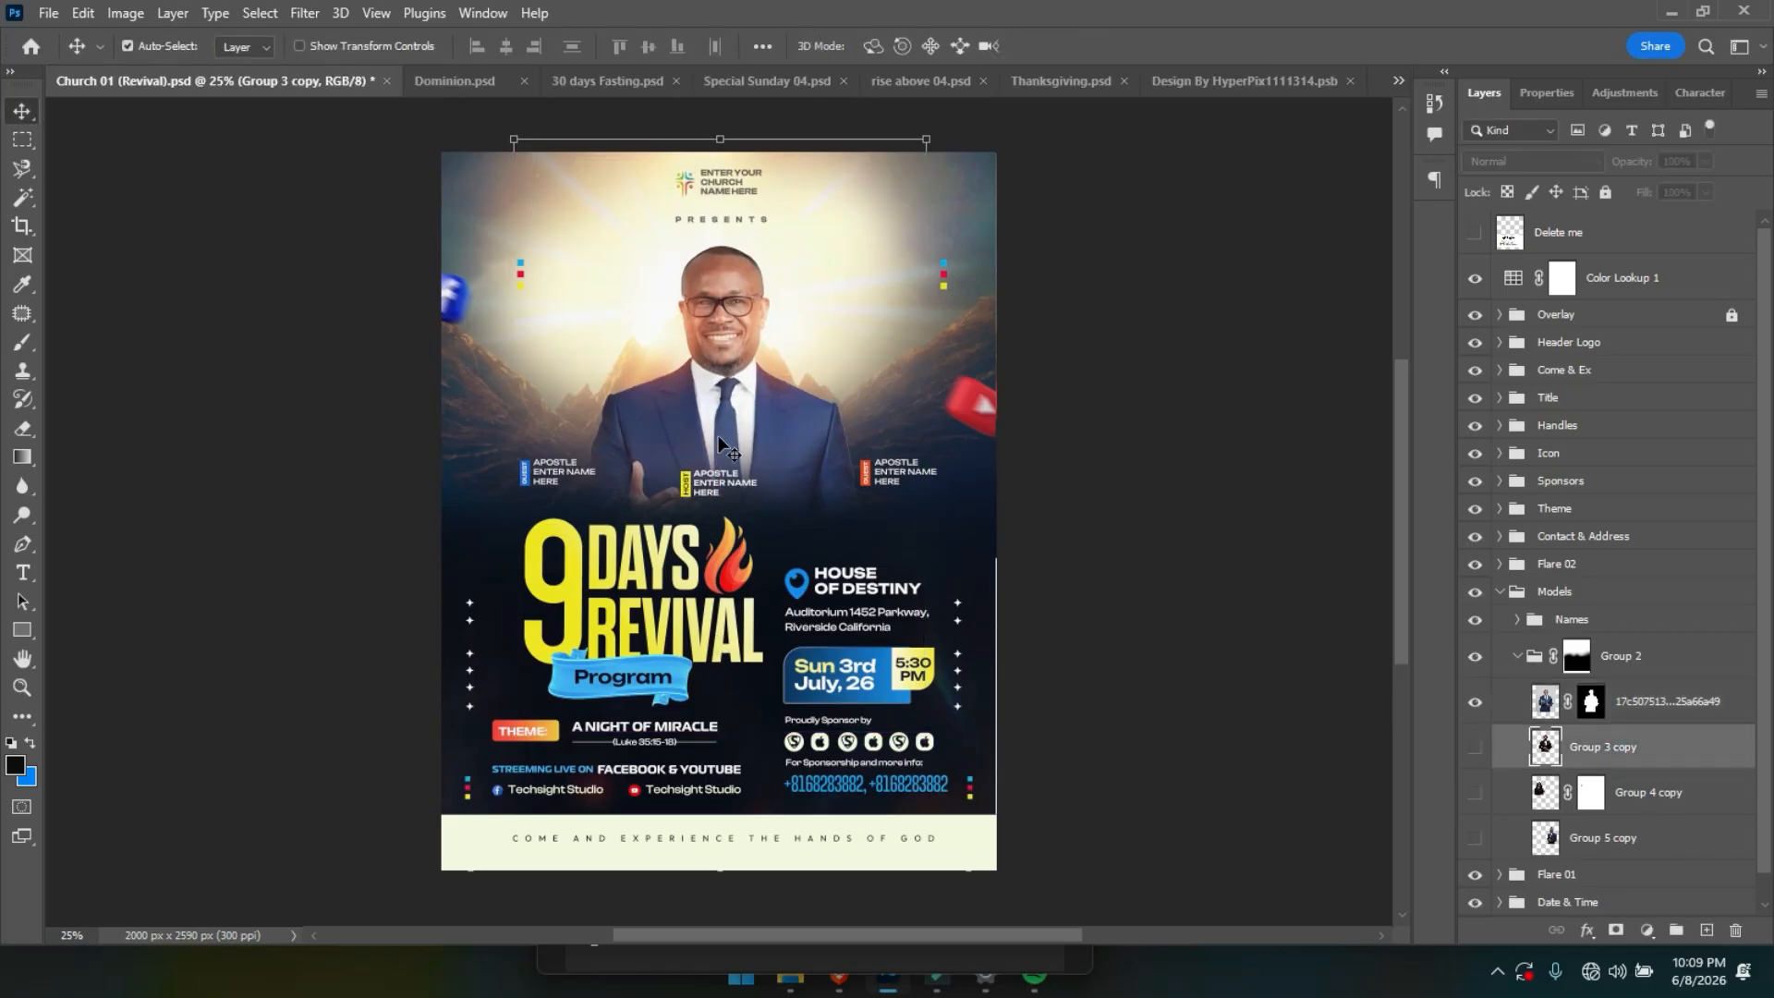
pyautogui.click(48, 13)
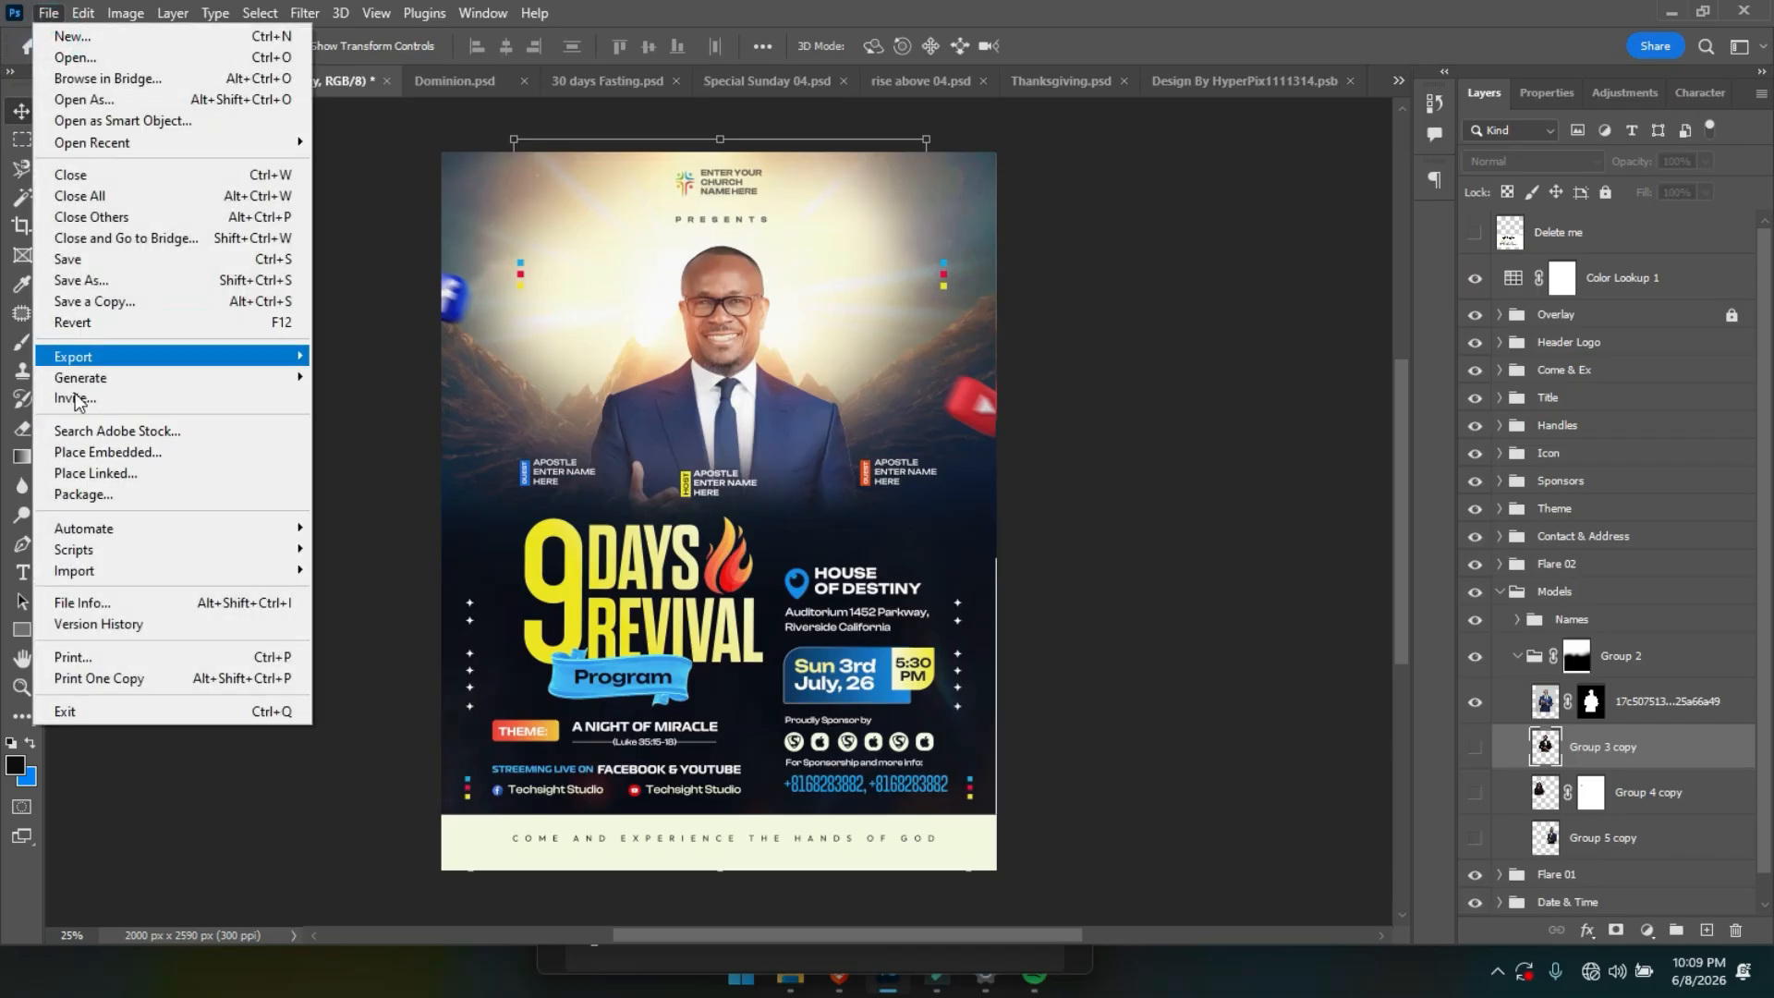
# Place the brown-jacket man's photo embedded, scaled to 18.90%, upper left beside the speaker.
pyautogui.click(114, 456)
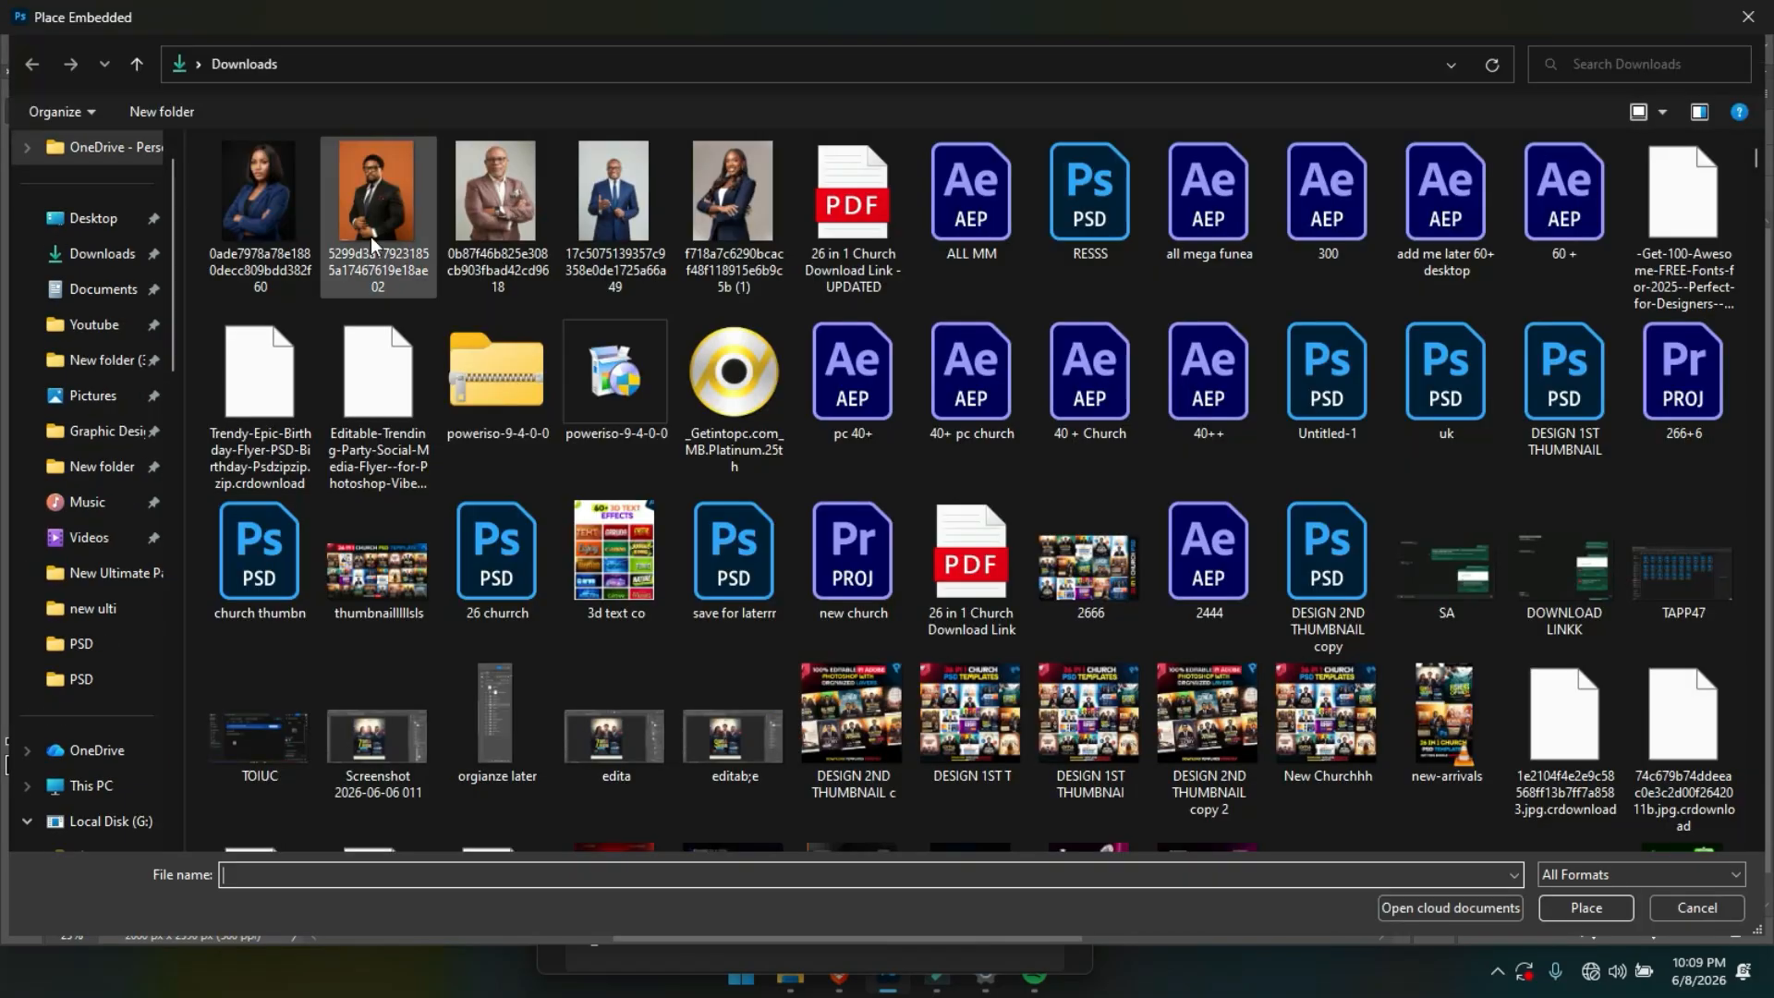
pyautogui.click(505, 169)
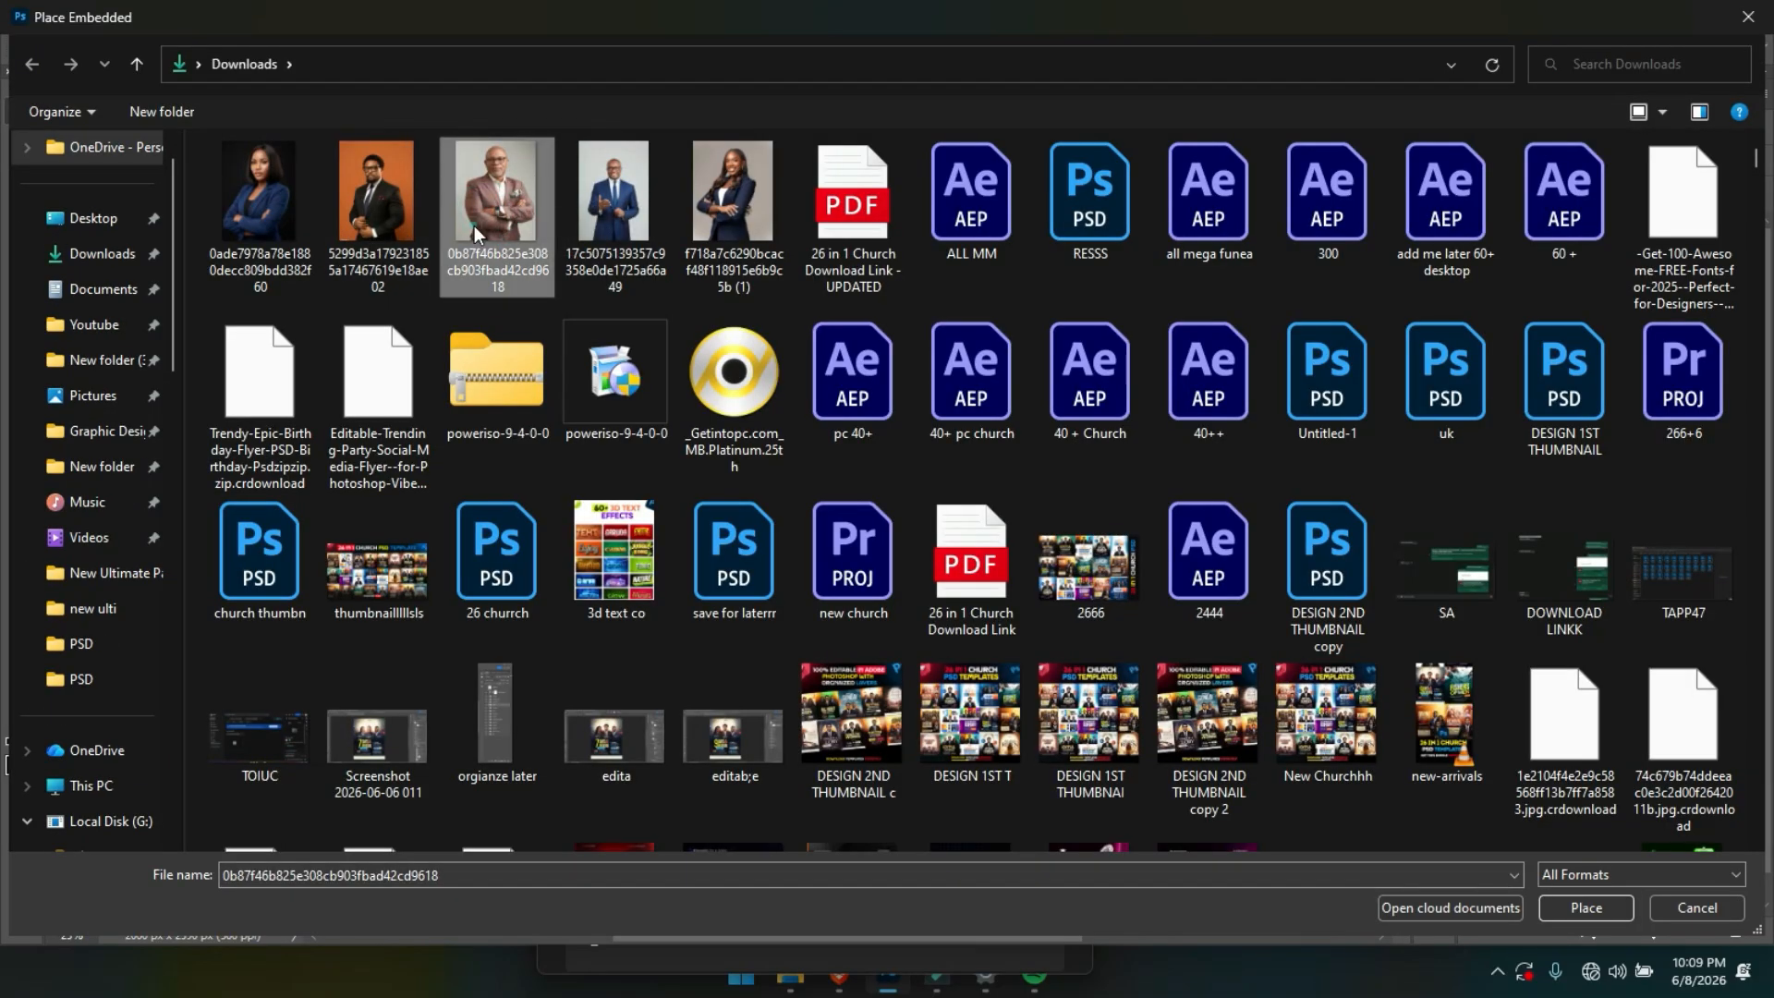
pyautogui.doubleClick(476, 224)
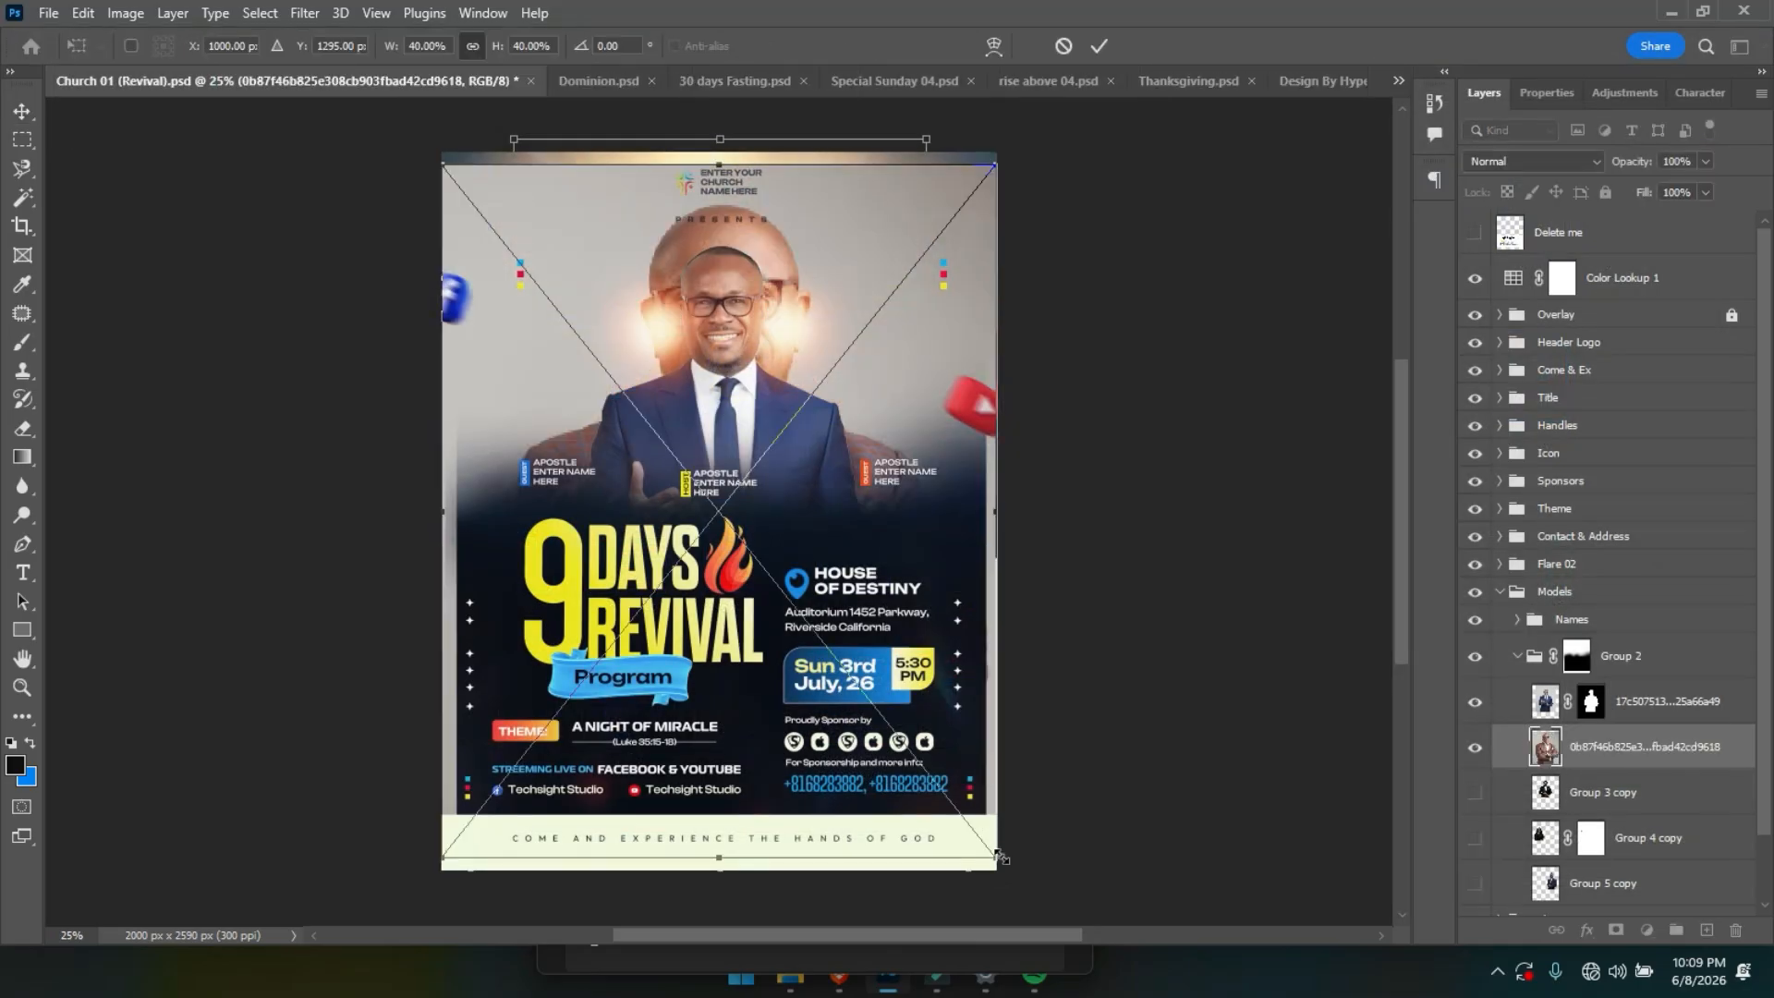
pyautogui.moveTo(1001, 856); pyautogui.dragTo(738, 527)
pyautogui.moveTo(611, 383)
pyautogui.mouseDown()
pyautogui.moveTo(628, 417)
pyautogui.moveTo(614, 405)
pyautogui.mouseUp()
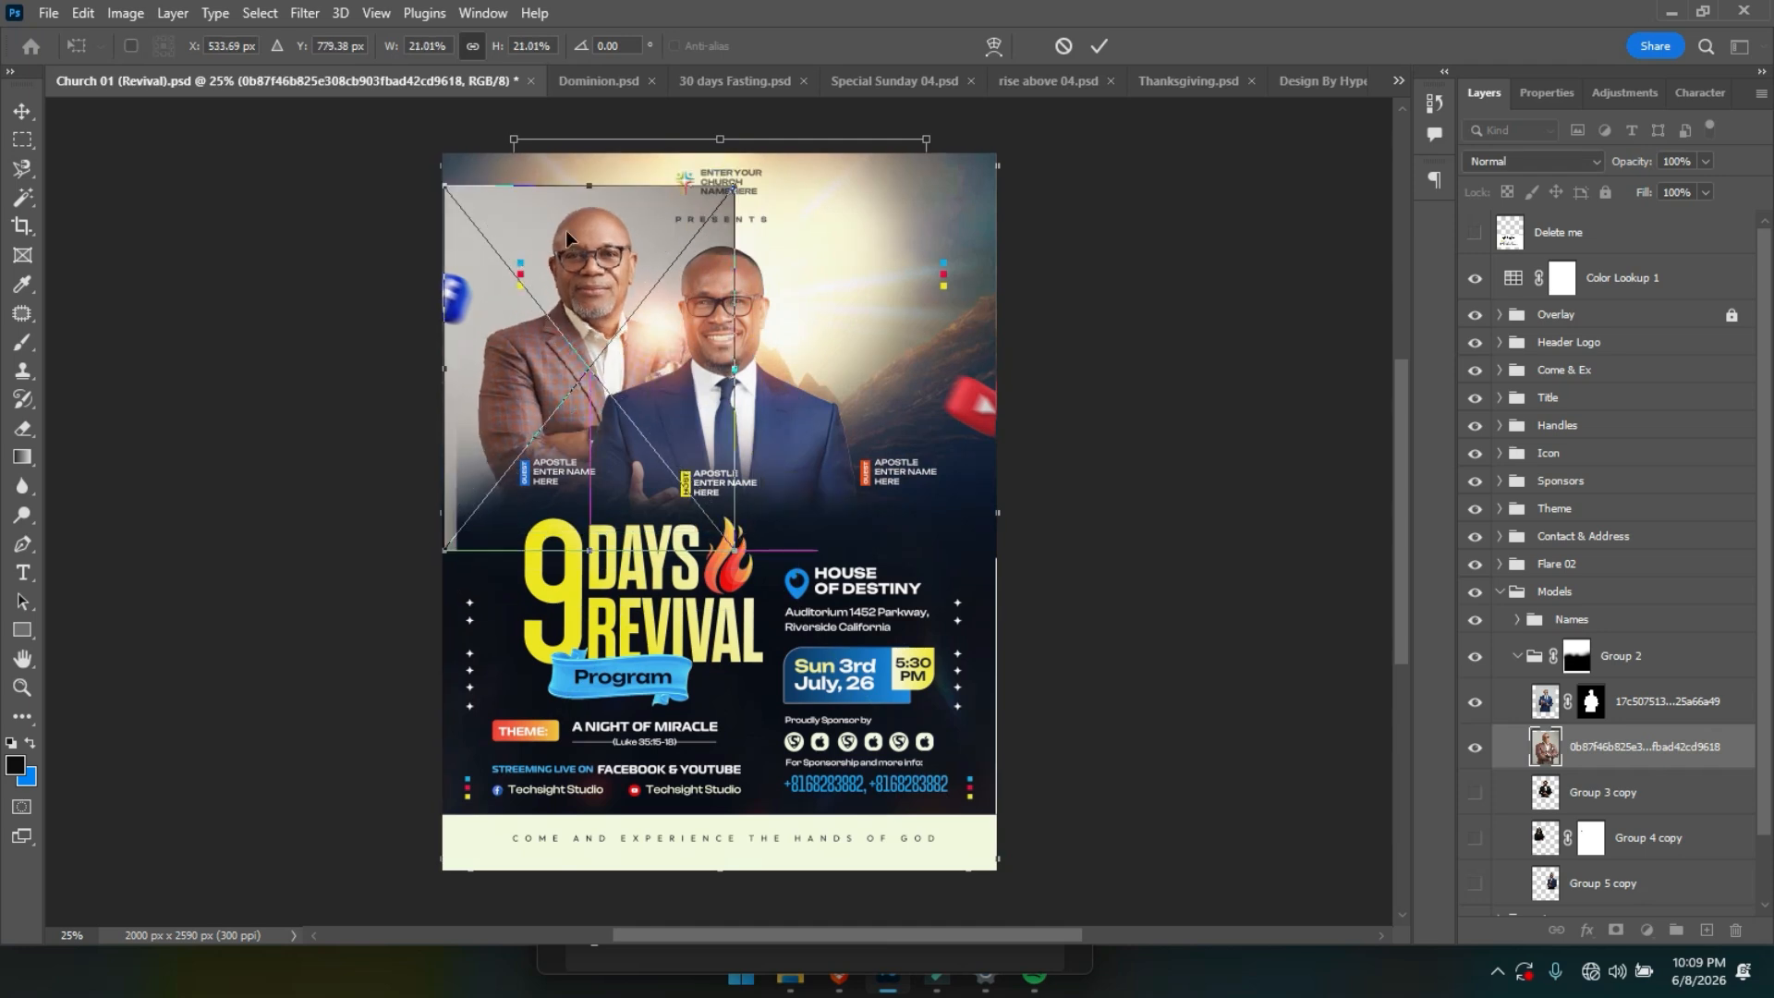
pyautogui.moveTo(590, 185); pyautogui.dragTo(602, 233)
pyautogui.moveTo(607, 340); pyautogui.dragTo(610, 335)
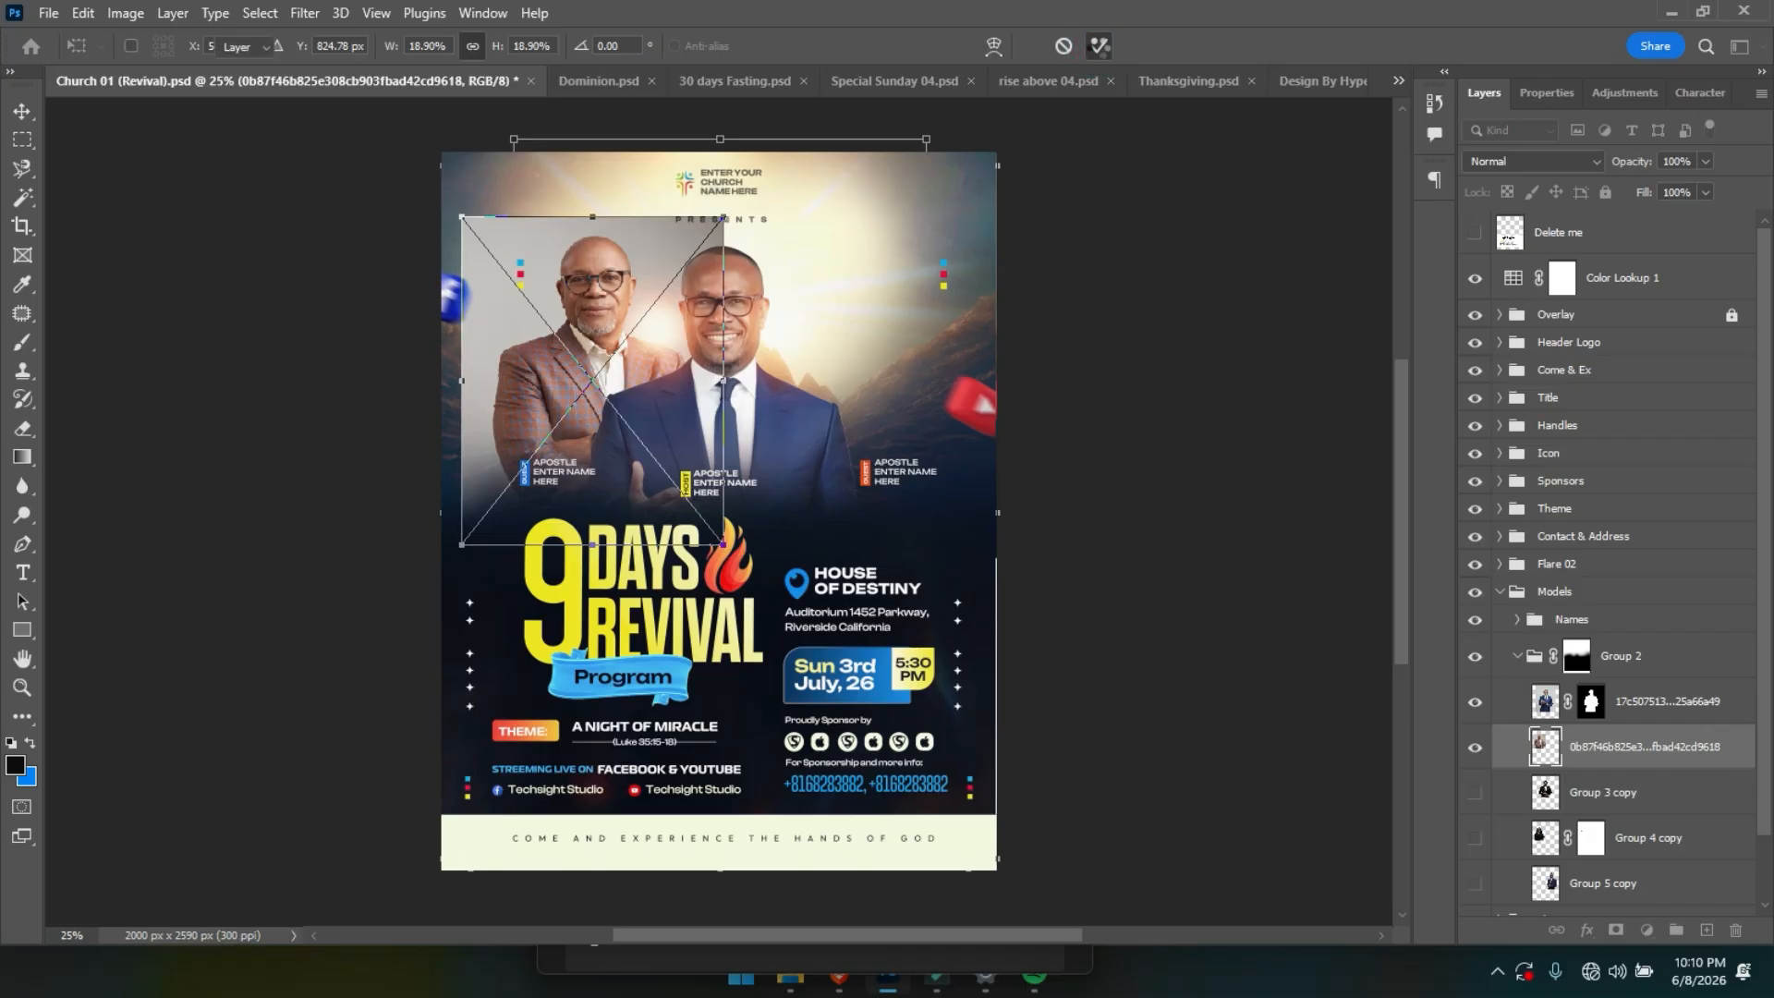
pyautogui.click(1098, 48)
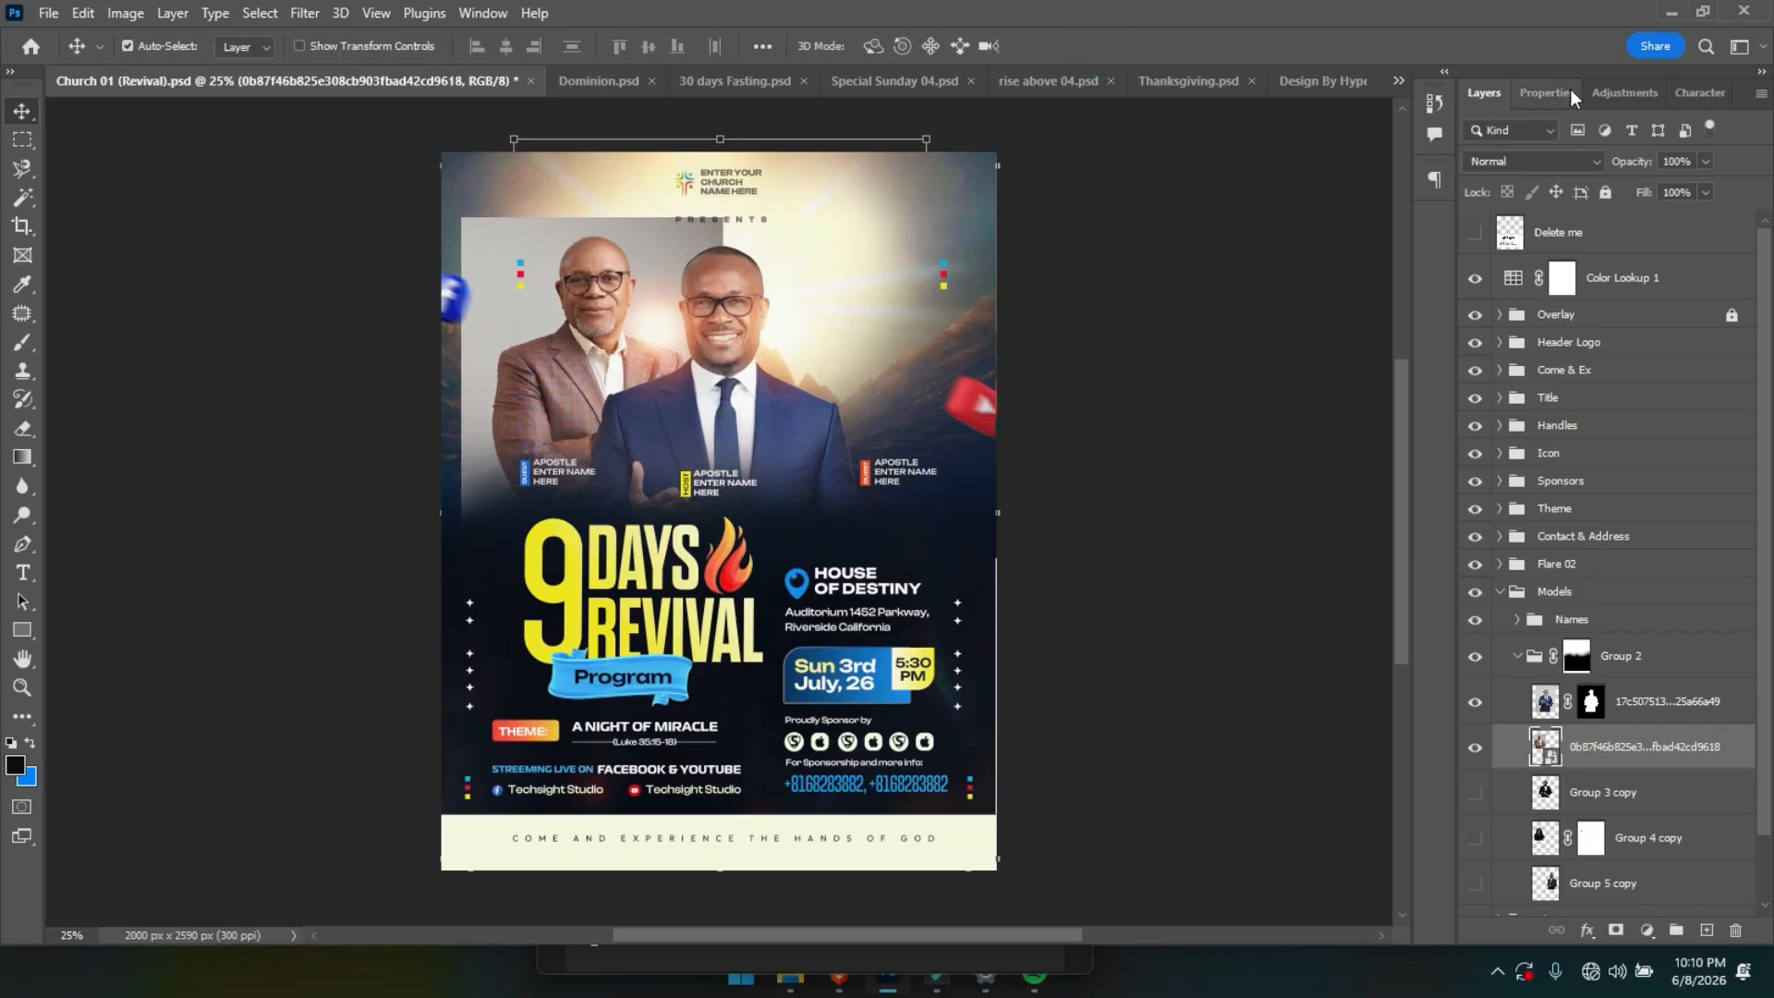
# Convert the brown-suited man's placed photo to a layer and mask out its background.
pyautogui.click(1538, 96)
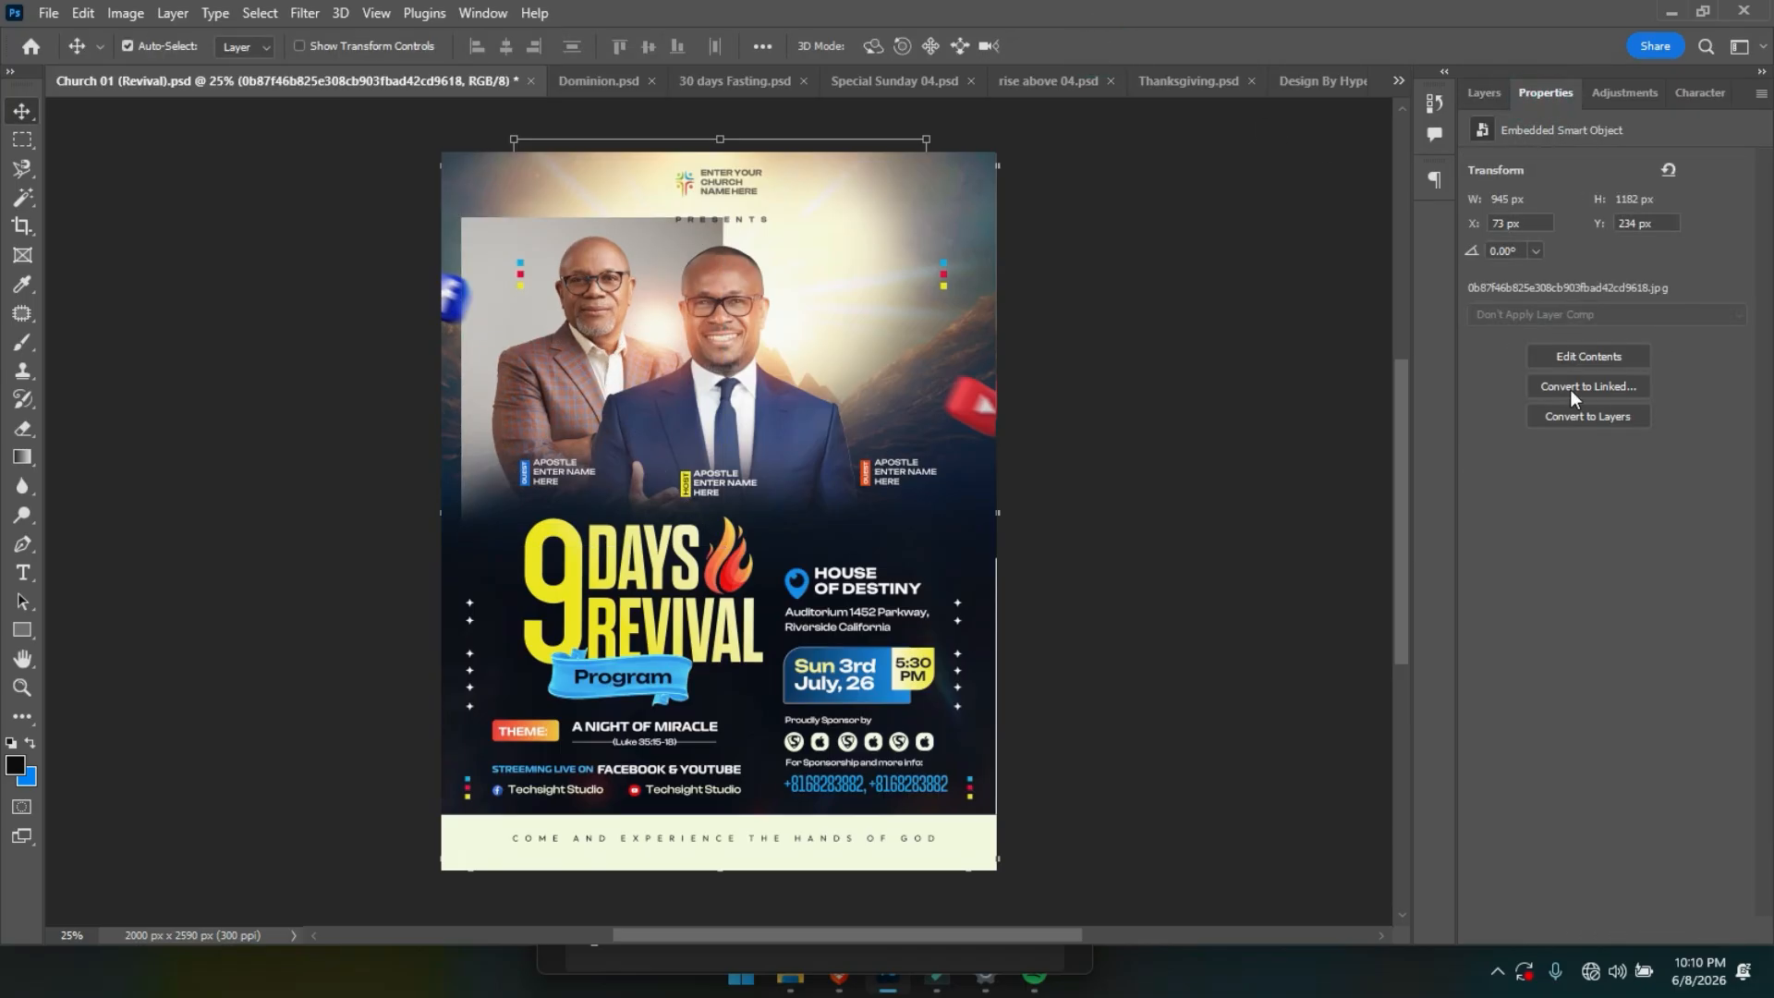
pyautogui.click(1589, 415)
pyautogui.click(820, 367)
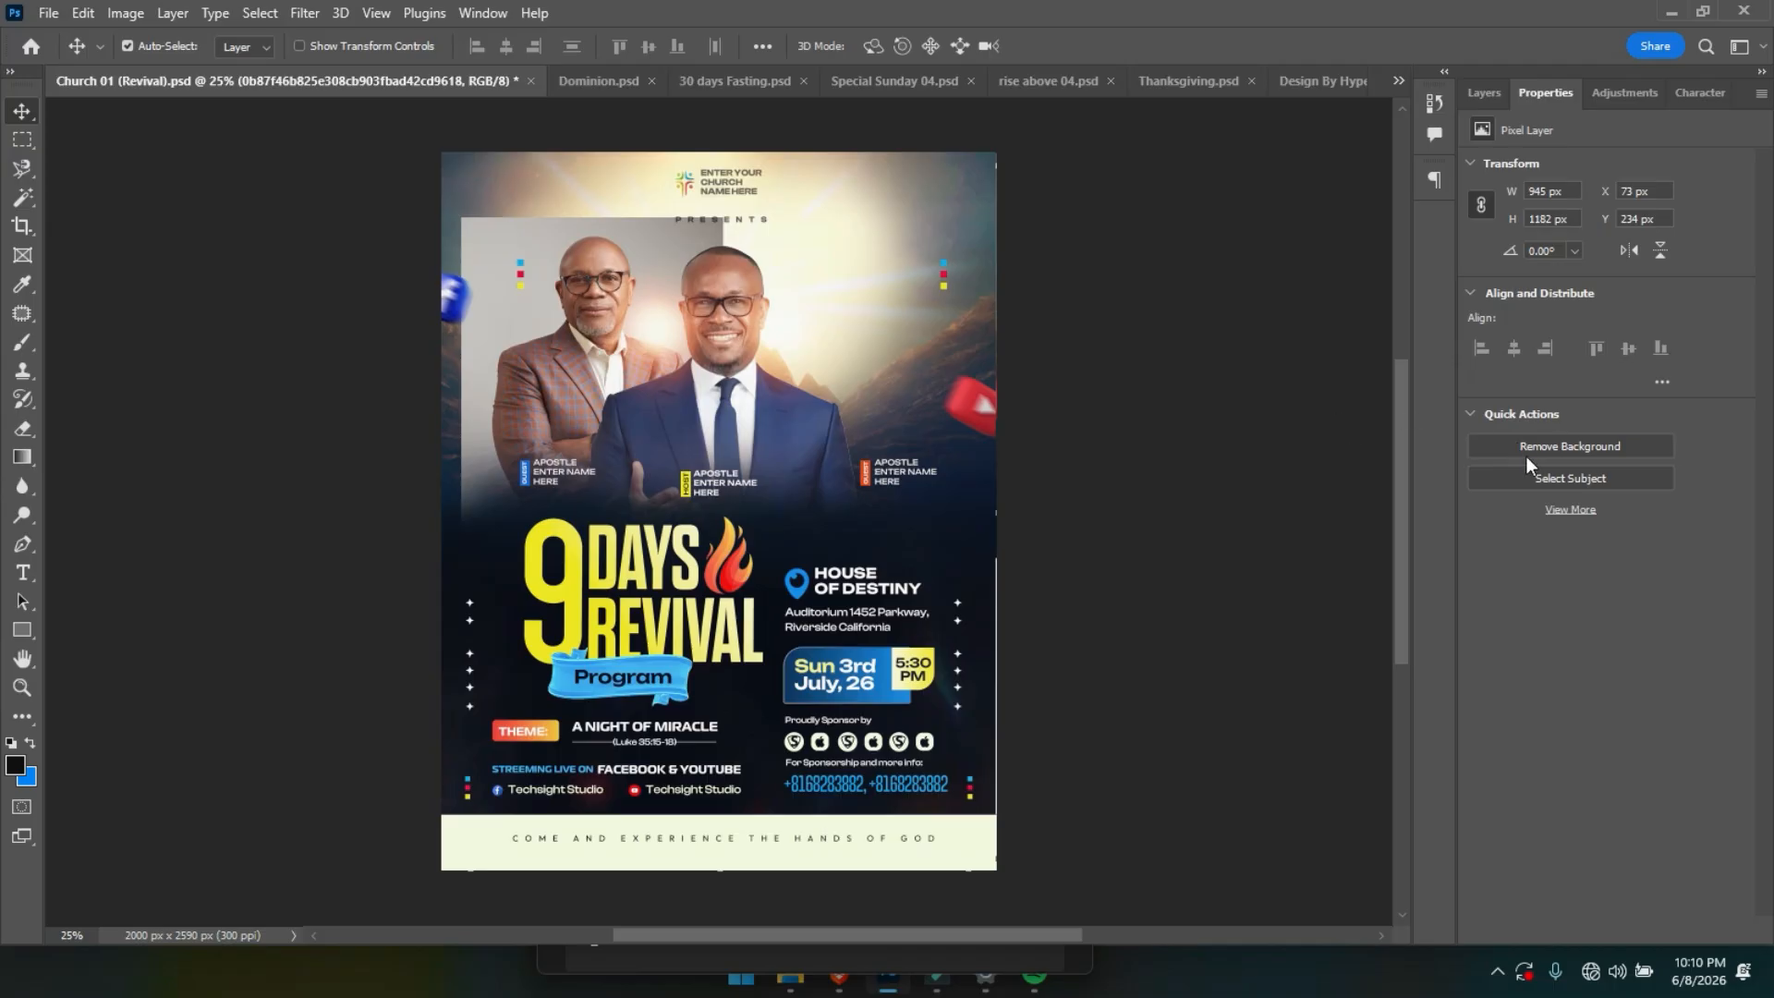
pyautogui.click(1541, 447)
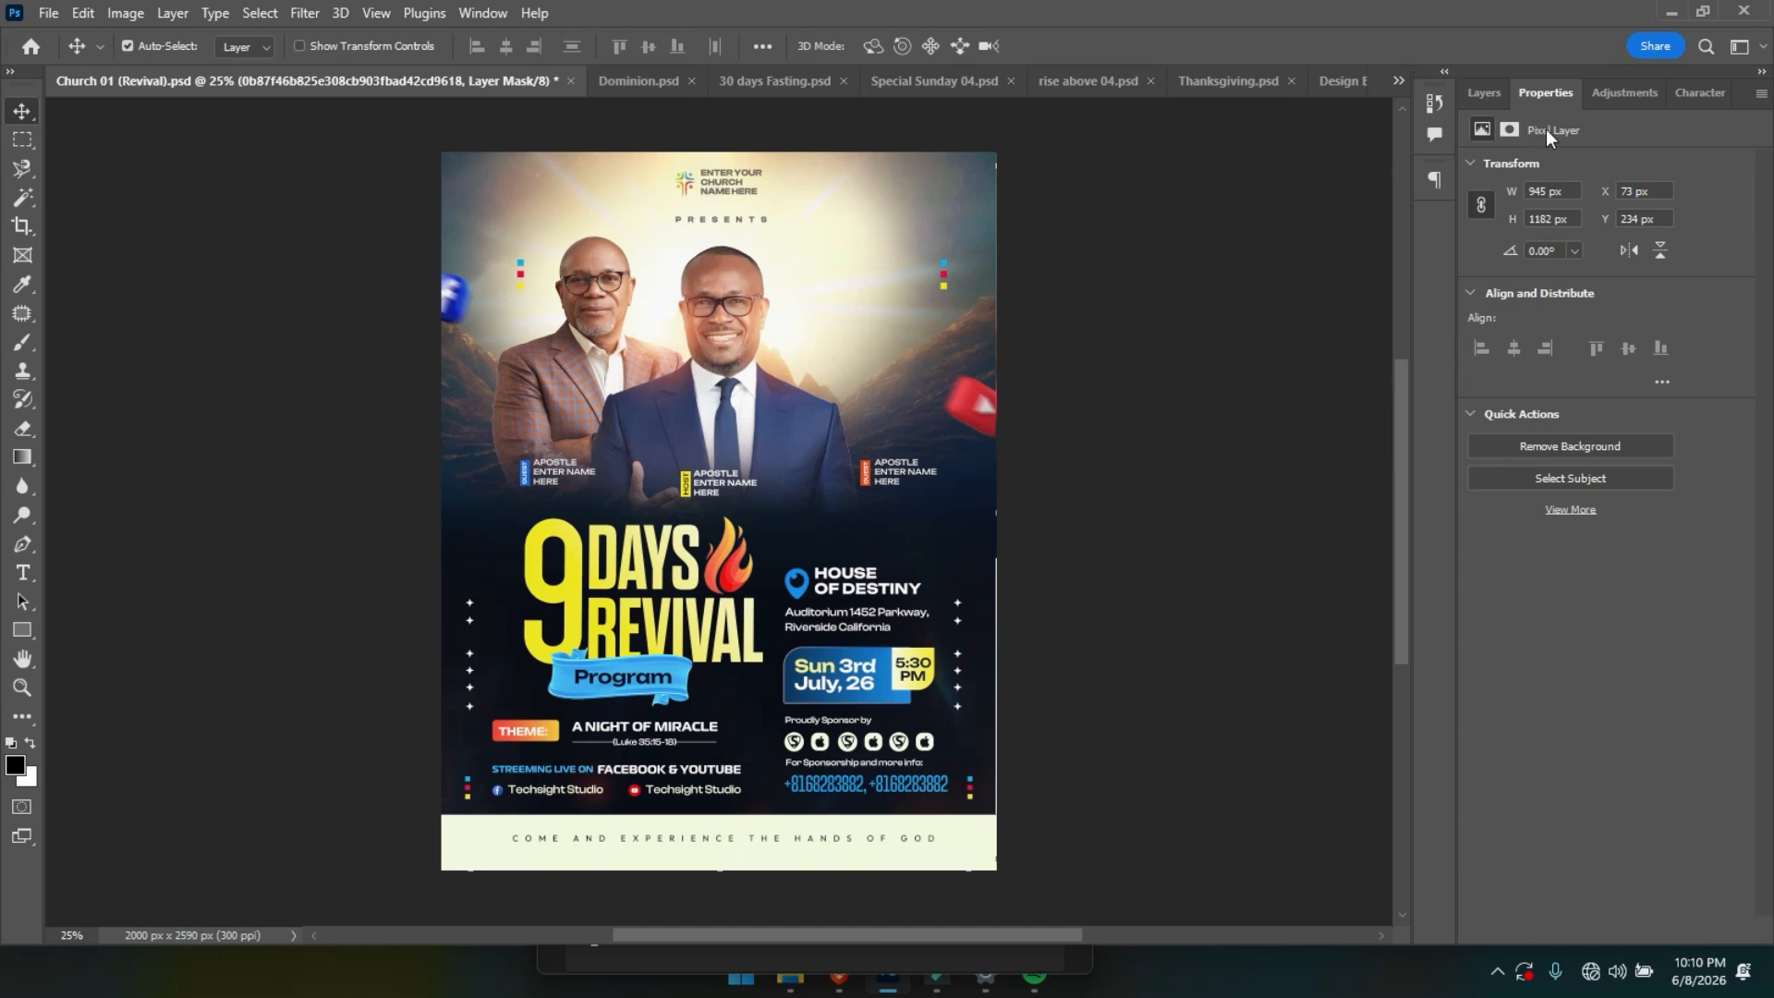
pyautogui.click(1480, 97)
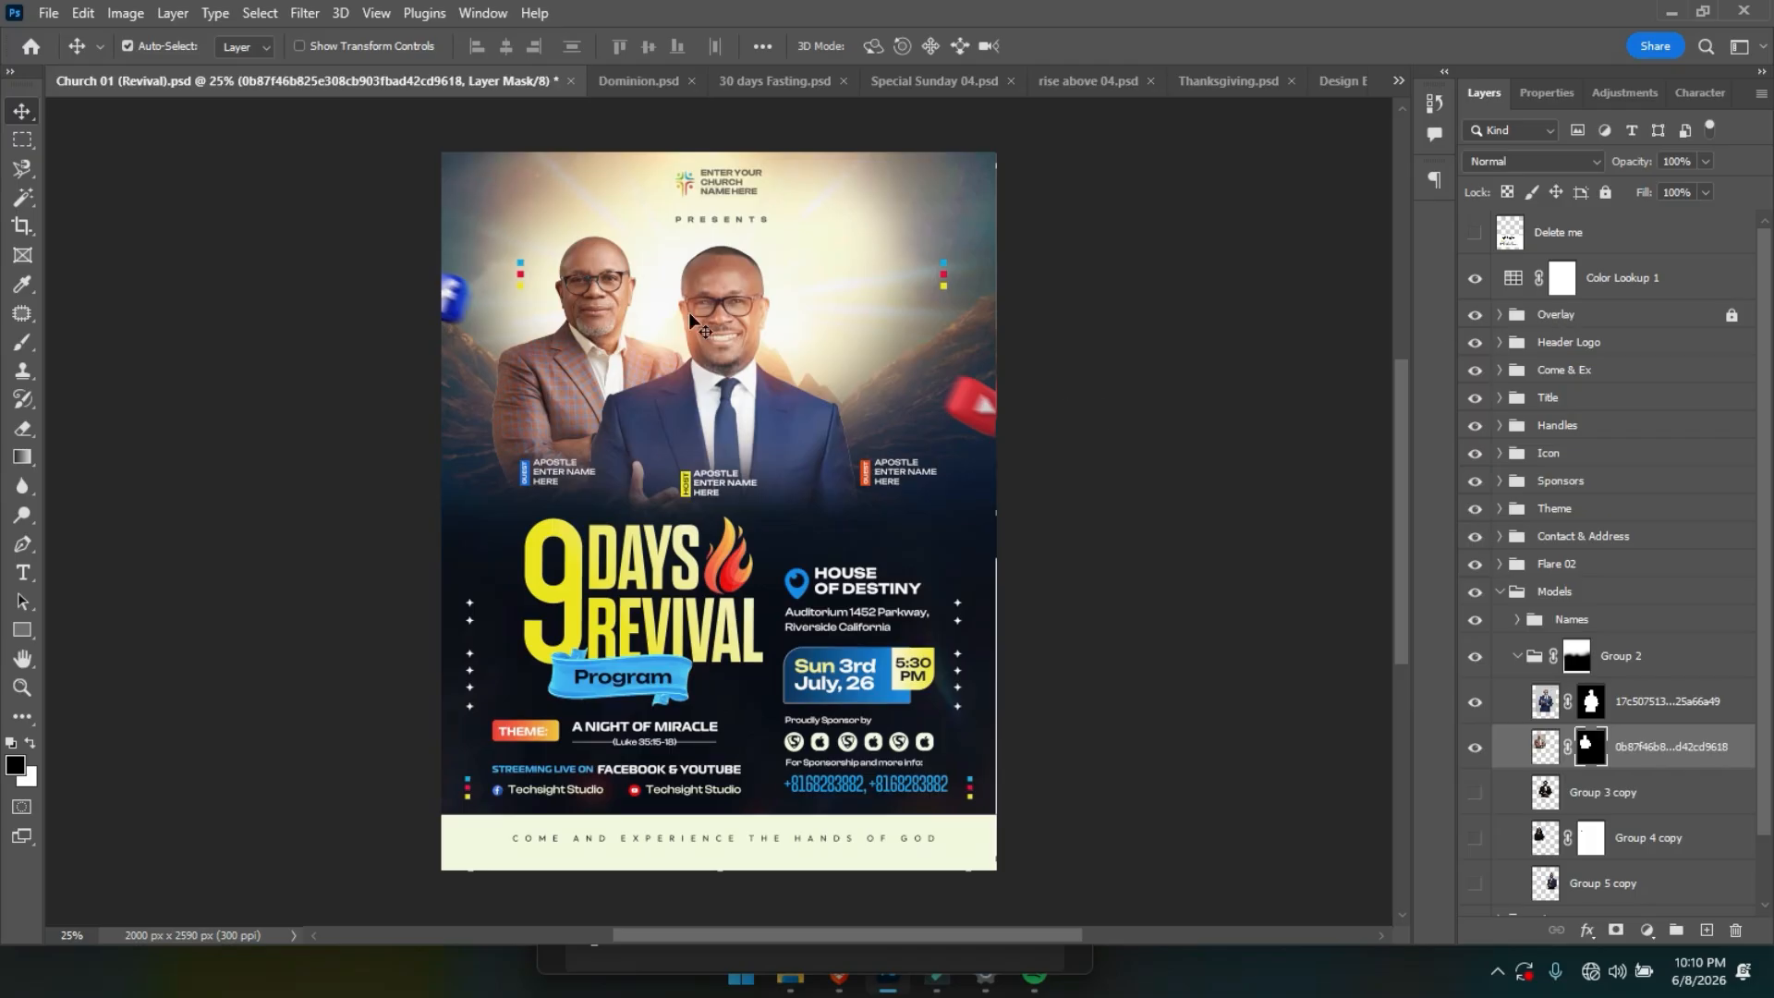
pyautogui.click(650, 303)
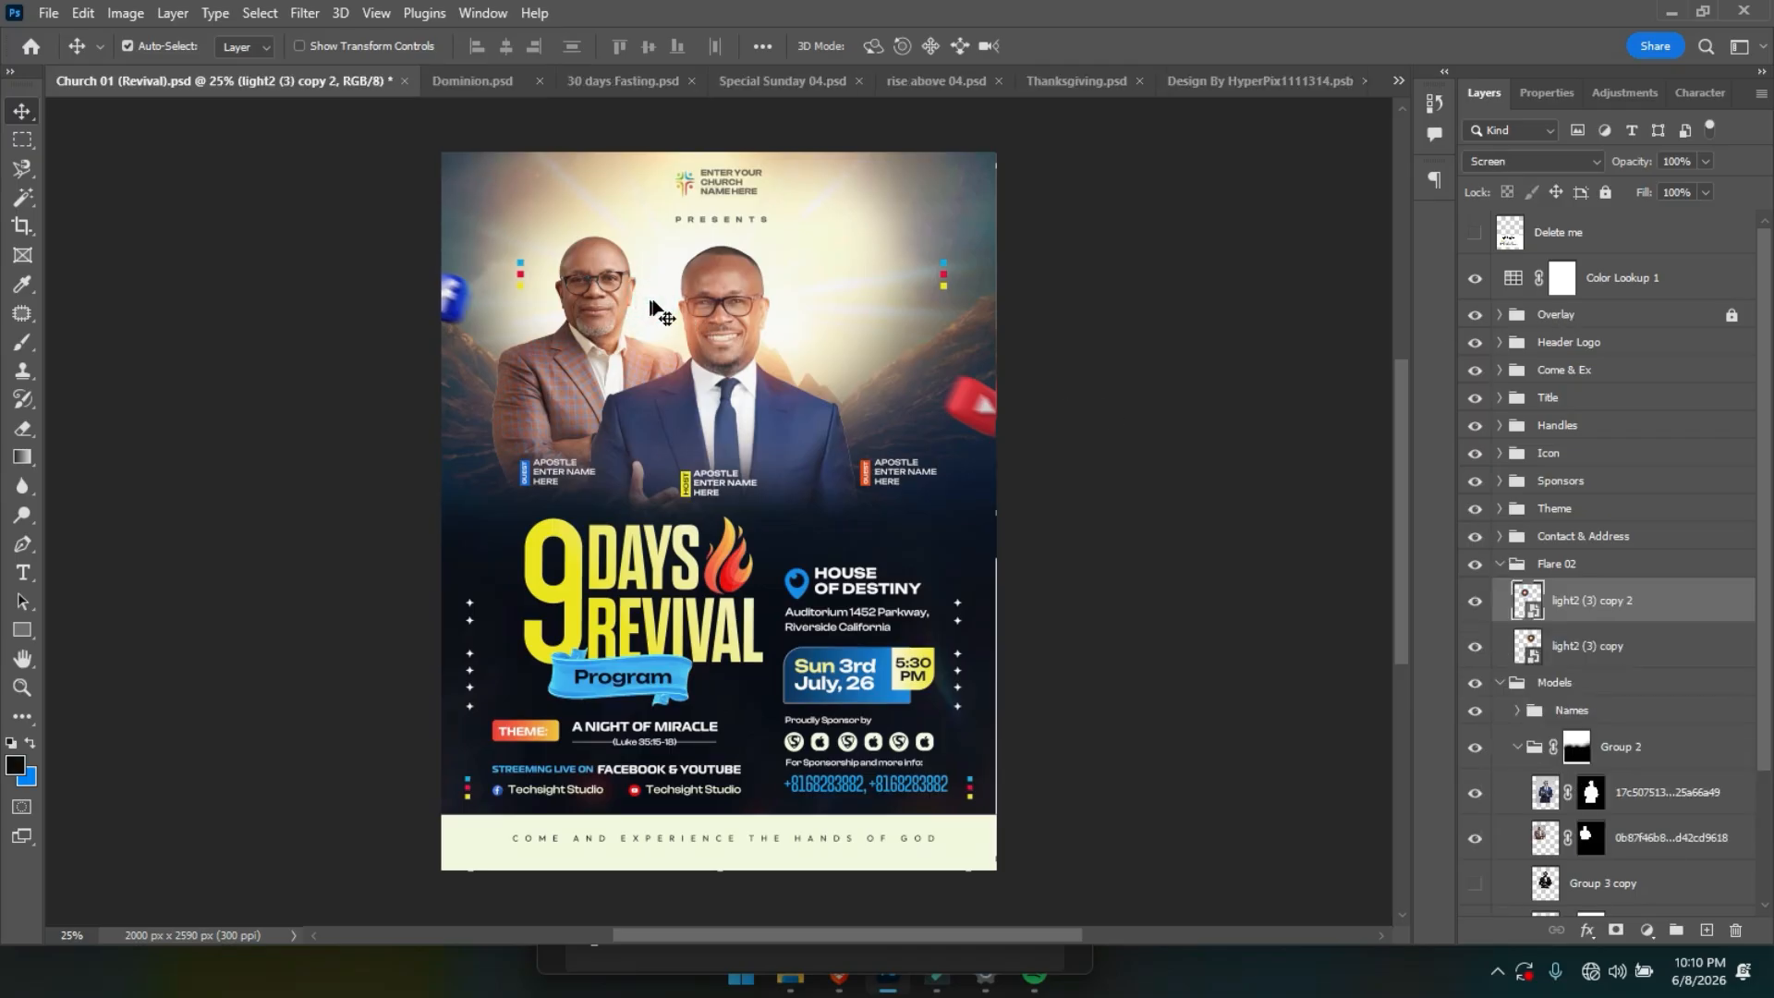
# Move the Flare 02 light glow behind the blue-suited speaker's head instead of over his face.
pyautogui.click(1501, 565)
pyautogui.click(1501, 564)
pyautogui.click(1476, 602)
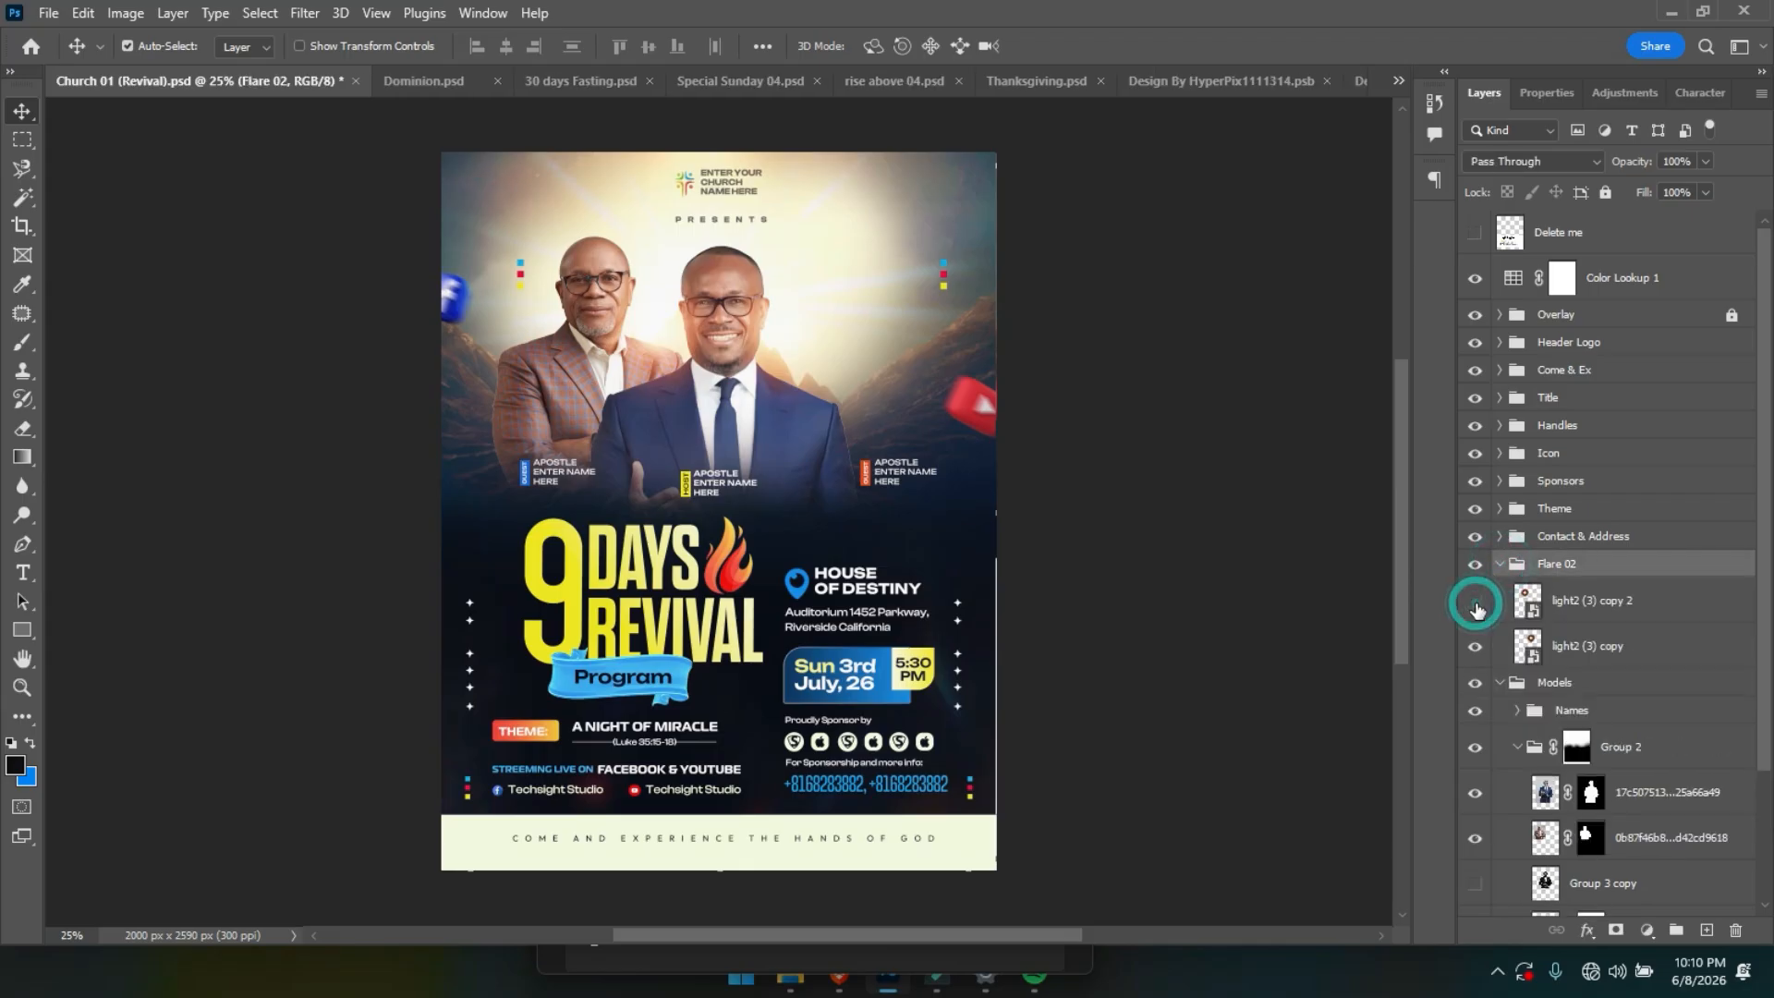
pyautogui.click(1475, 602)
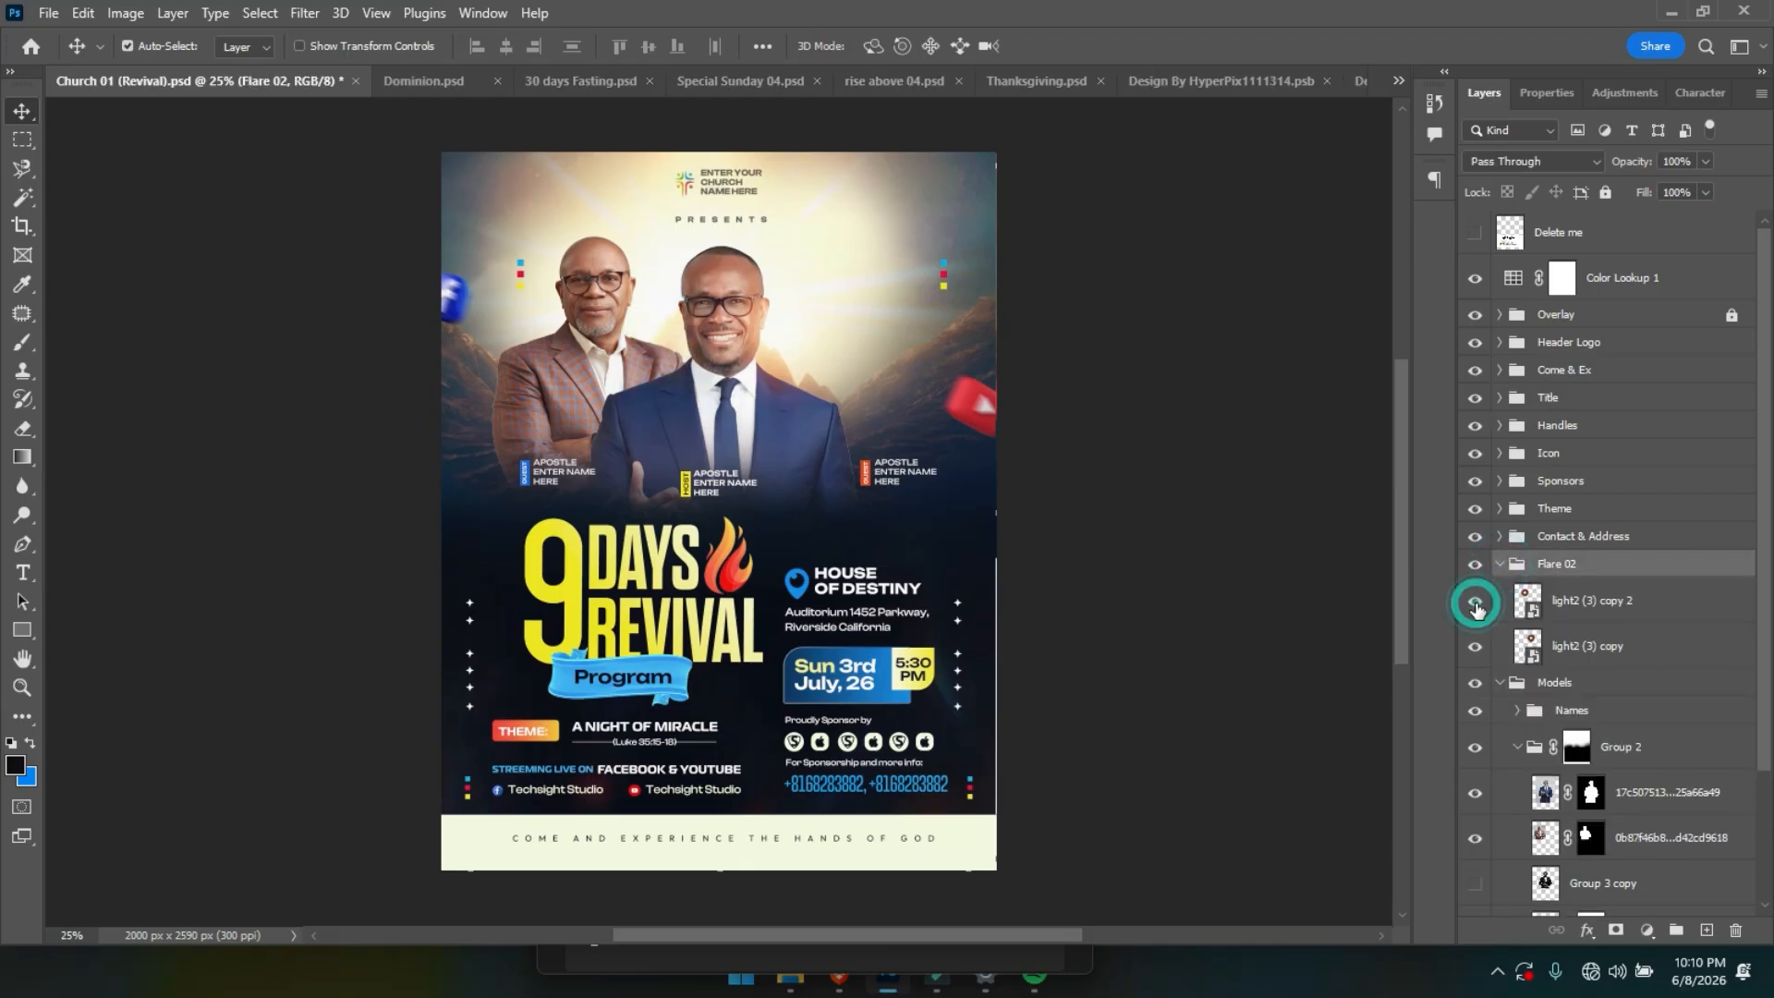
pyautogui.click(1568, 610)
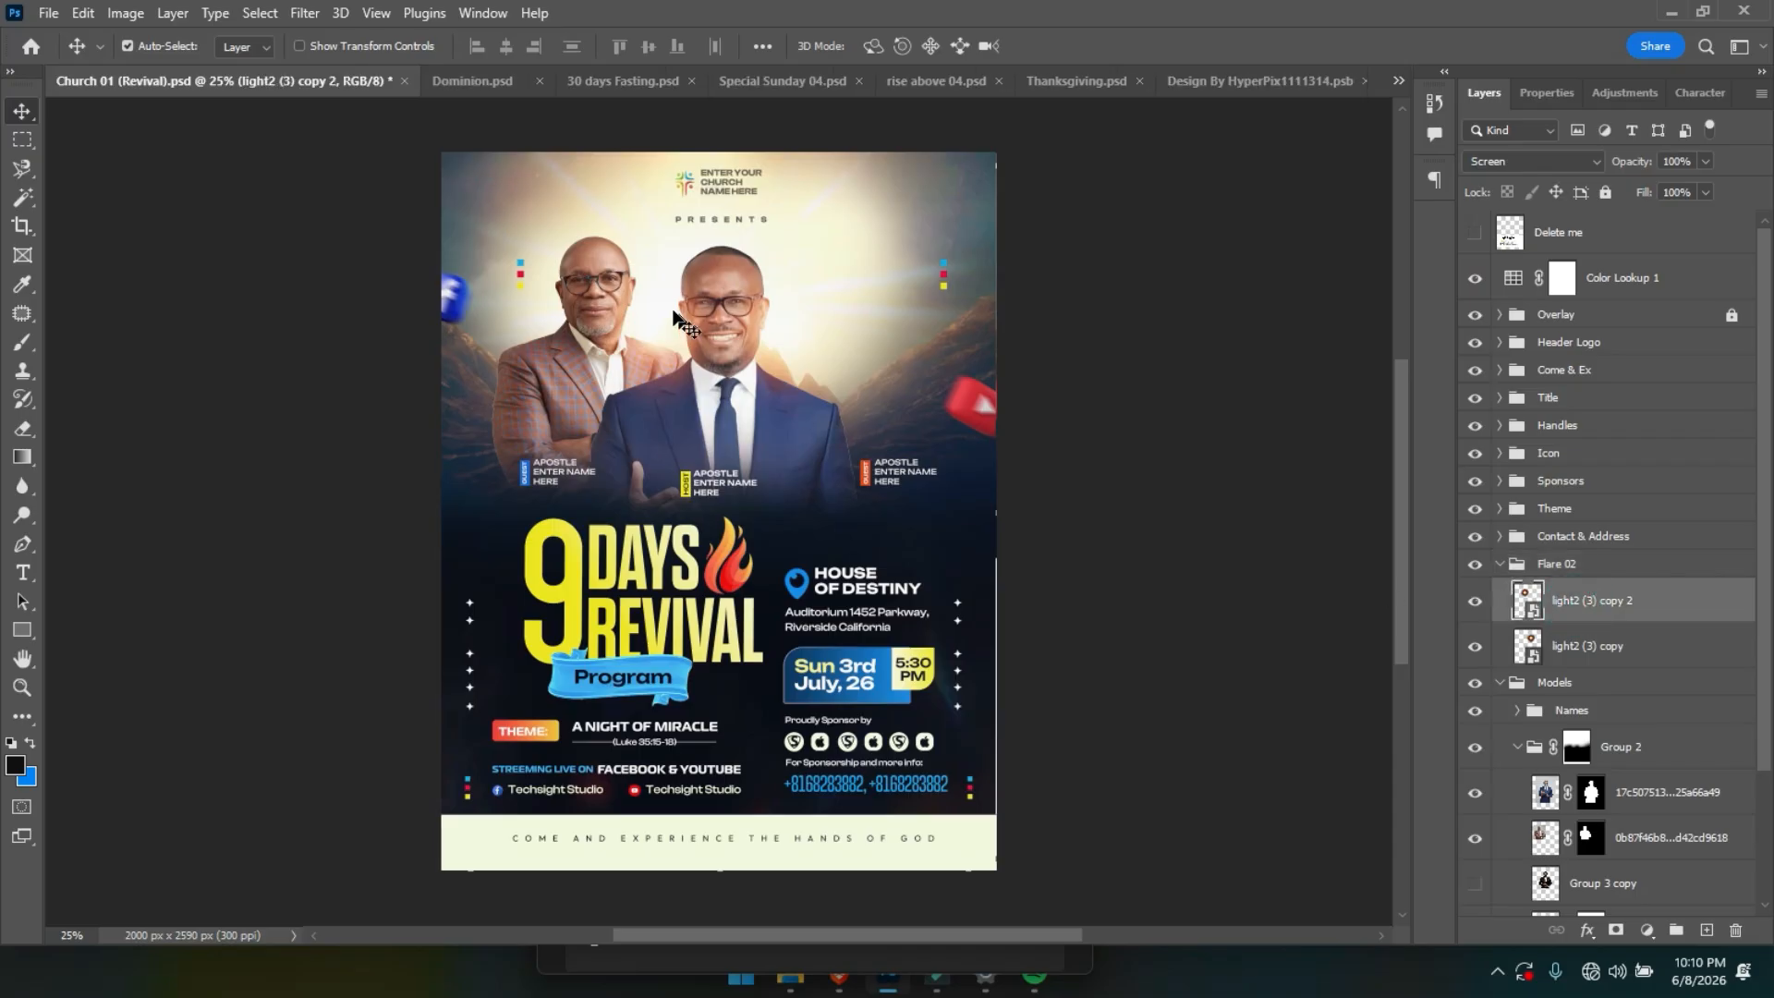
pyautogui.moveTo(673, 318); pyautogui.dragTo(885, 320)
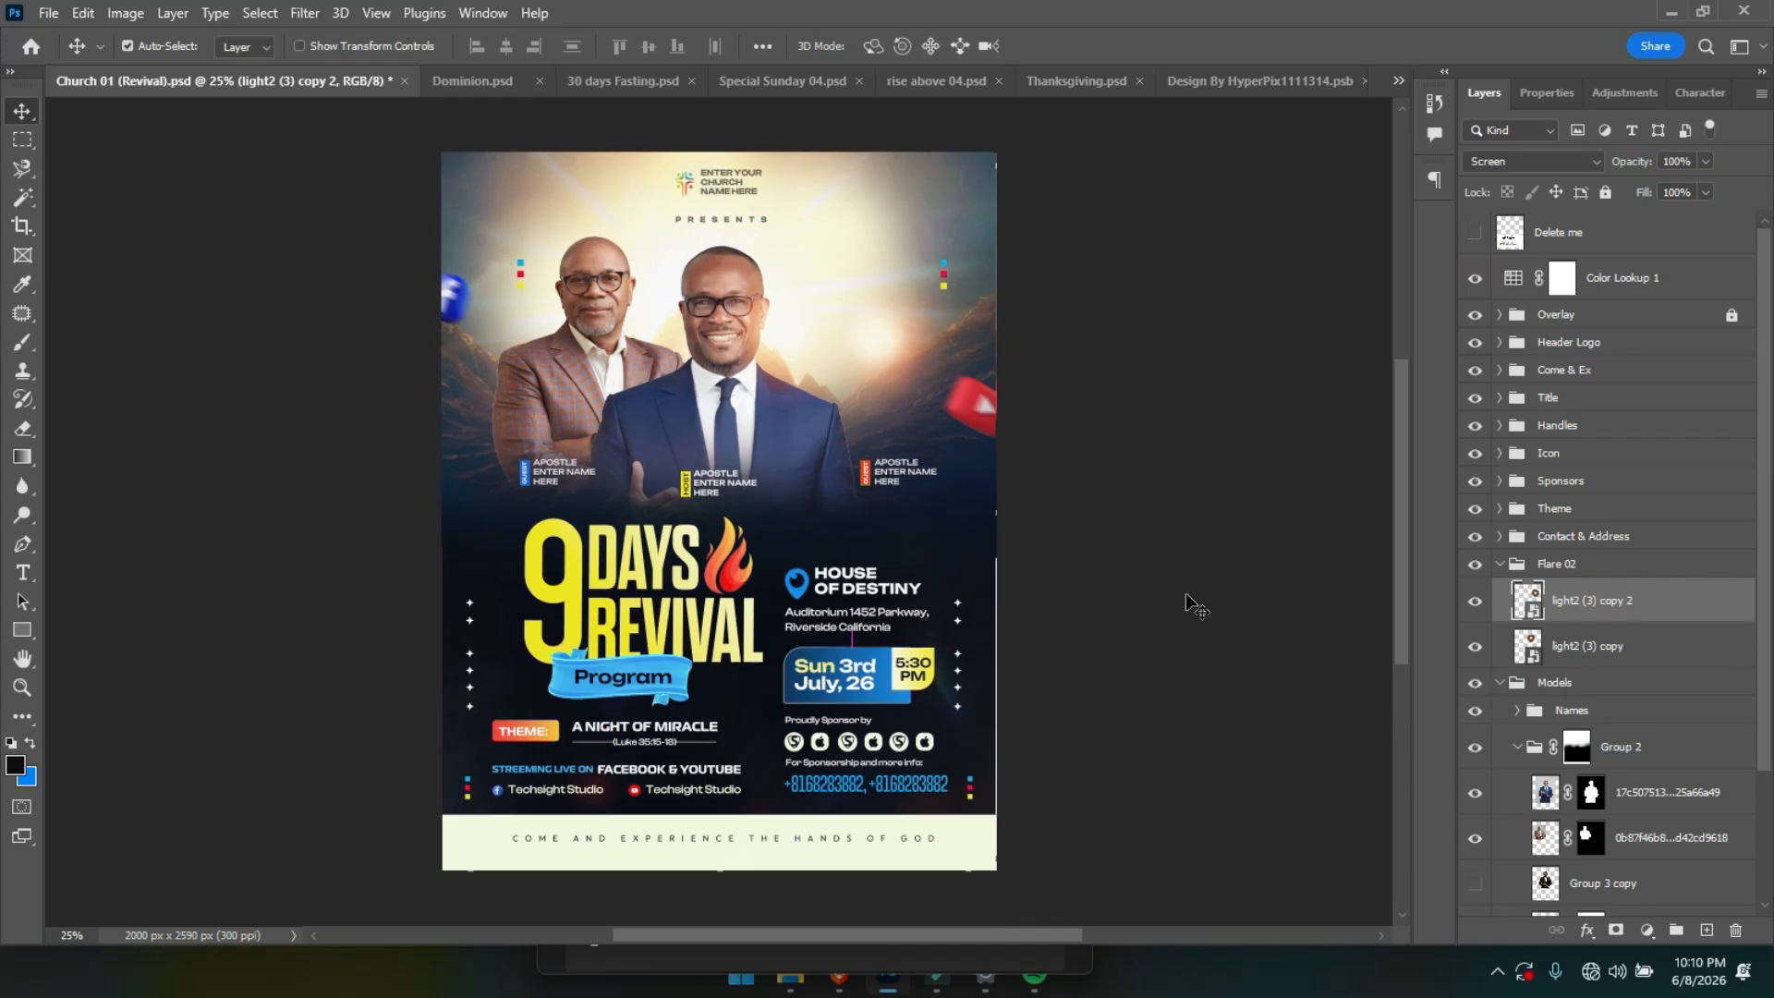
pyautogui.moveTo(900, 395); pyautogui.dragTo(792, 391)
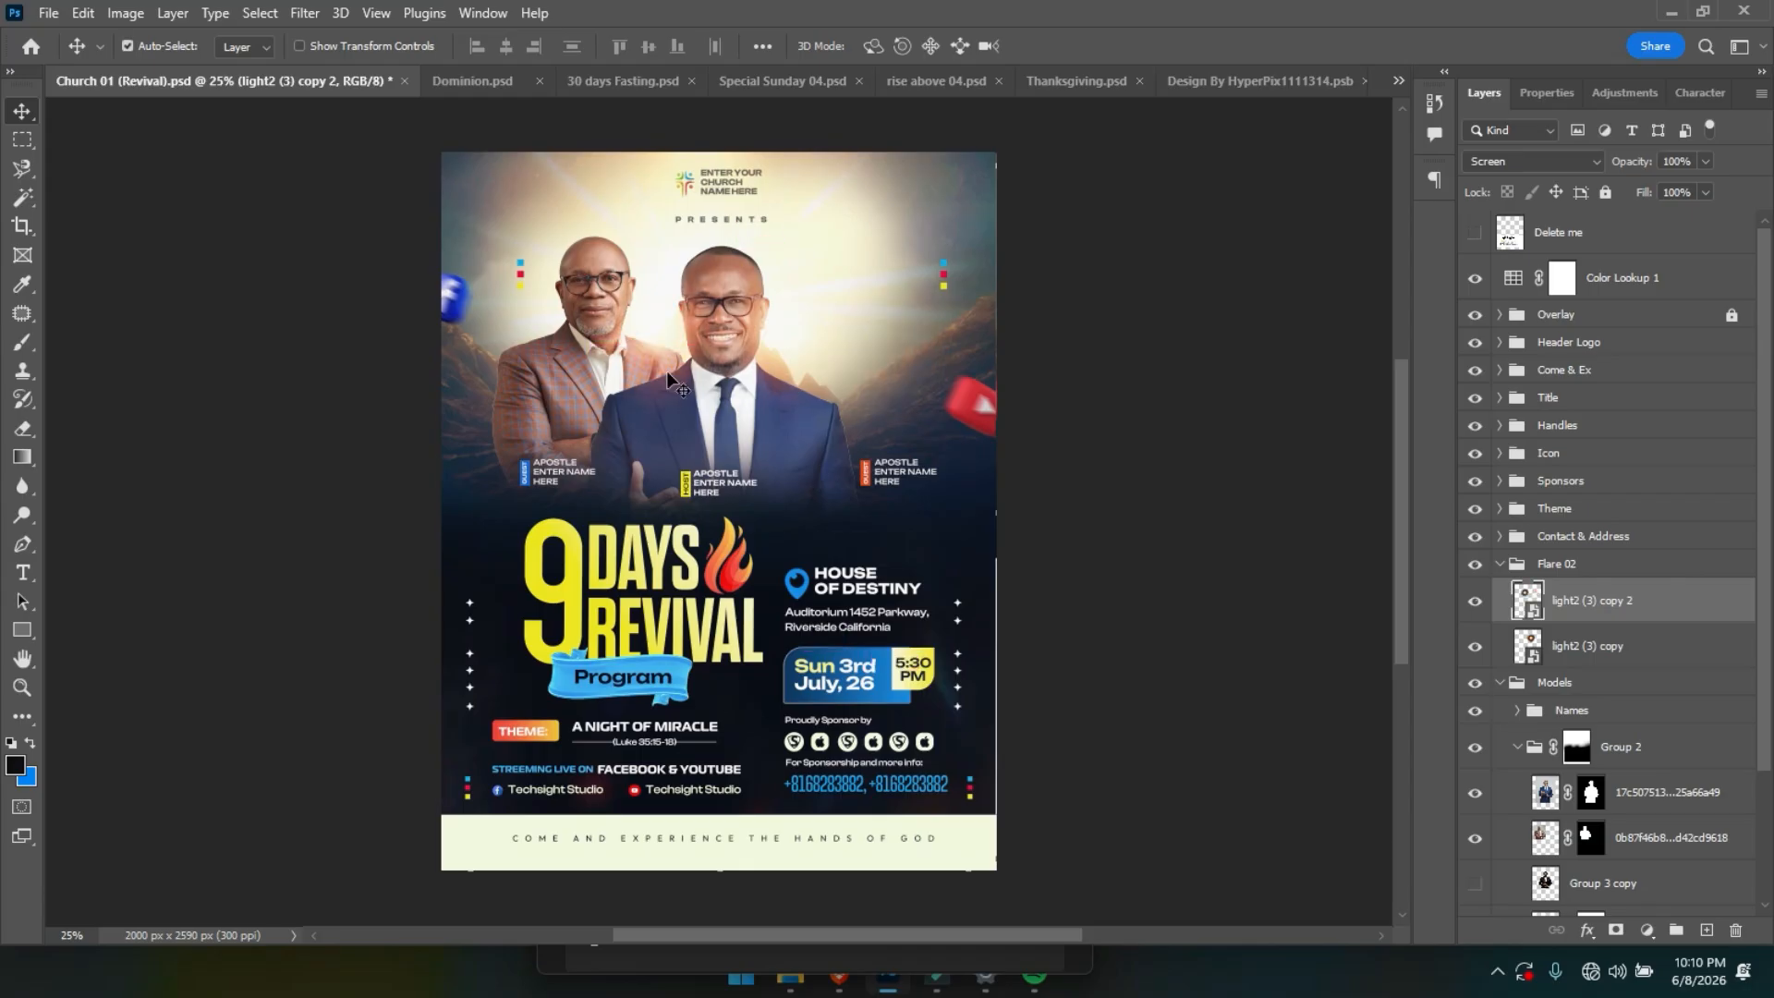
pyautogui.click(1509, 565)
pyautogui.click(1499, 564)
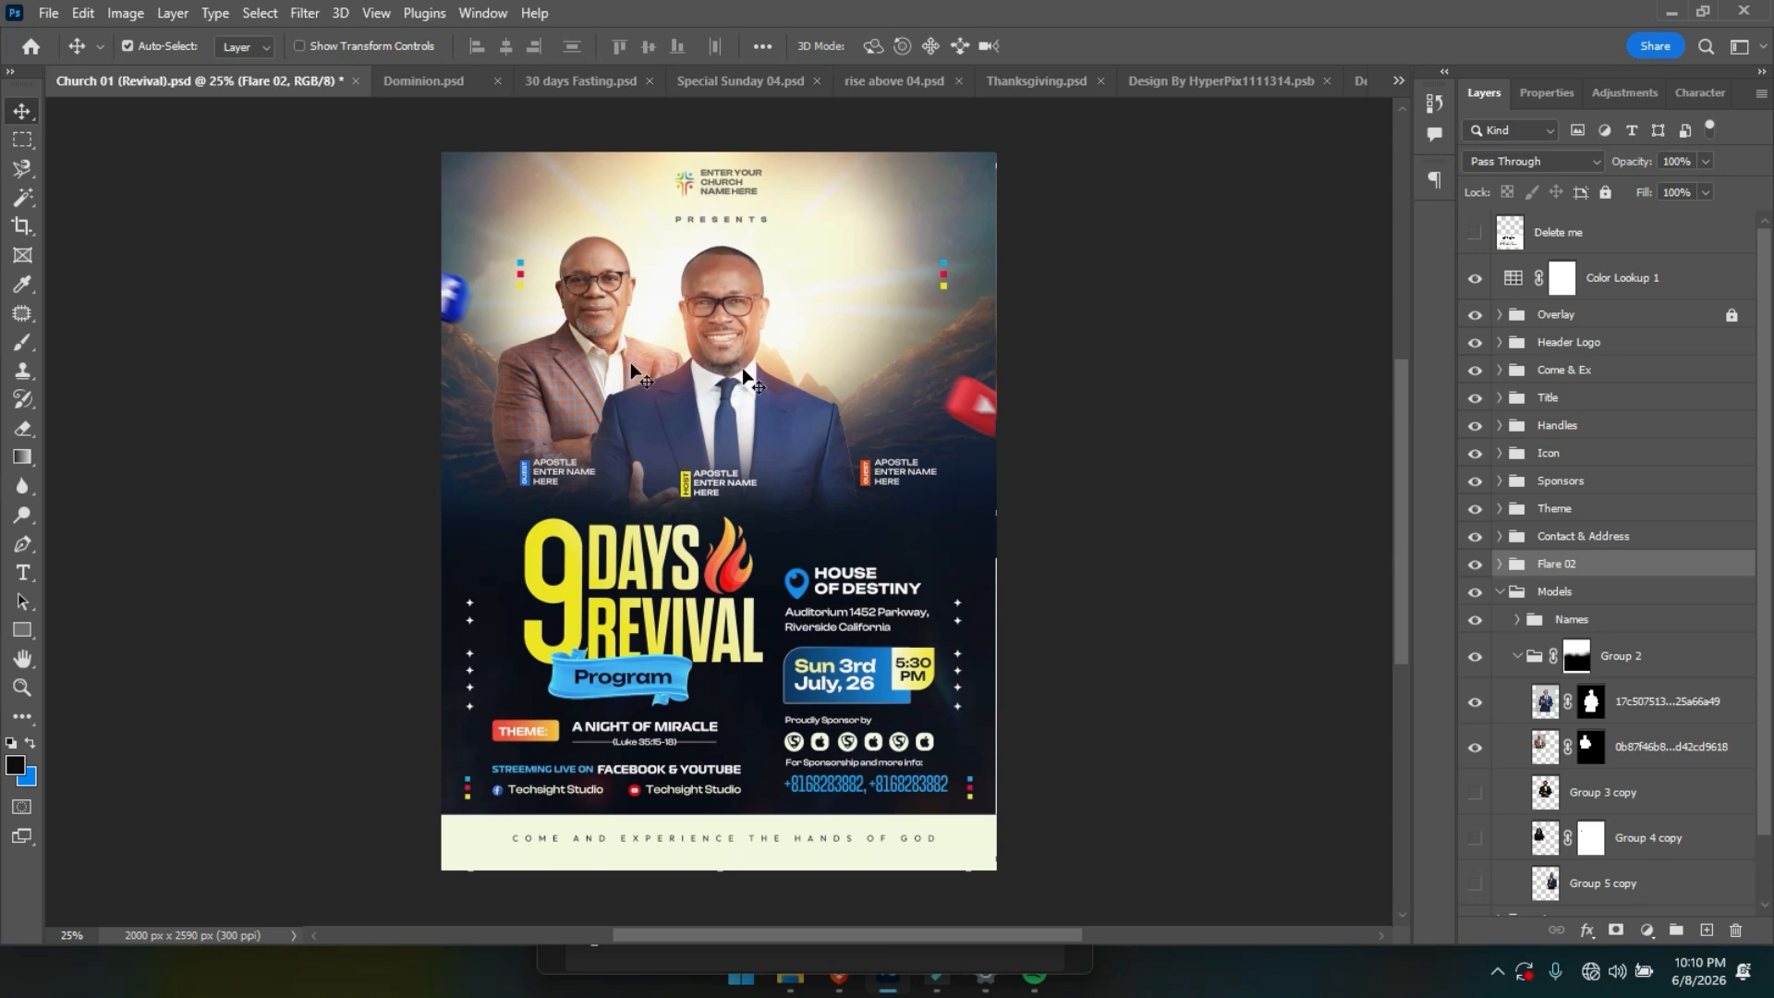
pyautogui.click(539, 400)
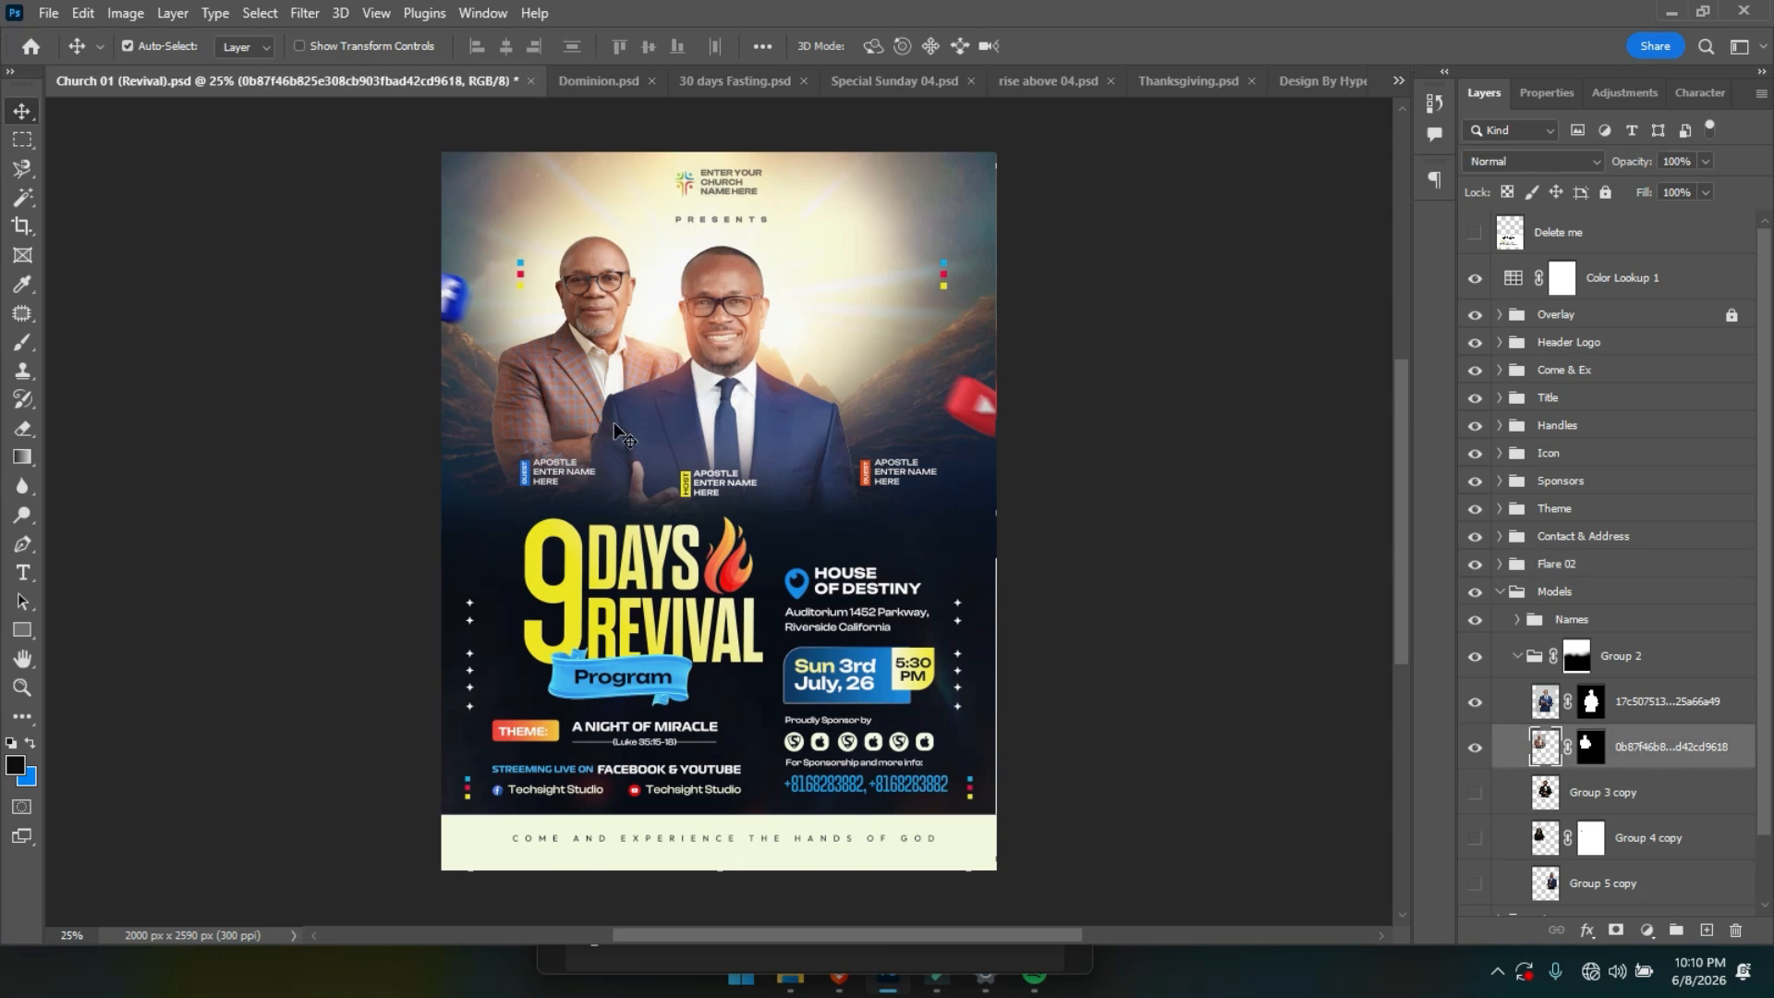
# Place the smiling woman's portrait into the flyer as an embedded image.
pyautogui.click(1632, 796)
pyautogui.click(48, 13)
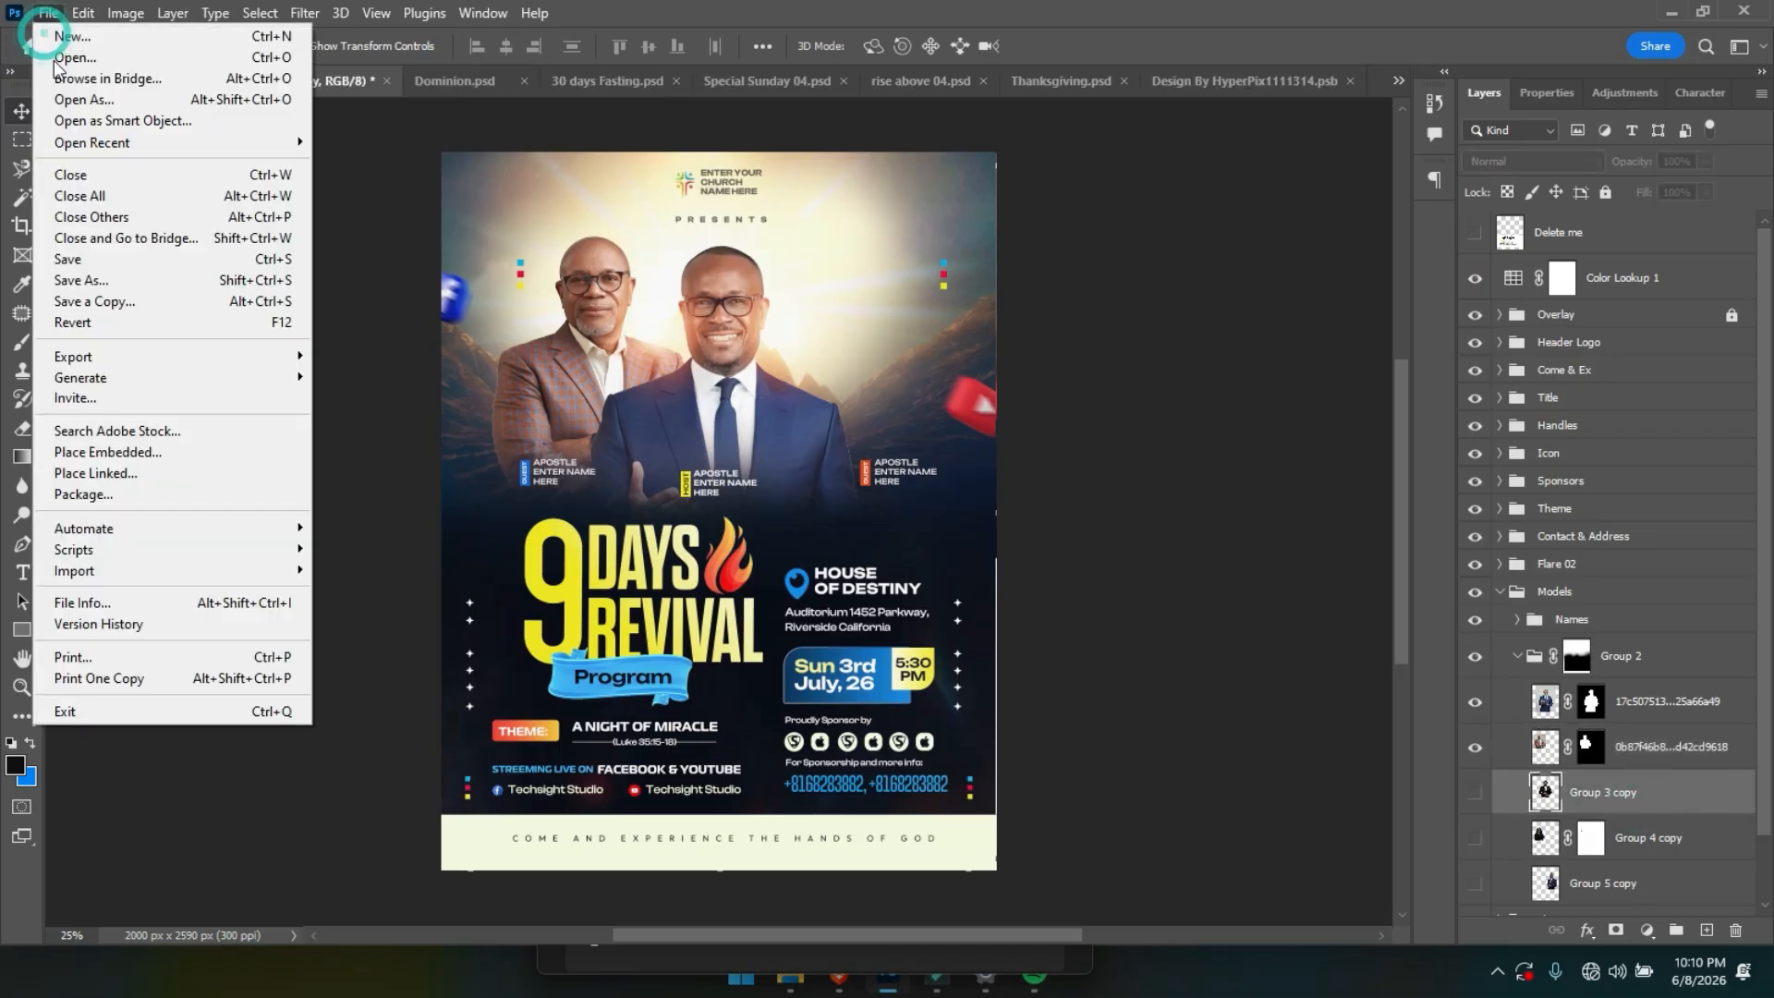
pyautogui.click(146, 452)
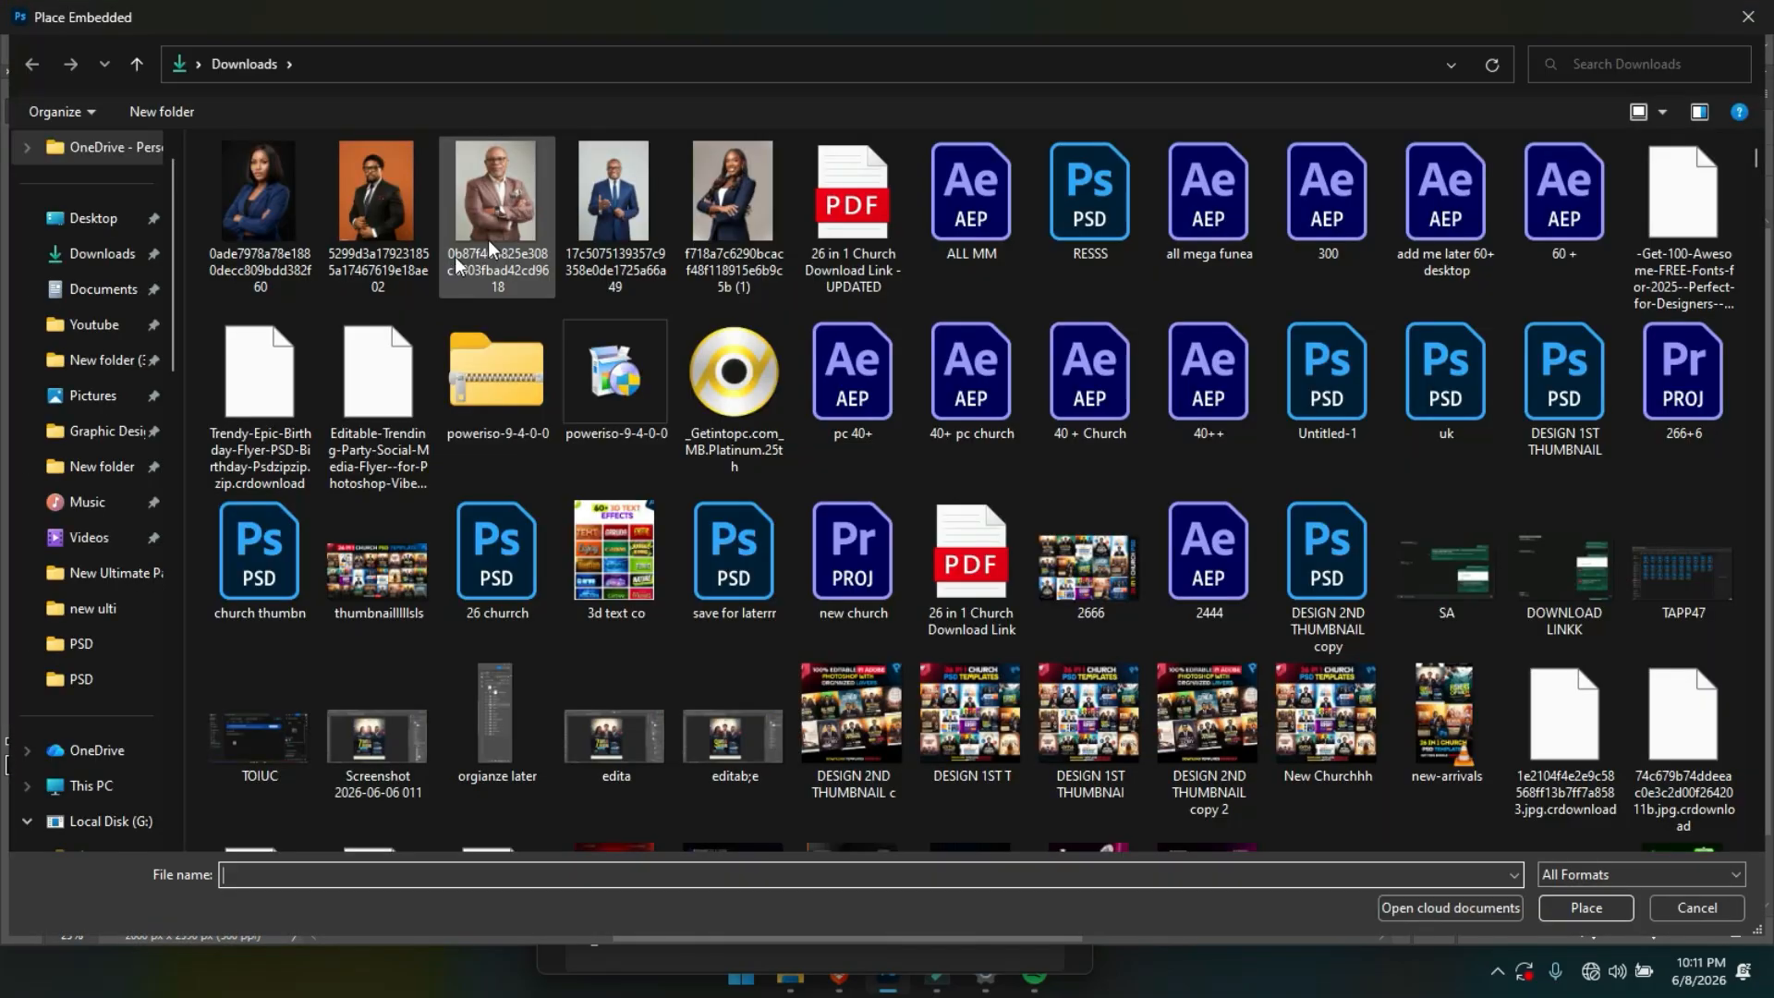
pyautogui.click(488, 242)
pyautogui.keyDown('ctrl'); pyautogui.click(658, 220); pyautogui.keyUp('ctrl')
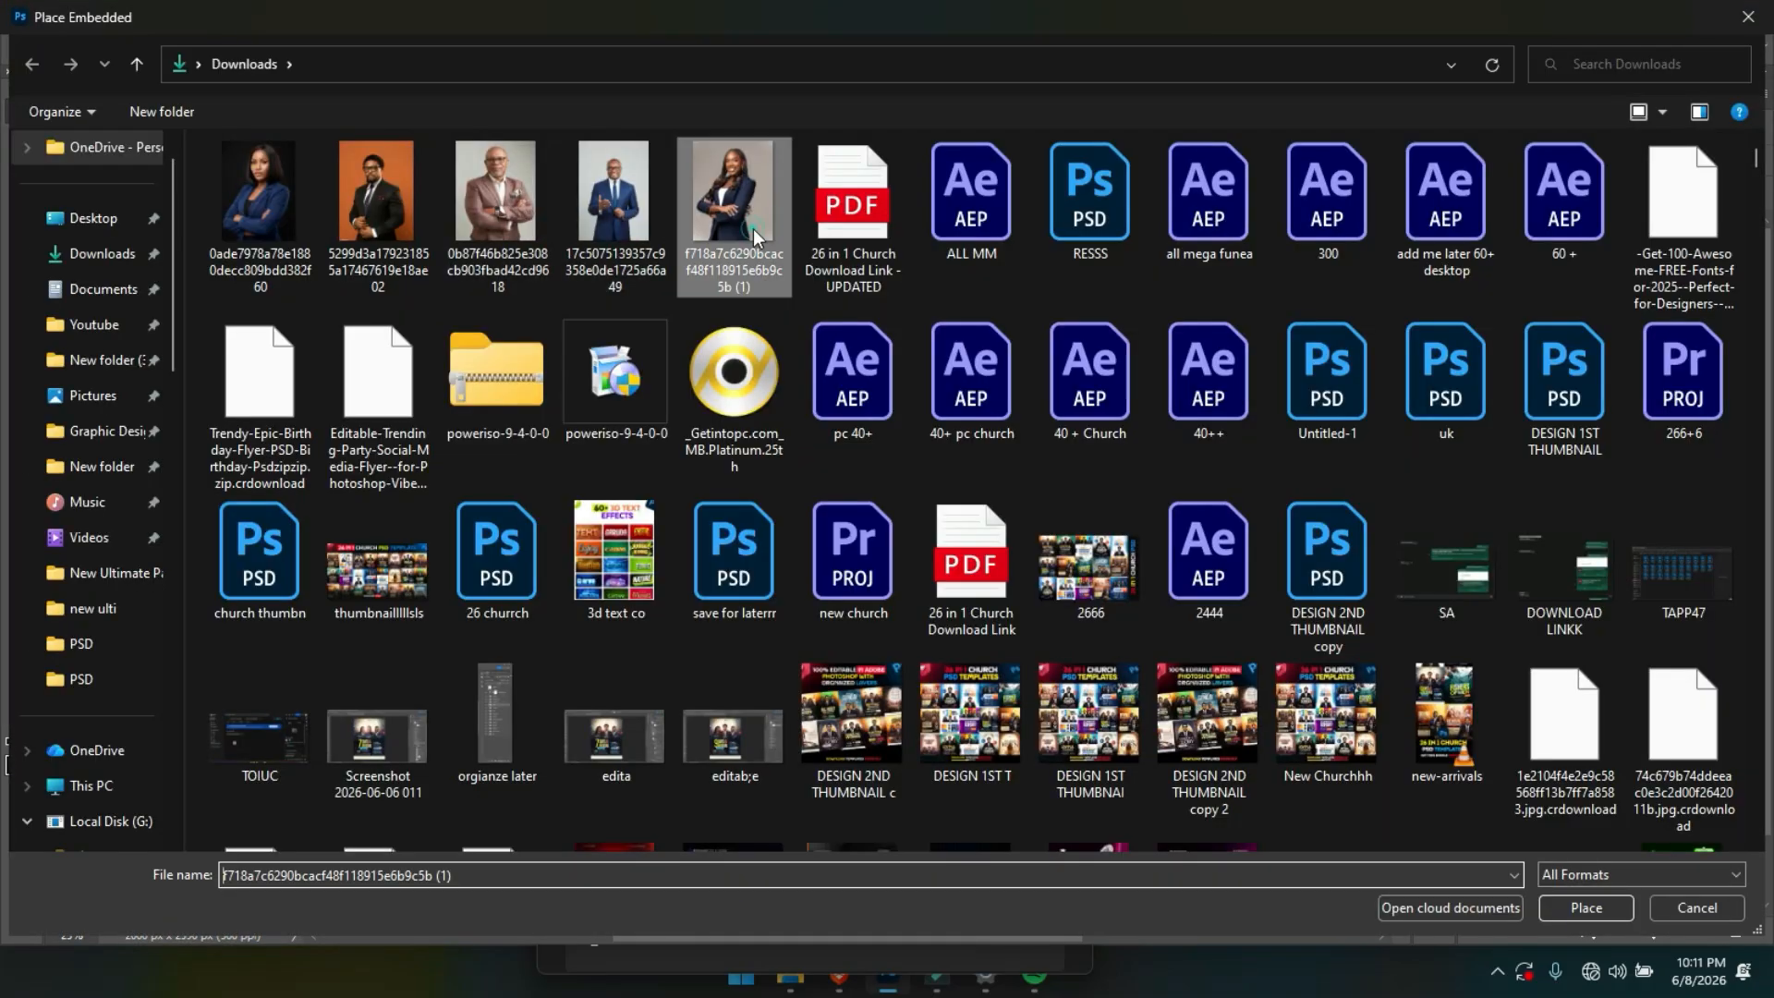
pyautogui.press('Return')
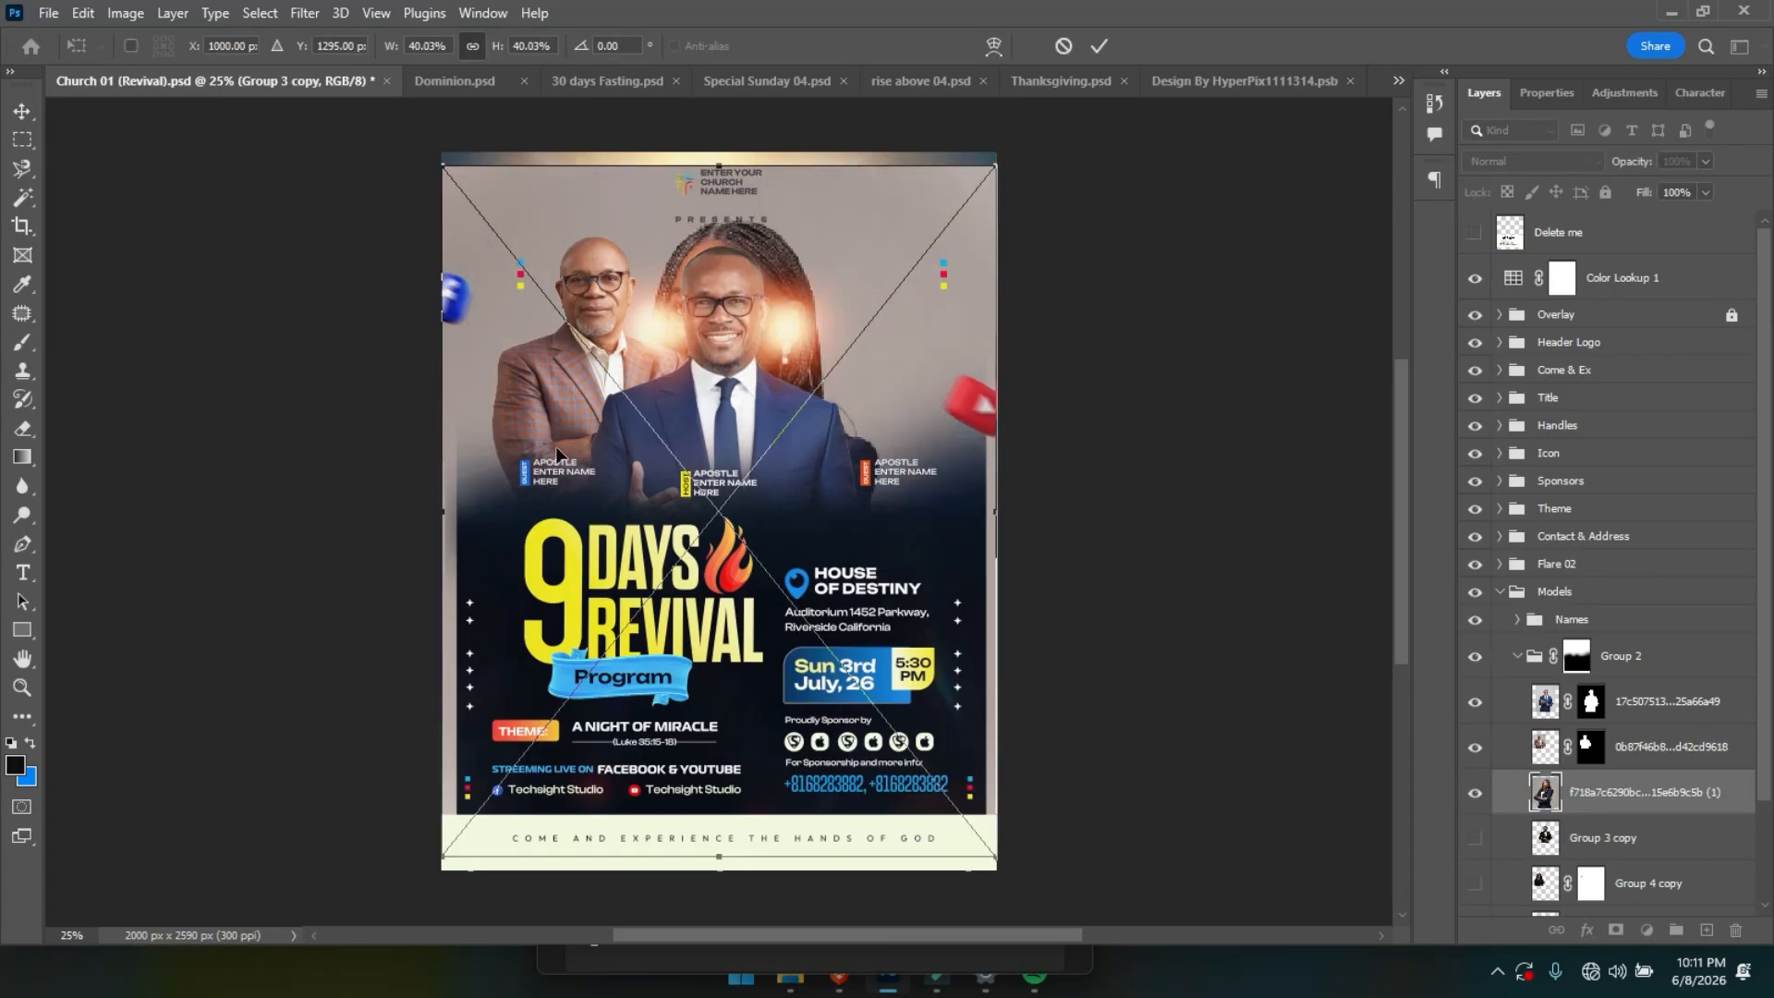
# Scale the woman's photo to 22.35% and nudge it up and left beside the men.
pyautogui.moveTo(450, 509); pyautogui.dragTo(854, 411)
pyautogui.moveTo(867, 603)
pyautogui.mouseDown()
pyautogui.moveTo(868, 621)
pyautogui.moveTo(876, 552)
pyautogui.moveTo(868, 613)
pyautogui.mouseUp()
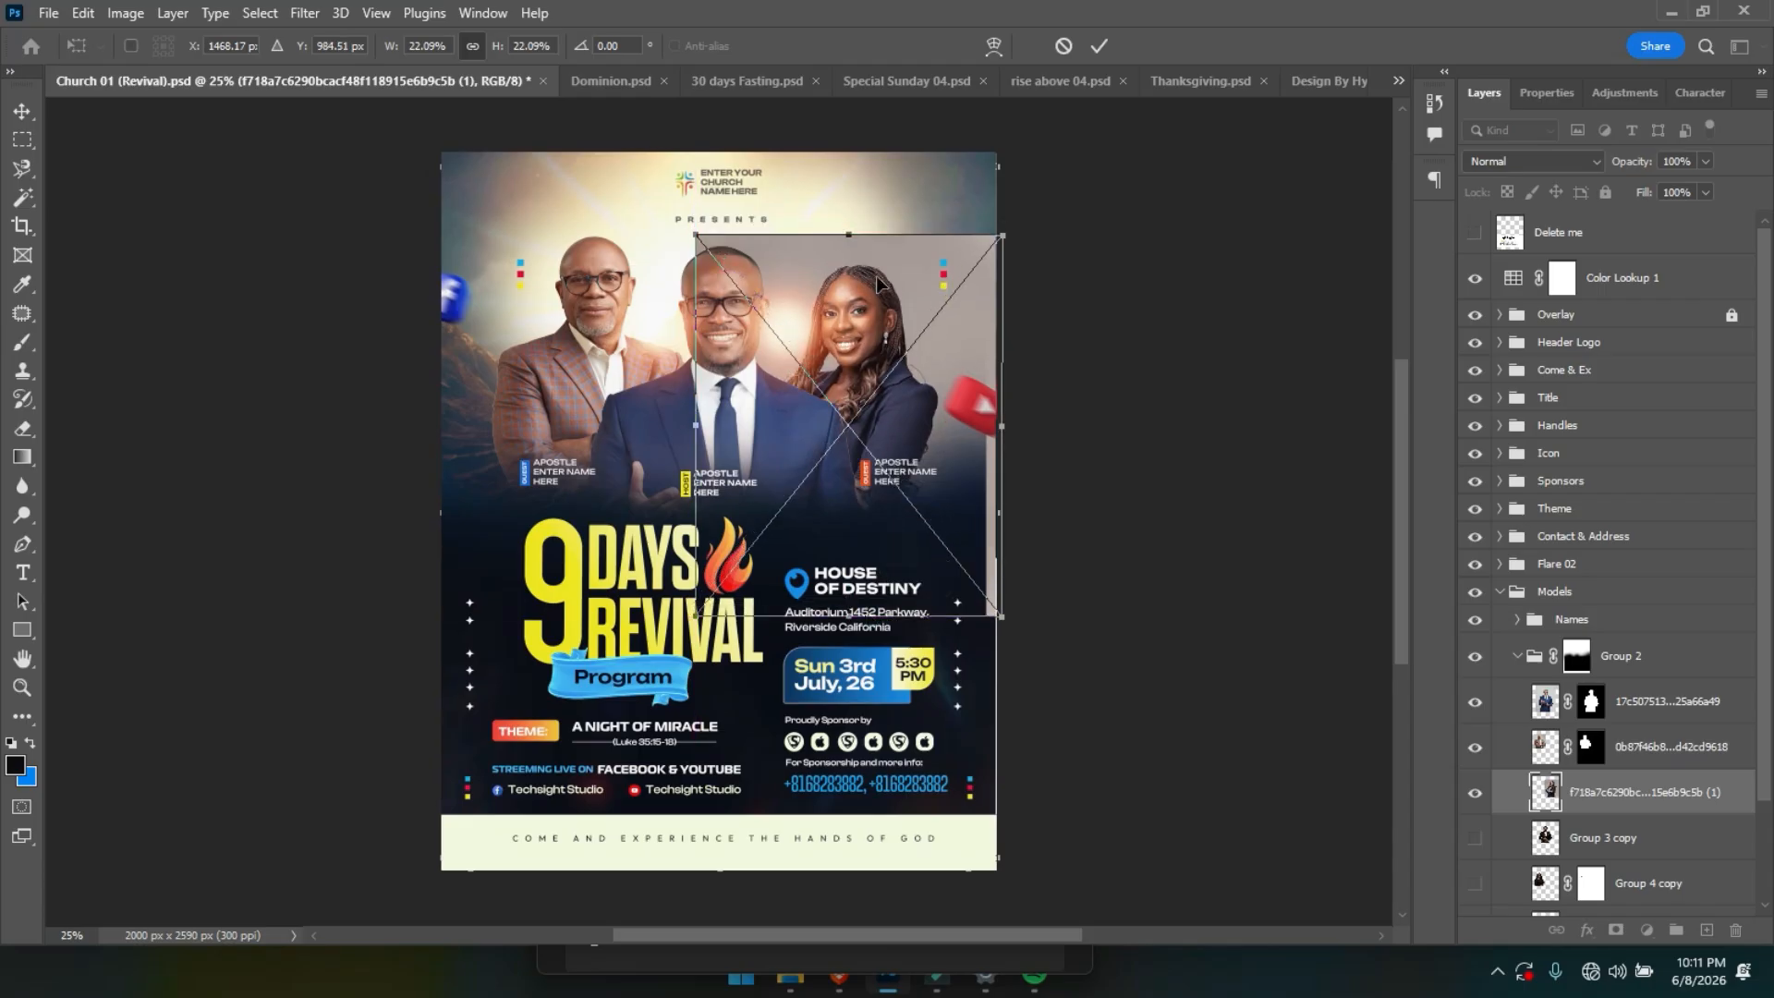
pyautogui.moveTo(867, 232); pyautogui.dragTo(865, 222)
pyautogui.press('Return')
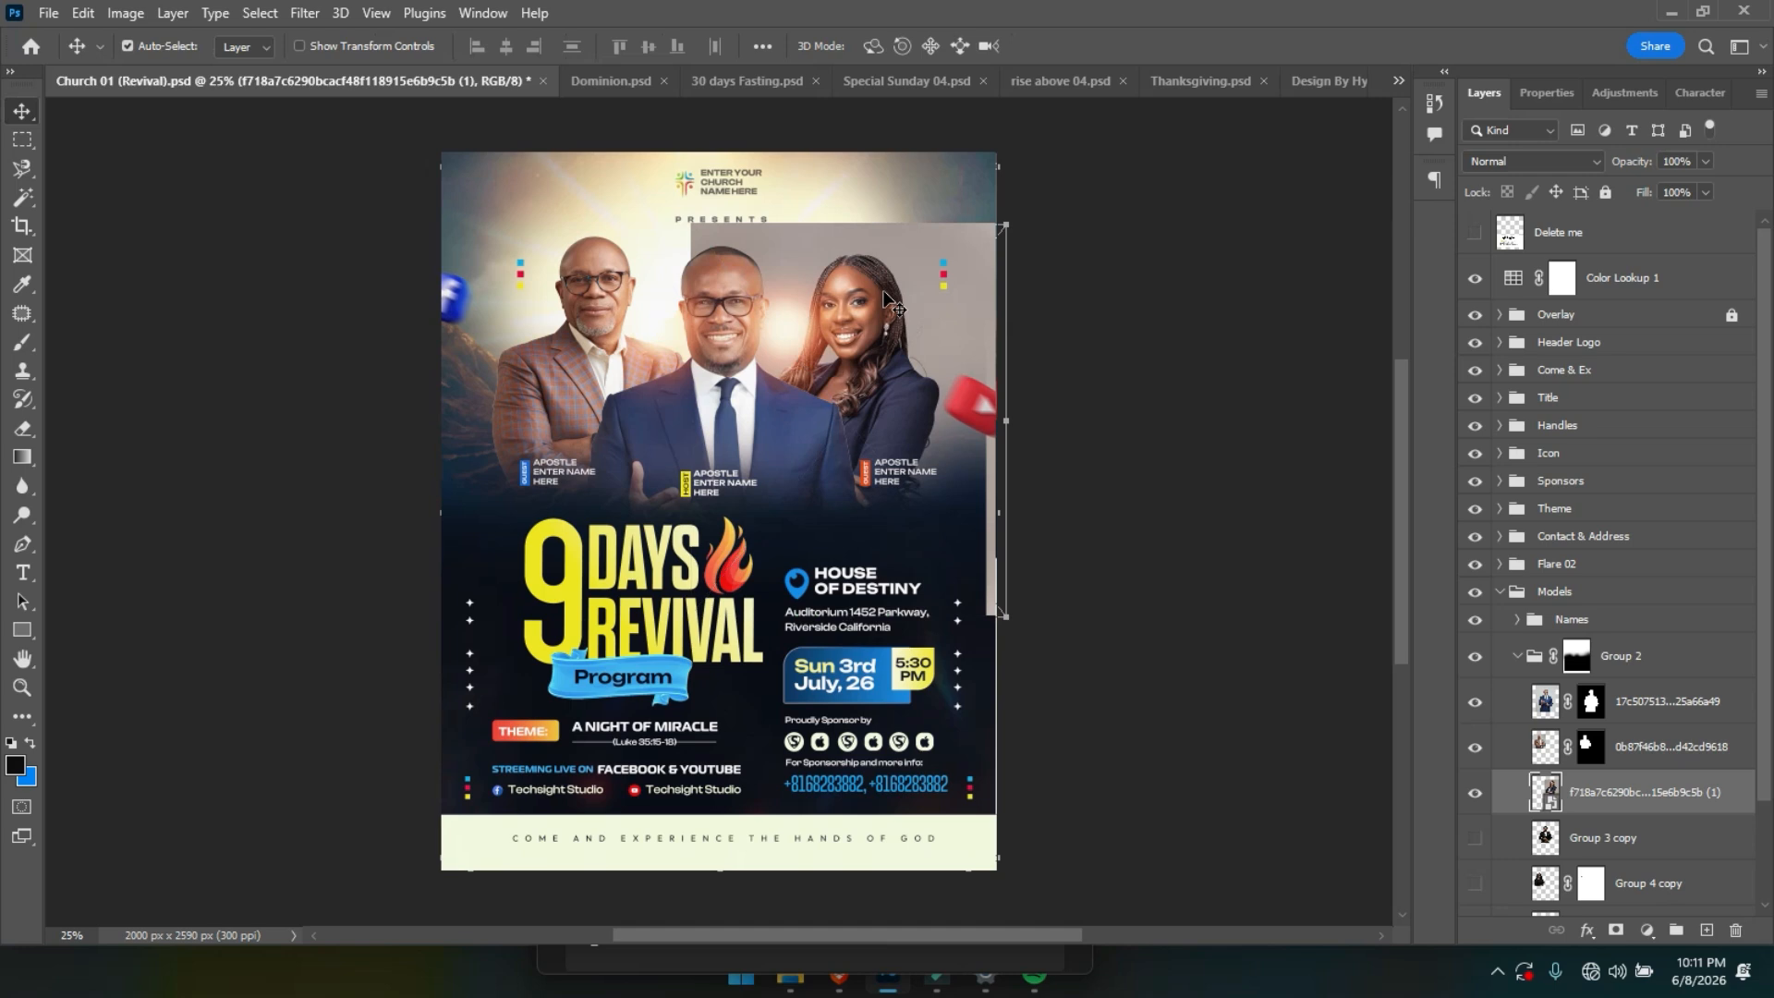
pyautogui.hotkey('shift', 'Up')
pyautogui.hotkey('shift', 'Left')
pyautogui.hotkey('shift', 'Left')
pyautogui.hotkey('shift', 'Left')
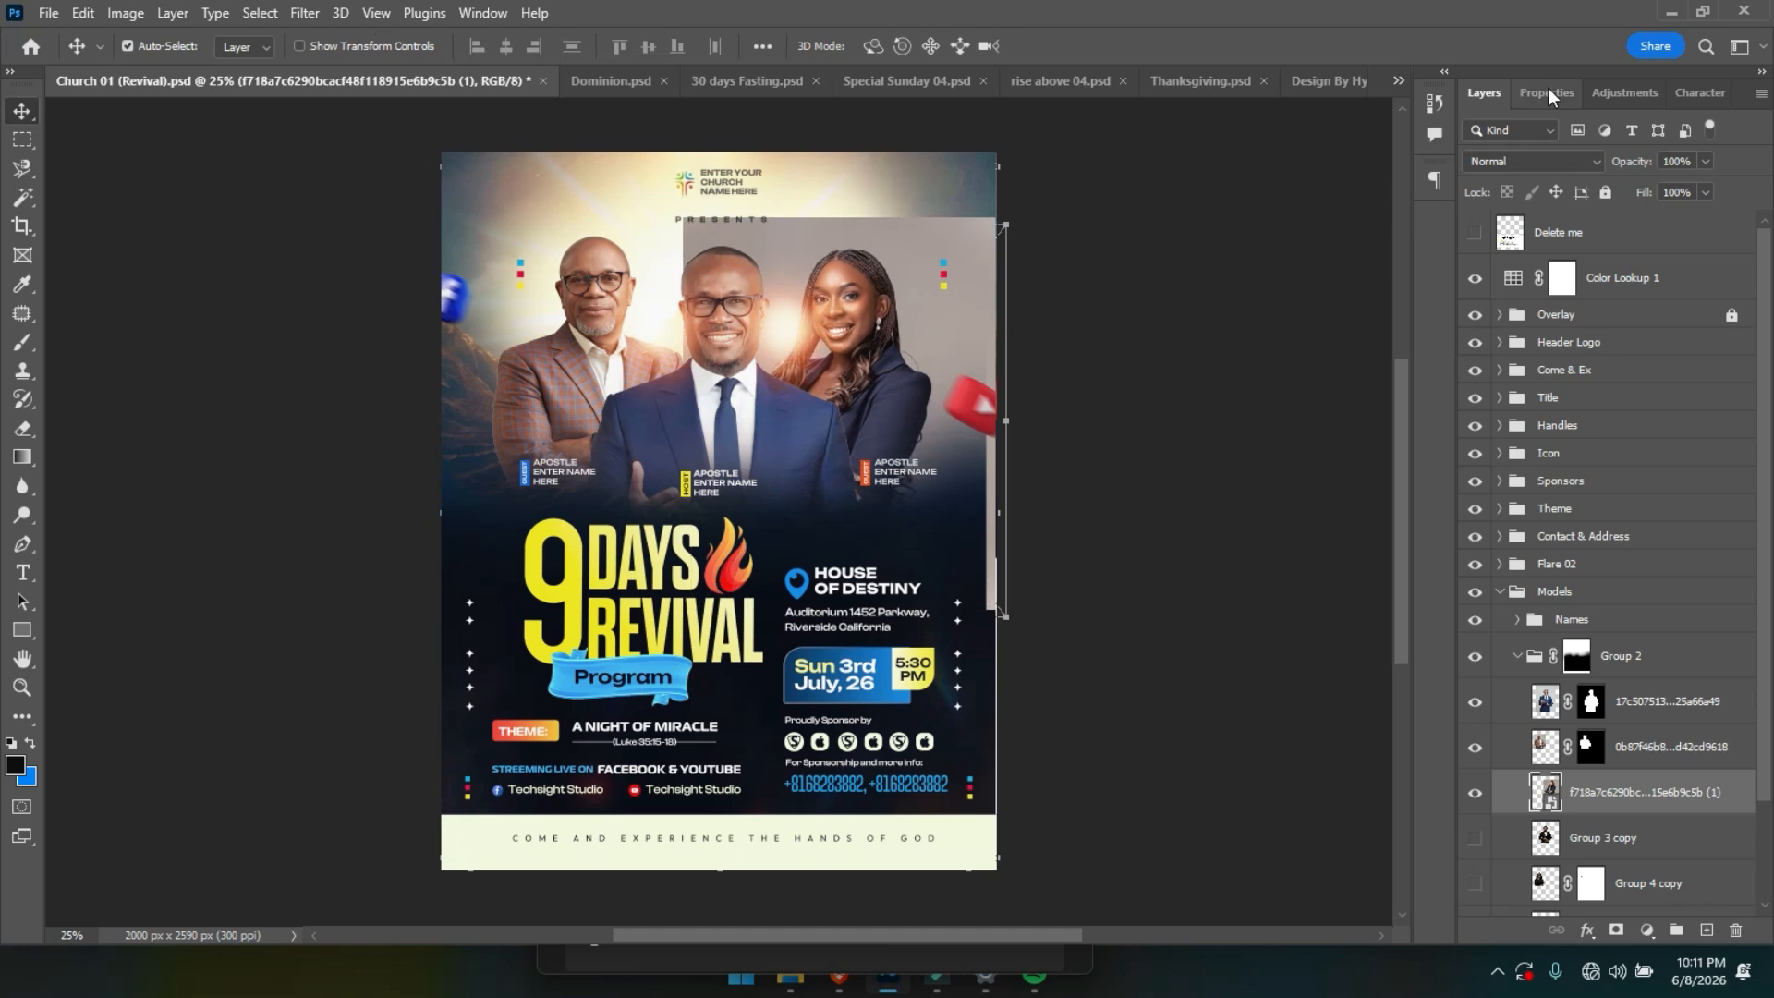
# Convert the woman's photo to a pixel layer and remove her background with a mask.
pyautogui.click(1550, 92)
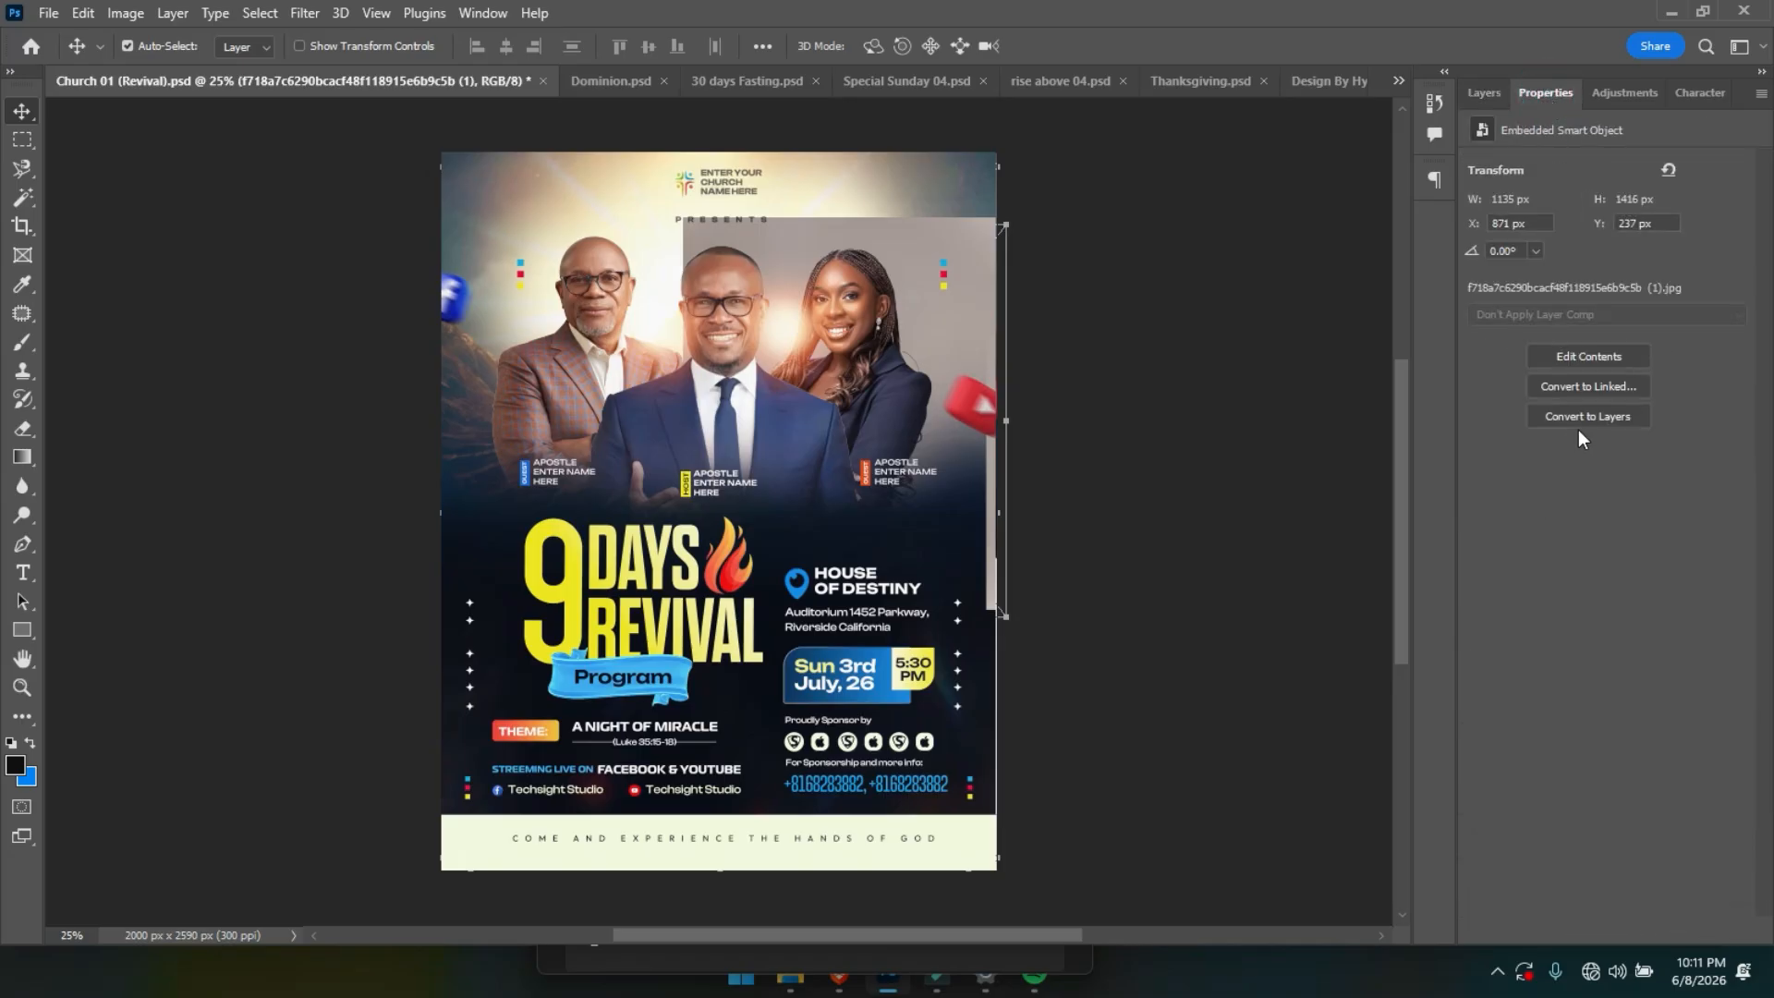
pyautogui.click(1594, 417)
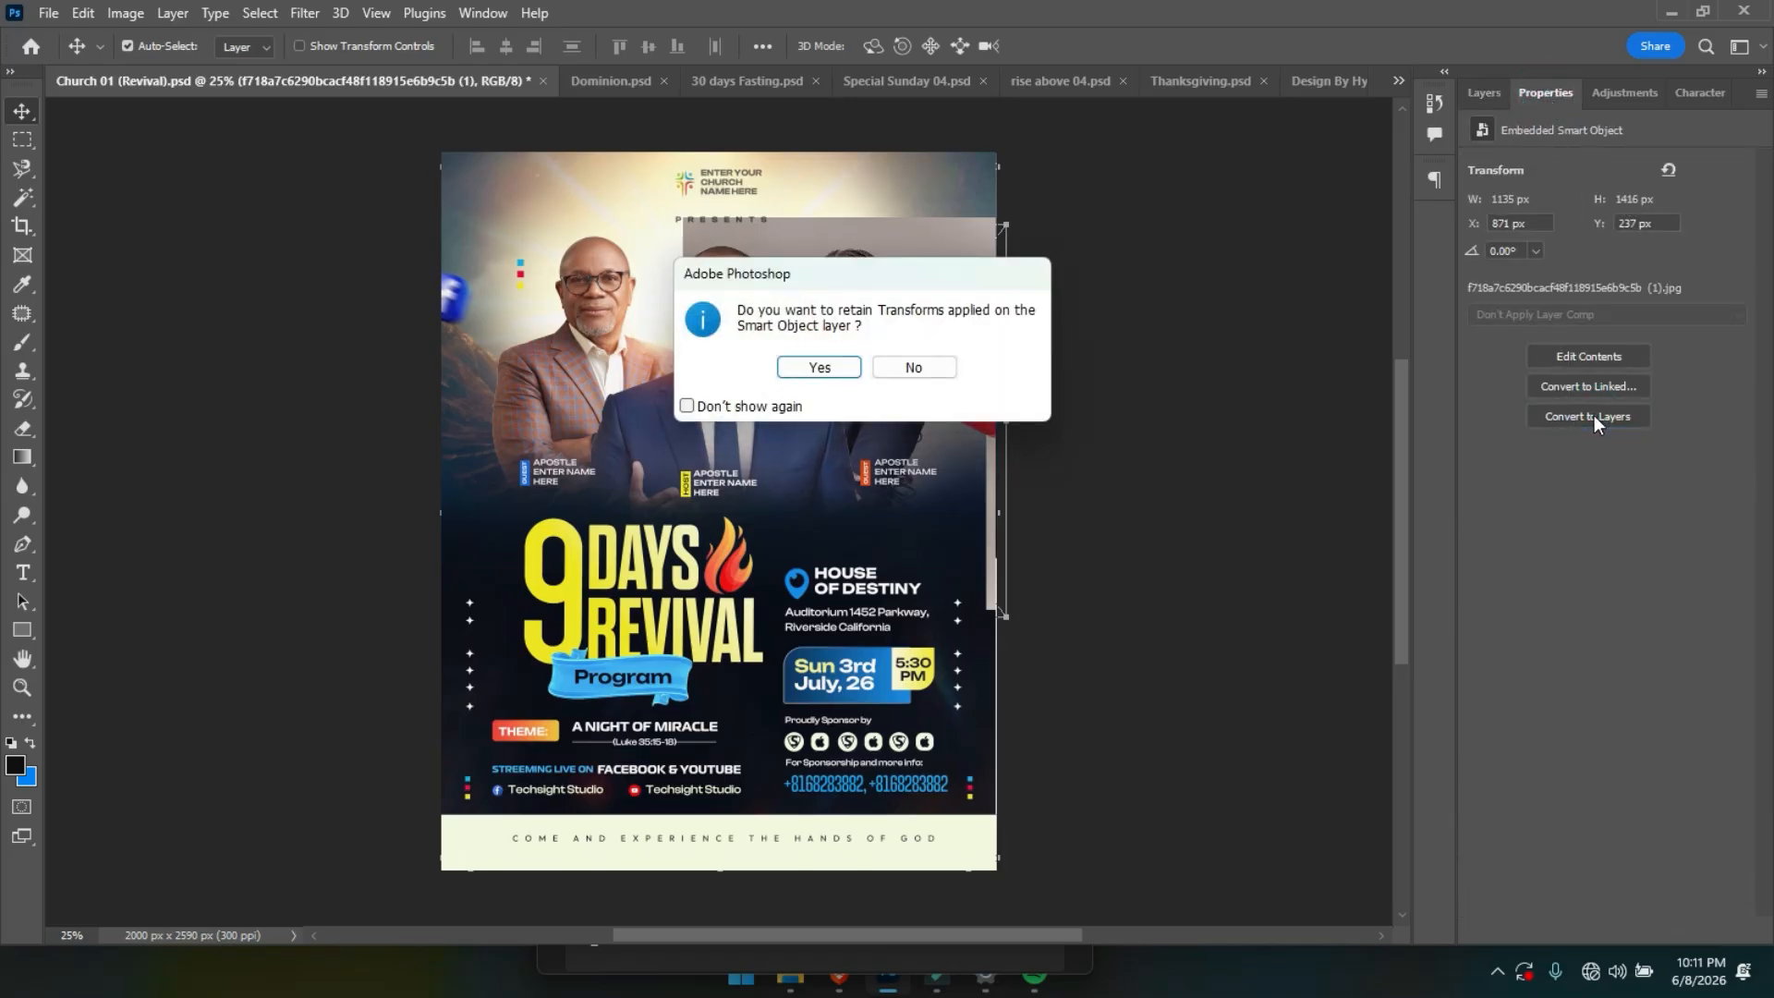
pyautogui.press('Return')
pyautogui.click(1584, 441)
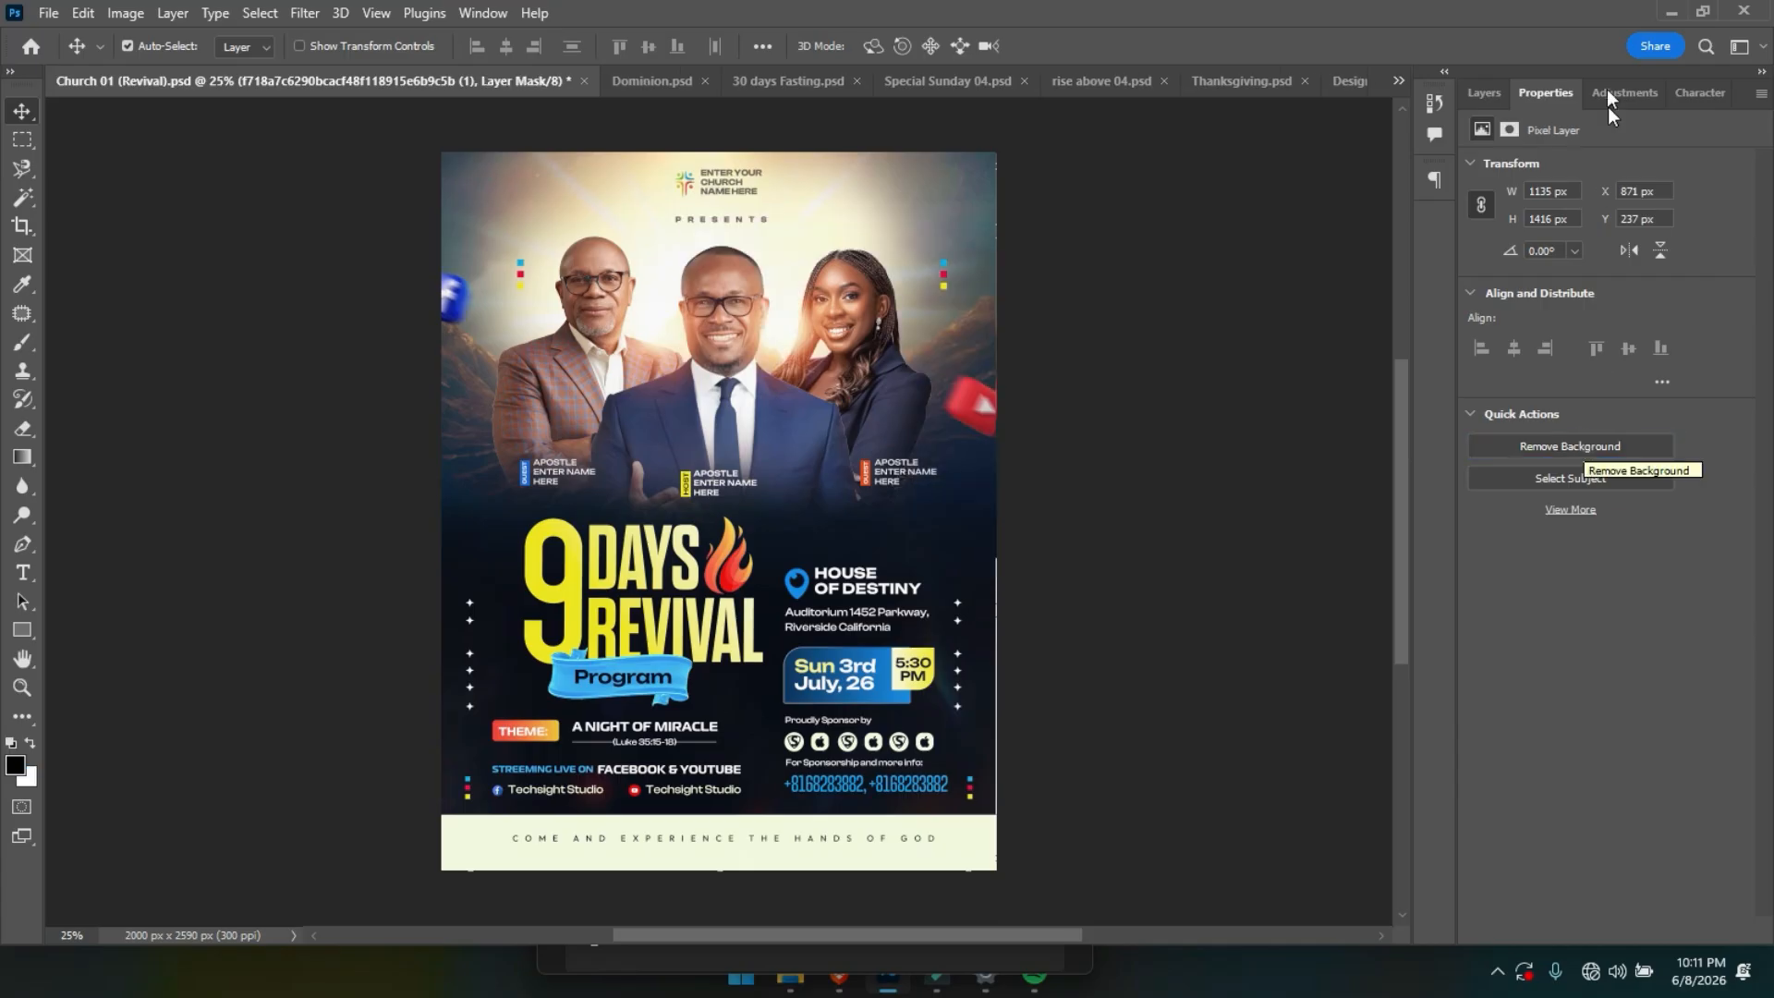
pyautogui.click(1484, 92)
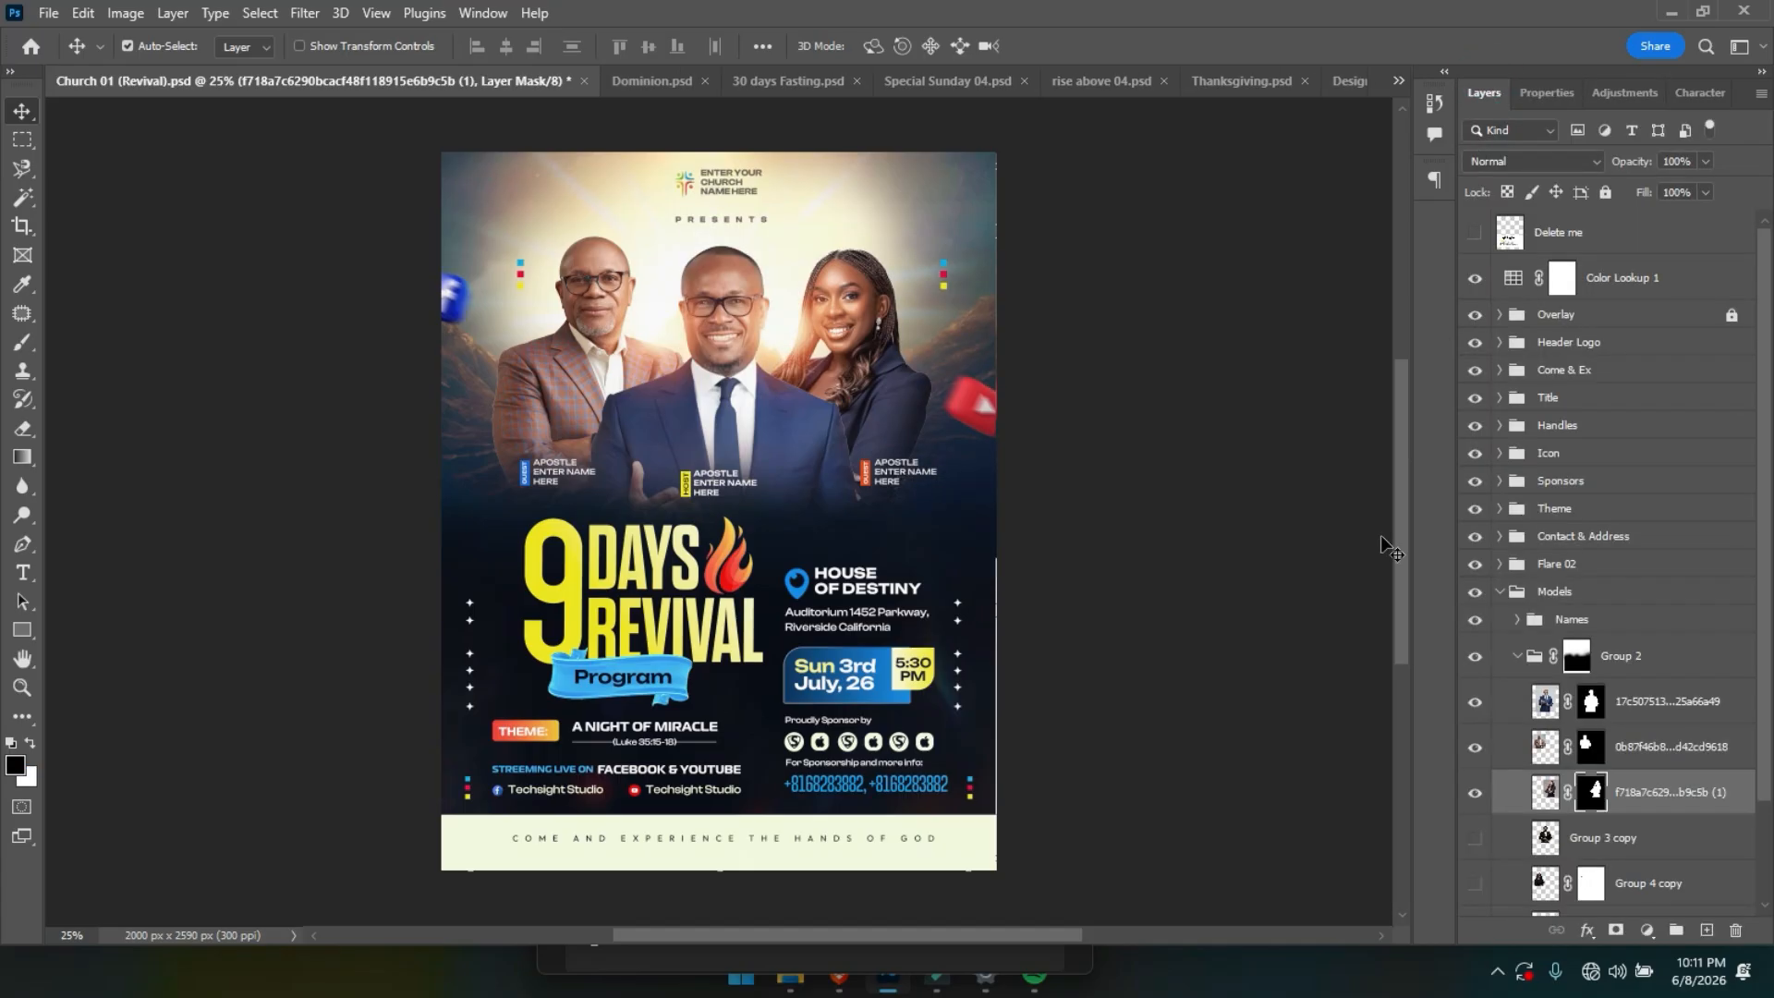
# Shift the woman's cutout slightly up and to the right.
pyautogui.hotkey('ctrl', 't')
pyautogui.moveTo(898, 469); pyautogui.dragTo(908, 457)
pyautogui.press('Return')
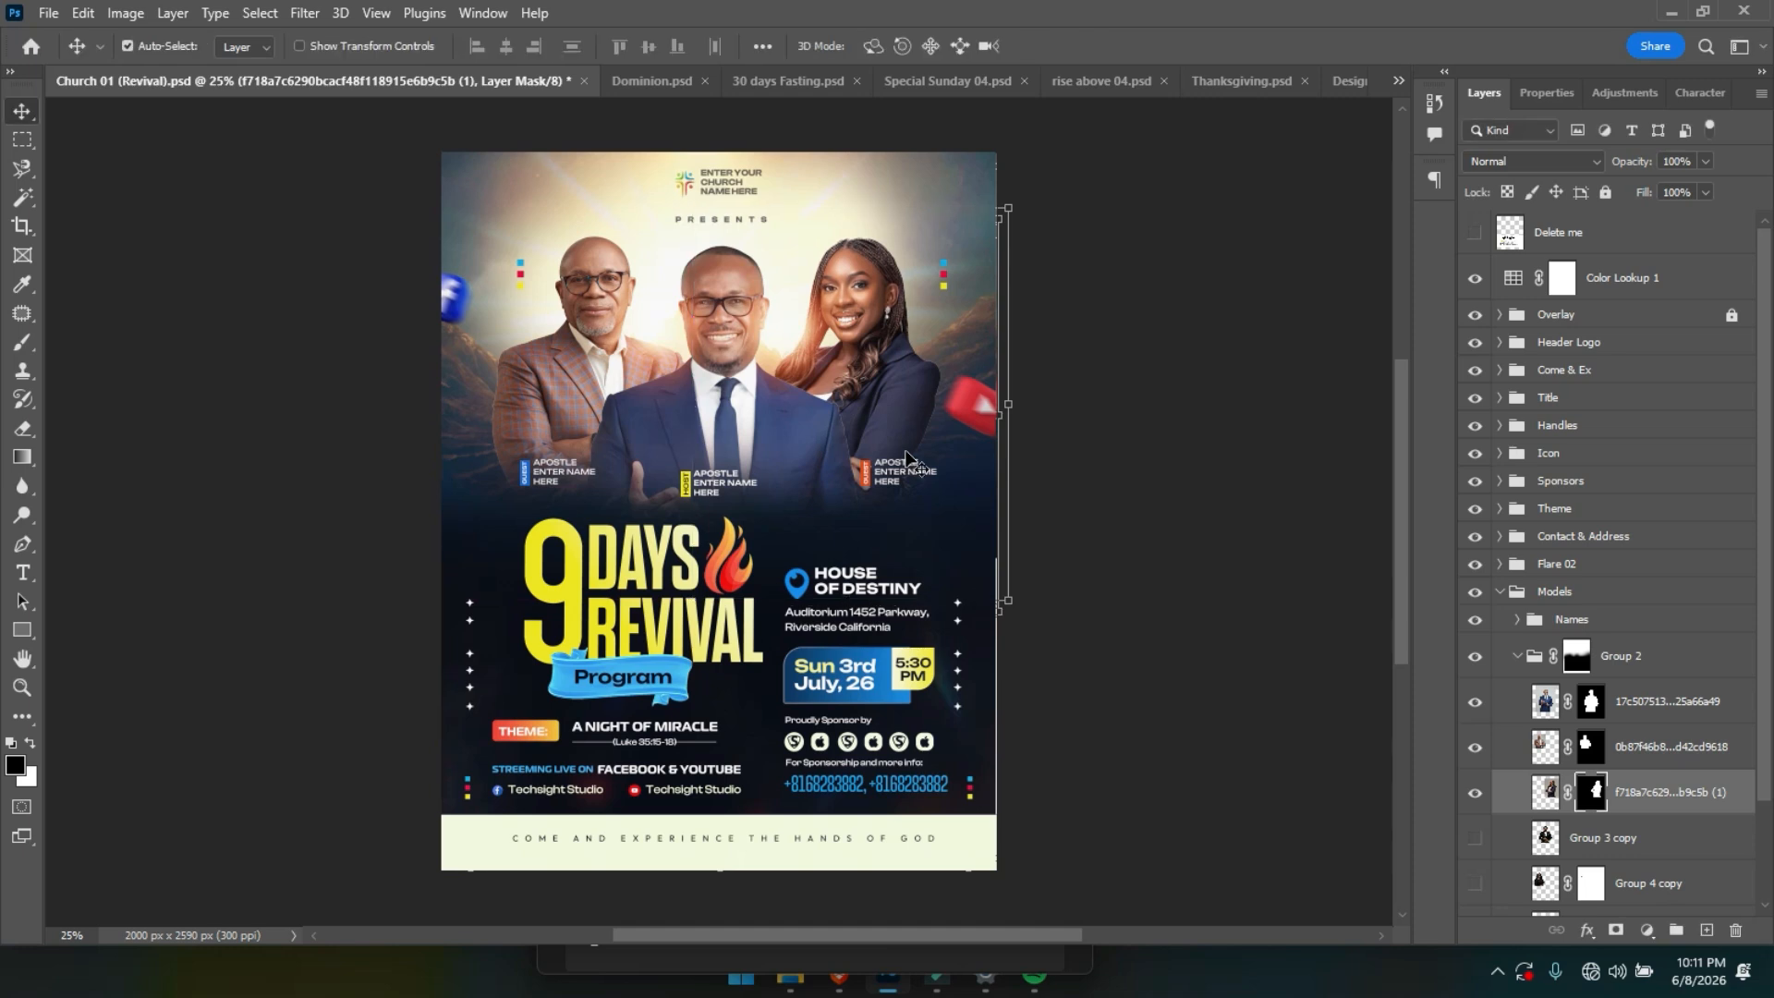
# Collapse Group 2, then expand and select the Names group.
pyautogui.click(1517, 658)
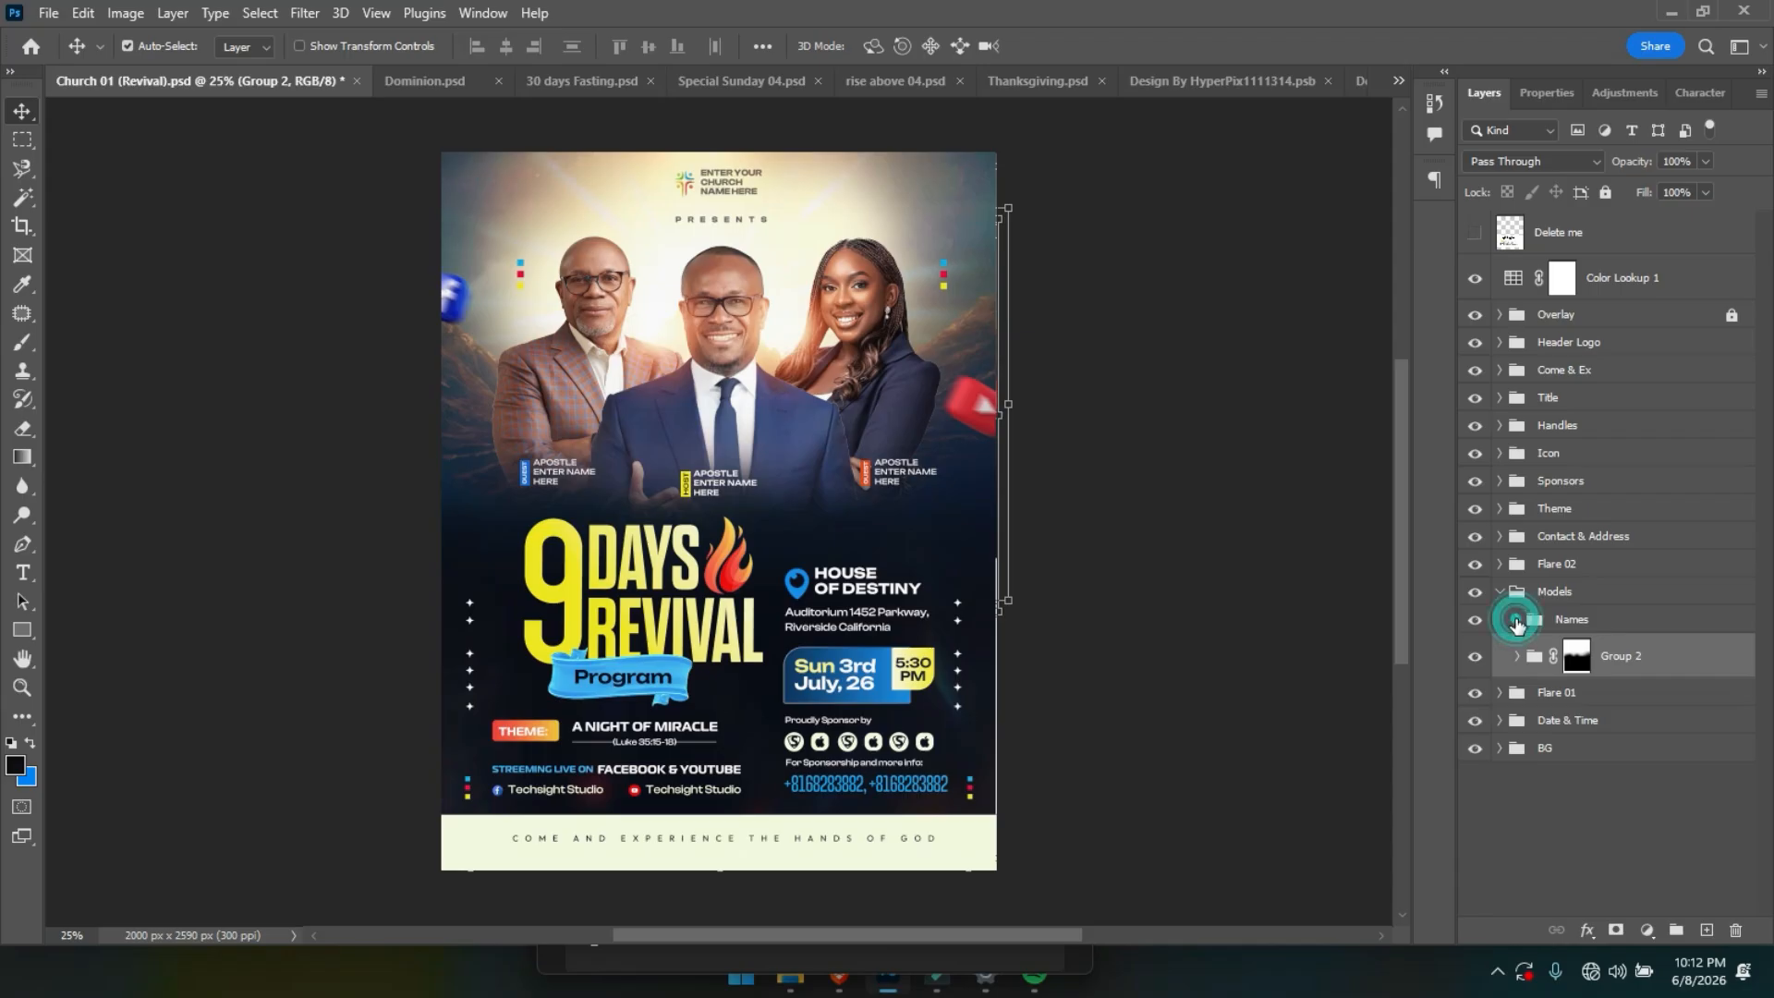
pyautogui.click(1516, 625)
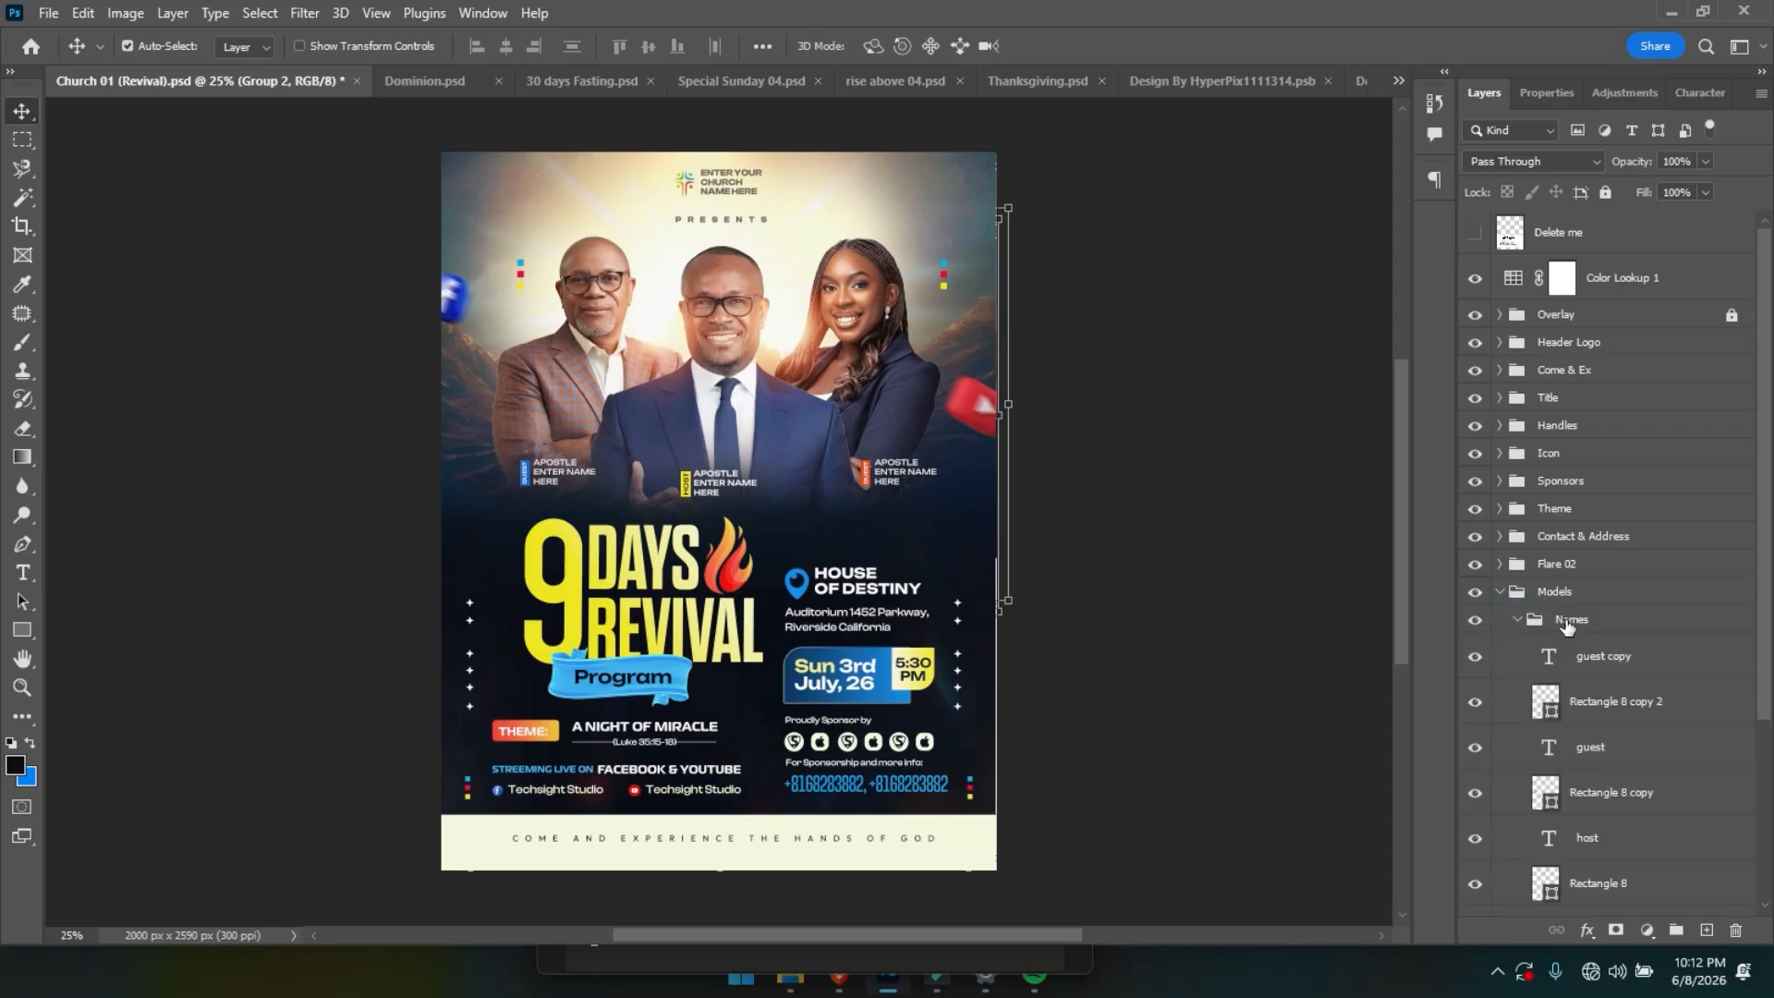
pyautogui.click(1568, 623)
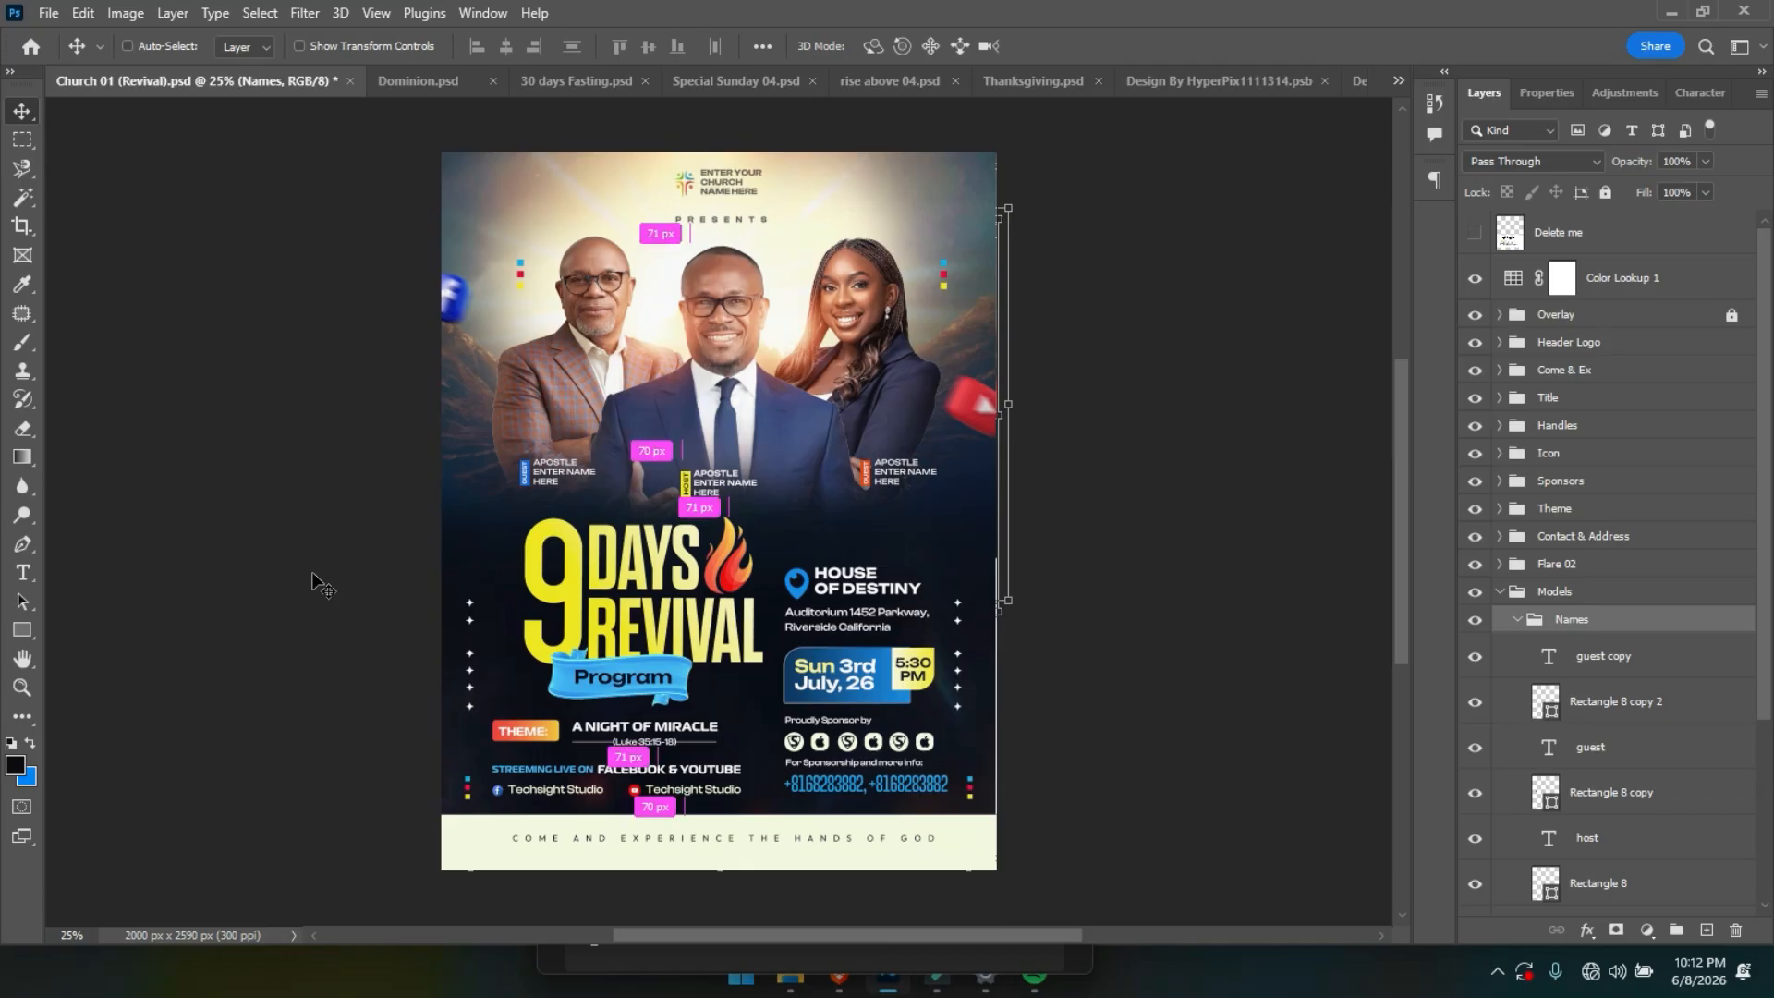
# Zoom to 50% and pan to frame the speakers' name captions and title.
pyautogui.hotkey('ctrl', '+')
pyautogui.hotkey('ctrl', '+')
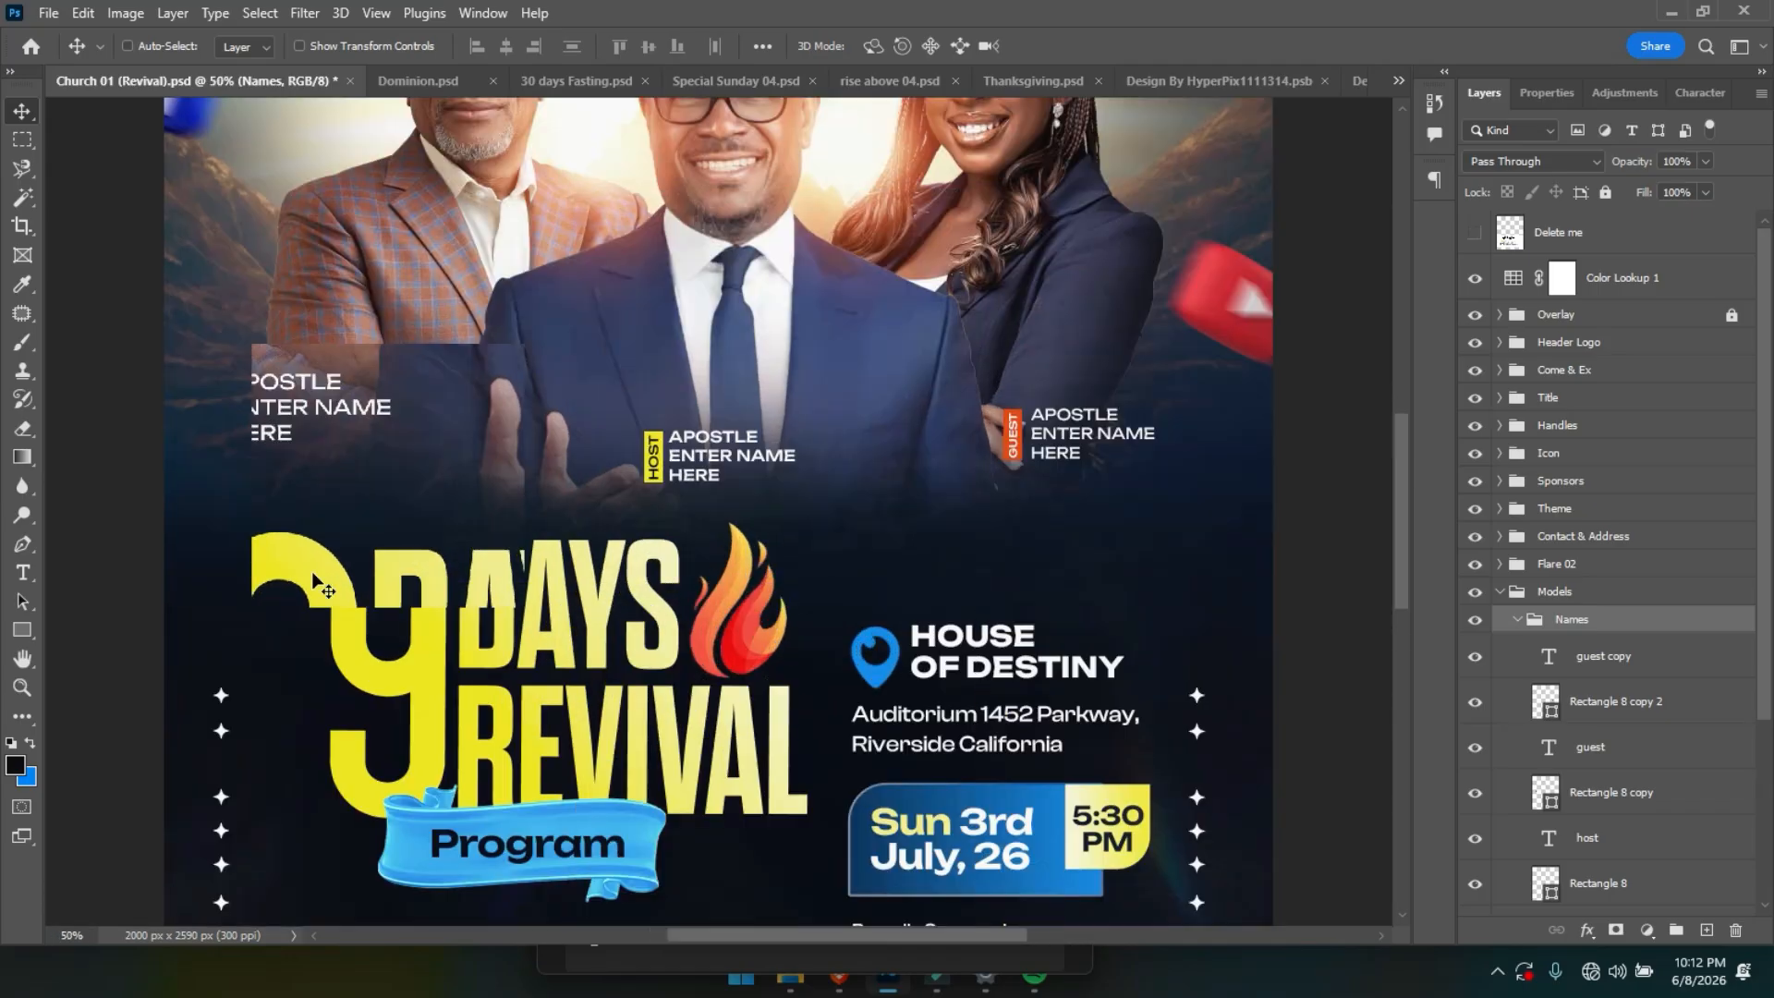
pyautogui.hotkey('ctrl', '+')
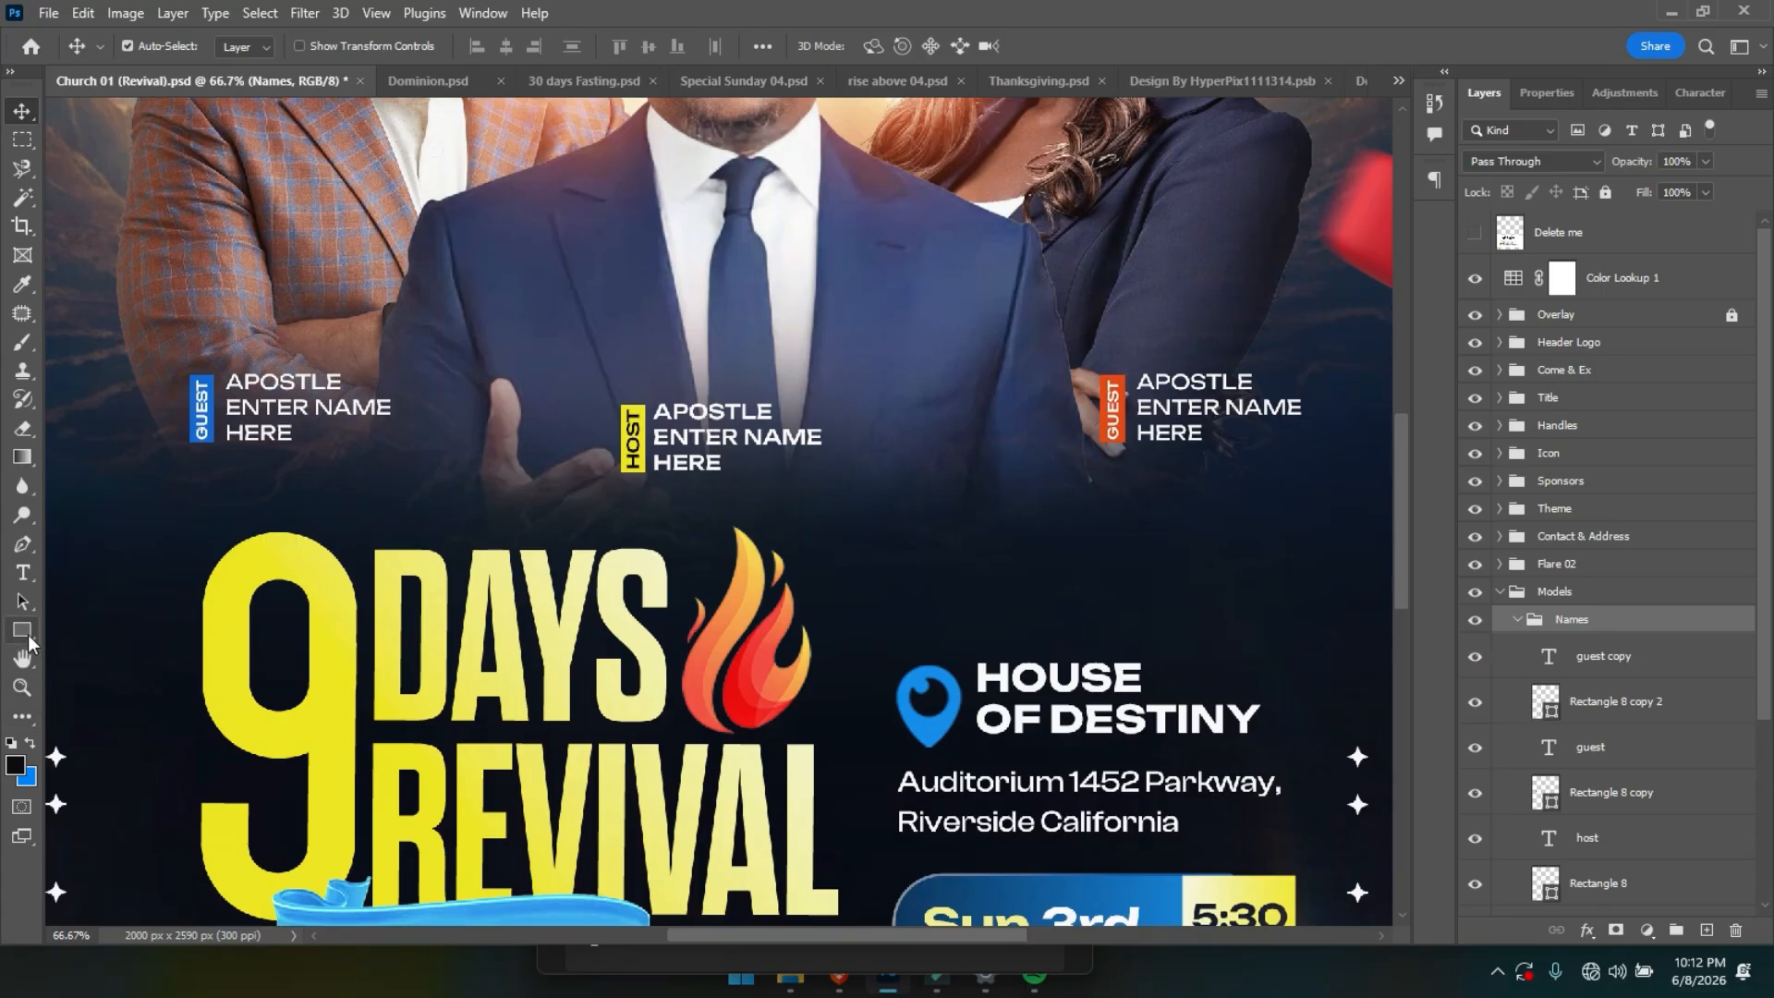
pyautogui.click(22, 658)
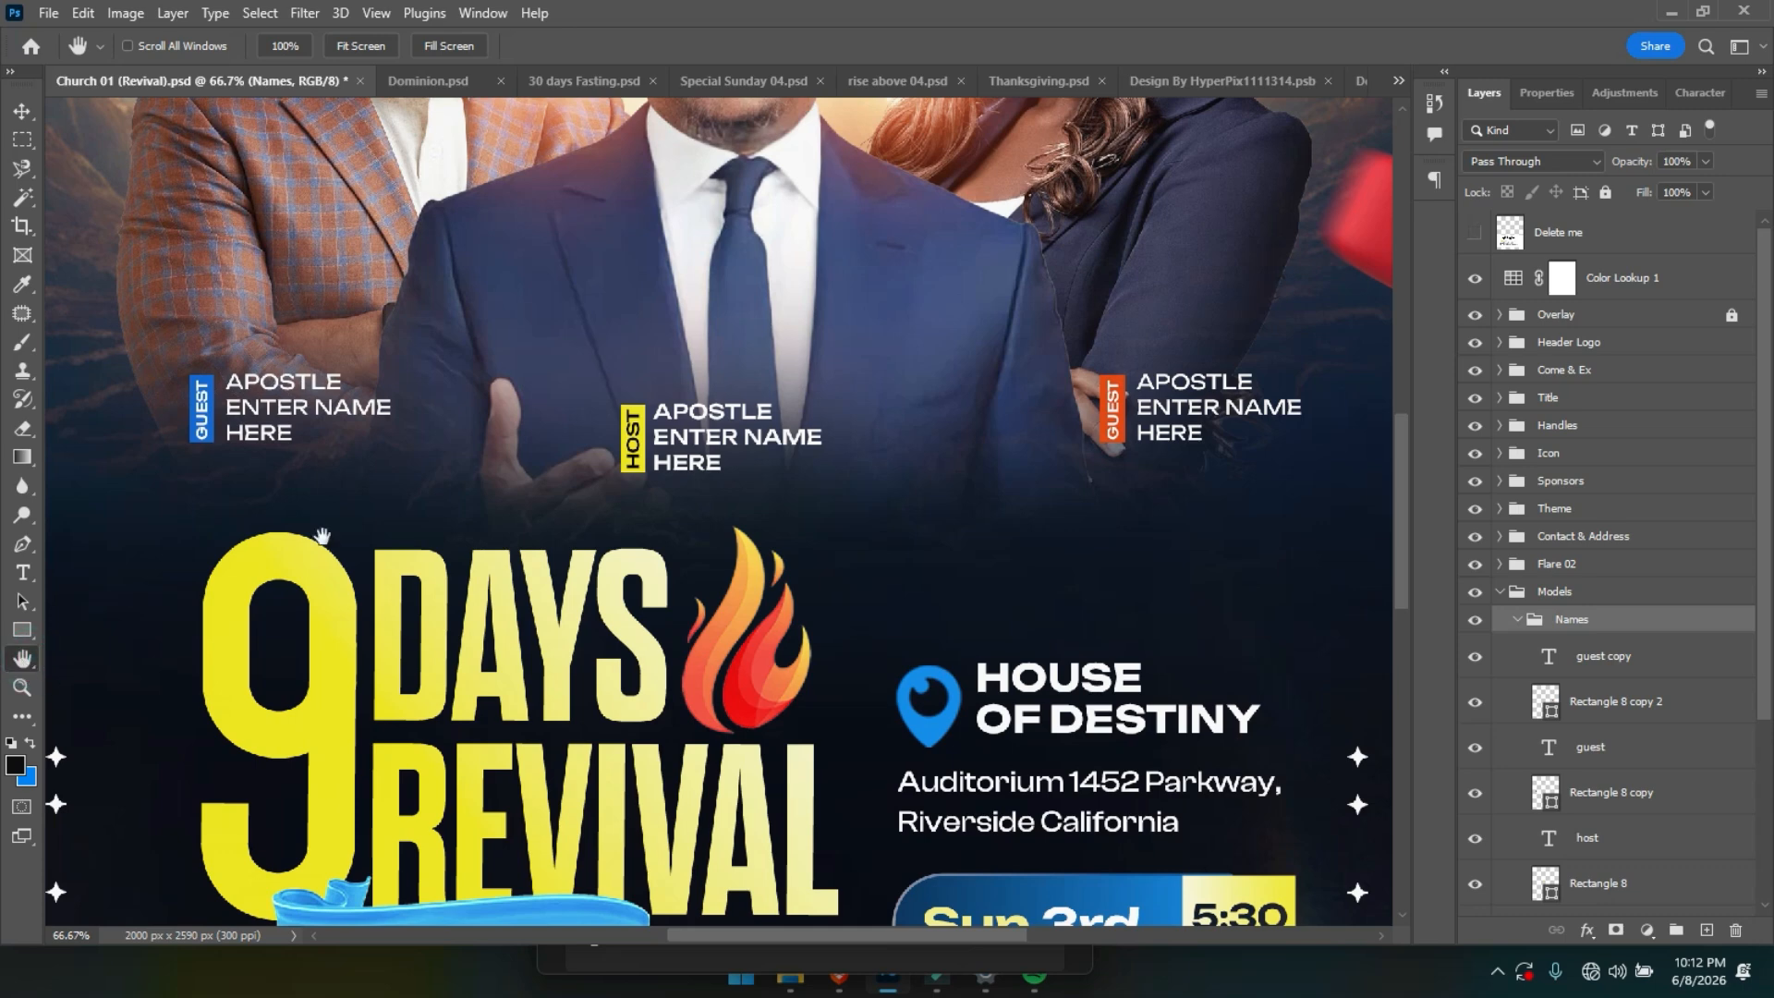
pyautogui.moveTo(480, 590); pyautogui.dragTo(369, 425)
pyautogui.moveTo(626, 488); pyautogui.dragTo(615, 560)
pyautogui.moveTo(682, 607); pyautogui.dragTo(634, 521)
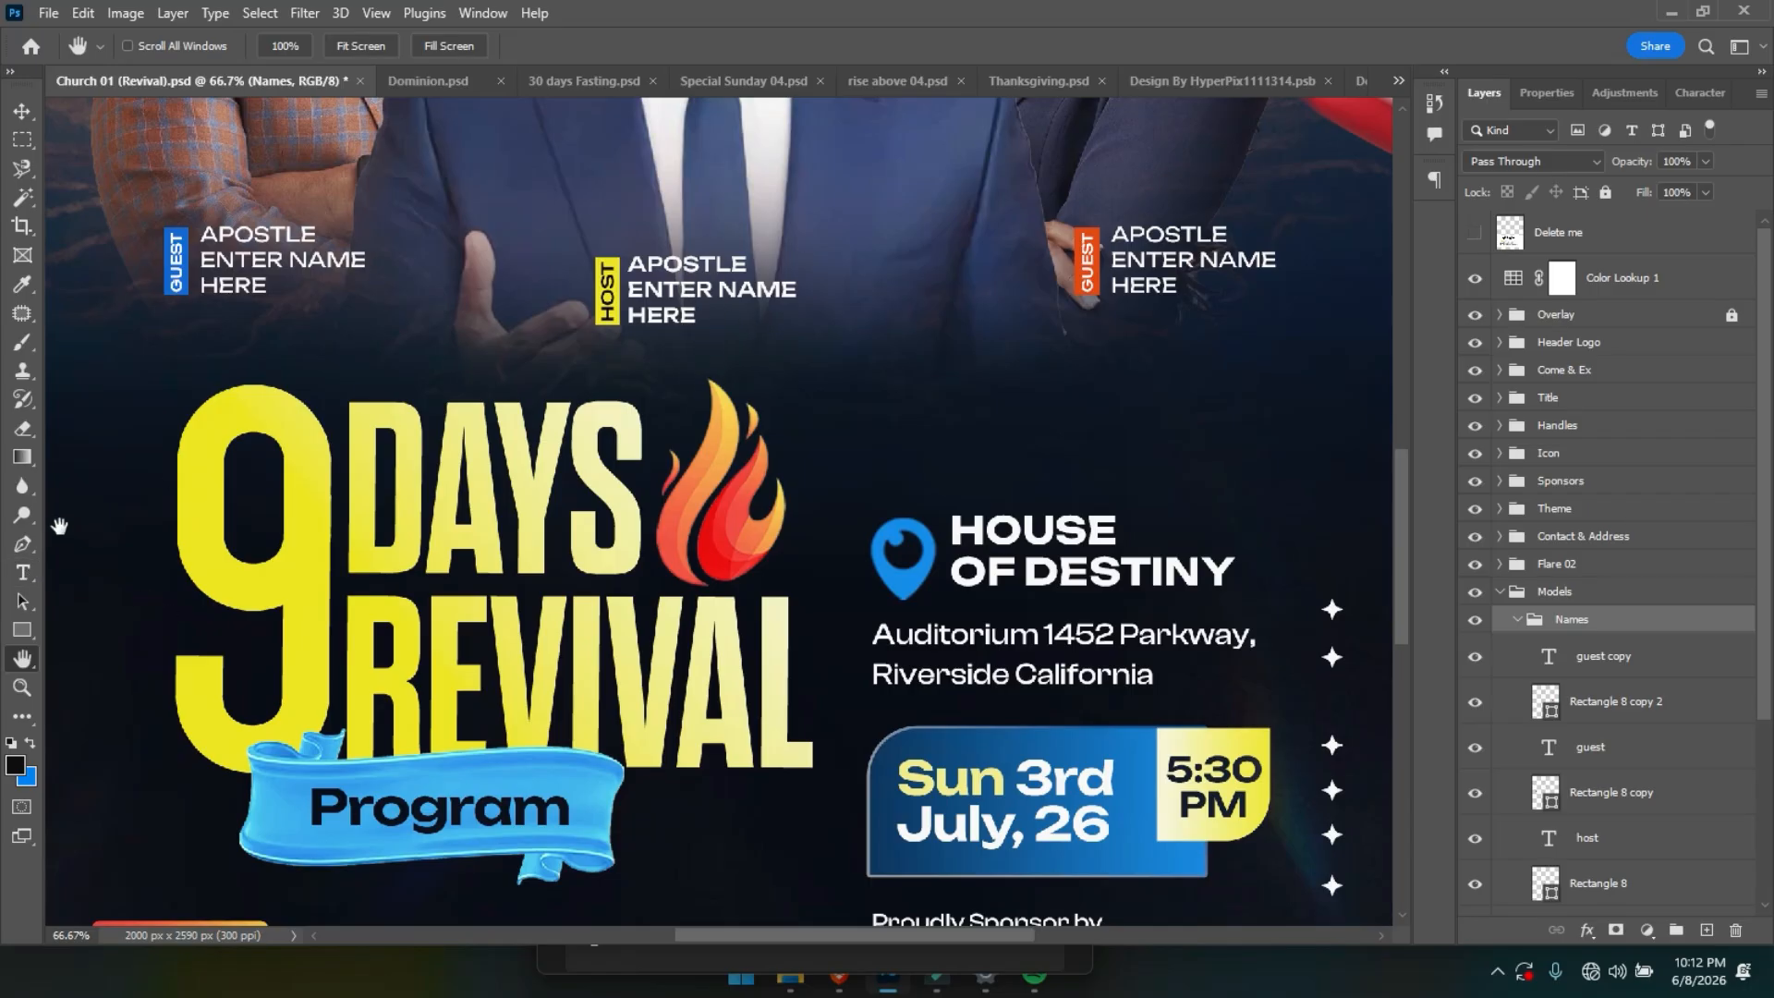
# In the HOST caption, overwrite the ENTER NAME HERE line after APOSTLE with the host's name.
pyautogui.click(24, 573)
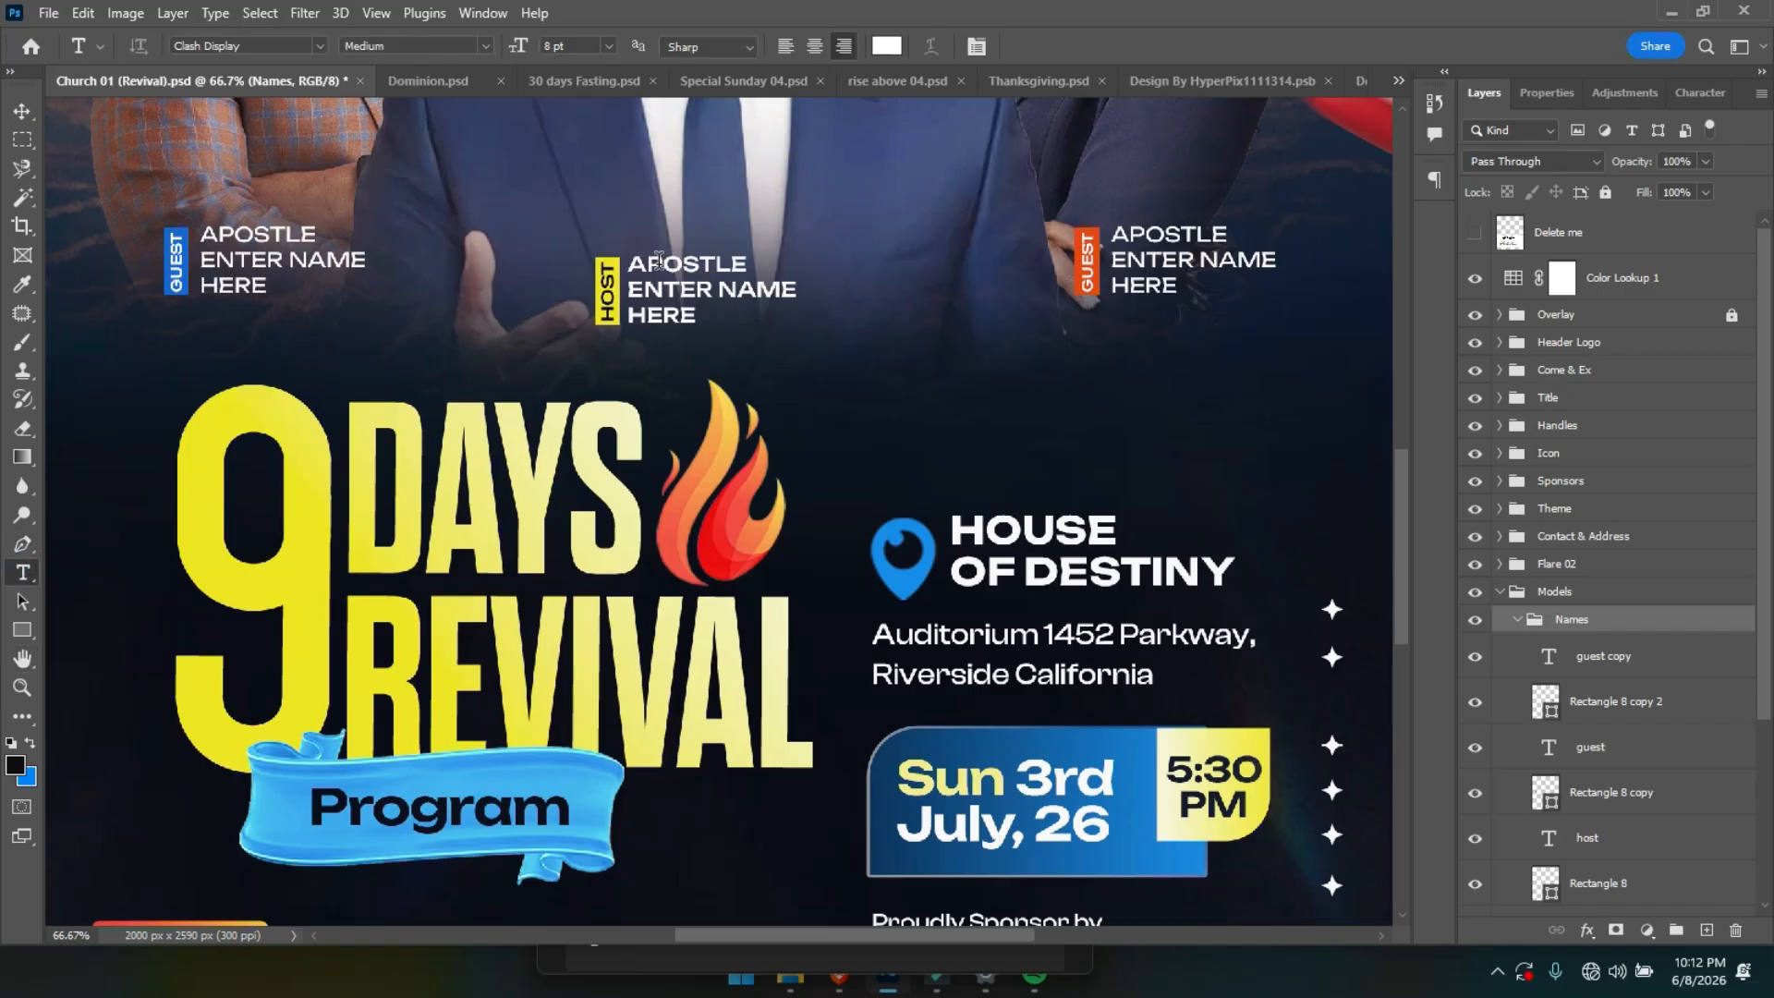
pyautogui.click(659, 259)
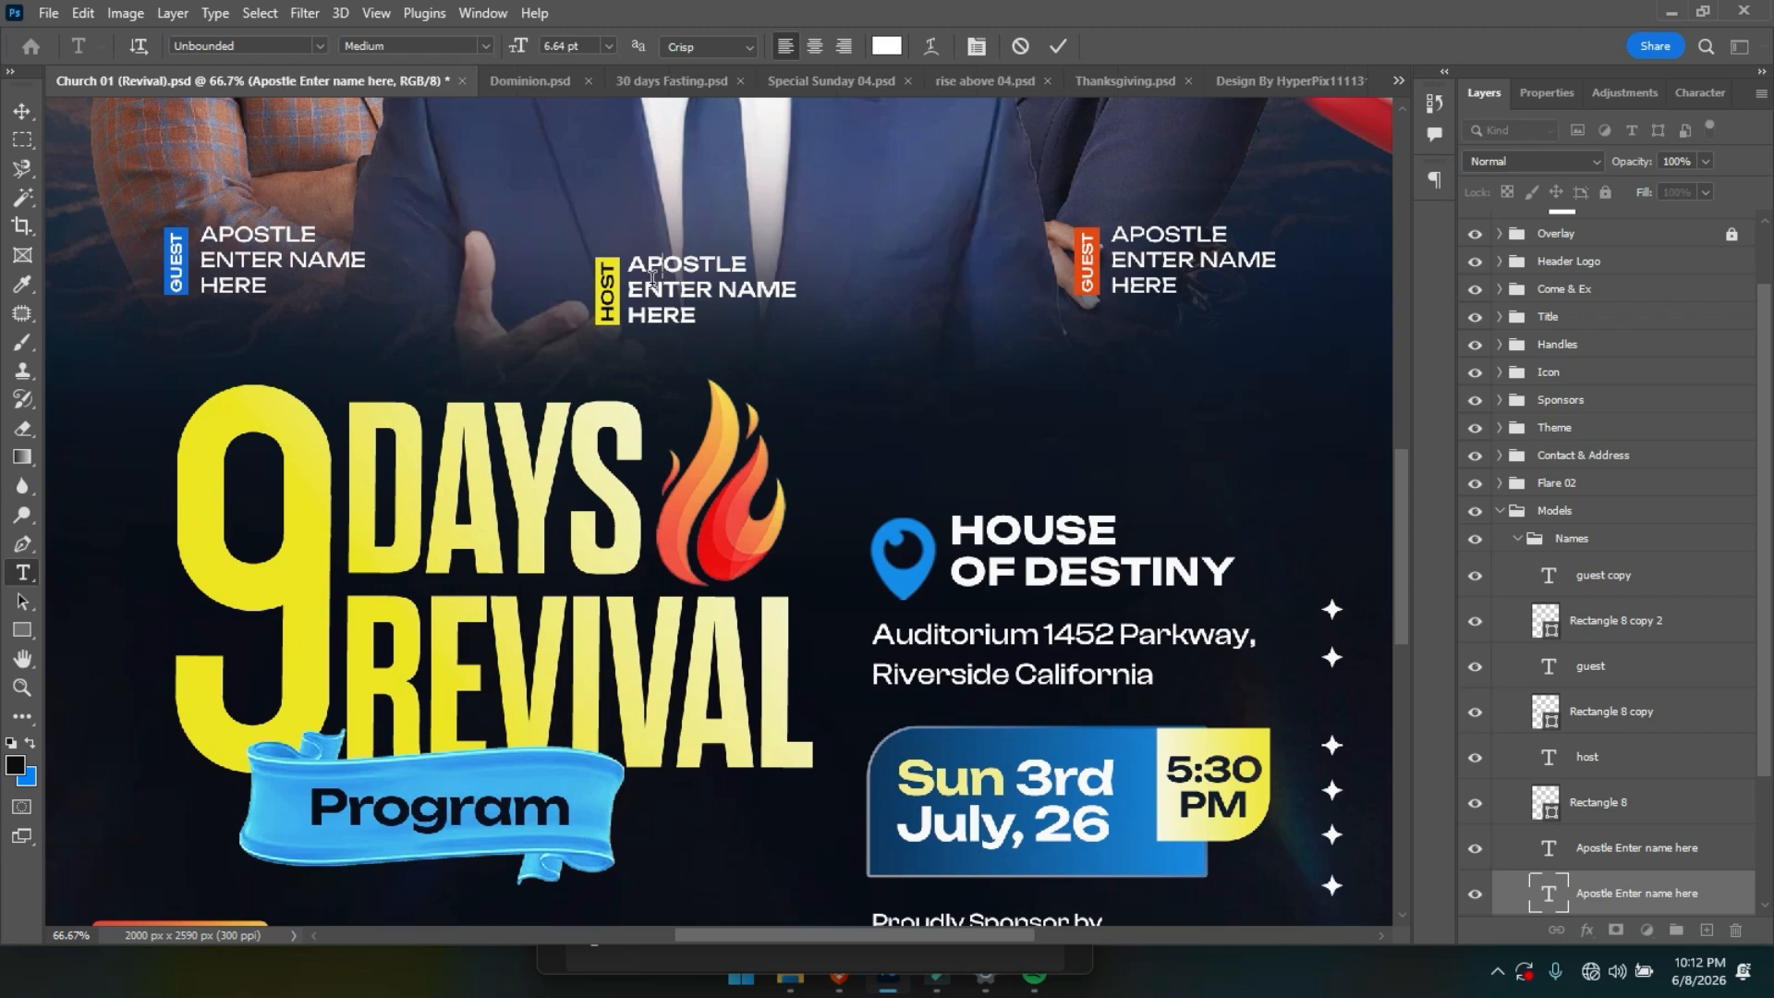
pyautogui.moveTo(629, 288); pyautogui.dragTo(815, 298)
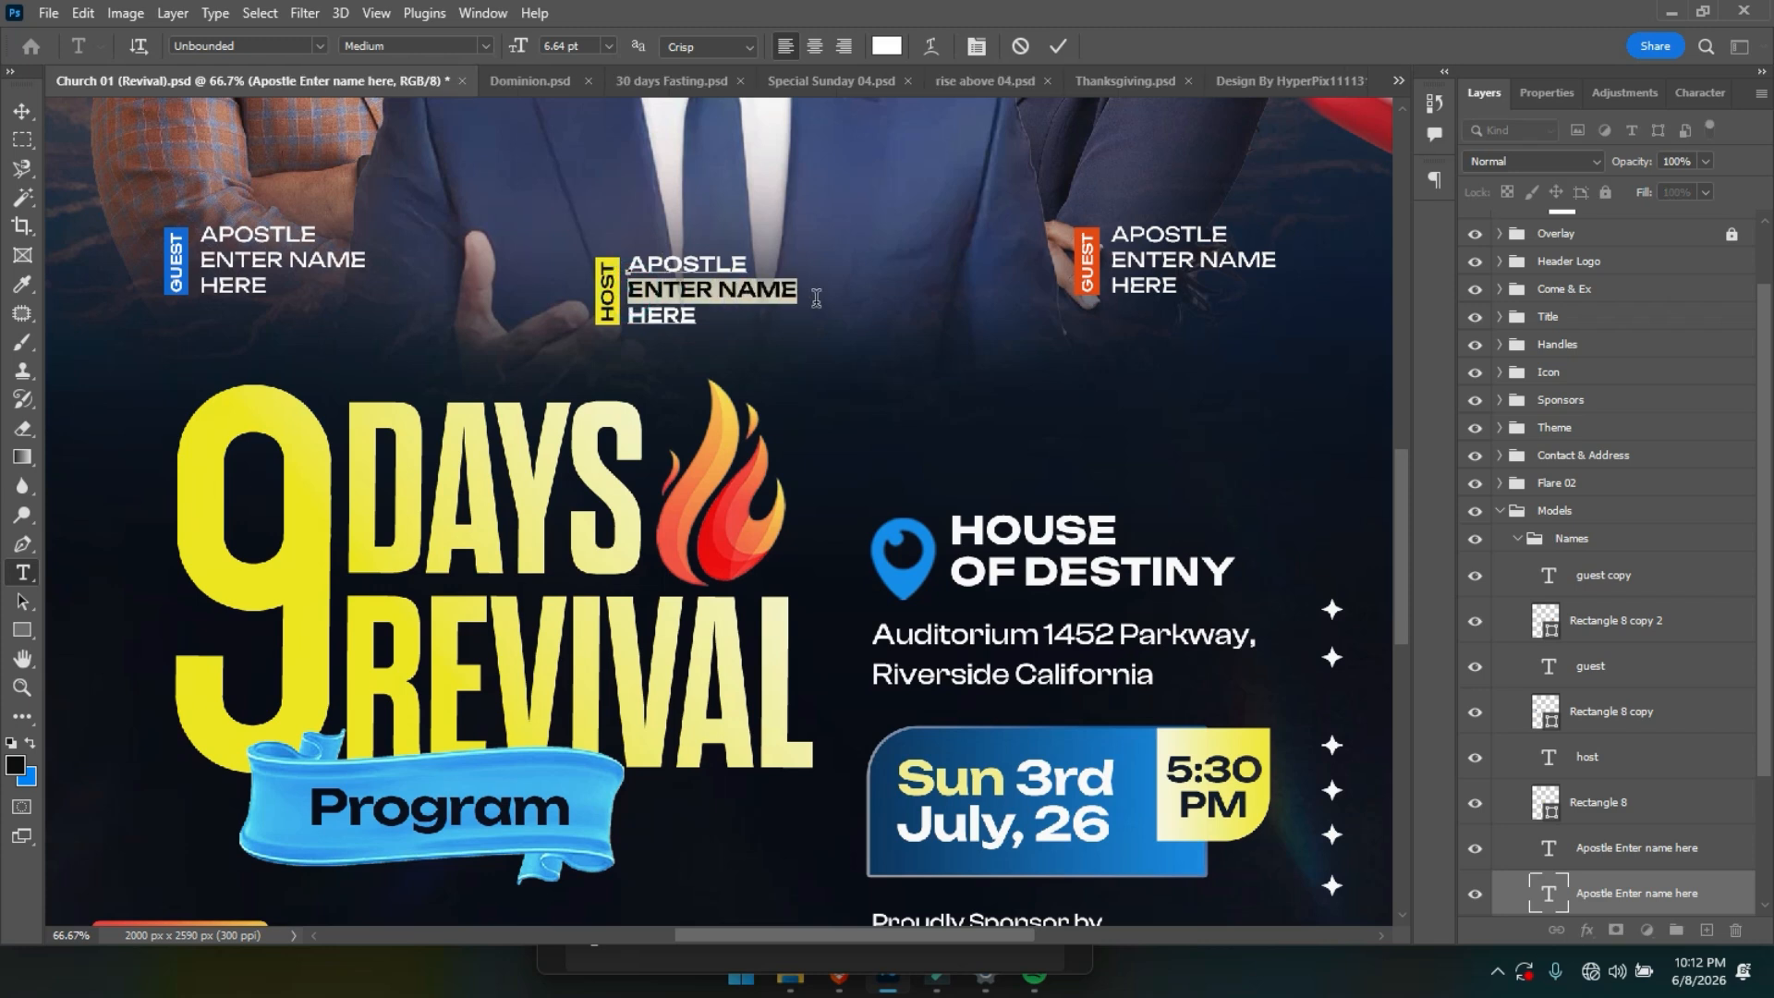
pyautogui.write('MAXWELL')
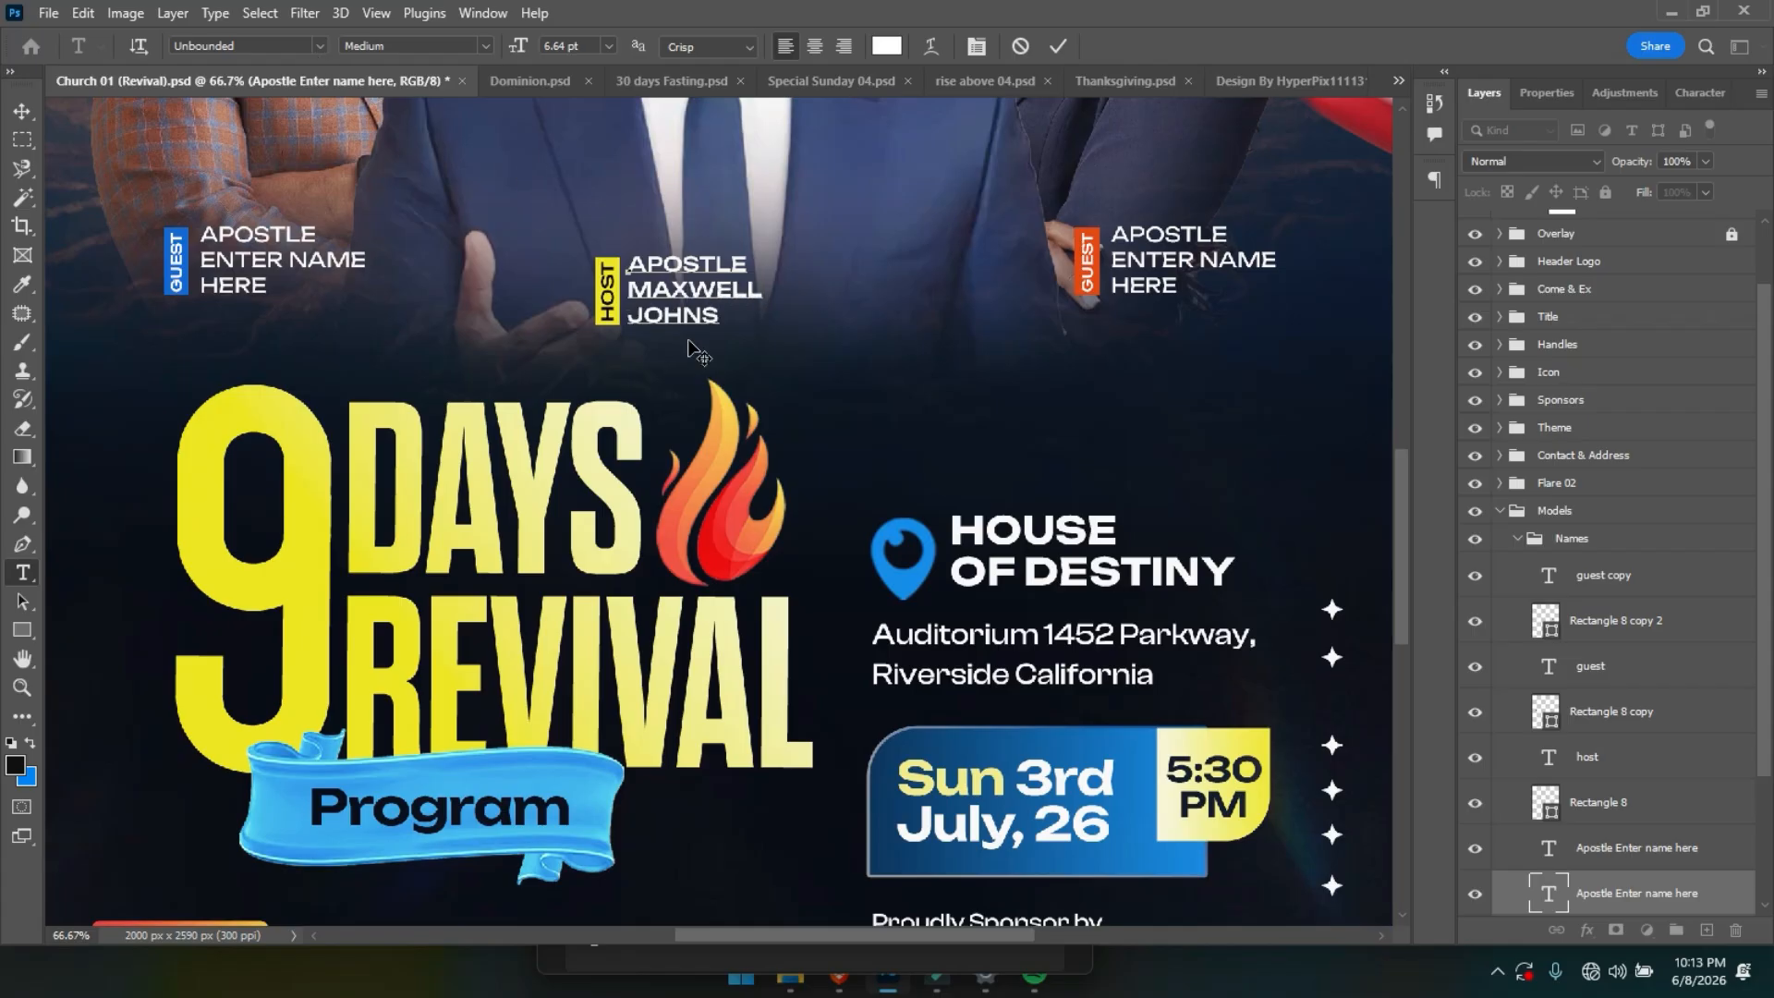
pyautogui.write('ON')
pyautogui.hotkey('ctrl', 'Return')
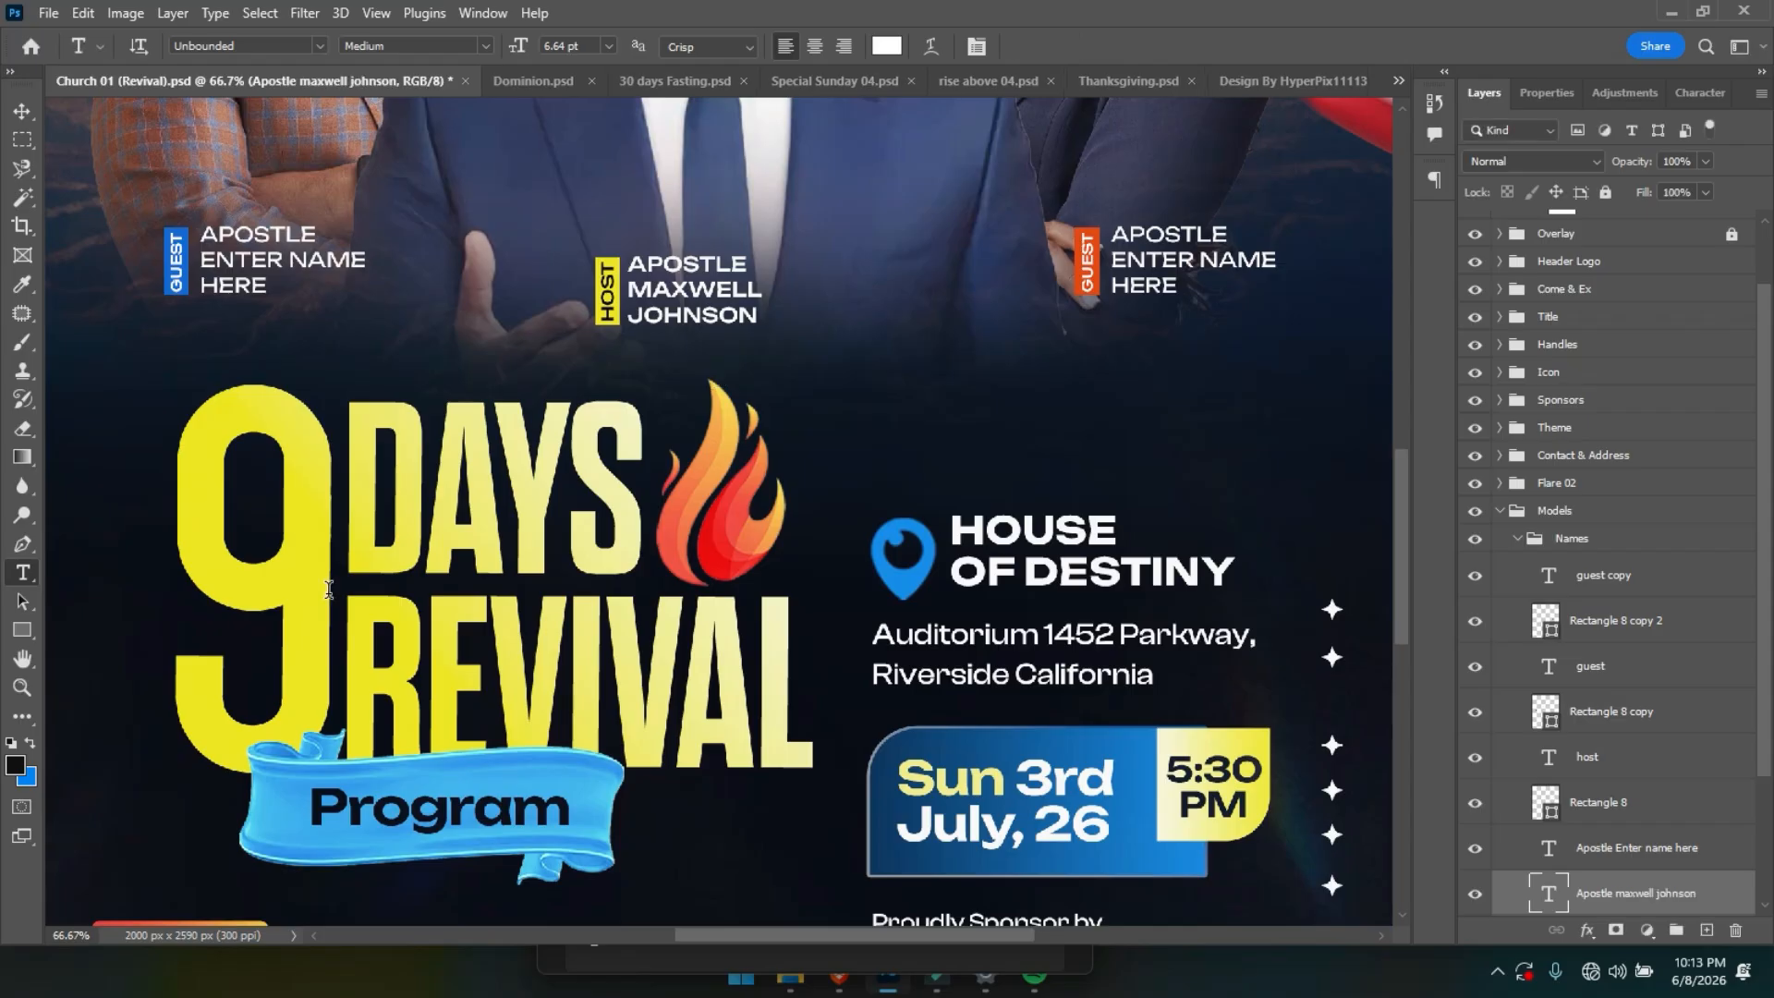
# Change the title's large 9 to 8, leaving DAYS REVIVAL unchanged.
pyautogui.keyDown('ctrl'); pyautogui.click(308, 572); pyautogui.keyUp('ctrl')
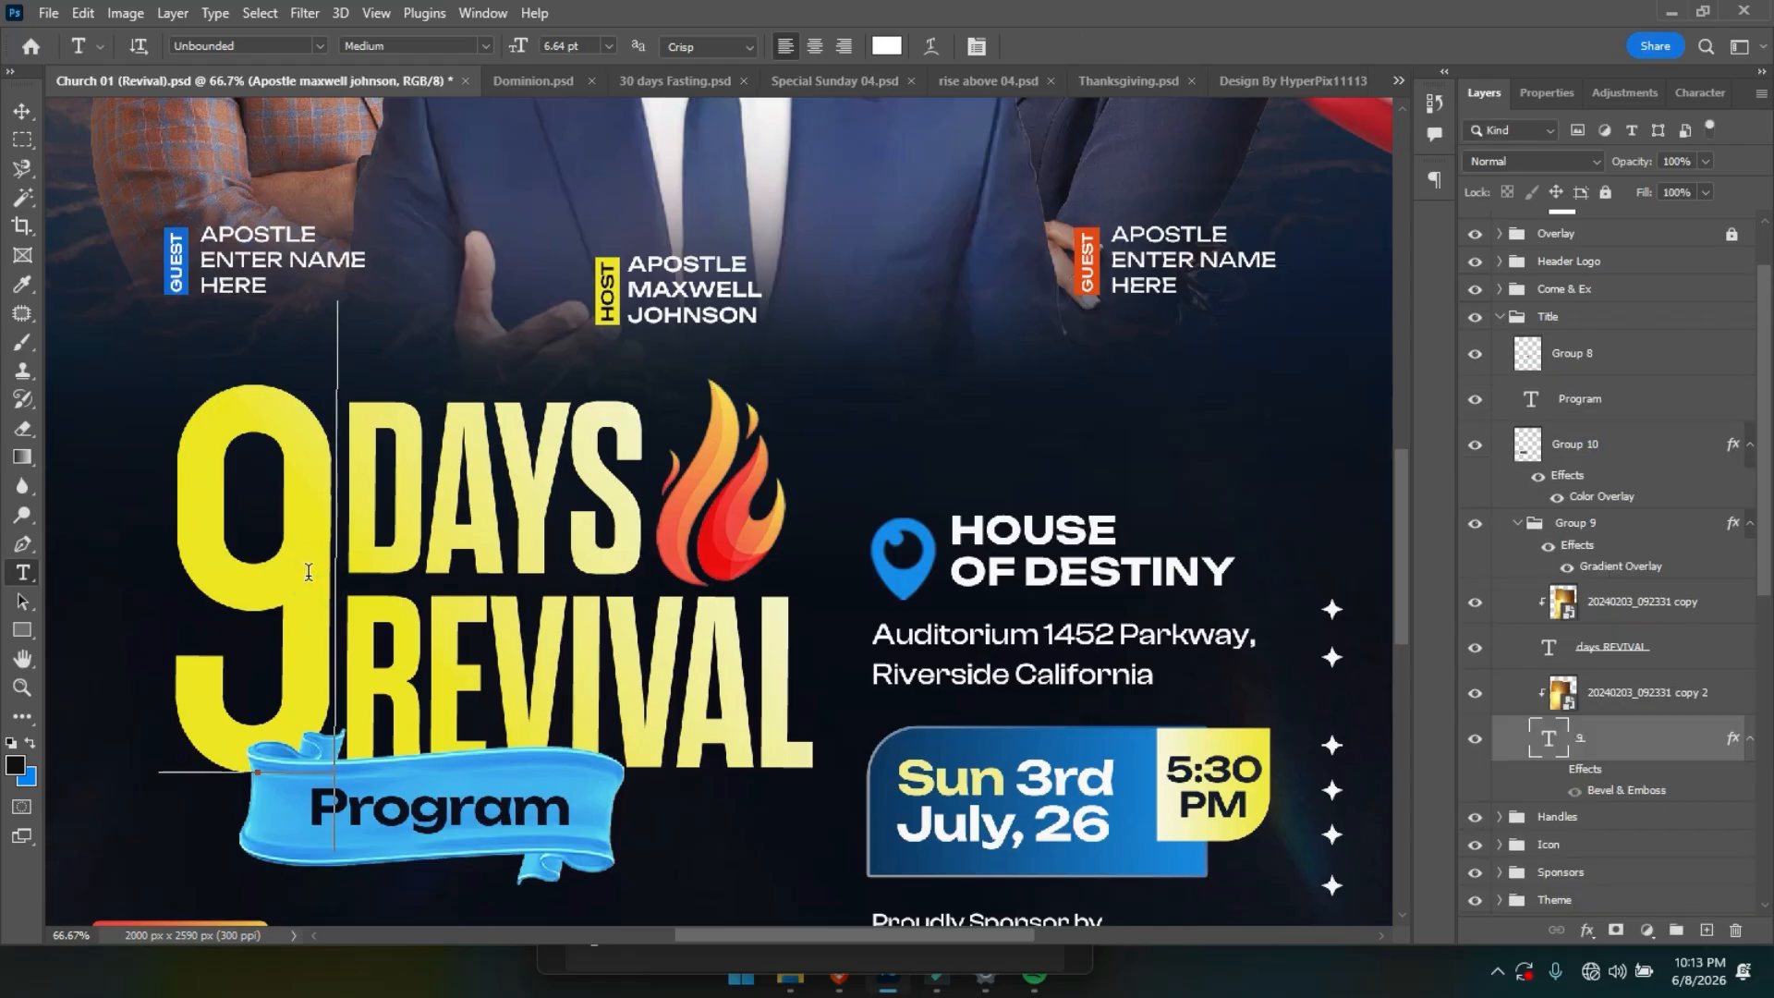
pyautogui.doubleClick(265, 585)
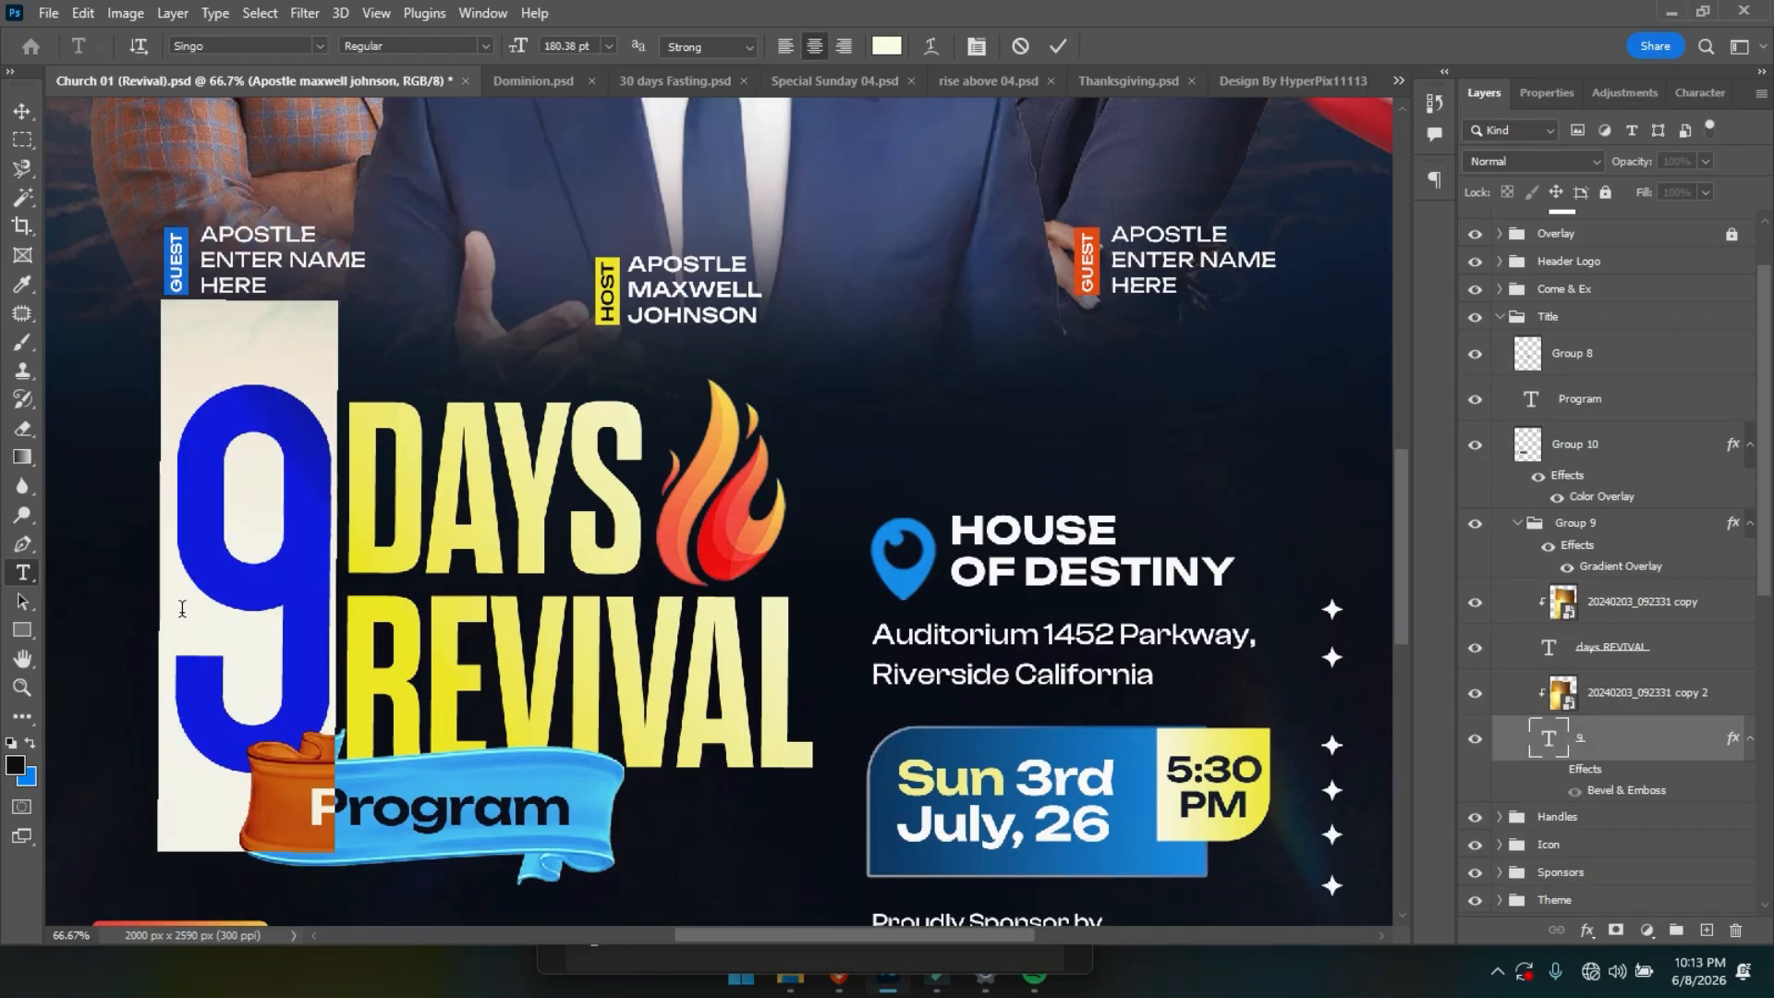
pyautogui.write('8')
pyautogui.hotkey('ctrl', 'Return')
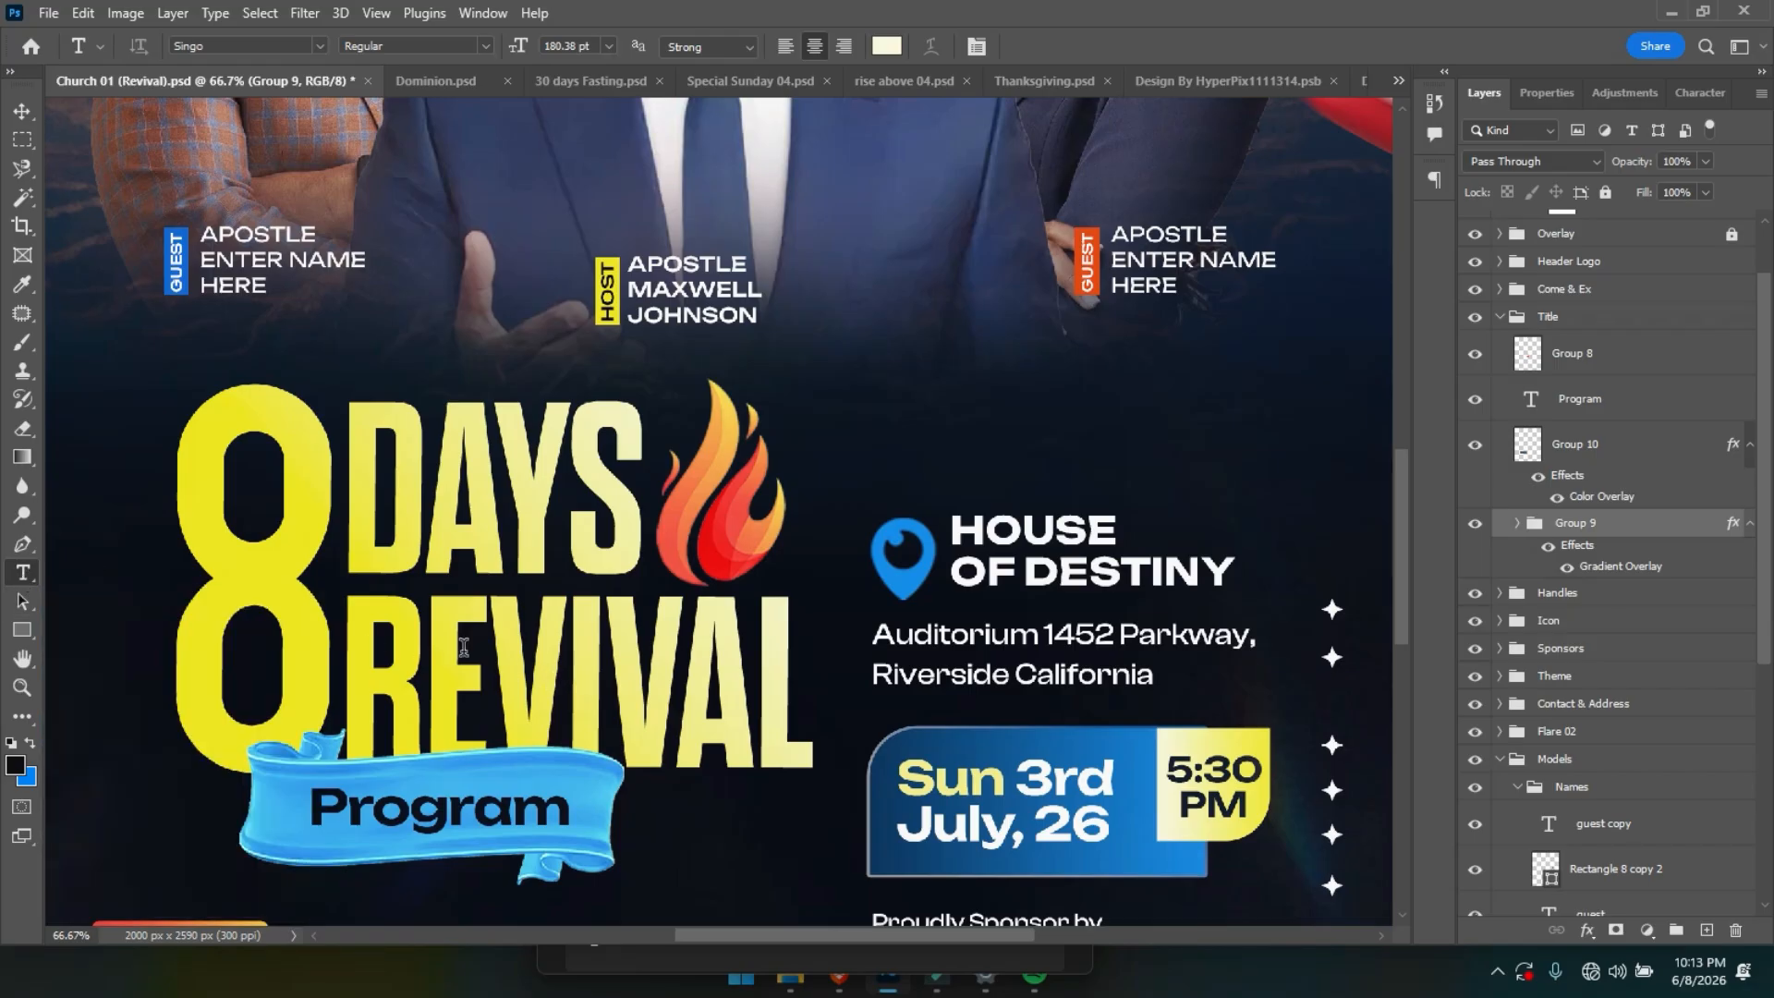
pyautogui.click(464, 647)
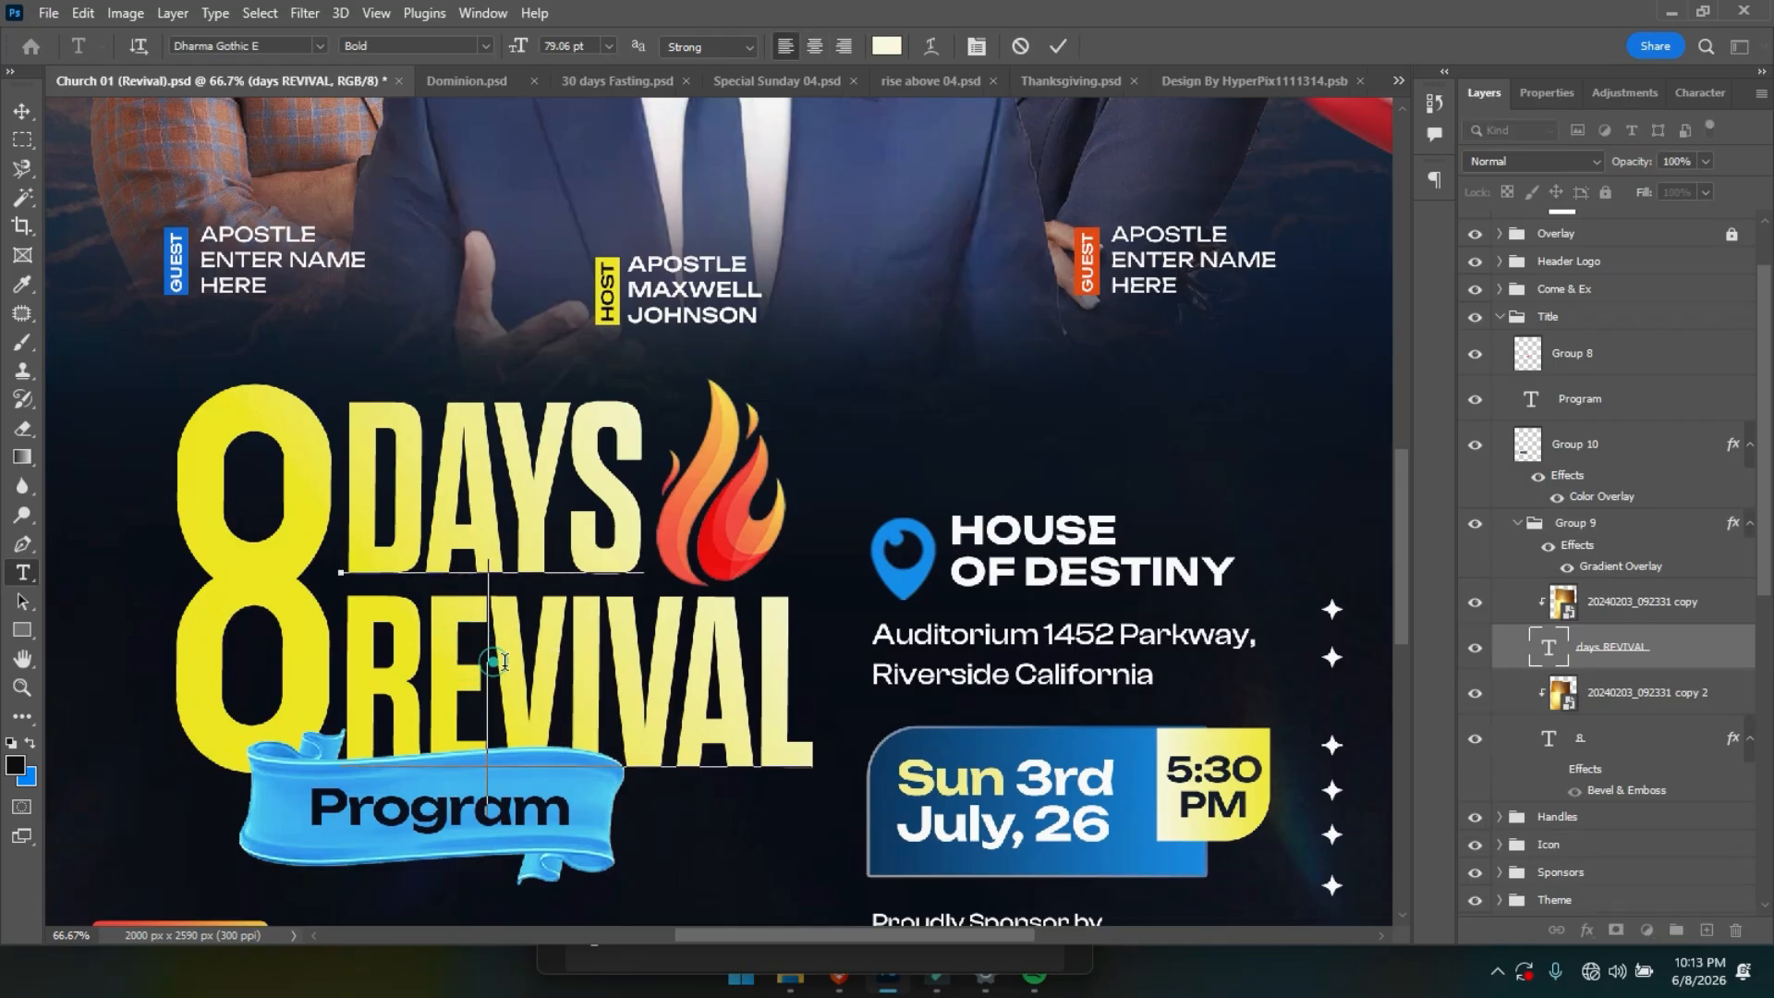
pyautogui.moveTo(489, 660); pyautogui.dragTo(548, 665)
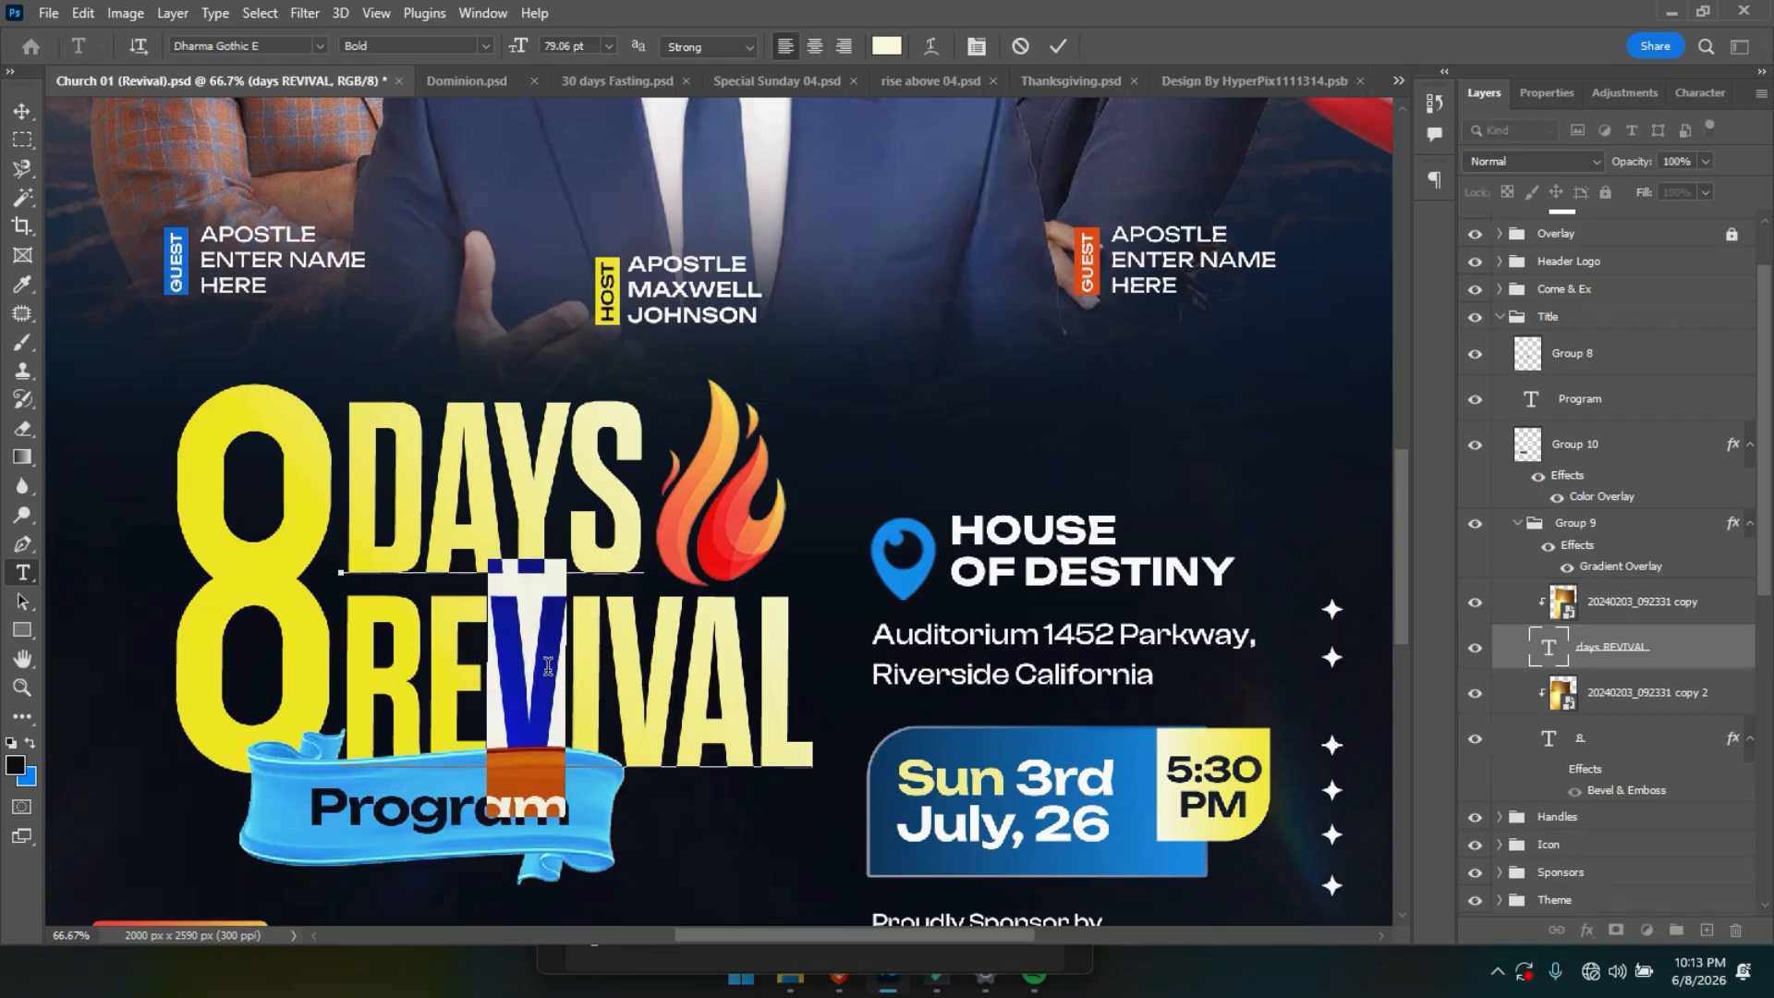
pyautogui.click(22, 110)
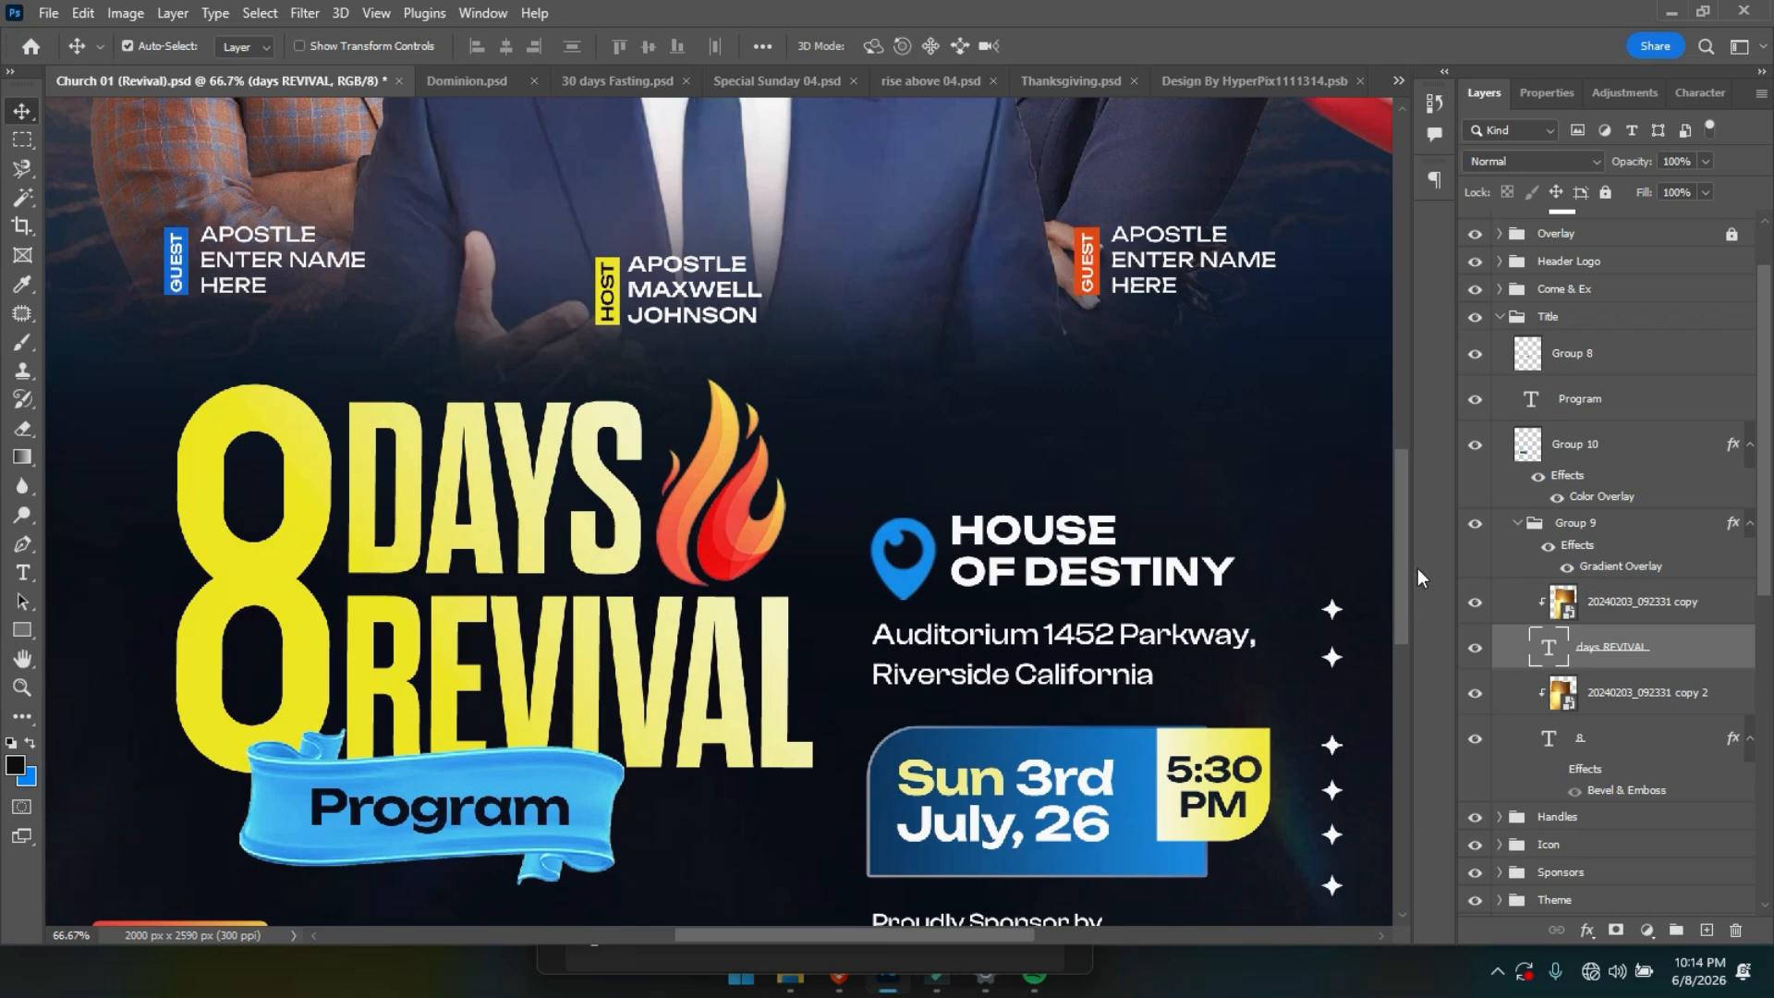
pyautogui.moveTo(1401, 580); pyautogui.dragTo(1401, 625)
# Collapse the Title, Date & Time, BG, Contact and Handles groups; raise the middle man slightly.
pyautogui.click(1502, 318)
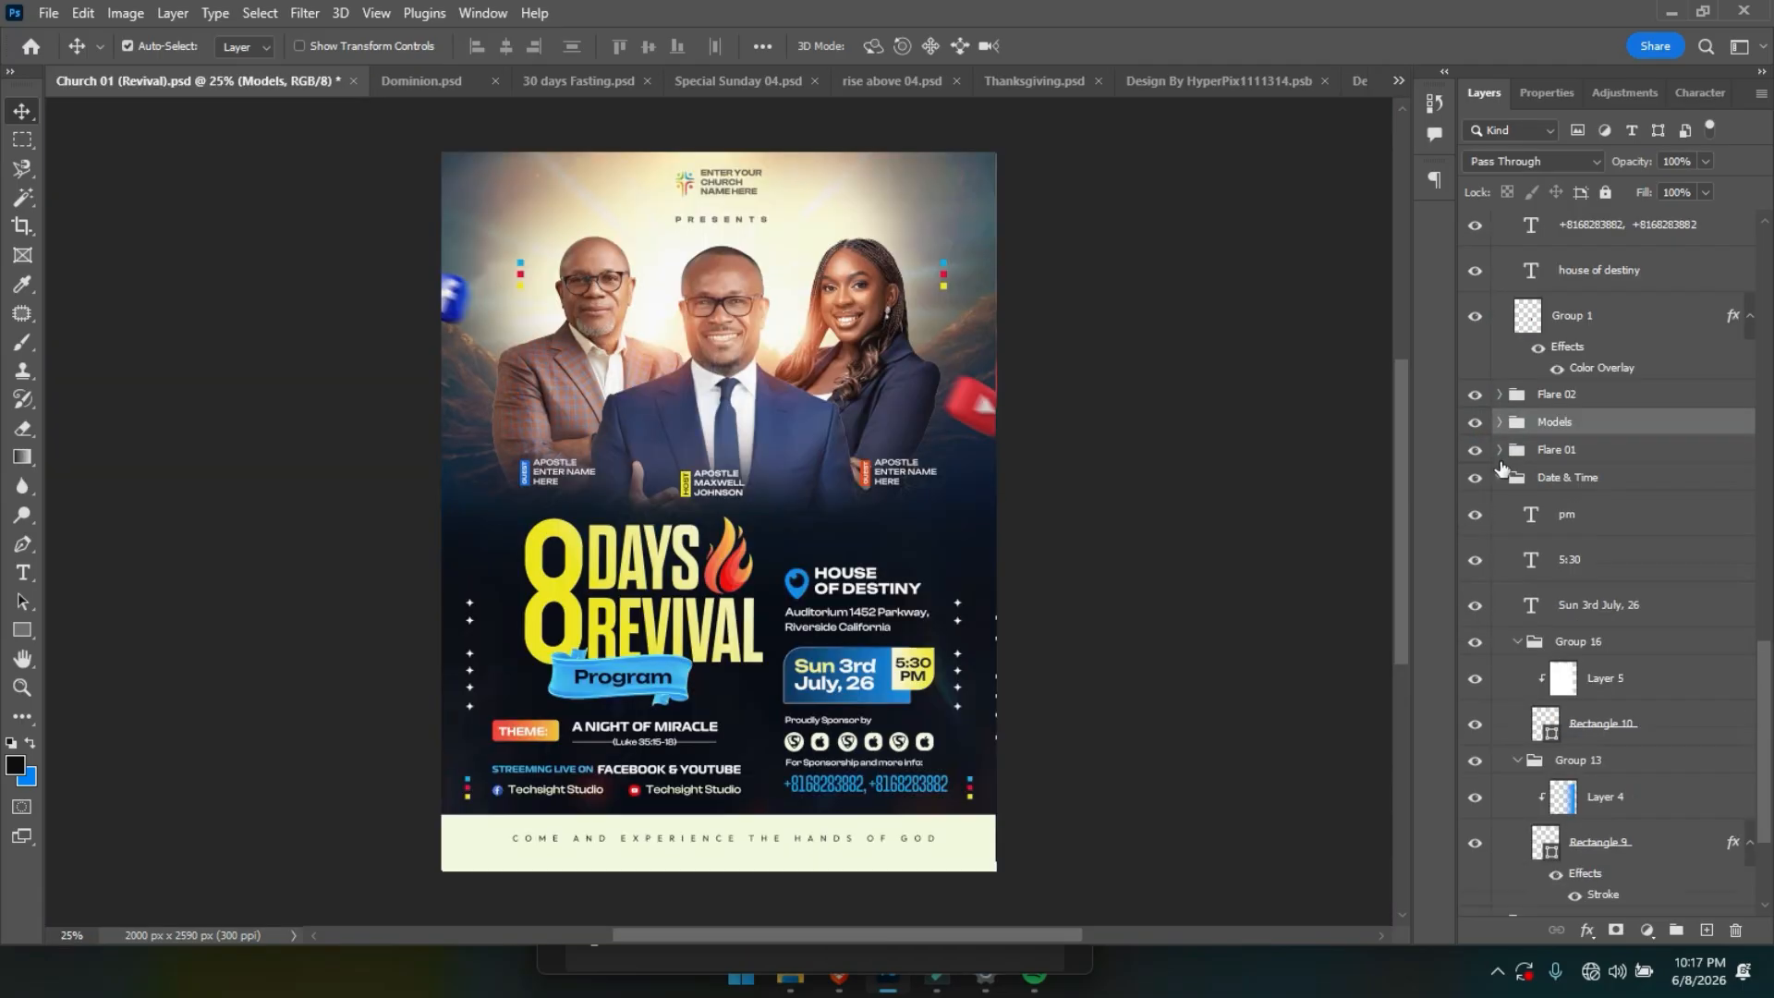
pyautogui.click(1500, 477)
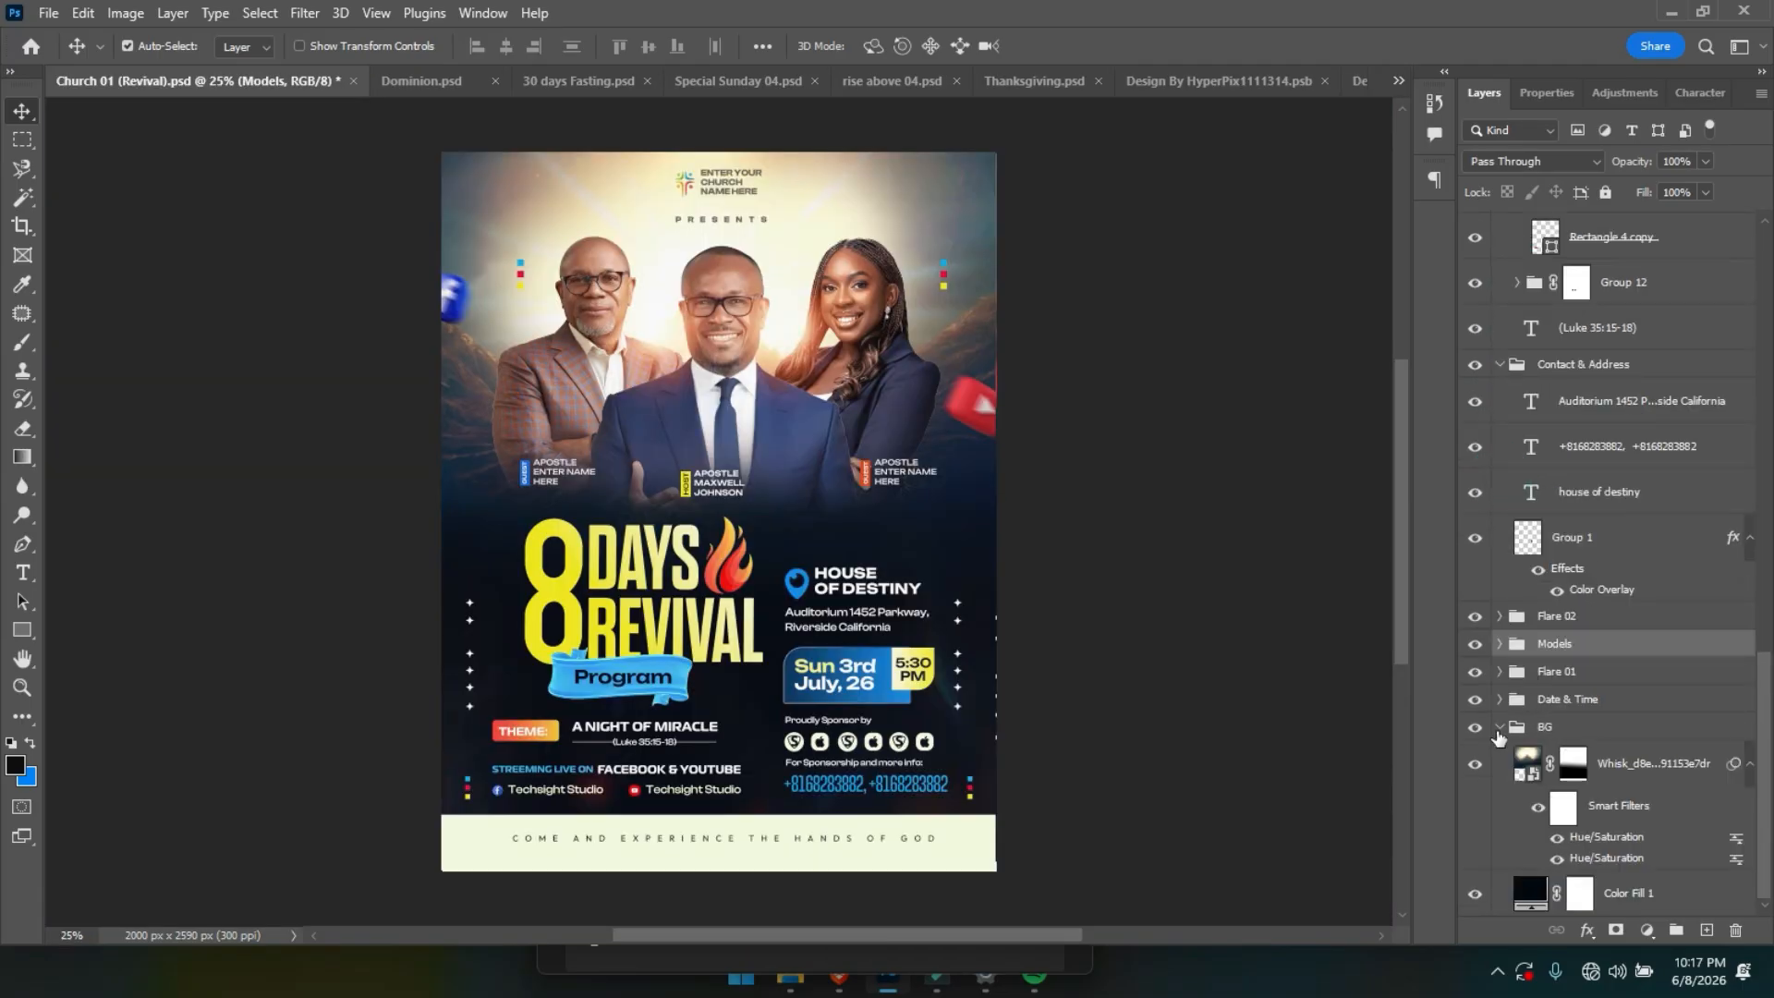
pyautogui.click(1498, 728)
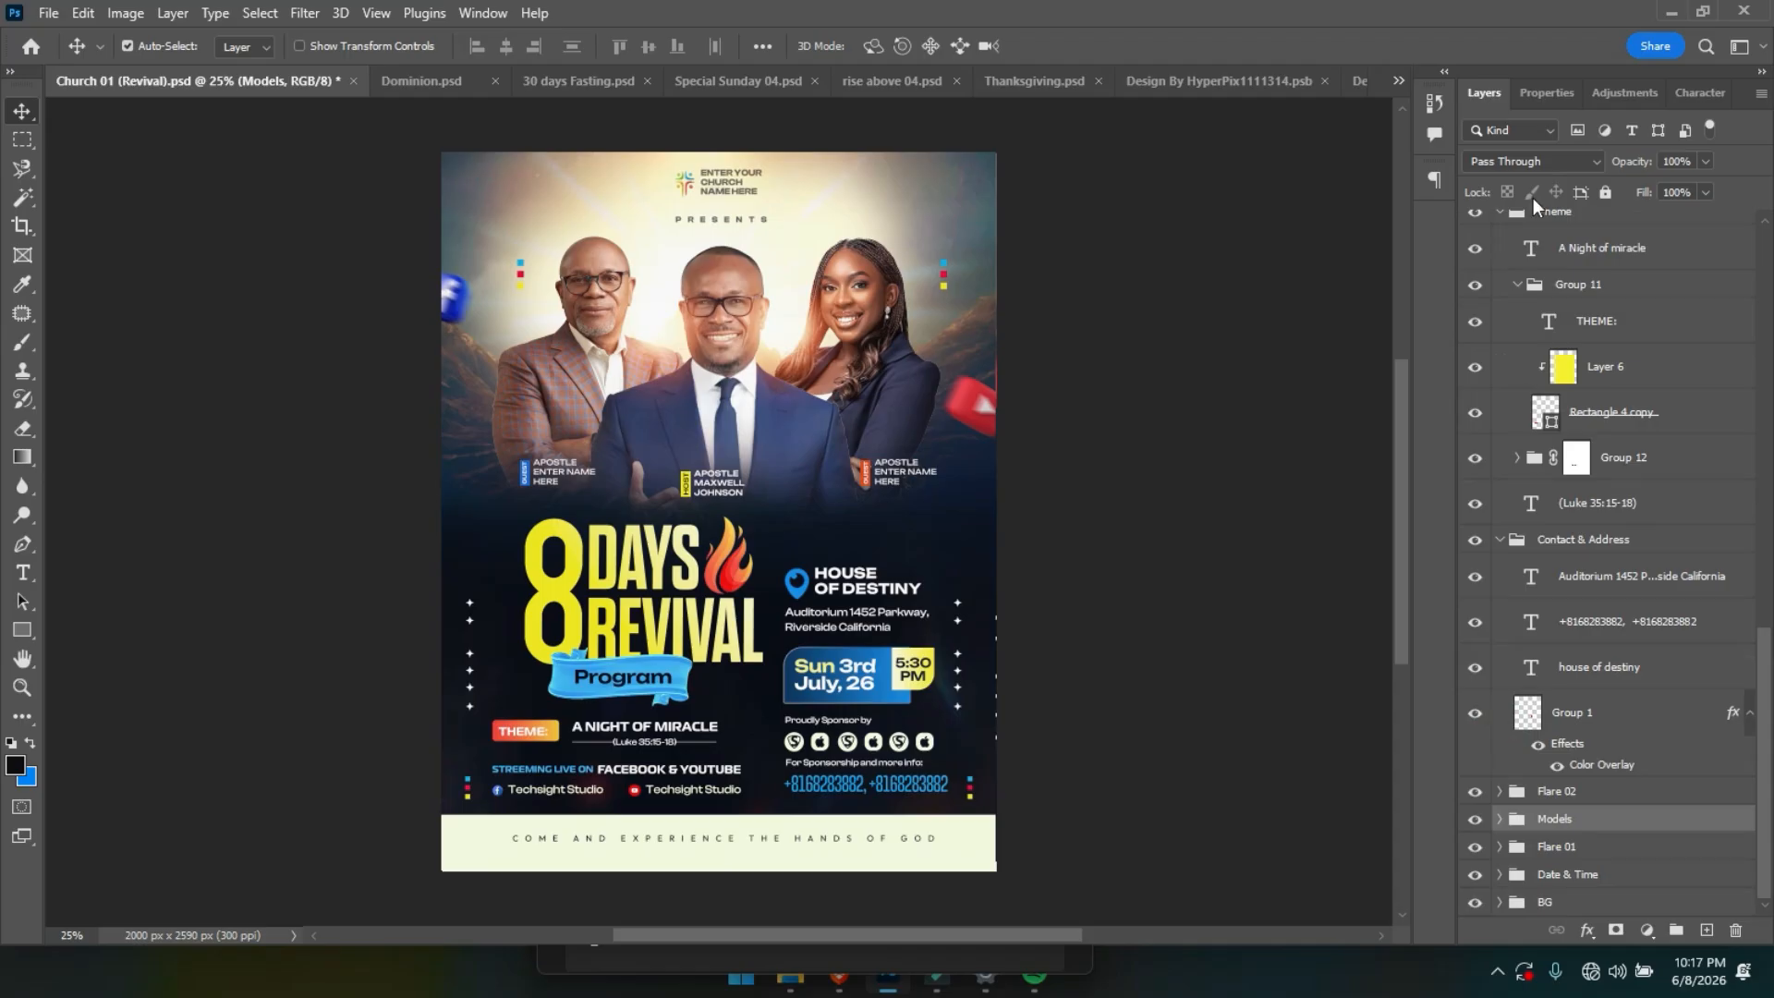
pyautogui.click(1517, 289)
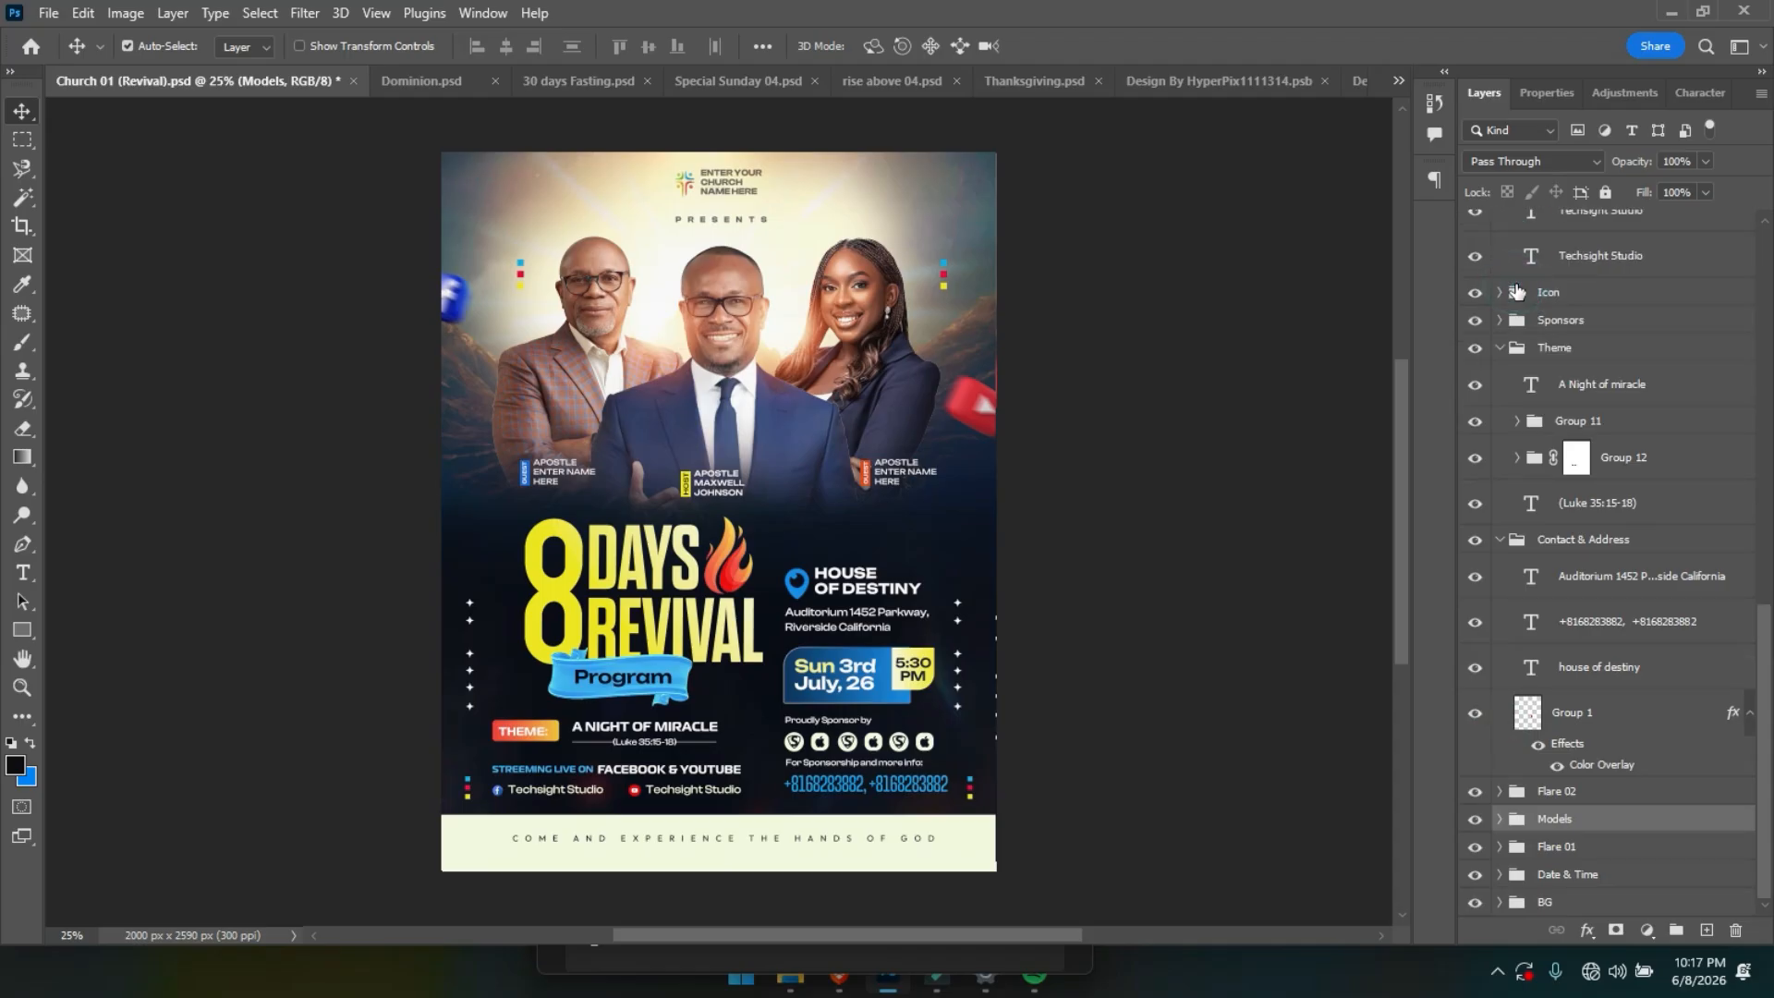
pyautogui.click(1499, 351)
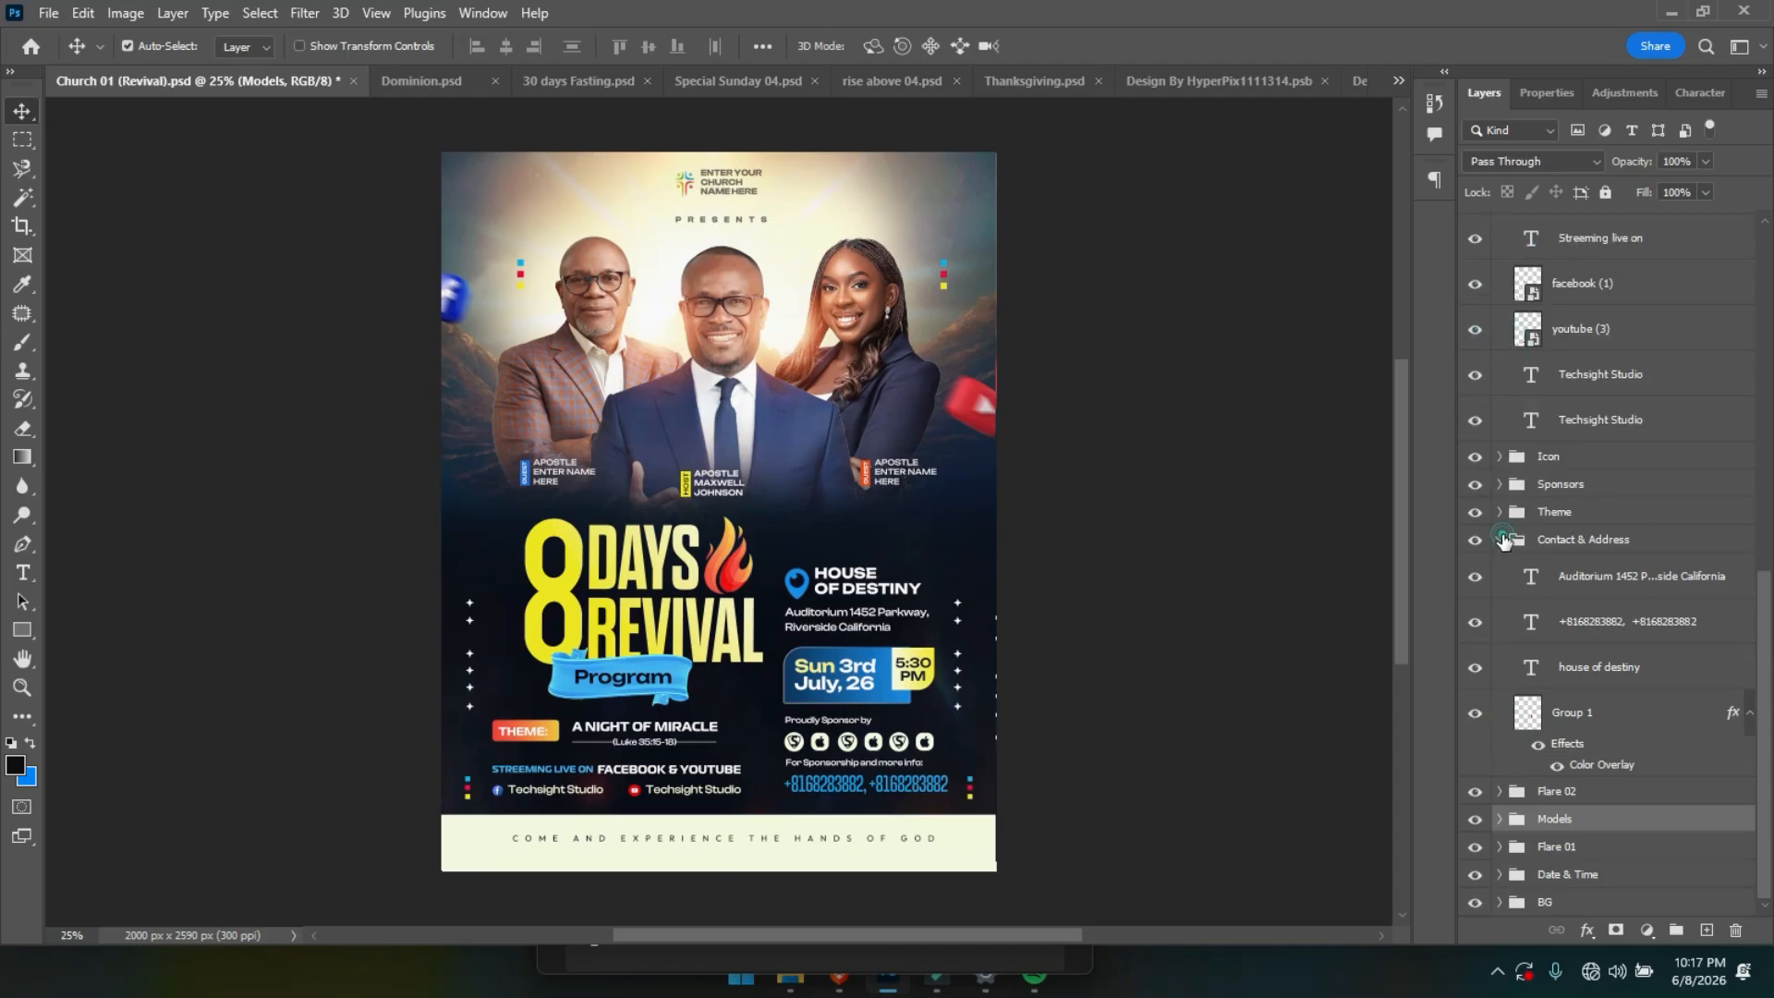
pyautogui.click(1498, 538)
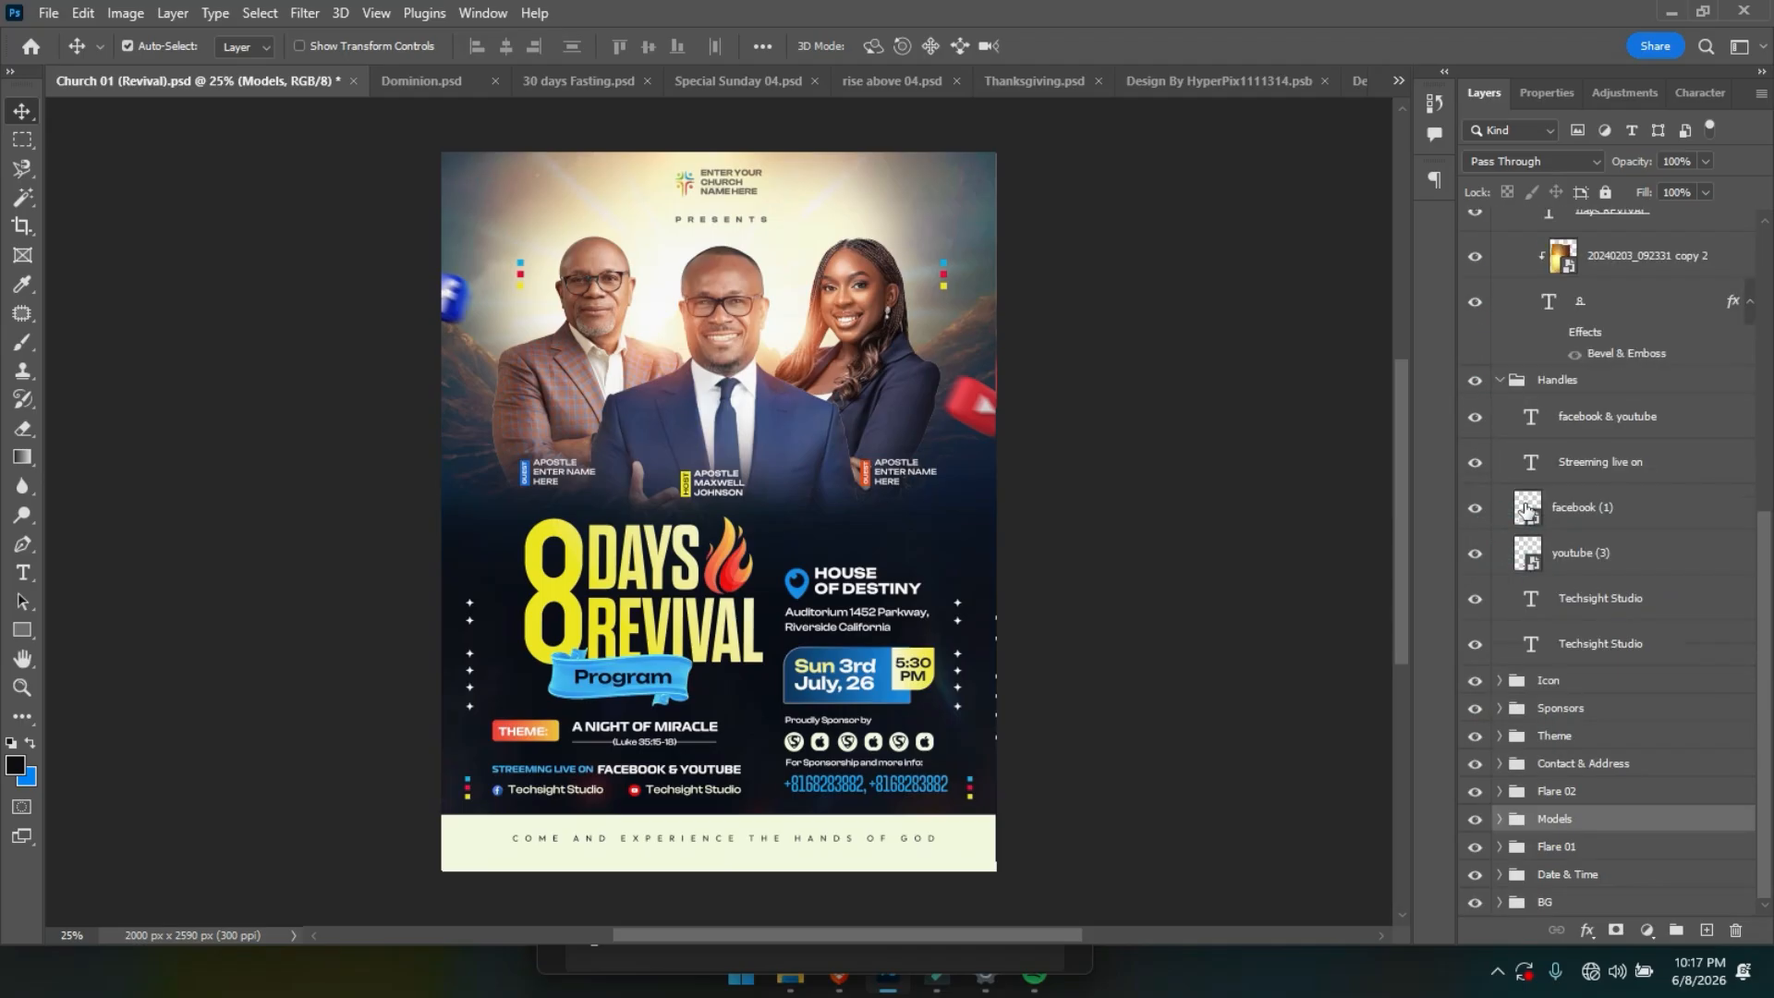
pyautogui.click(1501, 386)
pyautogui.scroll(3, 1755, 273)
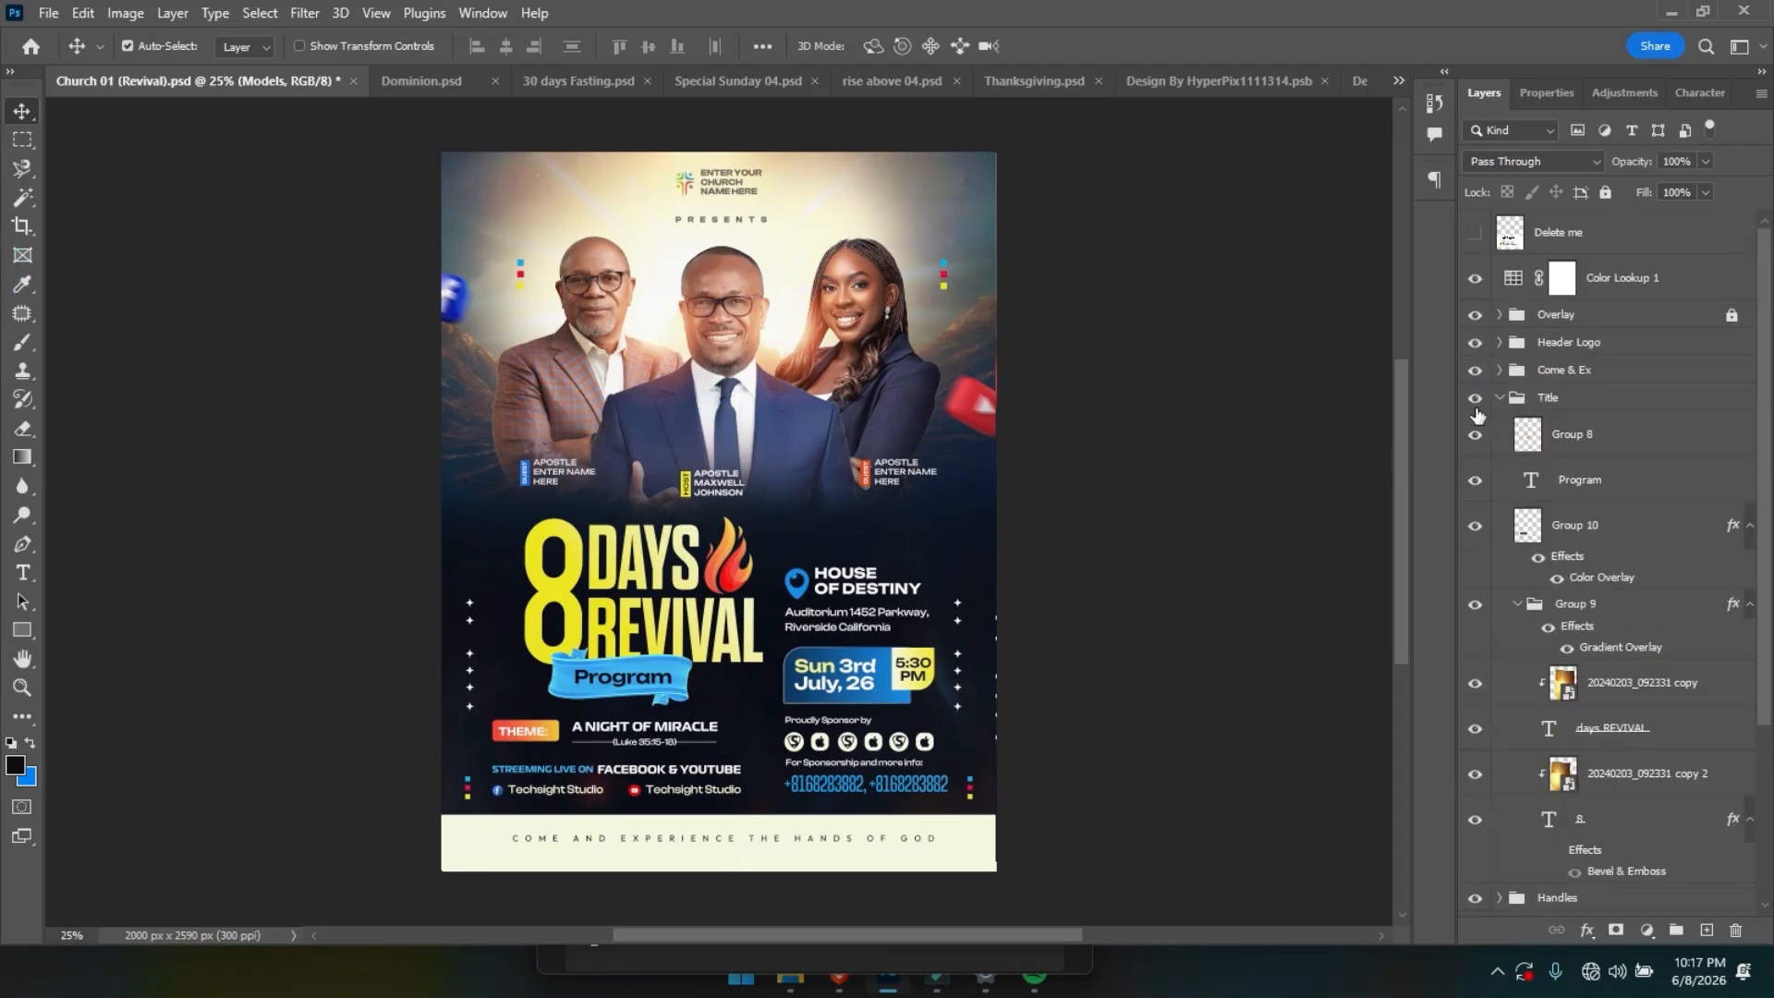
pyautogui.click(1500, 398)
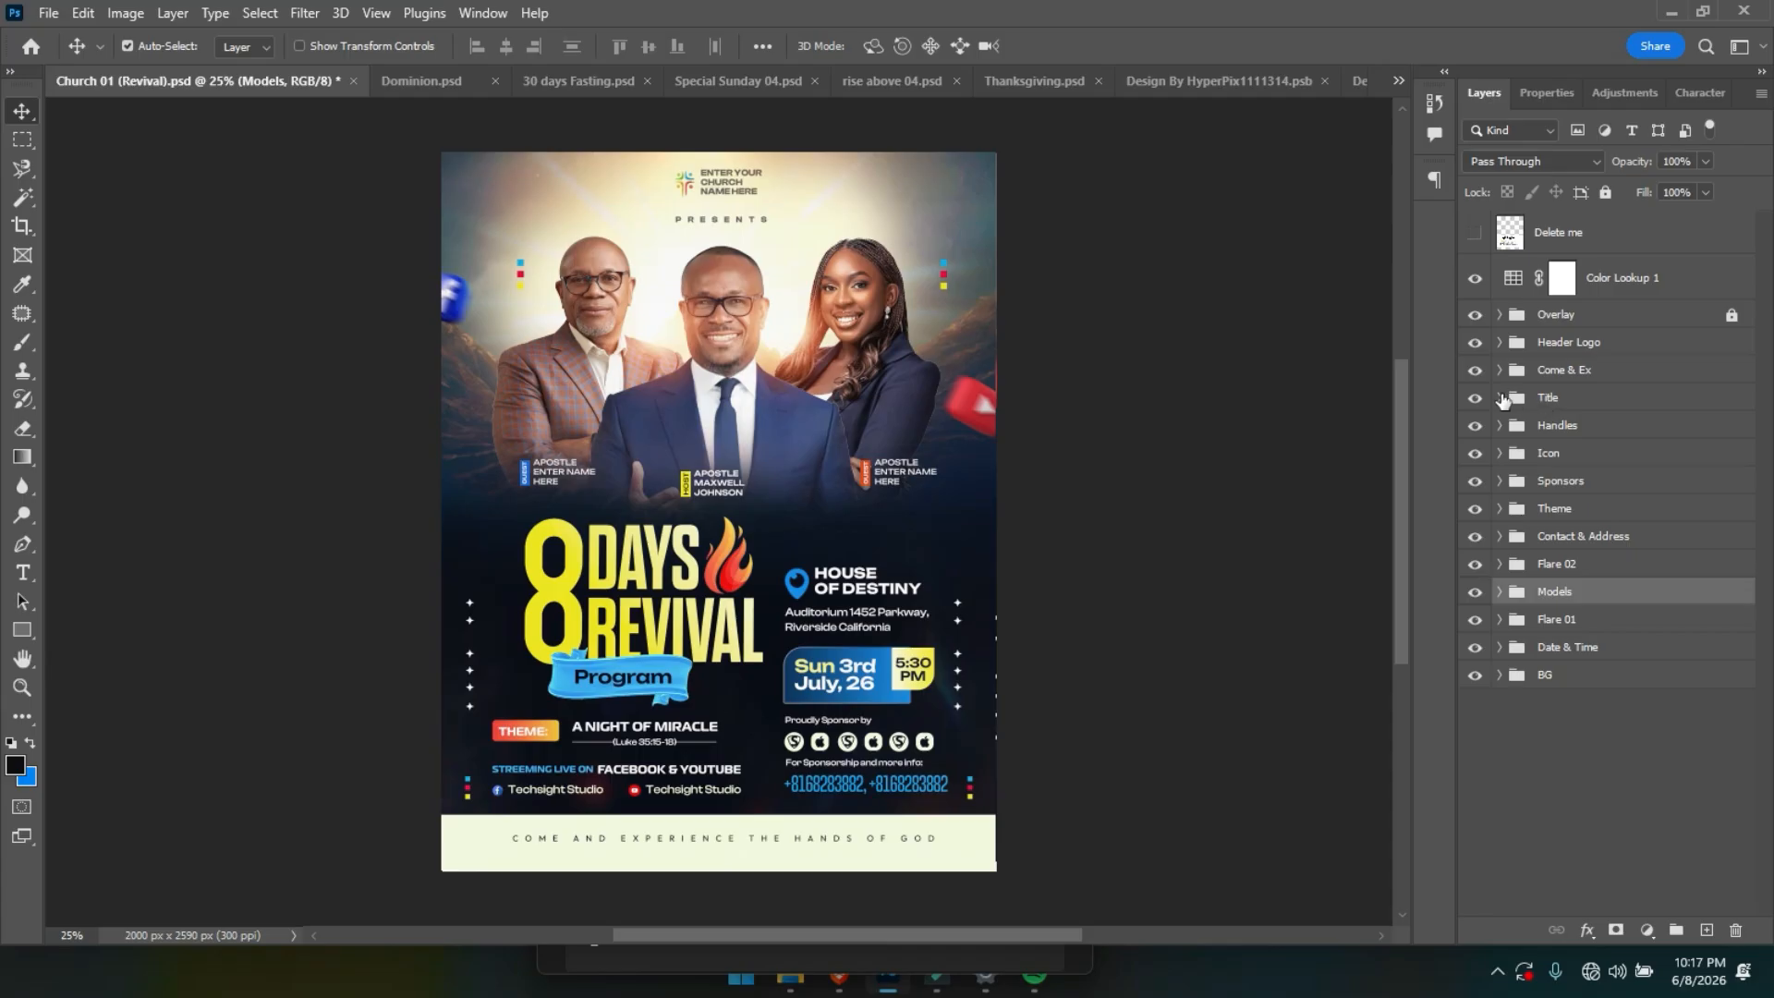
pyautogui.click(706, 438)
pyautogui.moveTo(714, 414); pyautogui.dragTo(714, 409)
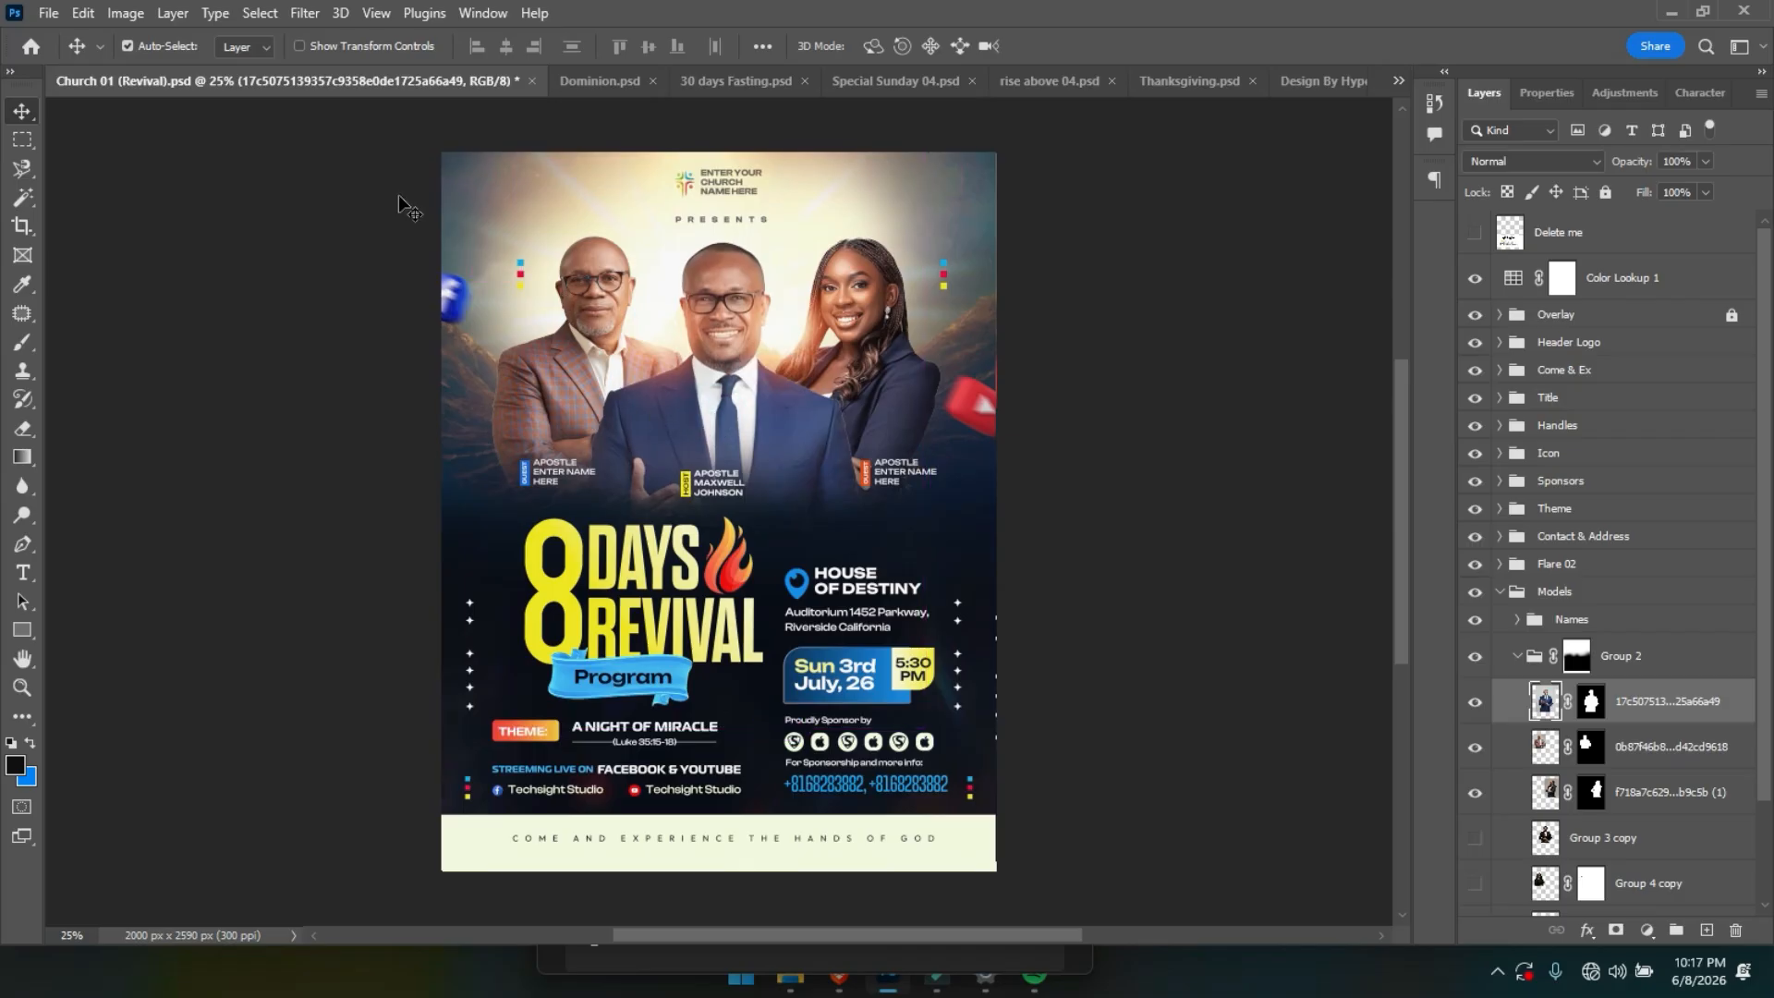
# In Camera Raw on the middle man's photo, set Contrast +31, Shadows -9, Blacks -4, Texture +15, Clarity +13.
pyautogui.click(306, 13)
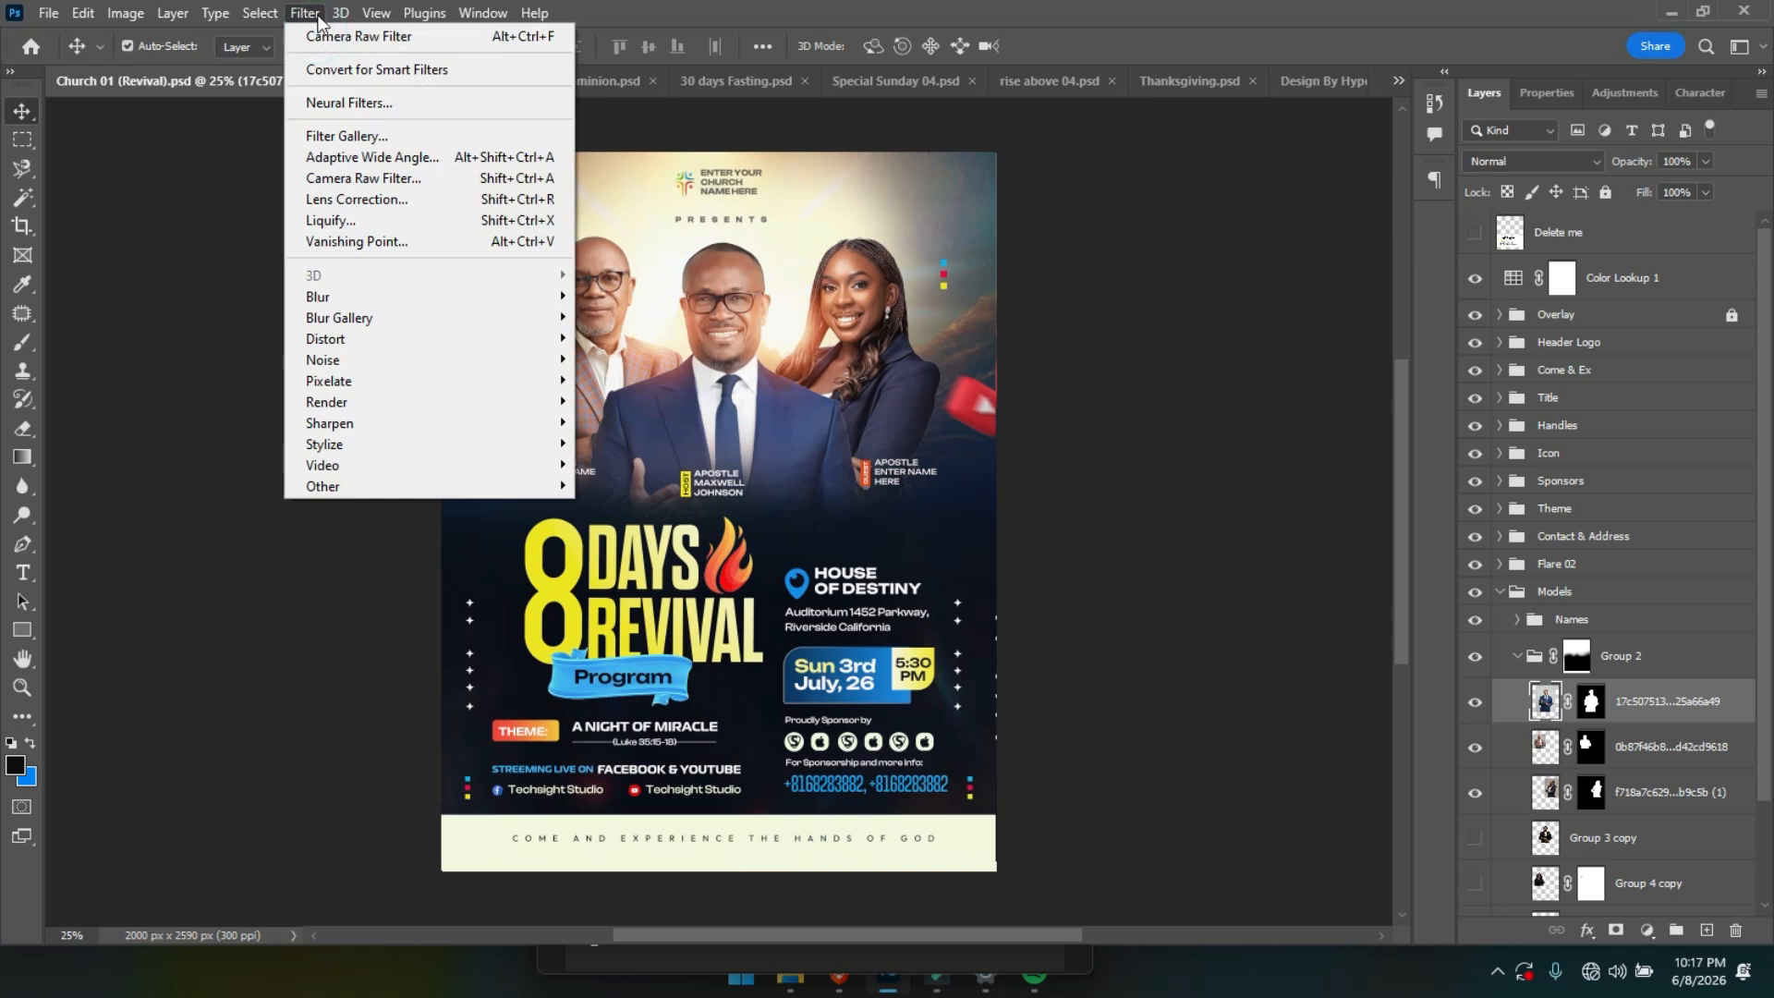
pyautogui.click(339, 179)
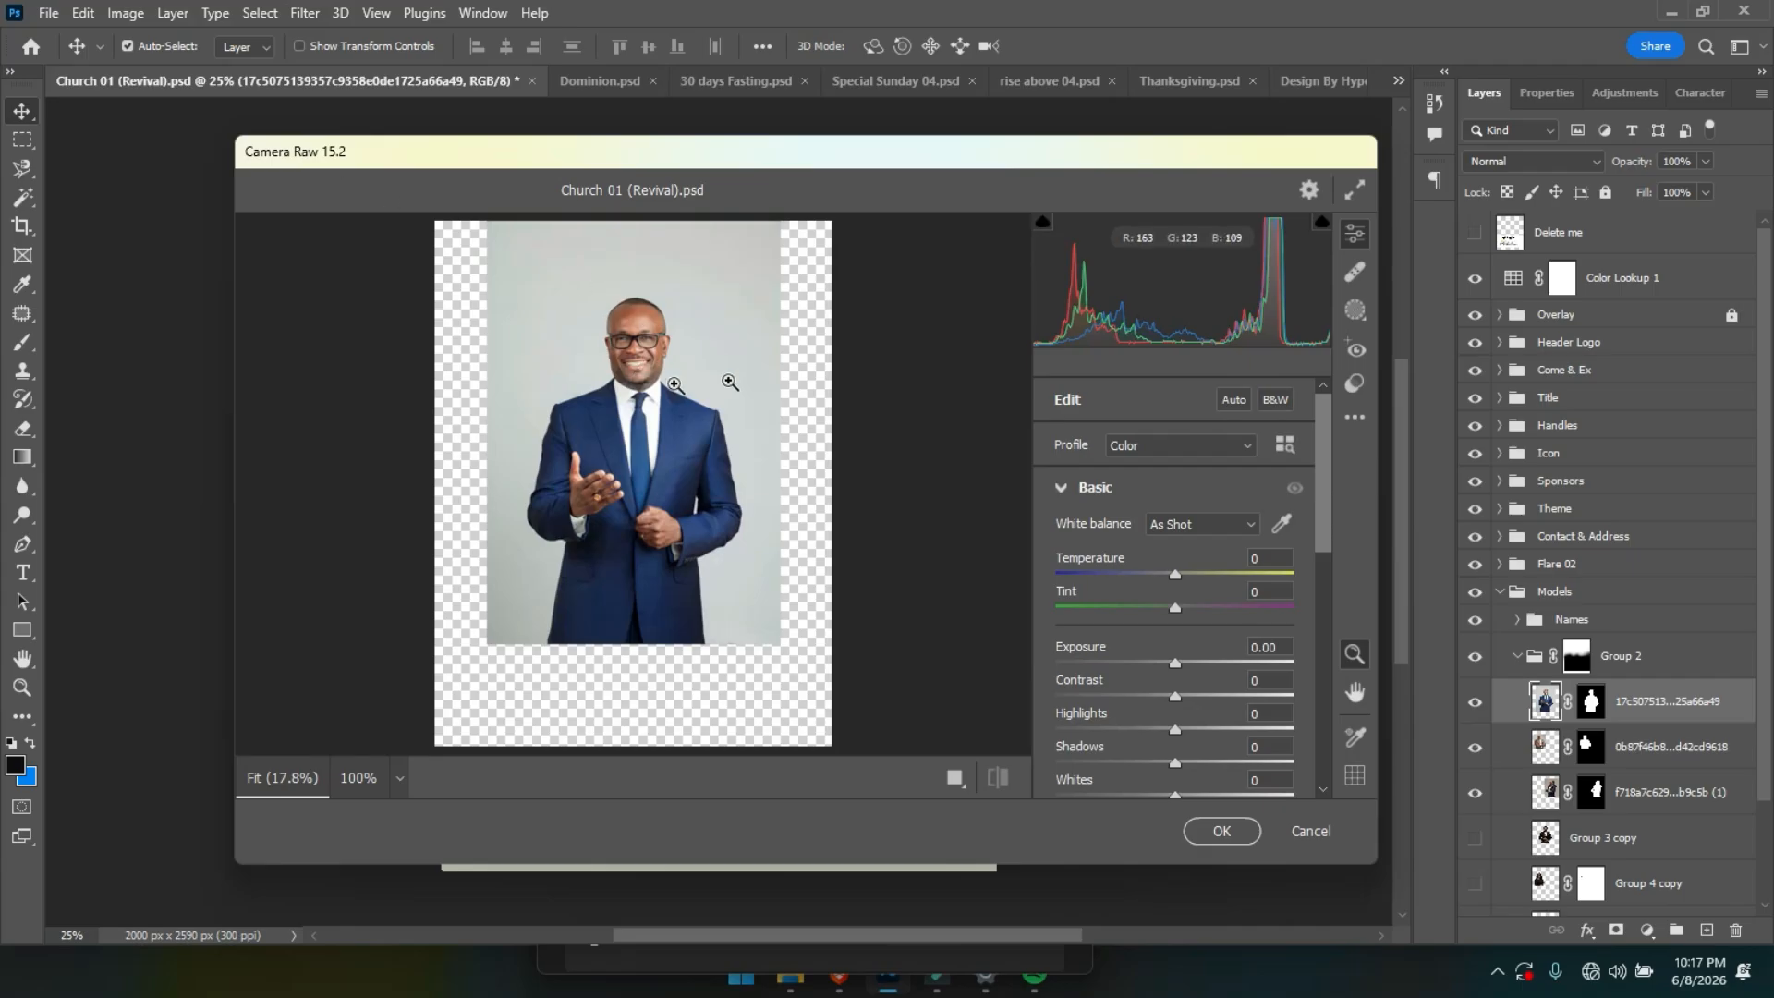
pyautogui.click(739, 369)
pyautogui.click(739, 369)
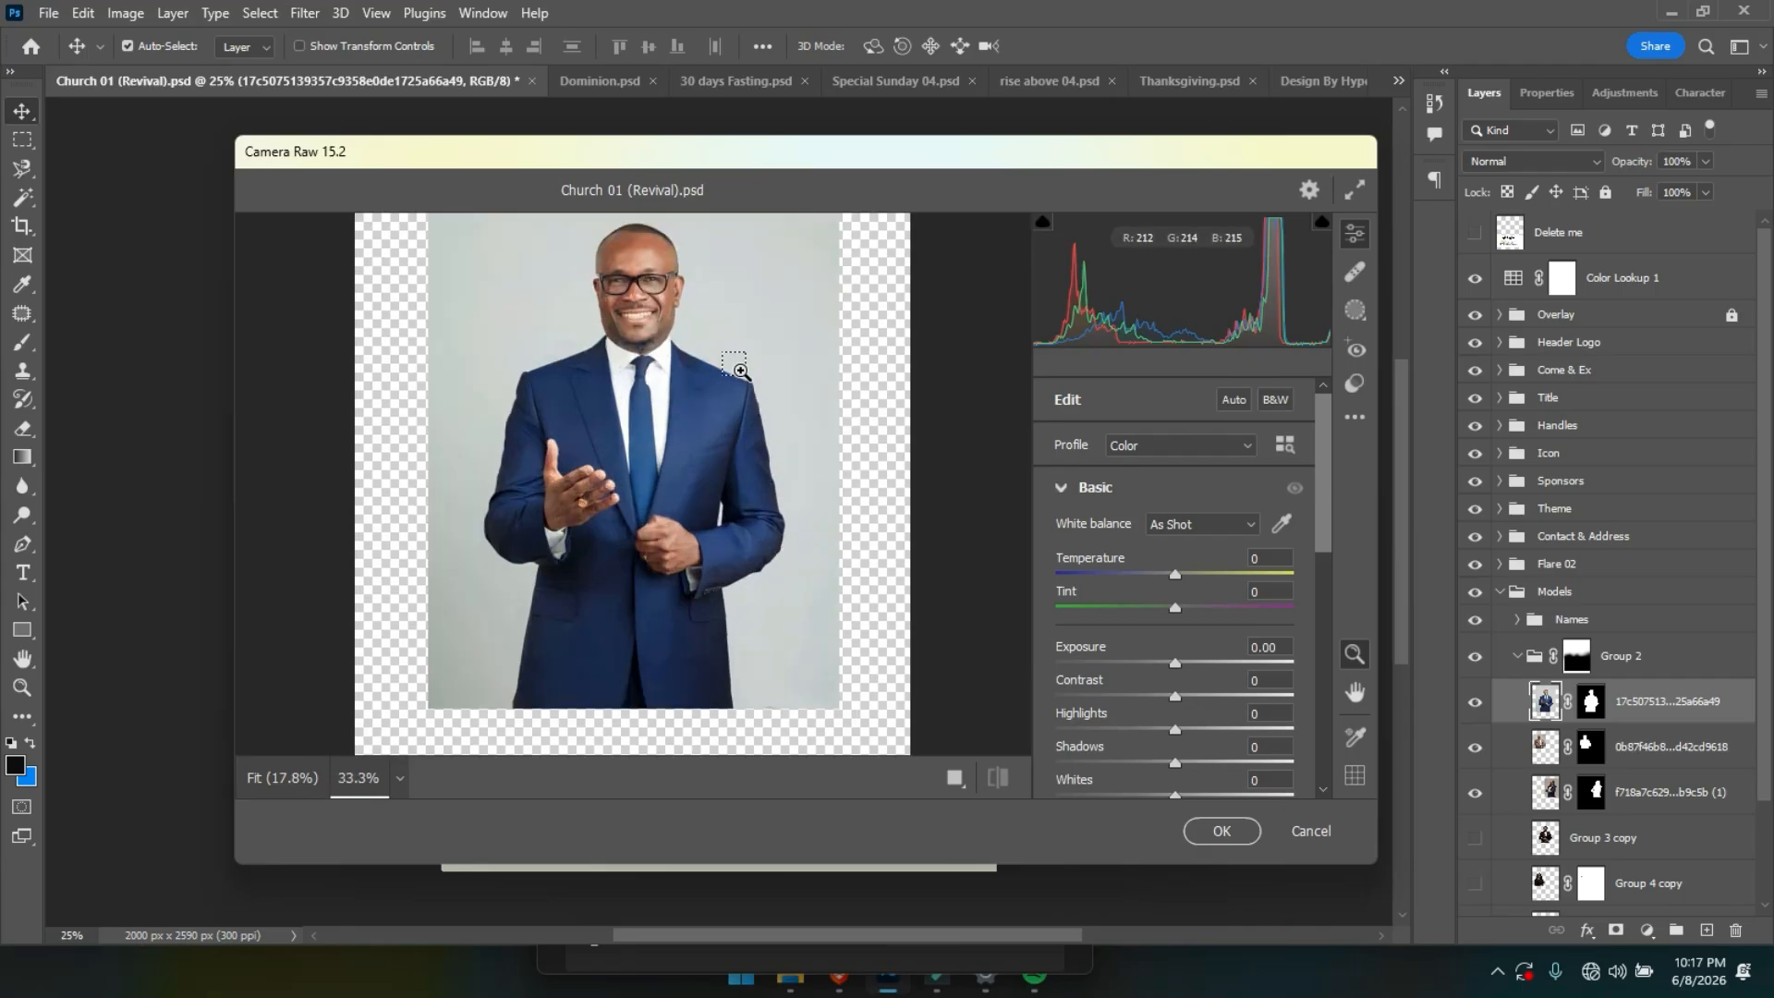
pyautogui.moveTo(740, 369); pyautogui.dragTo(741, 494)
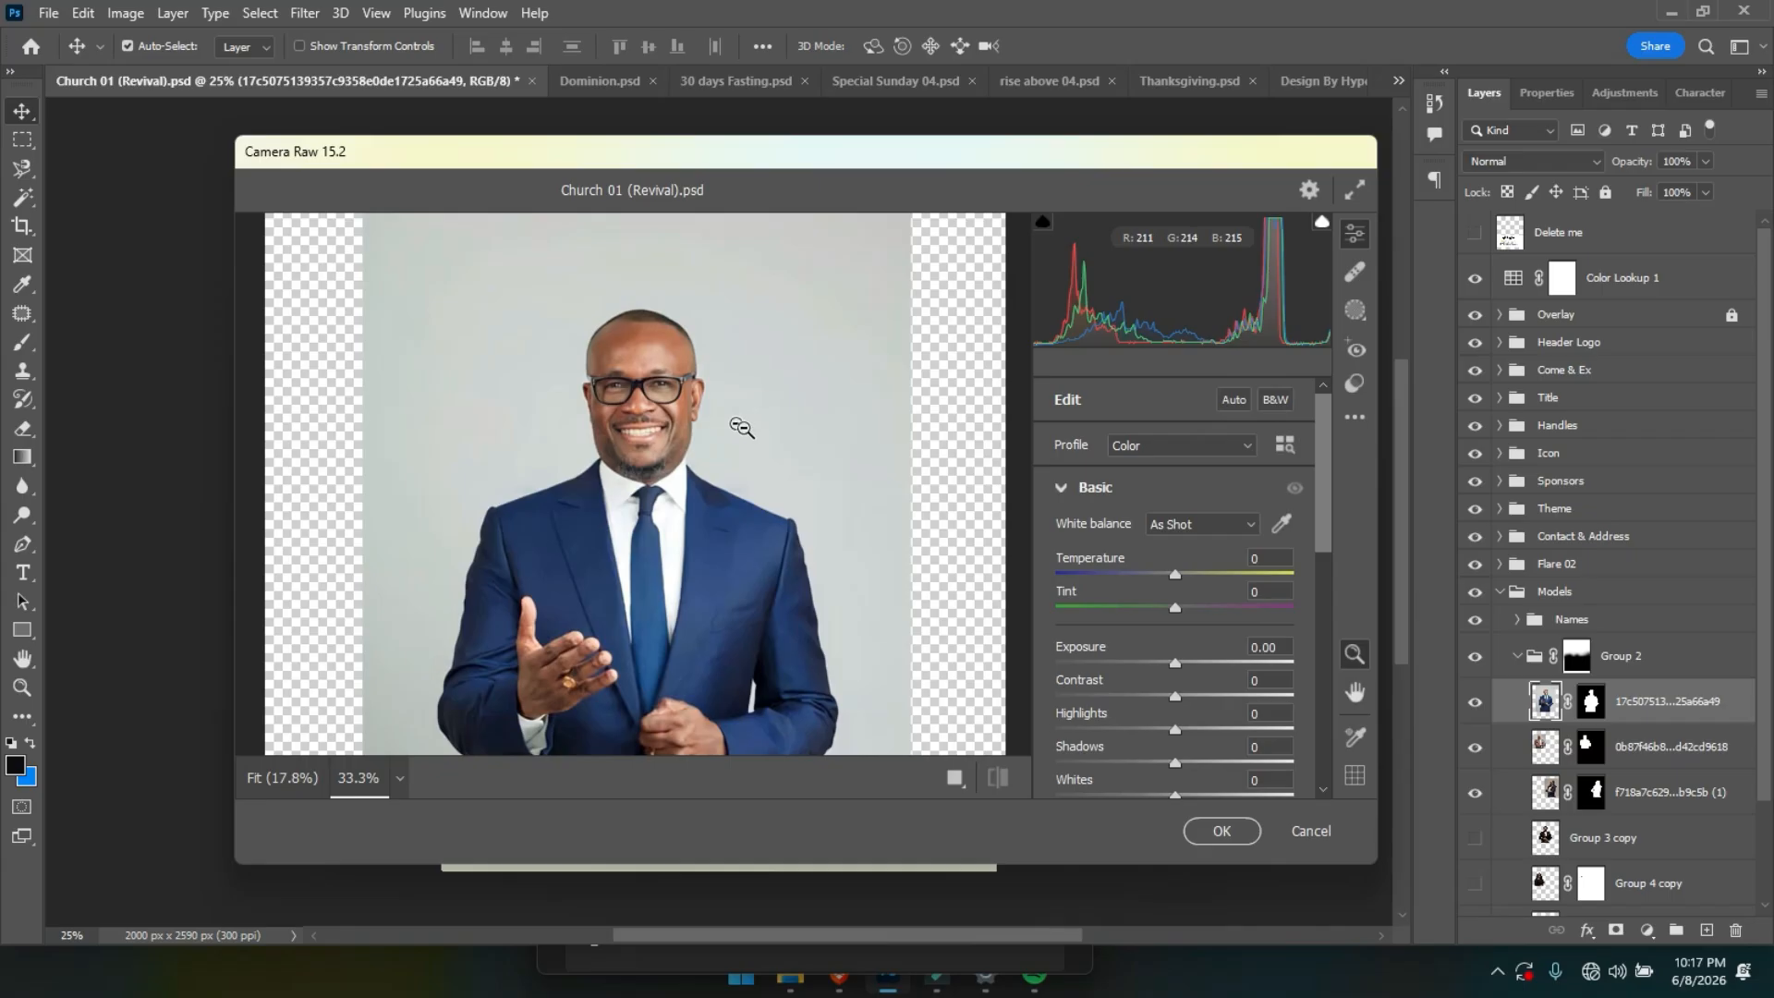
pyautogui.moveTo(1174, 700); pyautogui.dragTo(1211, 702)
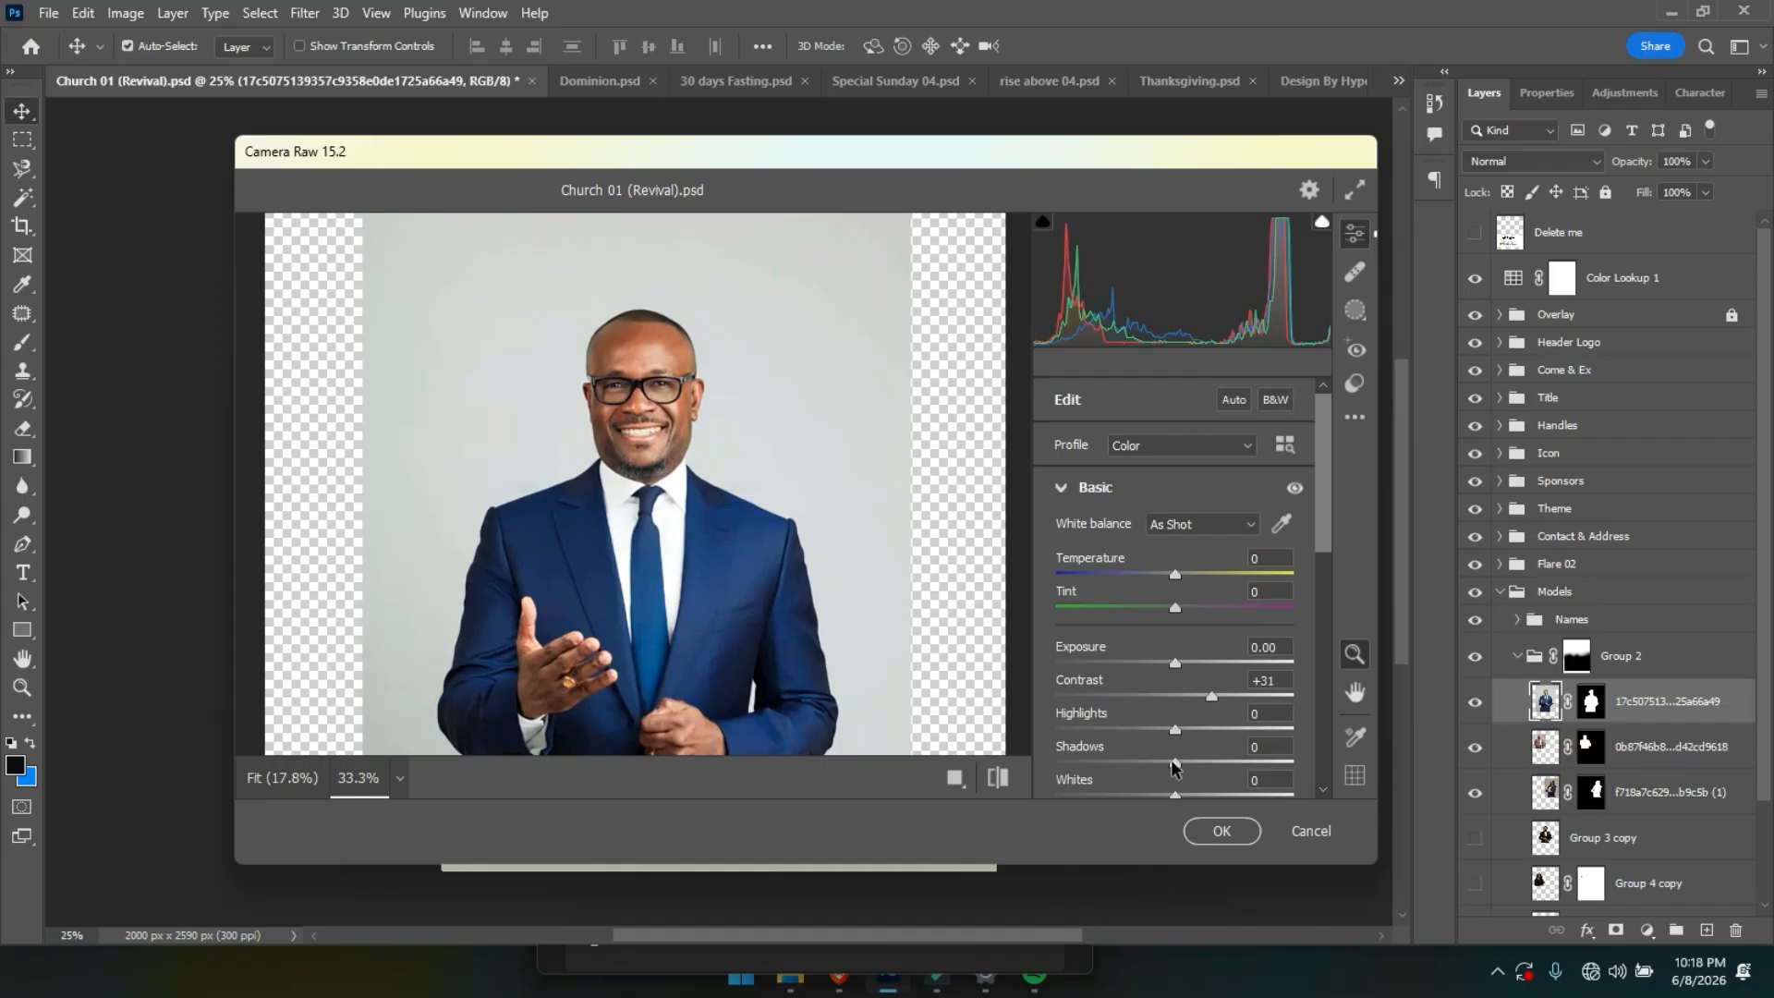
pyautogui.moveTo(1171, 765); pyautogui.dragTo(1164, 765)
pyautogui.moveTo(1331, 539); pyautogui.dragTo(1331, 622)
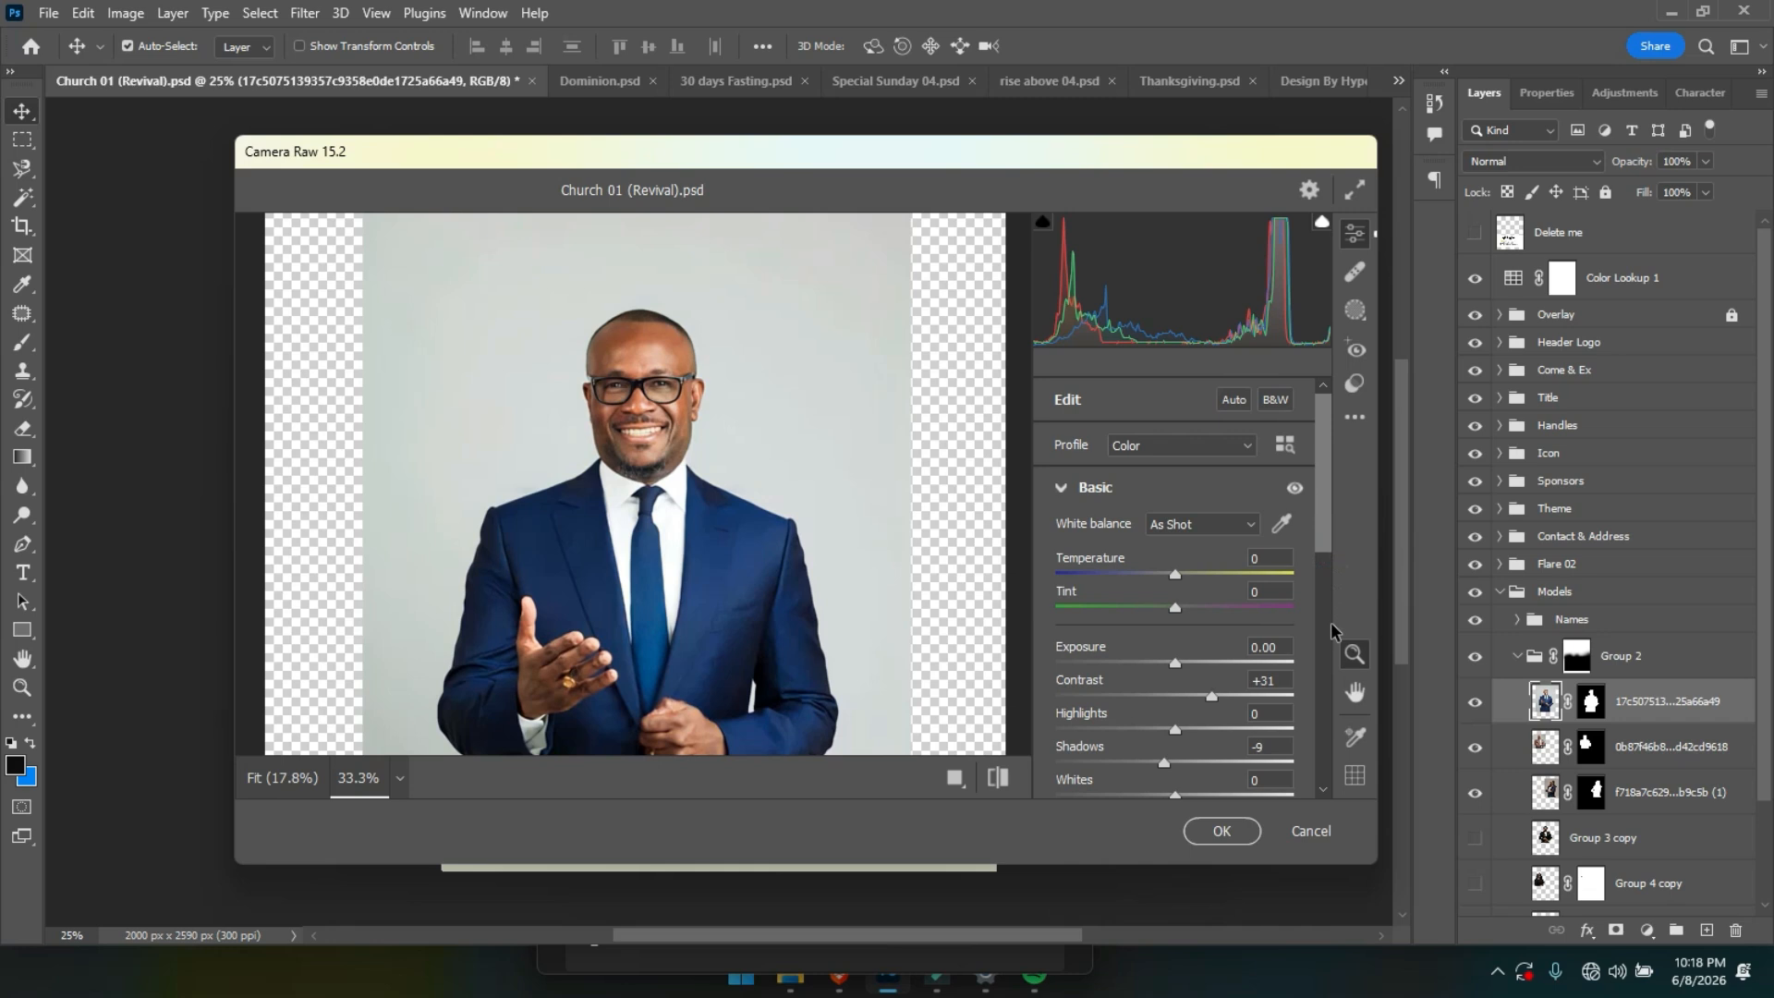
pyautogui.moveTo(1328, 545); pyautogui.dragTo(1330, 678)
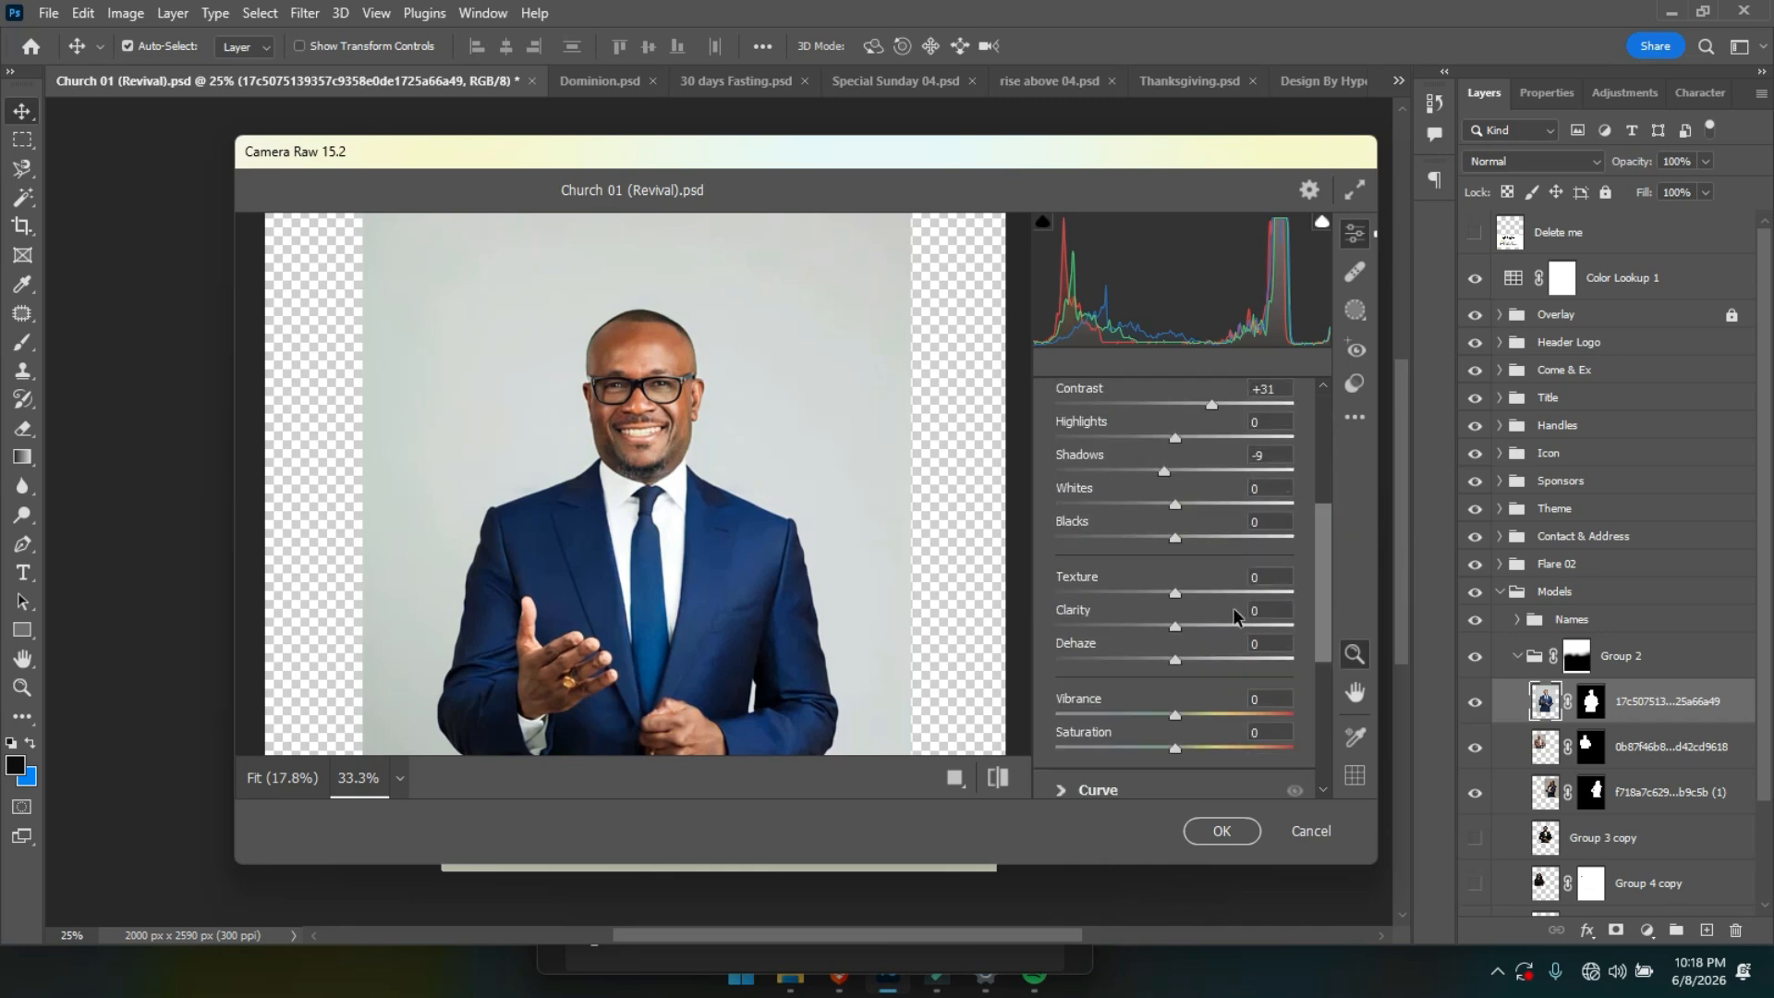
pyautogui.moveTo(1176, 534); pyautogui.dragTo(1195, 631)
# Add Sharpening of 16, compare before and after, and apply the Camera Raw filter.
pyautogui.scroll(-3, 1319, 589)
pyautogui.scroll(-3, 1173, 578)
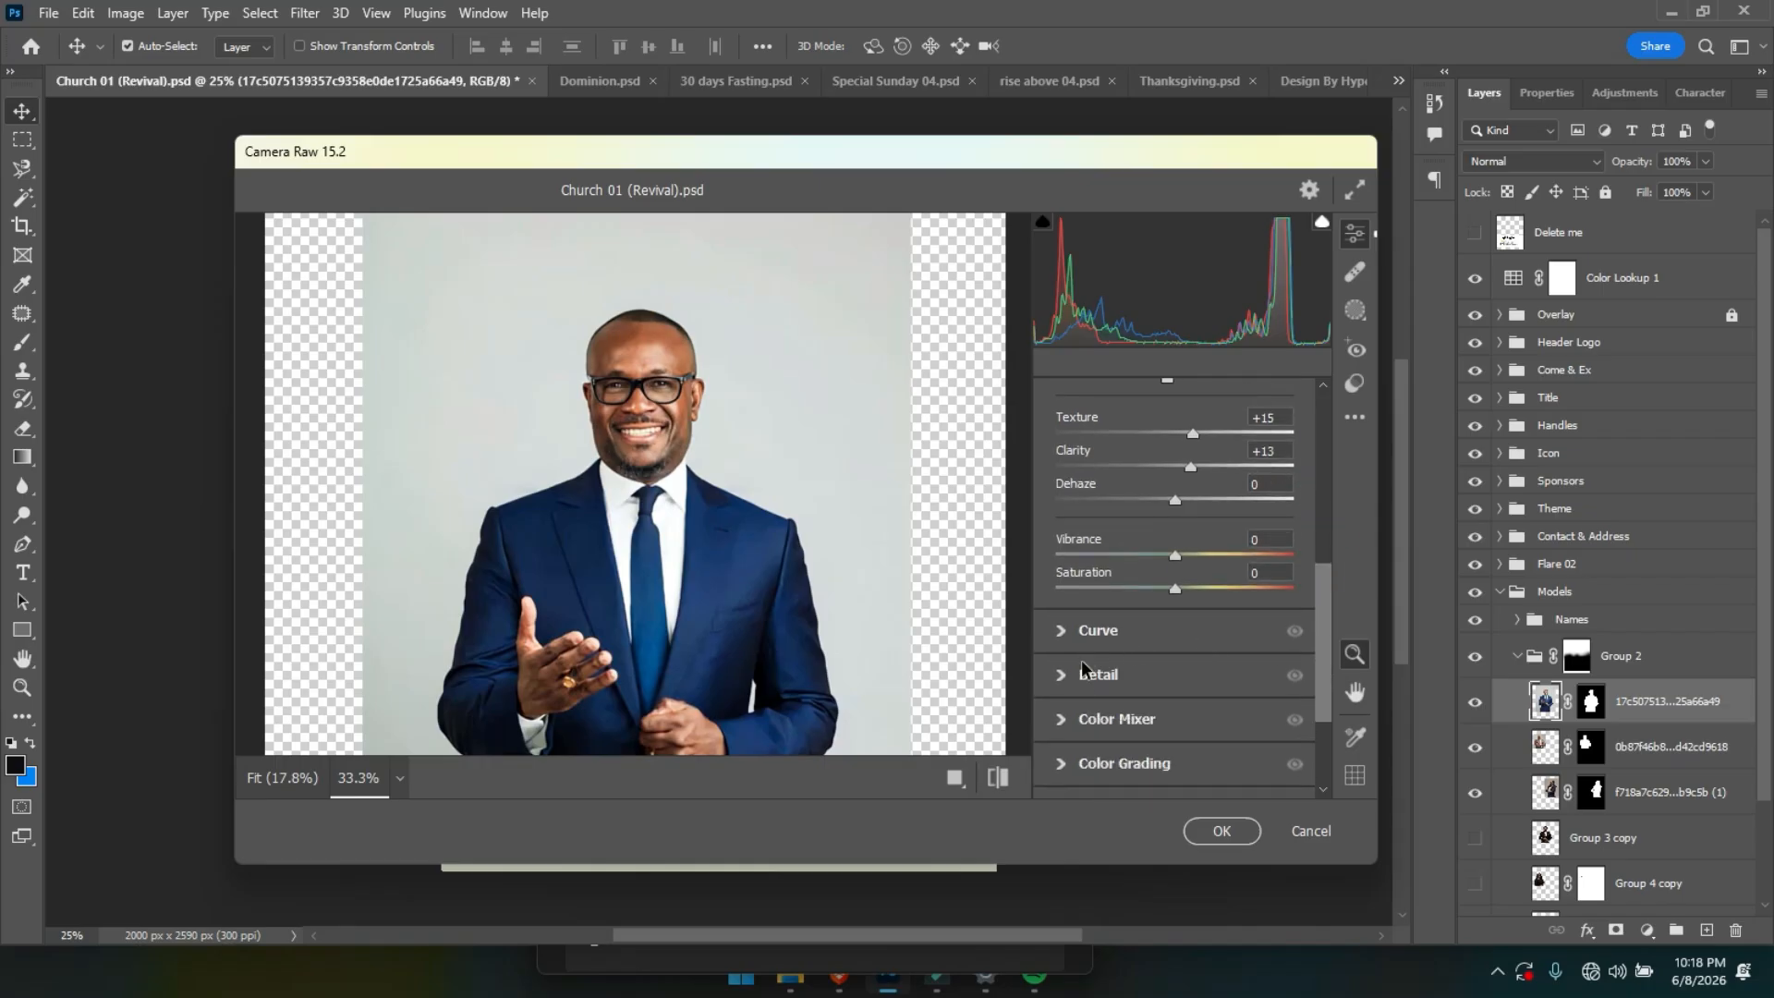
pyautogui.click(1060, 679)
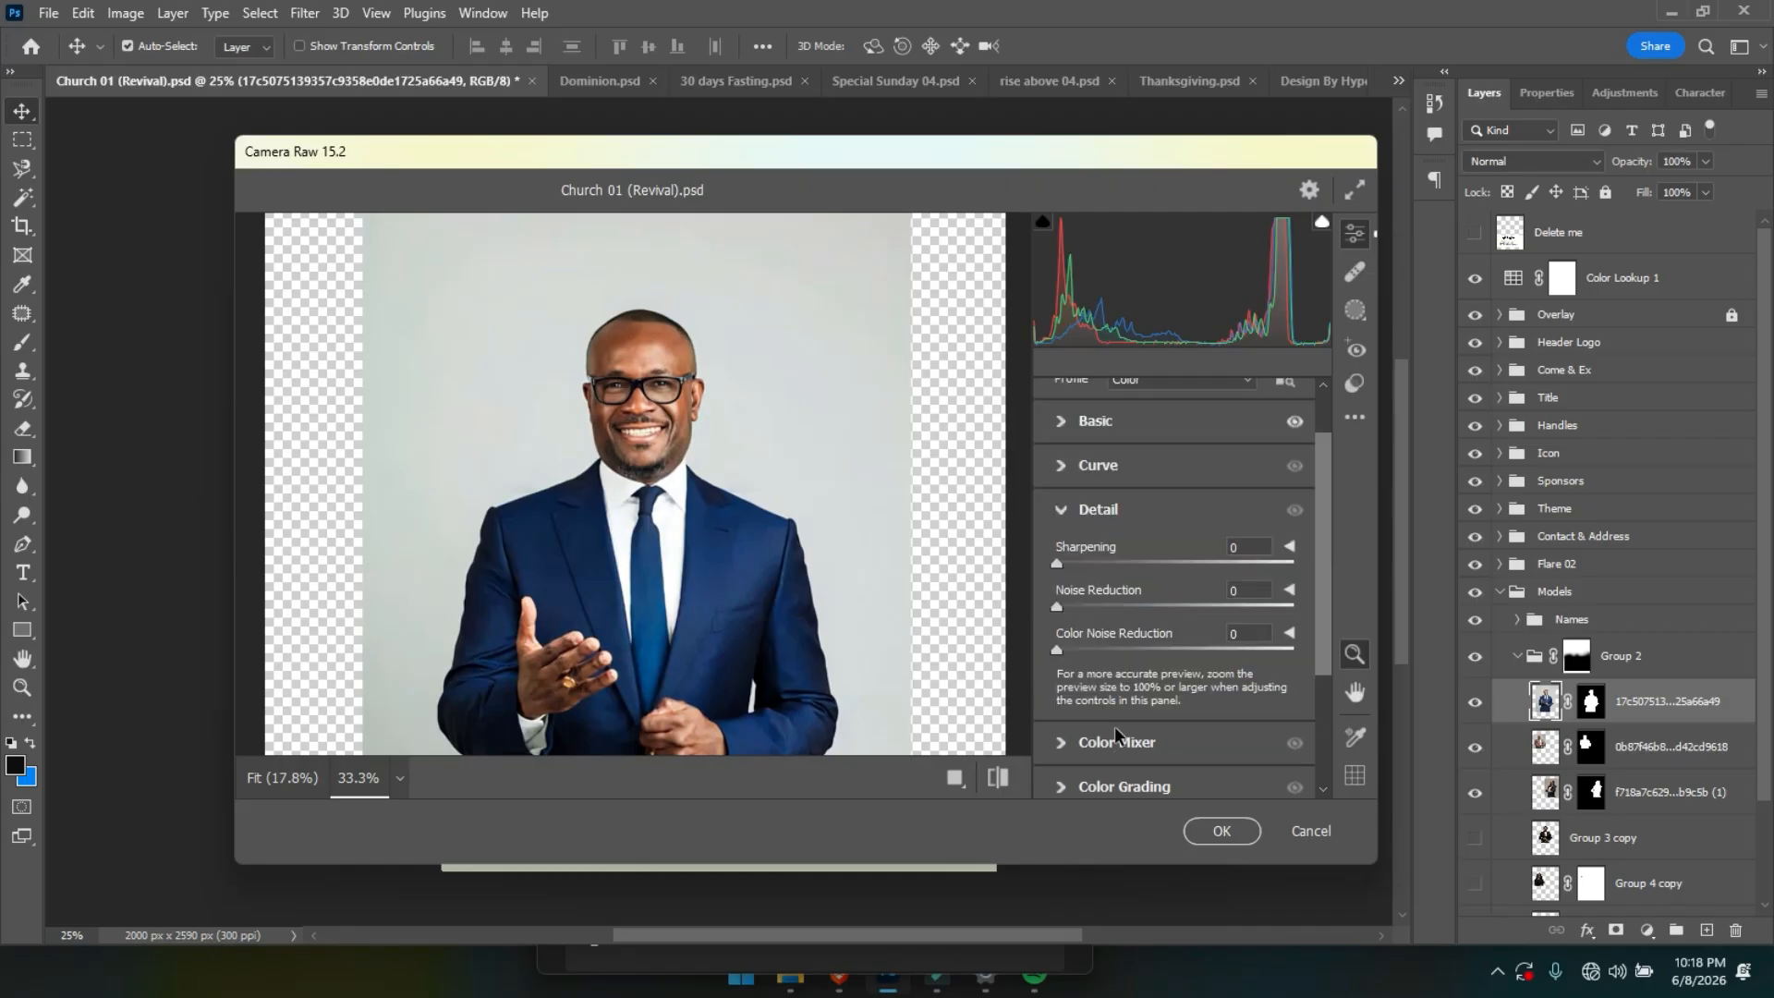
pyautogui.moveTo(1061, 568); pyautogui.dragTo(1083, 567)
pyautogui.click(998, 784)
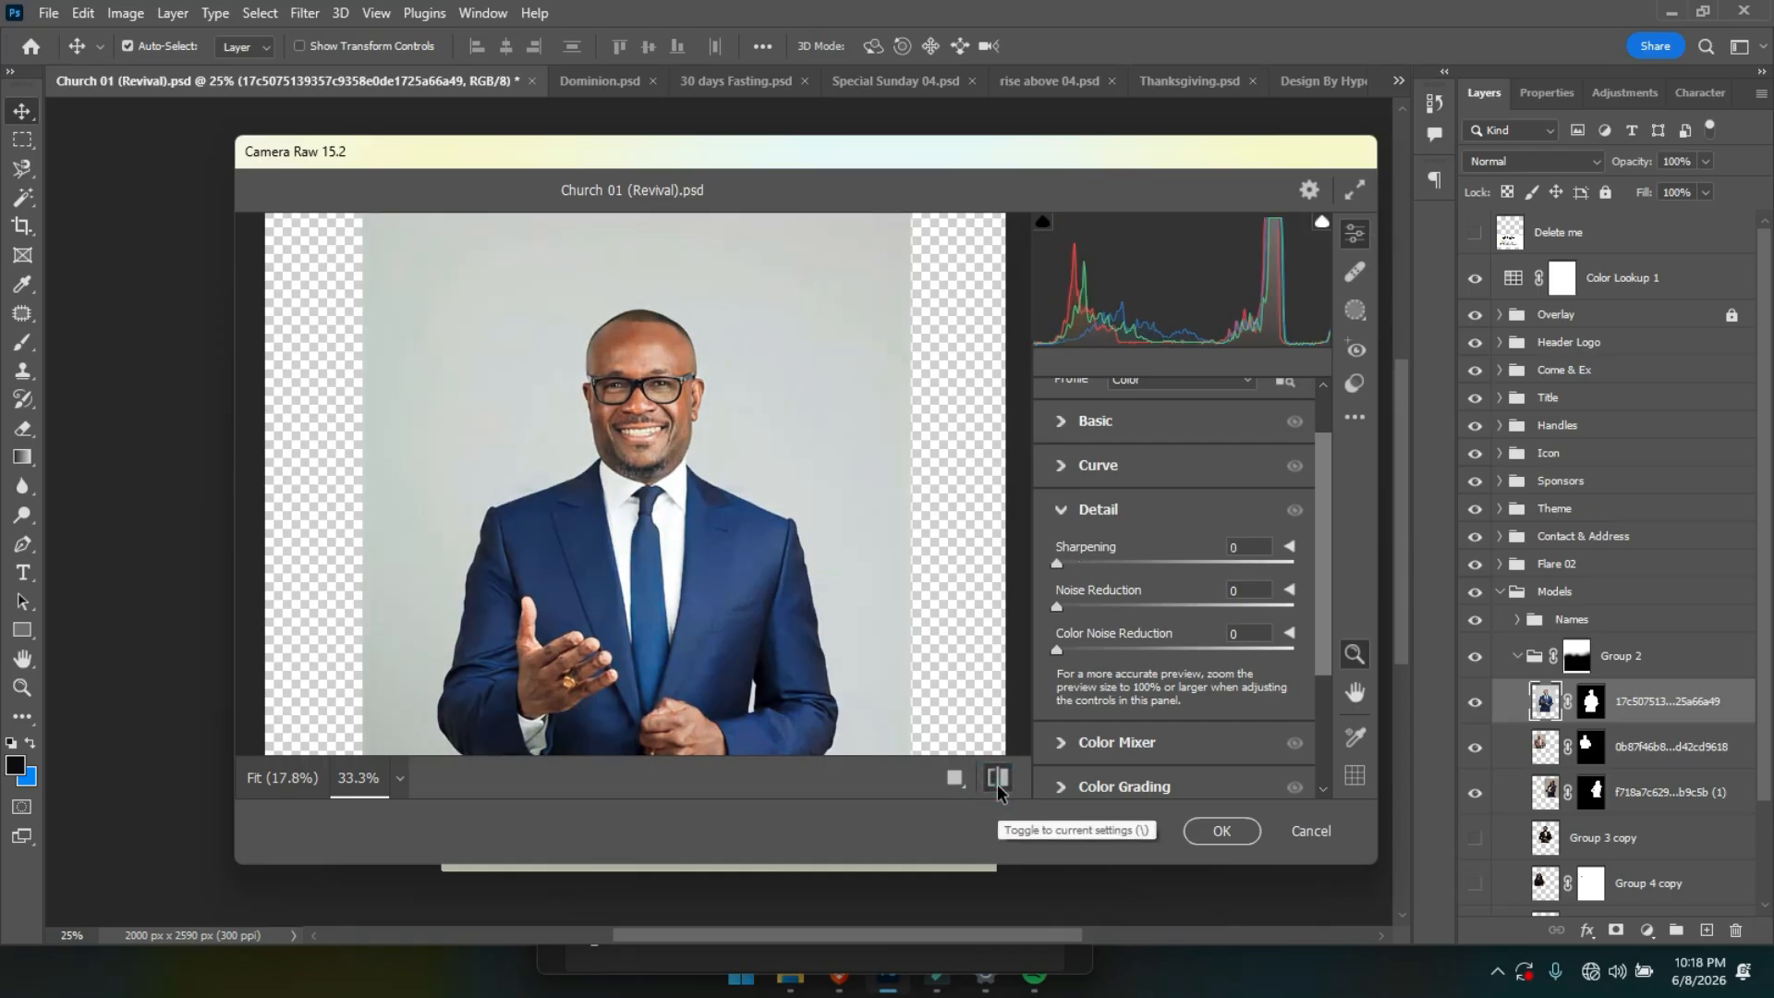
pyautogui.click(997, 784)
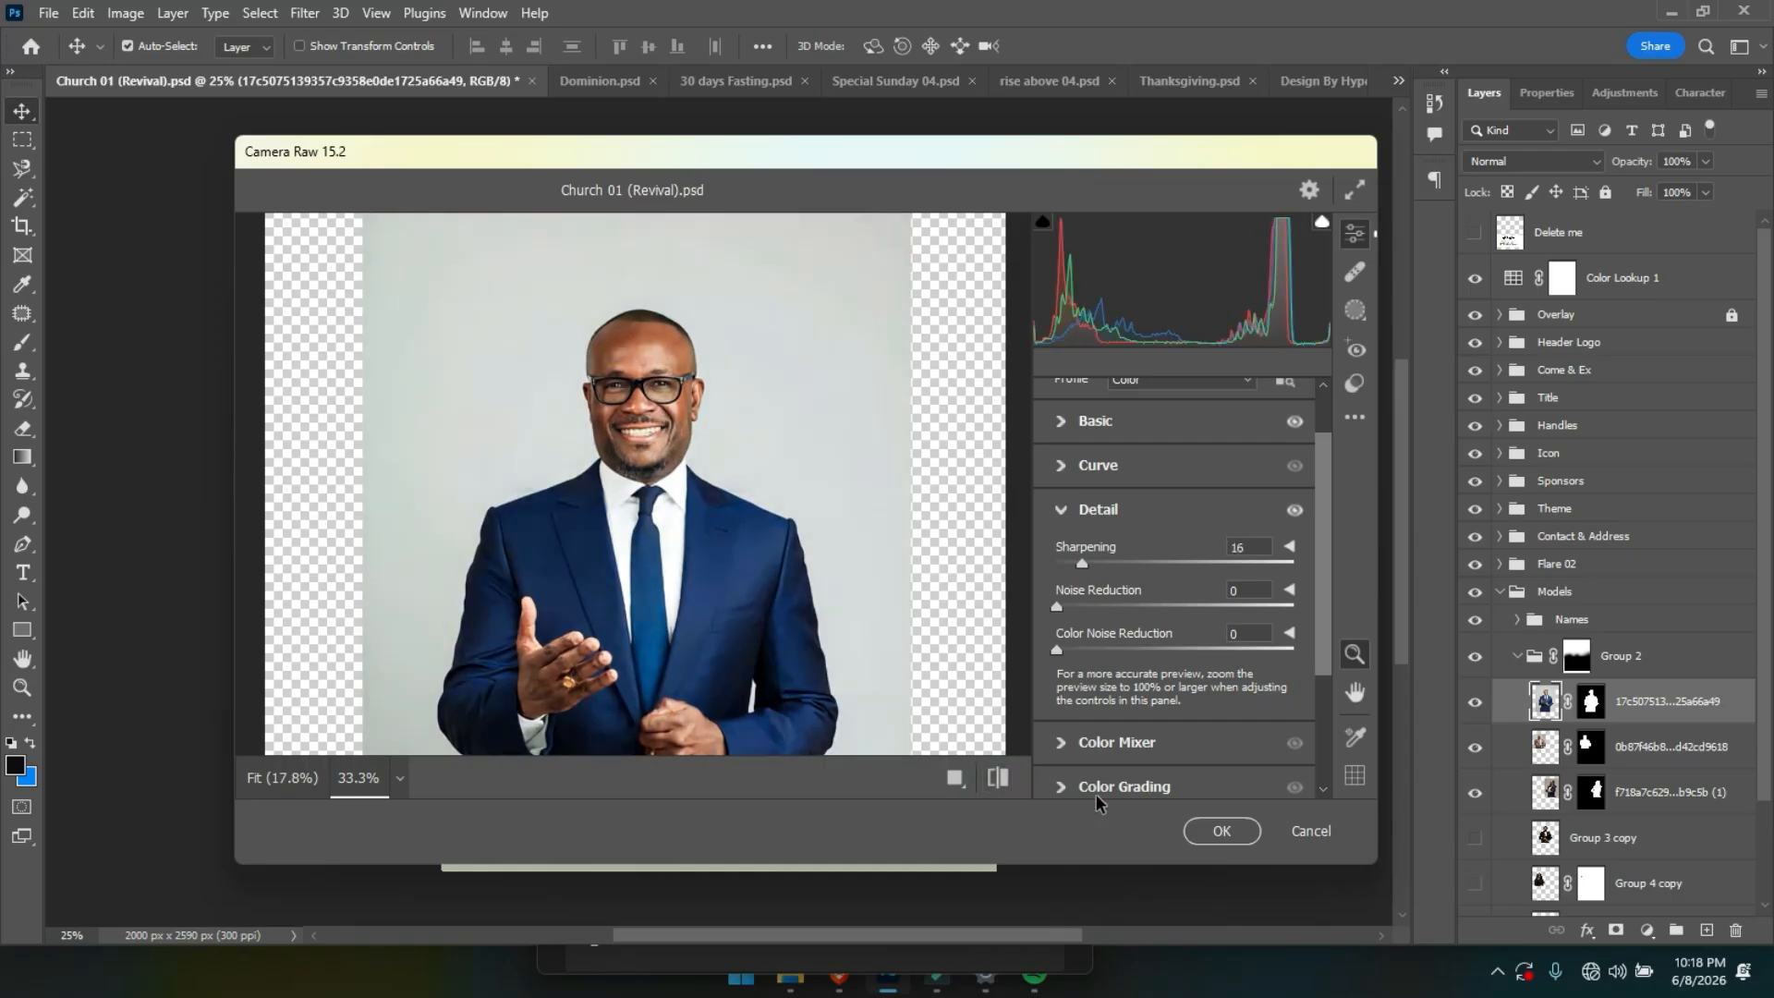
pyautogui.click(1220, 830)
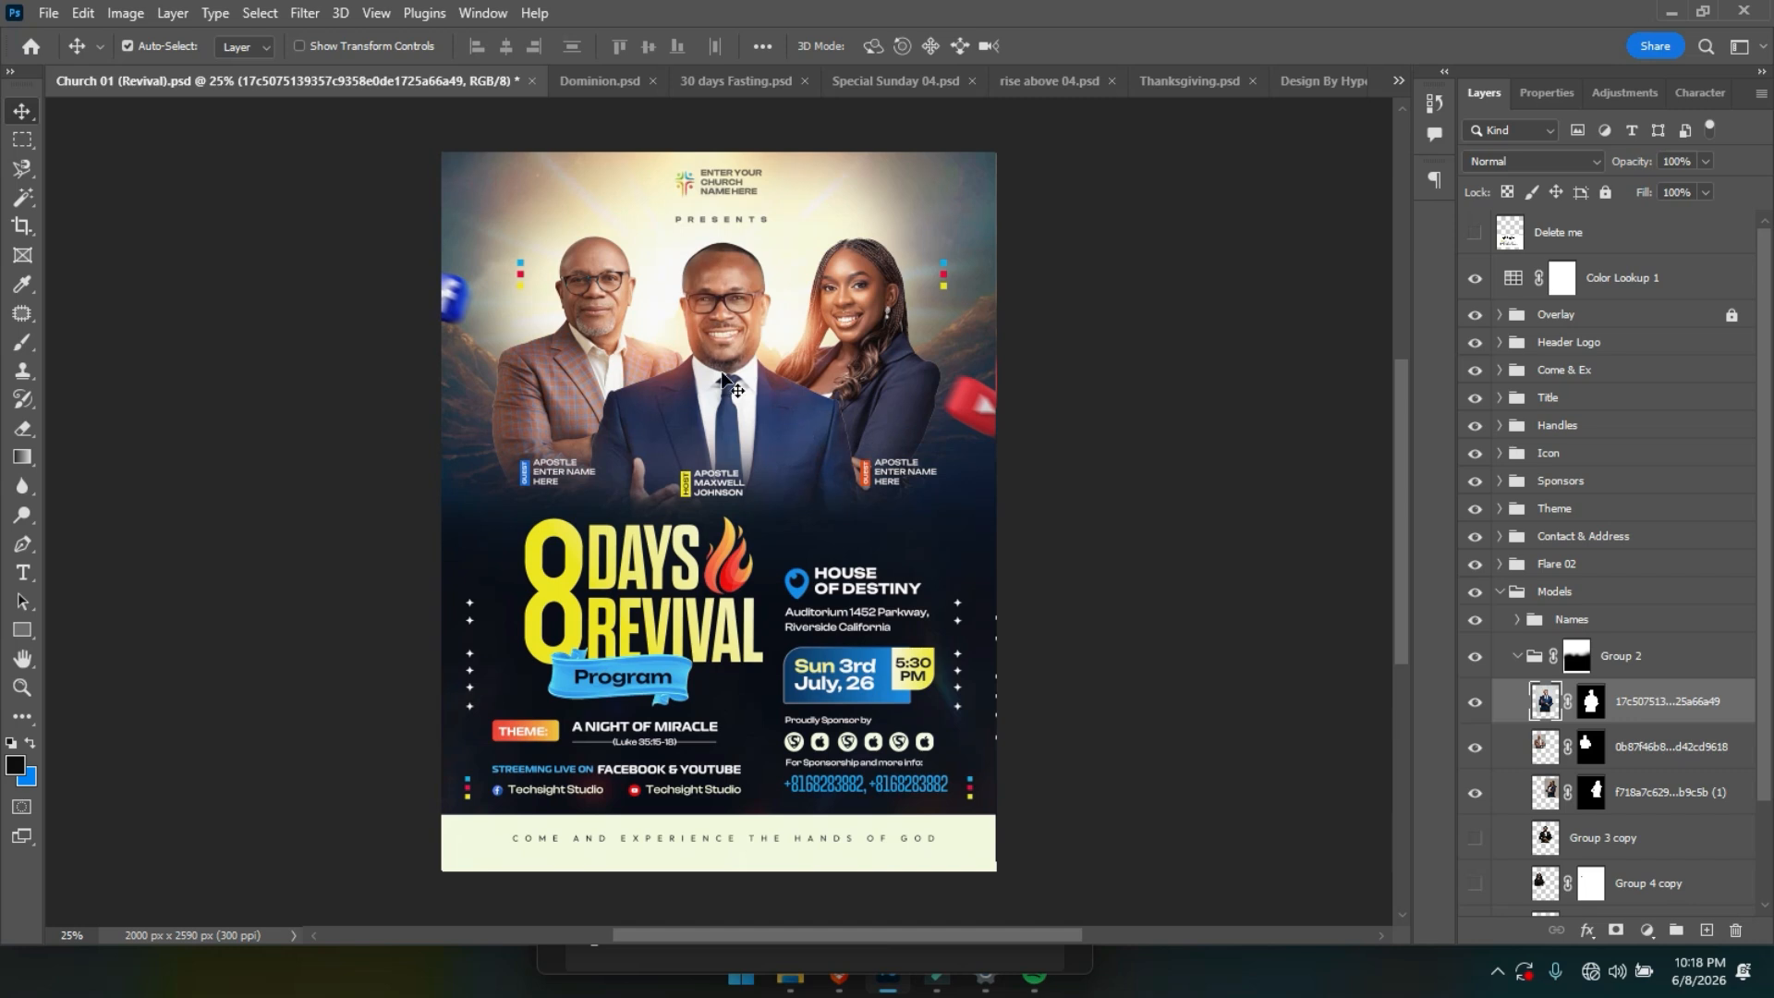
# Reapply the last Camera Raw Filter to the left man's photo layer.
pyautogui.click(1637, 763)
pyautogui.click(1475, 749)
pyautogui.click(1476, 747)
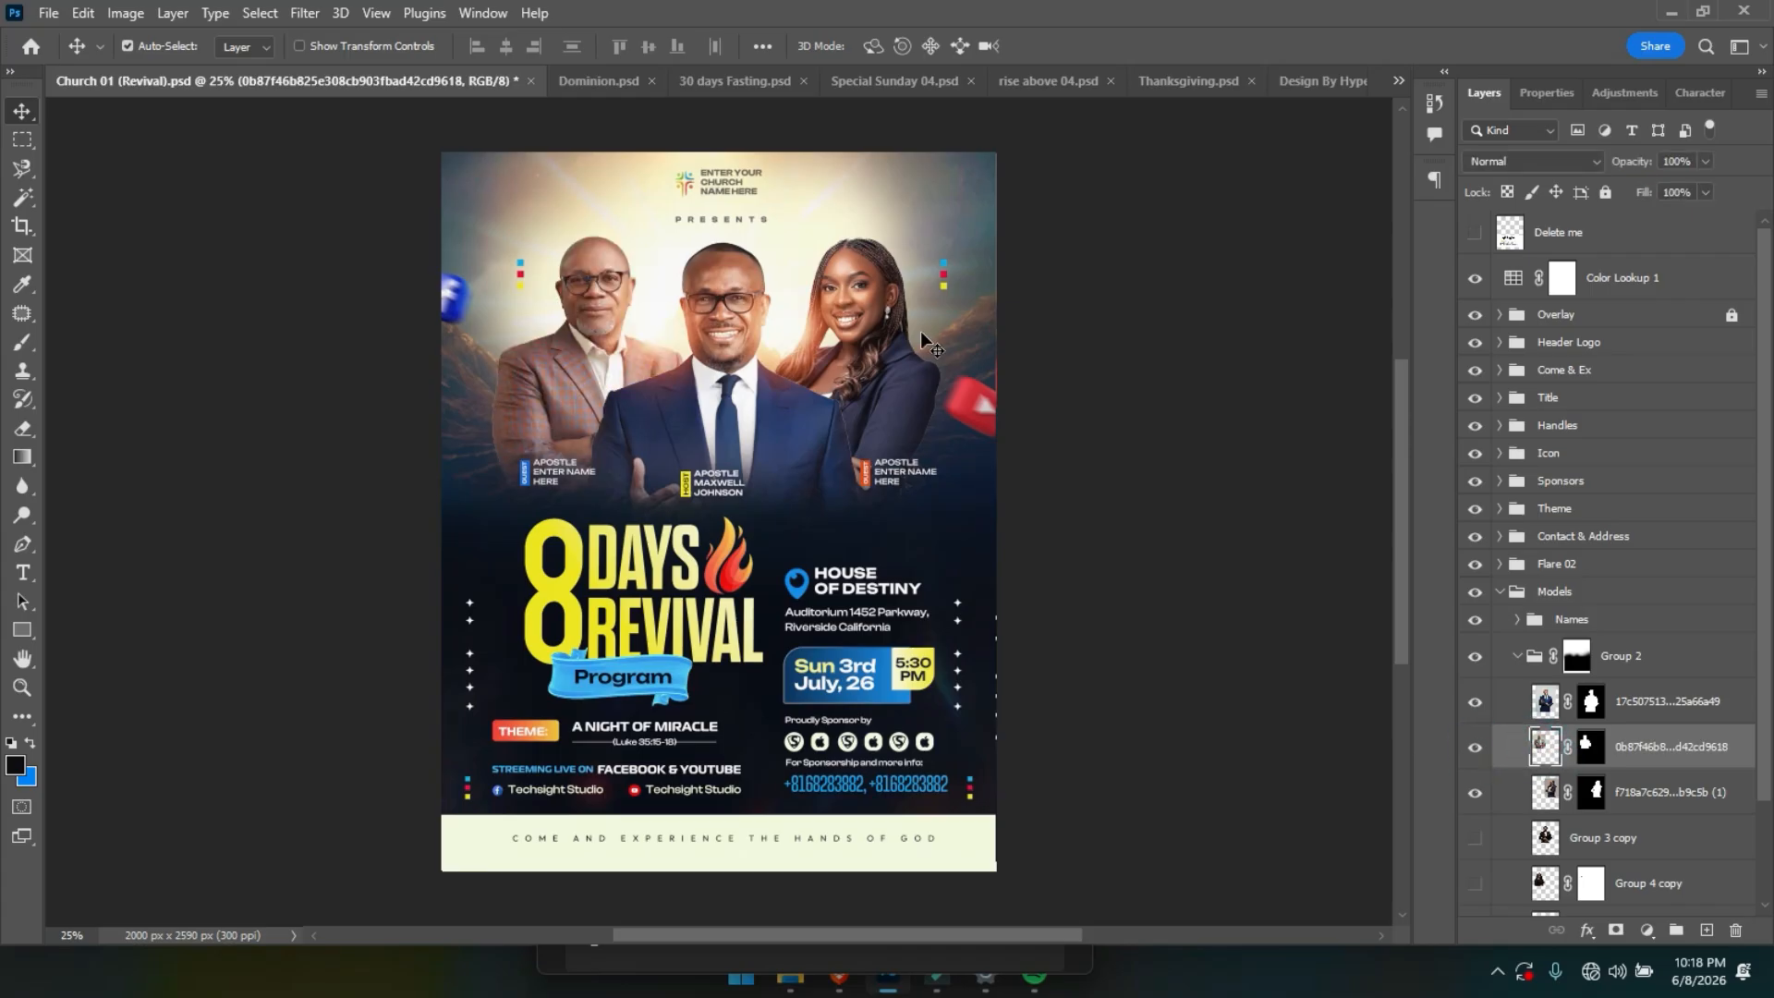
pyautogui.click(304, 13)
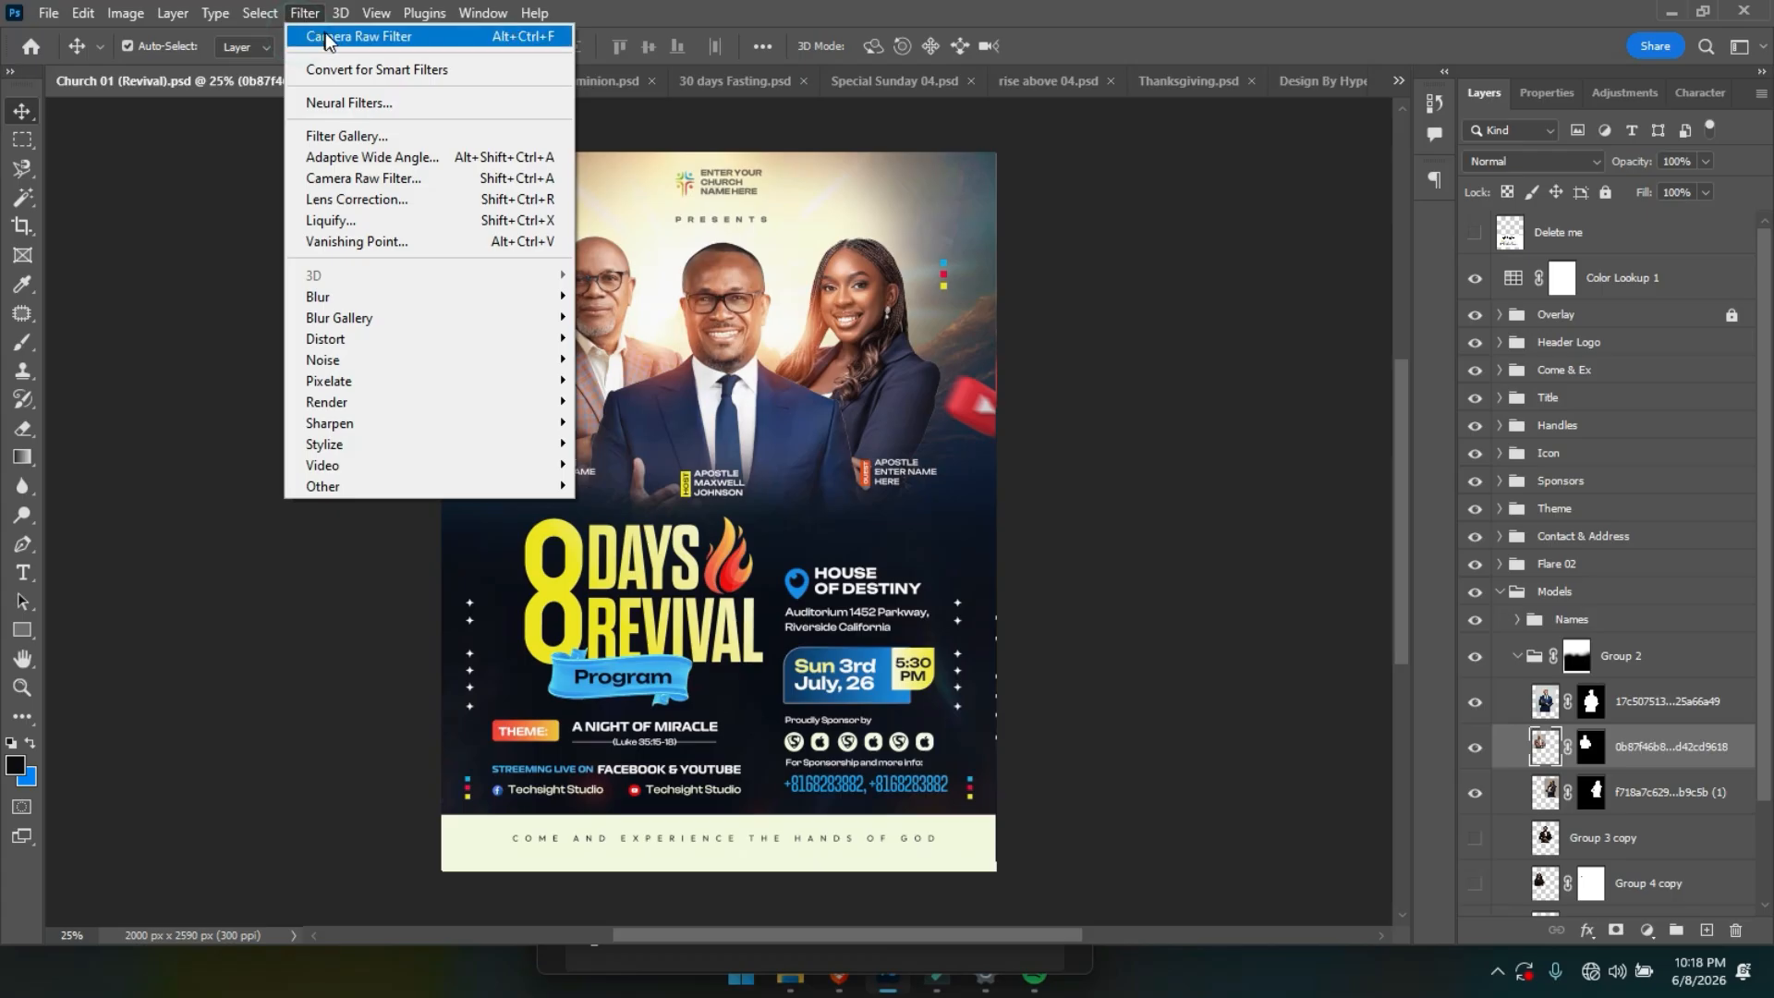
pyautogui.click(322, 36)
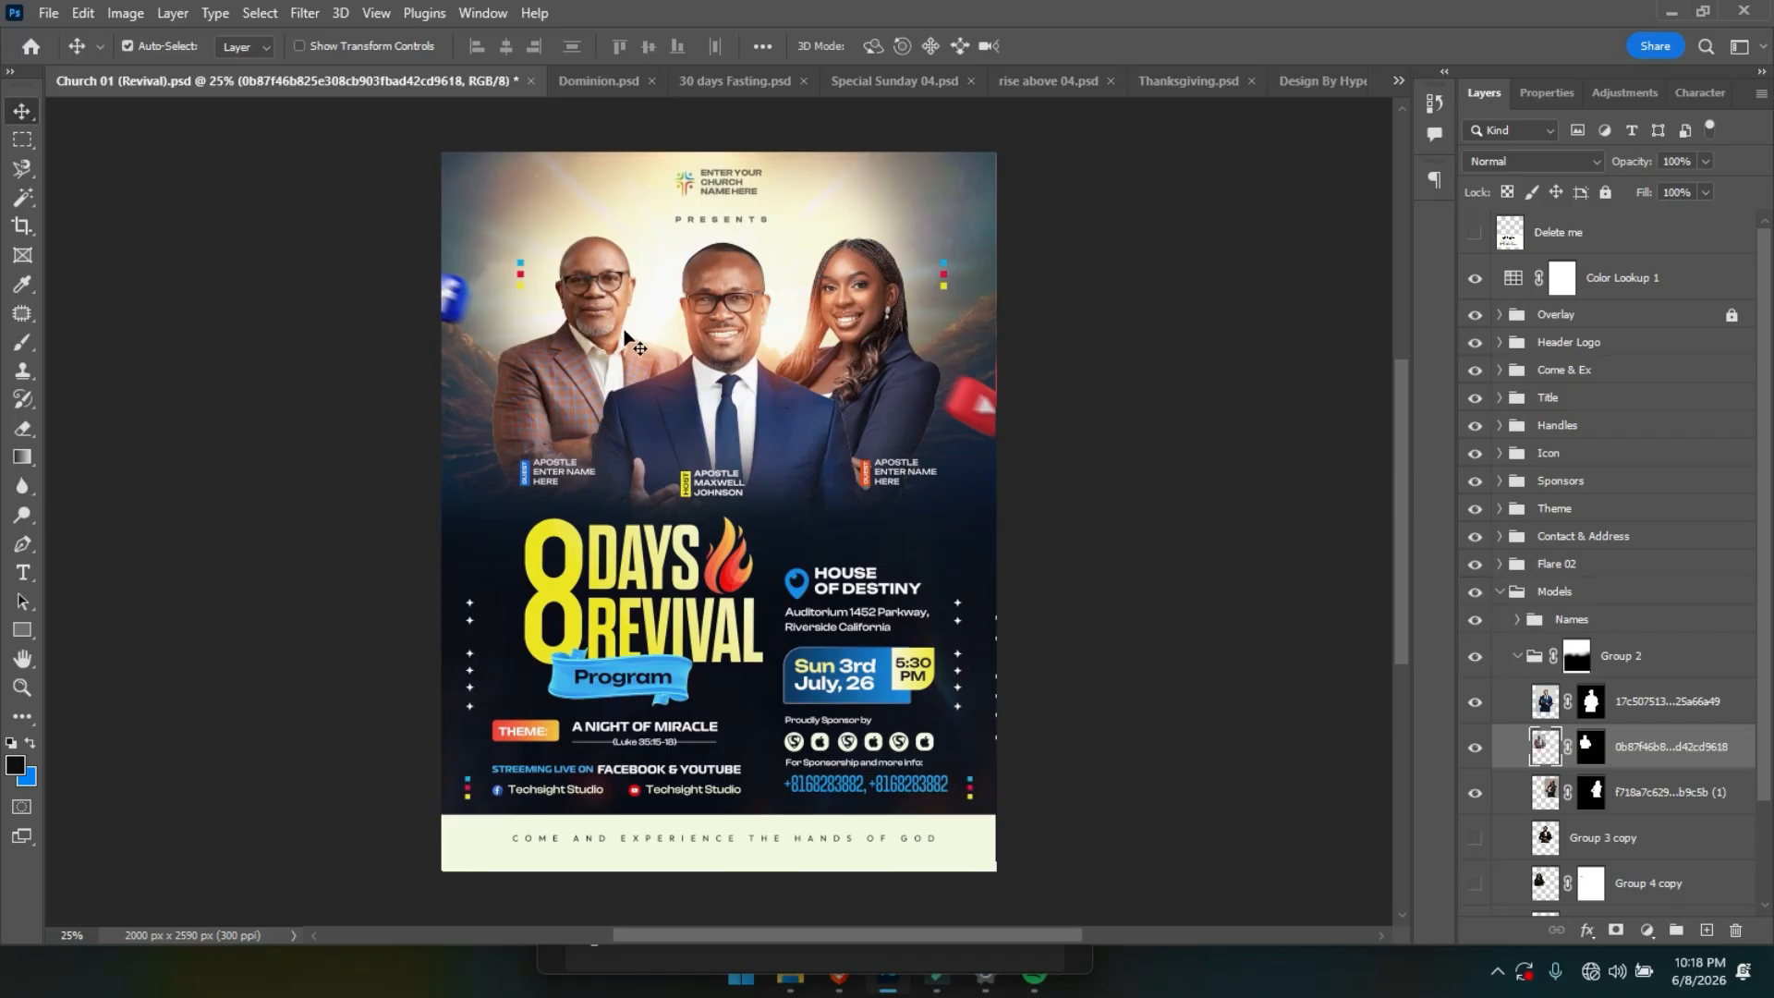
pyautogui.hotkey('ctrl', 'z')
pyautogui.hotkey('ctrl', 'shift', 'z')
# Reapply the same Camera Raw Filter to the woman's photo layer.
pyautogui.keyDown('ctrl'); pyautogui.click(877, 310); pyautogui.keyUp('ctrl')
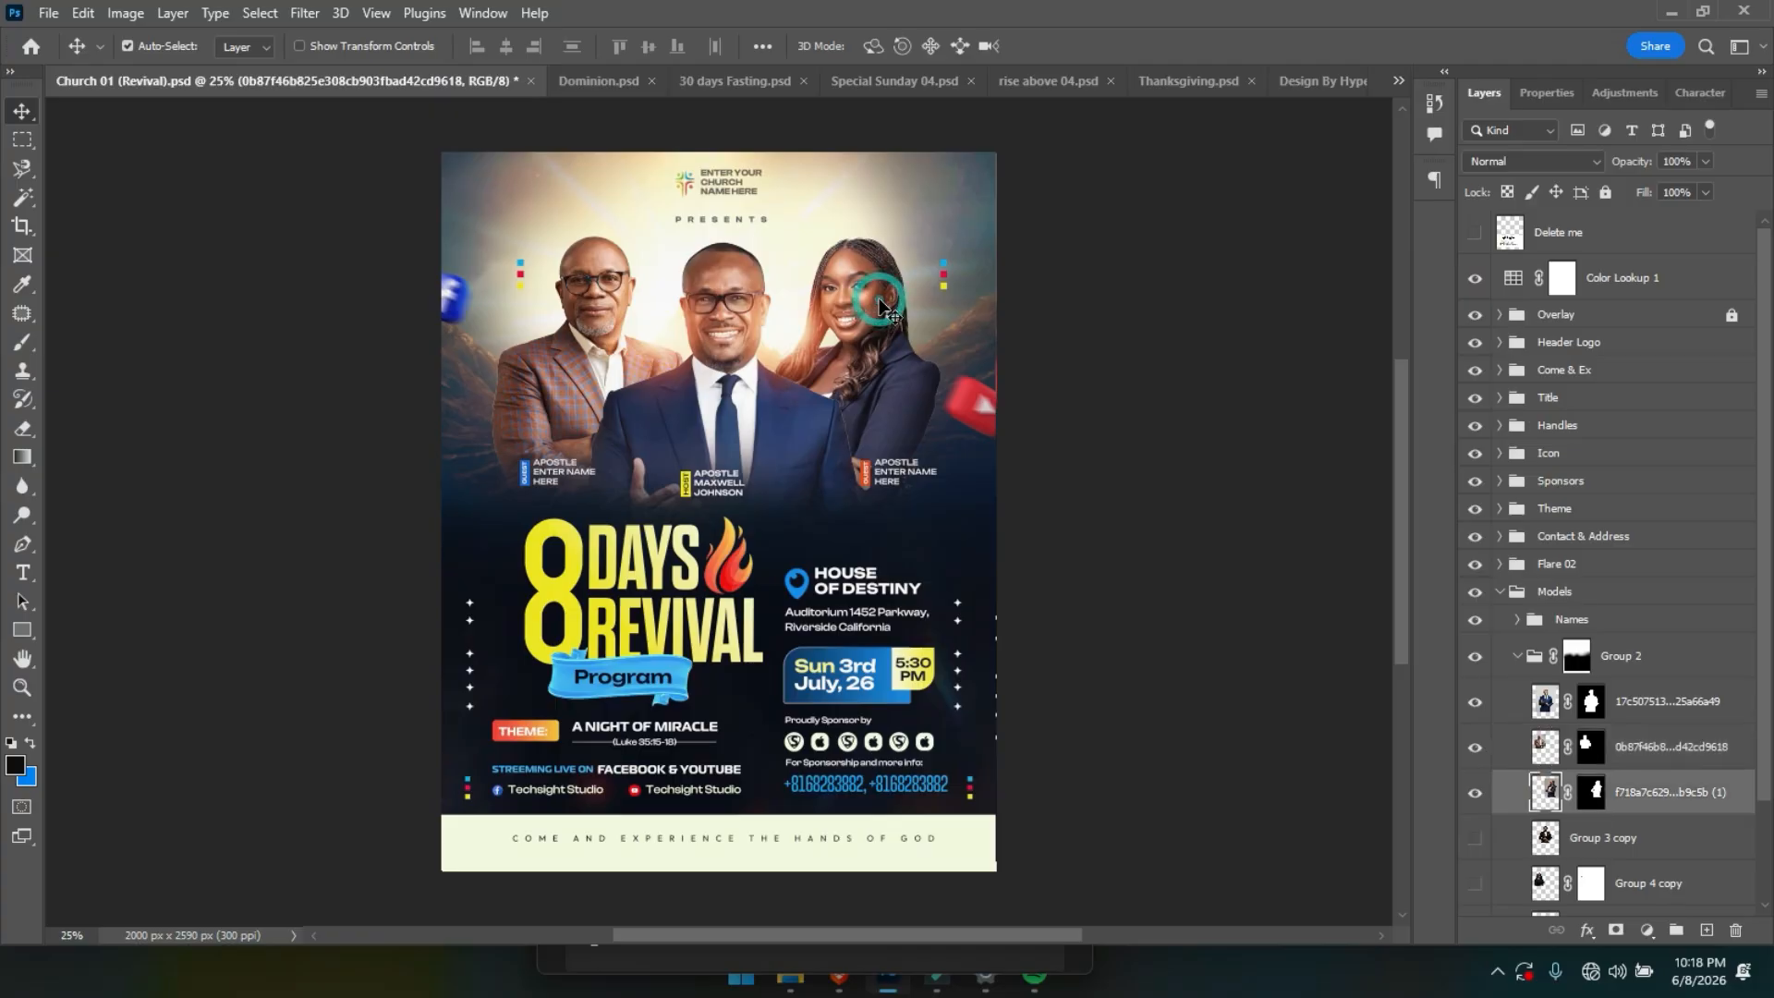
pyautogui.click(304, 14)
pyautogui.click(325, 37)
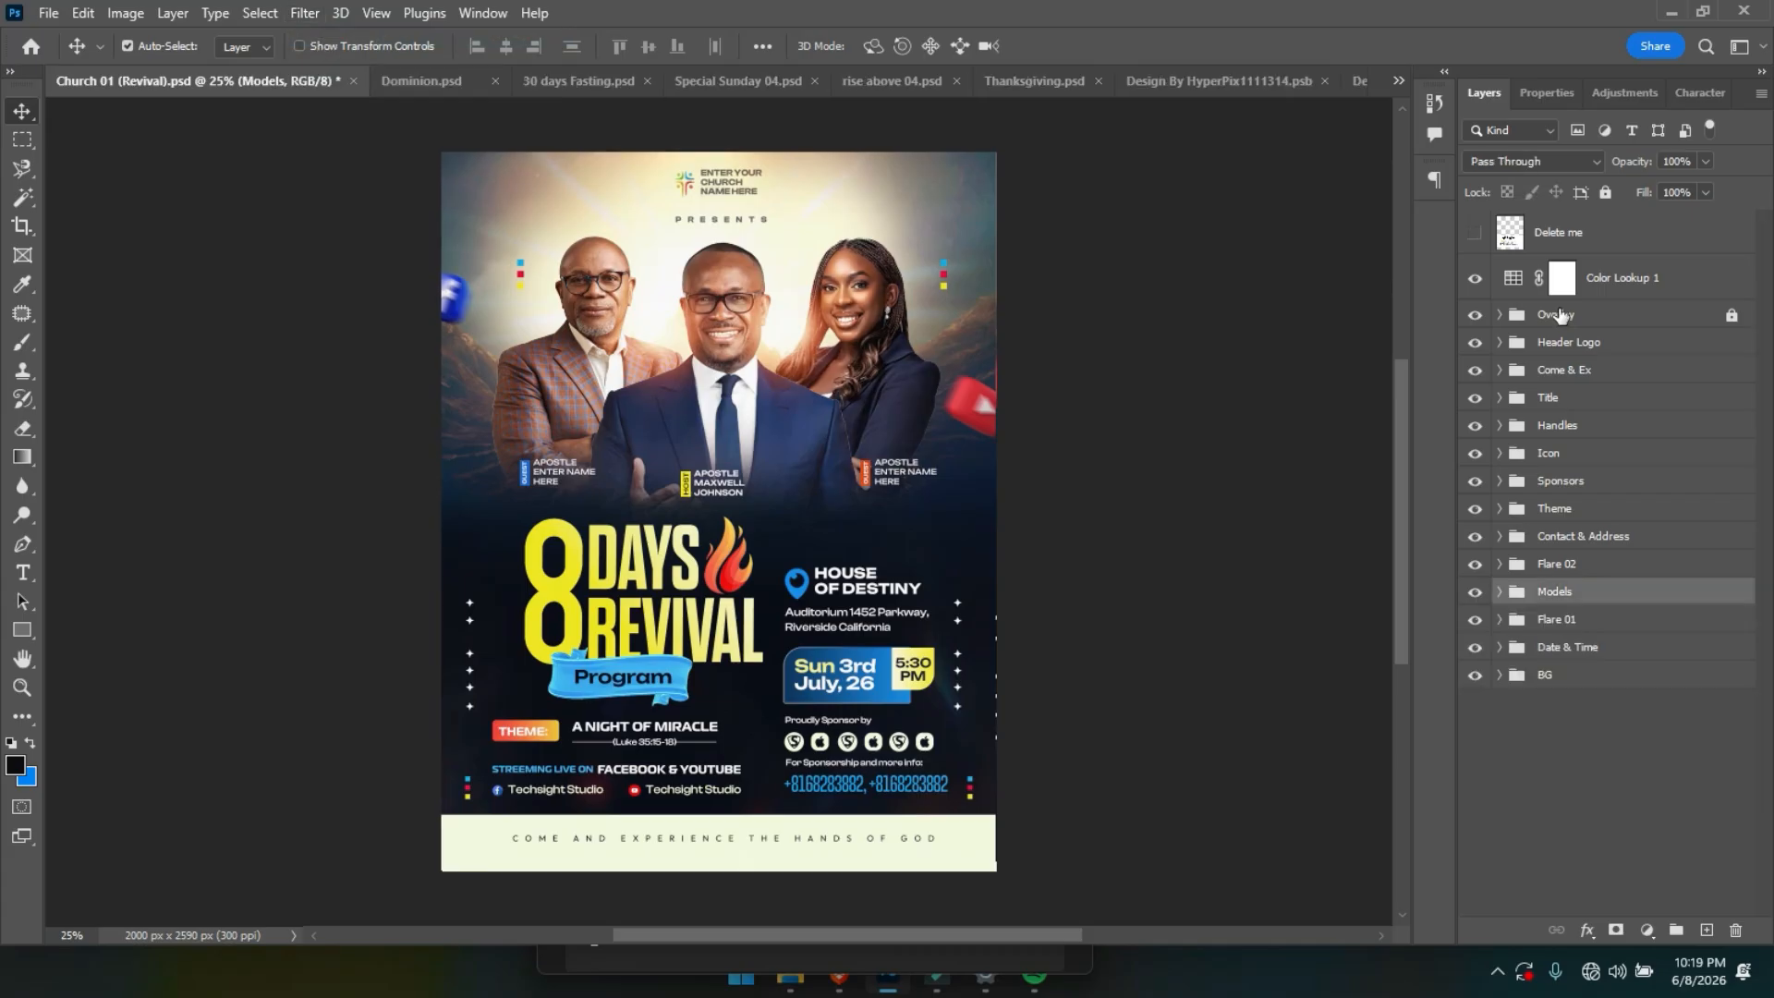
# Stamp all visible layers into a new Layer 7 above Color Lookup 1.
pyautogui.click(1603, 296)
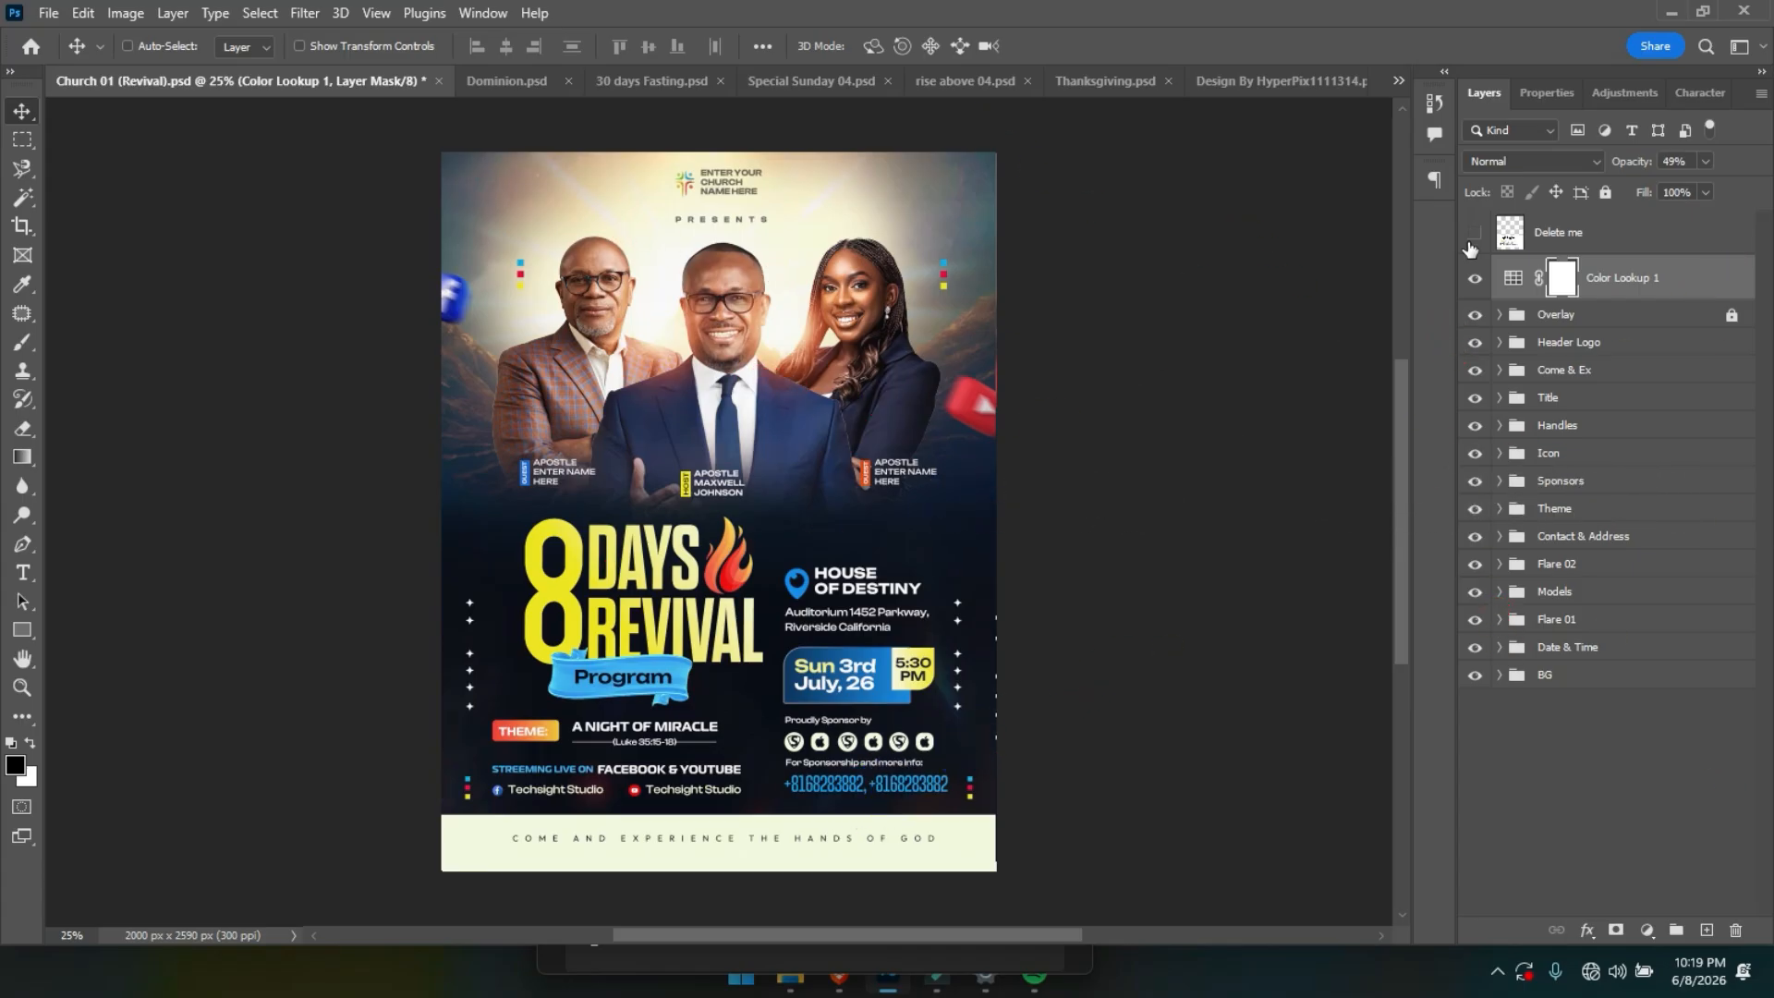
pyautogui.hotkey('ctrl', 'alt', 'shift', 'e')
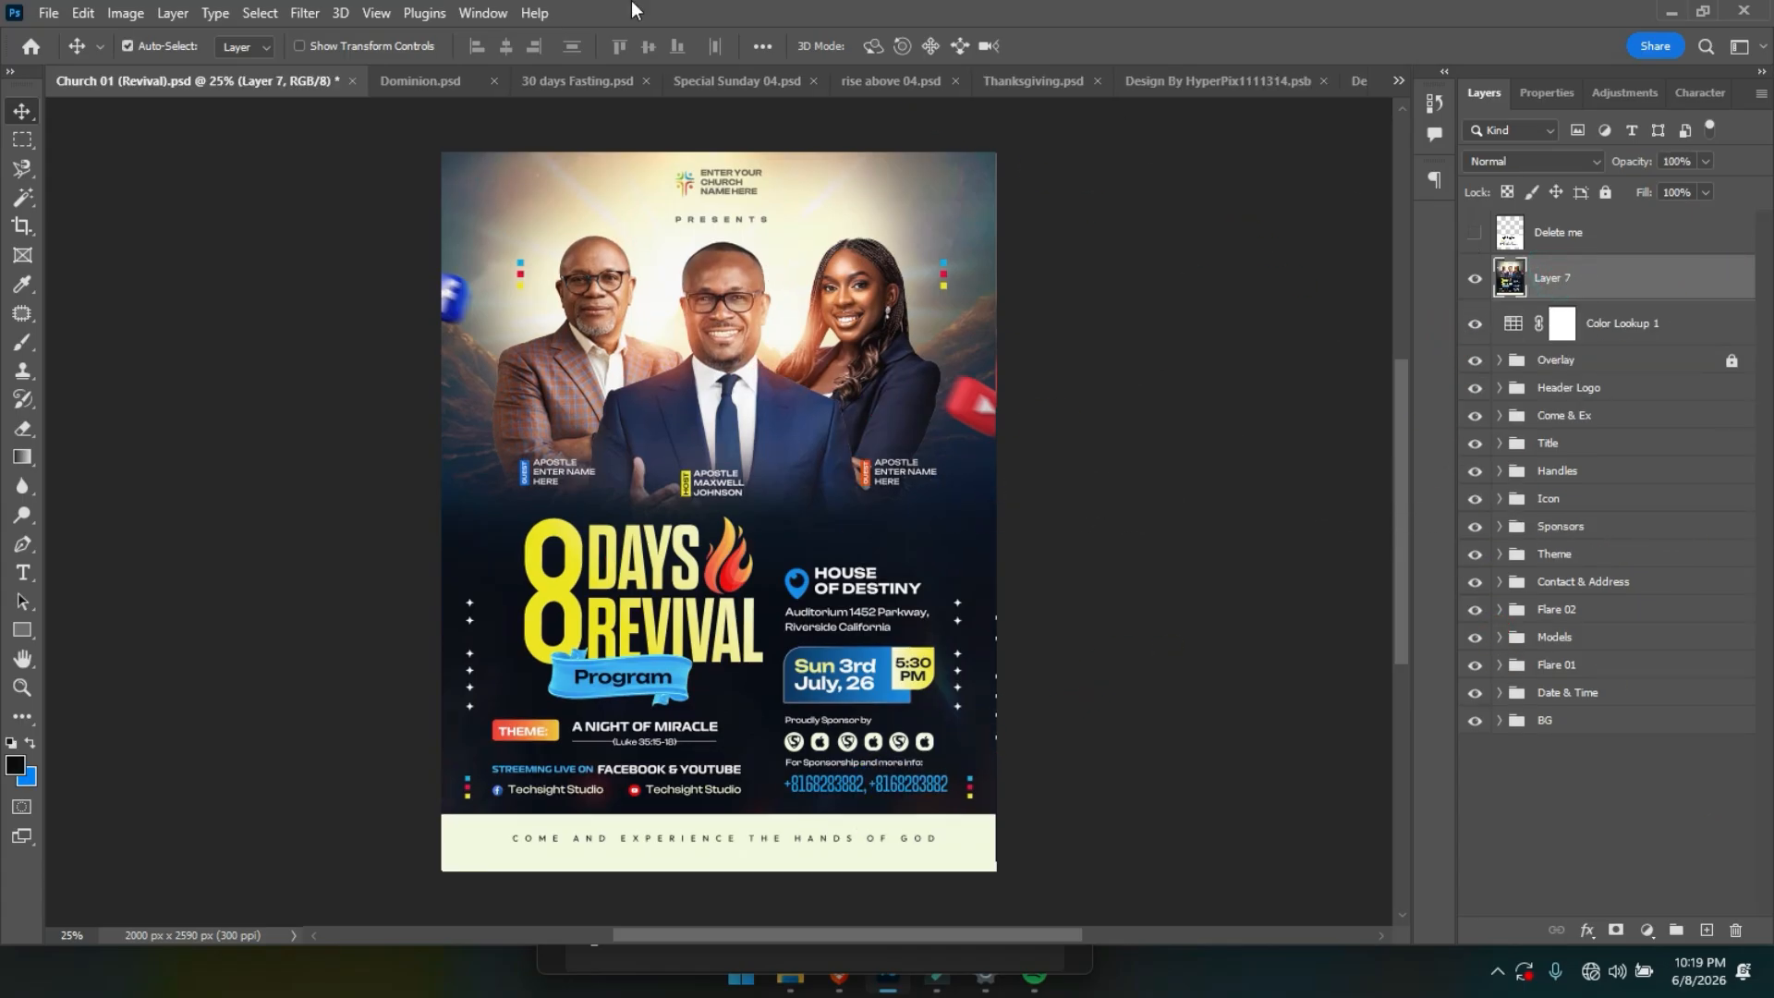
# Open Camera Raw on the merged flyer layer and boost its contrast.
pyautogui.click(308, 13)
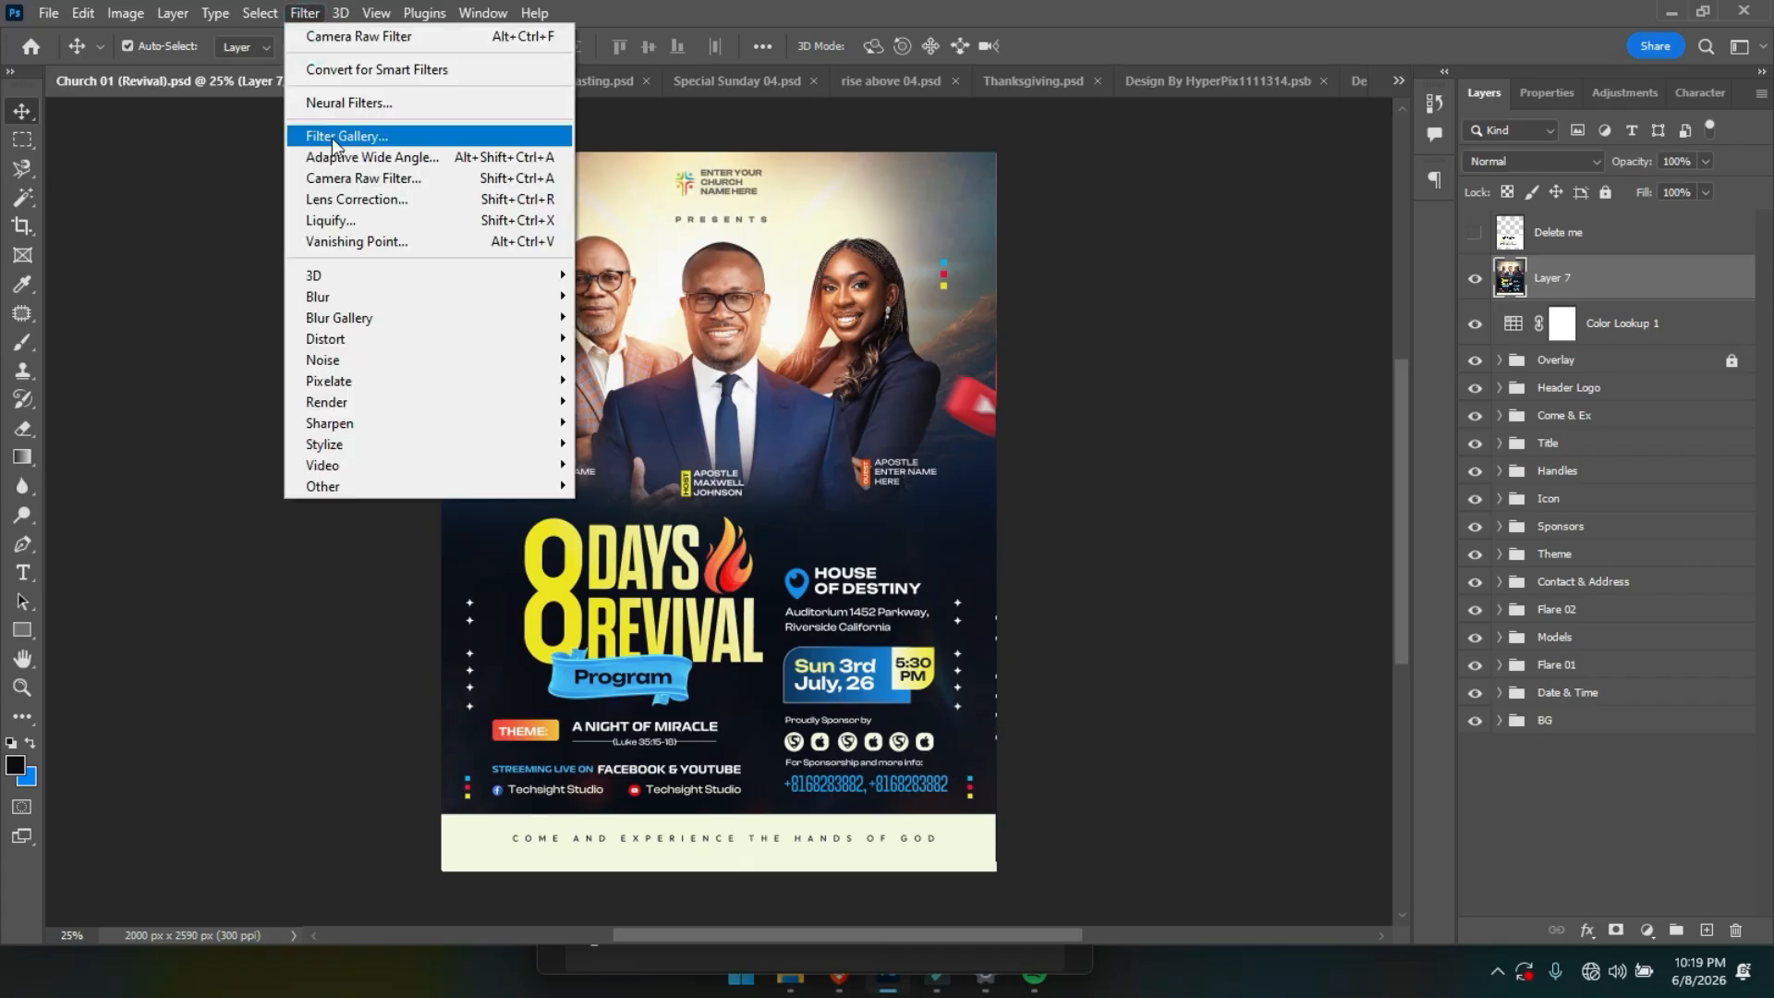
pyautogui.click(306, 14)
pyautogui.click(306, 14)
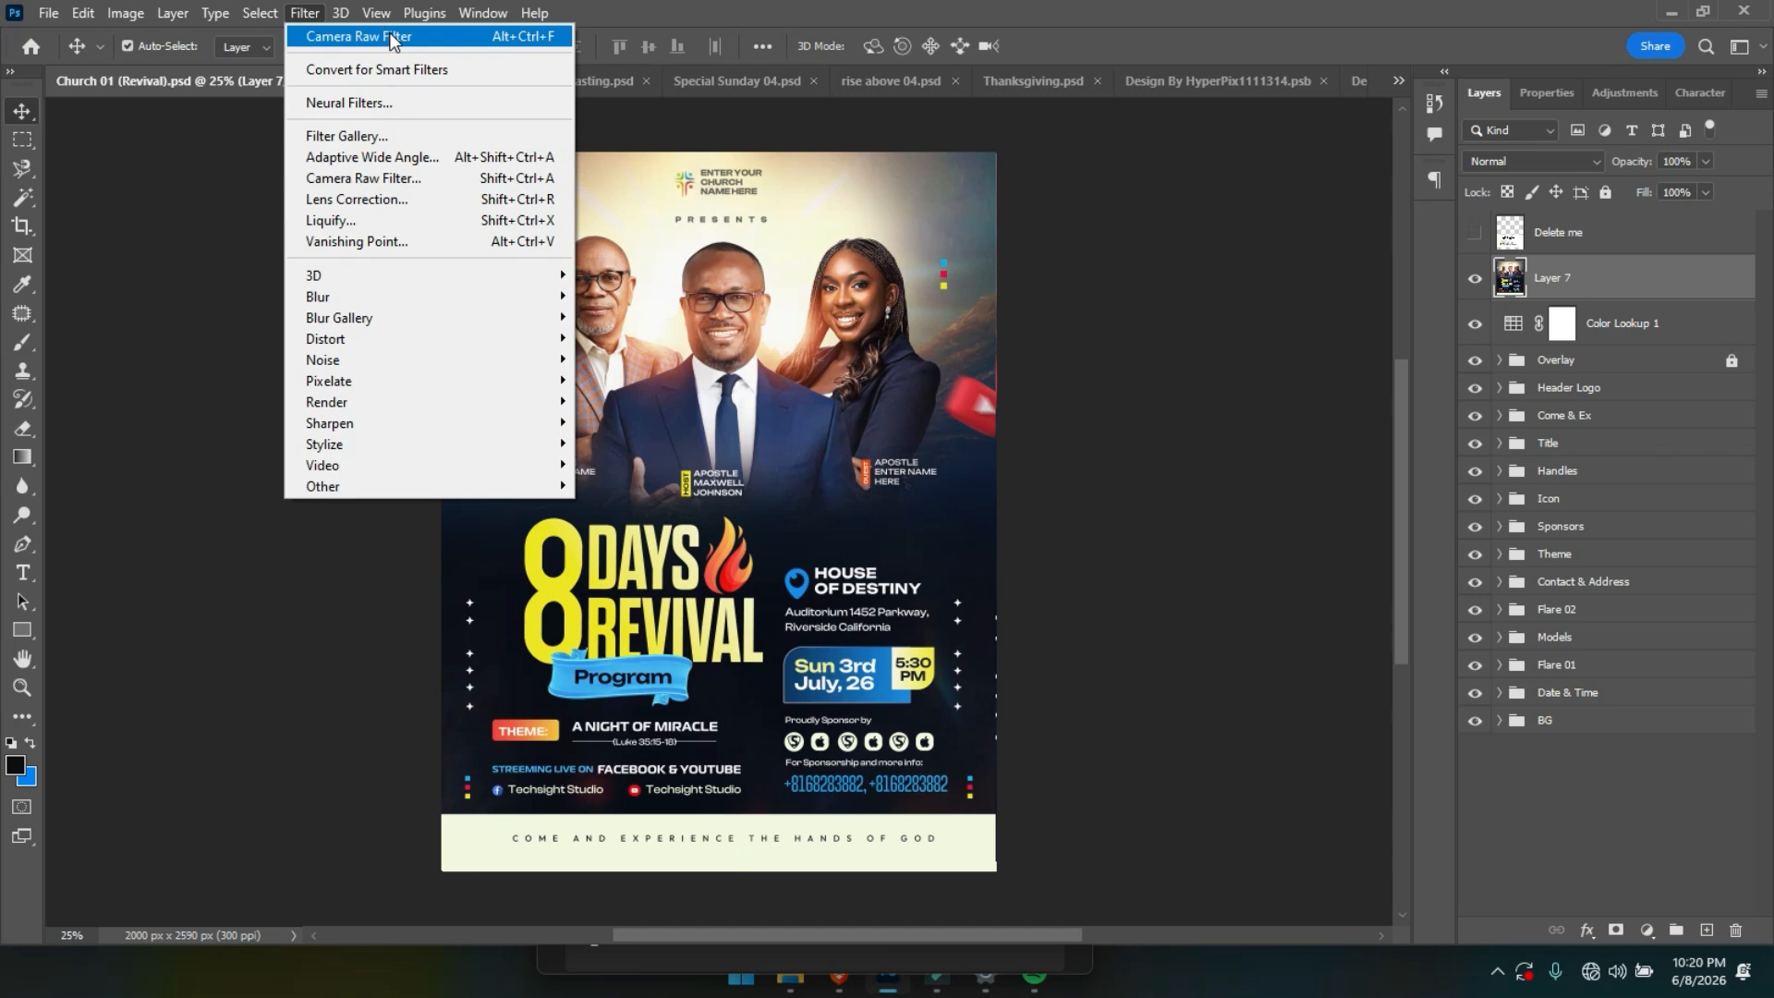
pyautogui.click(390, 178)
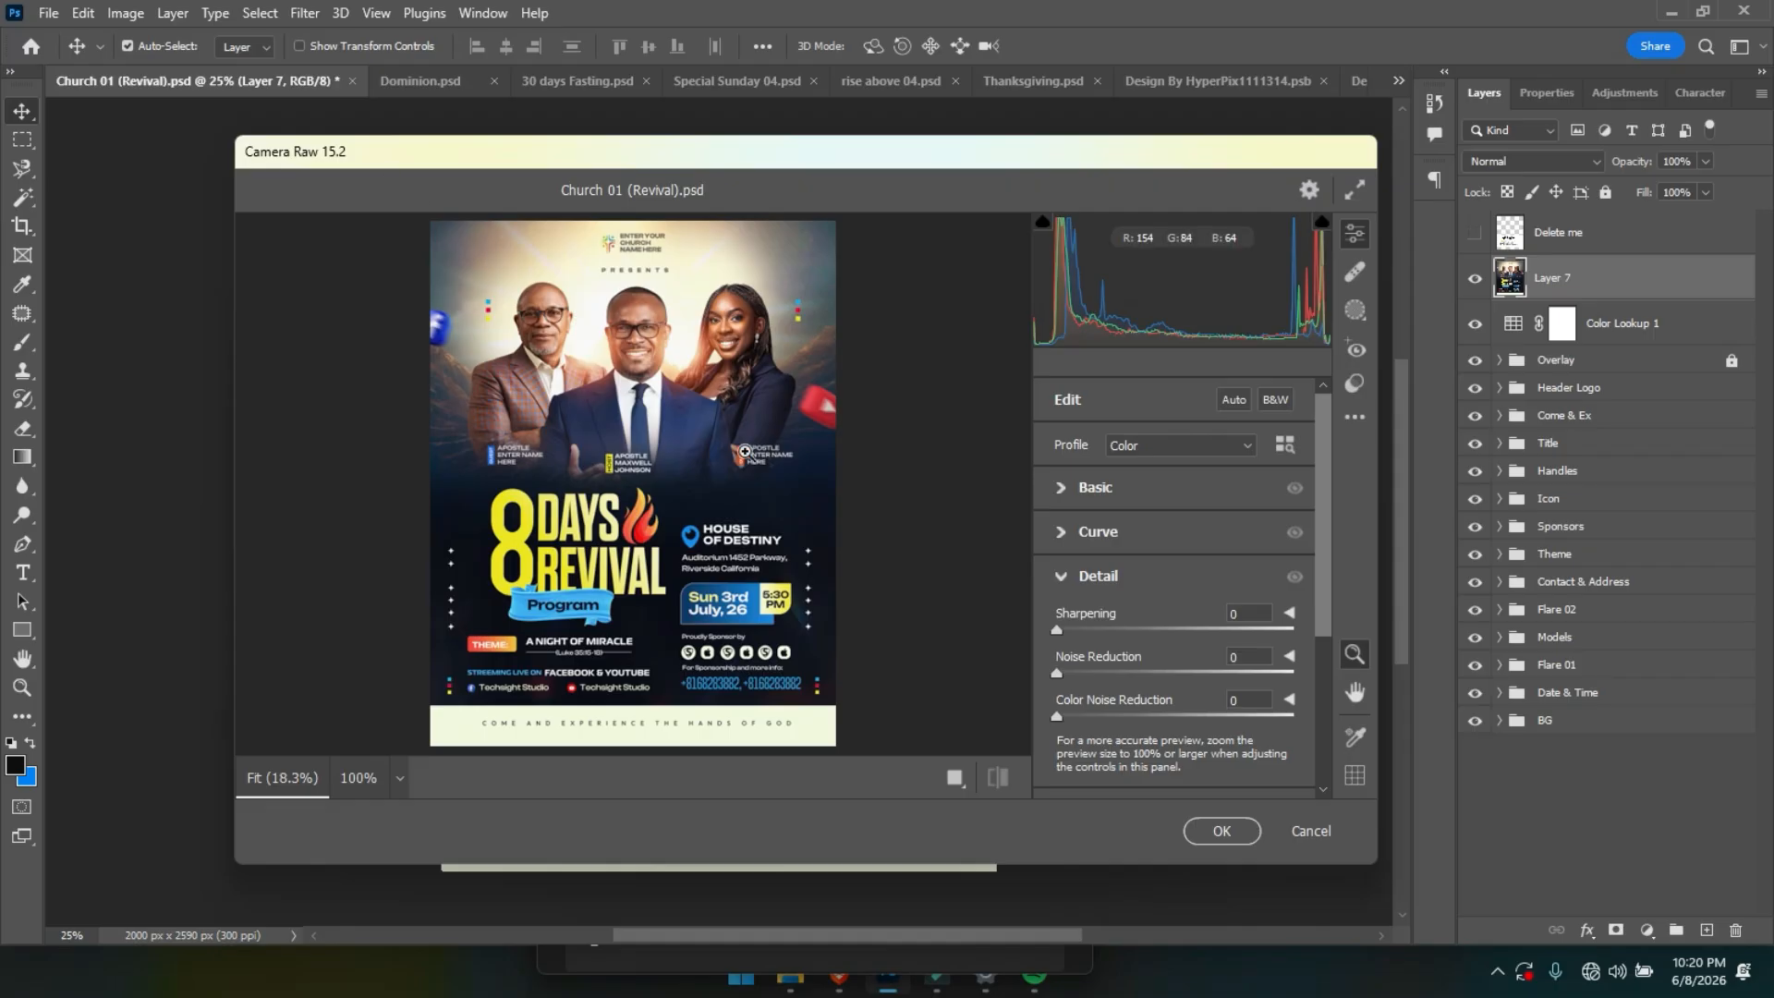
pyautogui.click(1062, 487)
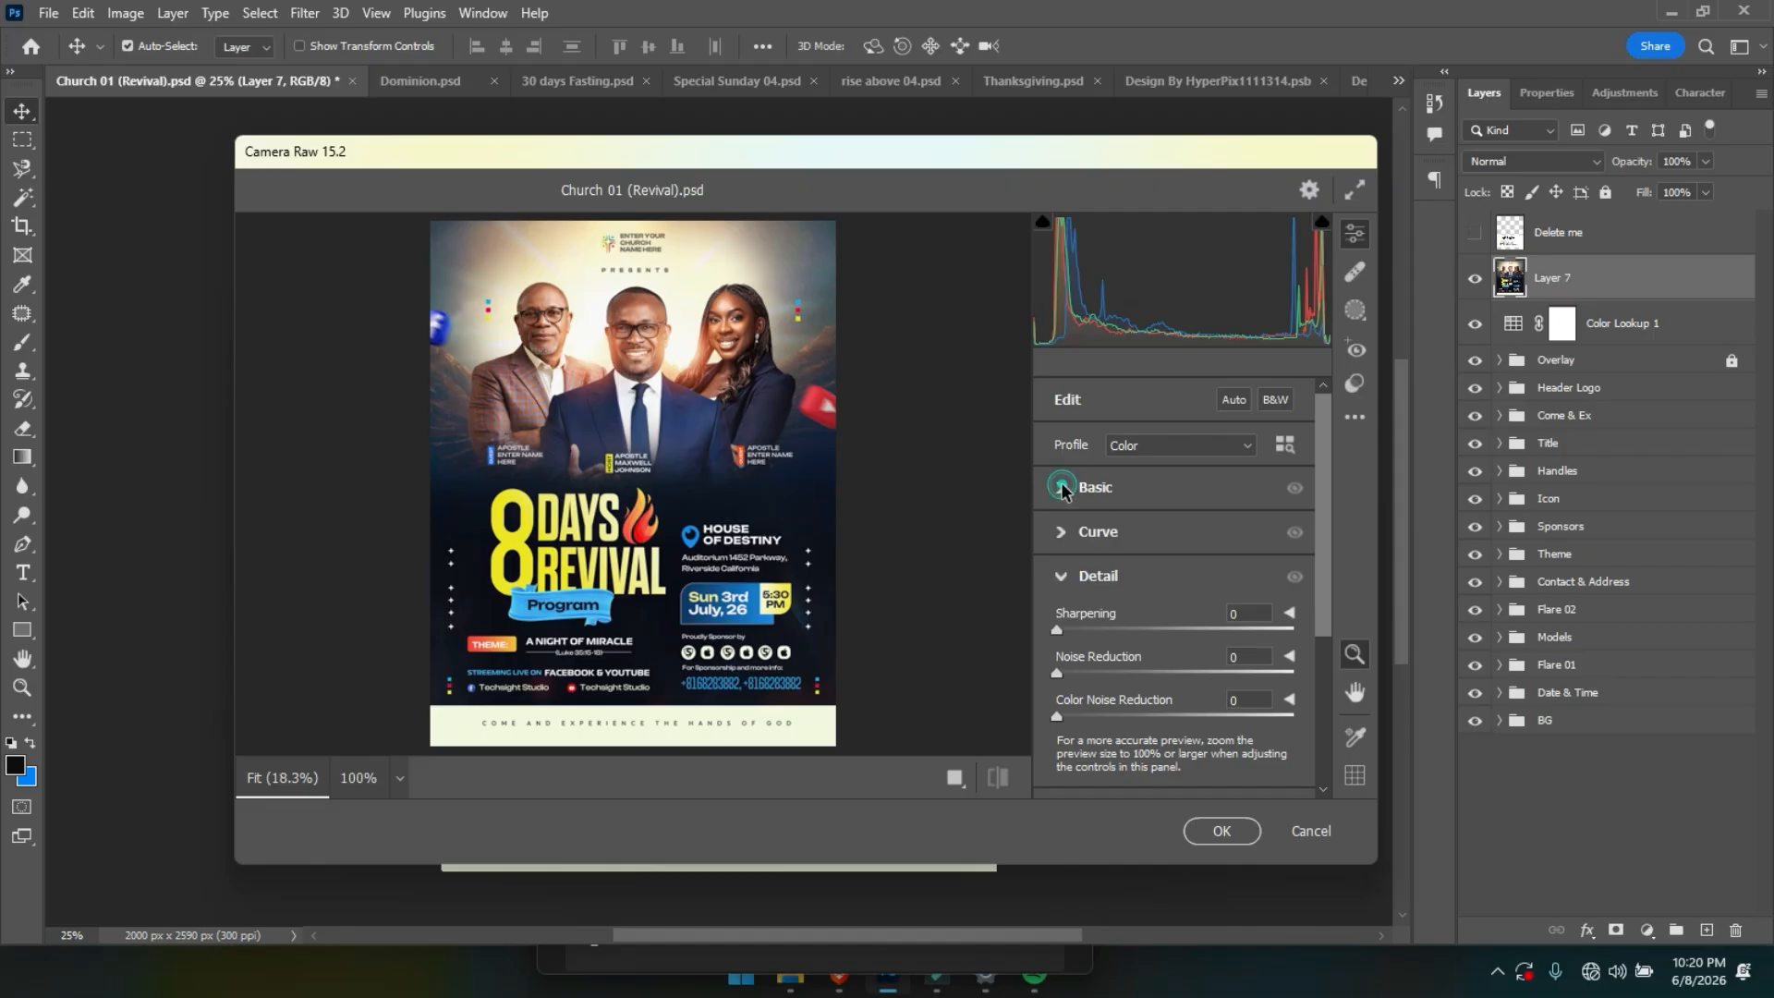
pyautogui.moveTo(1175, 608); pyautogui.dragTo(1199, 612)
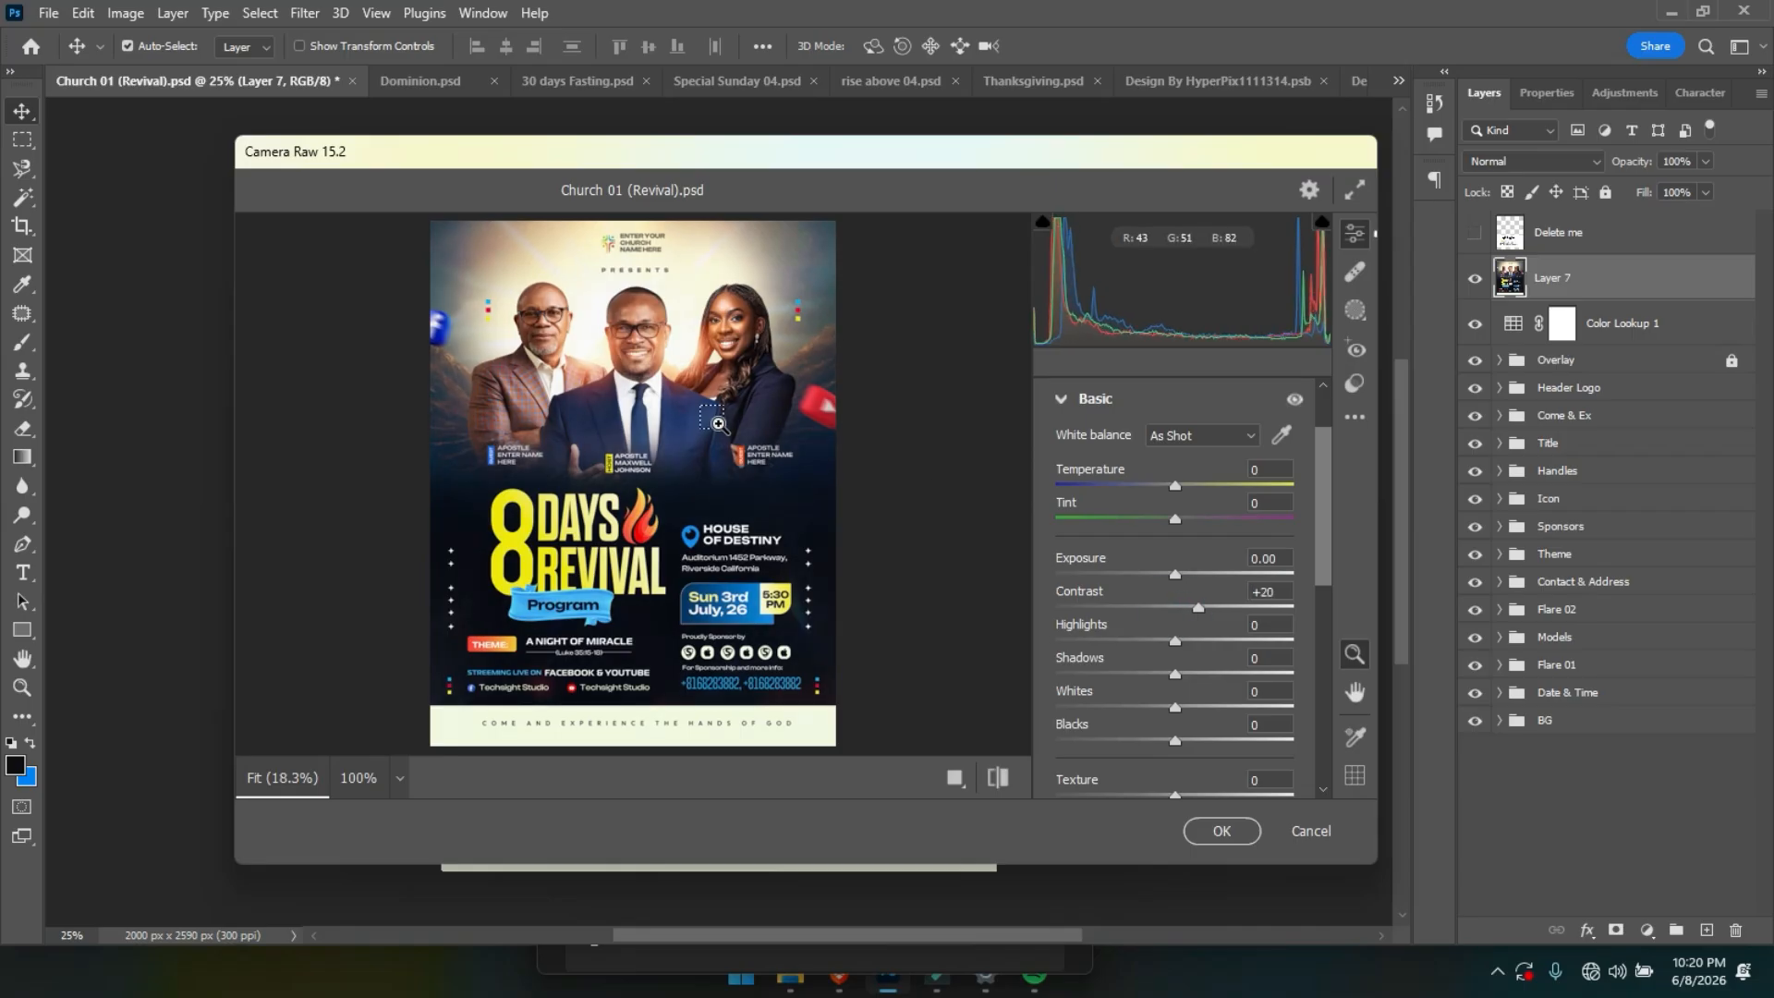
pyautogui.hotkey('ctrl', '+')
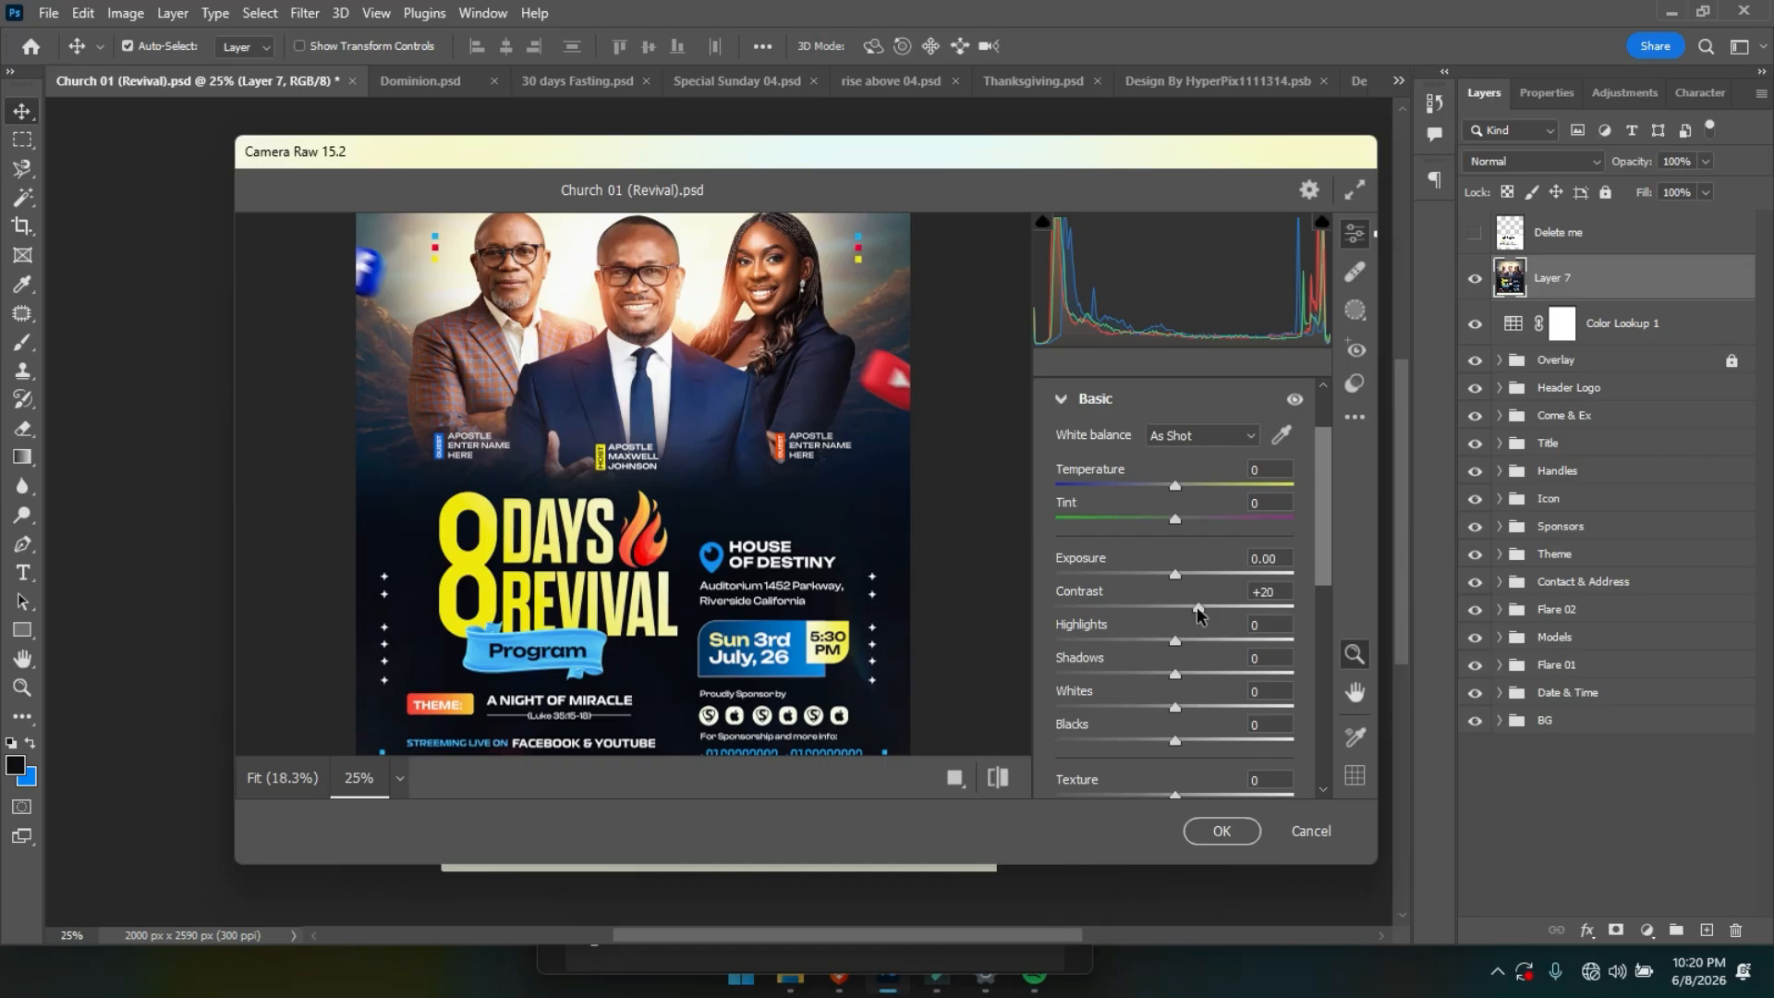
pyautogui.moveTo(1198, 608); pyautogui.dragTo(1195, 608)
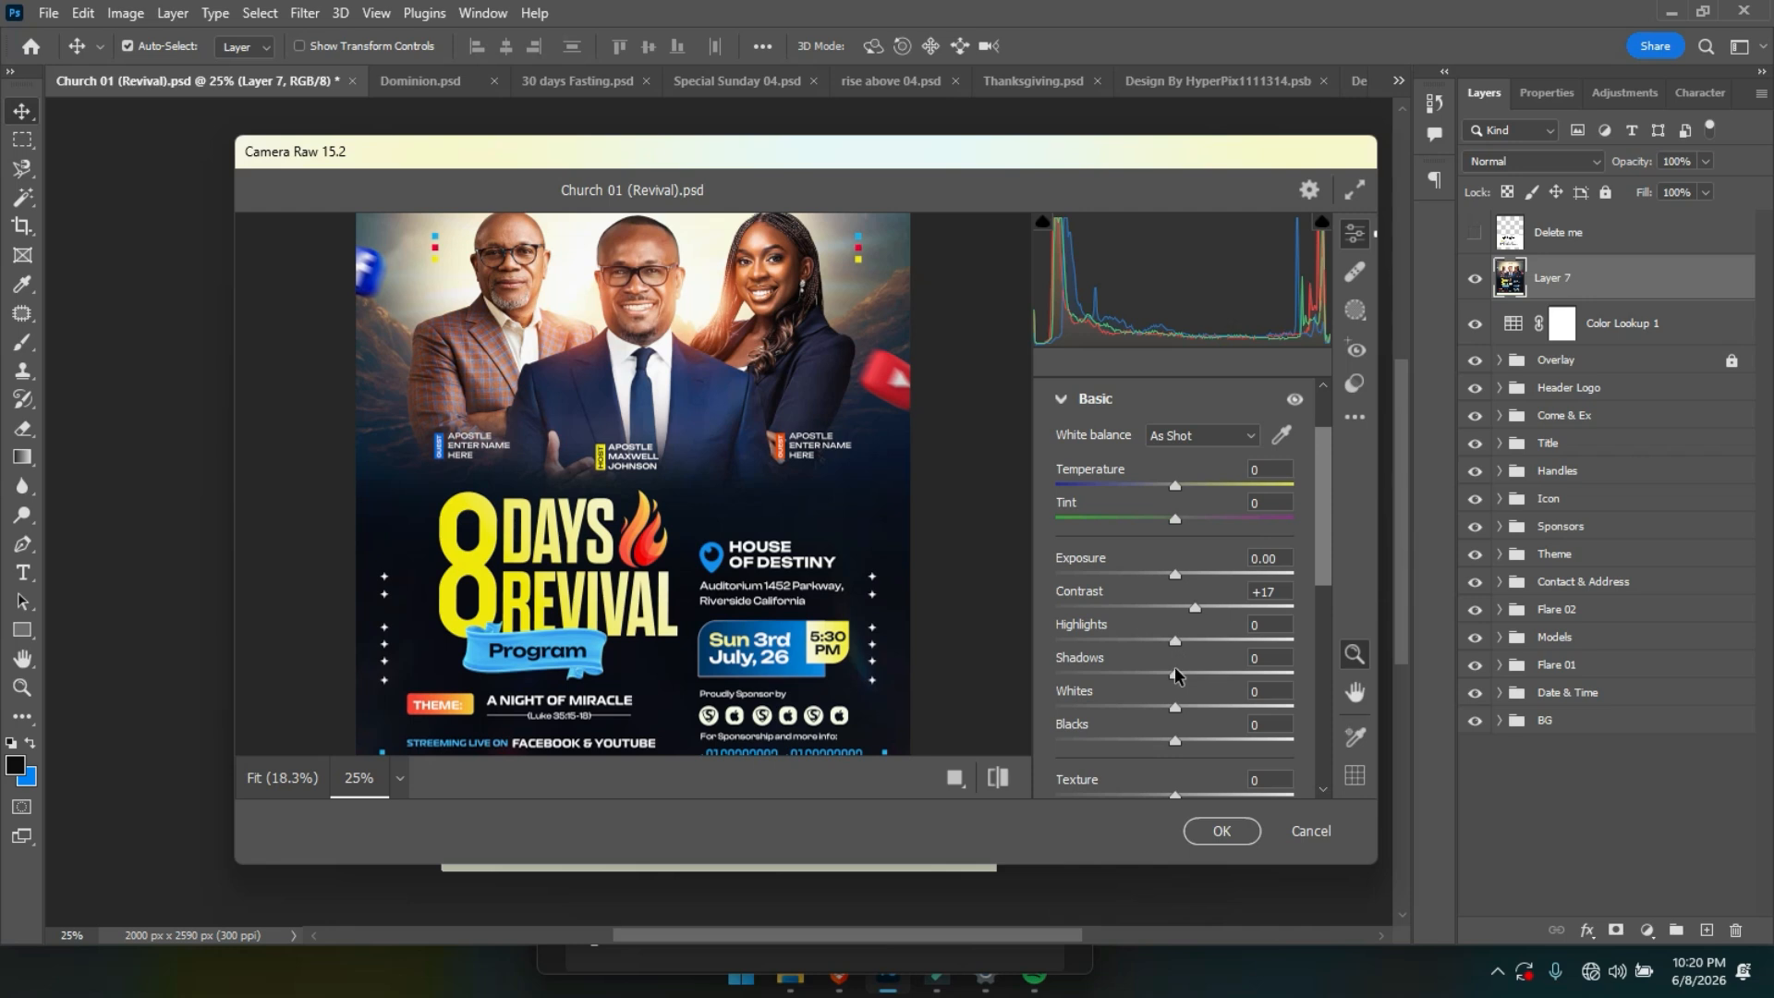
# Darken shadows slightly, lift whites, add Texture +9 and Clarity +7, then apply.
pyautogui.moveTo(1174, 673); pyautogui.dragTo(1168, 740)
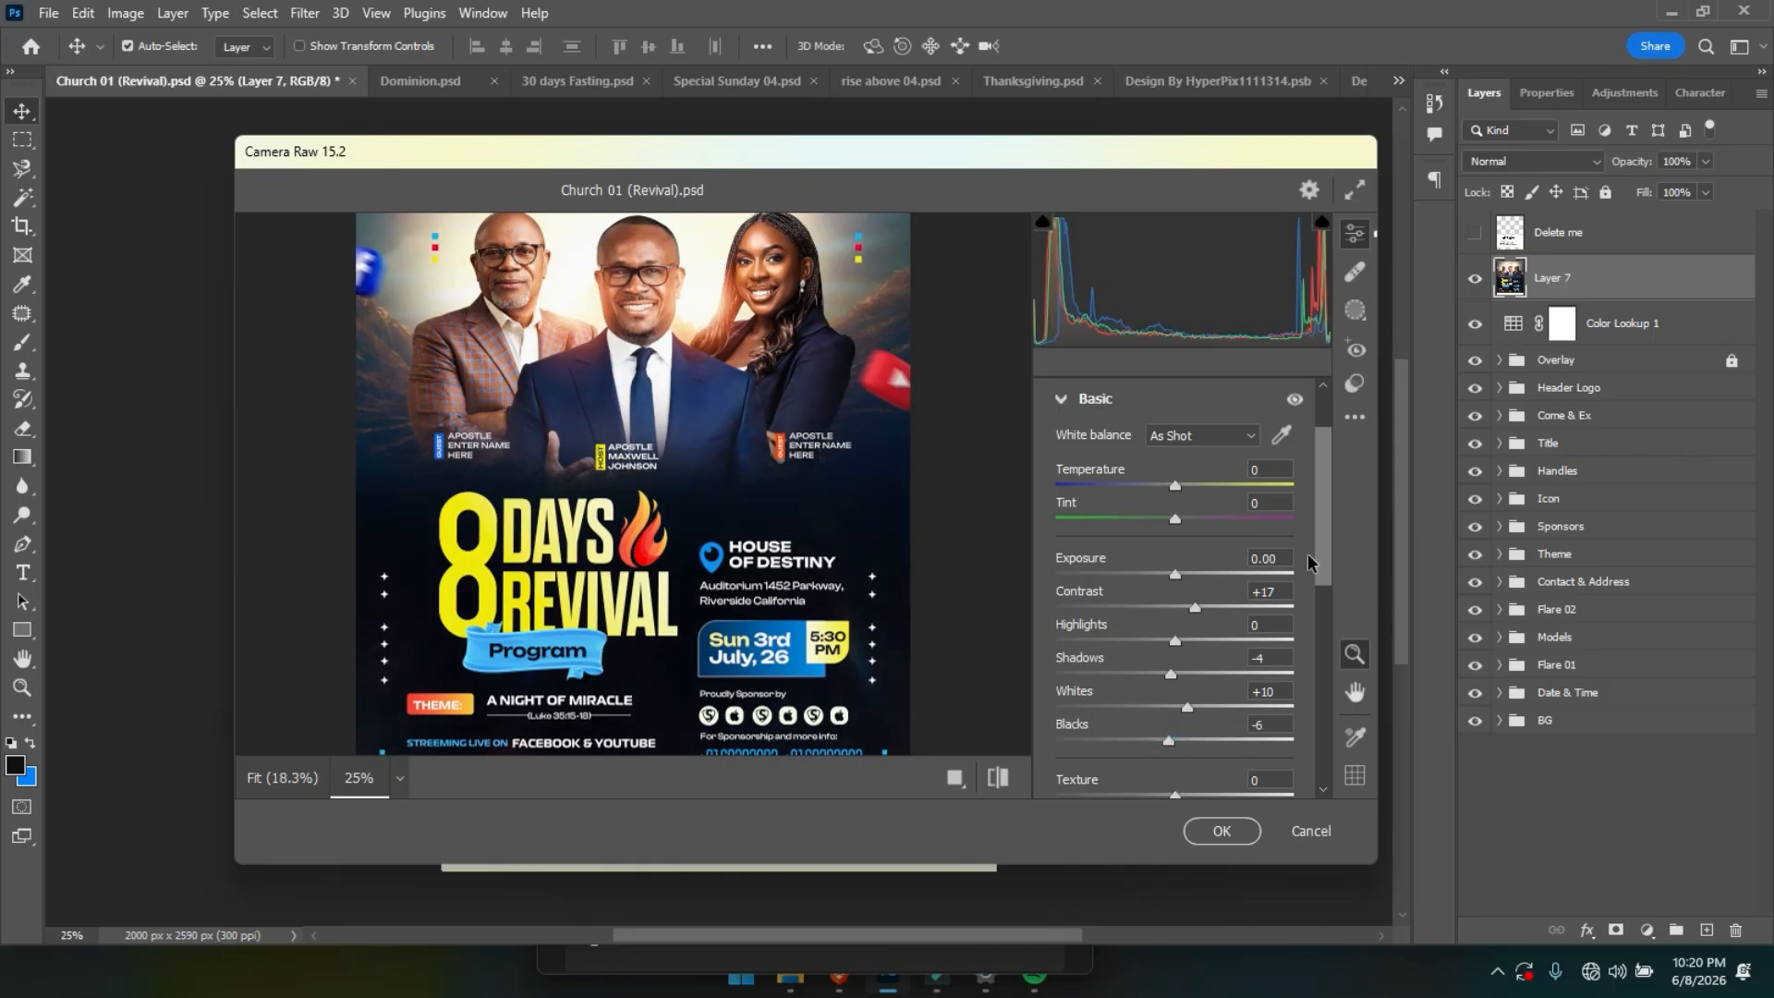
pyautogui.moveTo(1314, 565); pyautogui.dragTo(1312, 642)
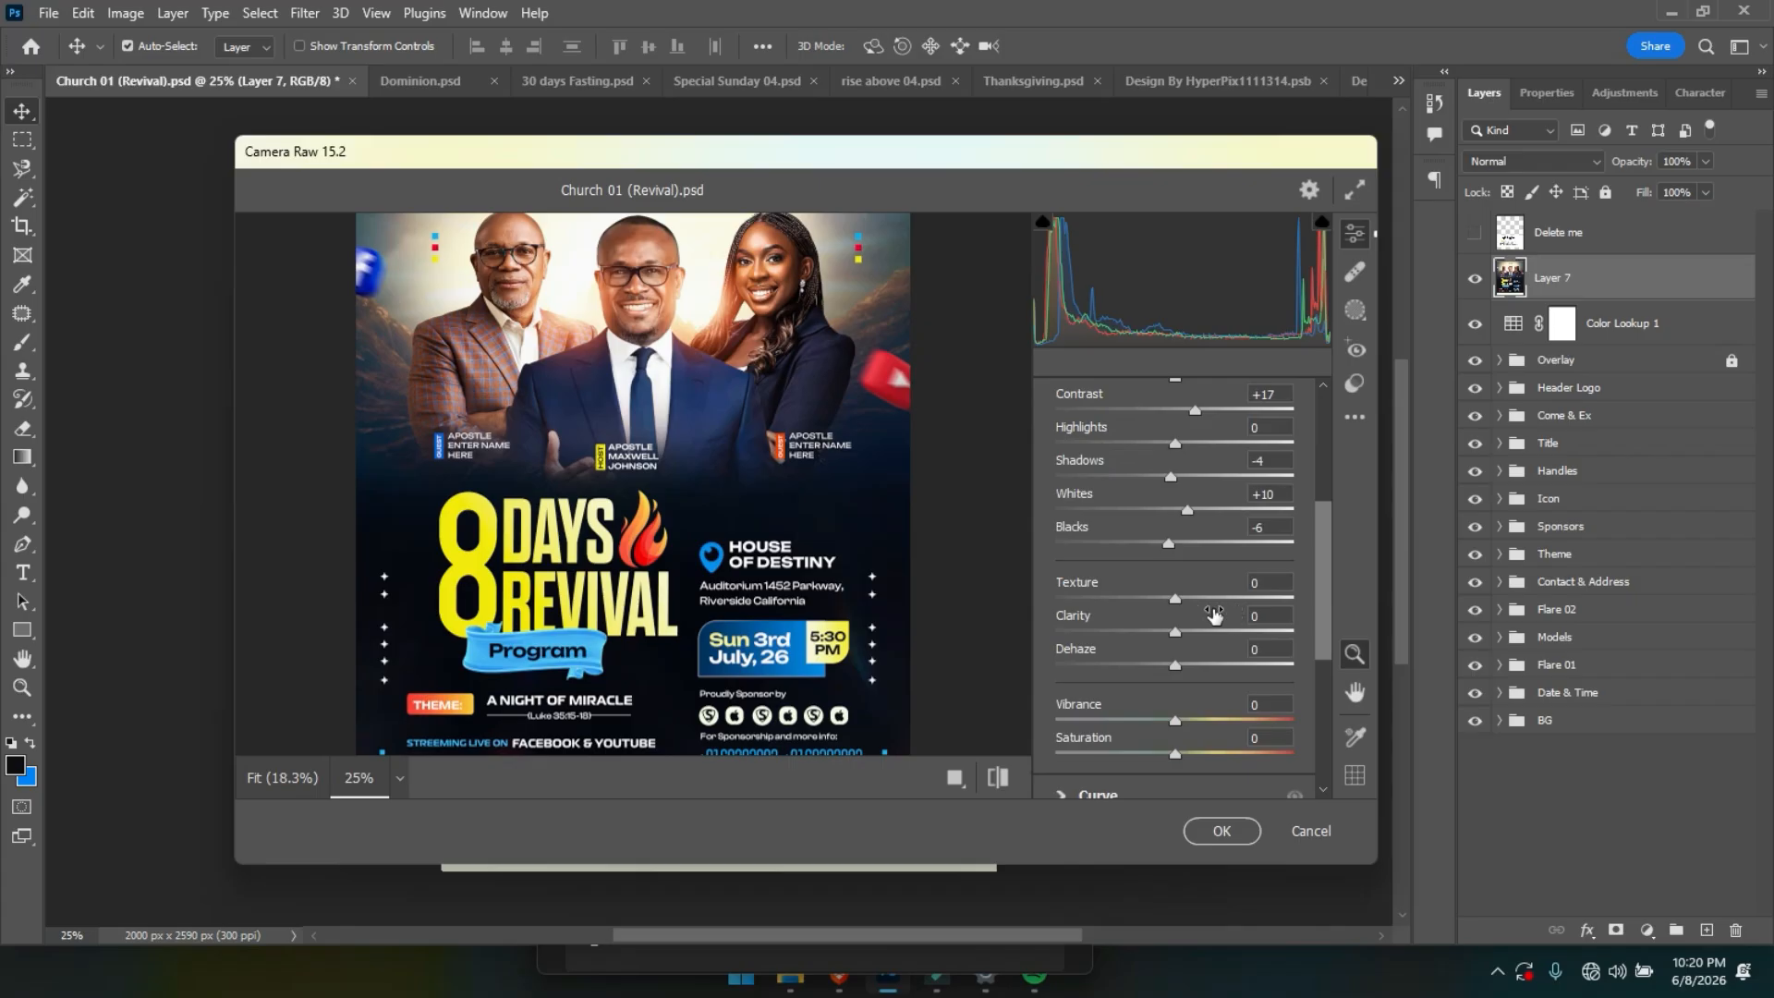
pyautogui.moveTo(1175, 598); pyautogui.dragTo(1189, 638)
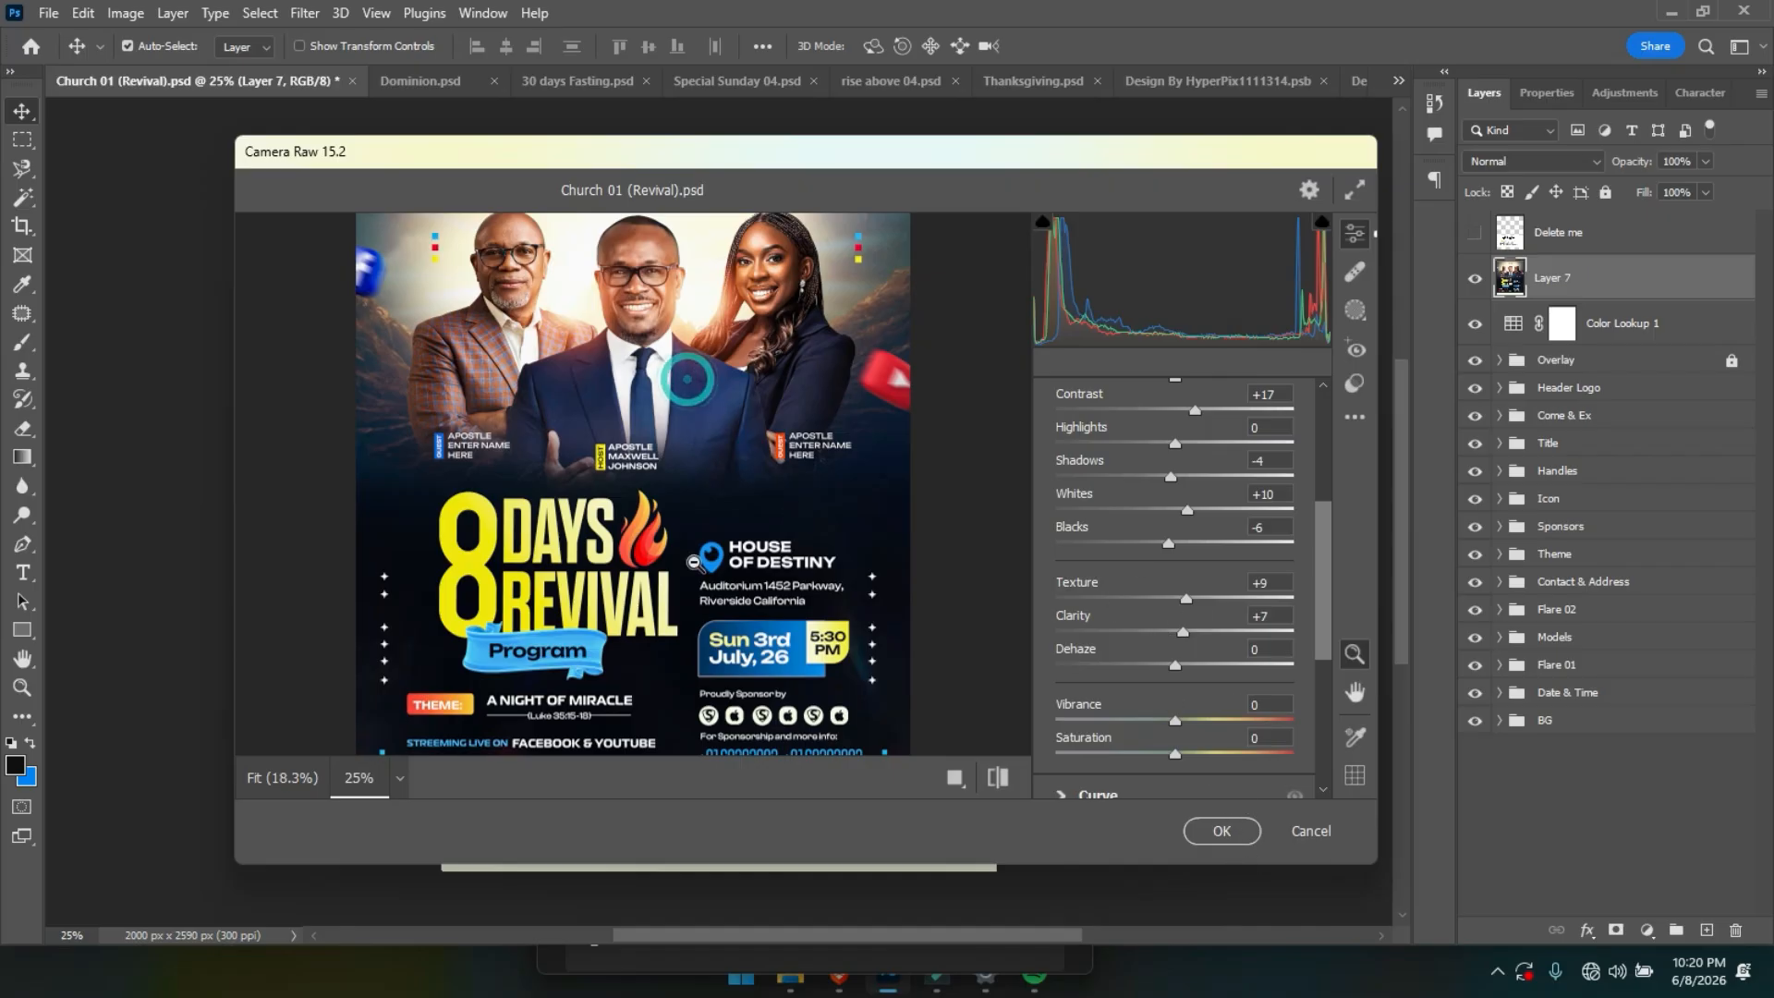
pyautogui.click(686, 381)
pyautogui.press('space')
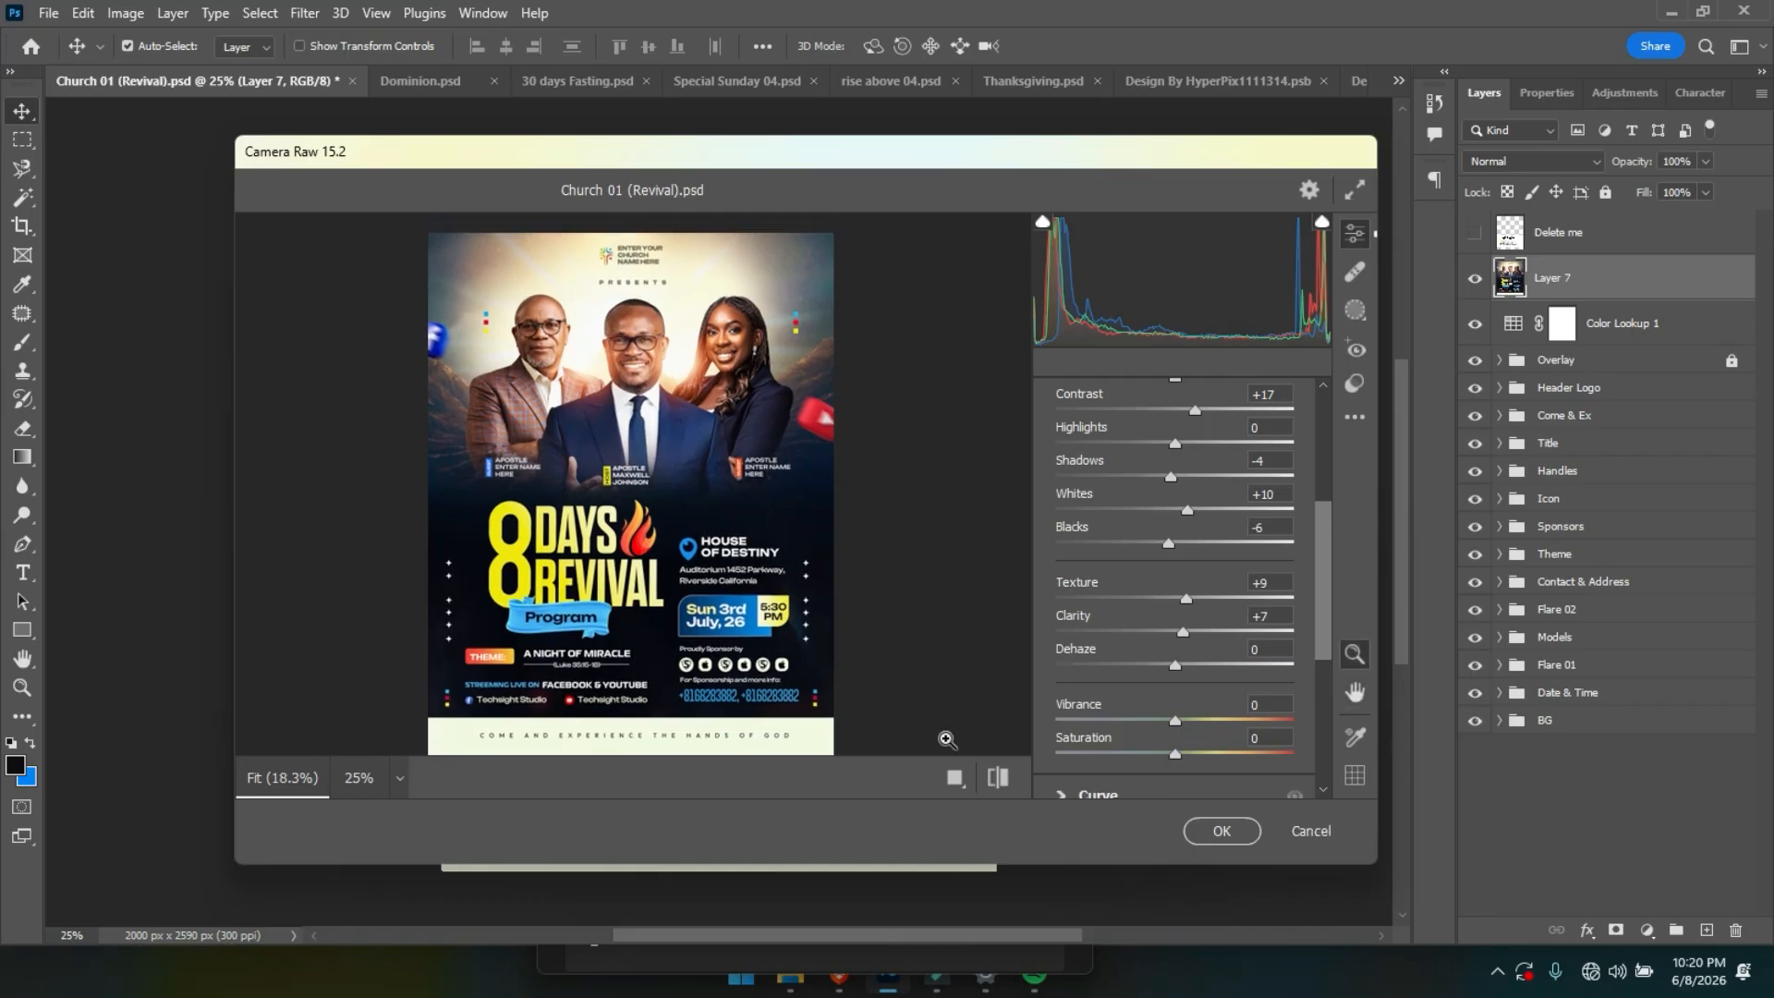
pyautogui.click(1004, 784)
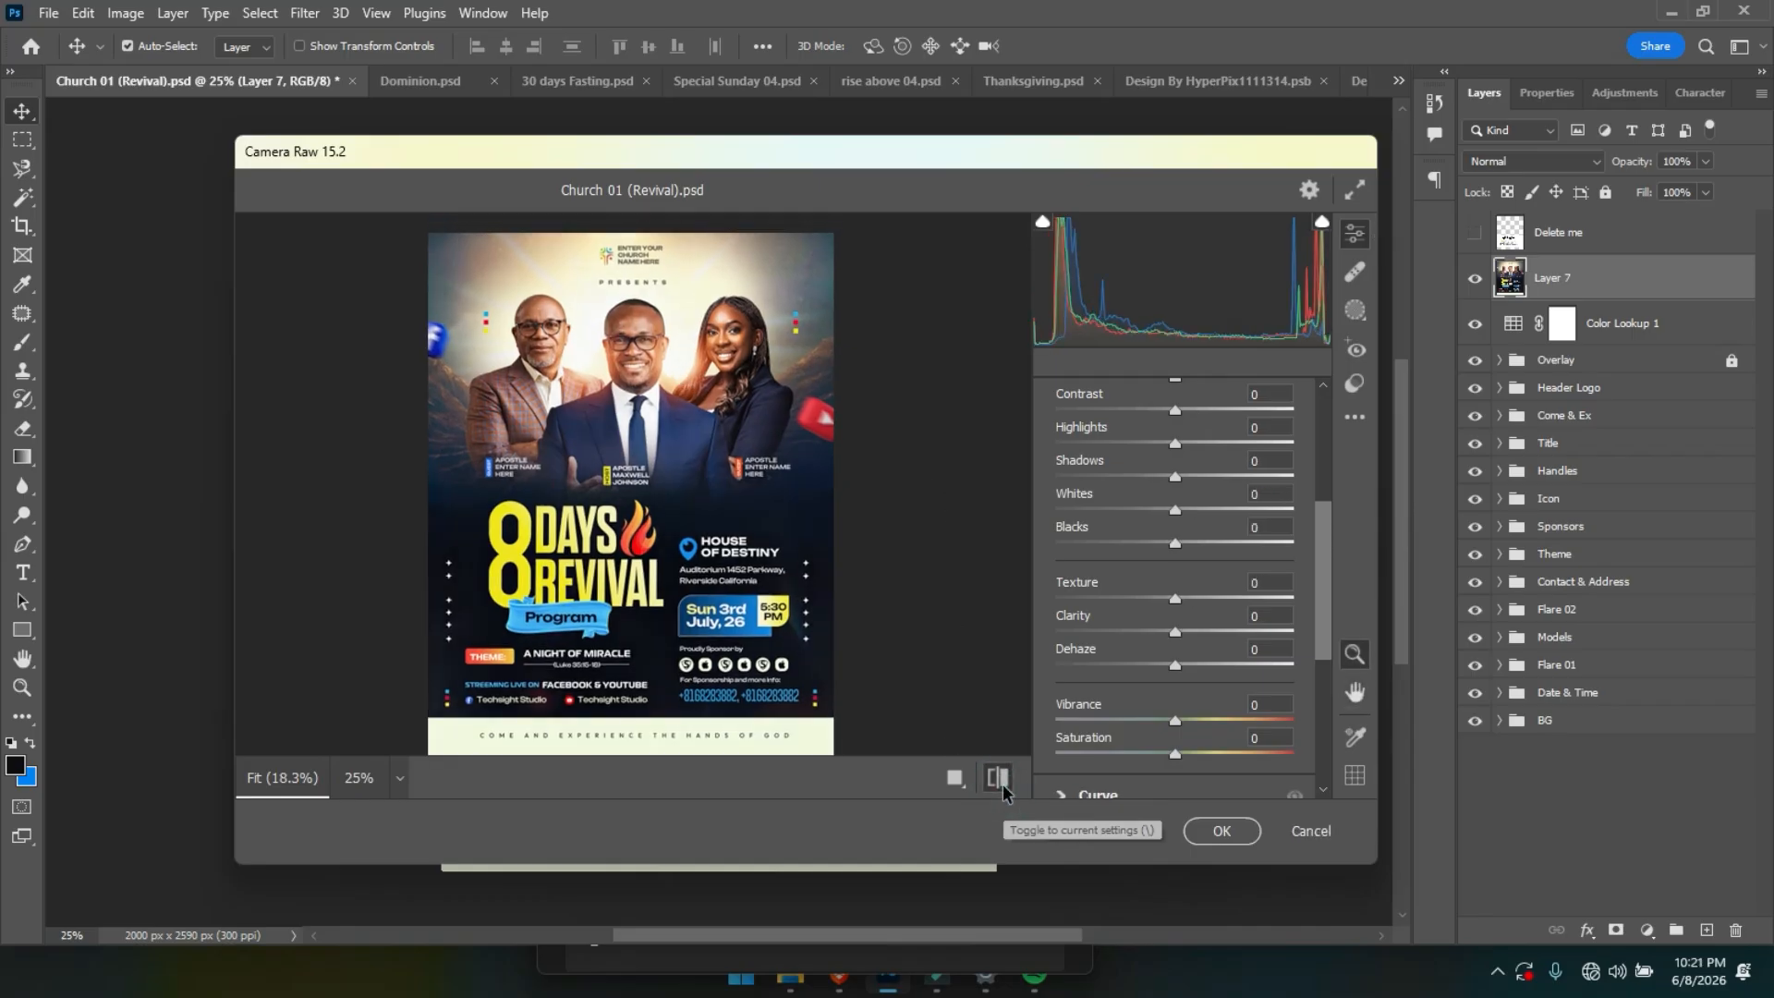
pyautogui.click(1004, 784)
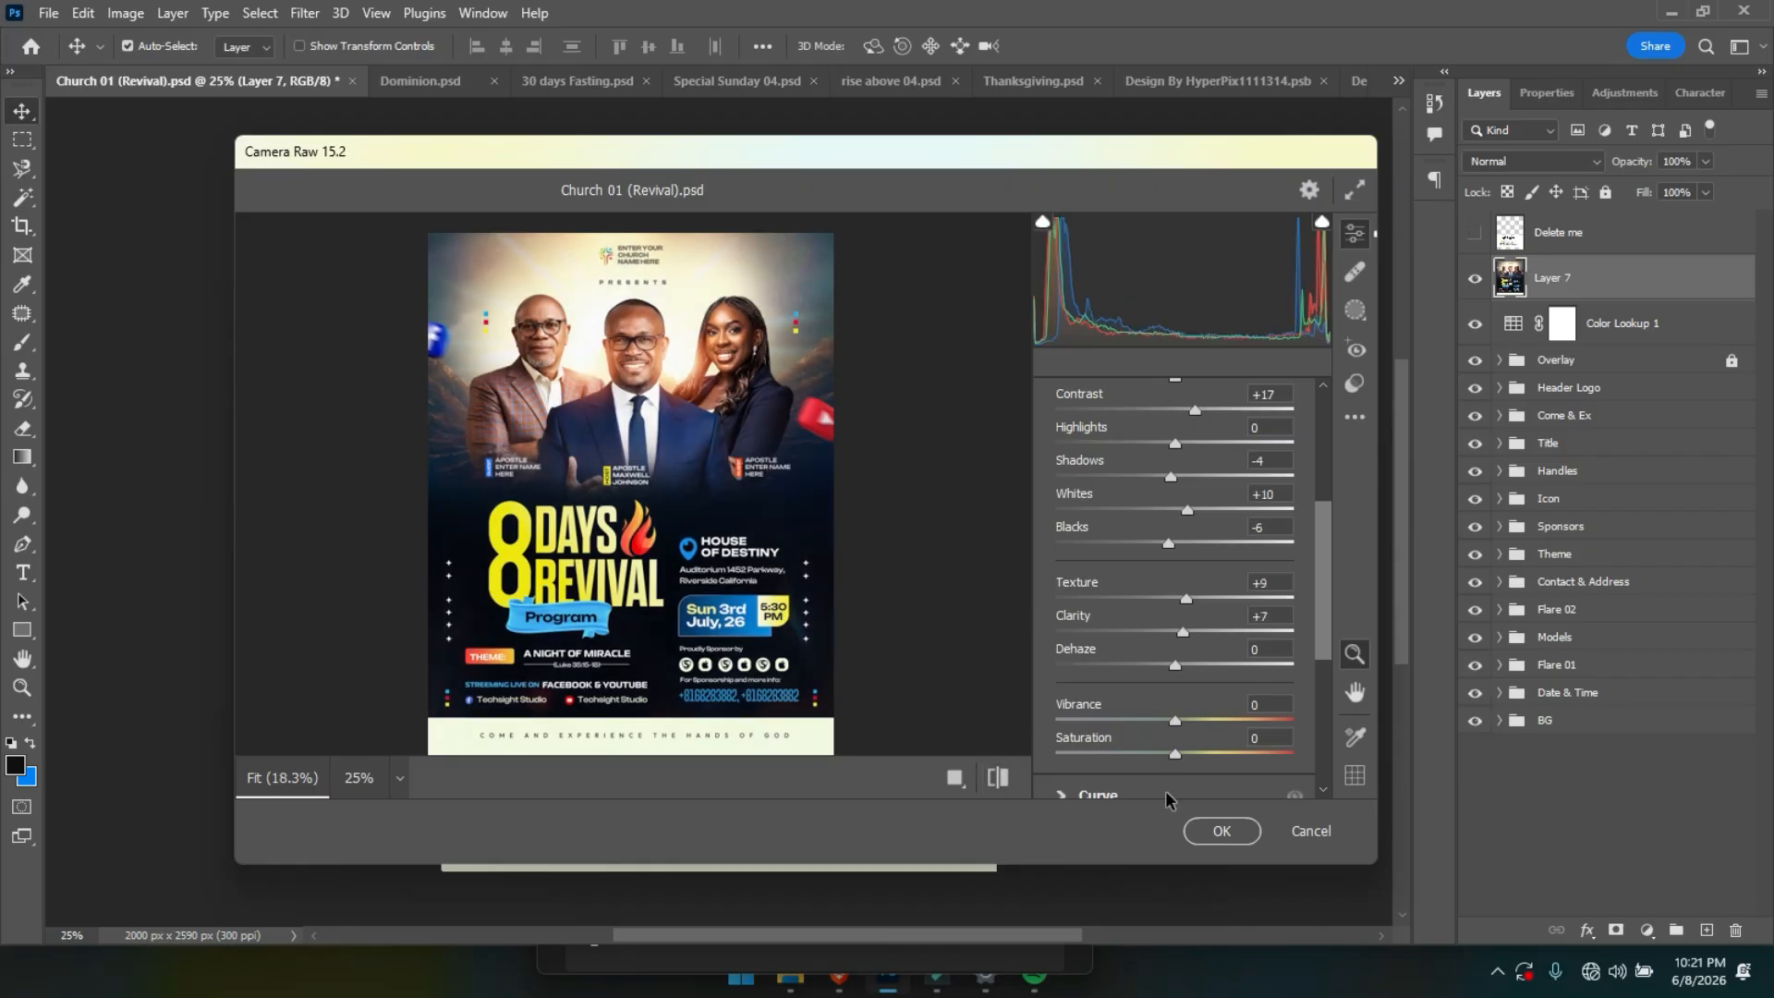
pyautogui.click(1223, 832)
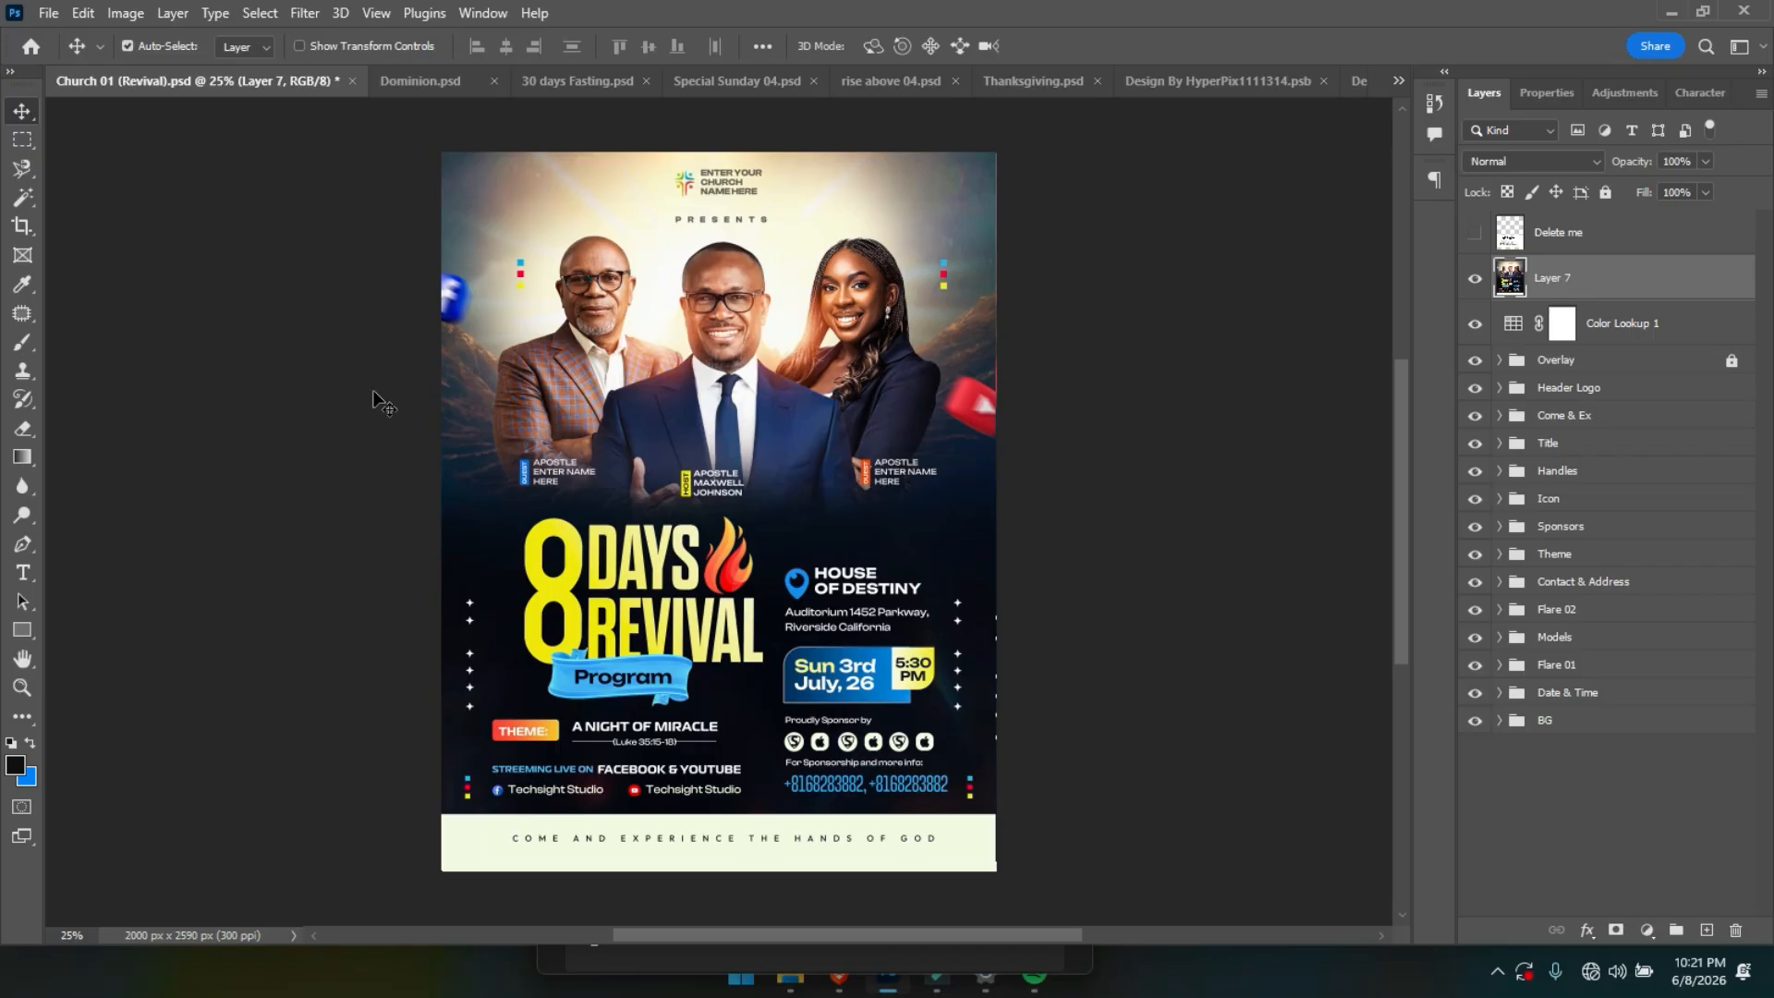
# Save a maximum-quality JPEG copy named 'Church 01 (Revival) Tutorial' in Downloads.
pyautogui.click(48, 12)
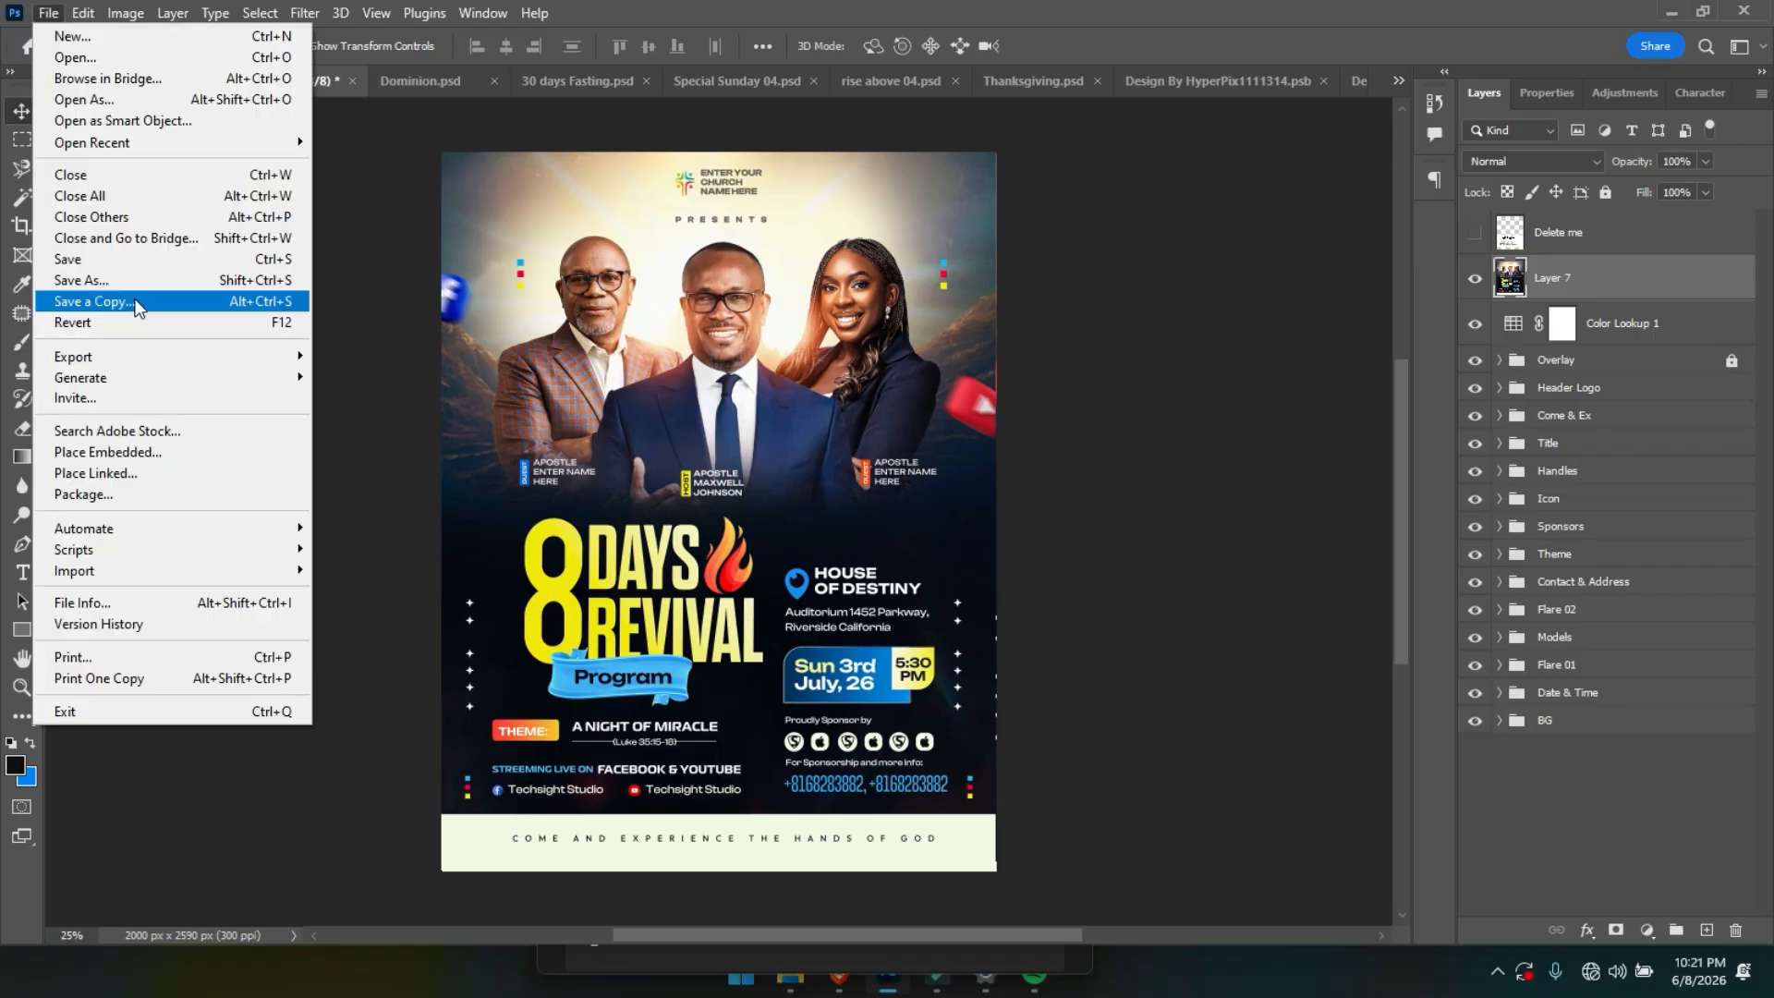
pyautogui.click(130, 298)
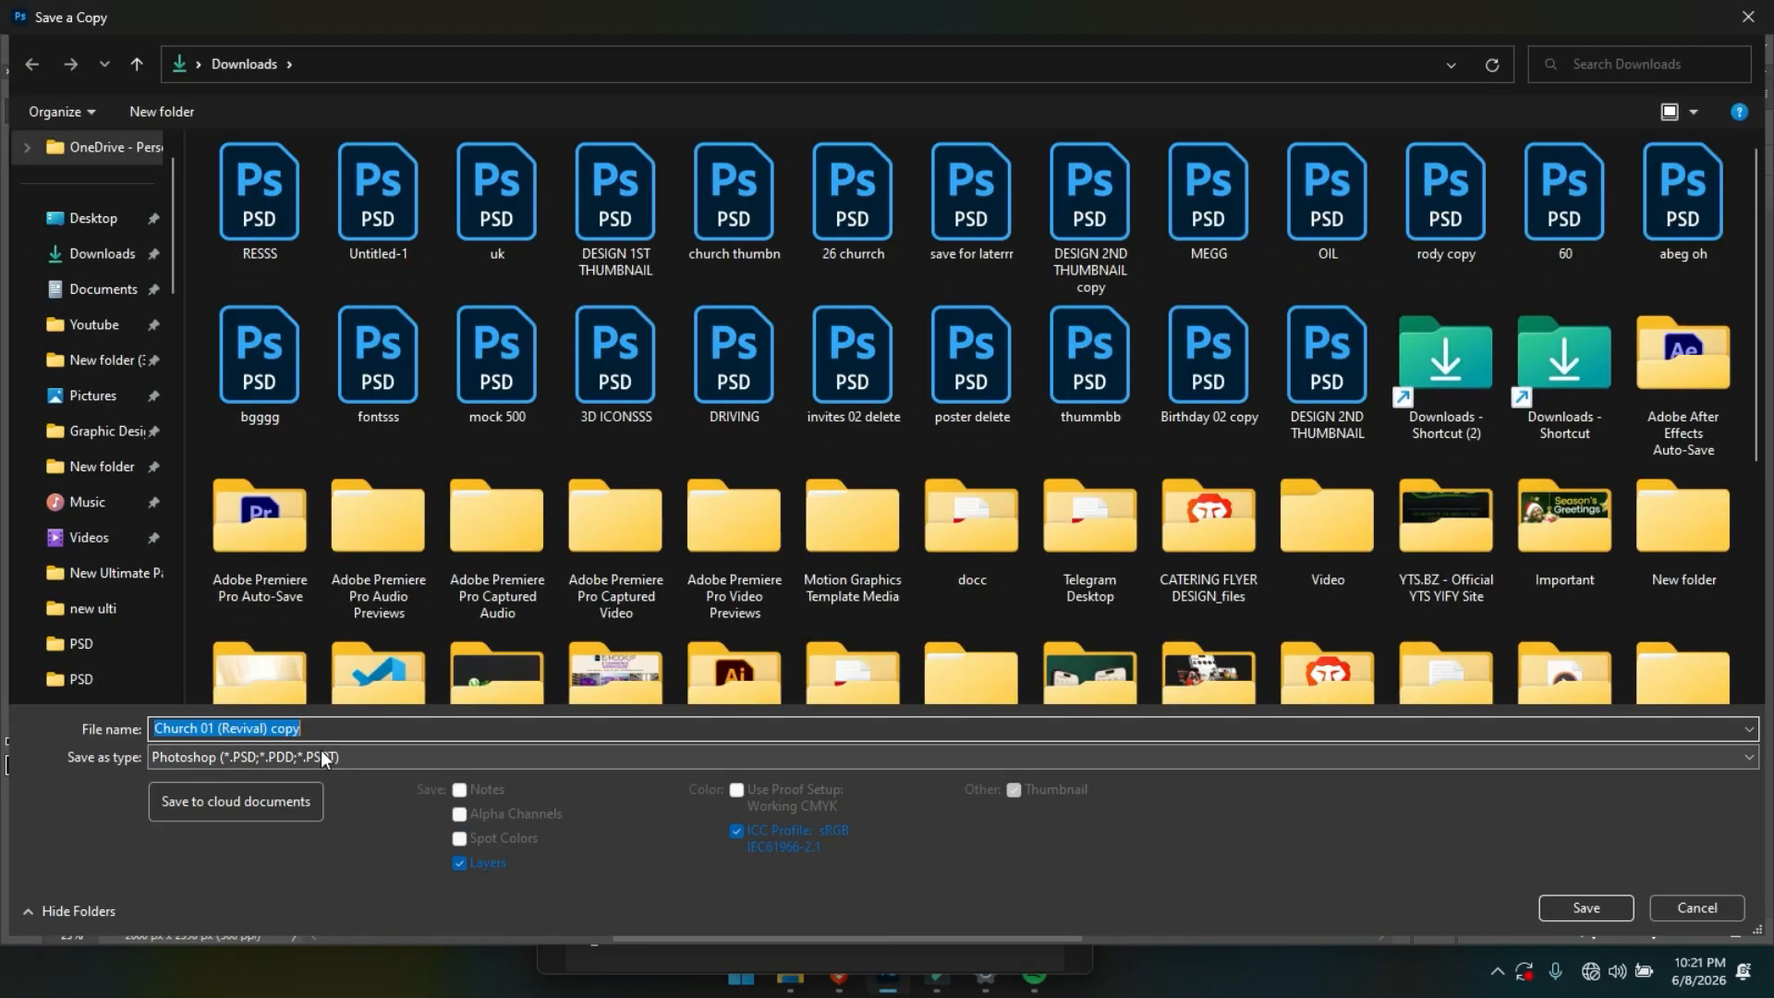
pyautogui.click(322, 756)
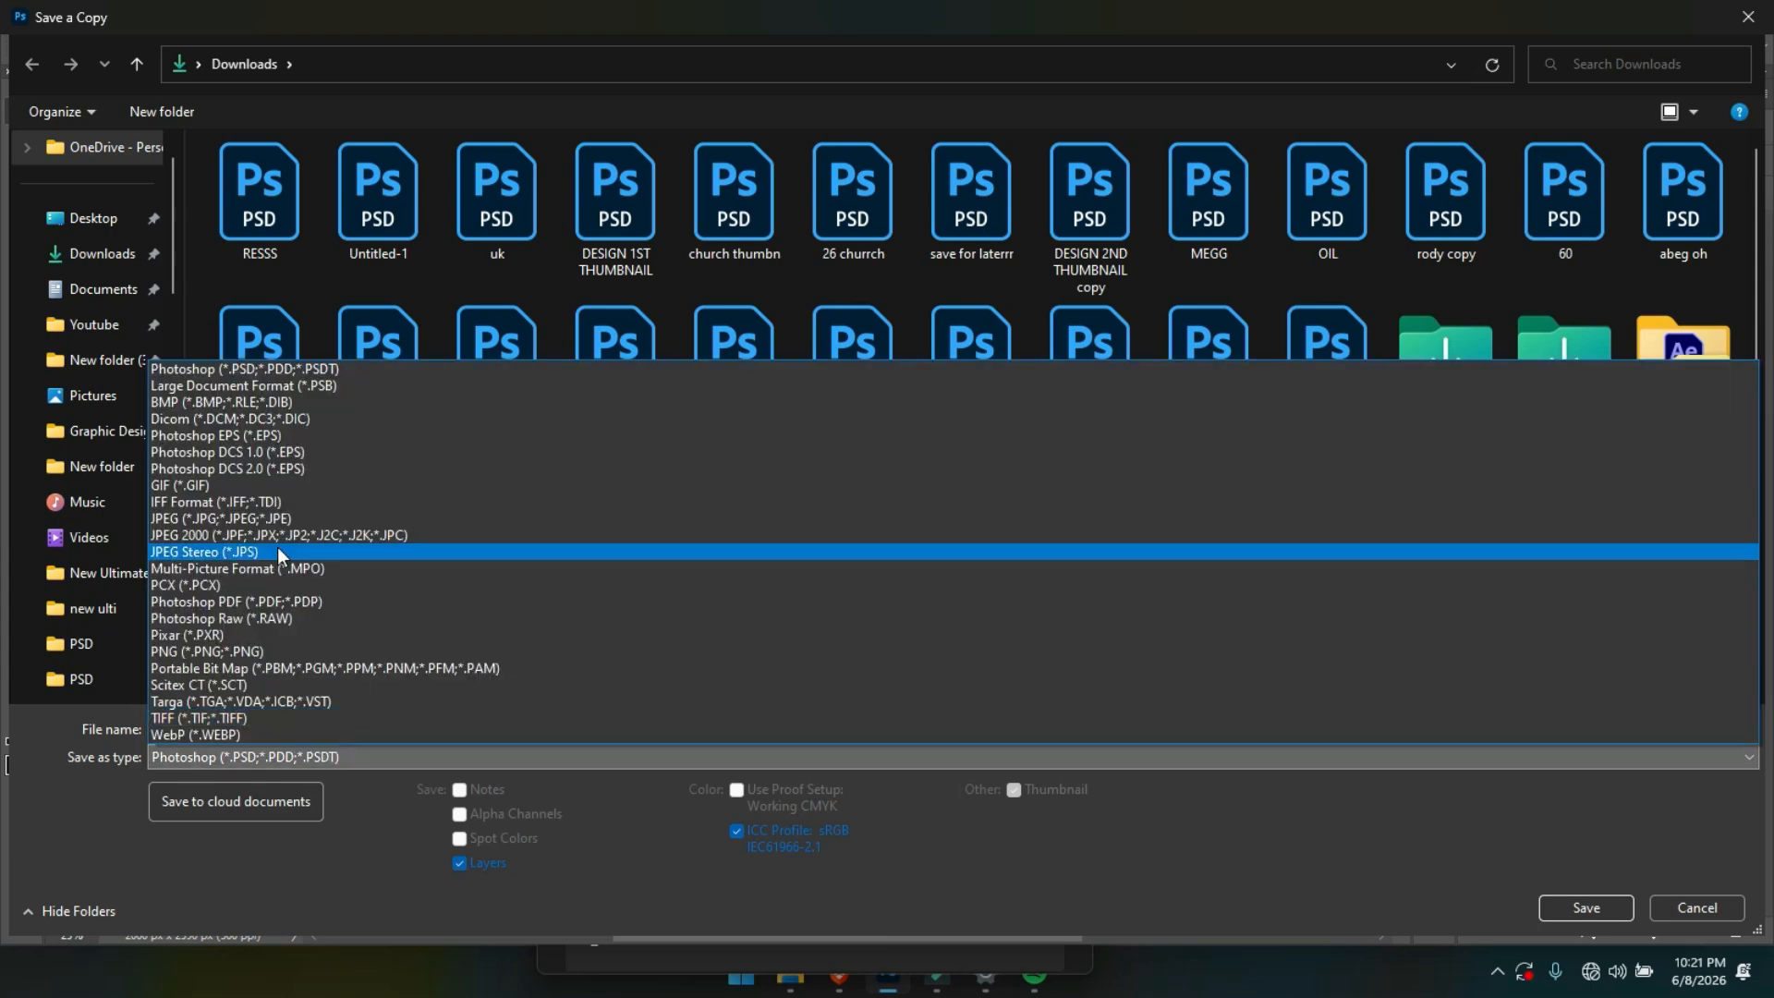
pyautogui.click(259, 519)
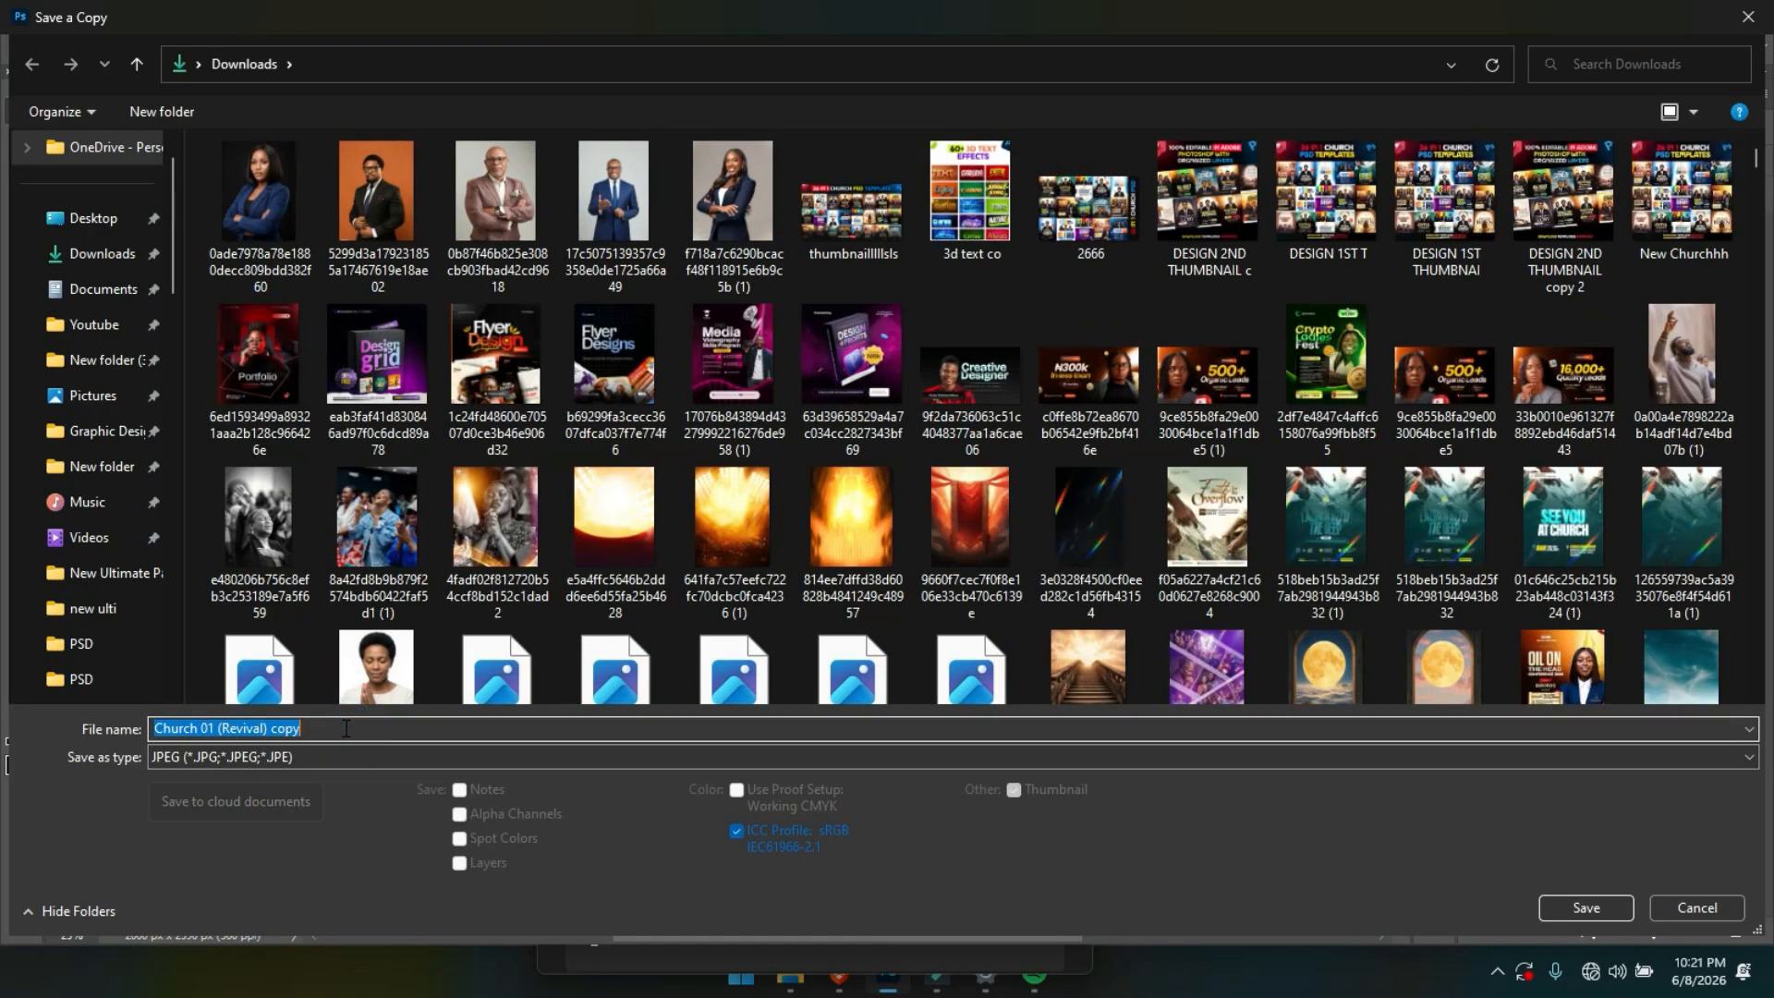
pyautogui.doubleClick(278, 728)
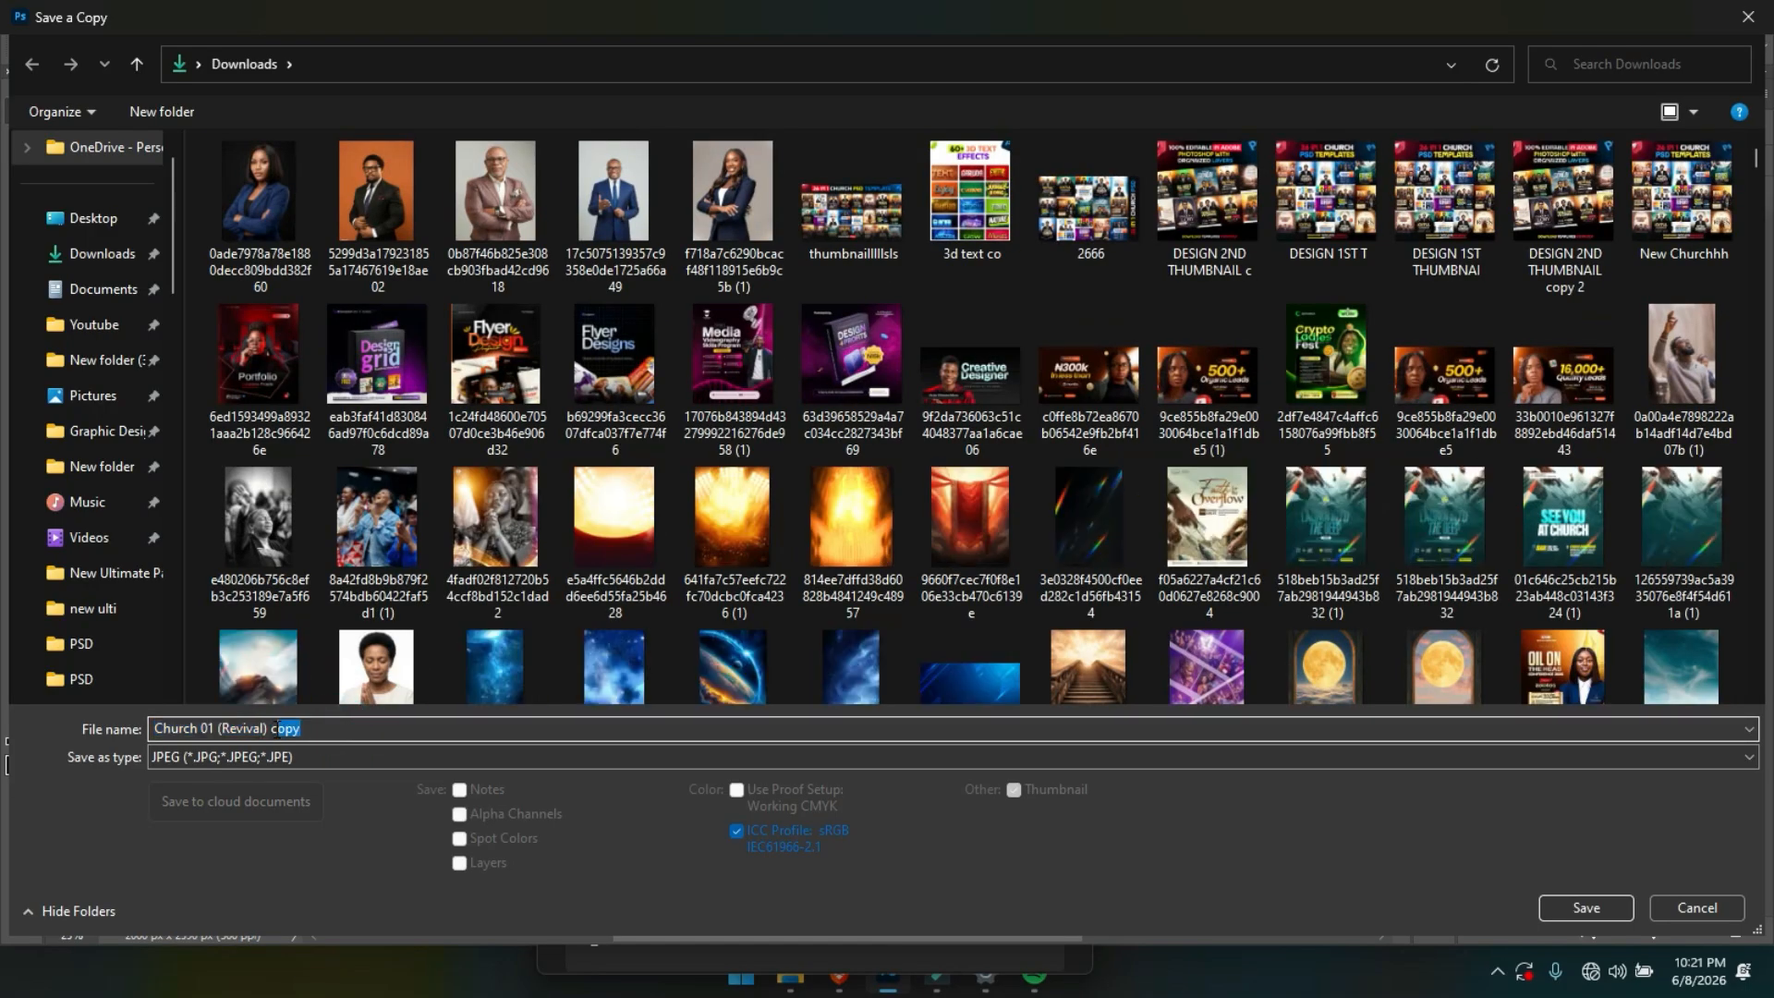
pyautogui.press('BackSpace')
pyautogui.write('R')
pyautogui.press('BackSpace')
pyautogui.write('Tutorial')
pyautogui.press('Return')
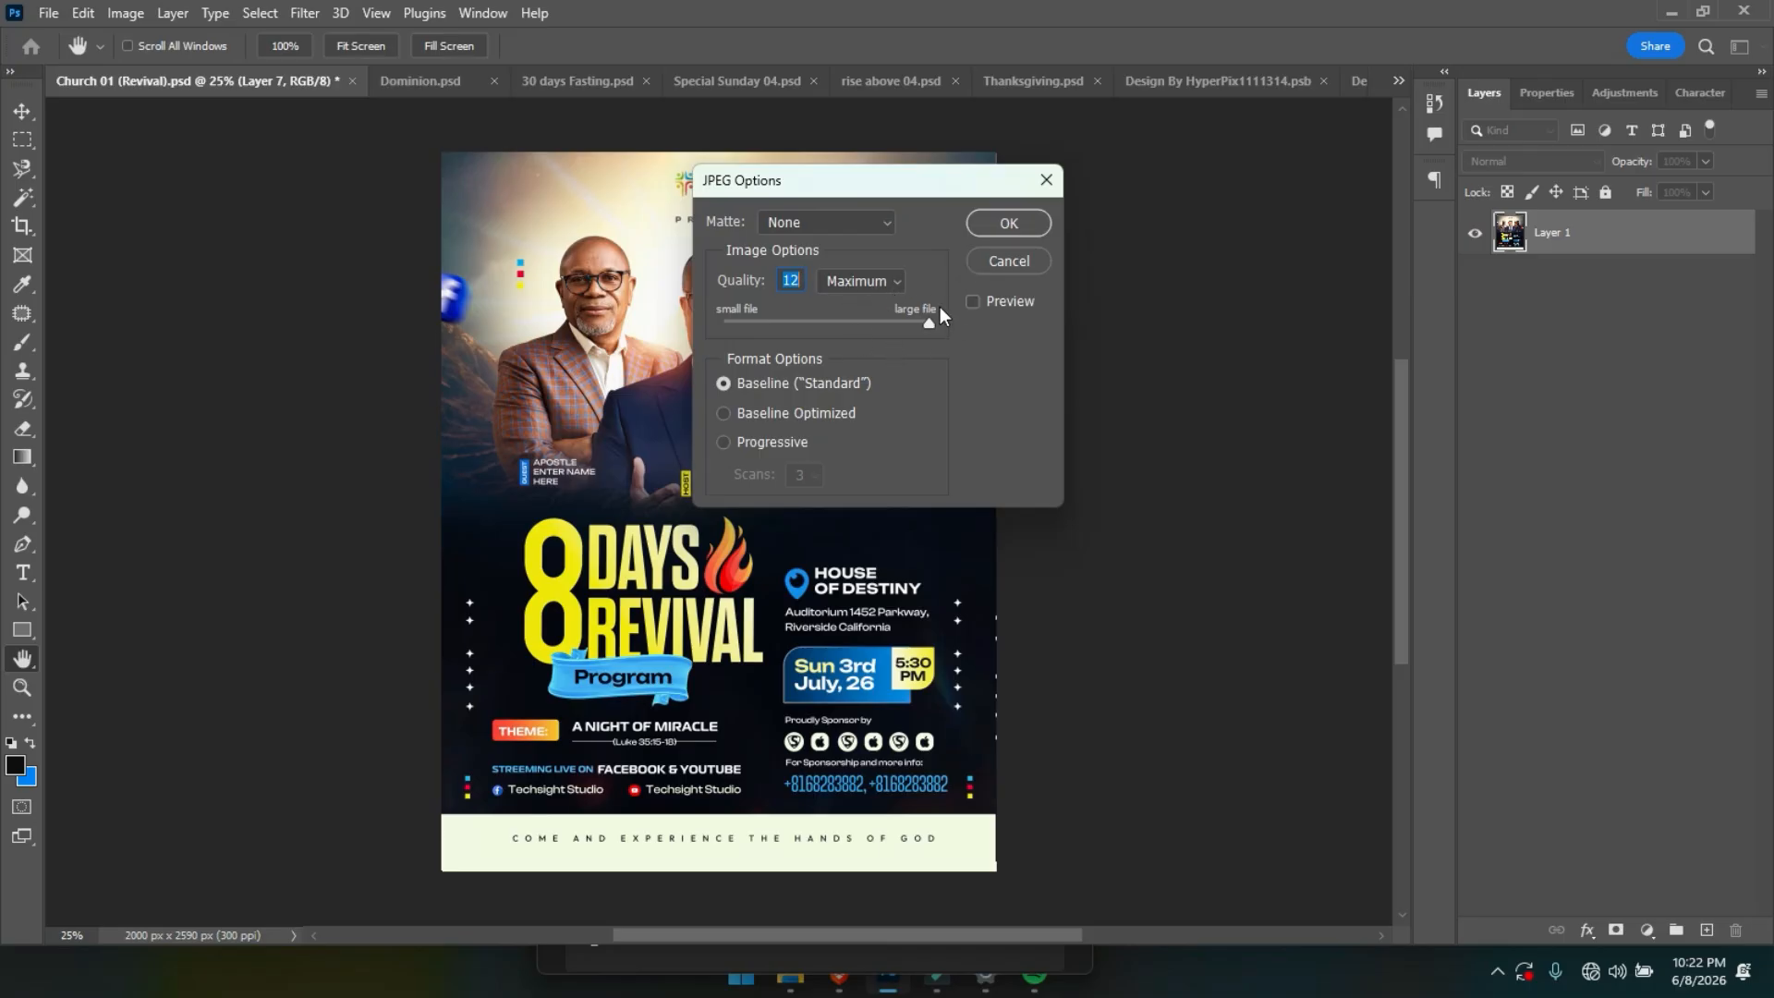
pyautogui.click(991, 217)
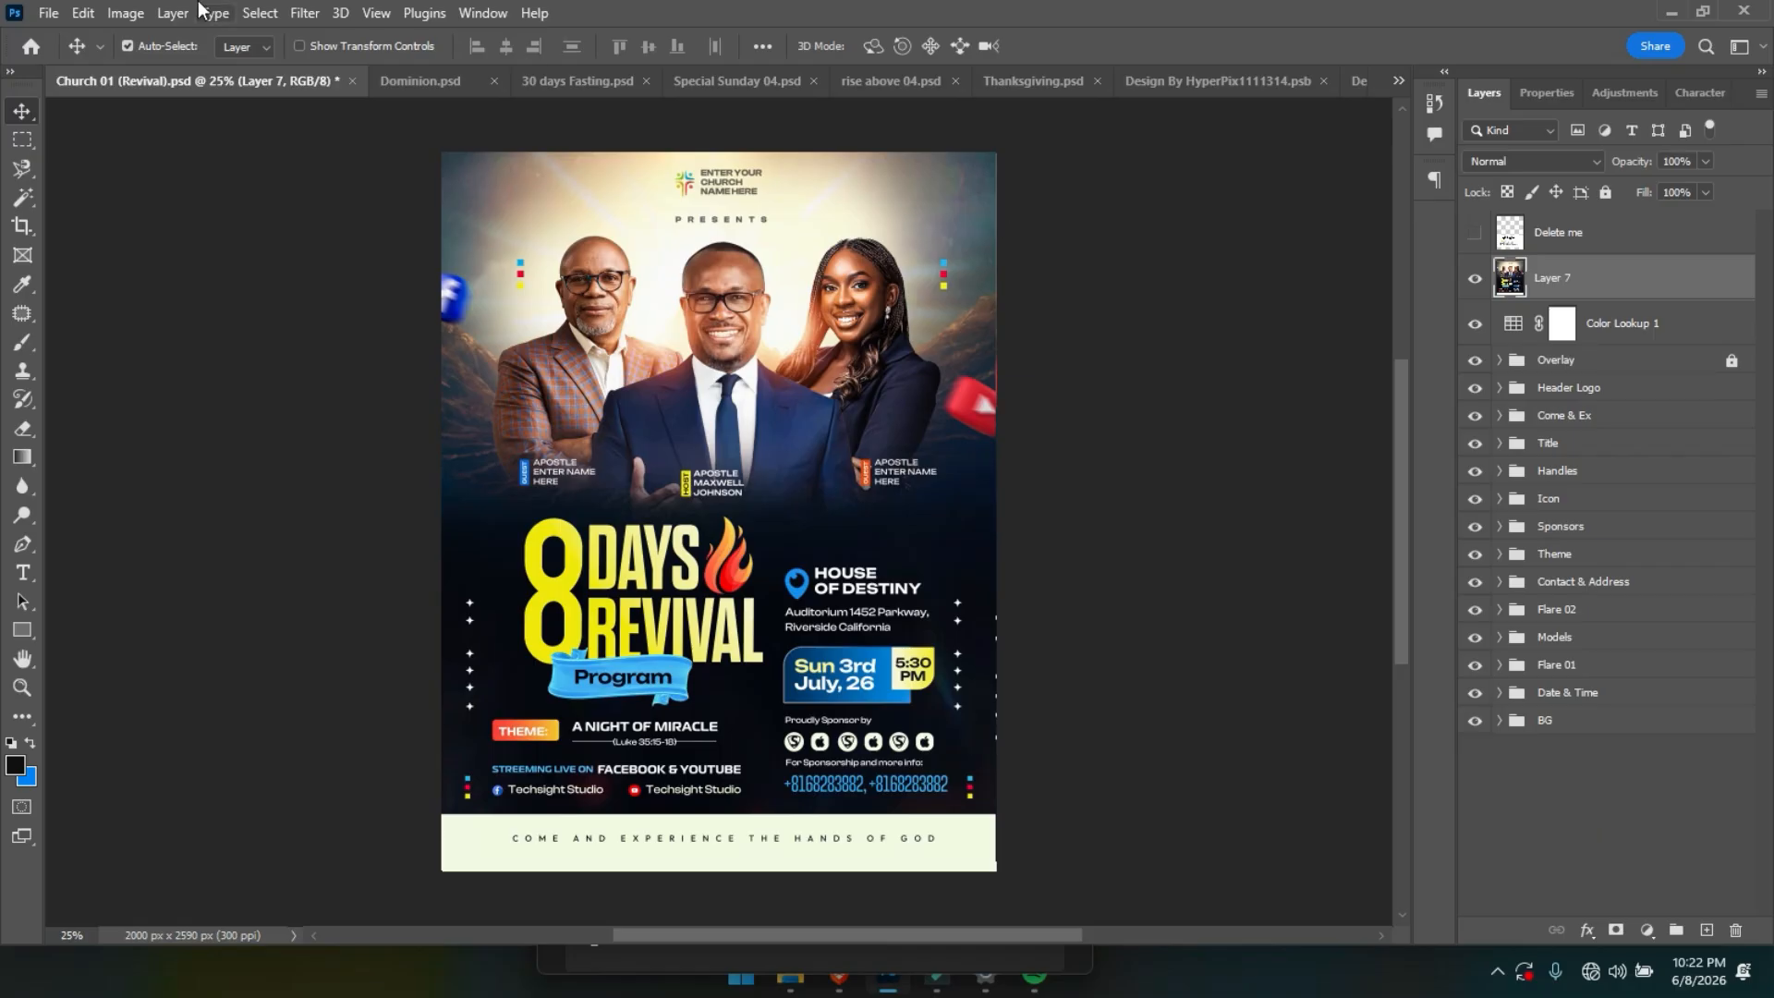
# Save a Photoshop PSD copy named 'Church 01 (Revival) Tutorial'.
pyautogui.click(48, 12)
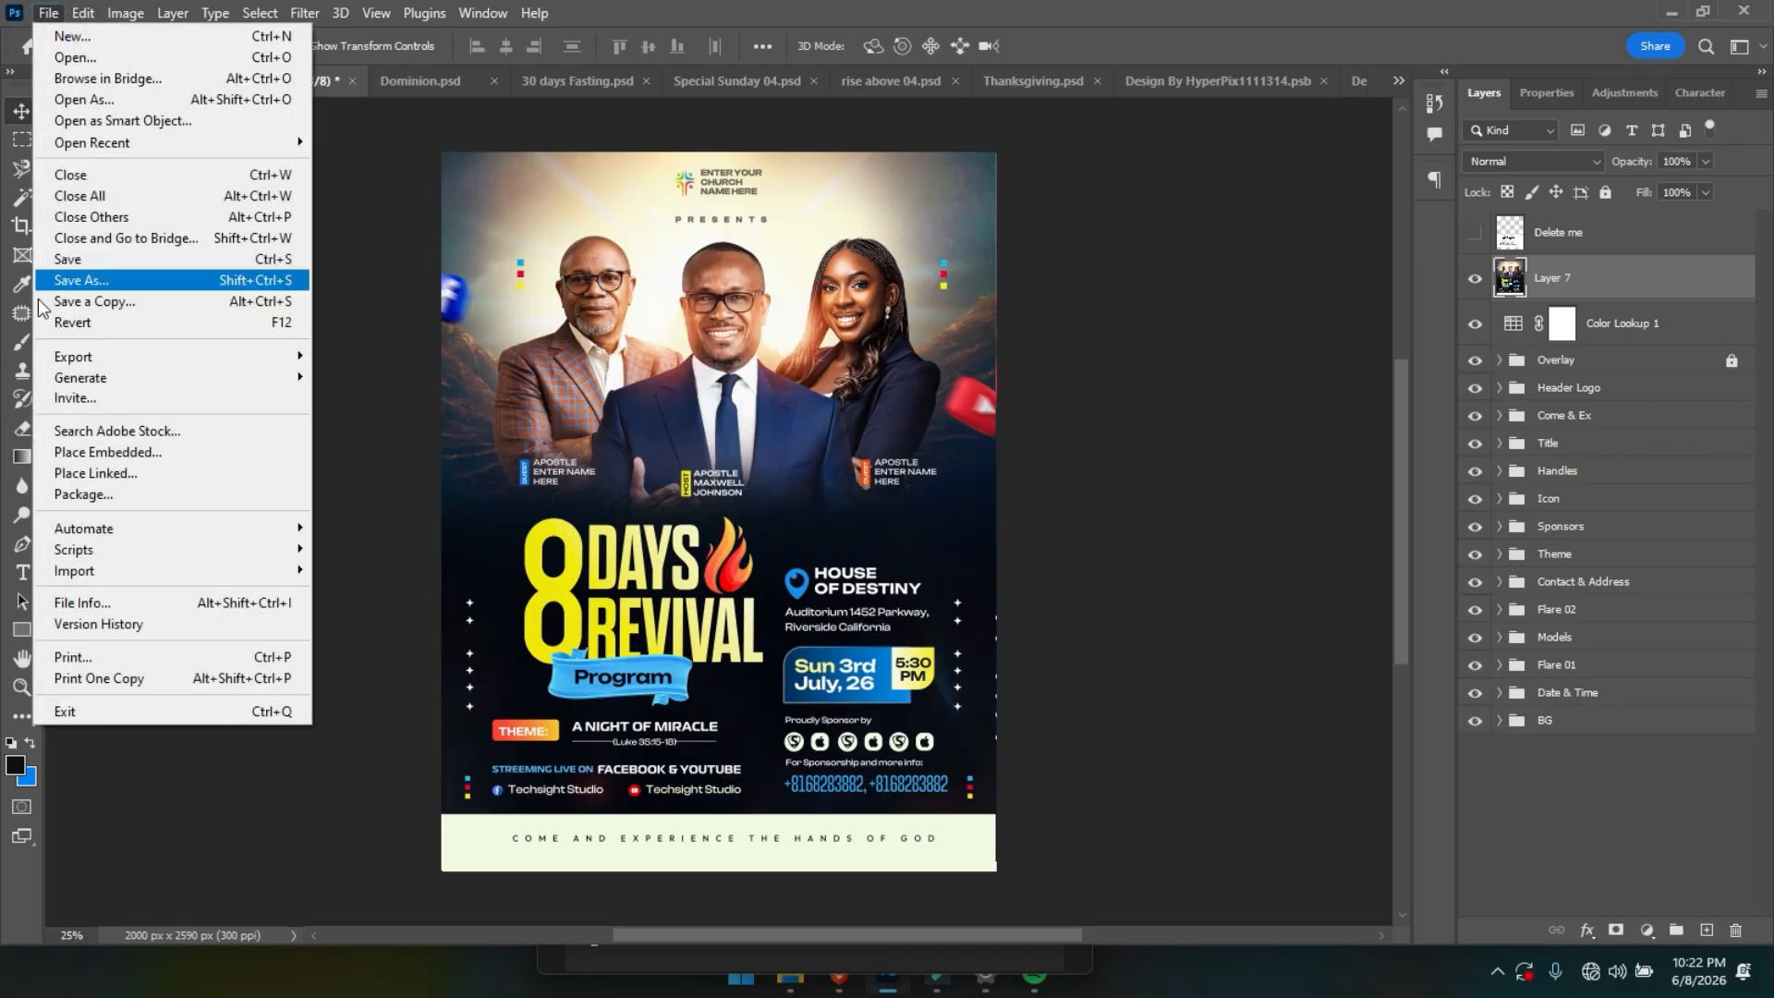
pyautogui.click(94, 301)
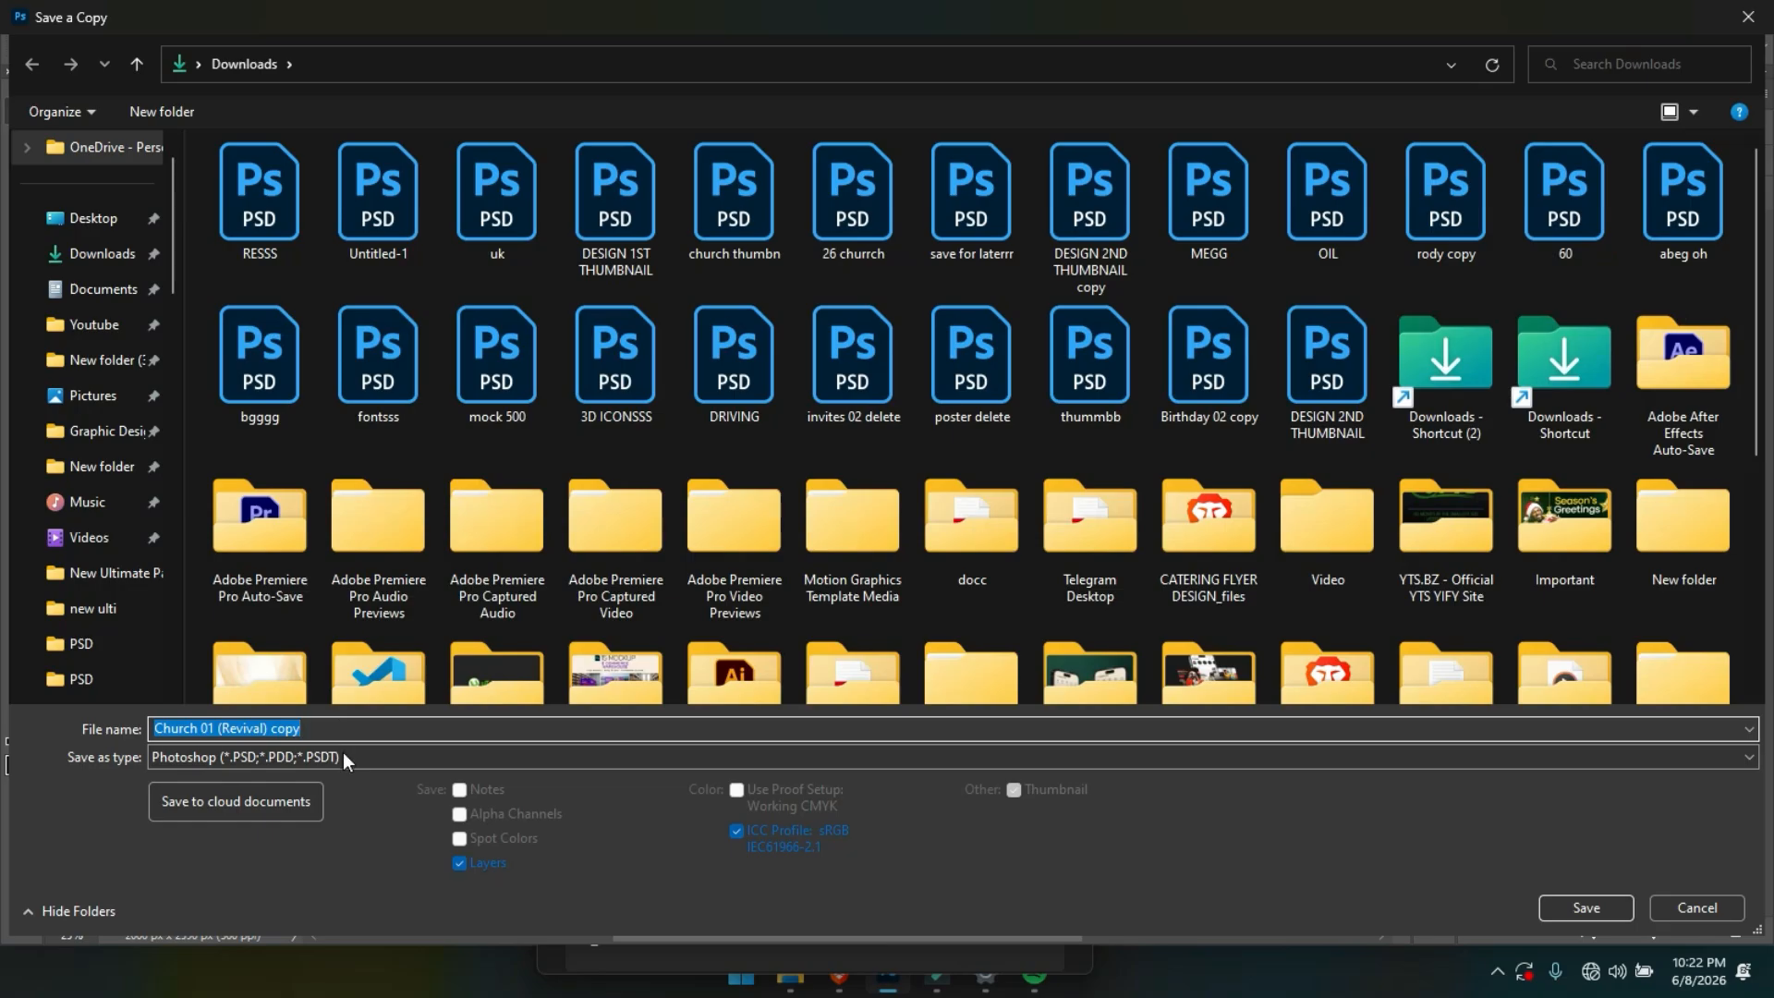
pyautogui.click(320, 759)
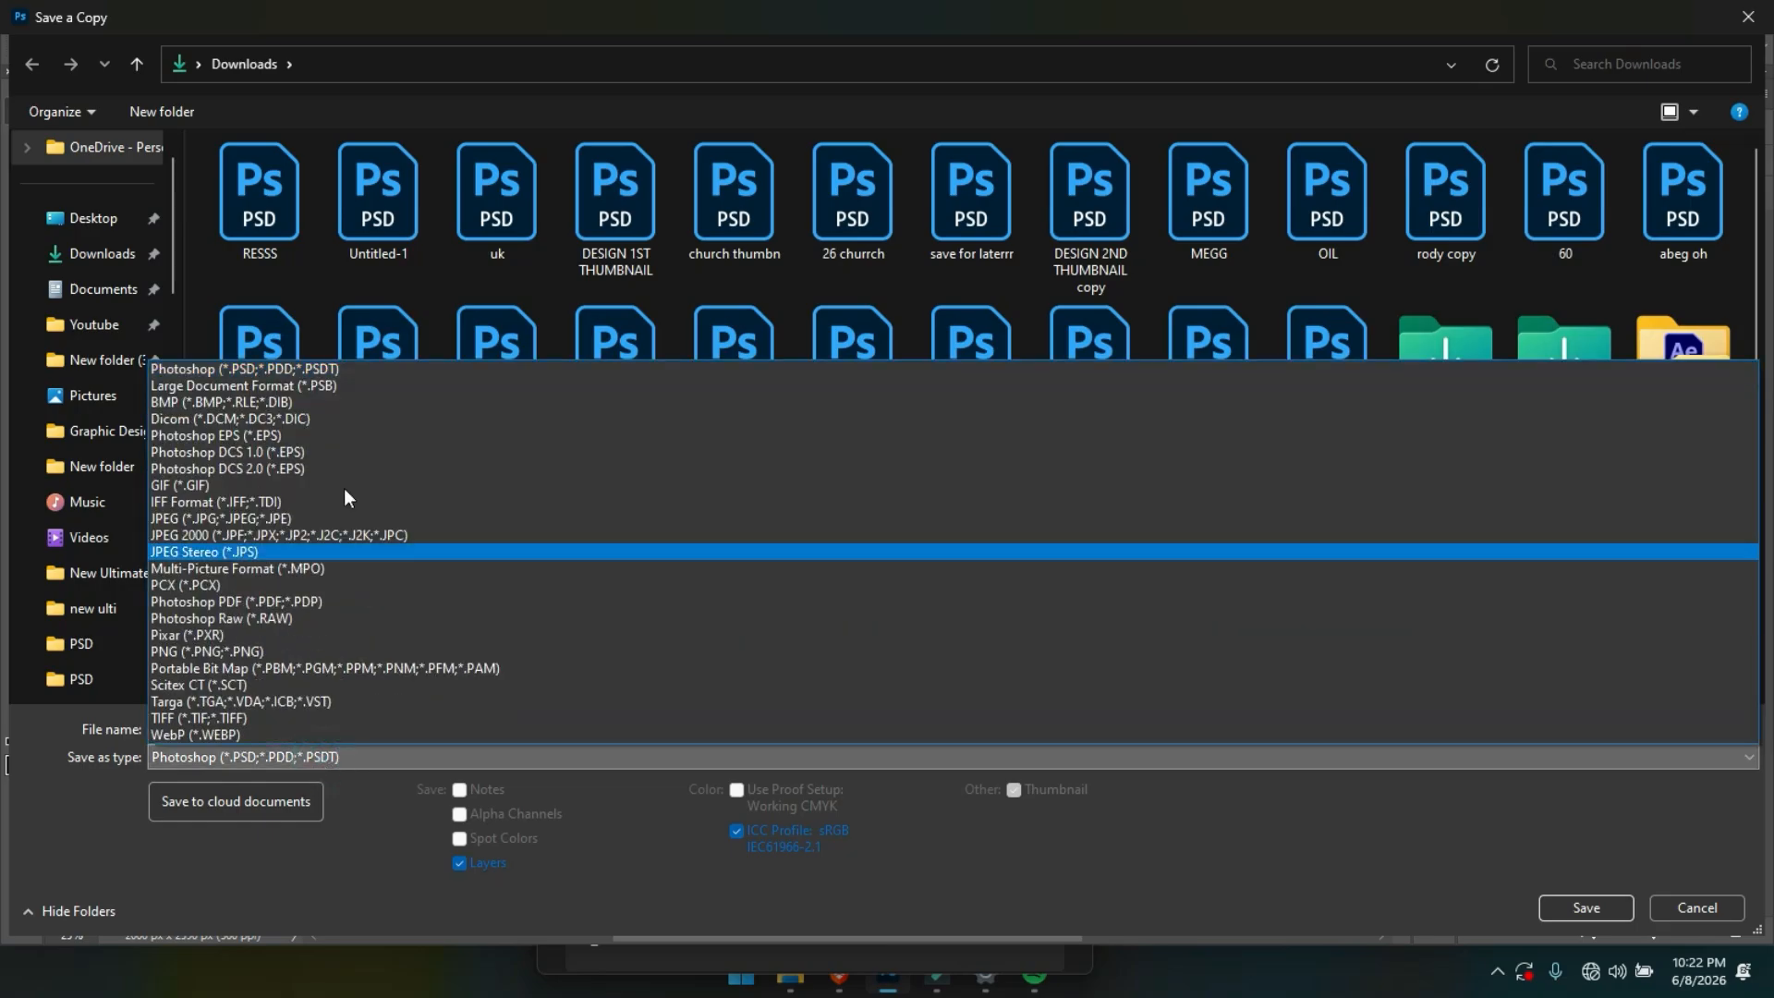
pyautogui.click(313, 367)
pyautogui.click(333, 734)
pyautogui.click(332, 733)
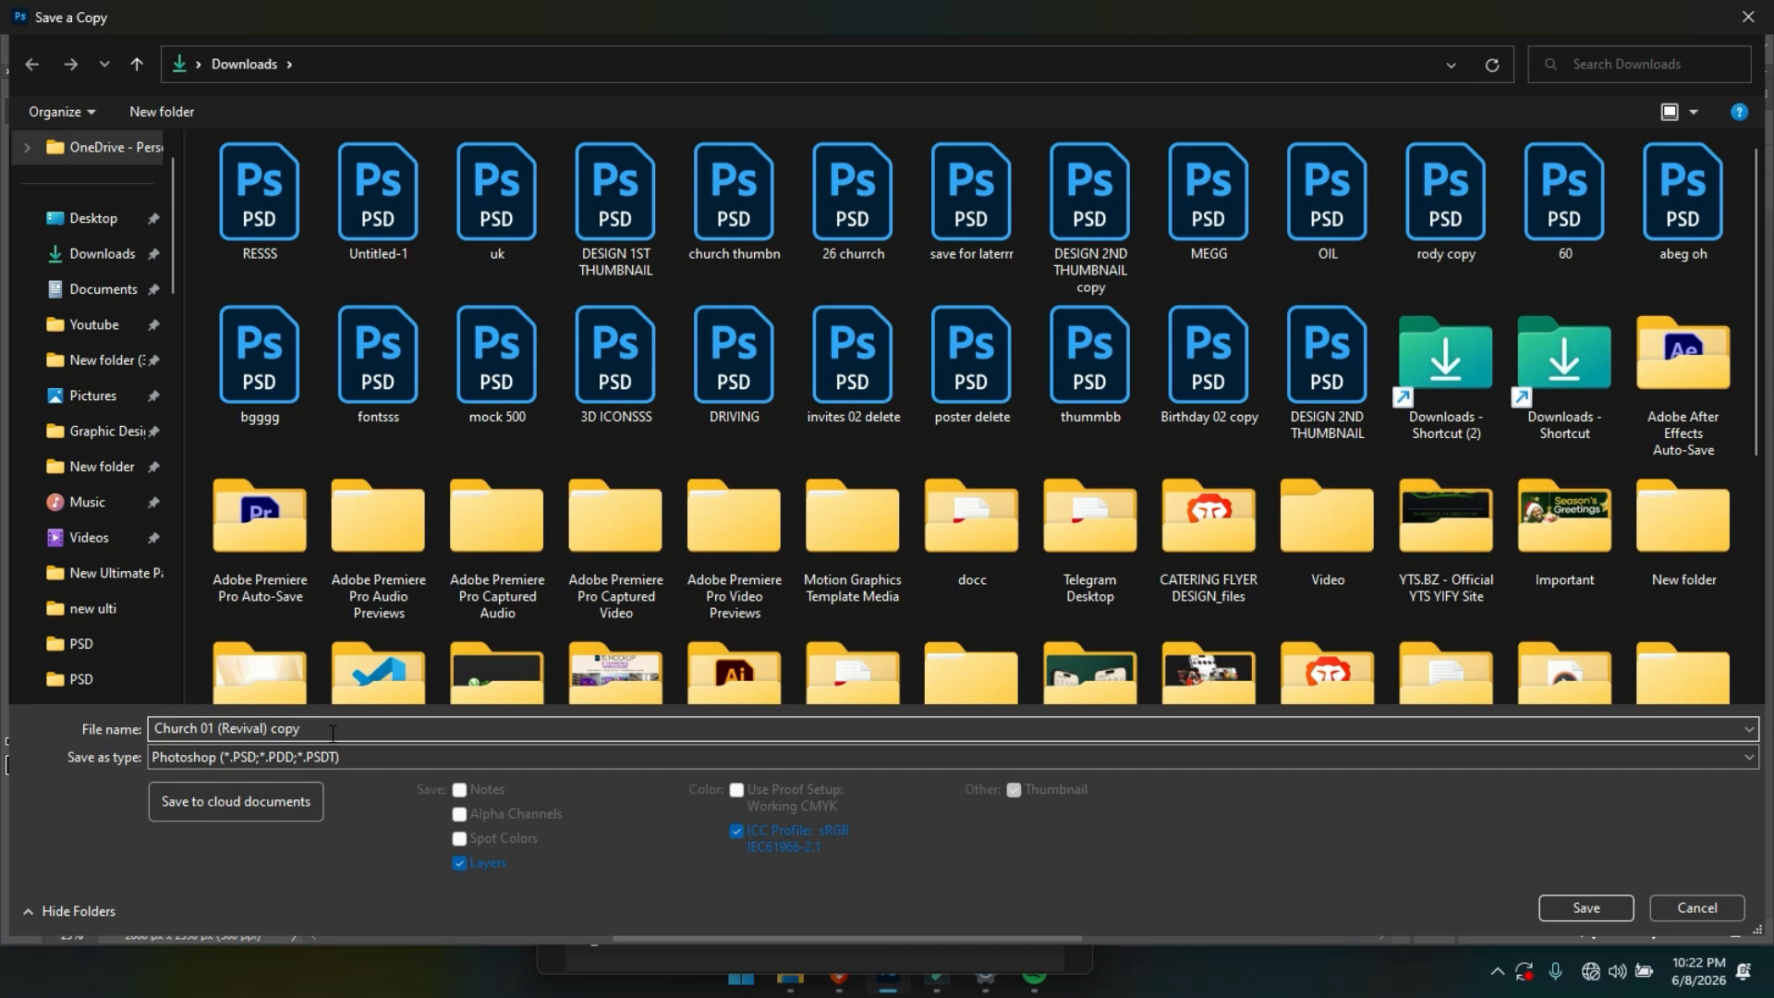
pyautogui.press('BackSpace')
pyautogui.press('BackSpace')
pyautogui.press('BackSpace')
pyautogui.press('BackSpace')
pyautogui.press('BackSpace')
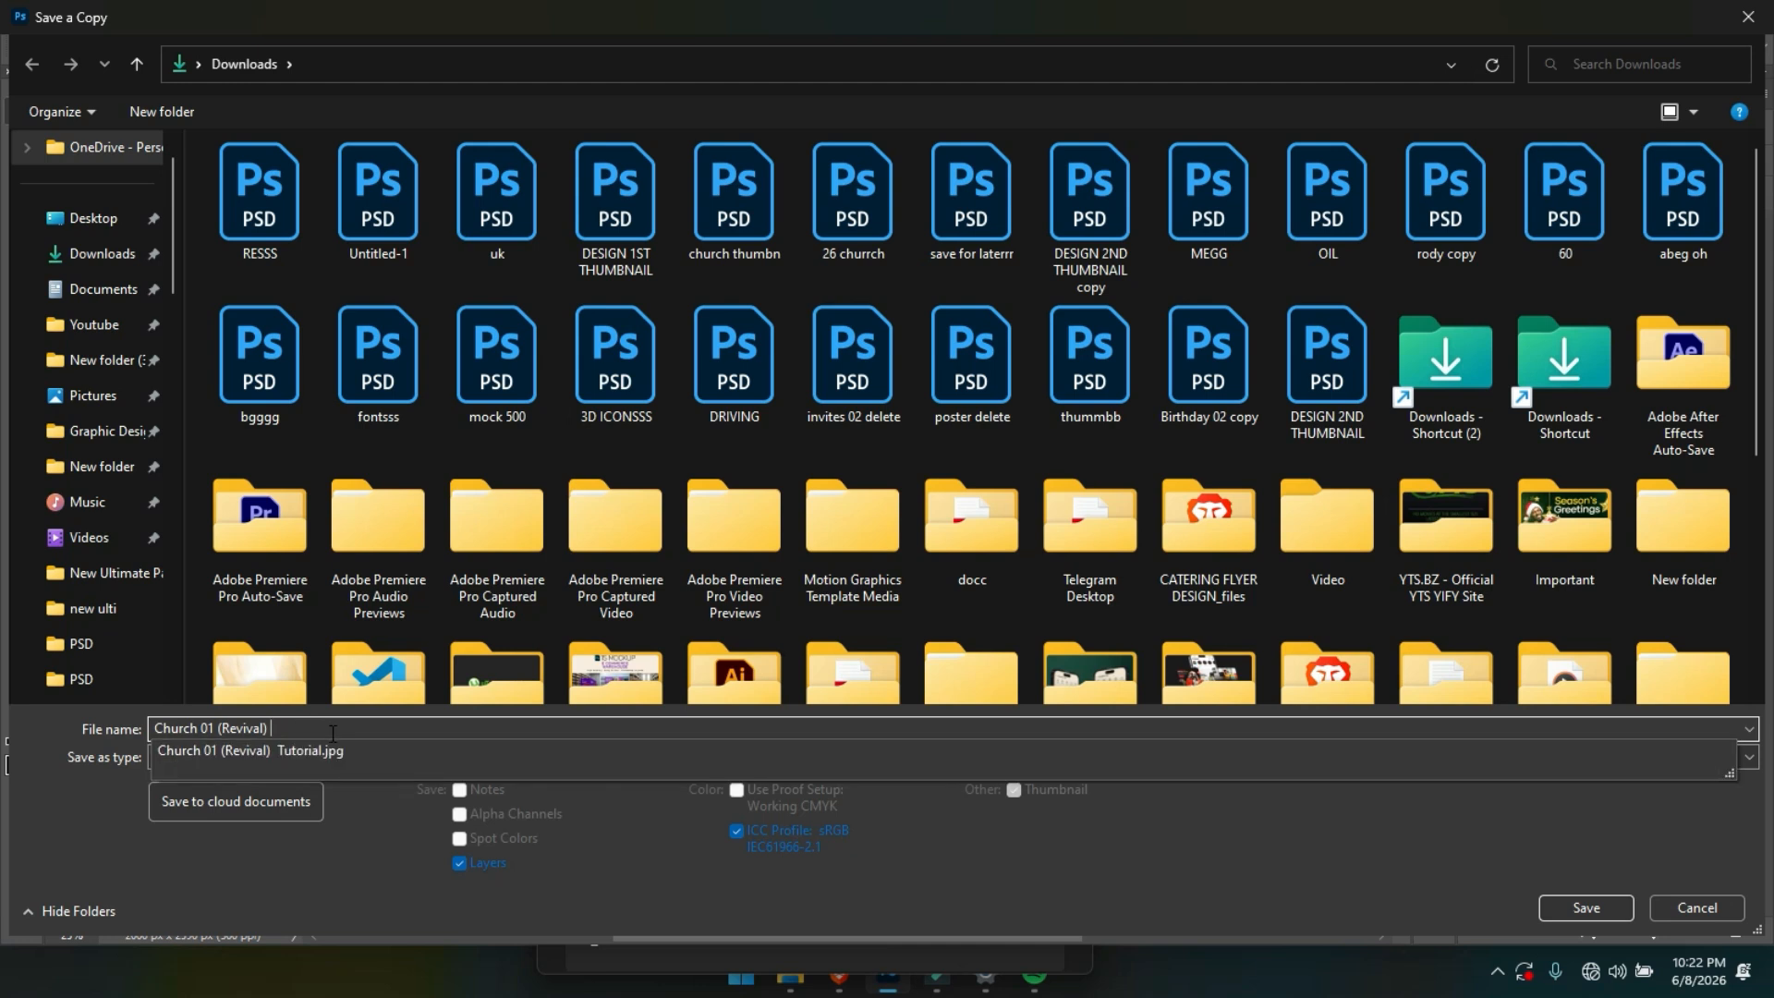
pyautogui.write('T')
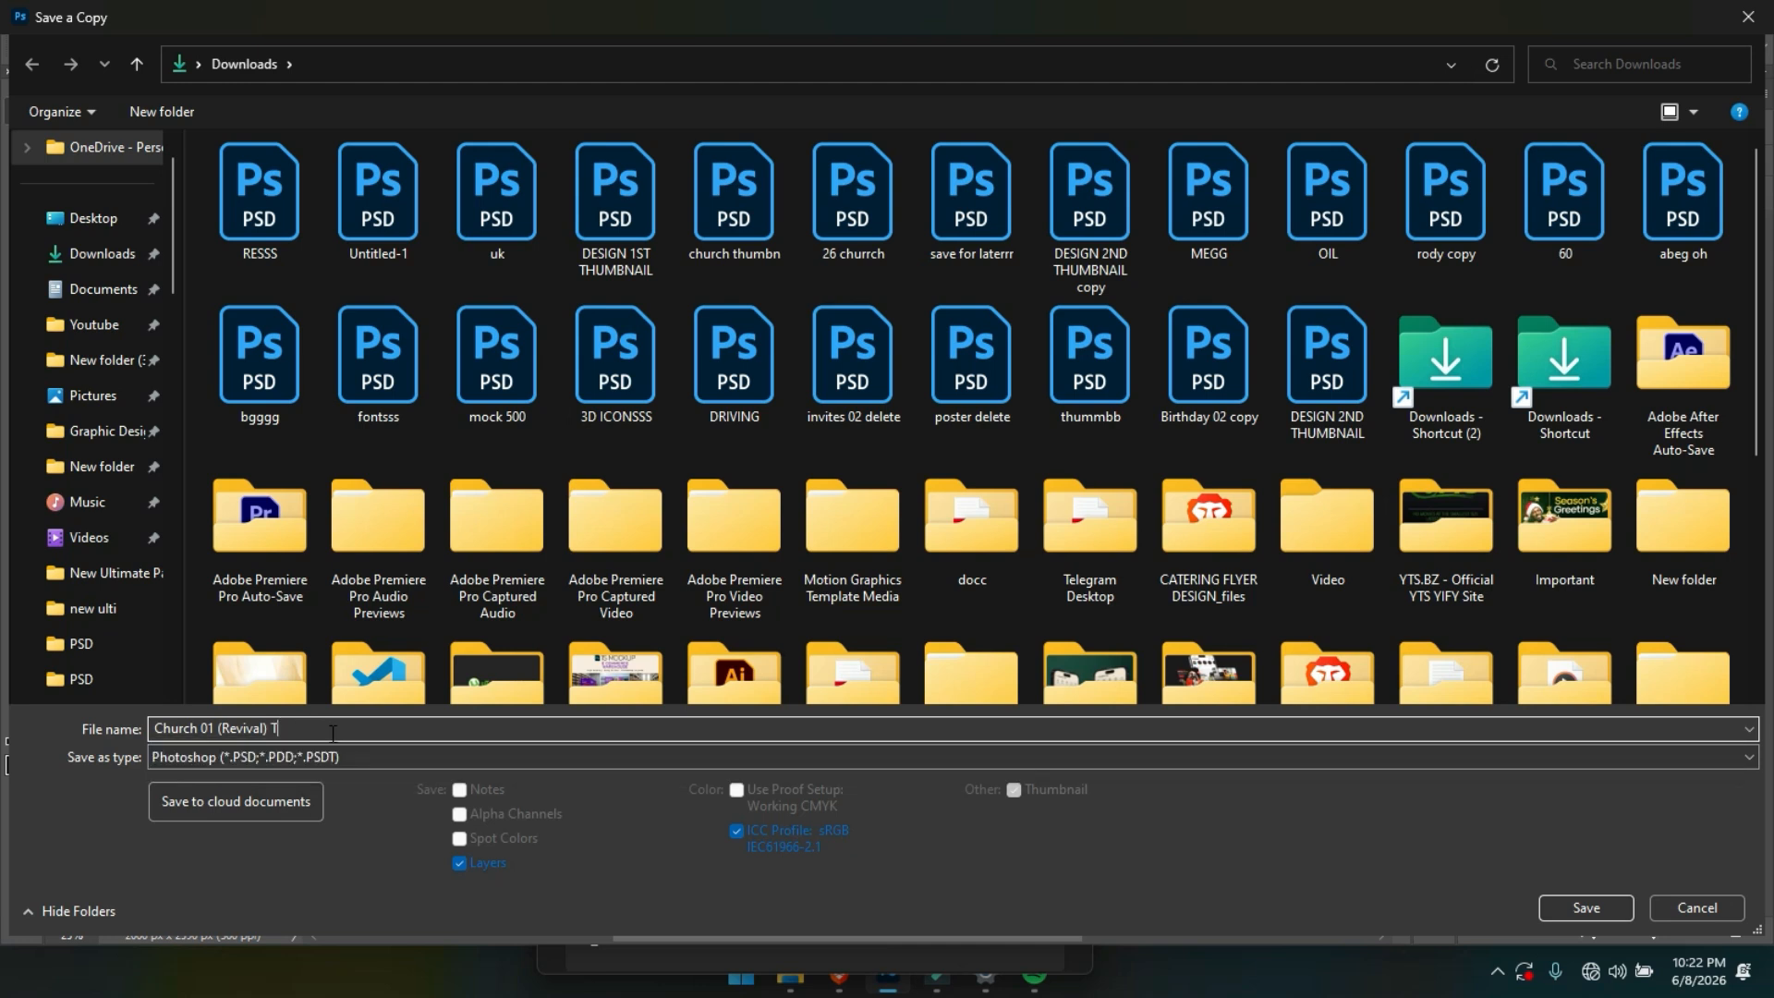
pyautogui.write('utorial')
pyautogui.press('Return')
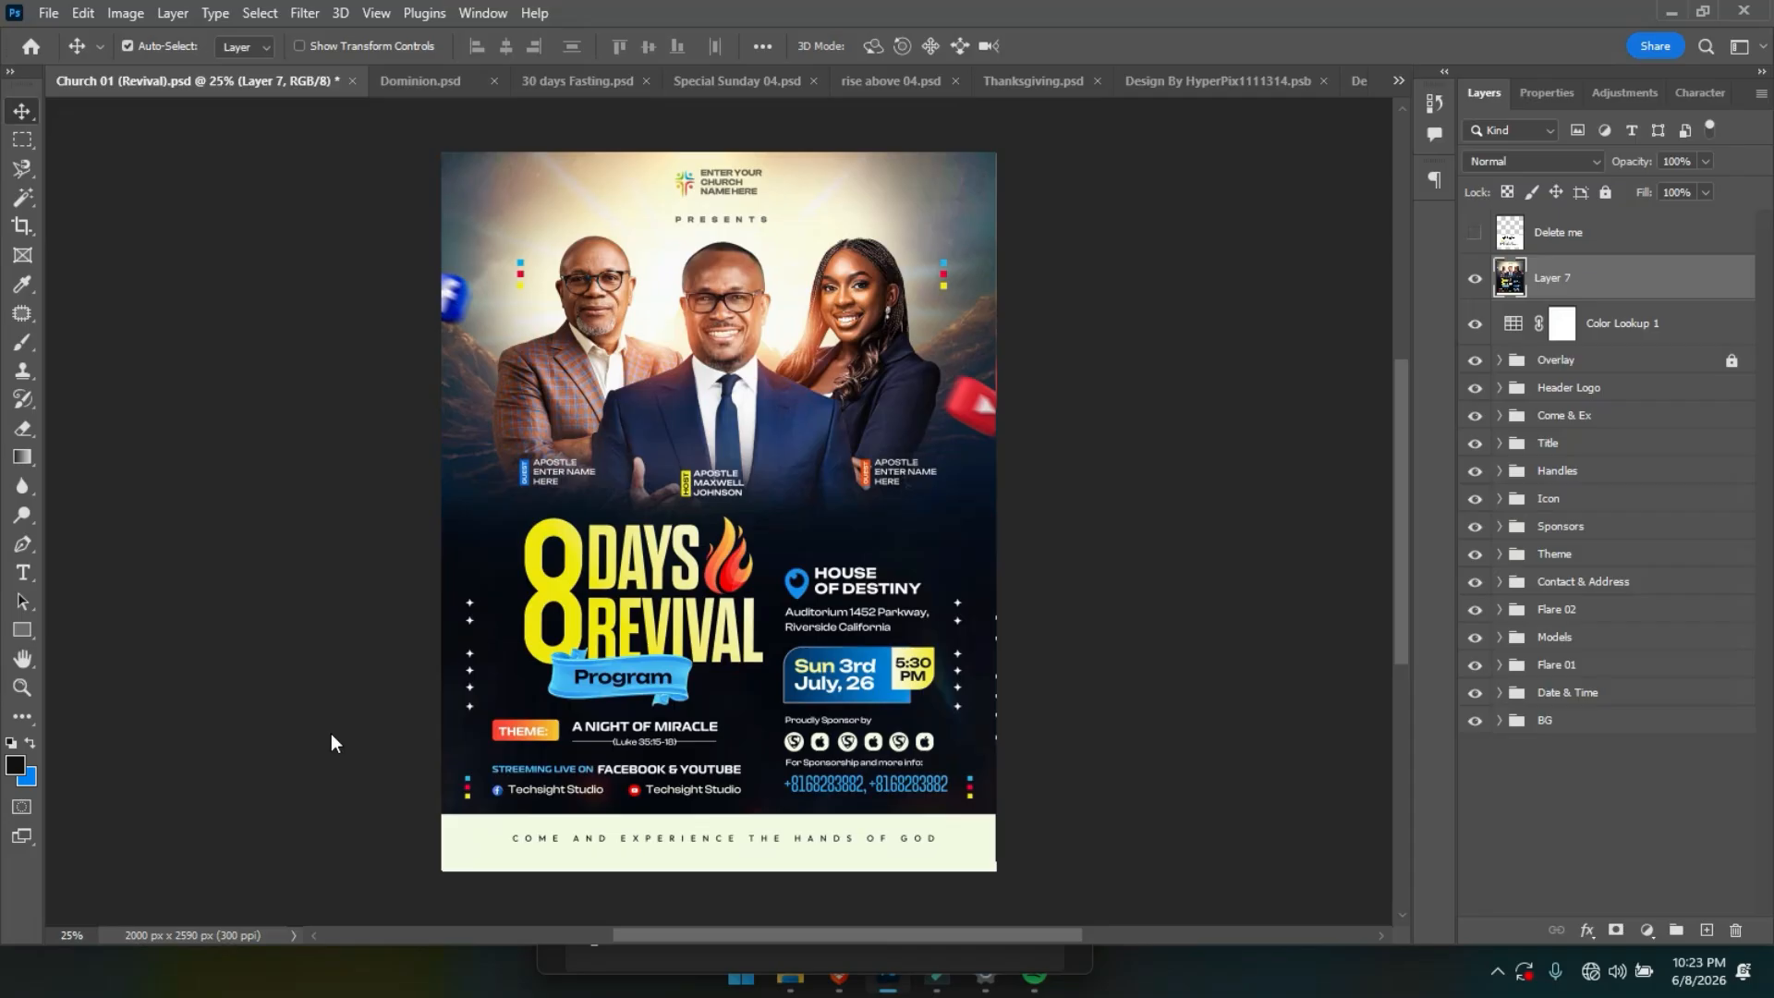
# Finish the PSD save, then delete both Delete me layers from rise above 04.psd.
pyautogui.press('Return')
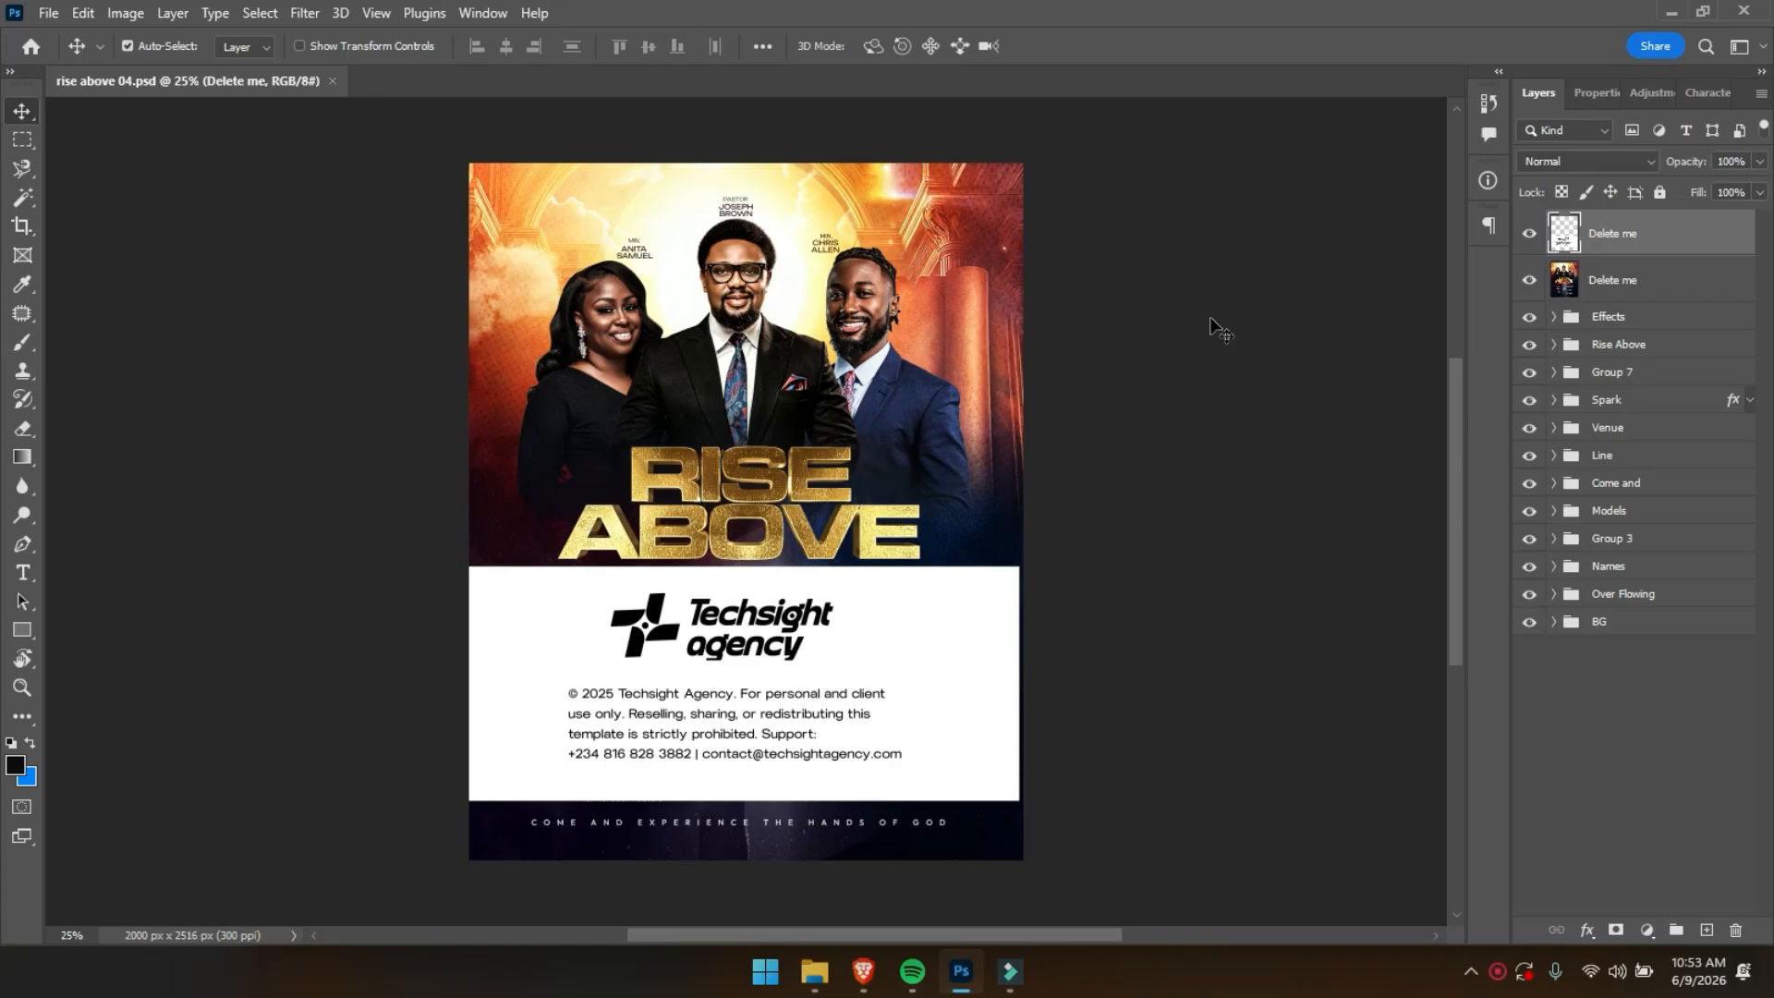
pyautogui.click(1529, 234)
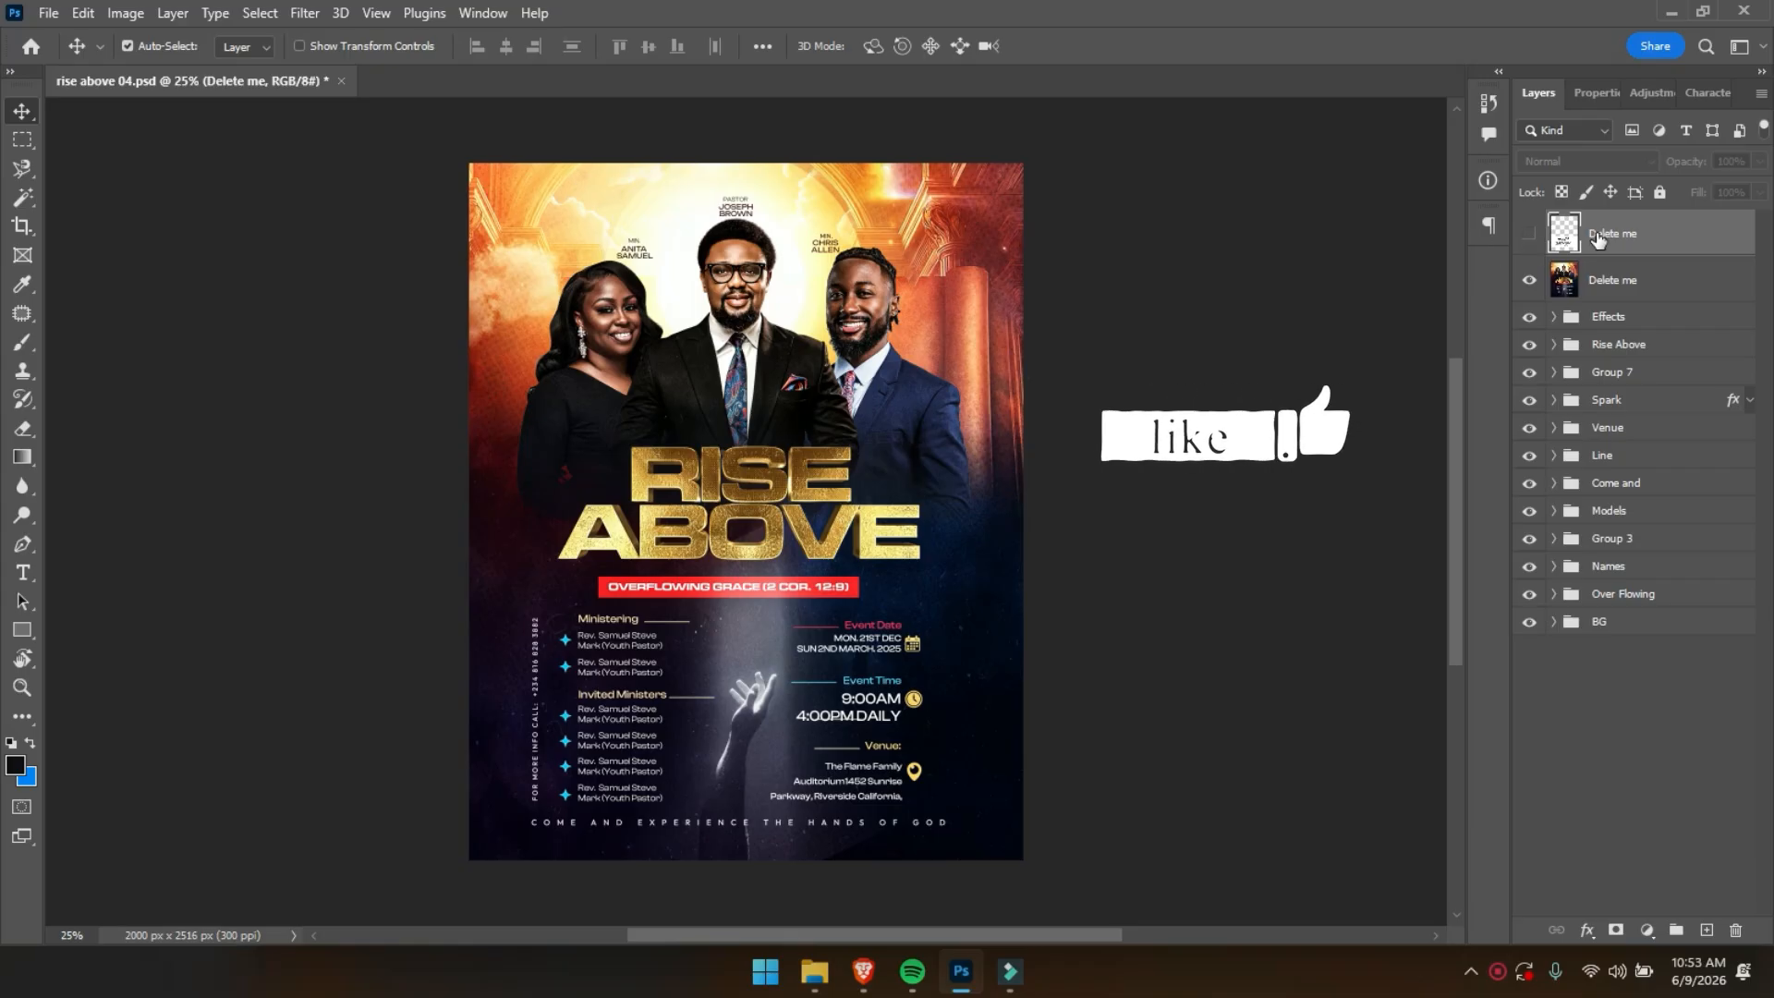
pyautogui.press('Delete')
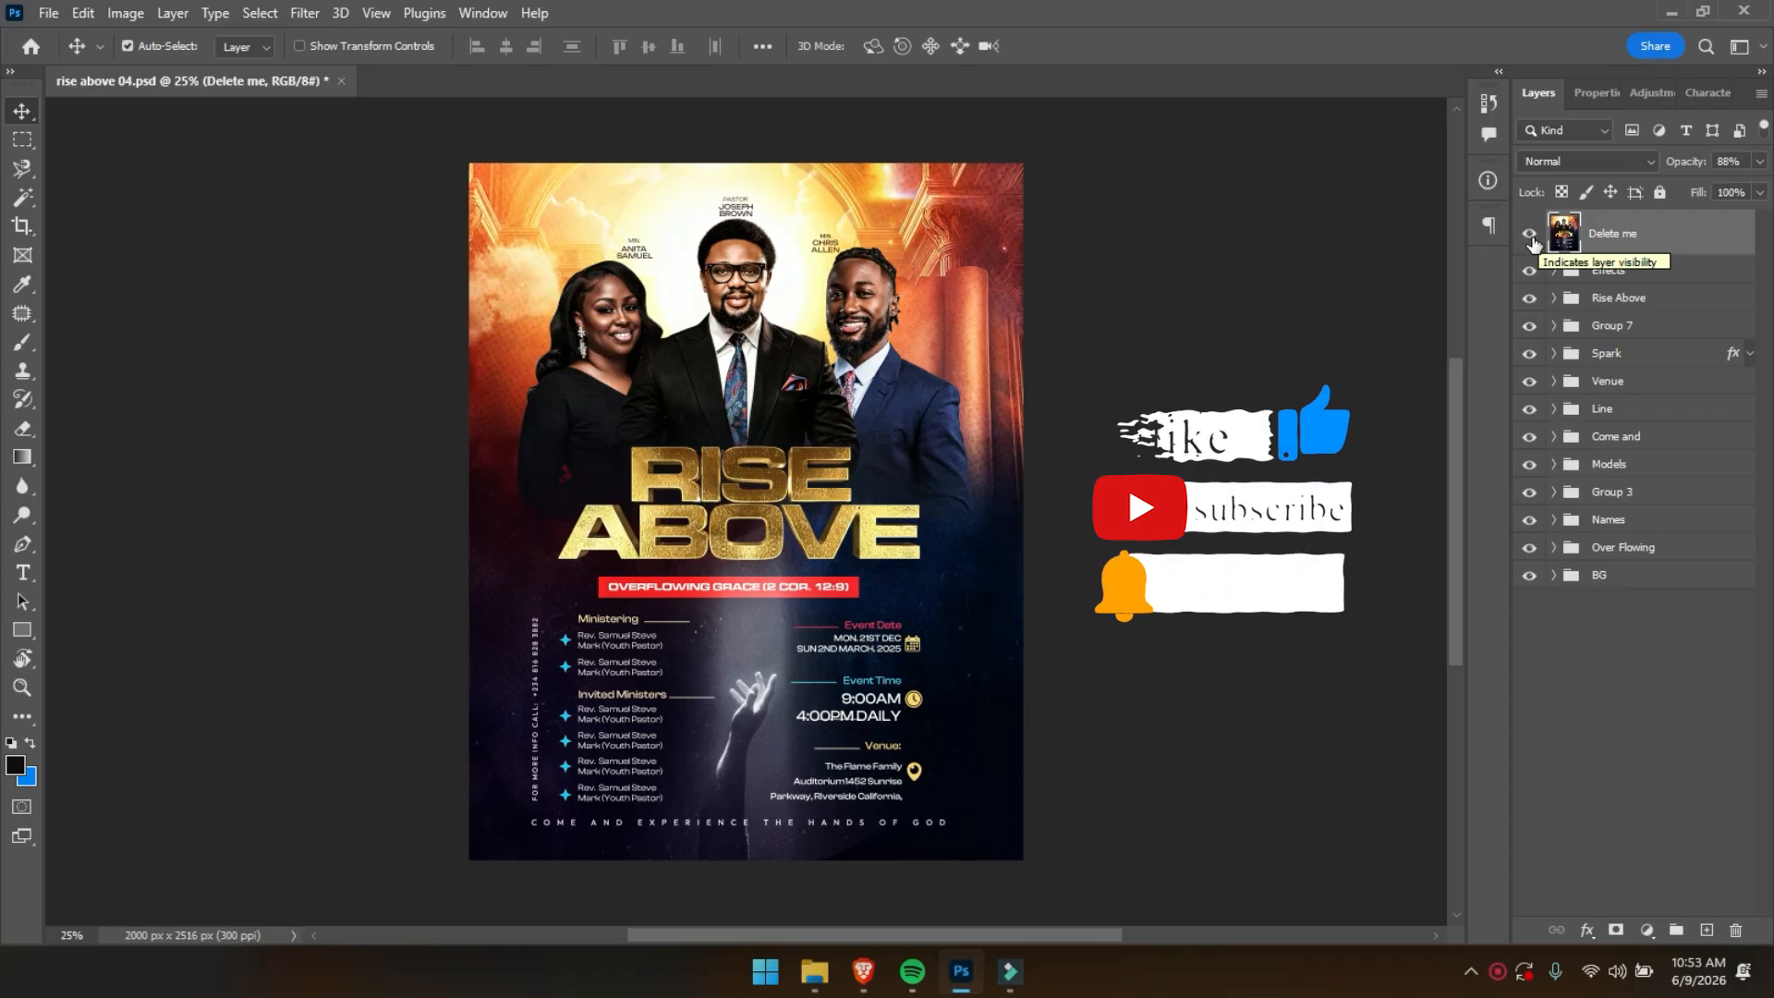
pyautogui.press('Delete')
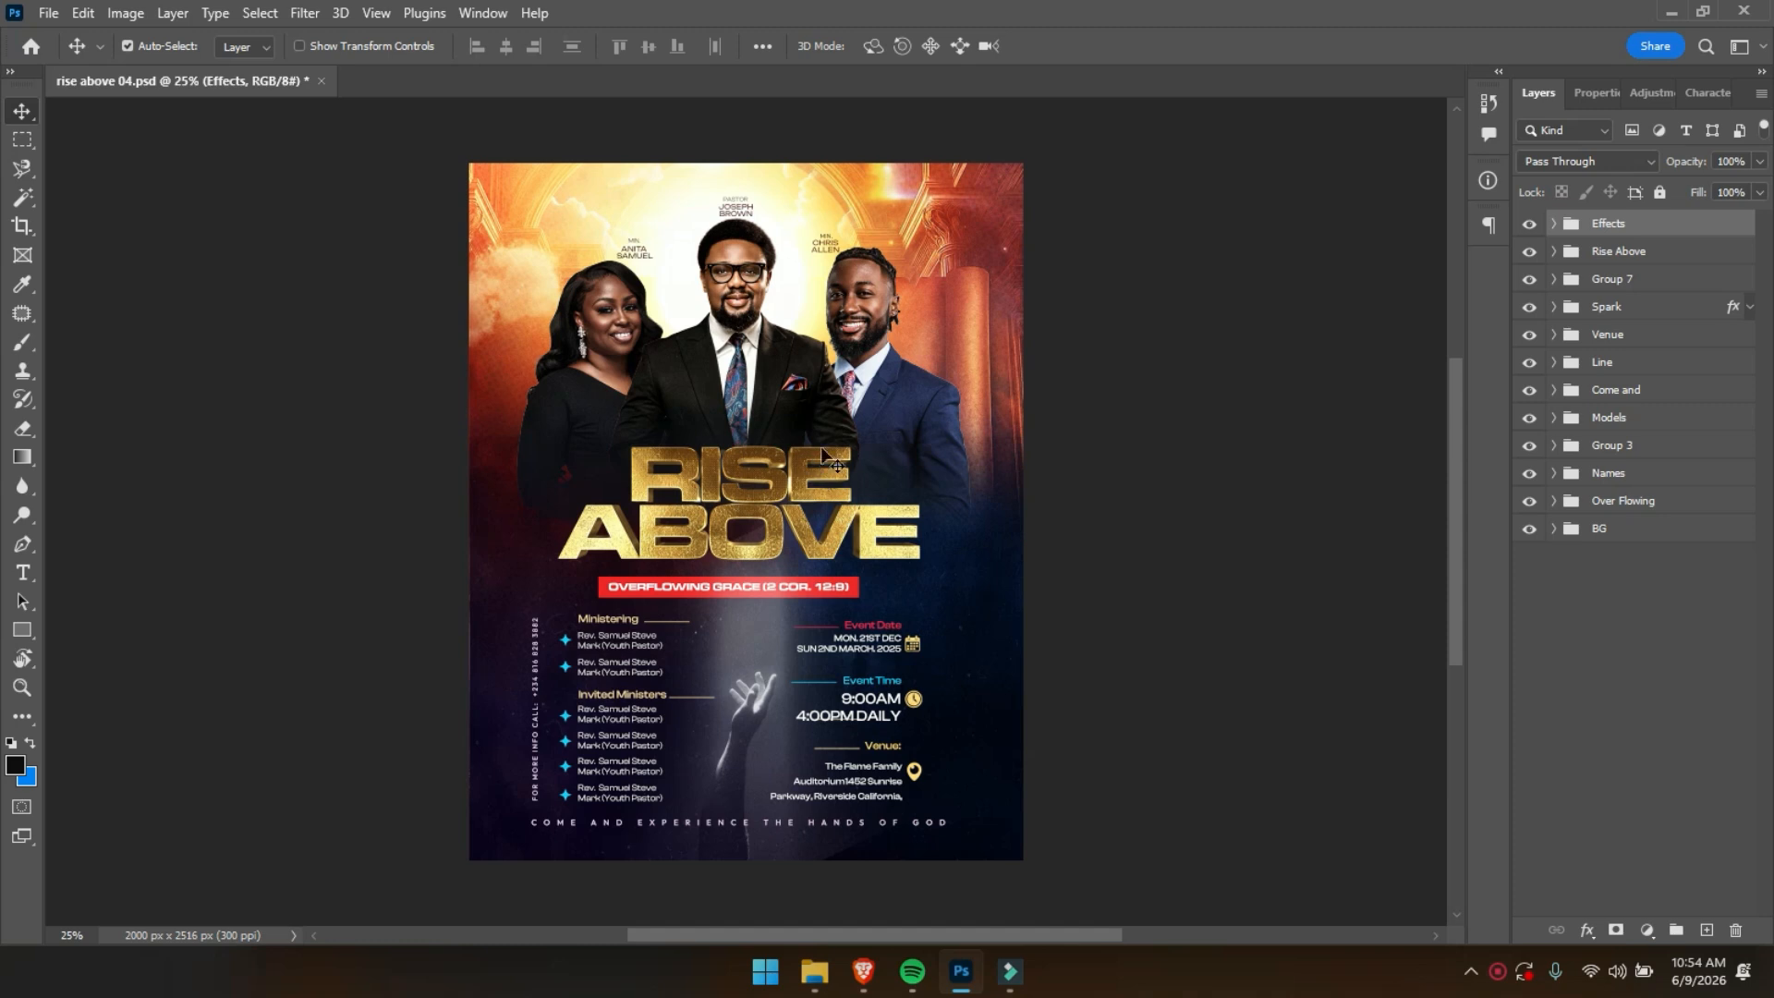
# In Rise Above > Above, hide Edit Me copy, show Edit Me, and open its smart object.
pyautogui.click(1555, 253)
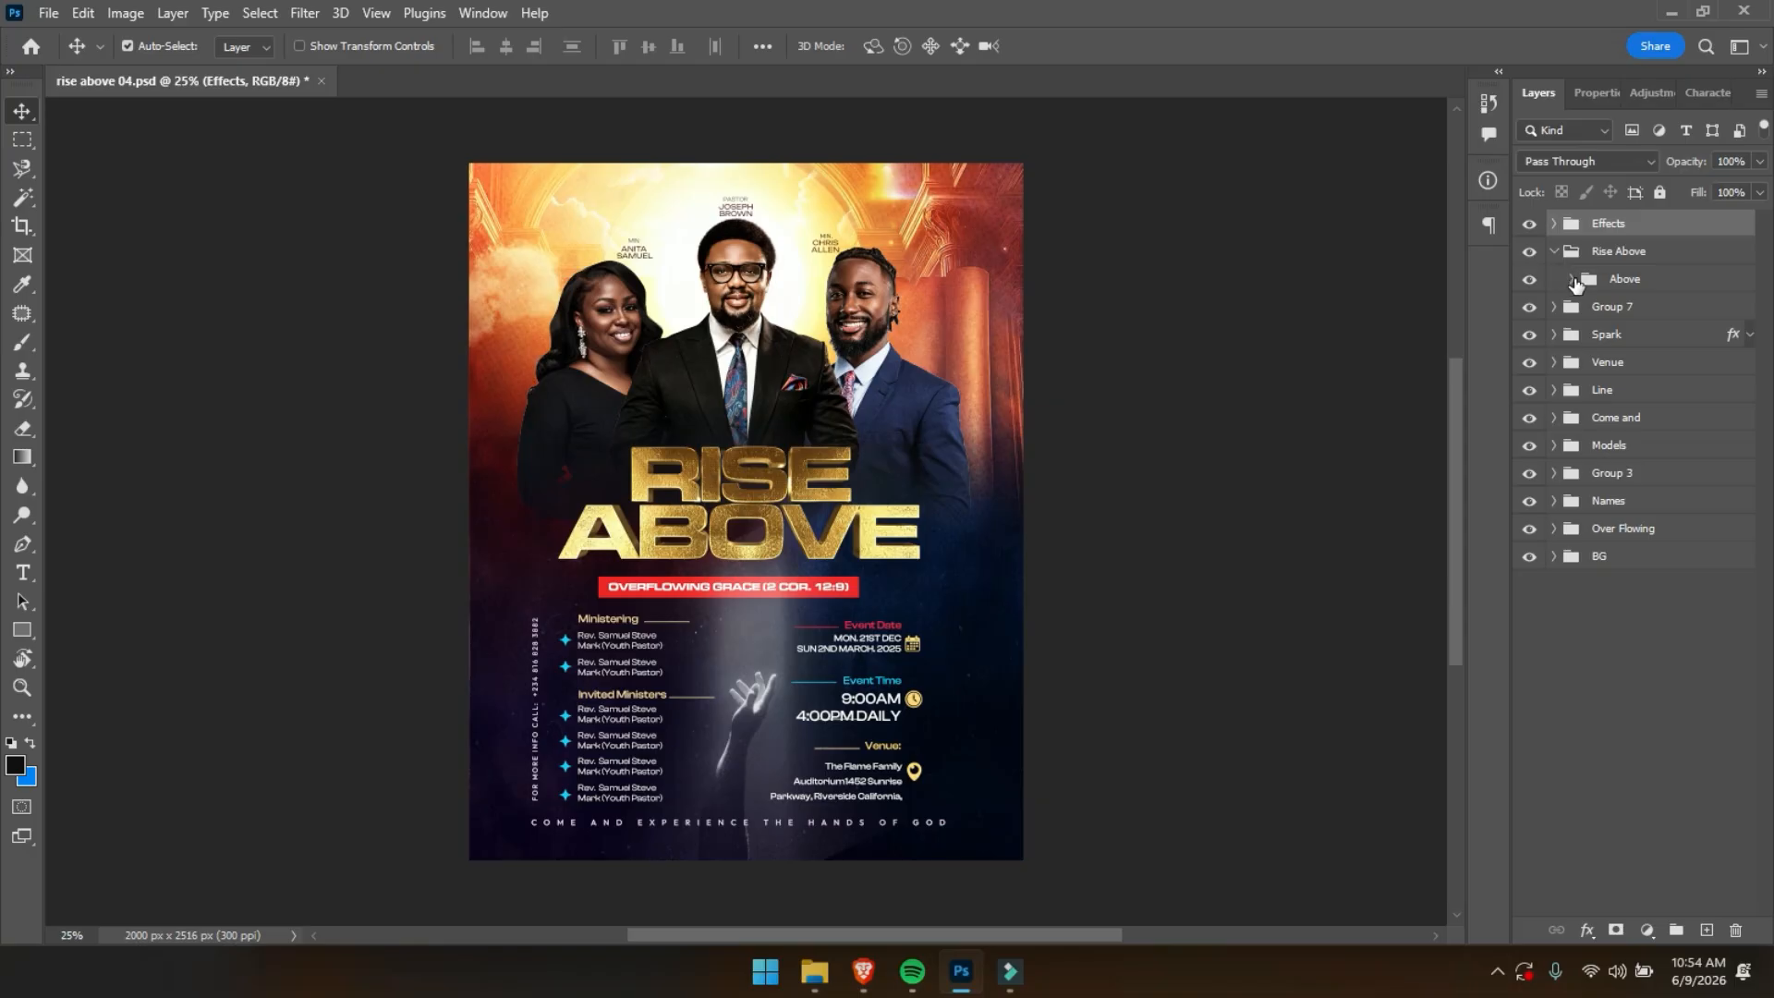
pyautogui.click(1572, 280)
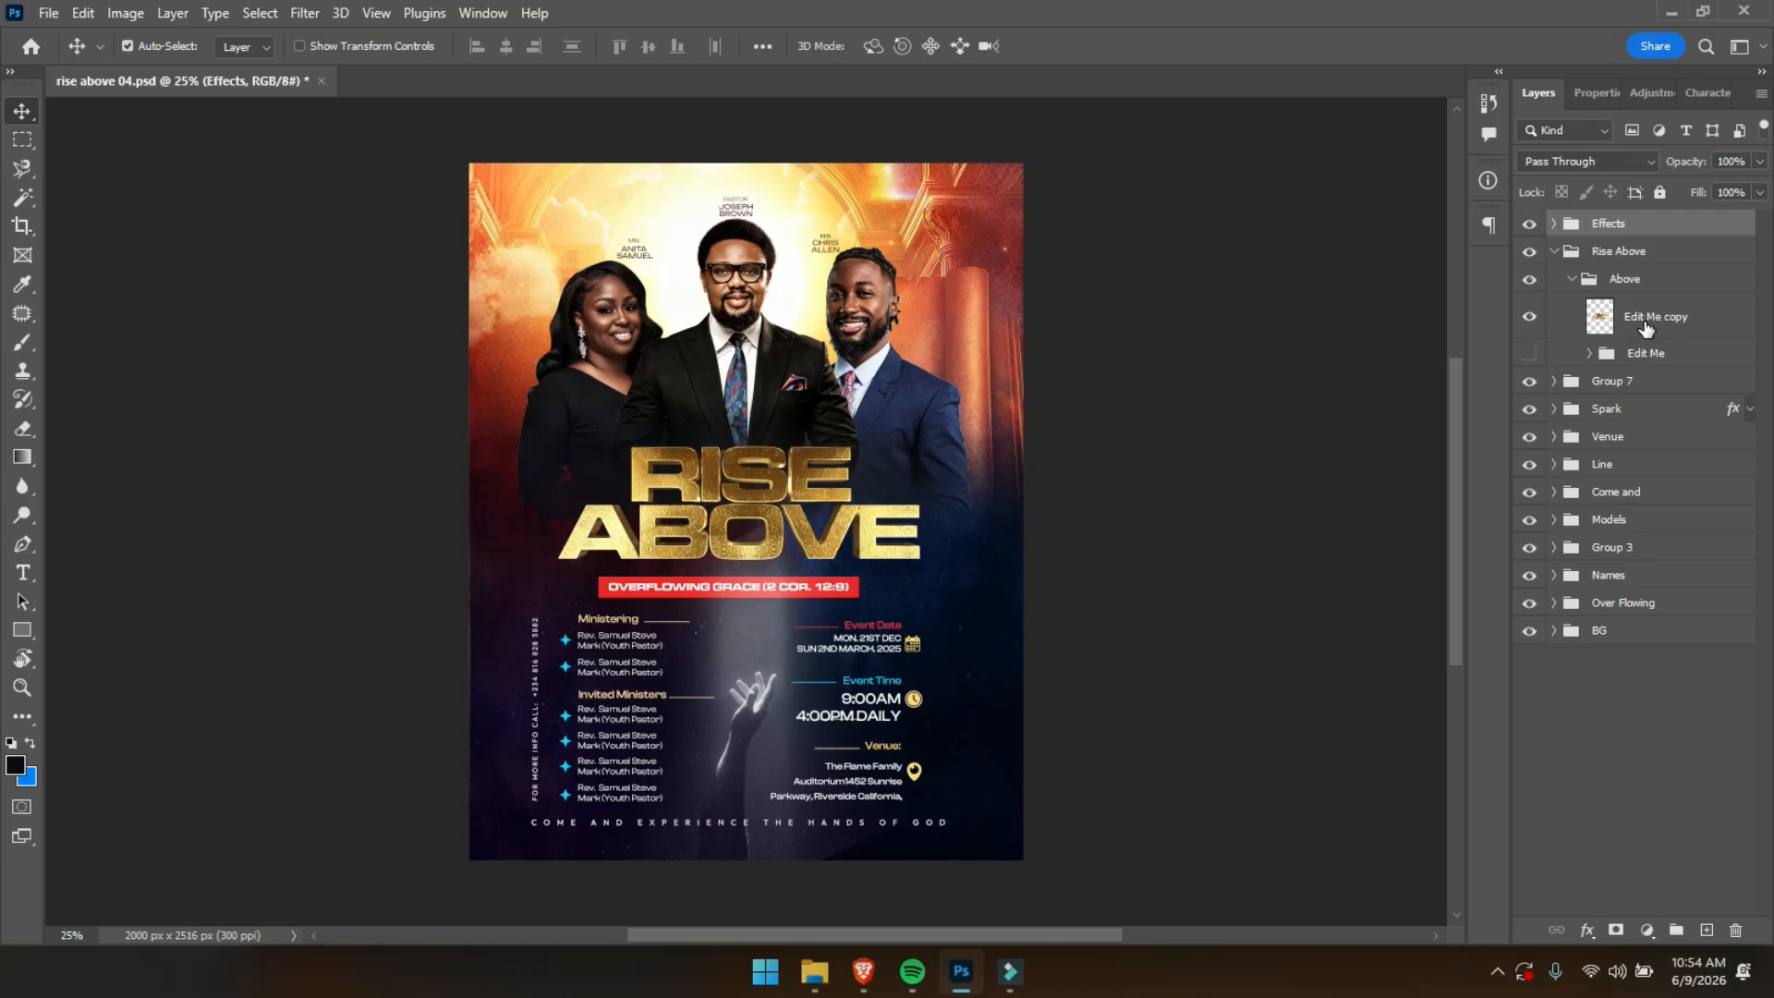
pyautogui.click(1638, 327)
pyautogui.click(1530, 319)
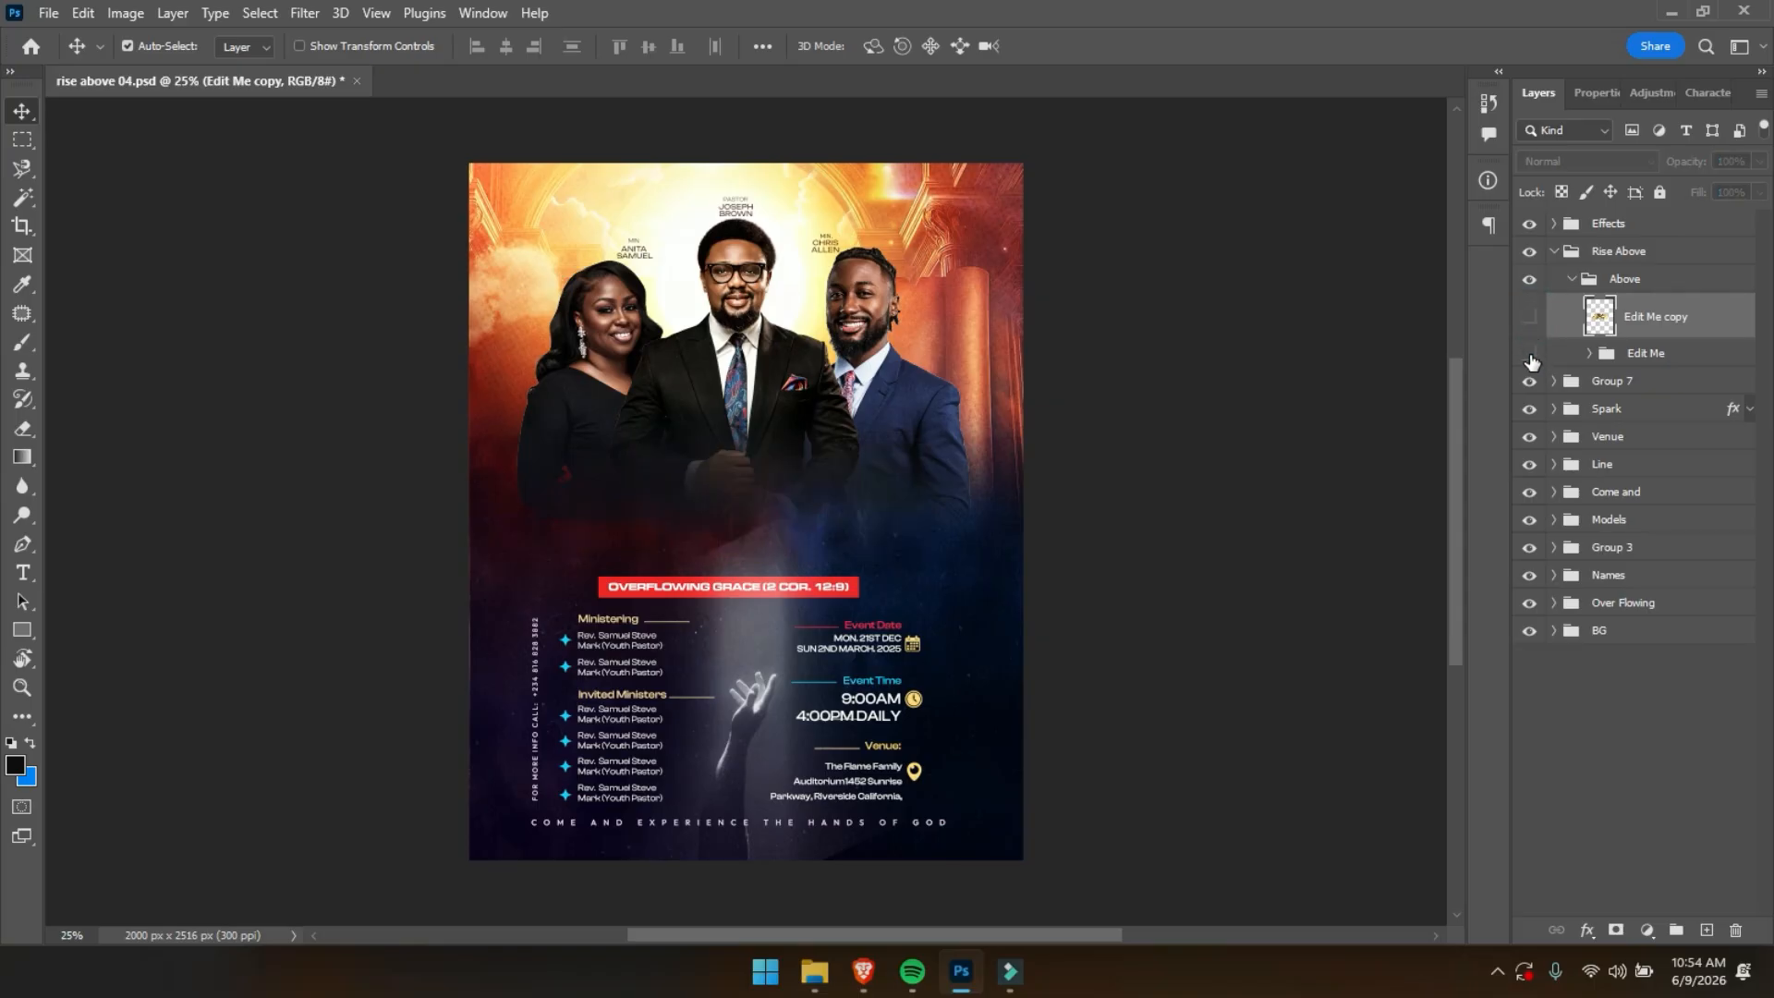
pyautogui.click(1530, 355)
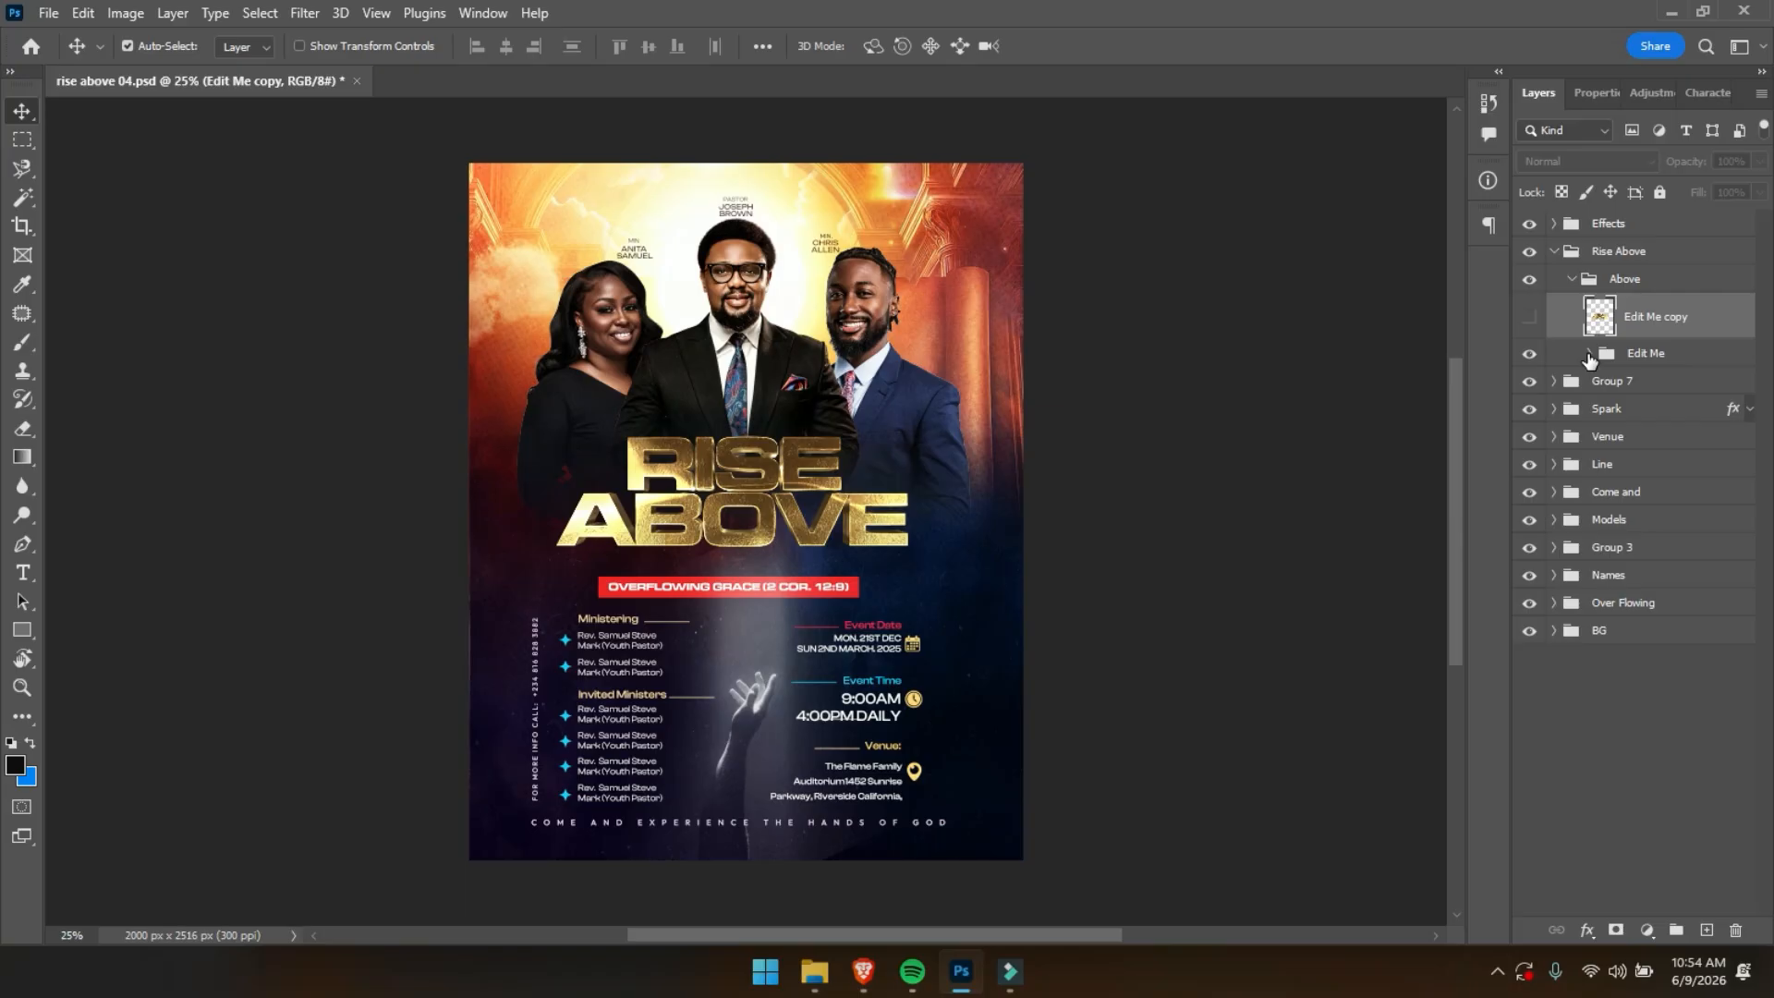
pyautogui.click(1589, 355)
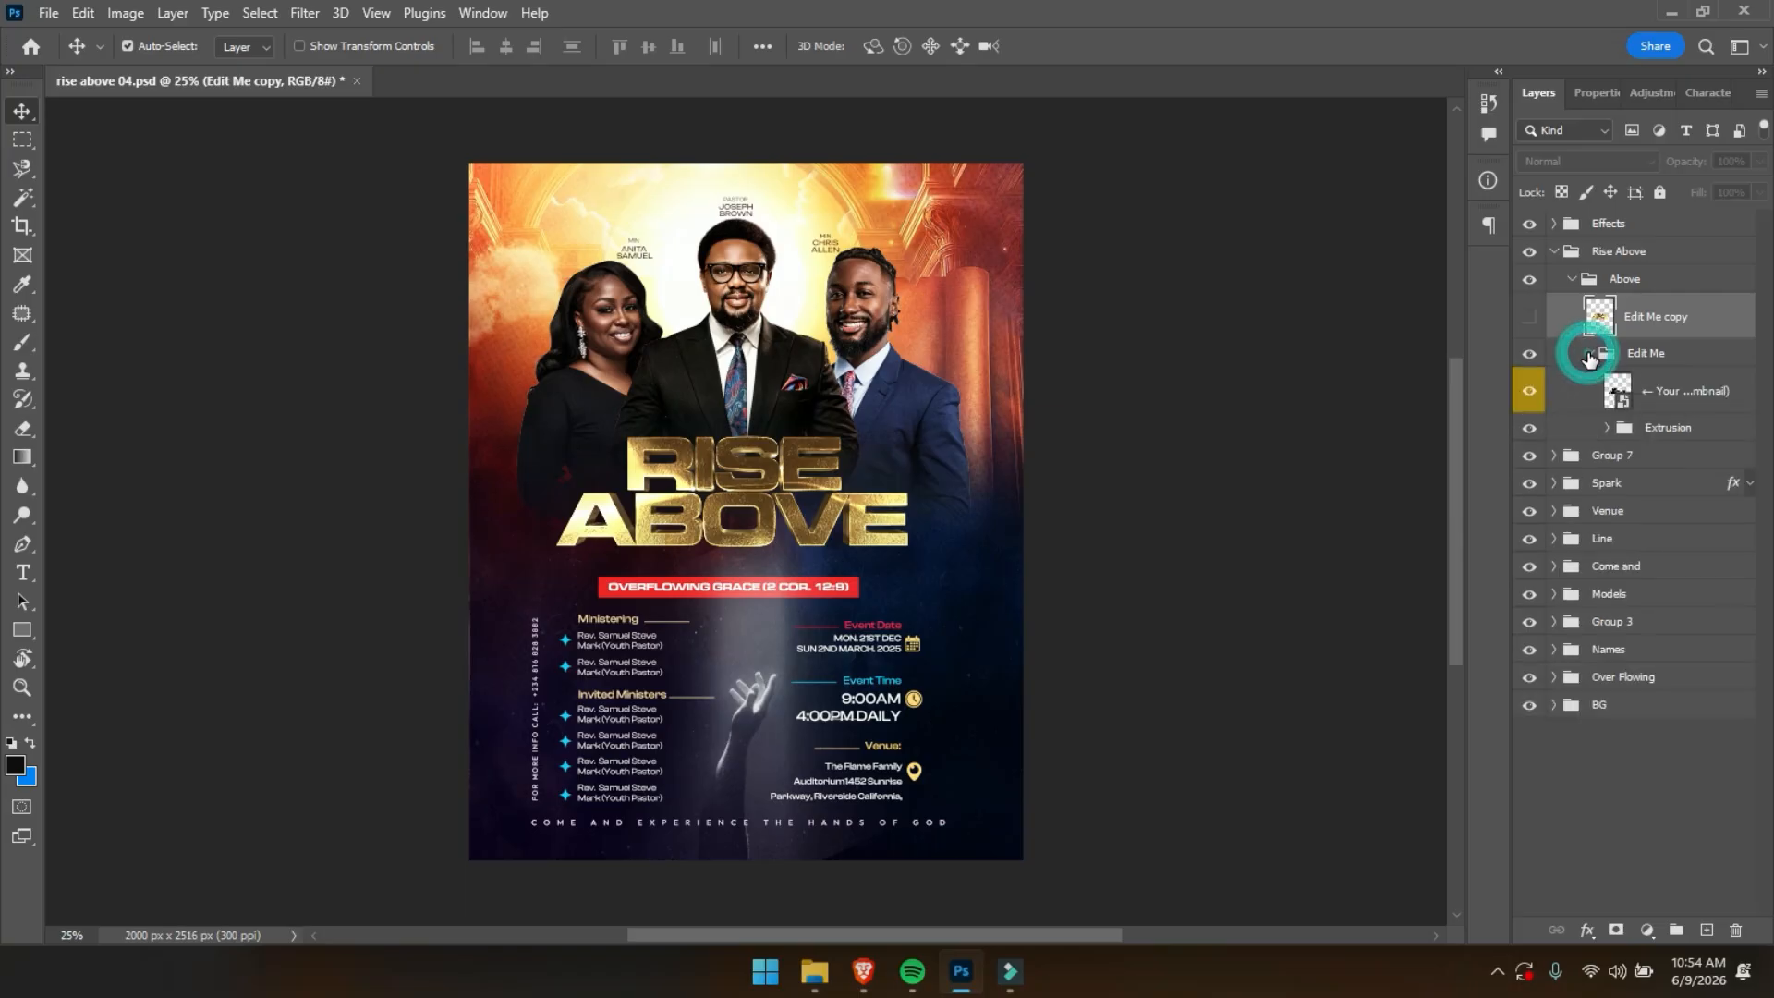
pyautogui.doubleClick(1618, 392)
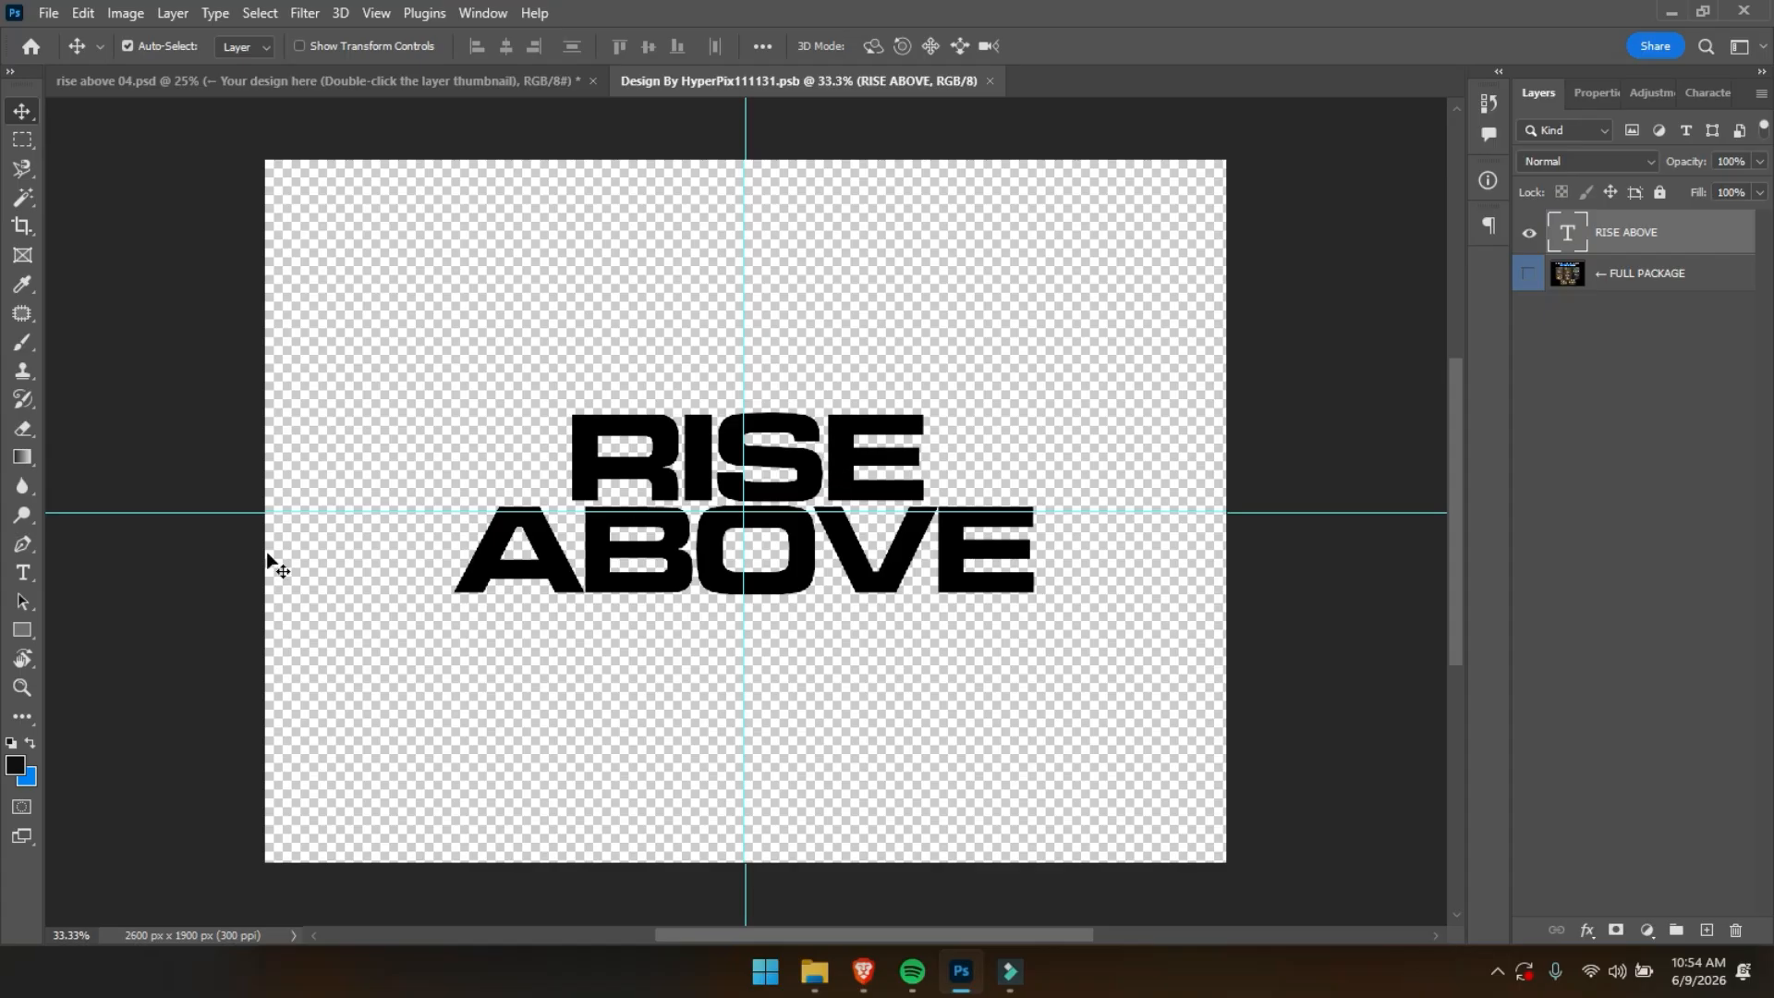
# Replace RISE with FAR so the title text reads FAR ABOVE.
pyautogui.click(22, 572)
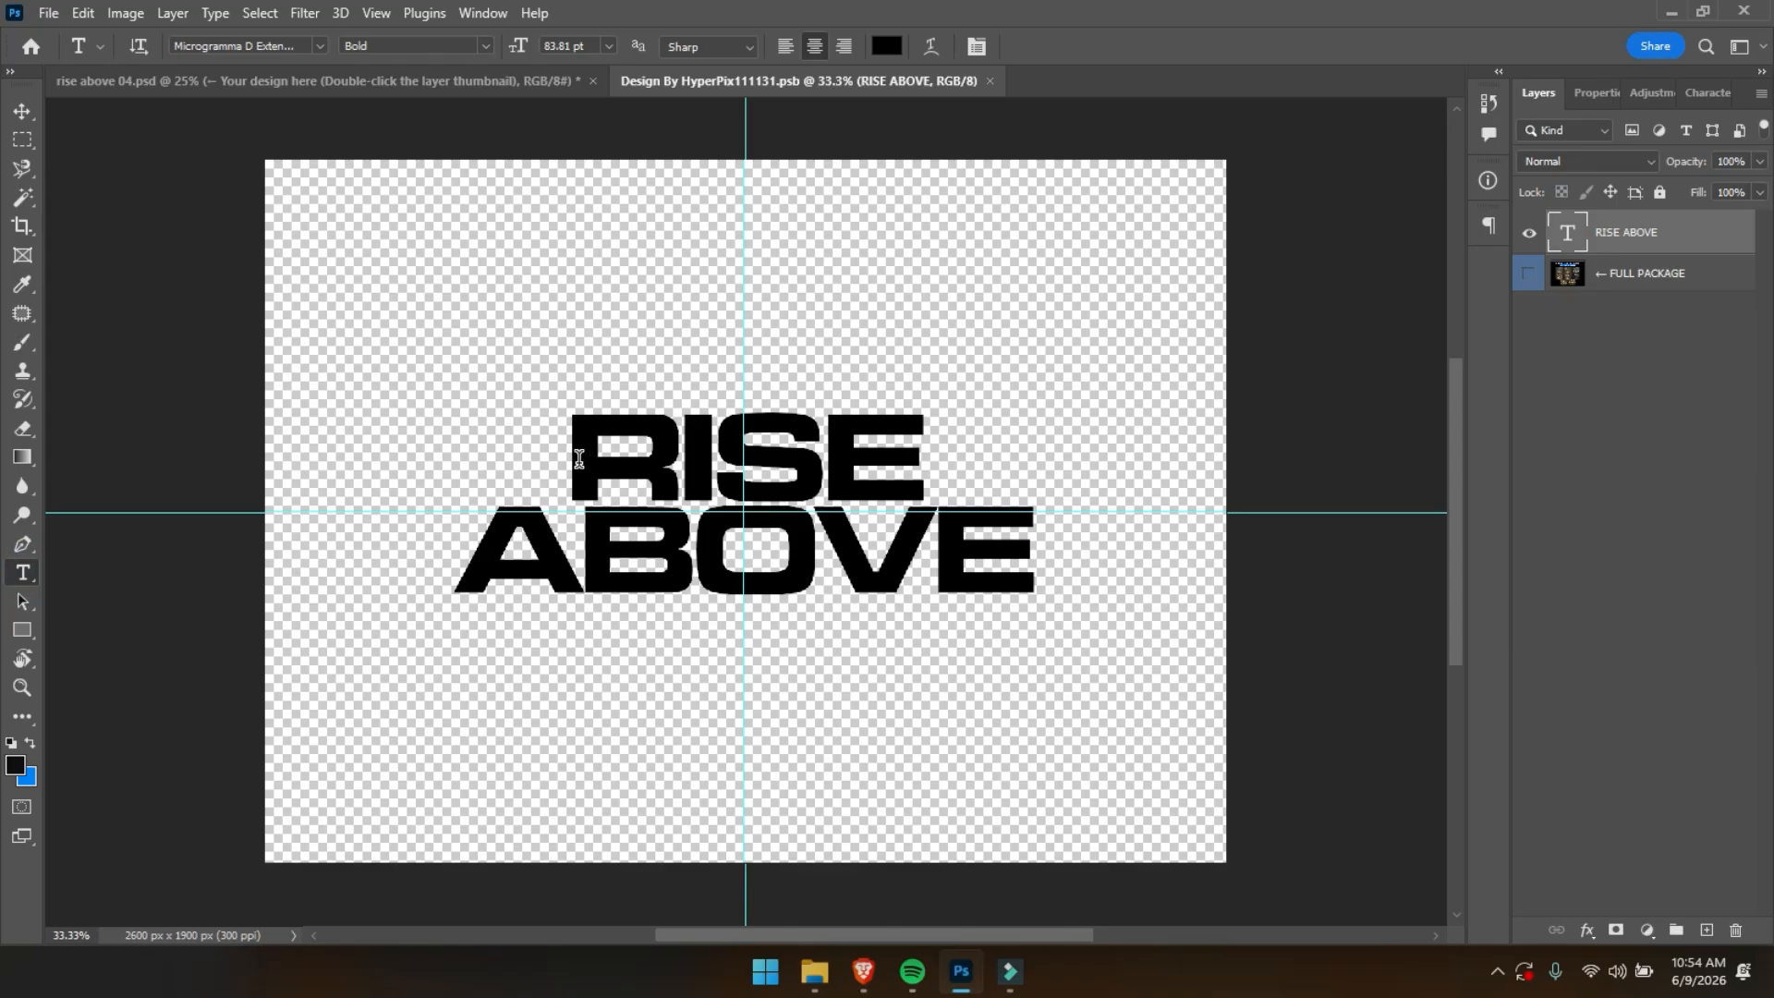
pyautogui.click(575, 461)
pyautogui.moveTo(623, 468); pyautogui.dragTo(878, 476)
pyautogui.moveTo(570, 459); pyautogui.dragTo(889, 483)
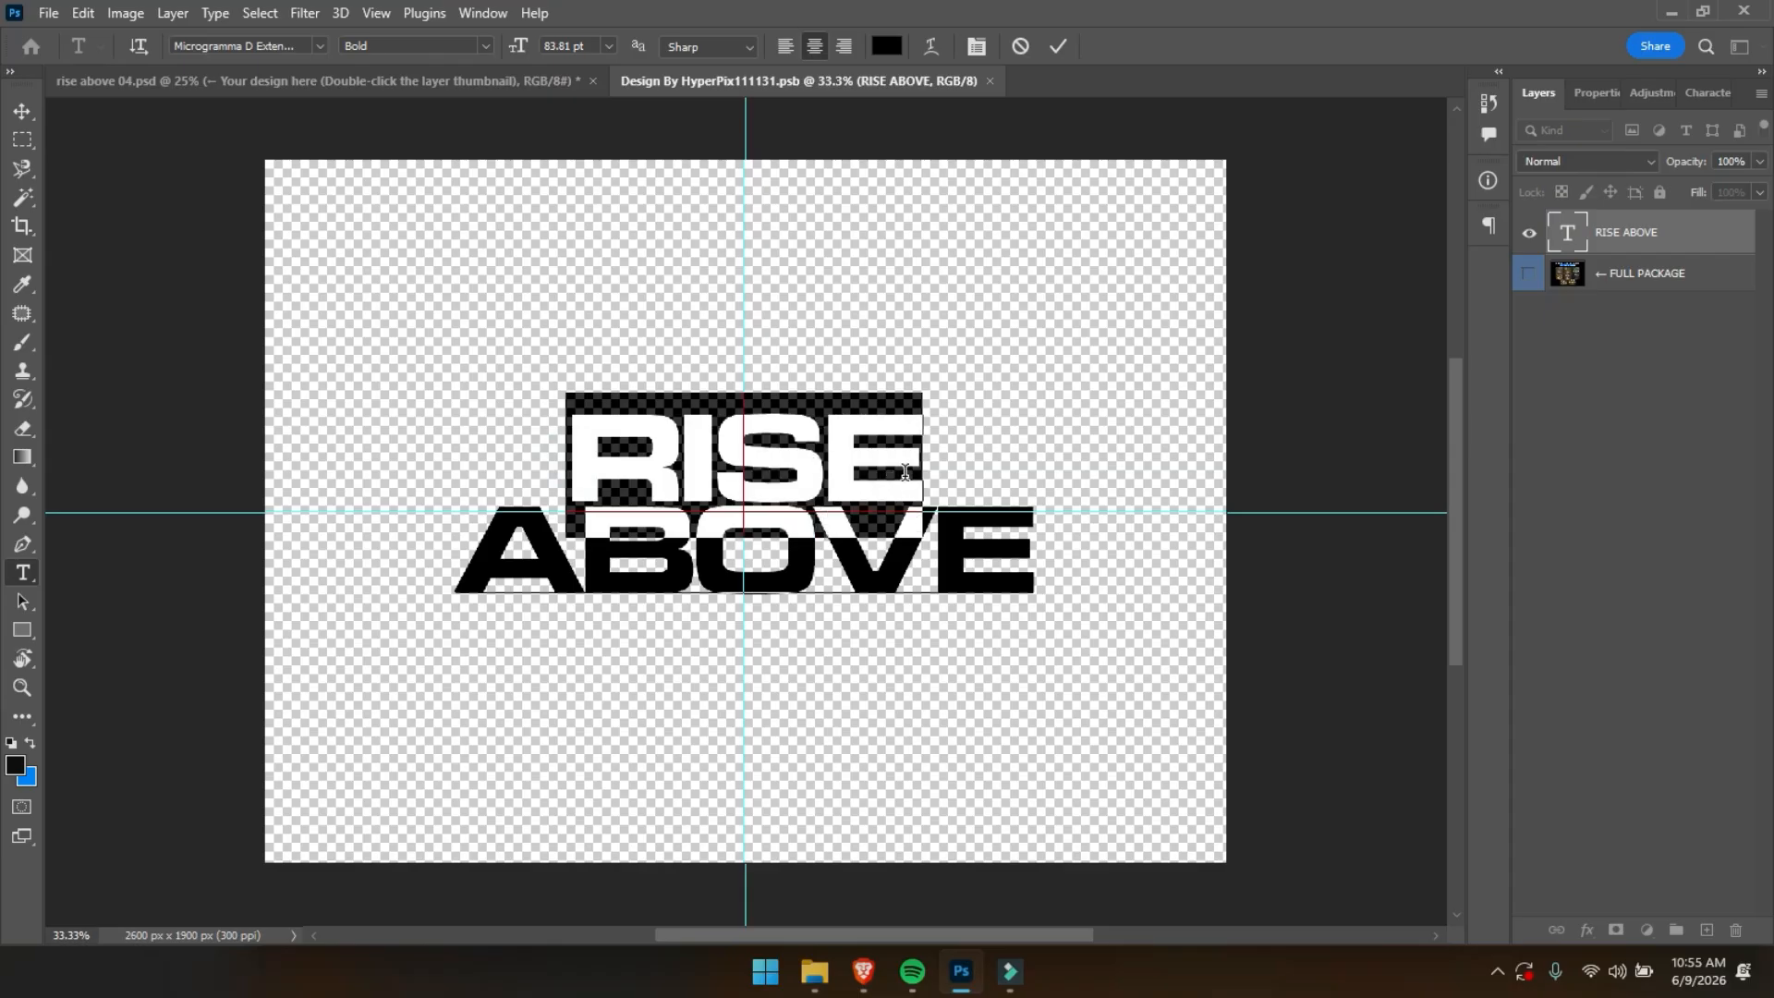
pyautogui.write('FAR')
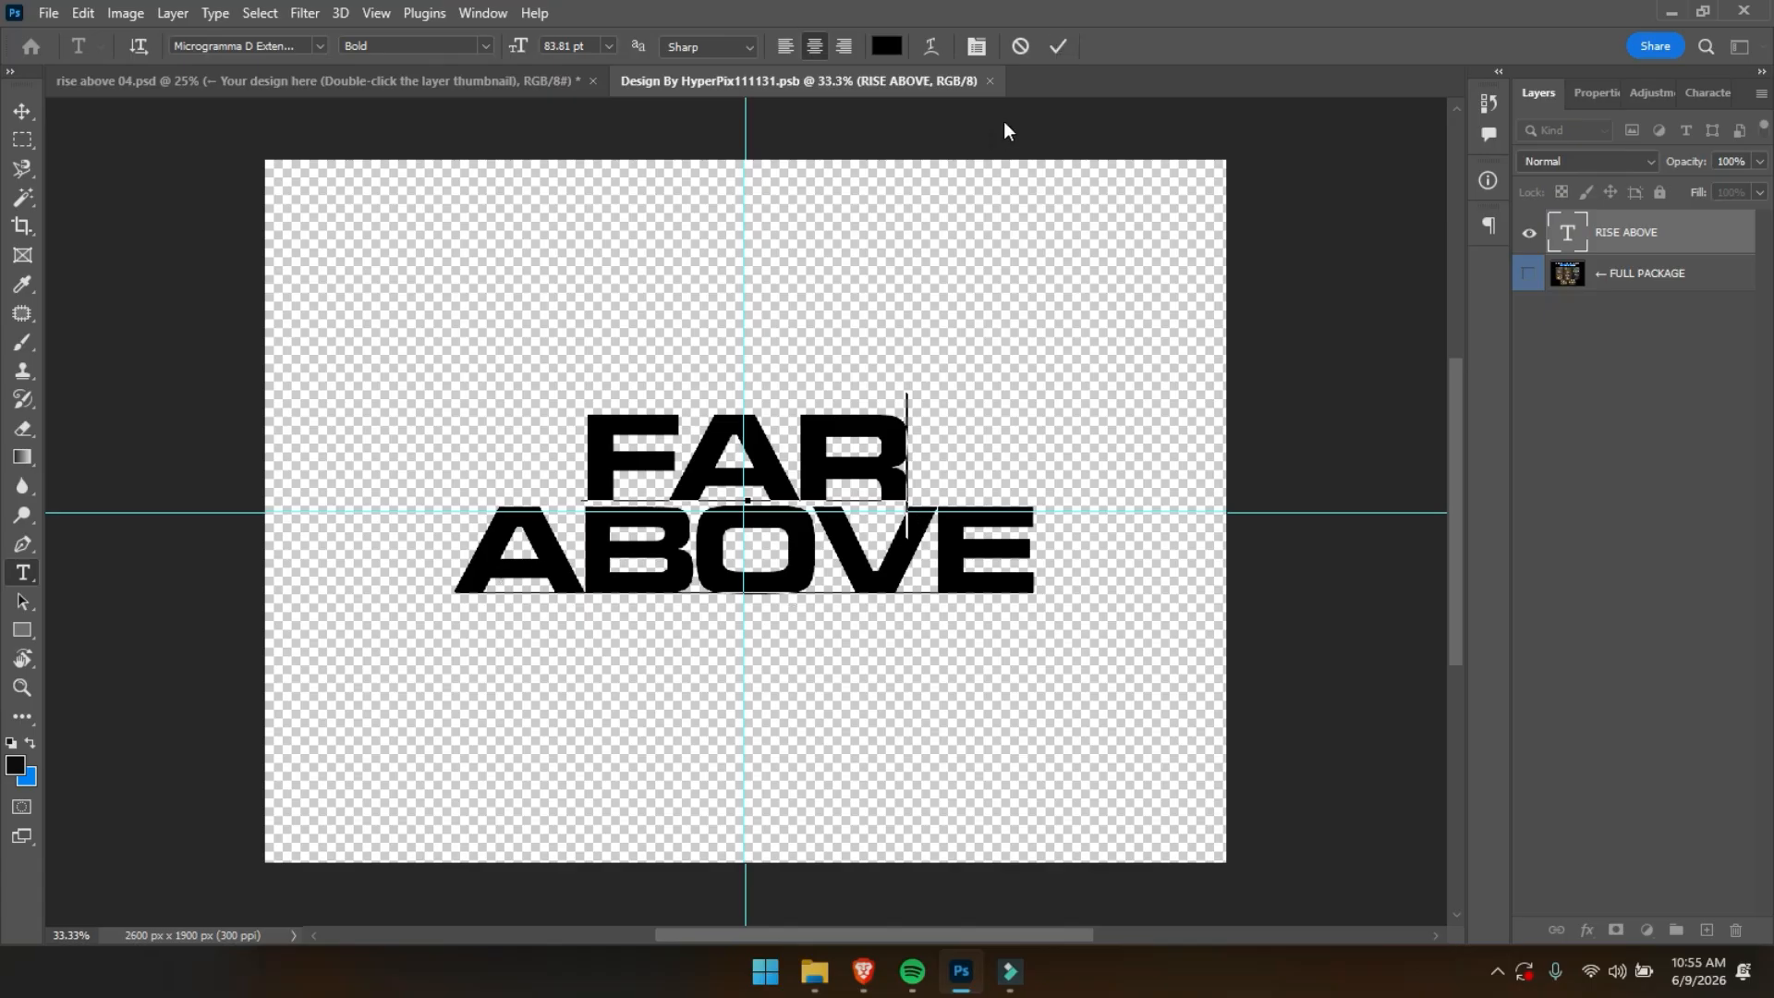
pyautogui.click(1057, 48)
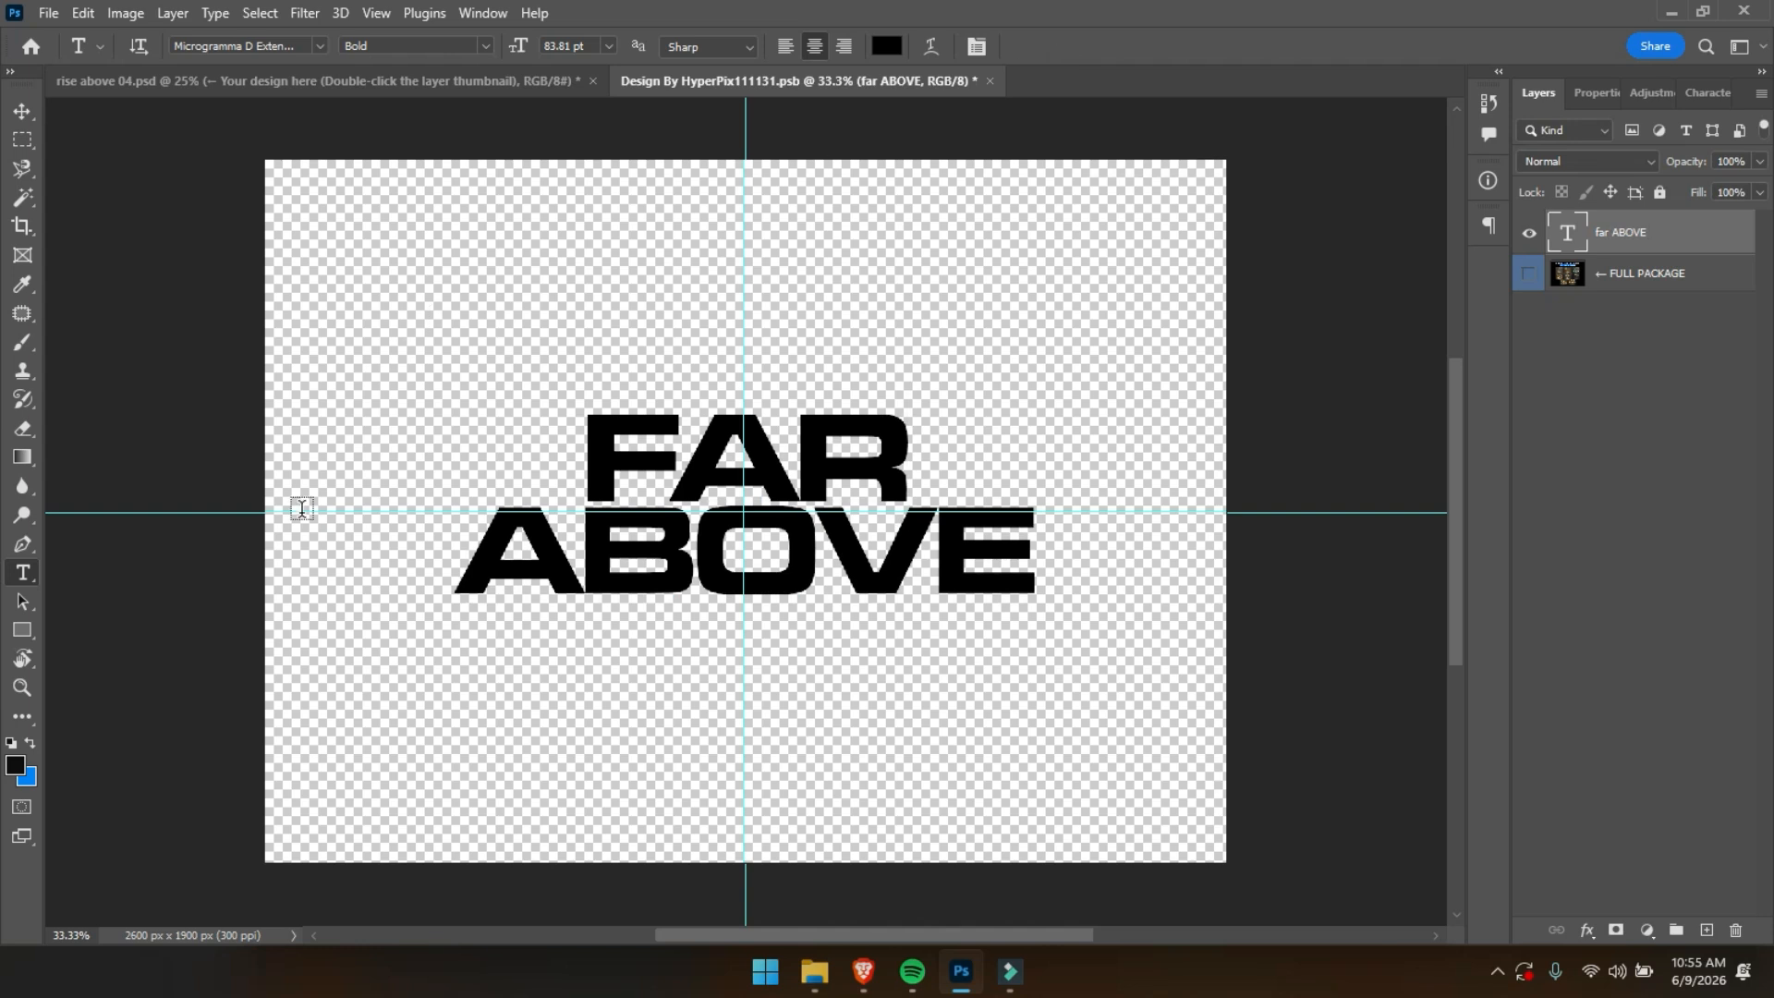
# Nudge the title, undo the Free Transform scaling to keep its size, and save the smart object.
pyautogui.click(22, 113)
pyautogui.moveTo(694, 490); pyautogui.dragTo(693, 495)
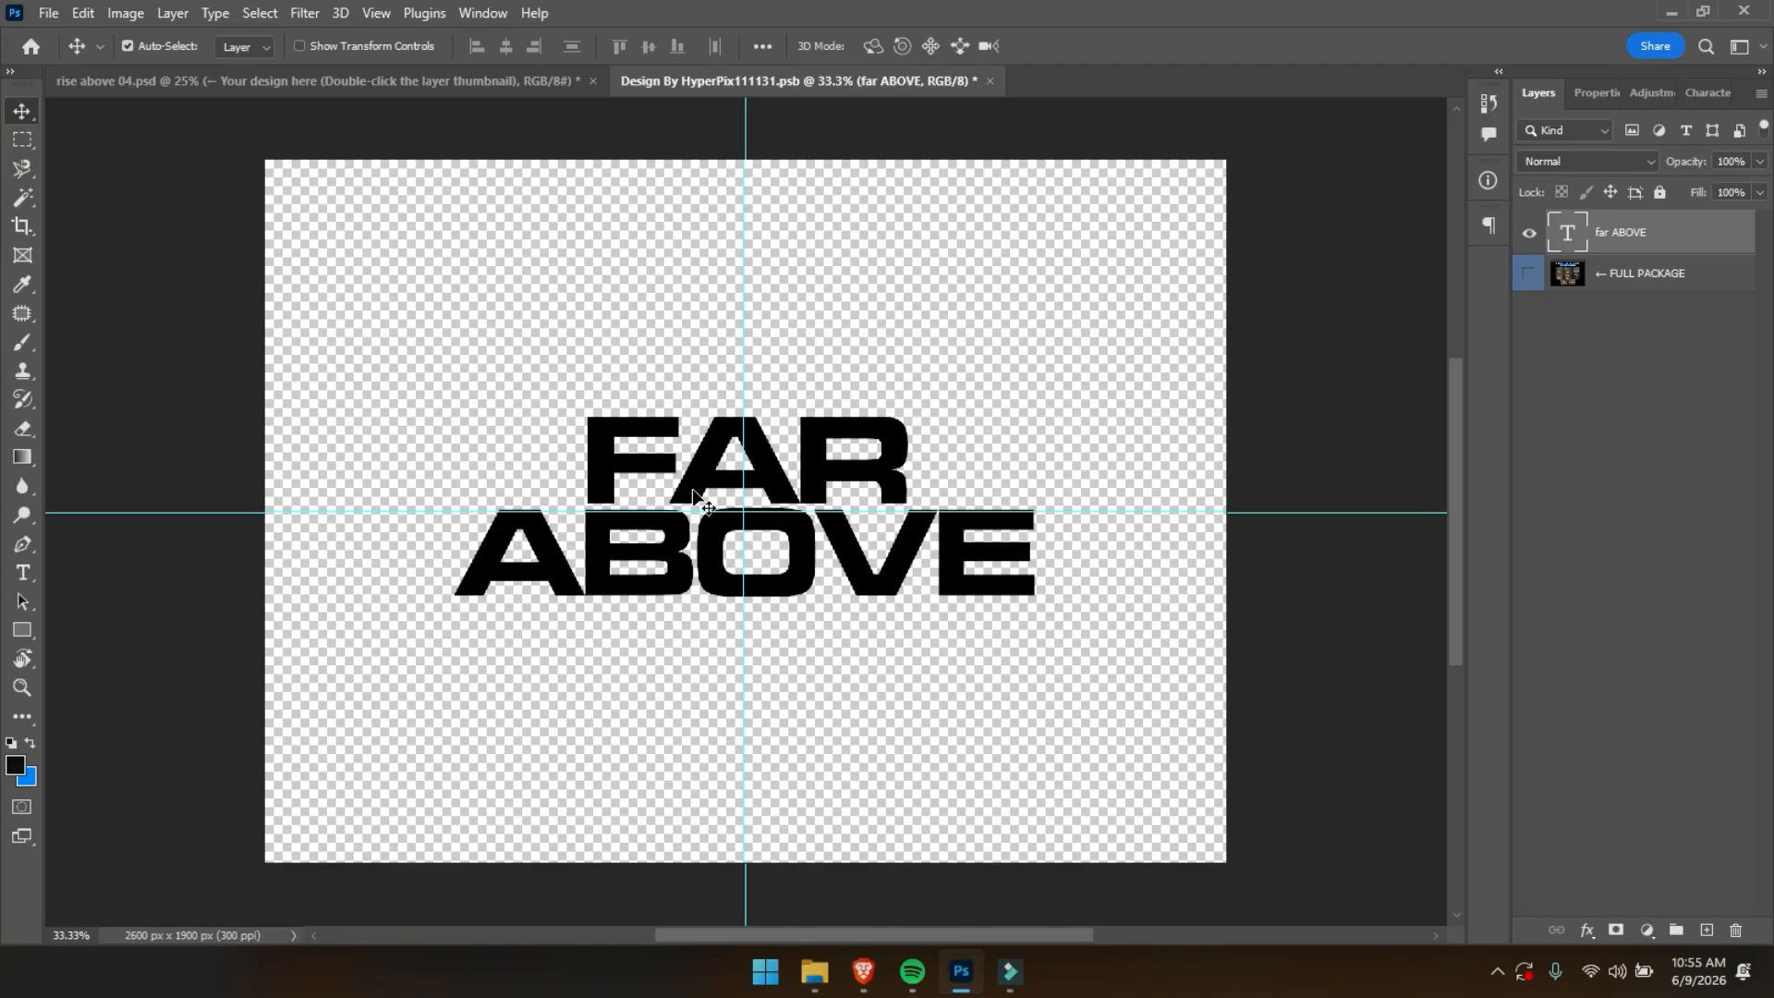
pyautogui.hotkey('ctrl', 't')
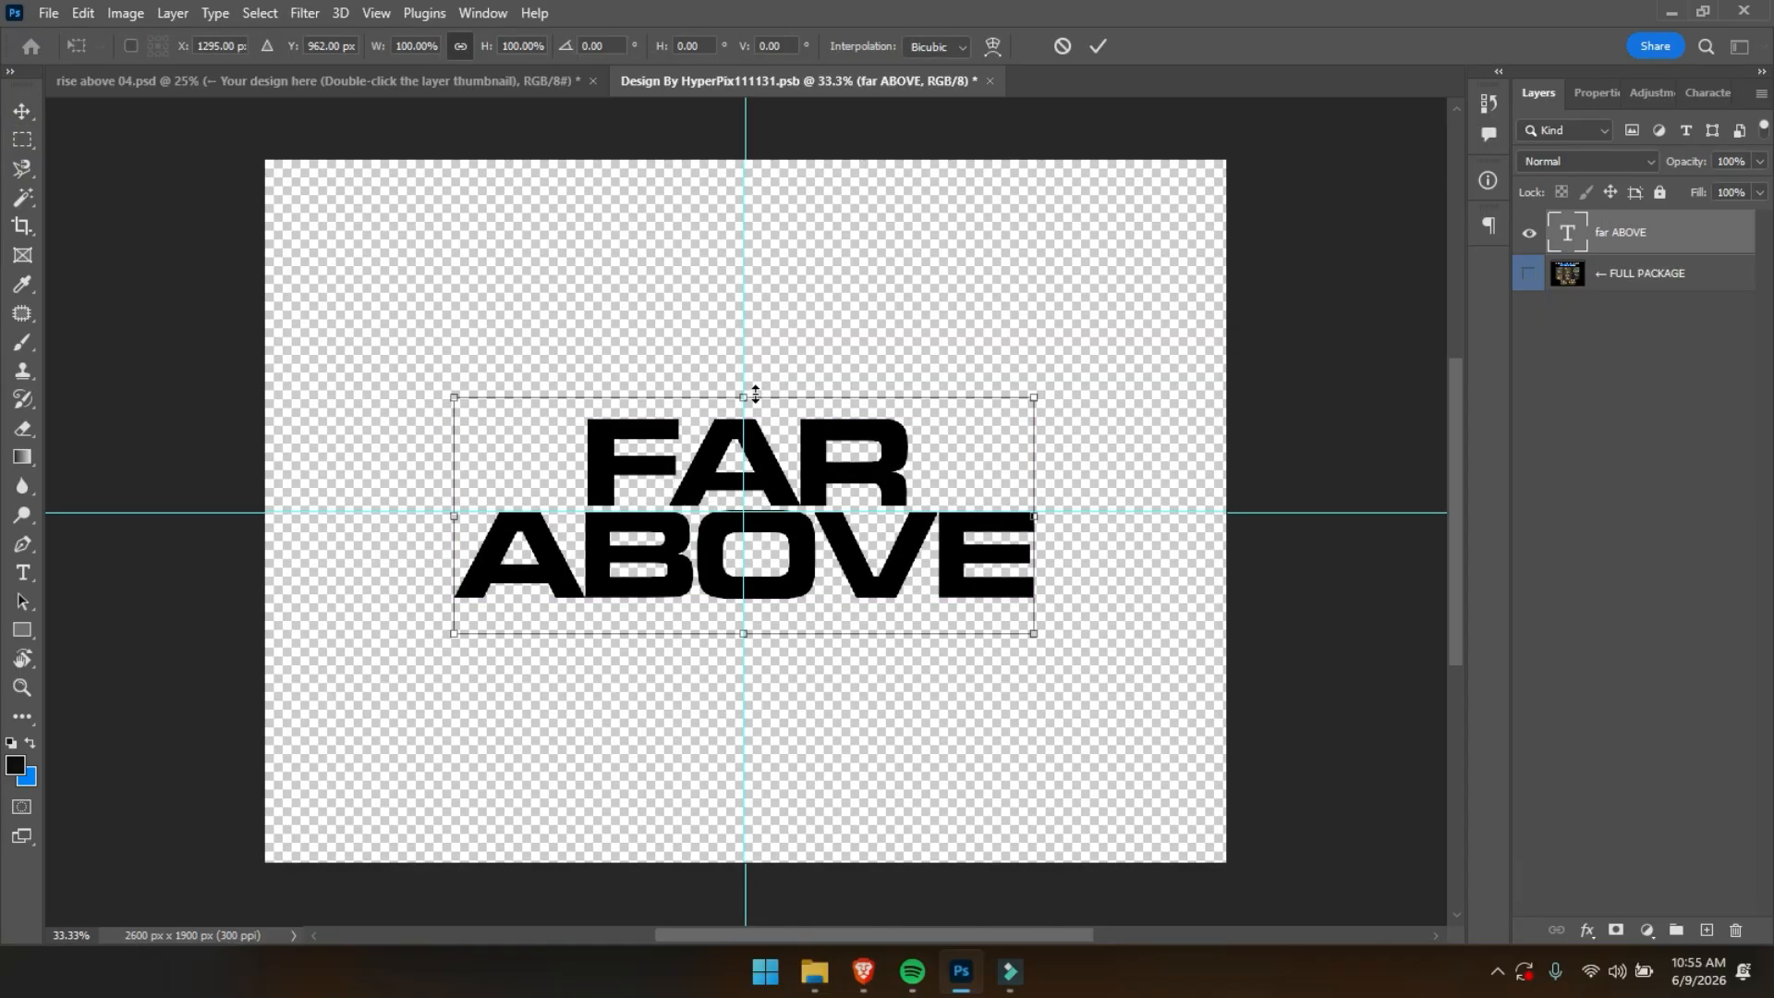
pyautogui.moveTo(747, 394)
pyautogui.mouseDown()
pyautogui.moveTo(745, 351)
pyautogui.moveTo(744, 415)
pyautogui.mouseUp()
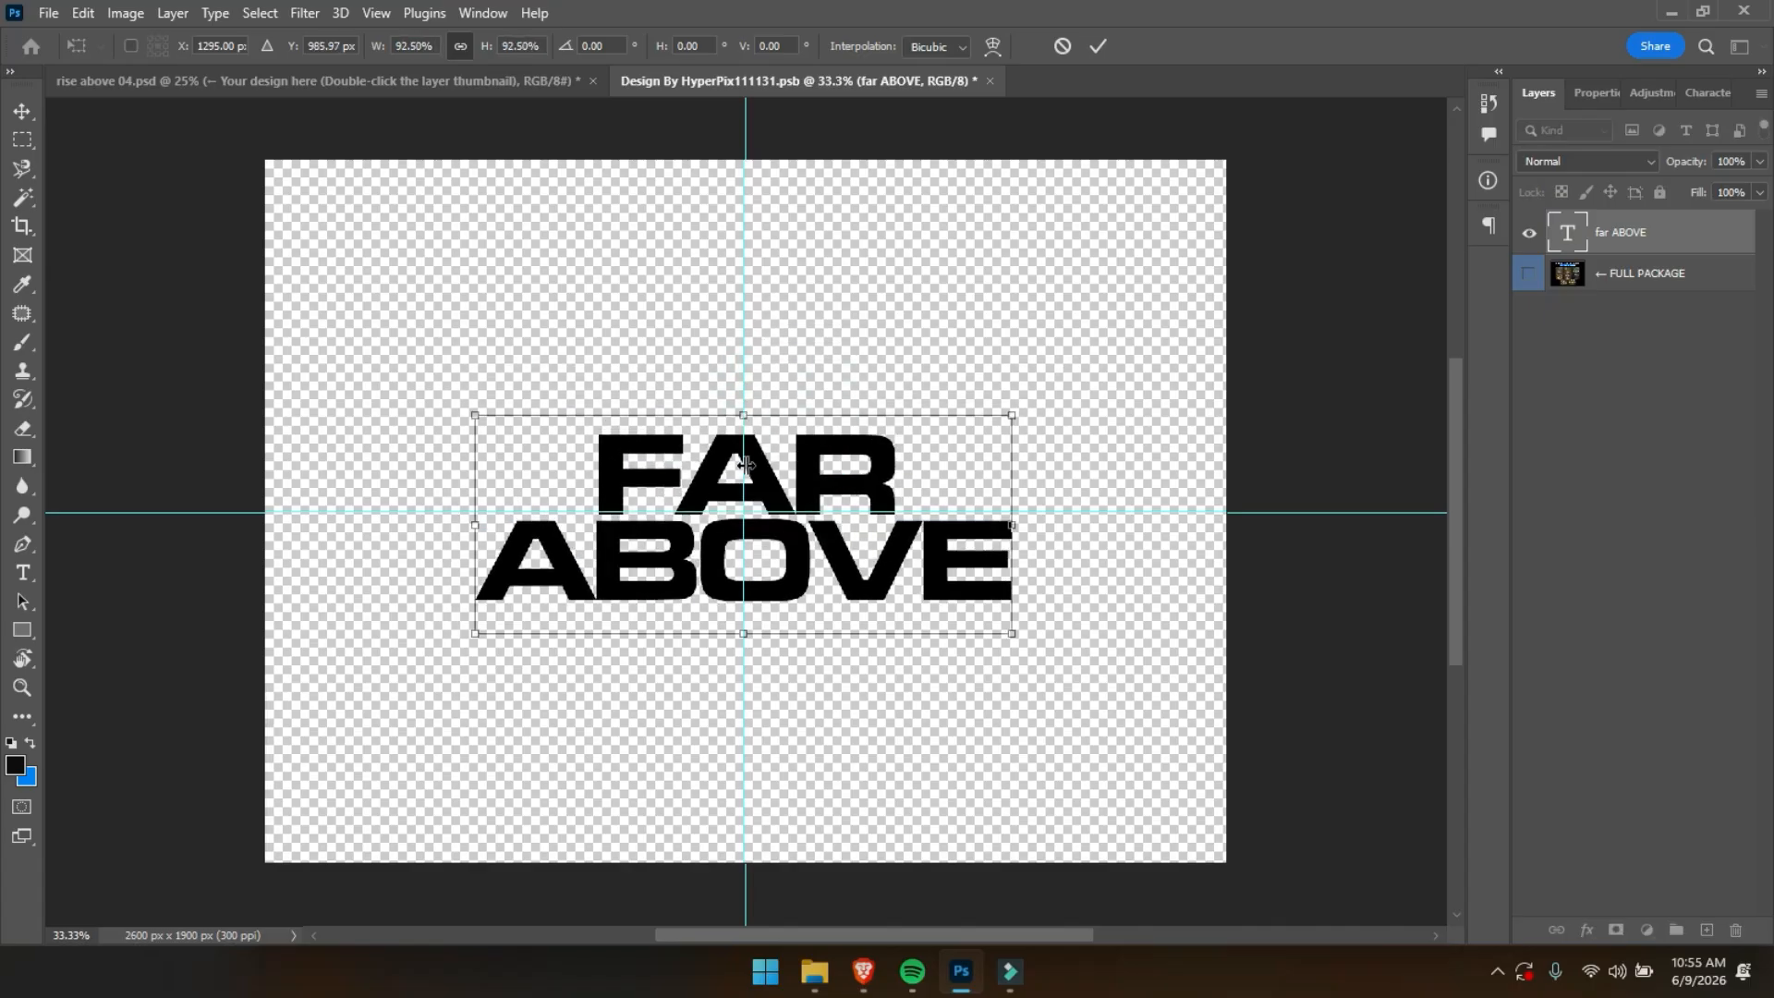
pyautogui.moveTo(772, 482)
pyautogui.mouseDown()
pyautogui.moveTo(824, 476)
pyautogui.moveTo(746, 472)
pyautogui.moveTo(762, 471)
pyautogui.mouseUp()
pyautogui.hotkey('ctrl', 'z')
pyautogui.hotkey('ctrl', 'z')
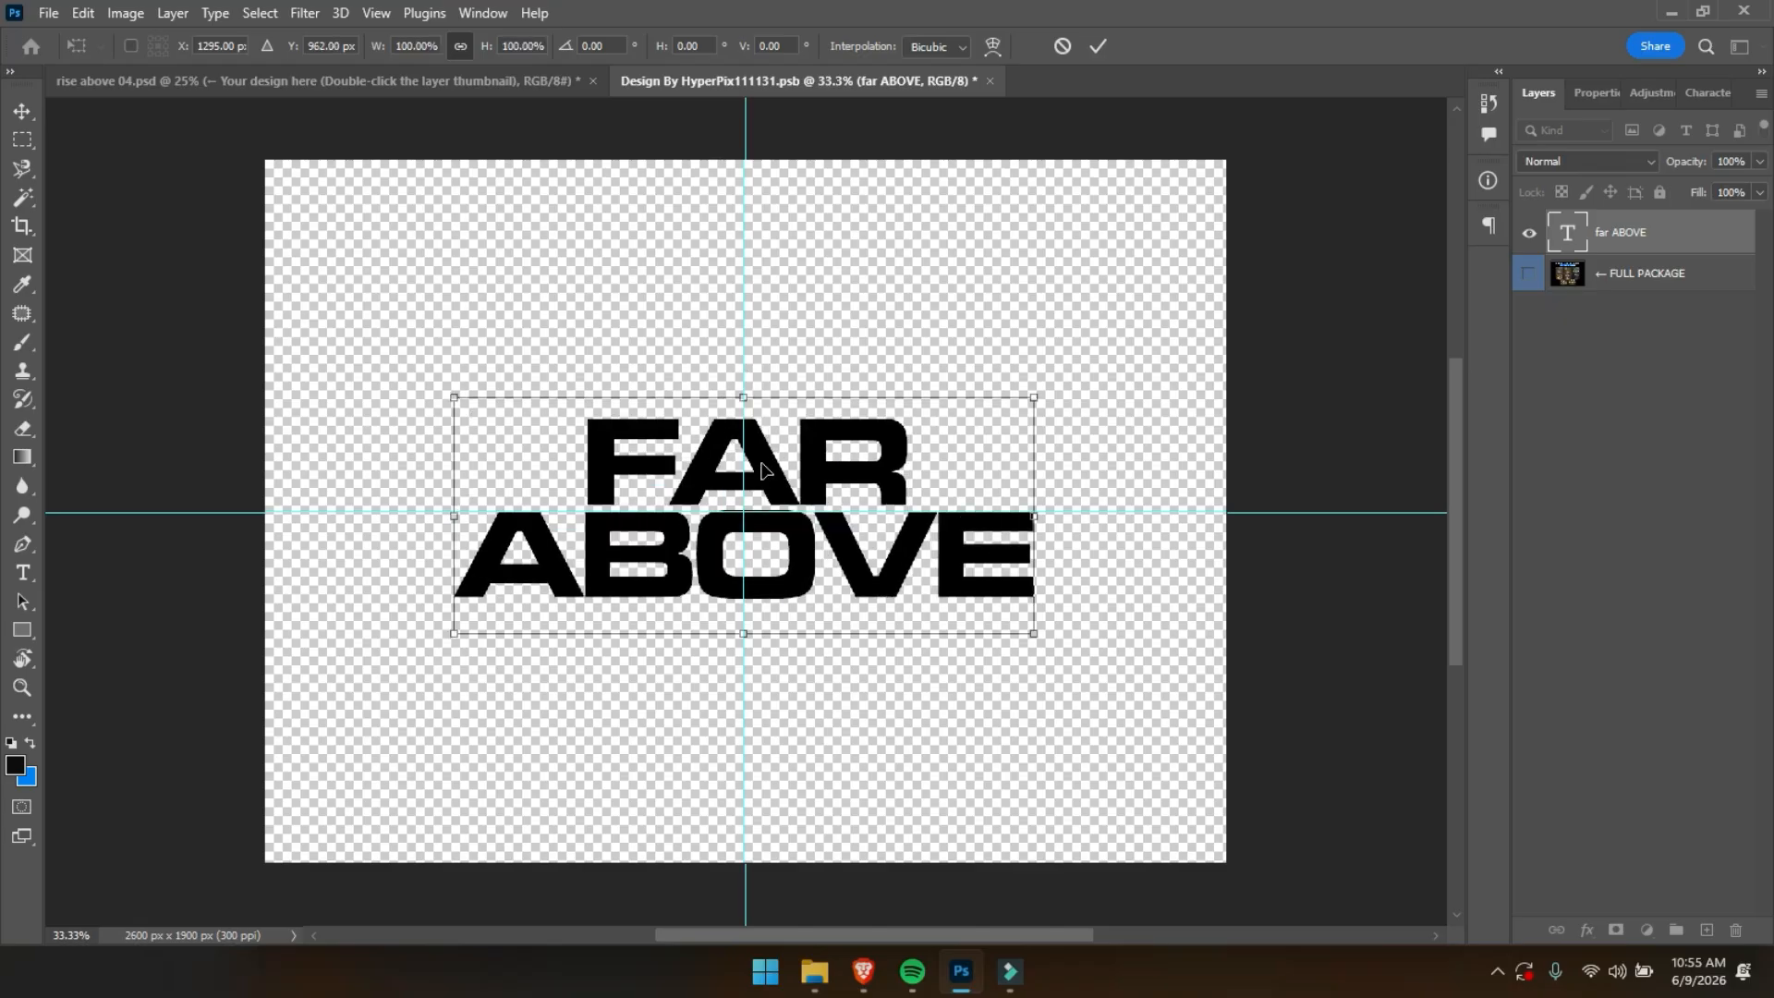
pyautogui.press('Return')
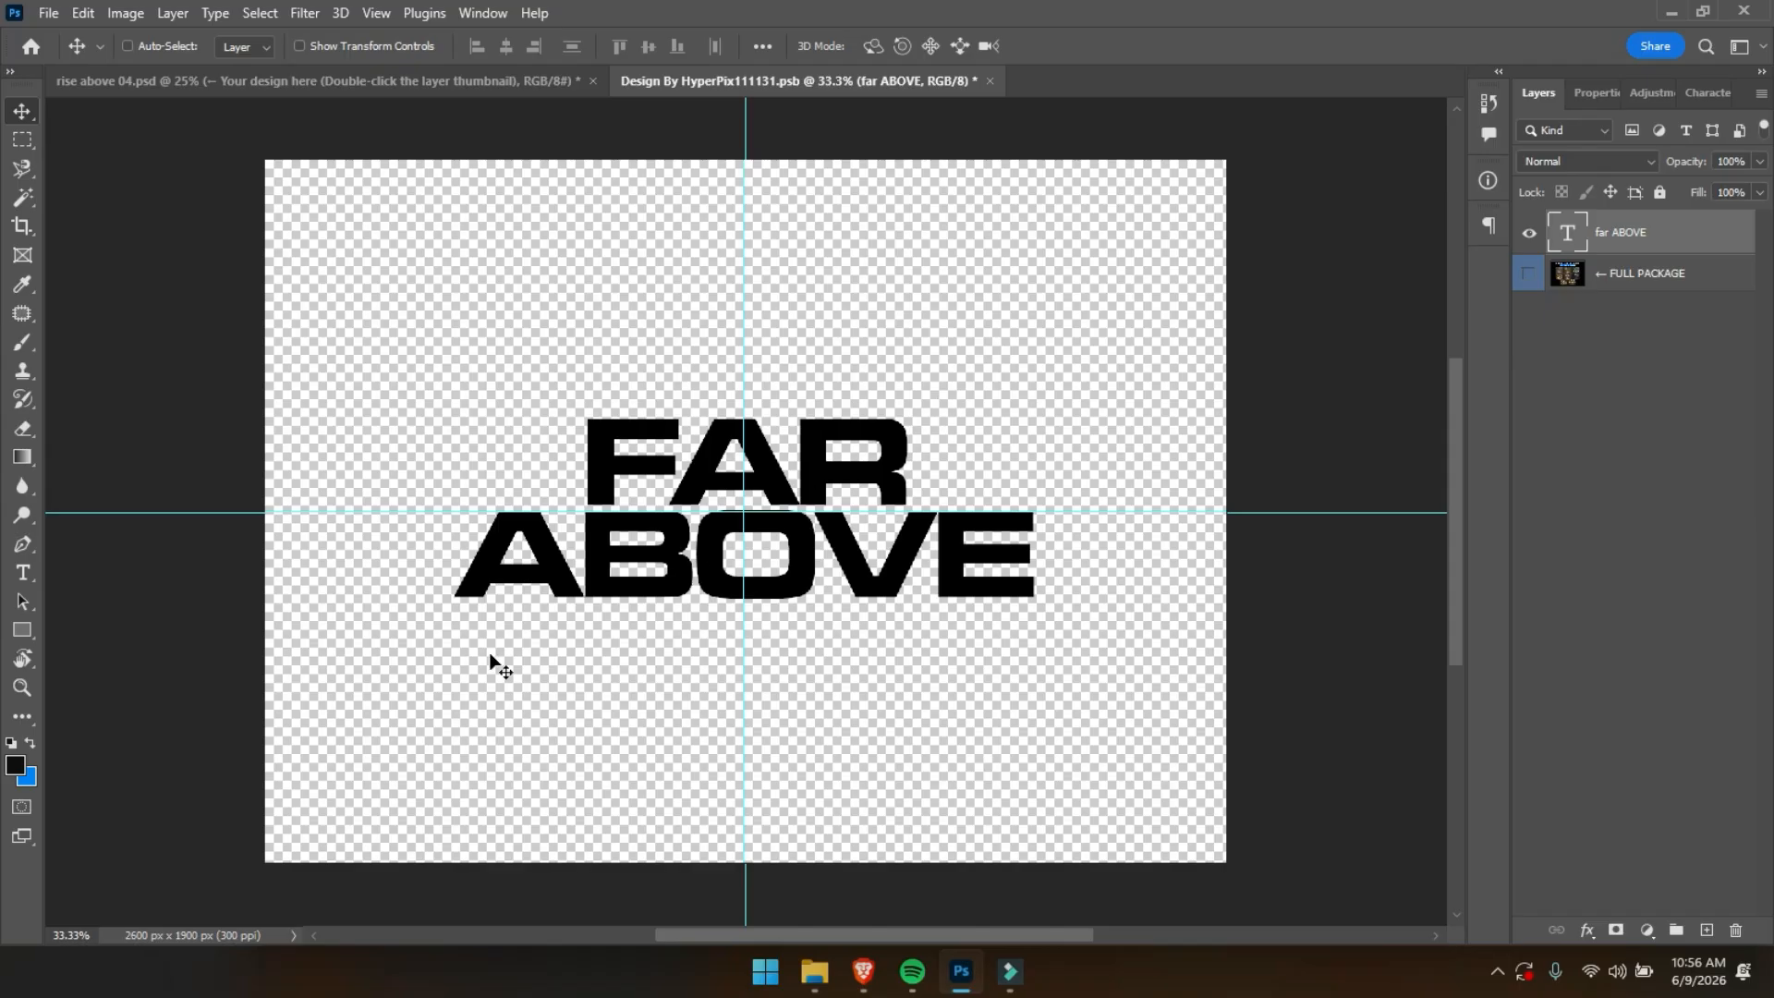
pyautogui.hotkey('ctrl', 's')
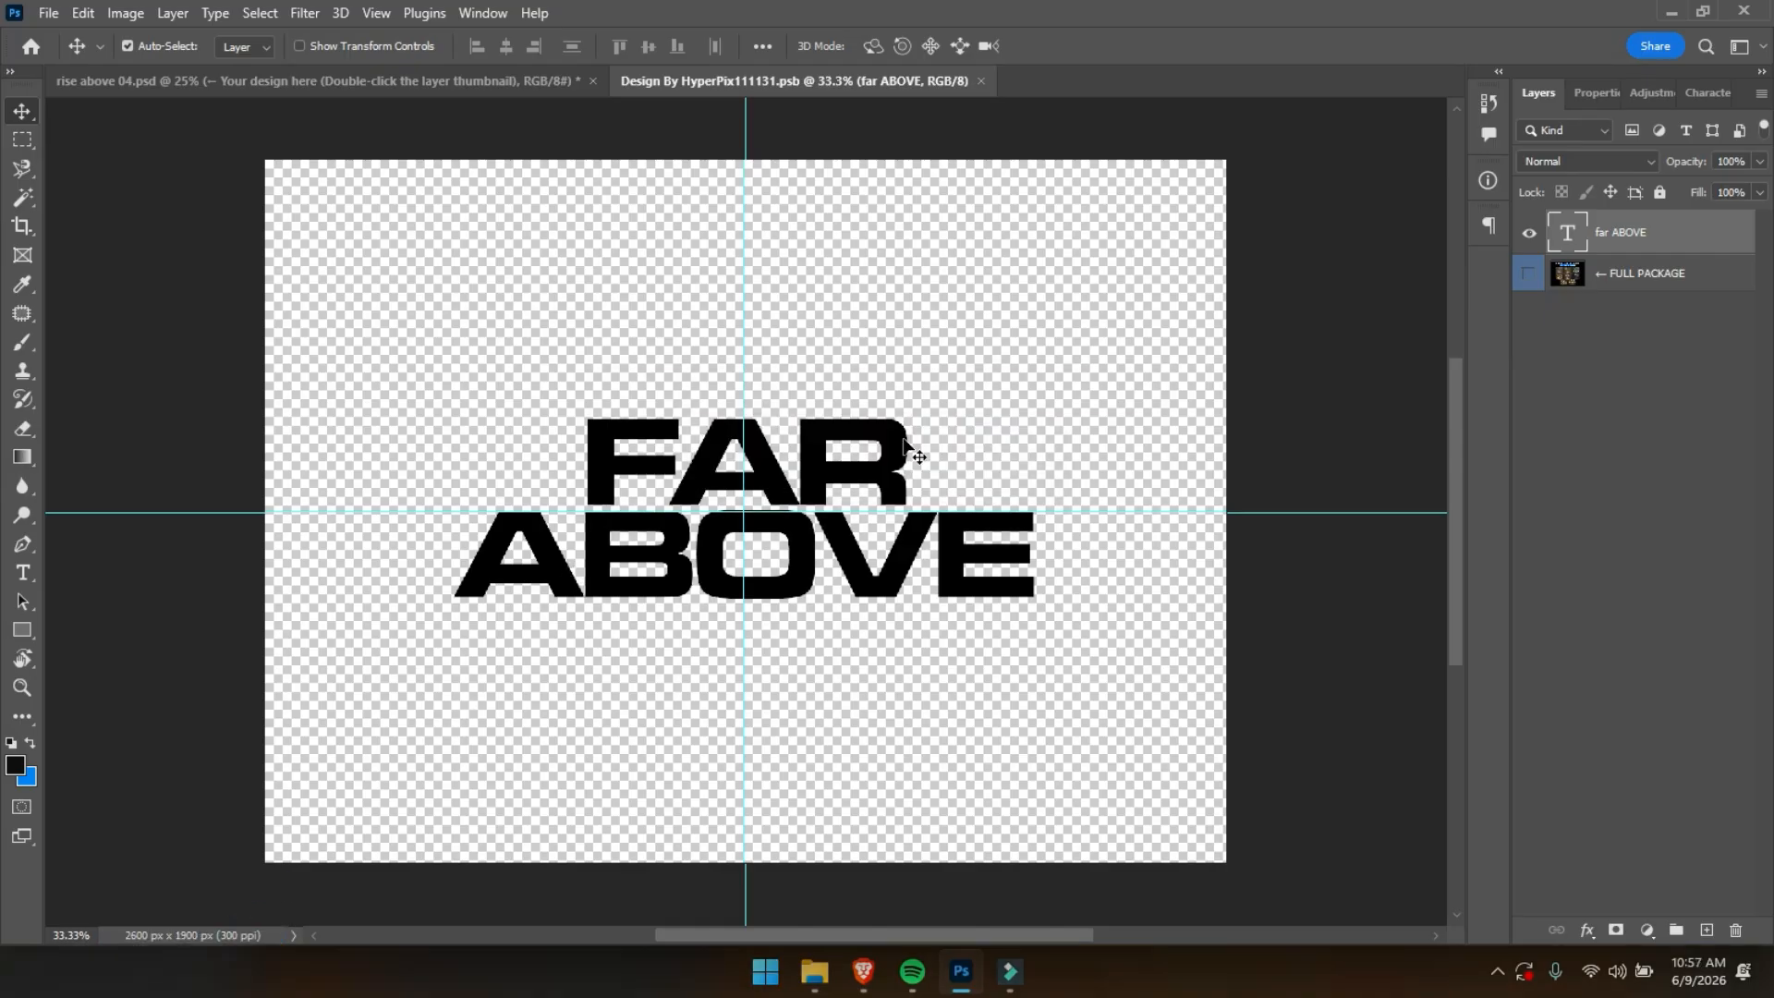
# Return to rise above 04.psd and collapse the Above and Rise Above groups.
pyautogui.click(468, 81)
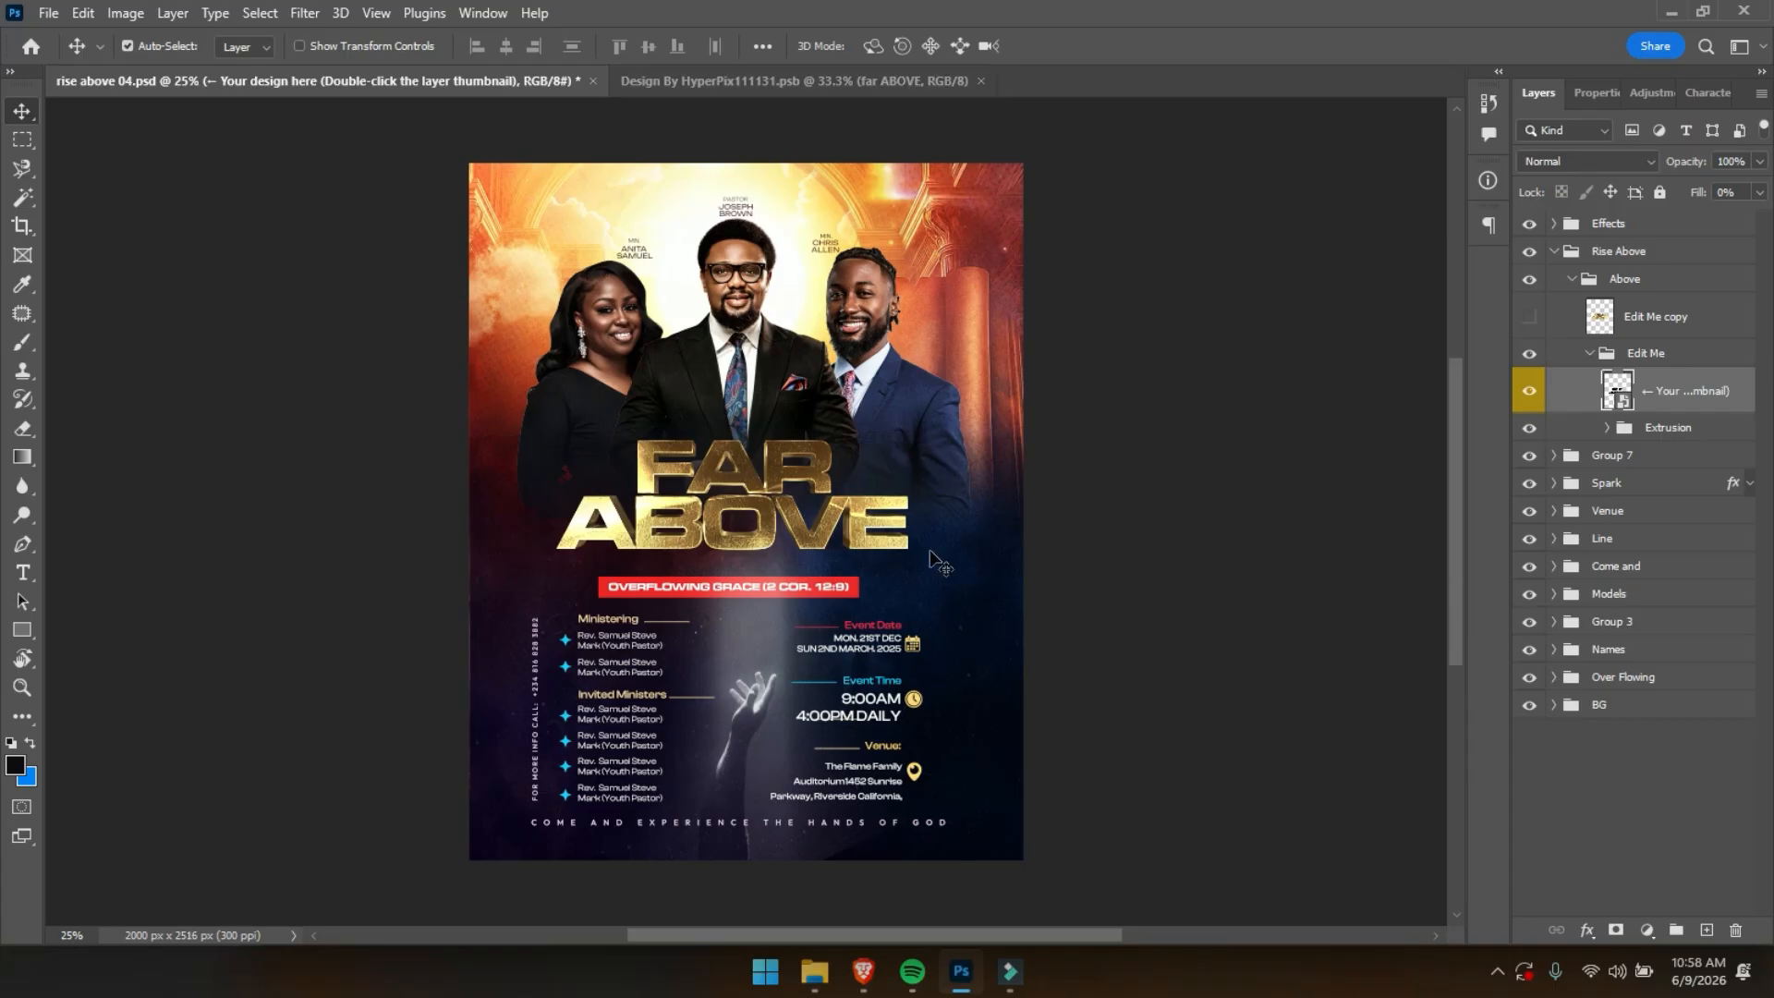
pyautogui.click(1569, 280)
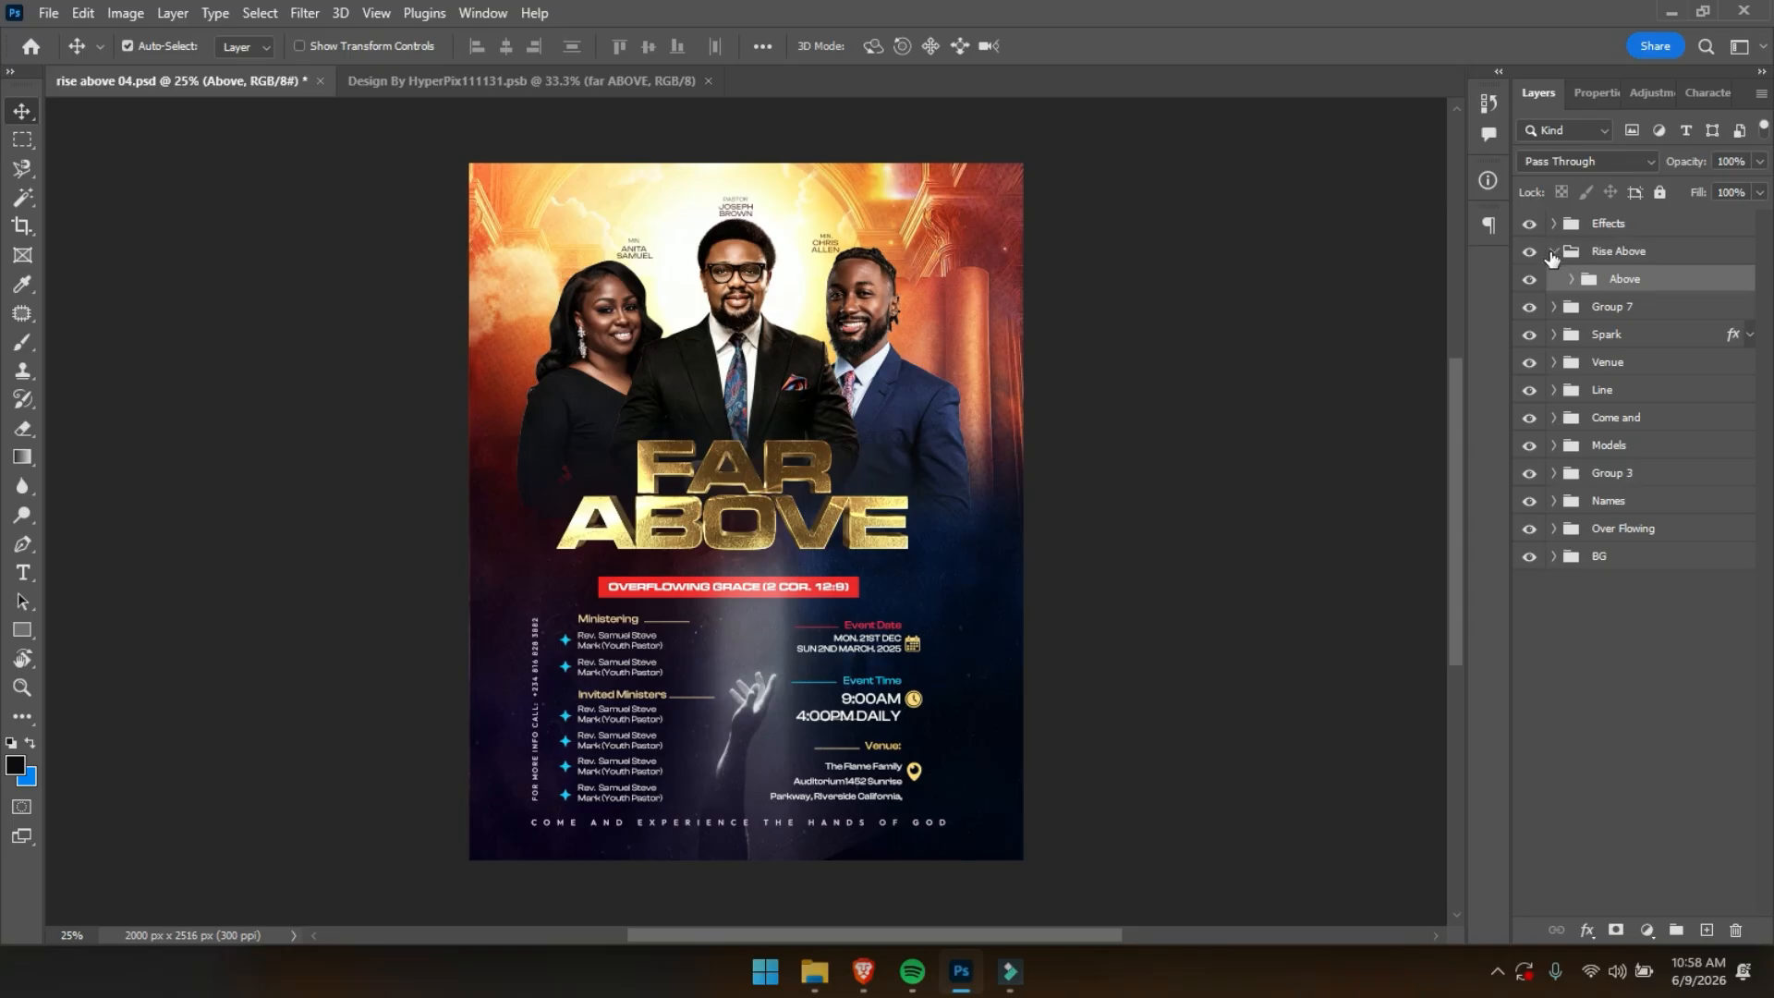
pyautogui.click(1551, 254)
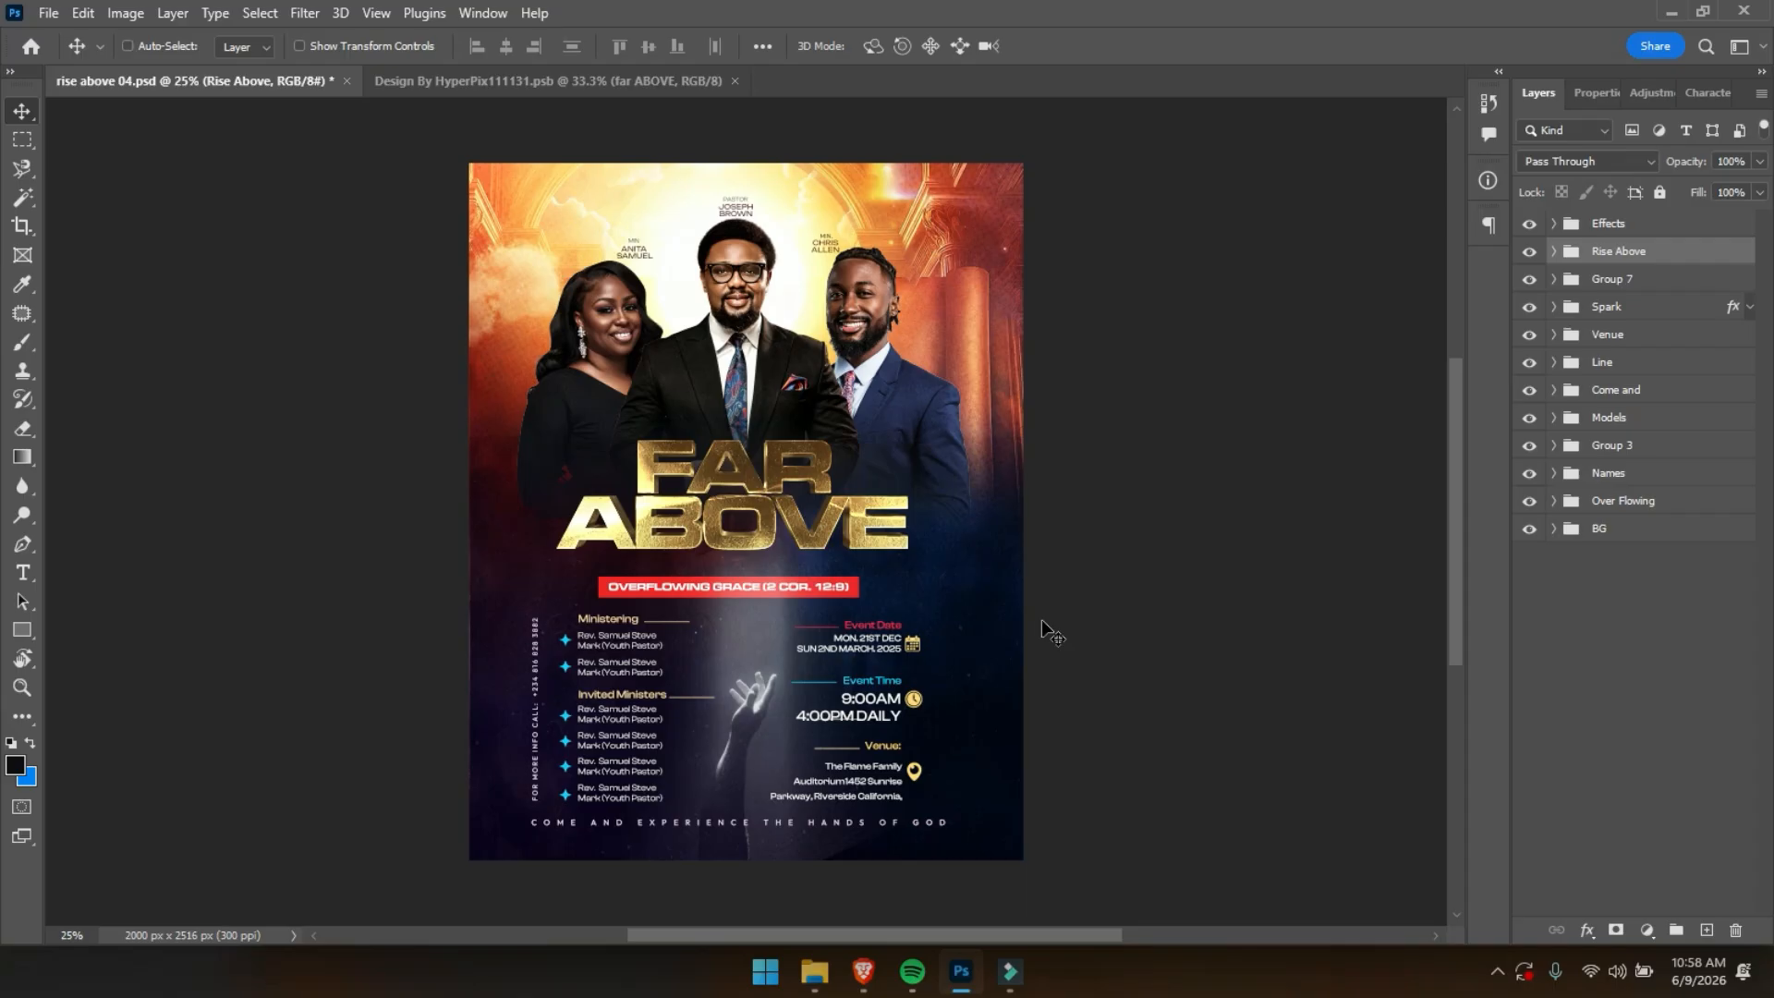
pyautogui.press('Down')
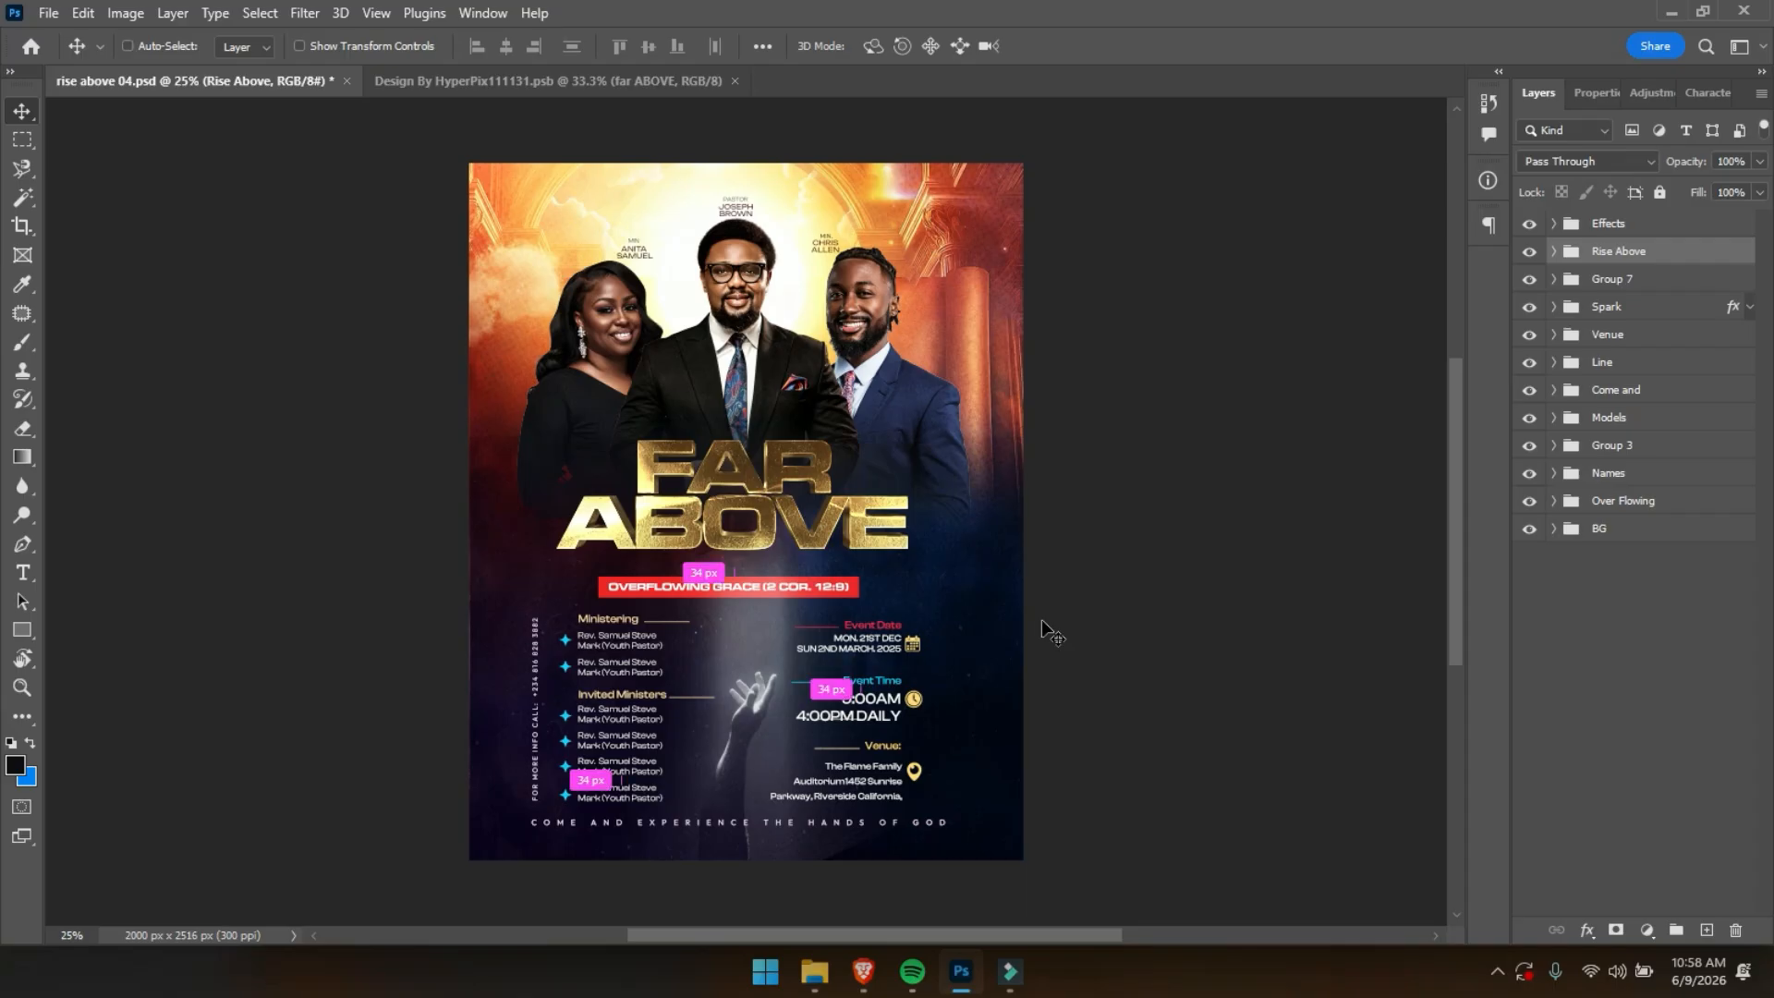
pyautogui.hotkey('ctrl', '+')
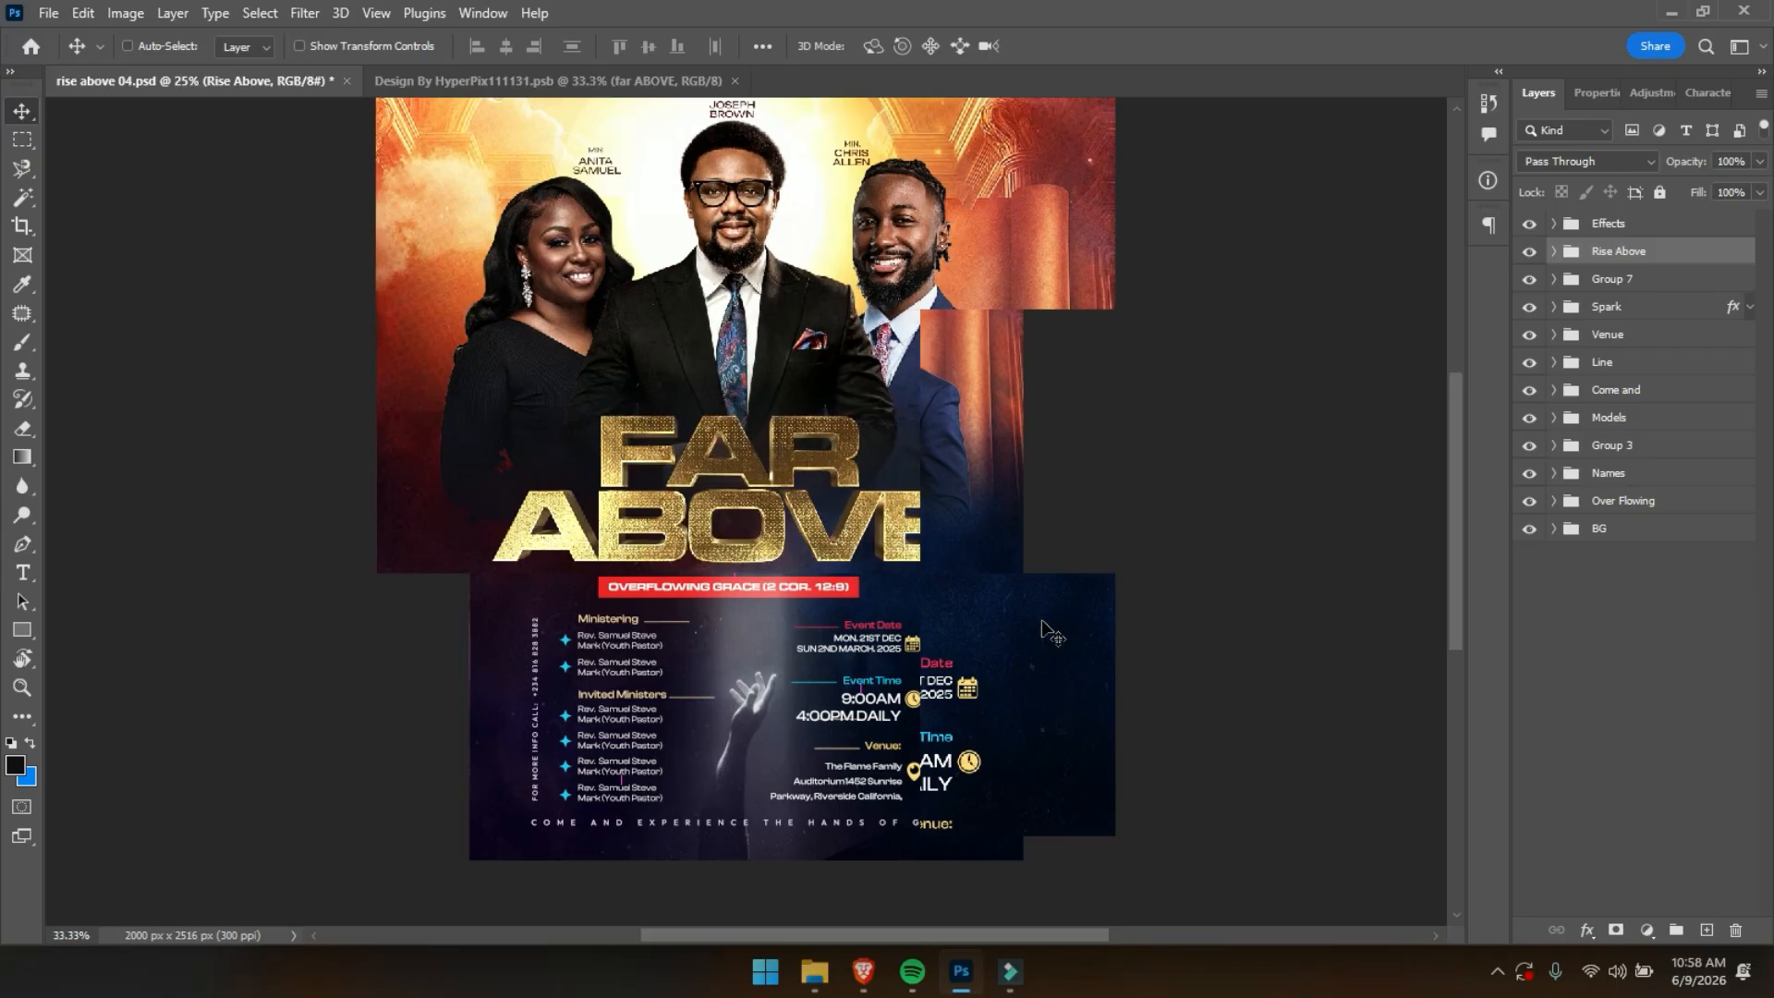
# Check the three portrait layers in Models, collapse the groups, and select the top Effects group.
pyautogui.click(730, 239)
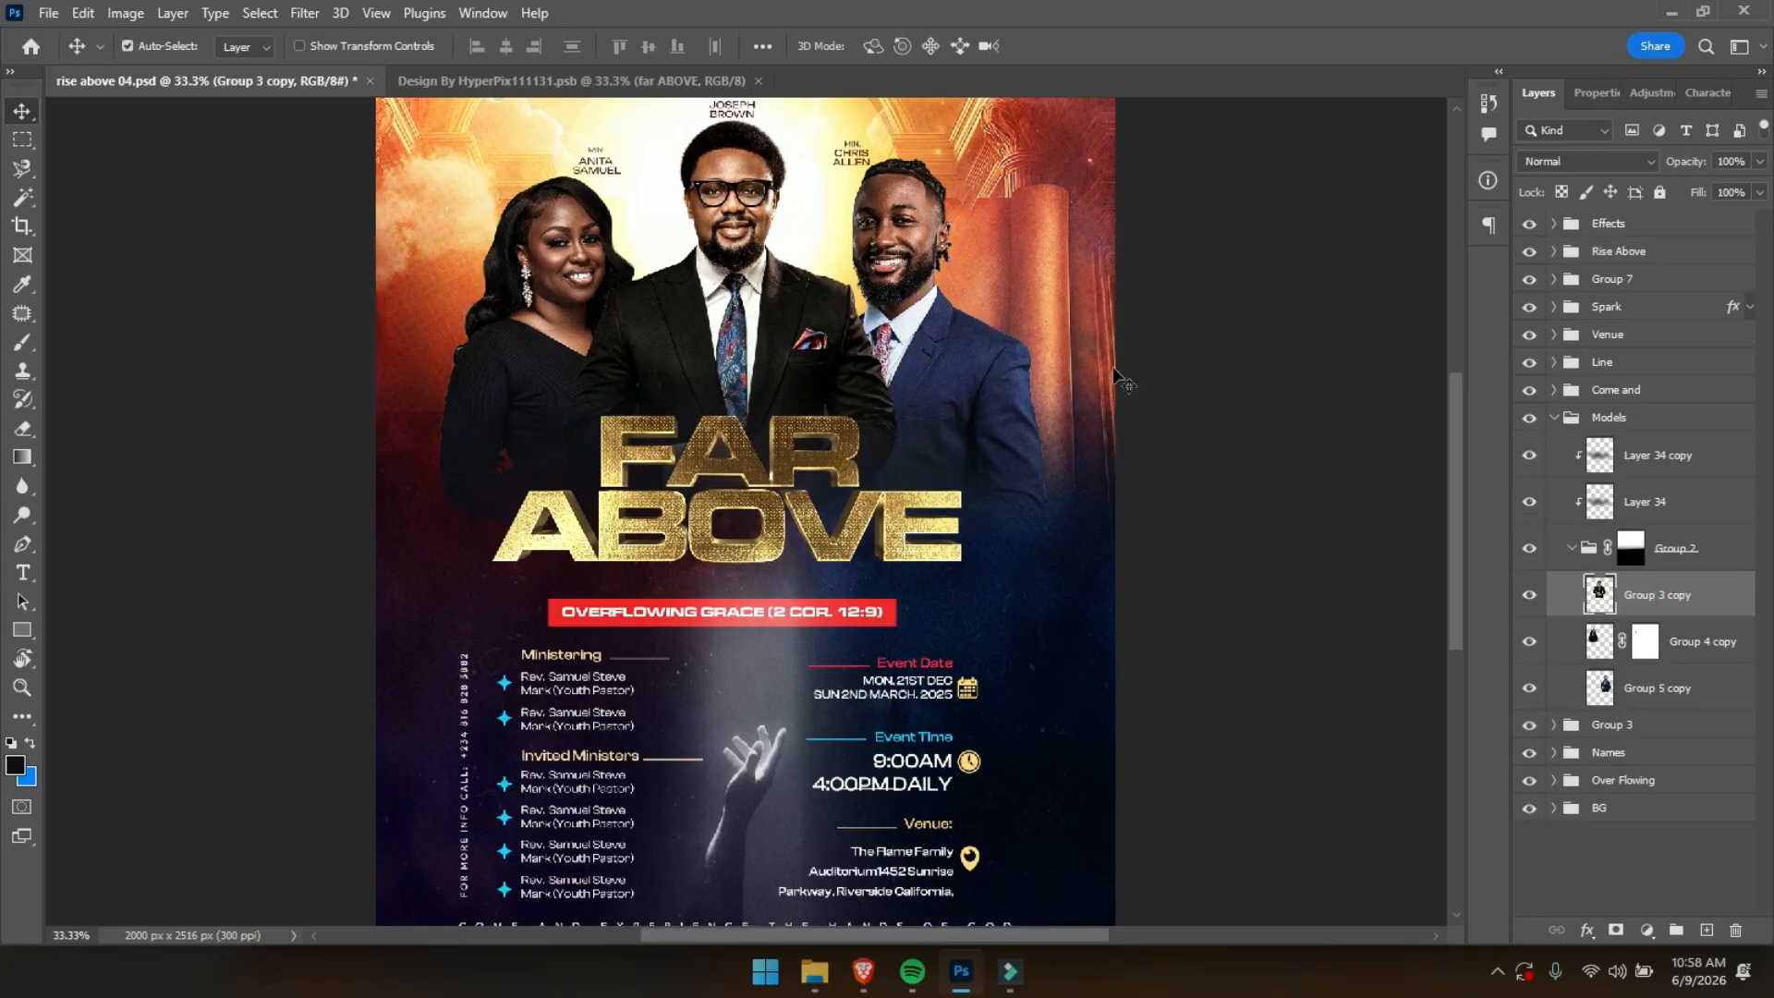
pyautogui.moveTo(1529, 595)
pyautogui.mouseDown()
pyautogui.moveTo(1529, 696)
pyautogui.moveTo(1525, 610)
pyautogui.mouseUp()
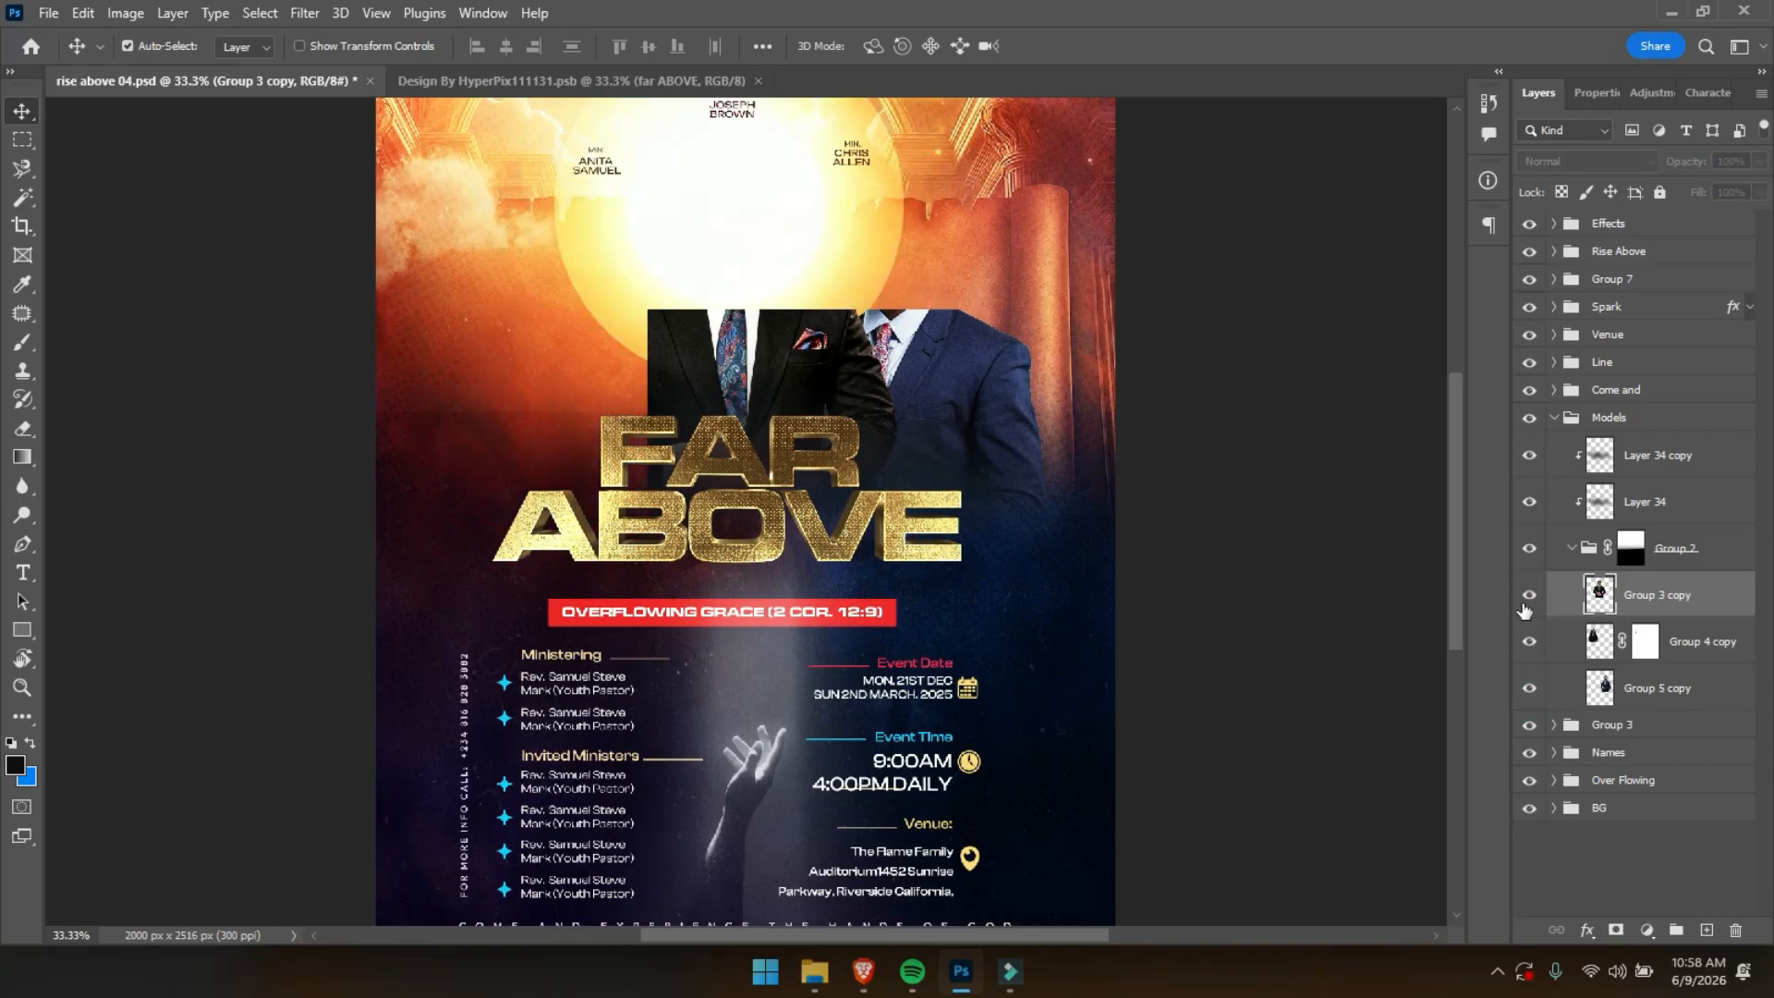
pyautogui.click(1569, 551)
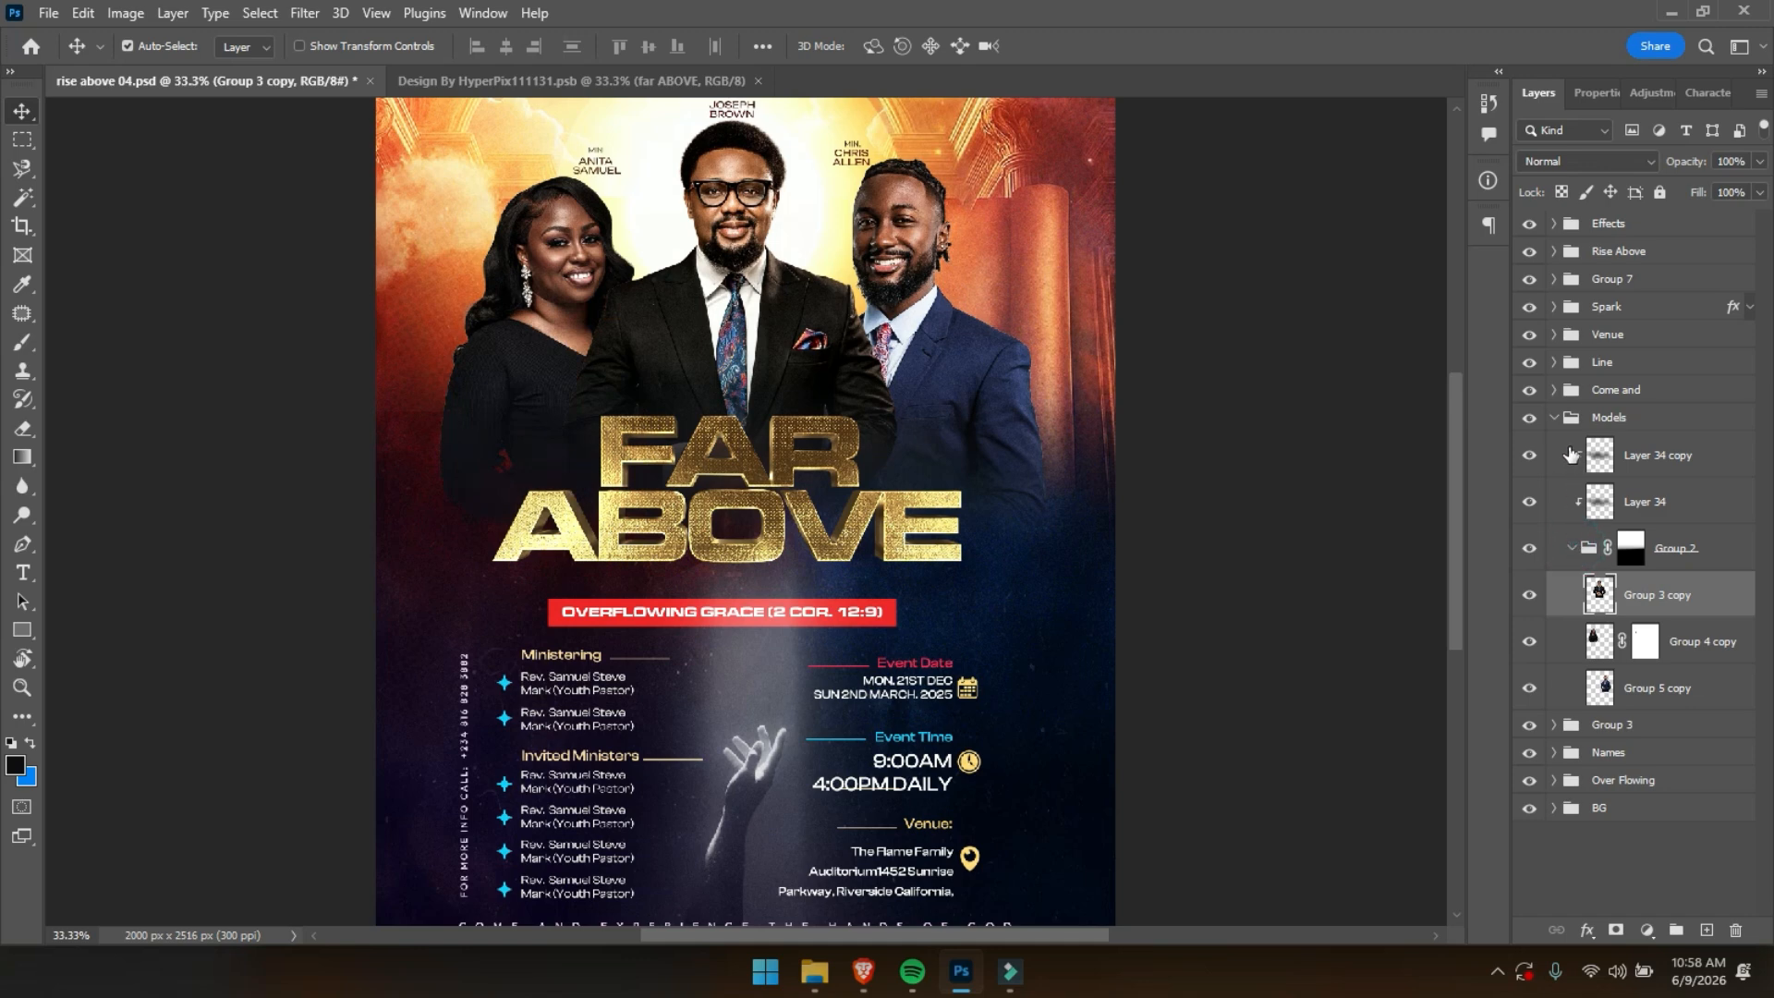
pyautogui.click(1553, 421)
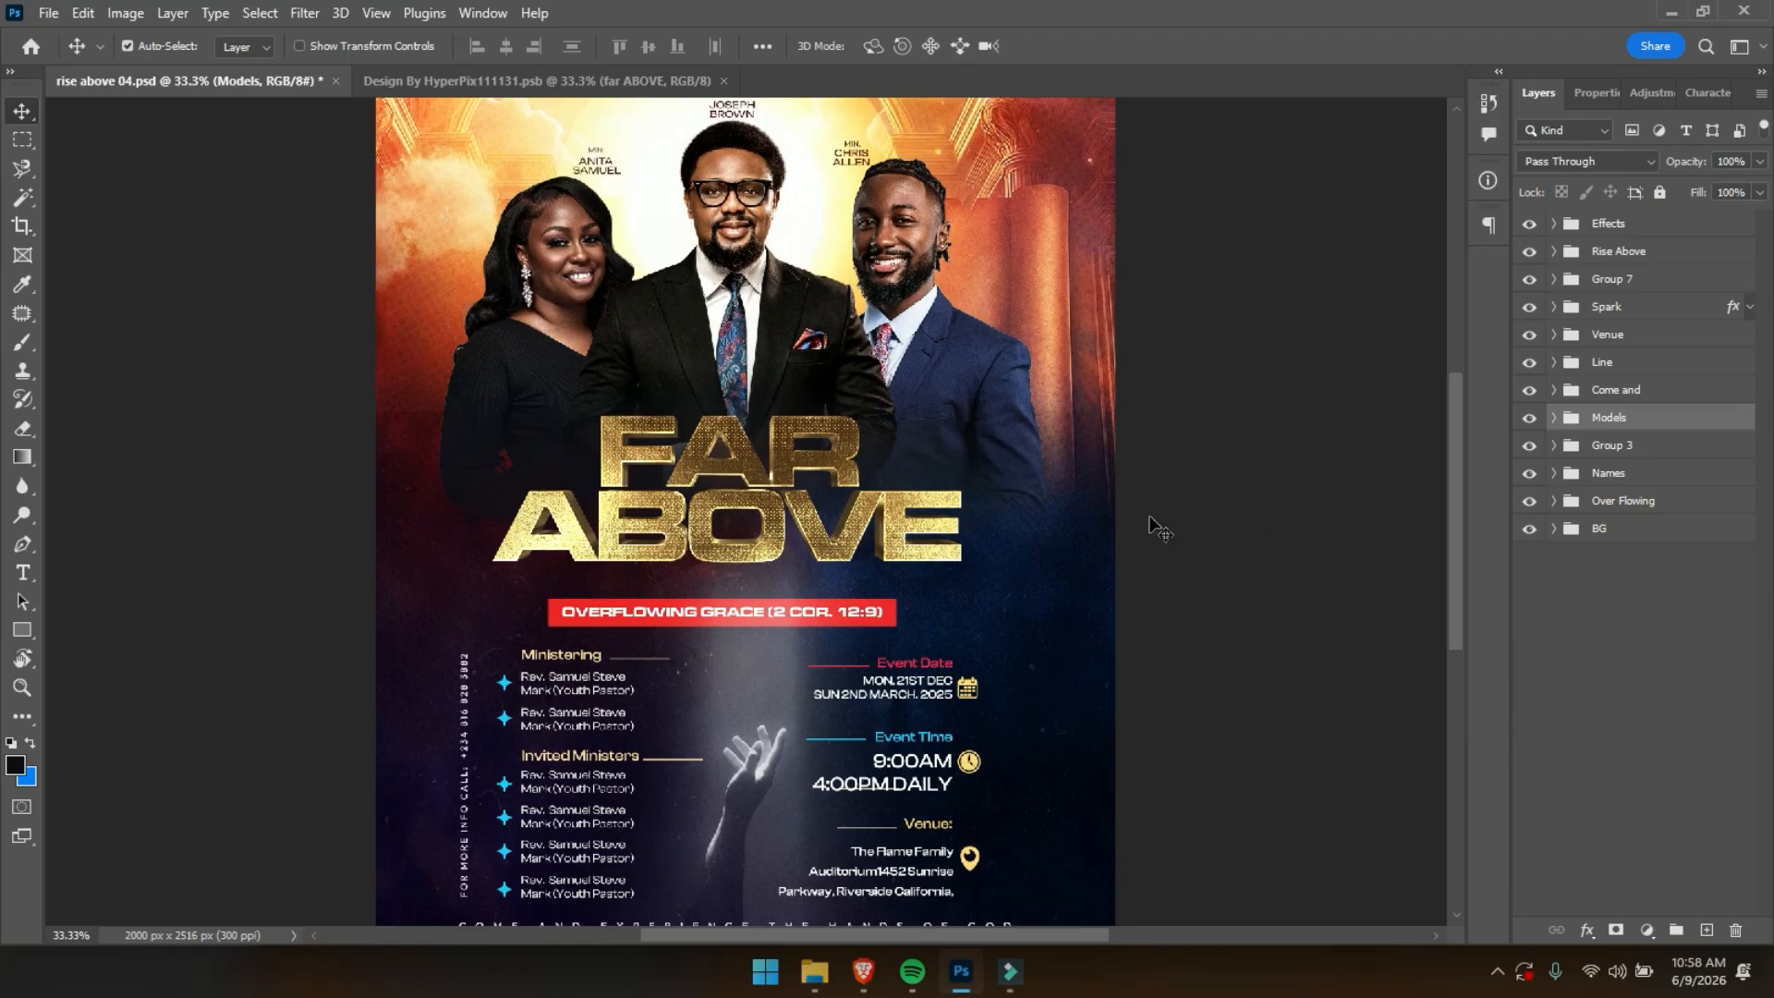
pyautogui.moveTo(1037, 422); pyautogui.dragTo(1047, 620)
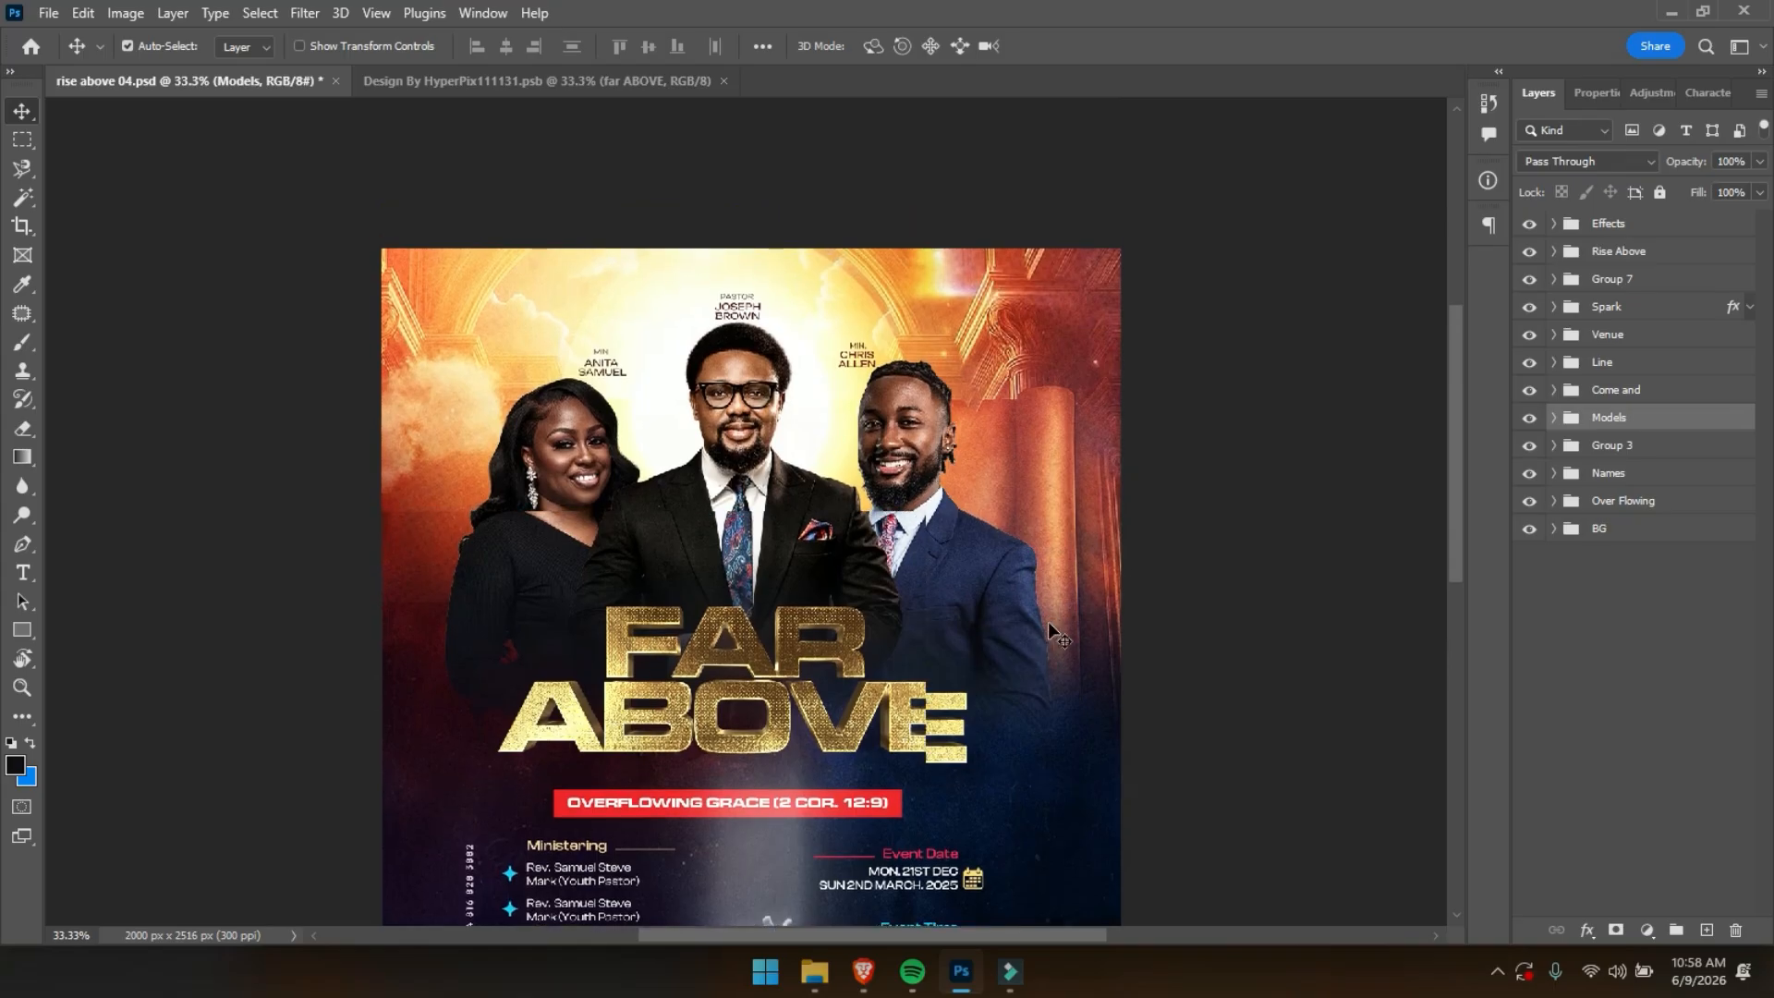
pyautogui.click(1637, 229)
pyautogui.hotkey('ctrl', '0')
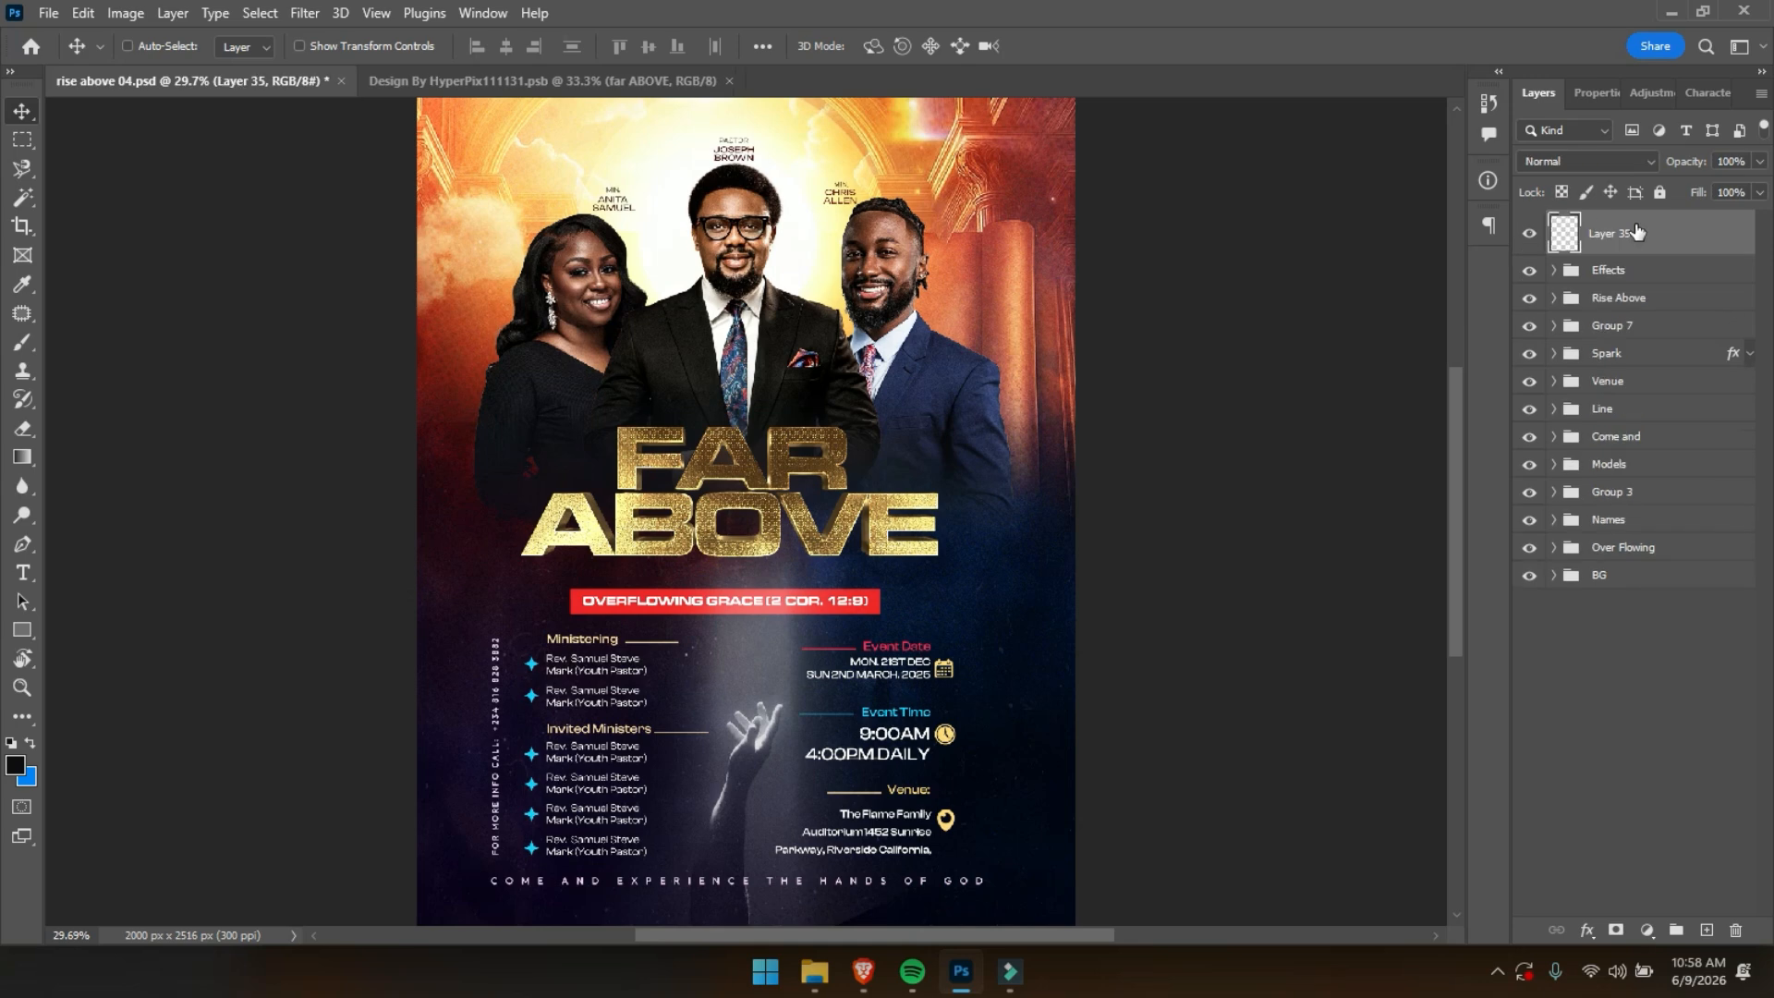
# Open the Camera Raw Filter and set Contrast +9, Shadows -10, Whites +8, Blacks -9.
pyautogui.click(305, 13)
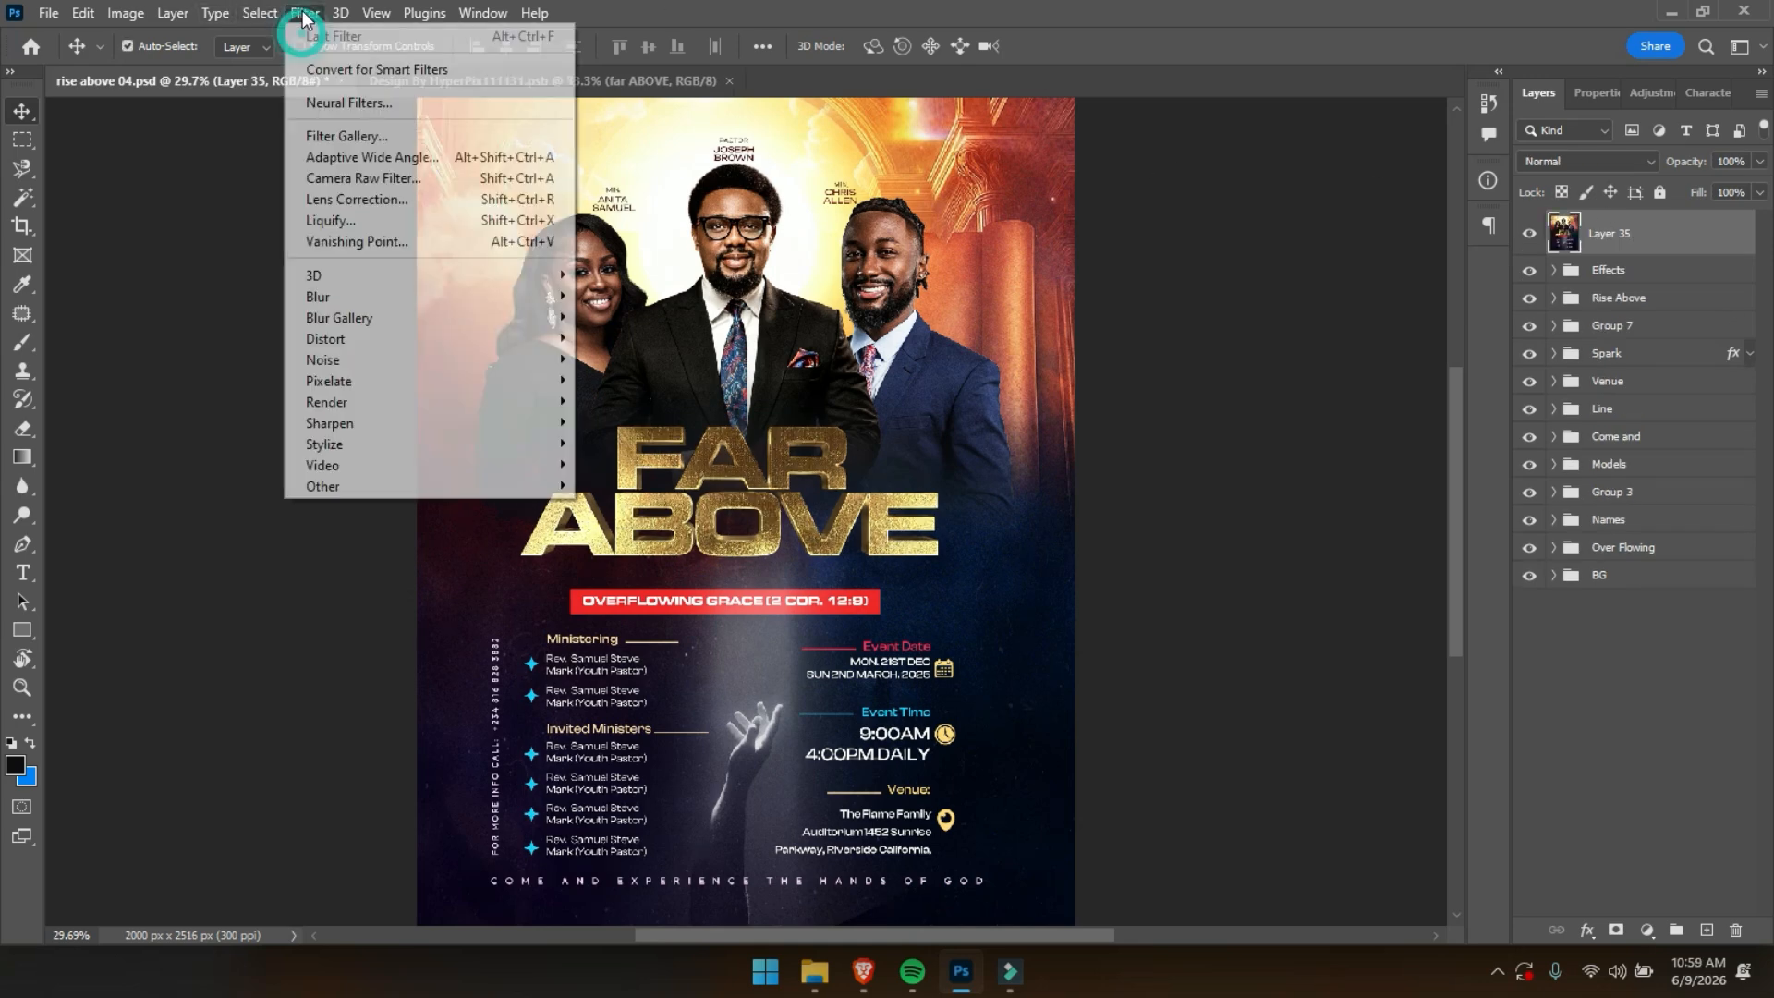
pyautogui.click(358, 179)
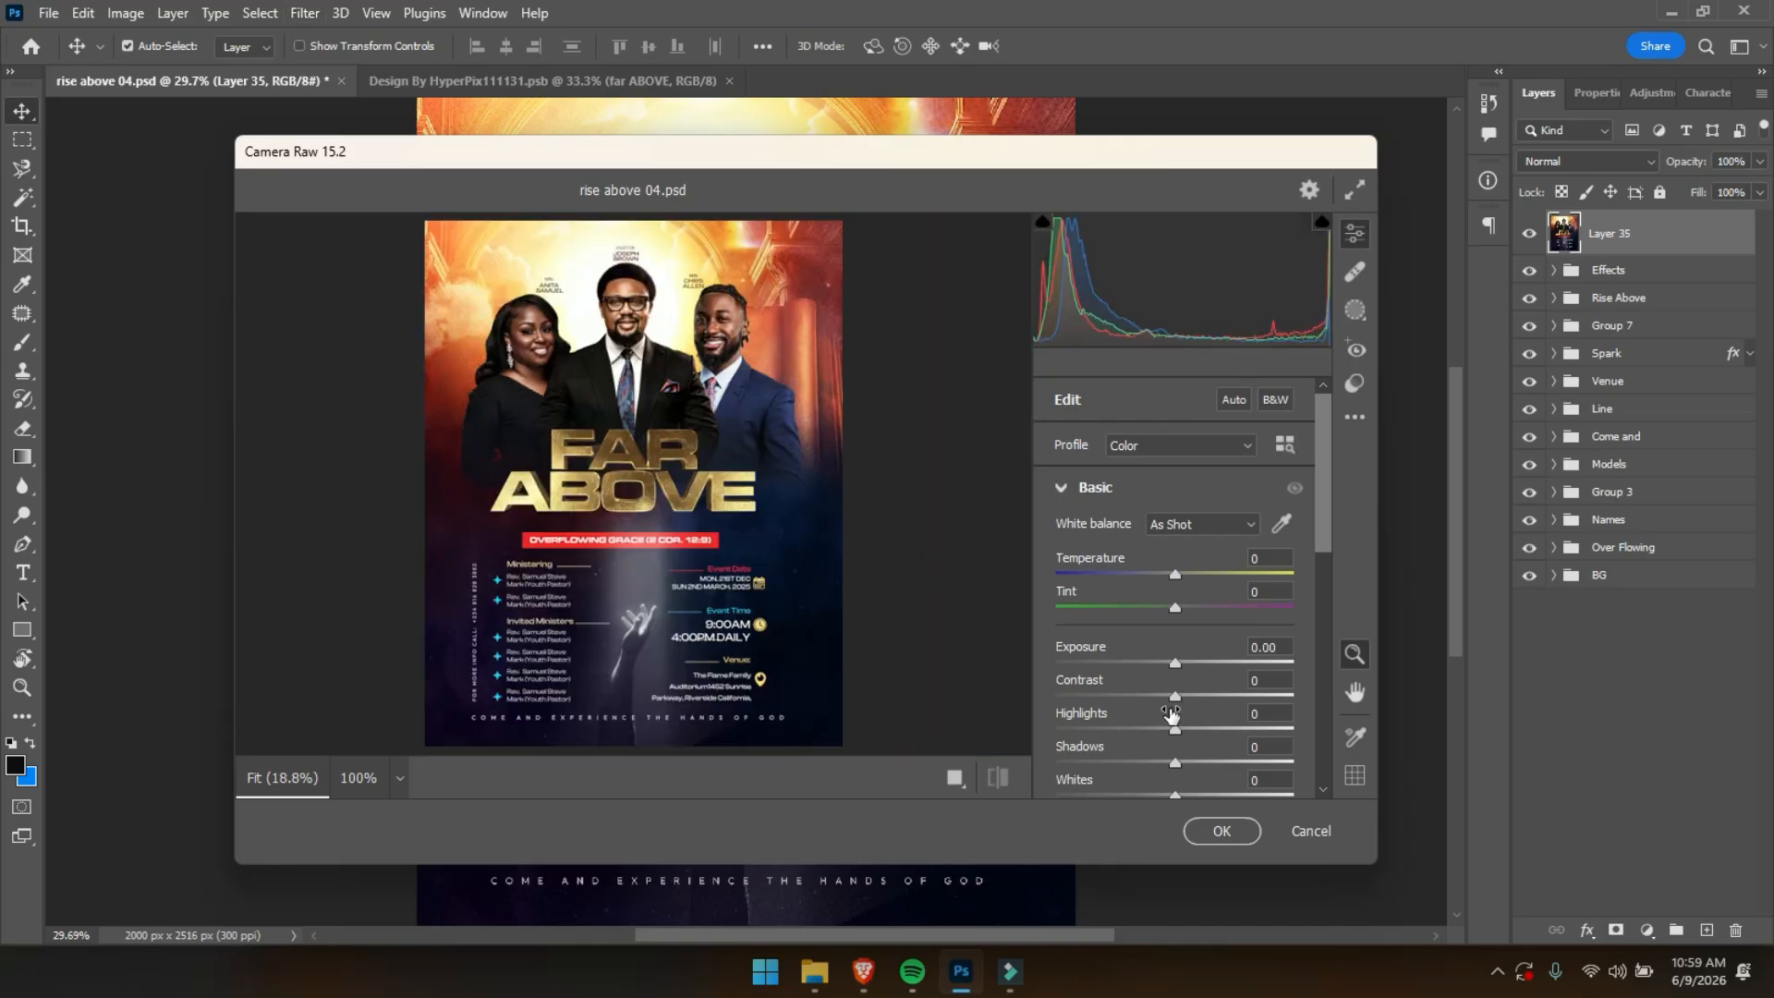
pyautogui.moveTo(1176, 700); pyautogui.dragTo(1186, 702)
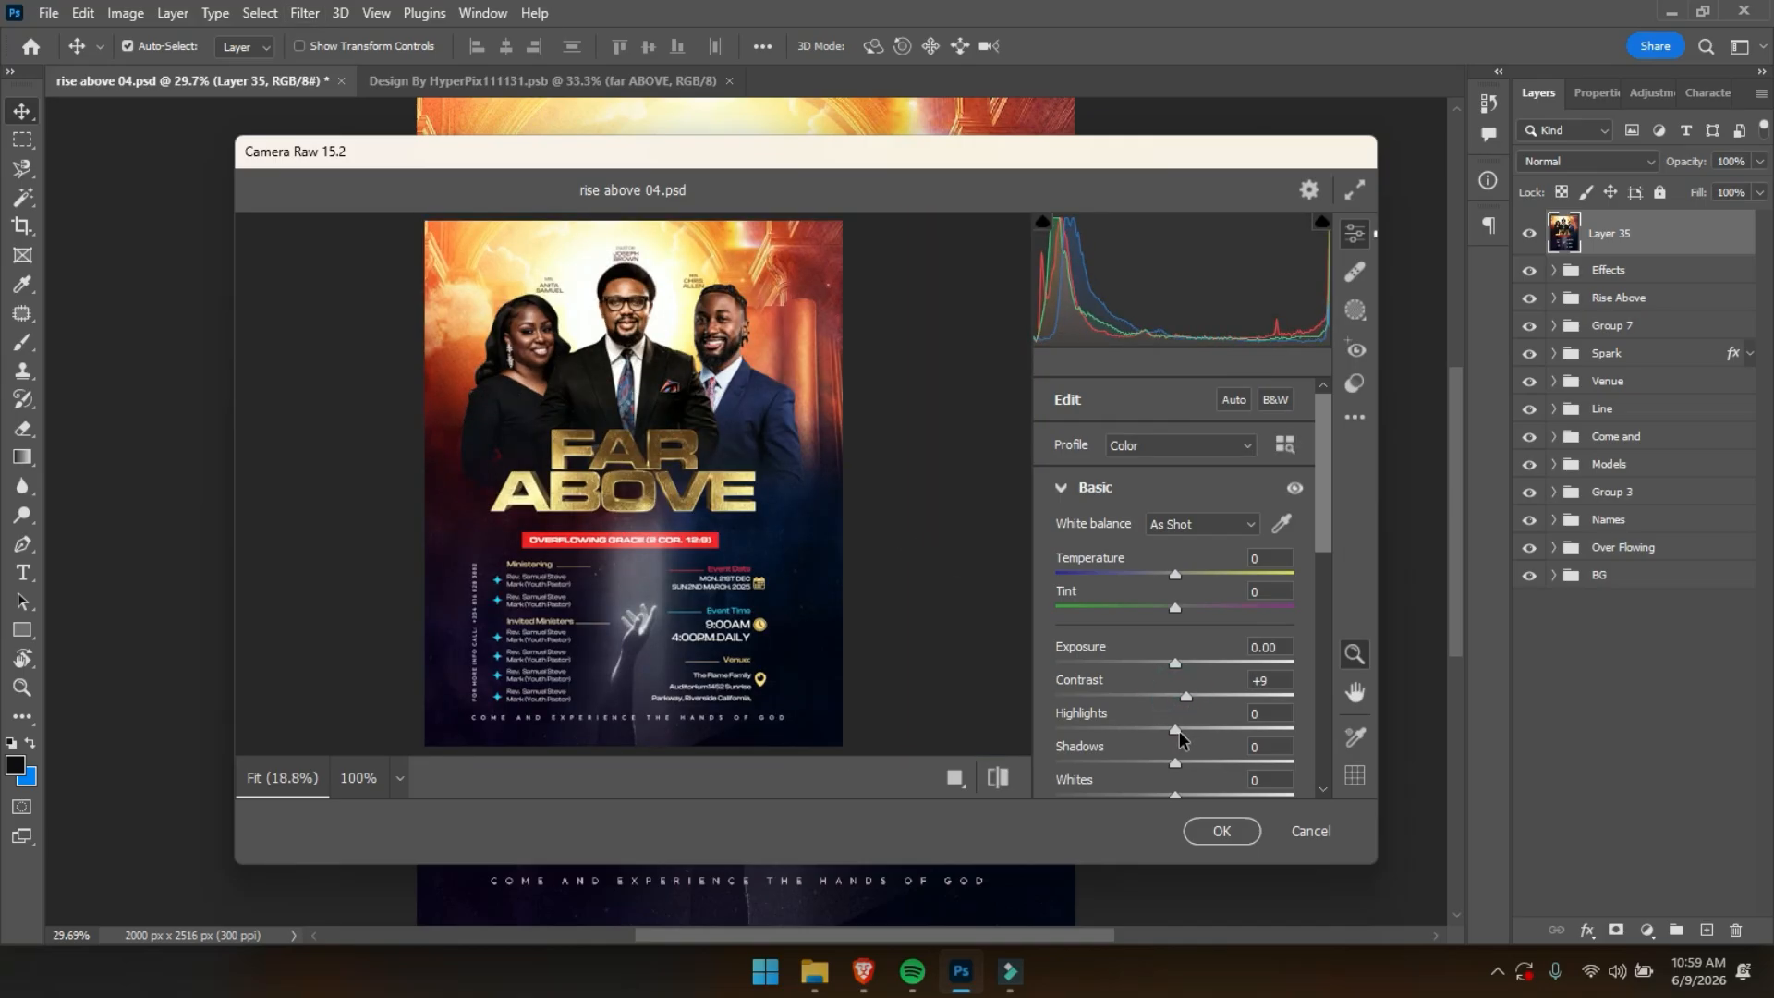
pyautogui.moveTo(1178, 767); pyautogui.dragTo(1186, 799)
pyautogui.moveTo(1318, 504); pyautogui.dragTo(1323, 547)
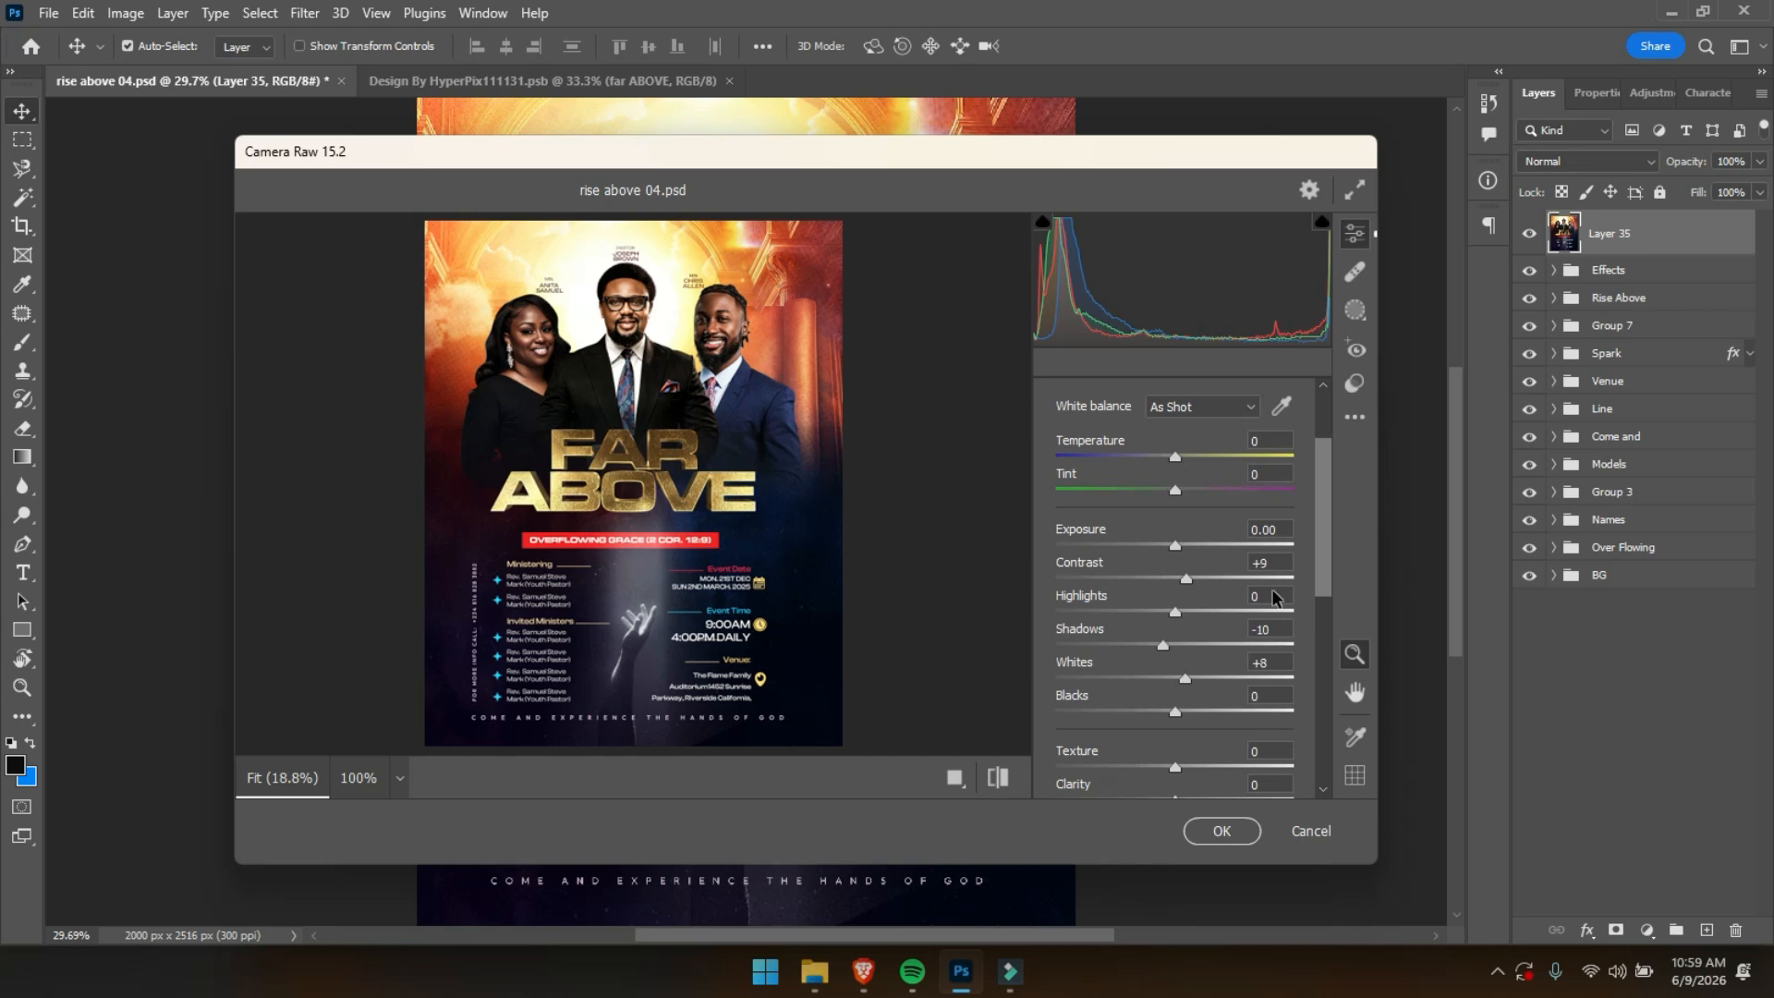
pyautogui.moveTo(1175, 714); pyautogui.dragTo(1165, 722)
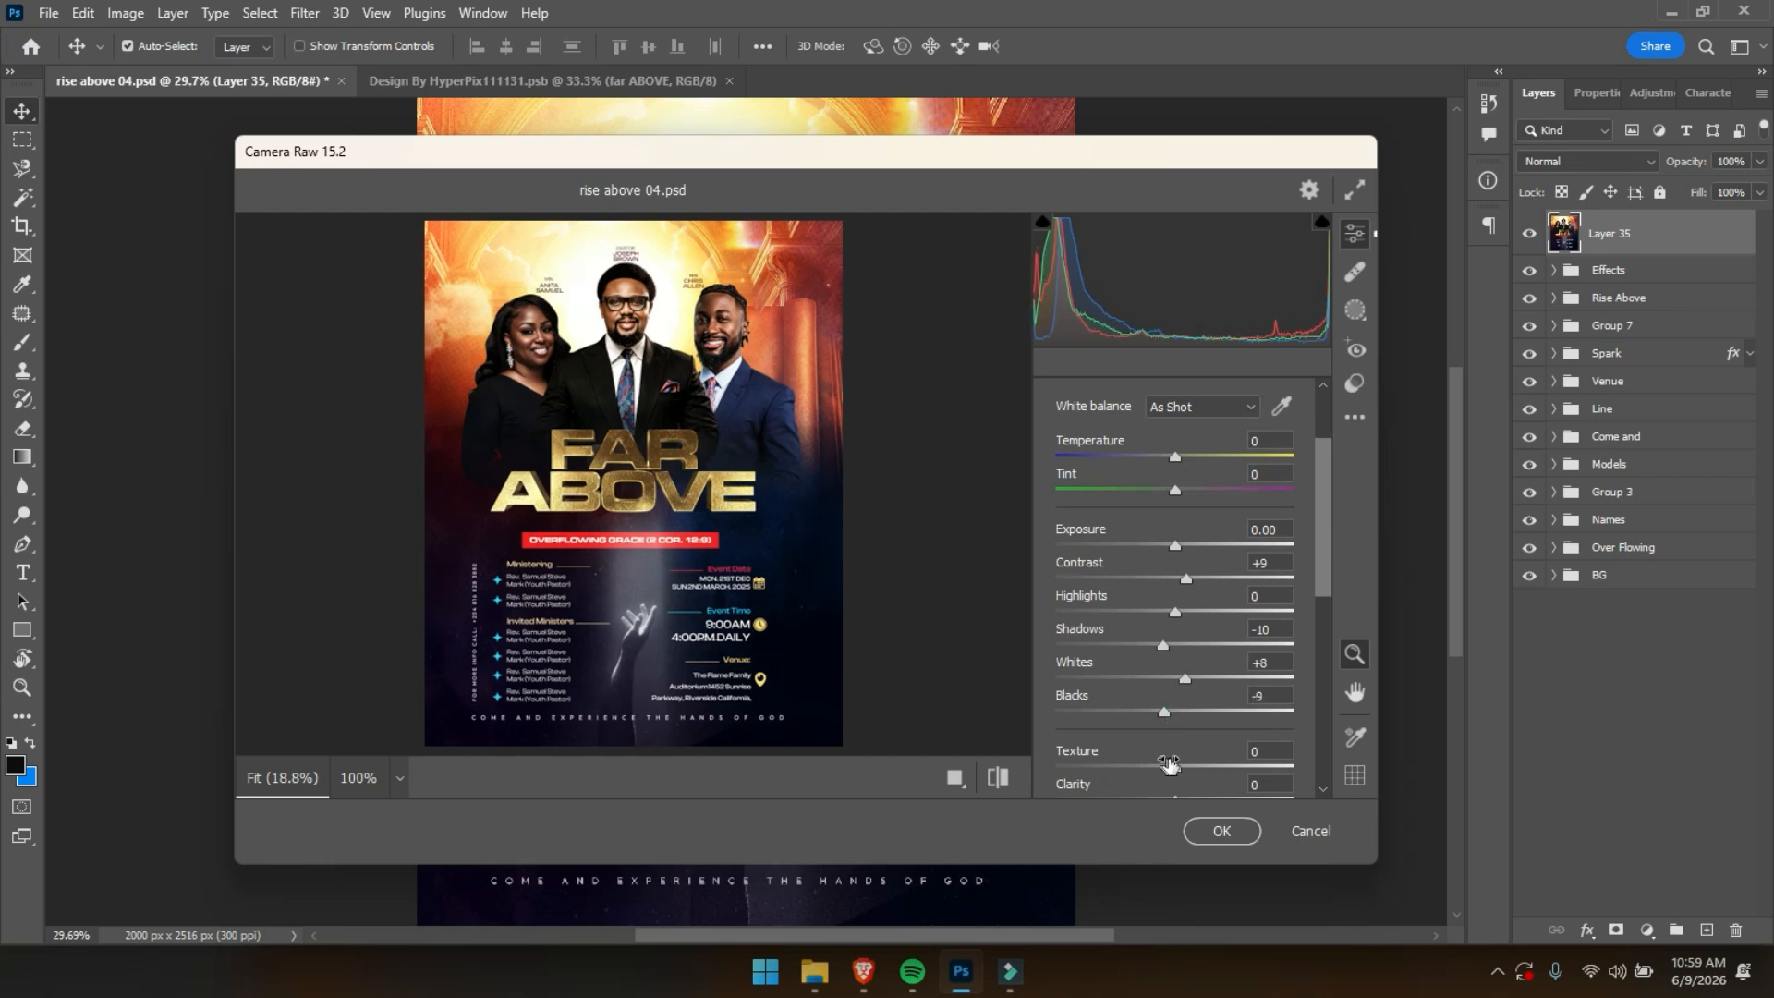
# Raise Texture to +15 and Clarity to +10 in Camera Raw.
pyautogui.moveTo(1175, 769); pyautogui.dragTo(1200, 774)
pyautogui.moveTo(1330, 567); pyautogui.dragTo(1327, 607)
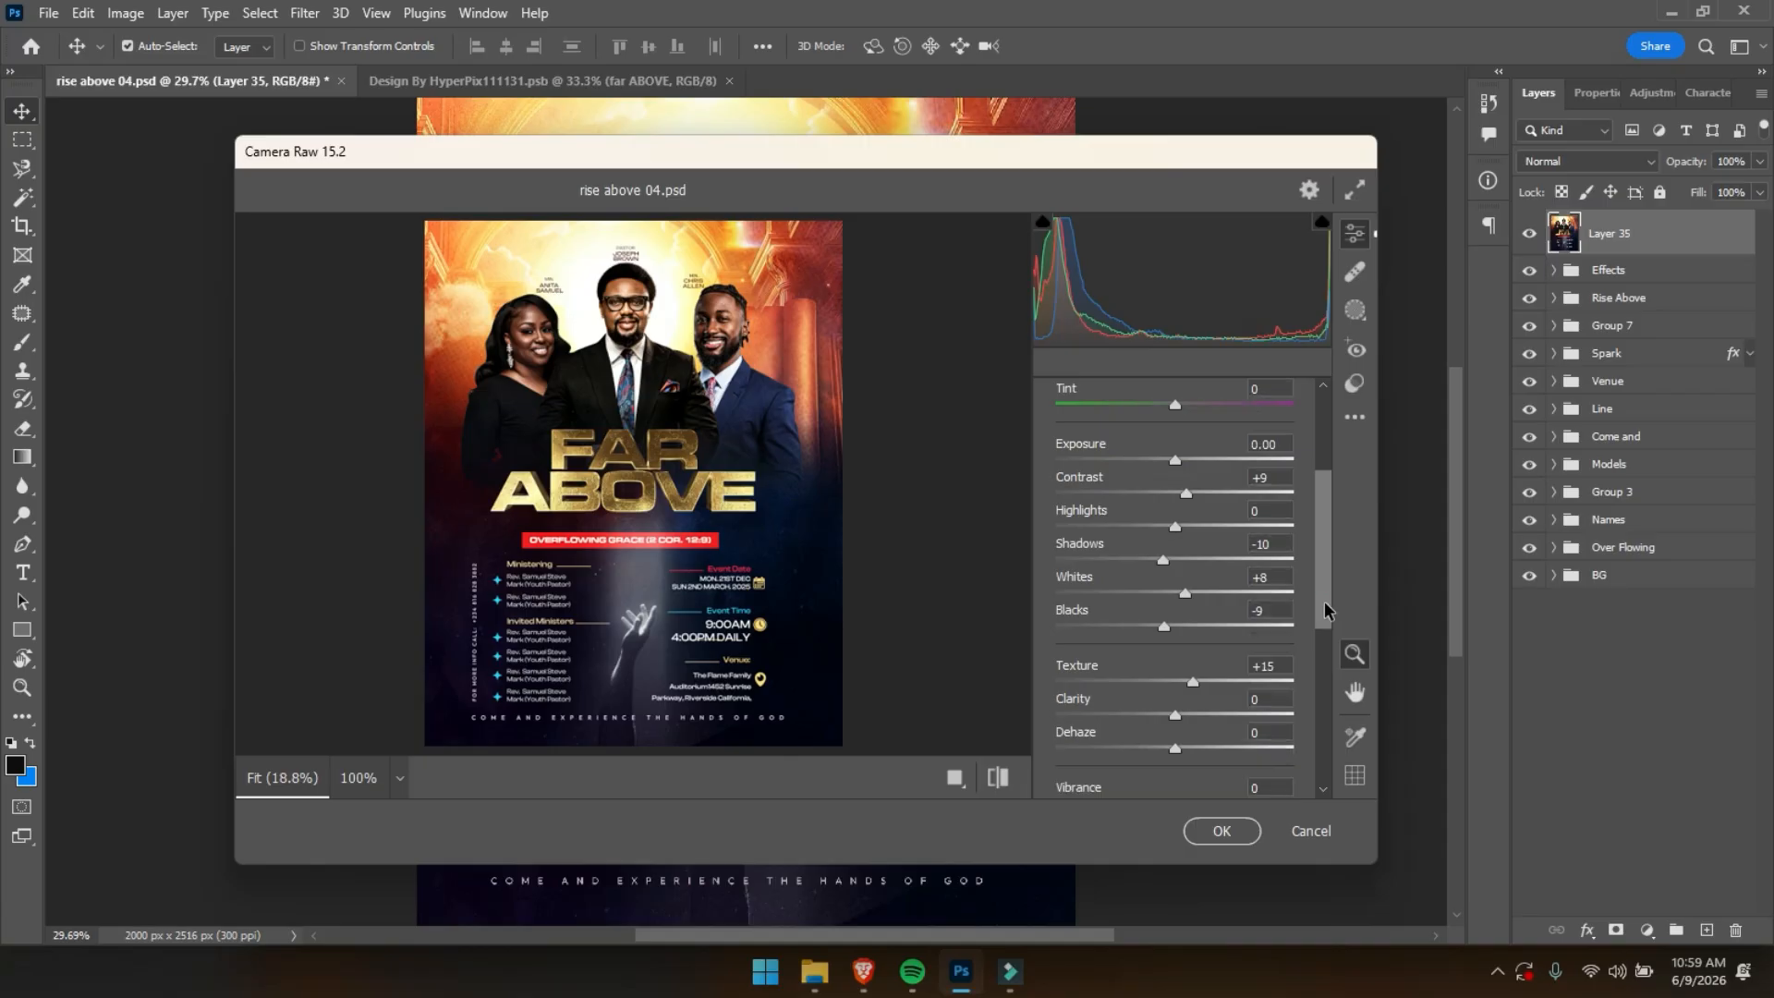
pyautogui.moveTo(1174, 716); pyautogui.dragTo(1188, 716)
pyautogui.moveTo(1329, 549); pyautogui.dragTo(1326, 577)
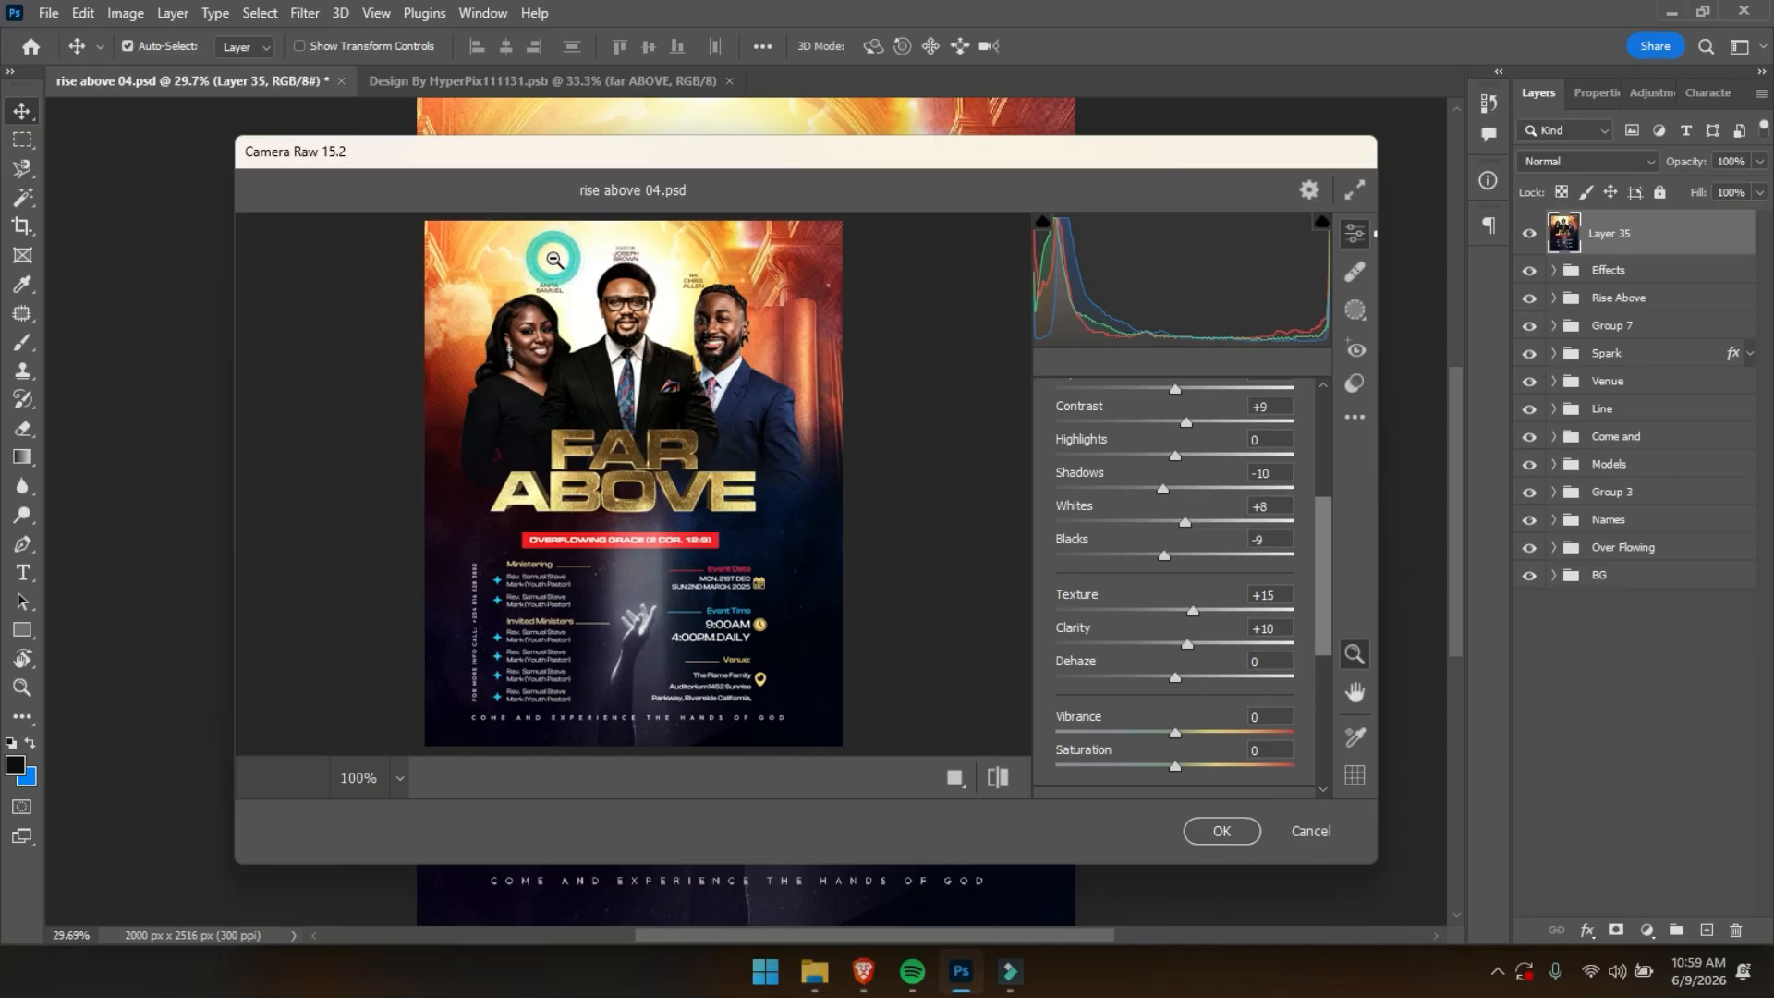
# Zoom the preview, compare before/after, then apply the Camera Raw adjustments.
pyautogui.click(552, 260)
pyautogui.scroll(-3, 838, 584)
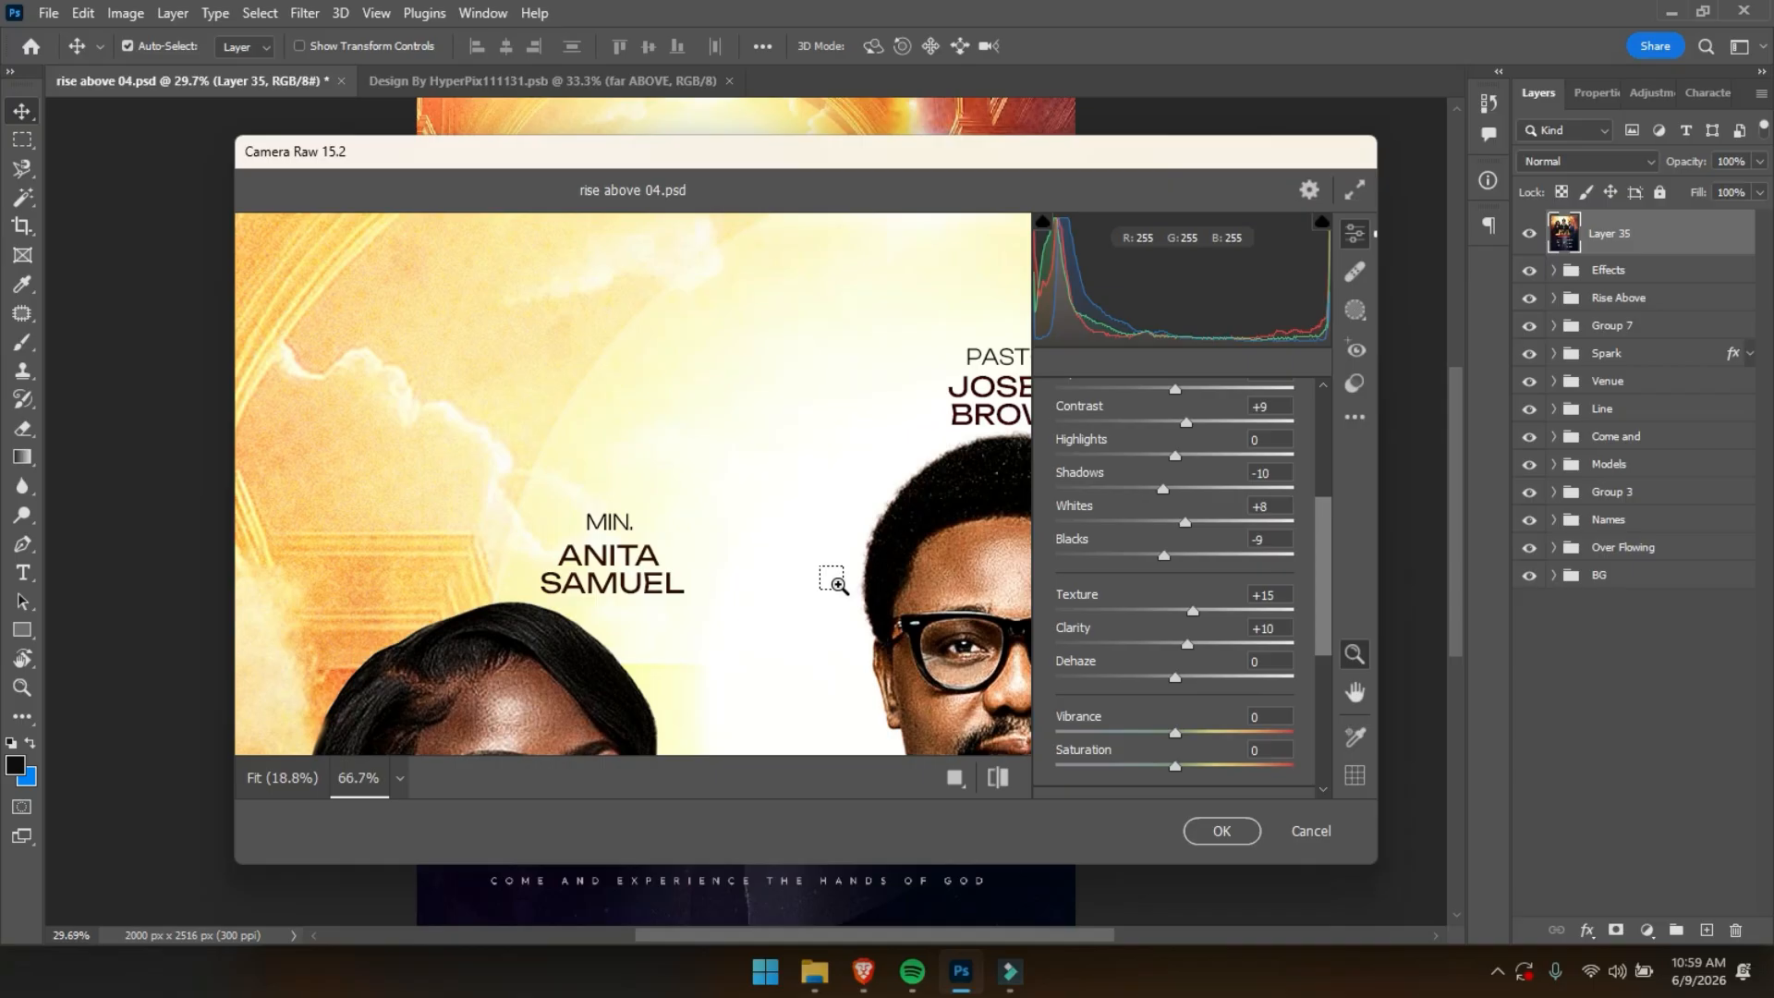
pyautogui.click(998, 777)
pyautogui.click(998, 777)
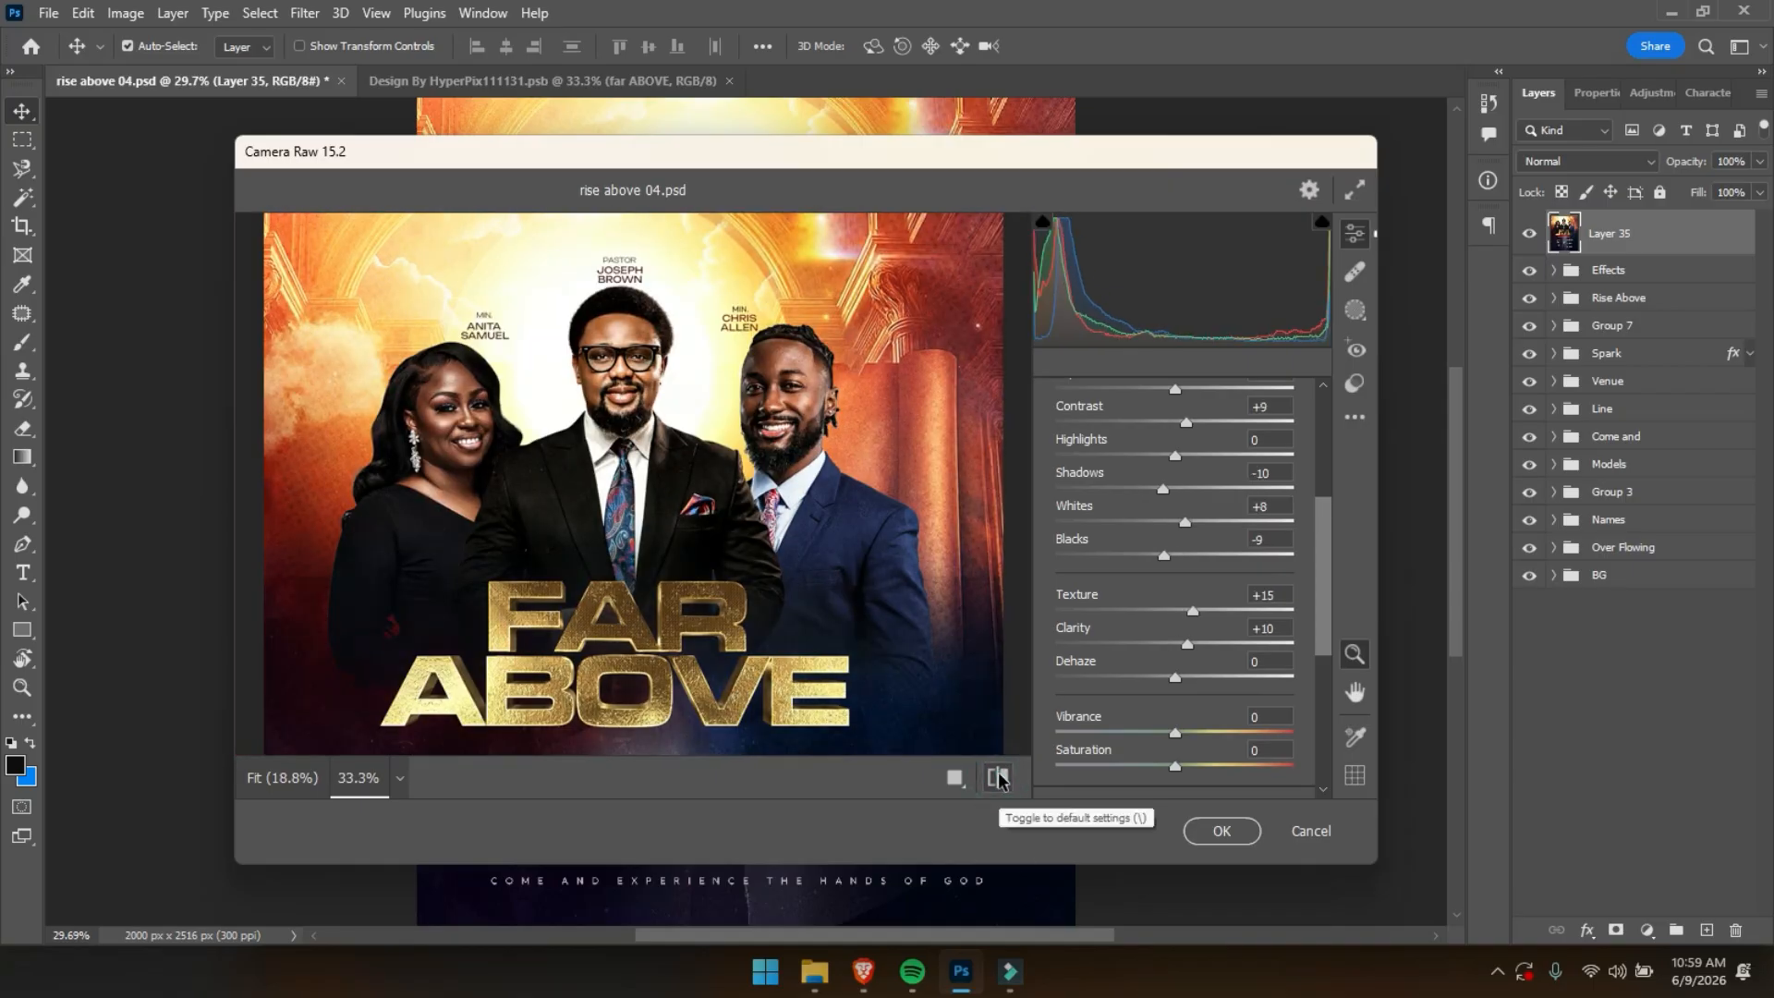
pyautogui.click(1230, 830)
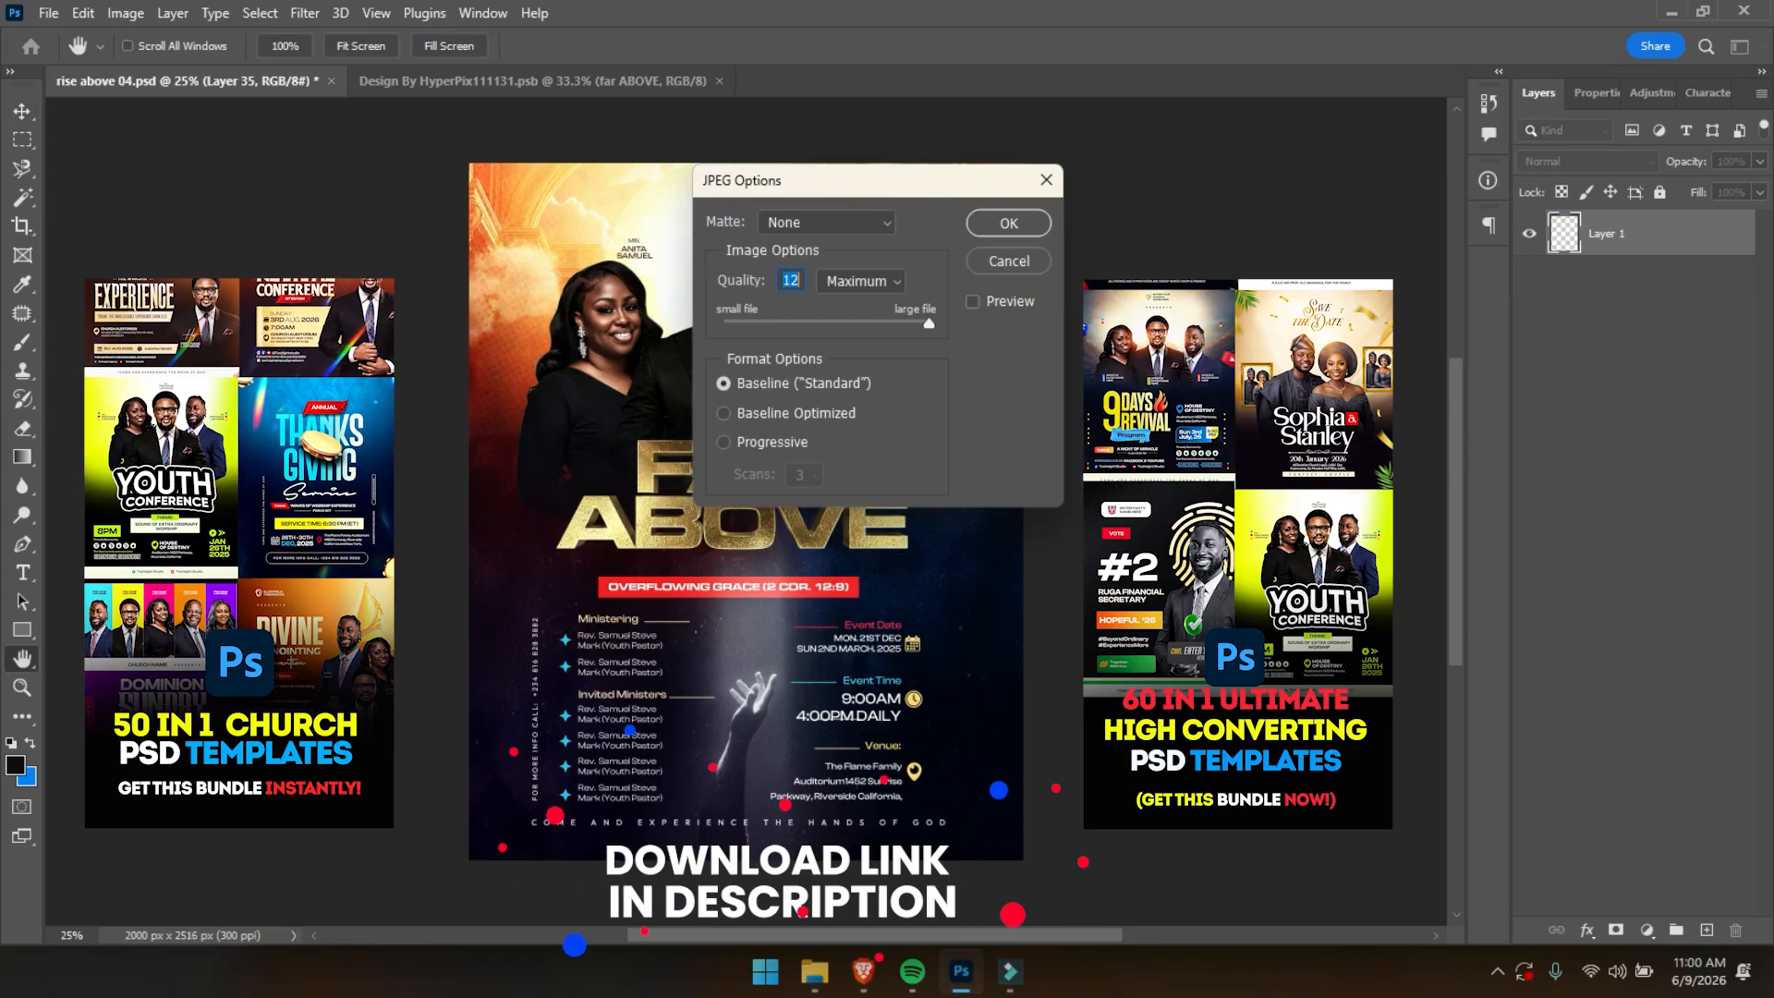
# Confirm JPEG Options at Quality 12 (Maximum) to save the copy.
pyautogui.press('Return')
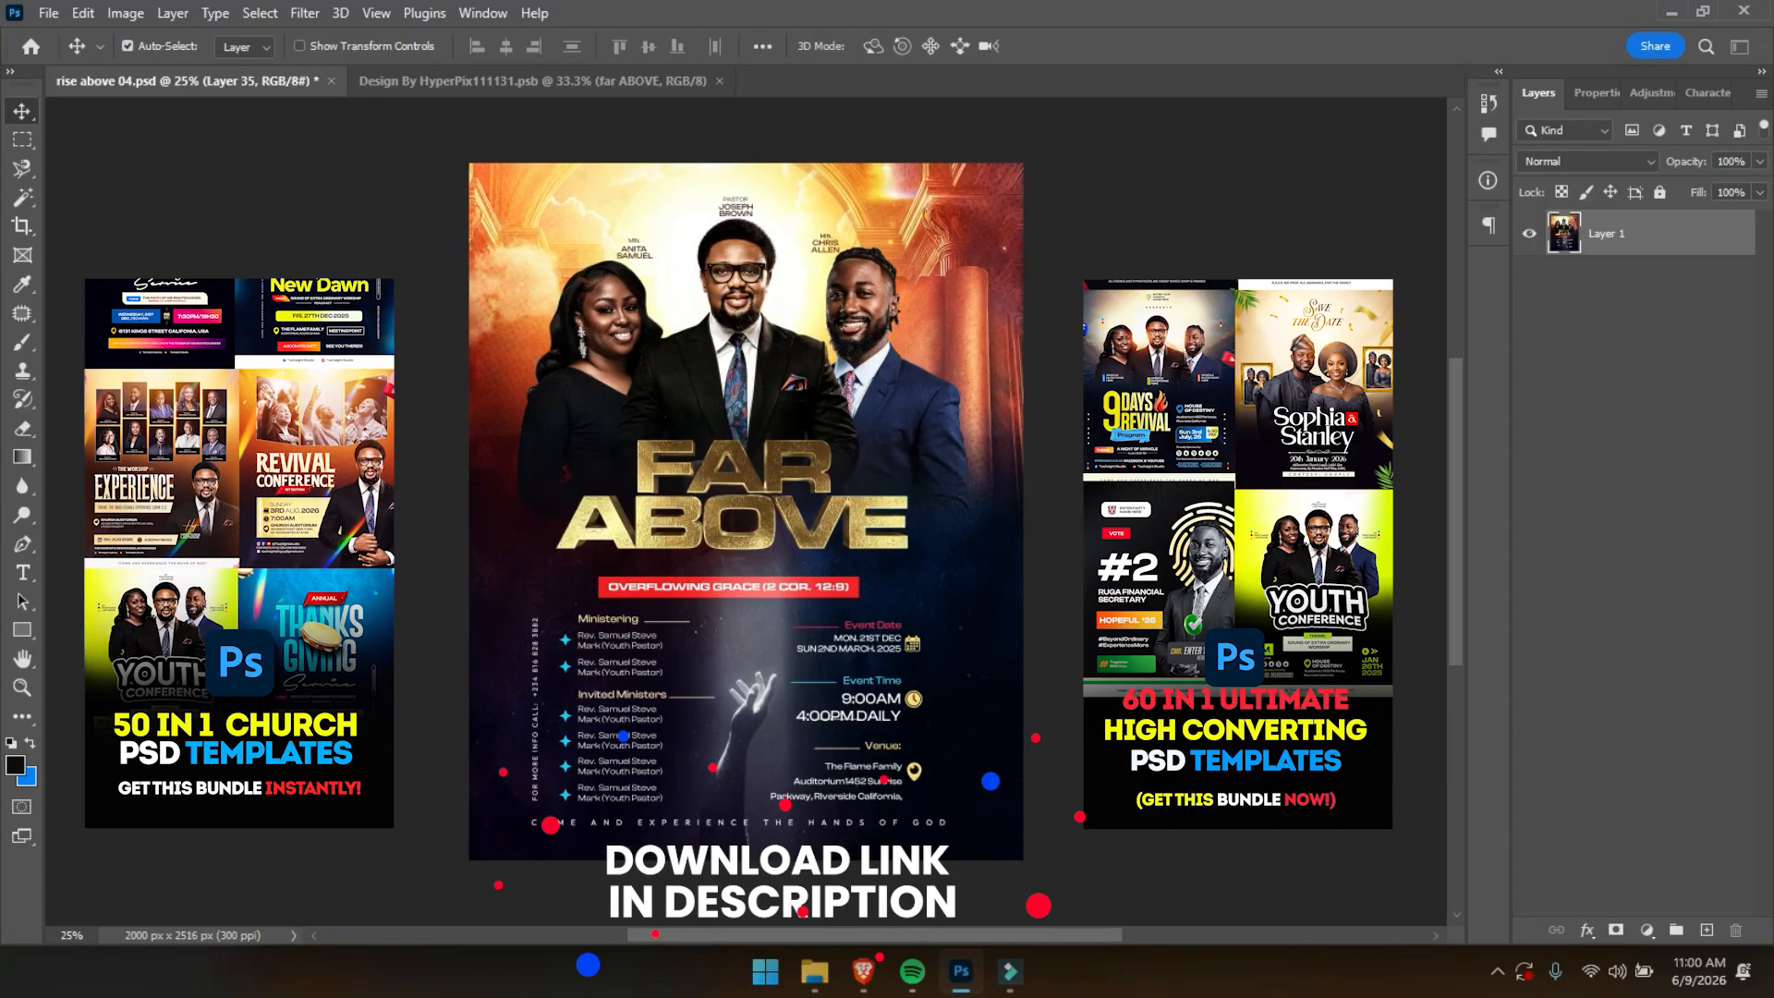